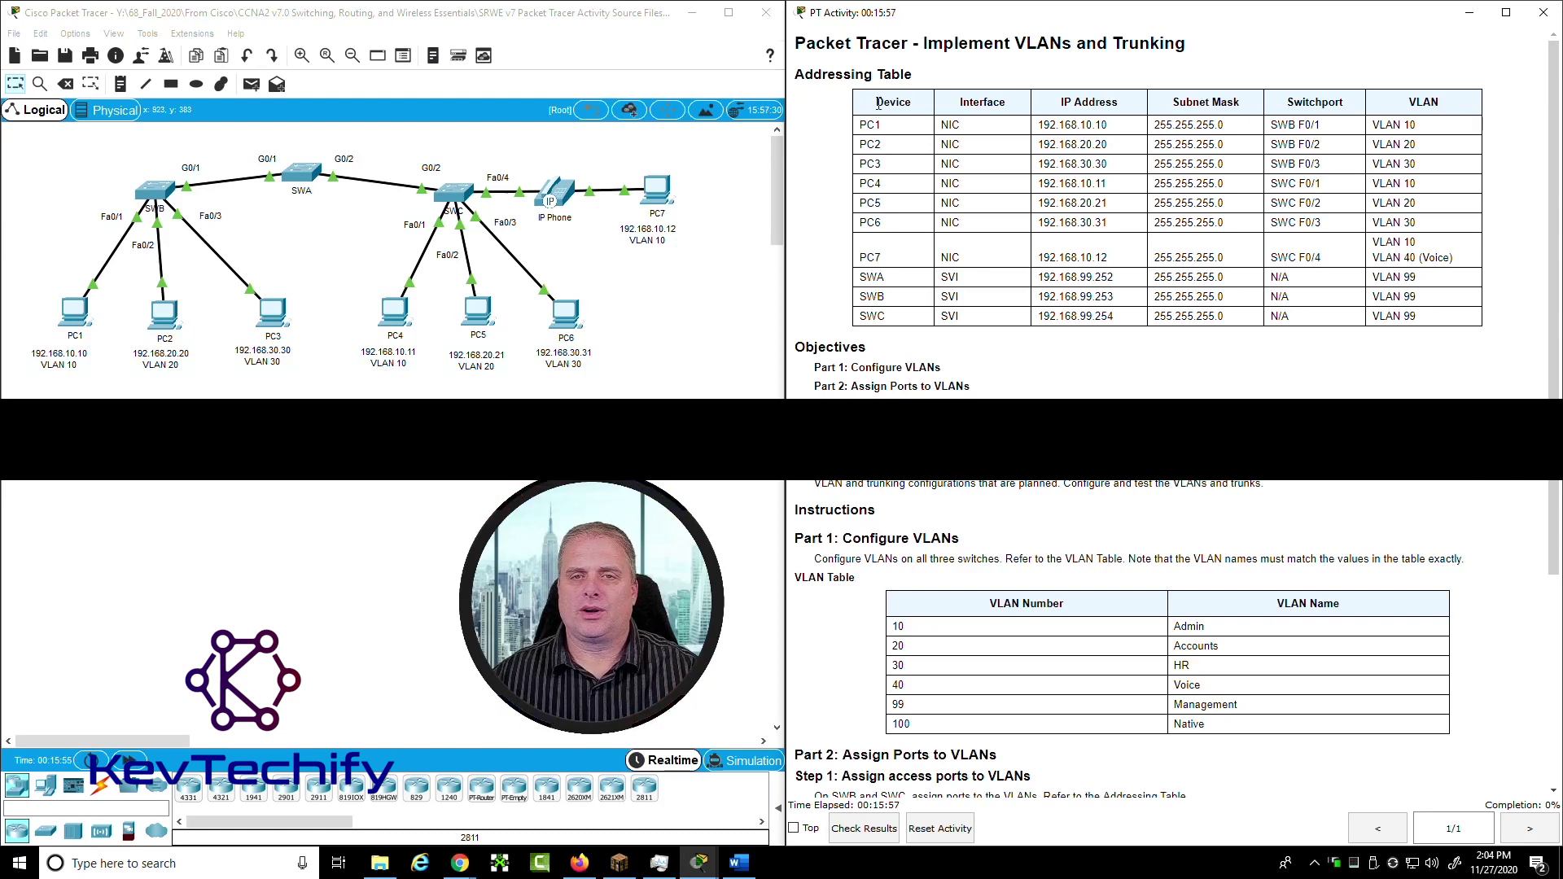
Review the Addressing Table's IP addresses, switchports and VLANs, and the VLAN names required in Part 1
left_click_drag(875, 100, 1443, 319)
left_click(1082, 291)
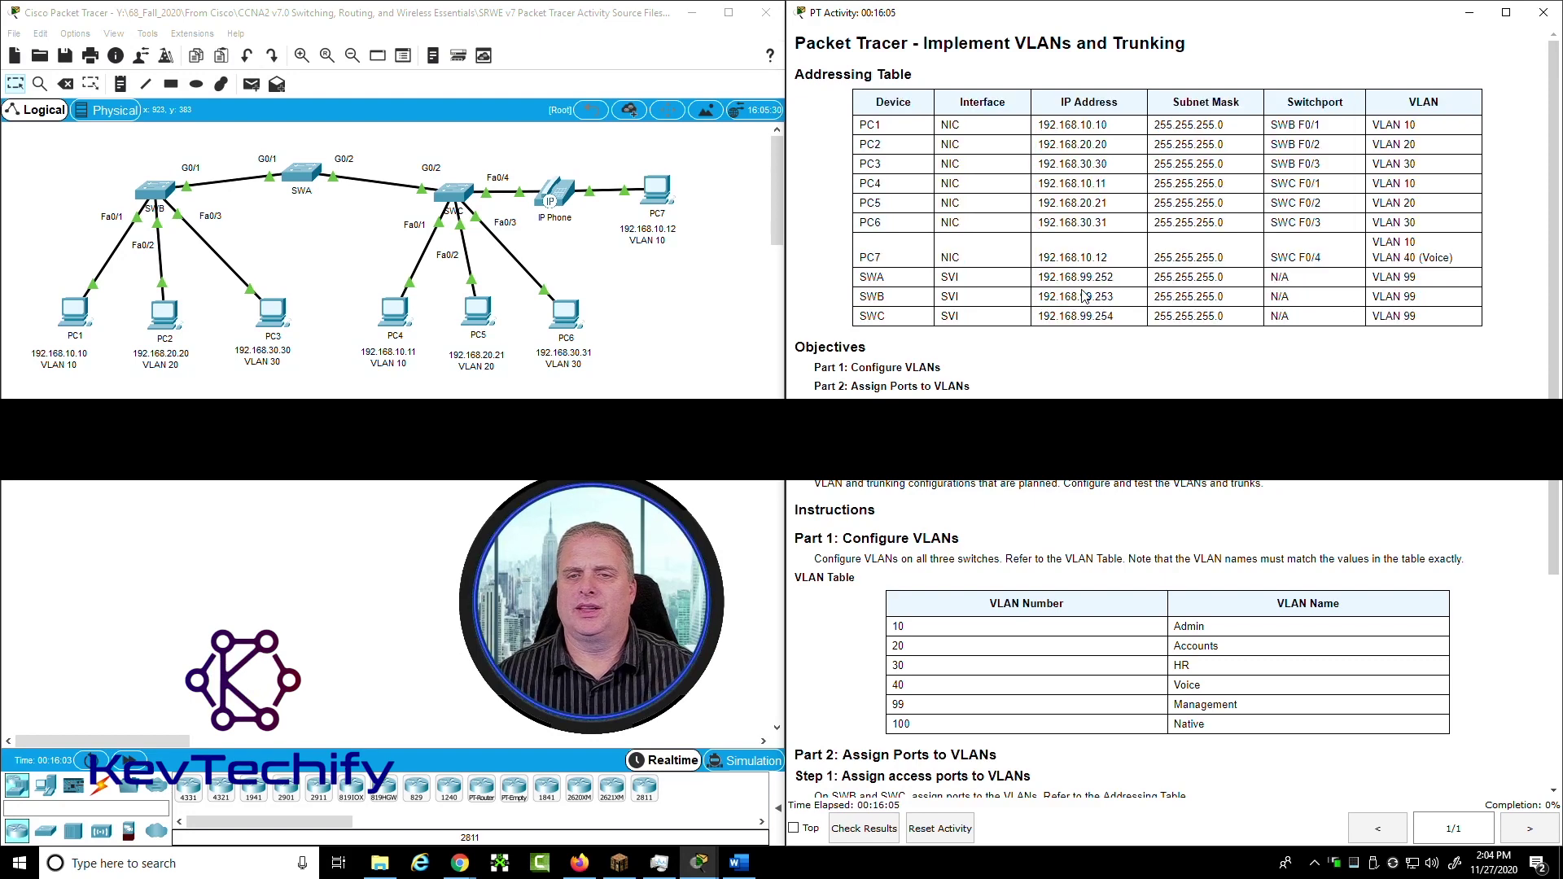
left_click_drag(943, 277, 1446, 286)
left_click(1423, 295)
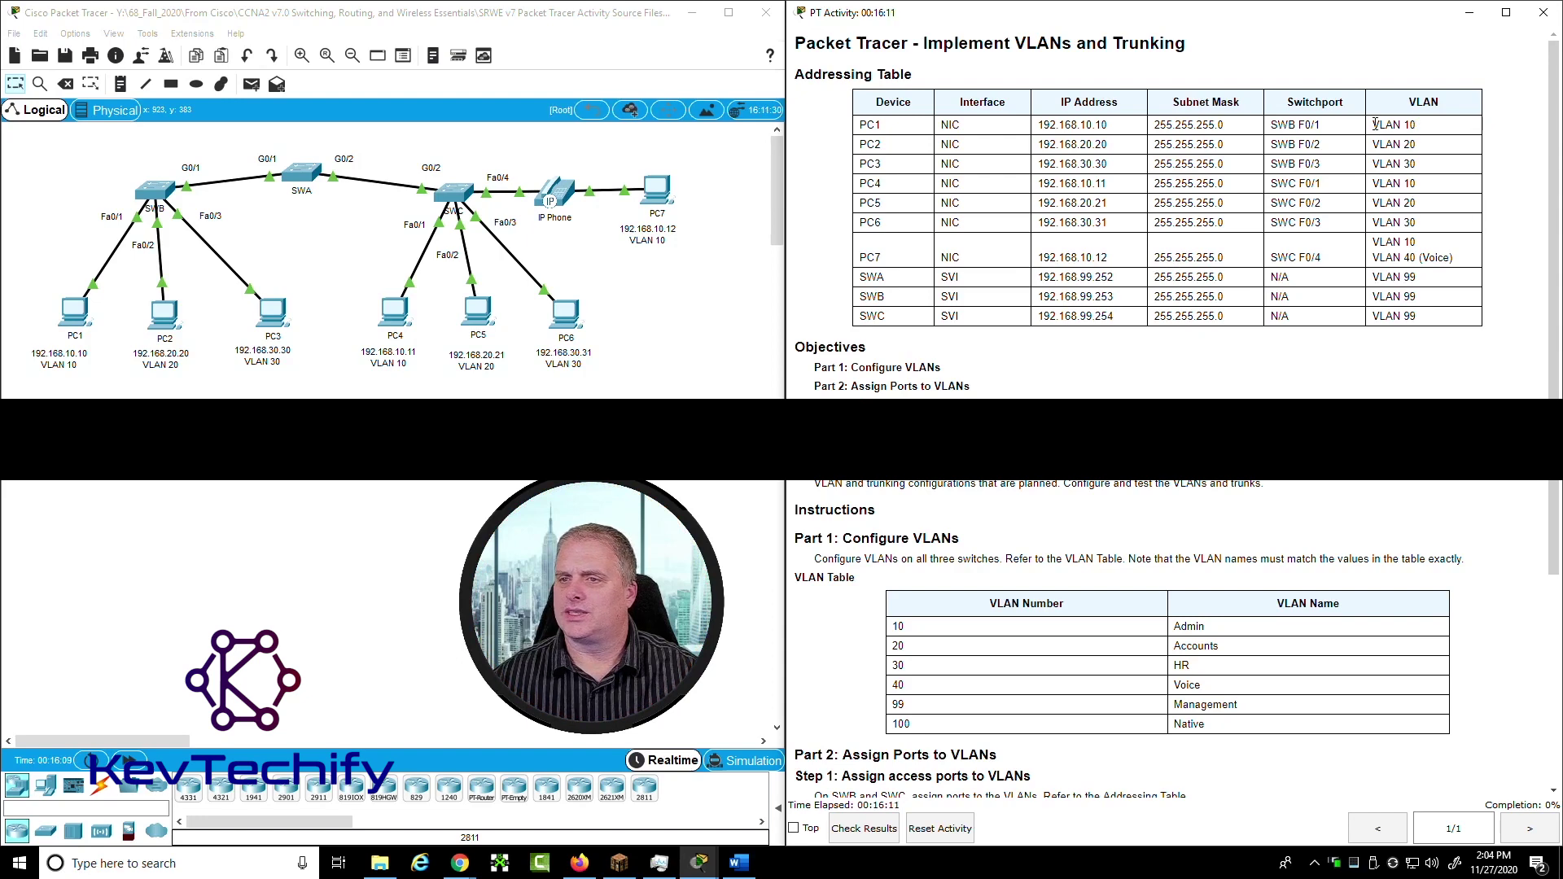
left_click_drag(1374, 124, 1465, 262)
left_click(1375, 276)
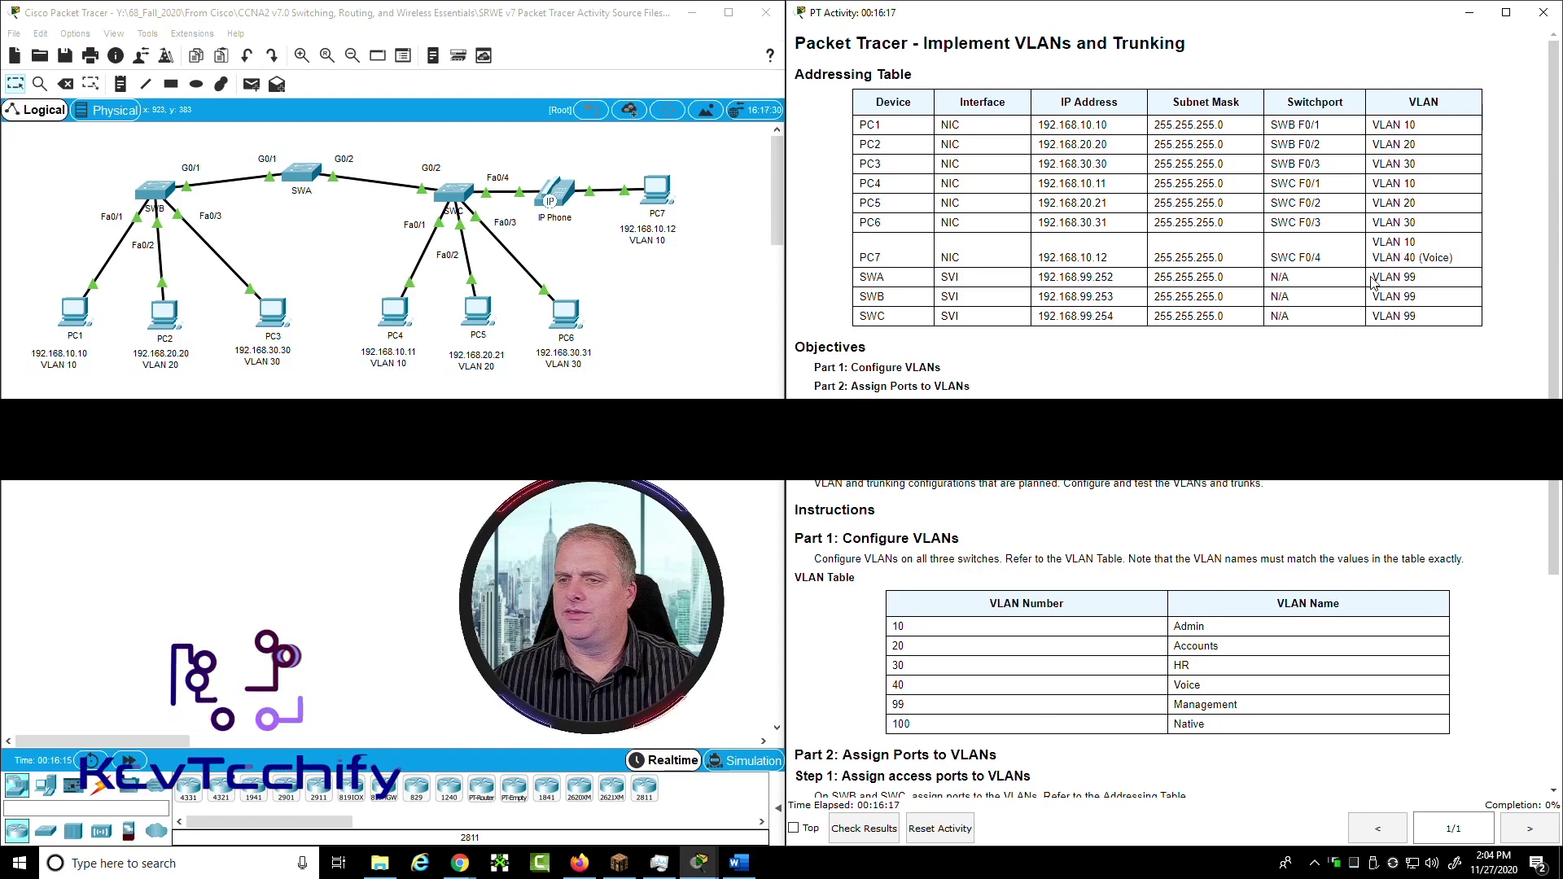
left_click_drag(1373, 277, 1426, 319)
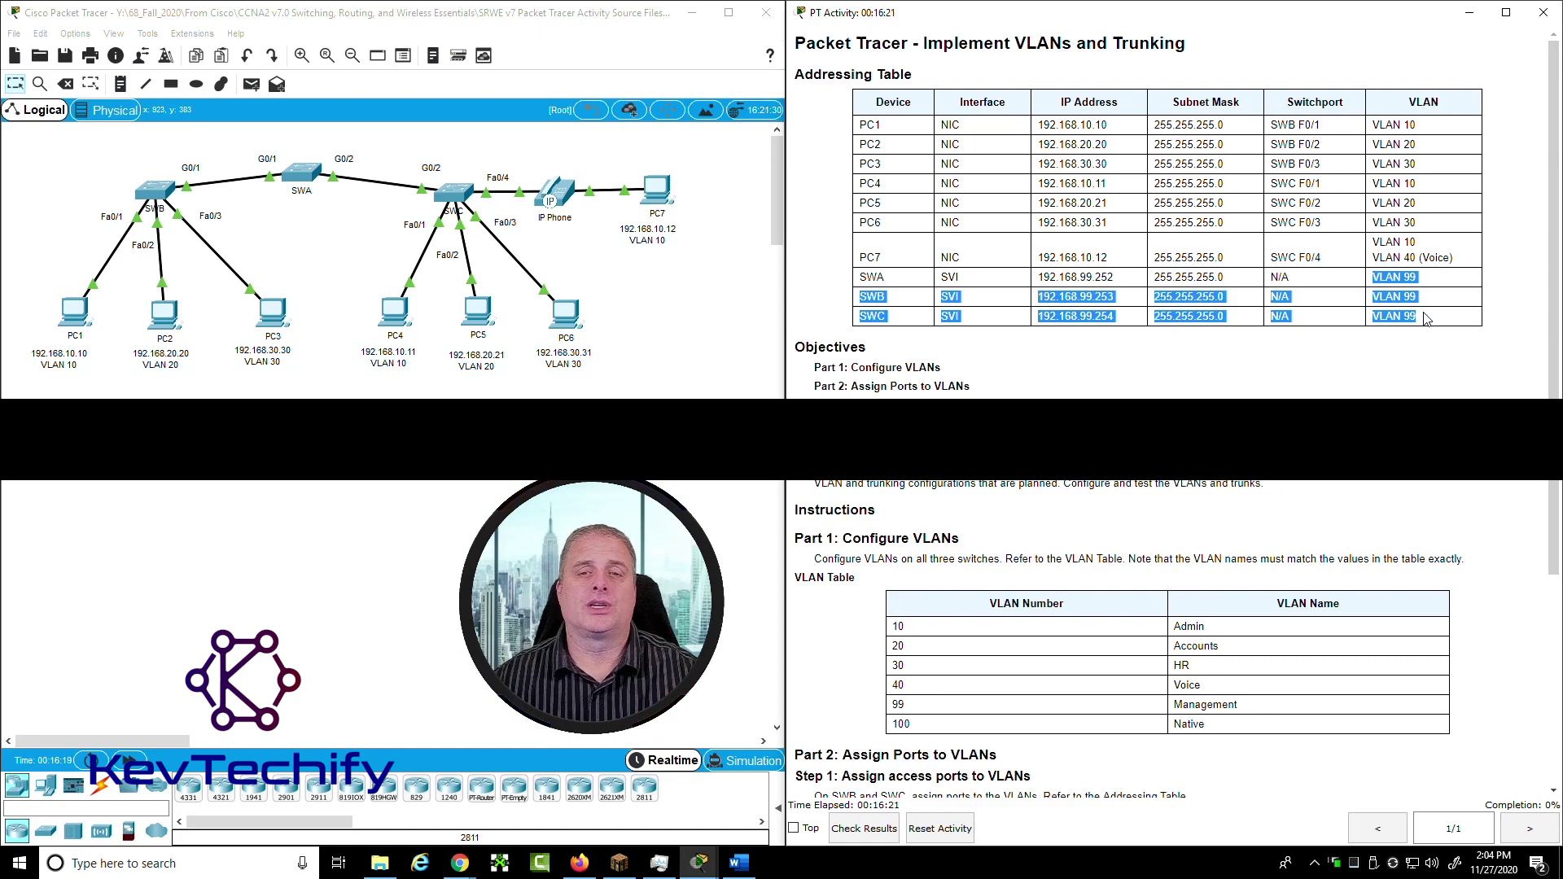
left_click(1368, 389)
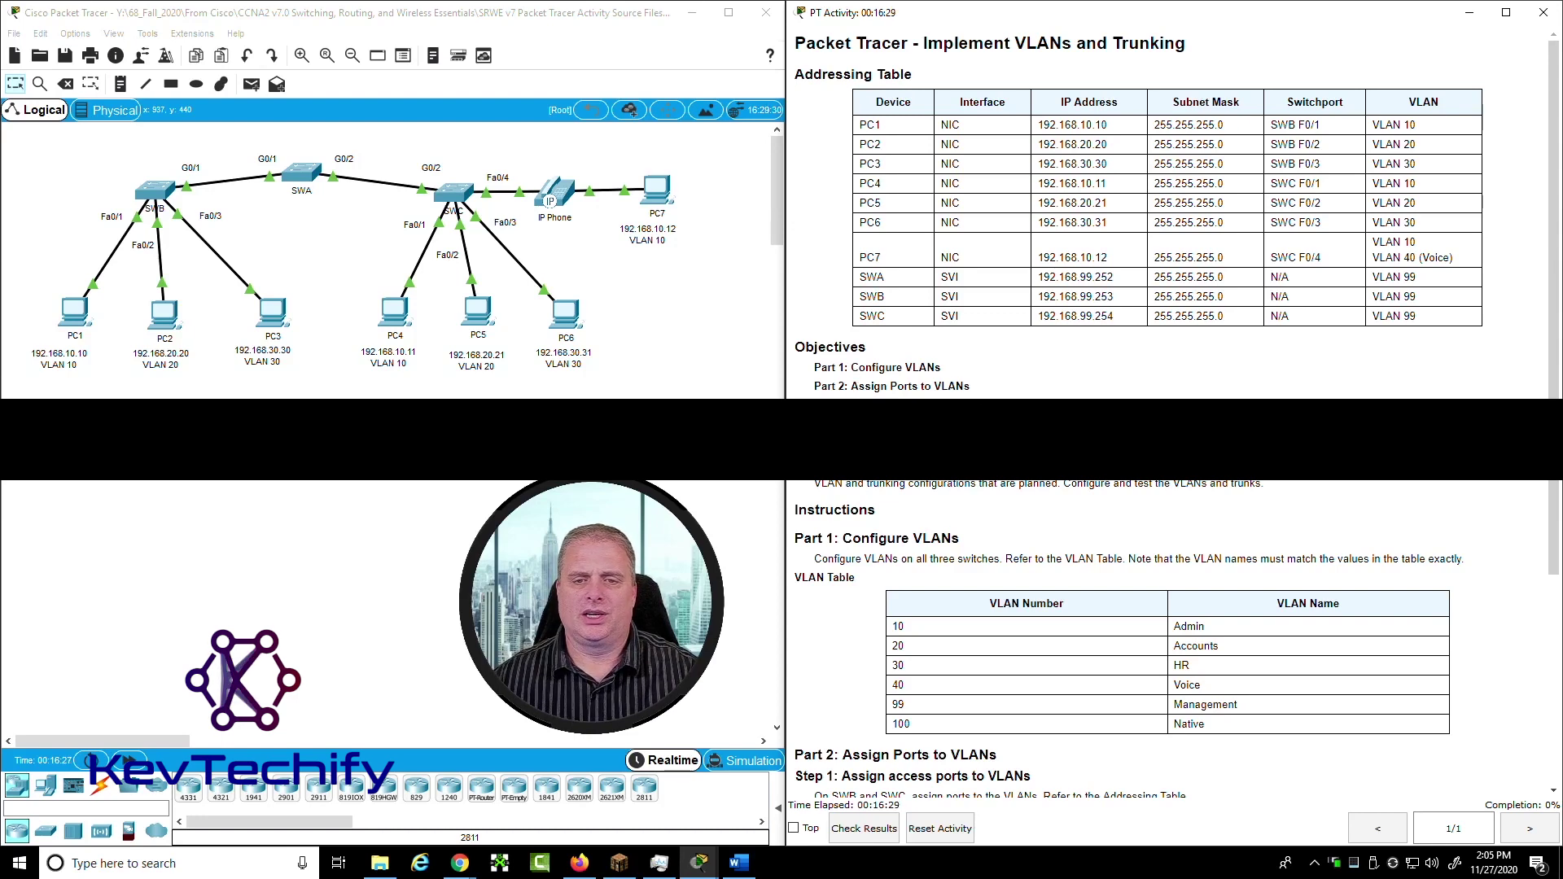
scroll(1164, 570, "down", 6)
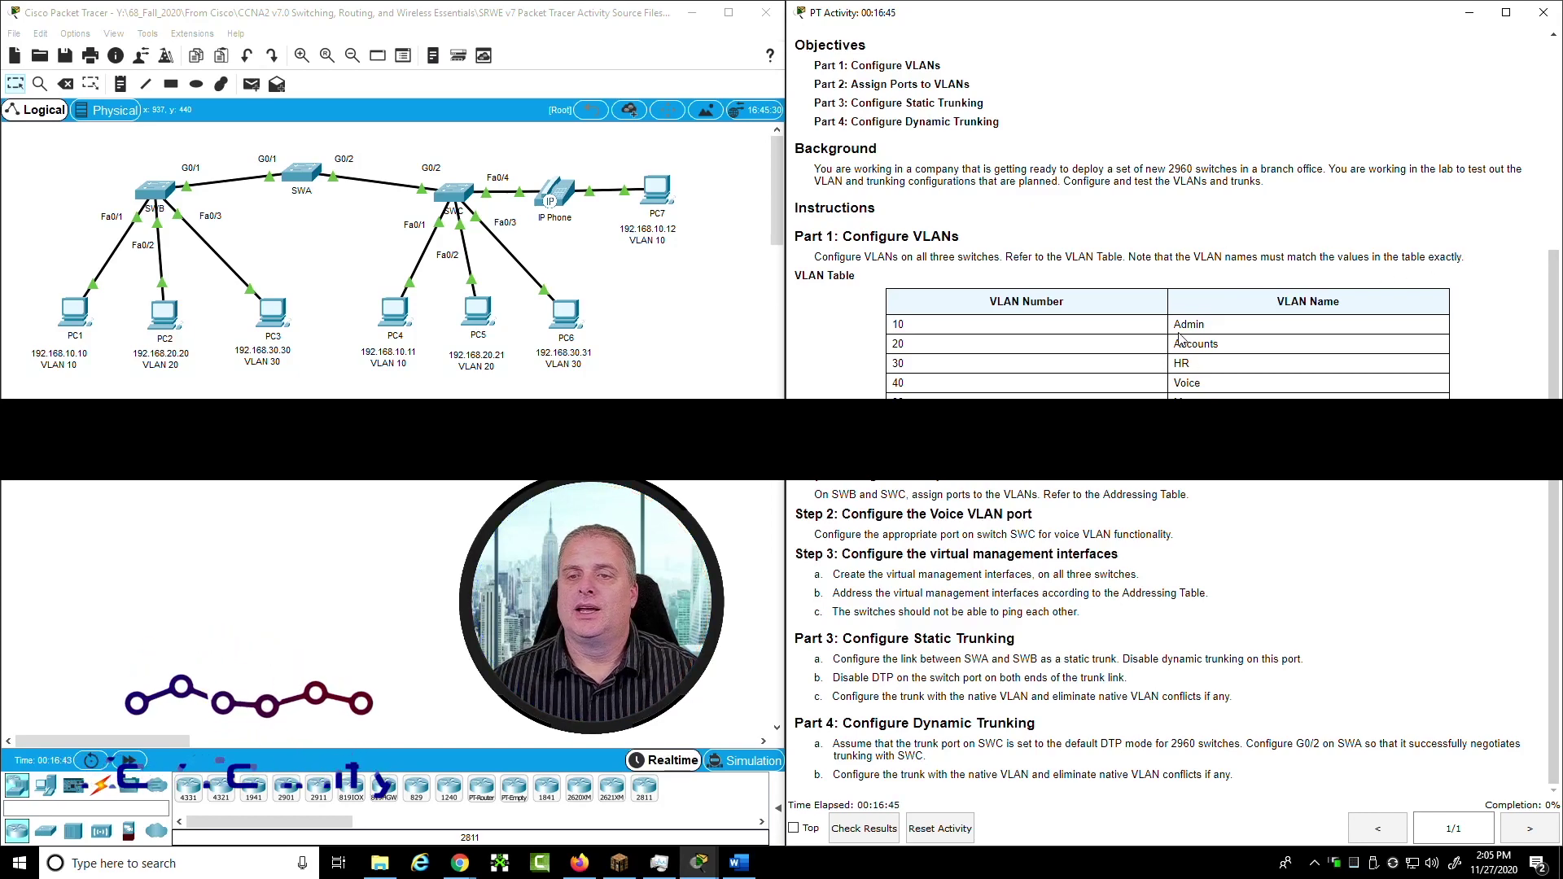
left_click_drag(1174, 324, 1205, 326)
left_click(1206, 327)
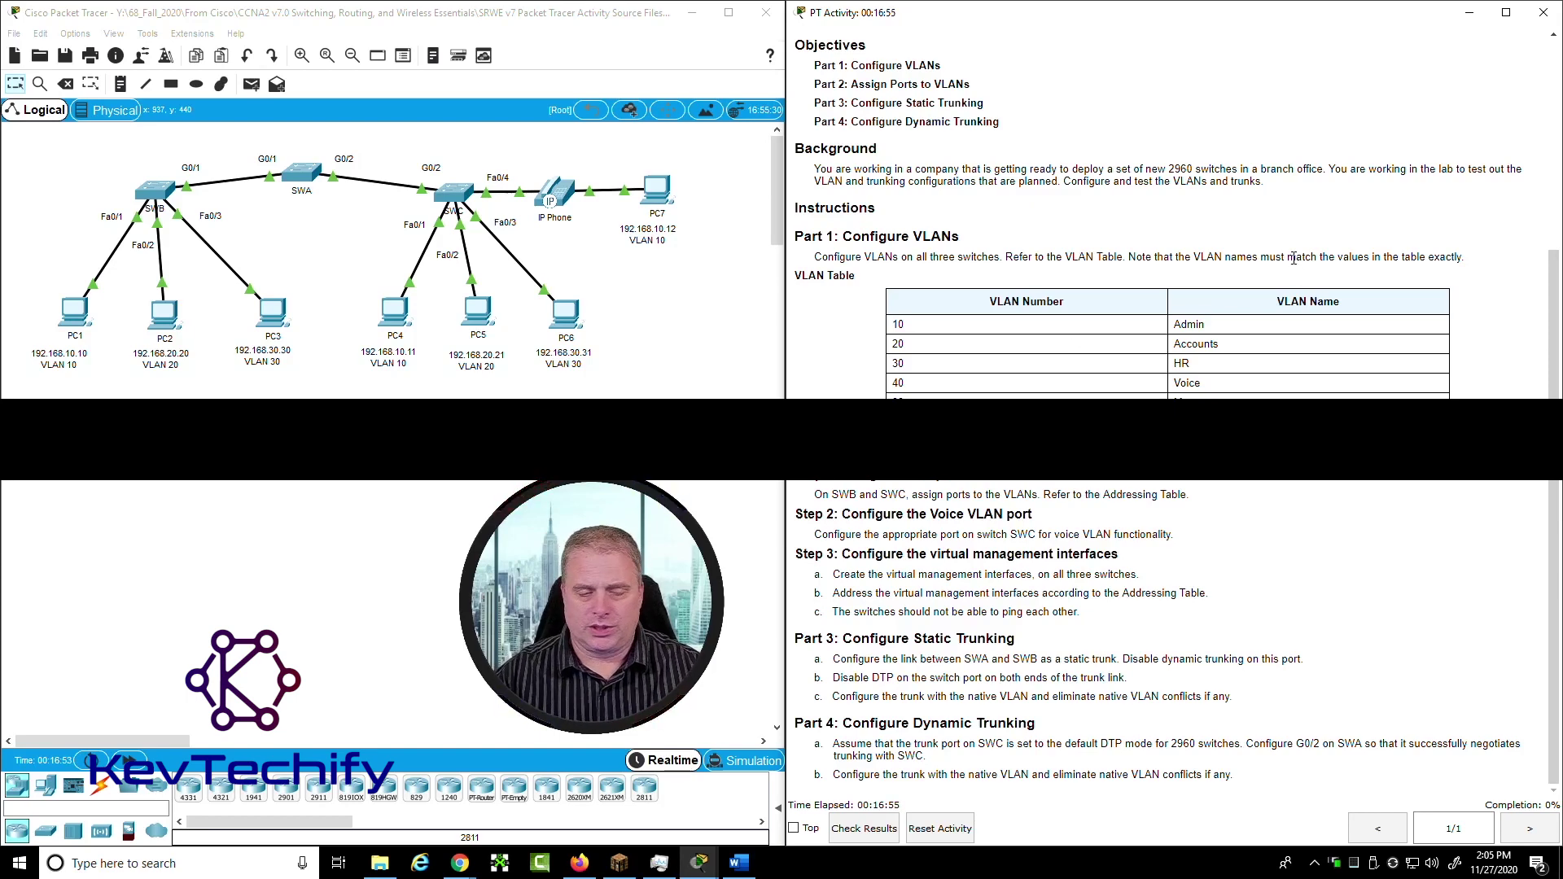
Open the command line of switch SWA in a widened window and enter global configuration mode
left_click(303, 181)
left_click_drag(840, 182, 353, 28)
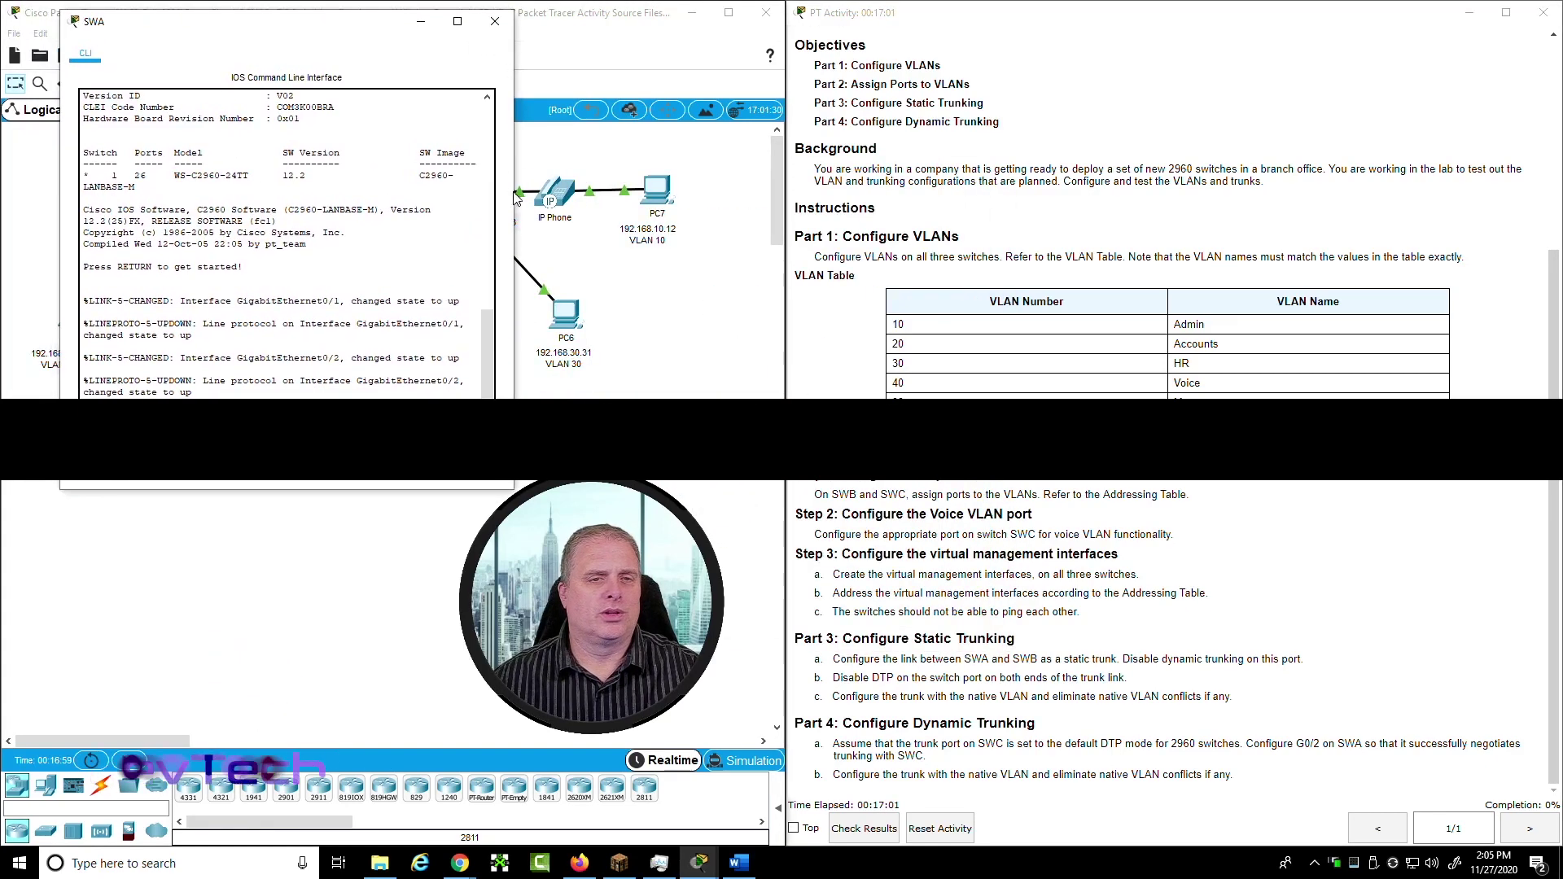
left_click_drag(514, 198, 705, 185)
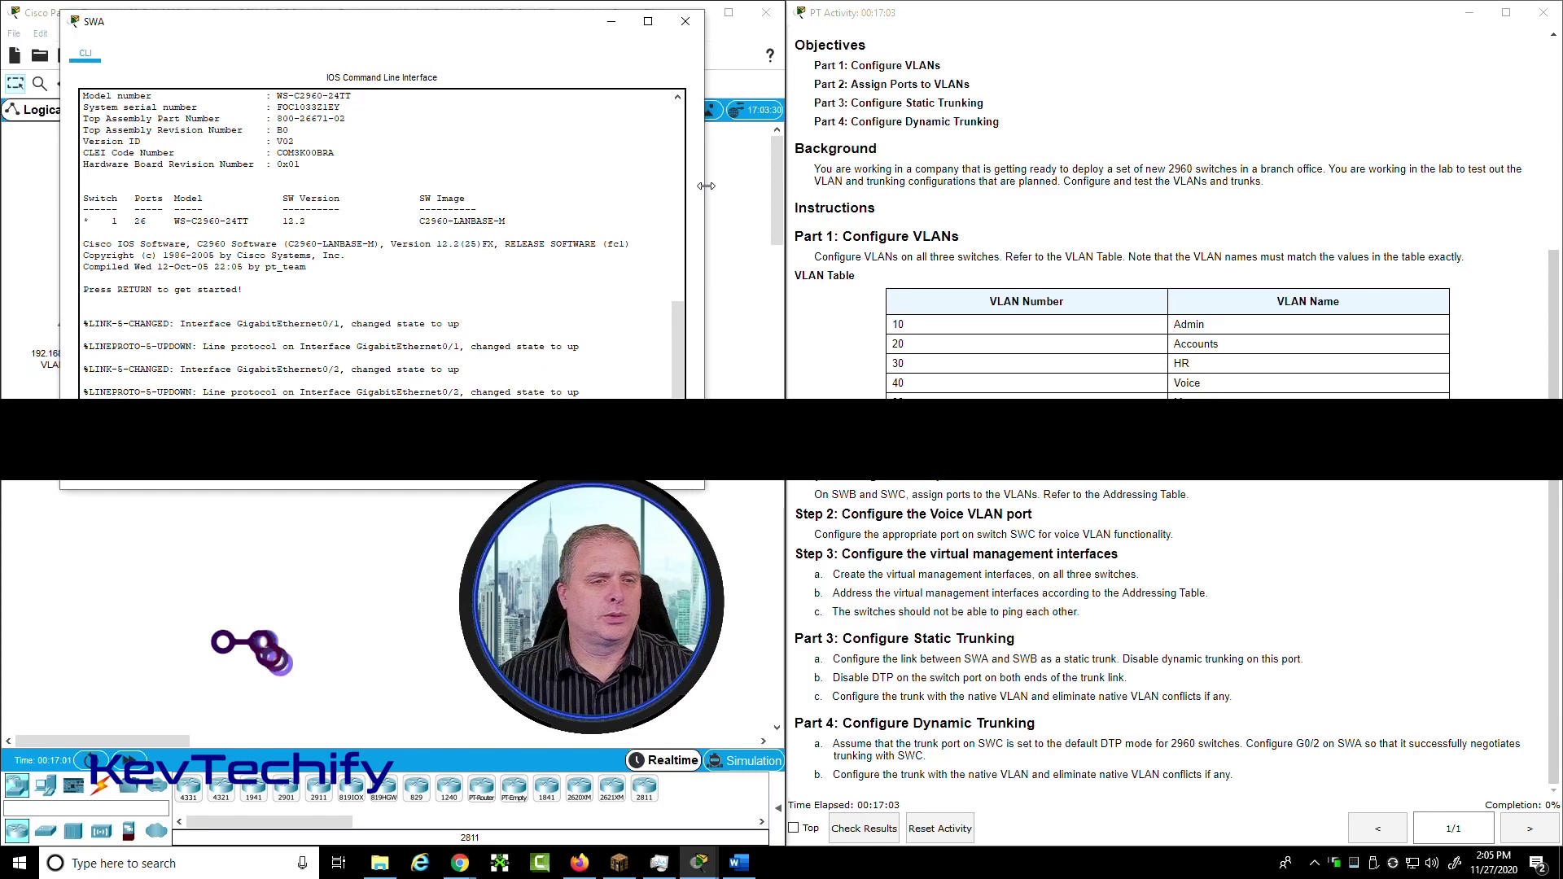
left_click(338, 334)
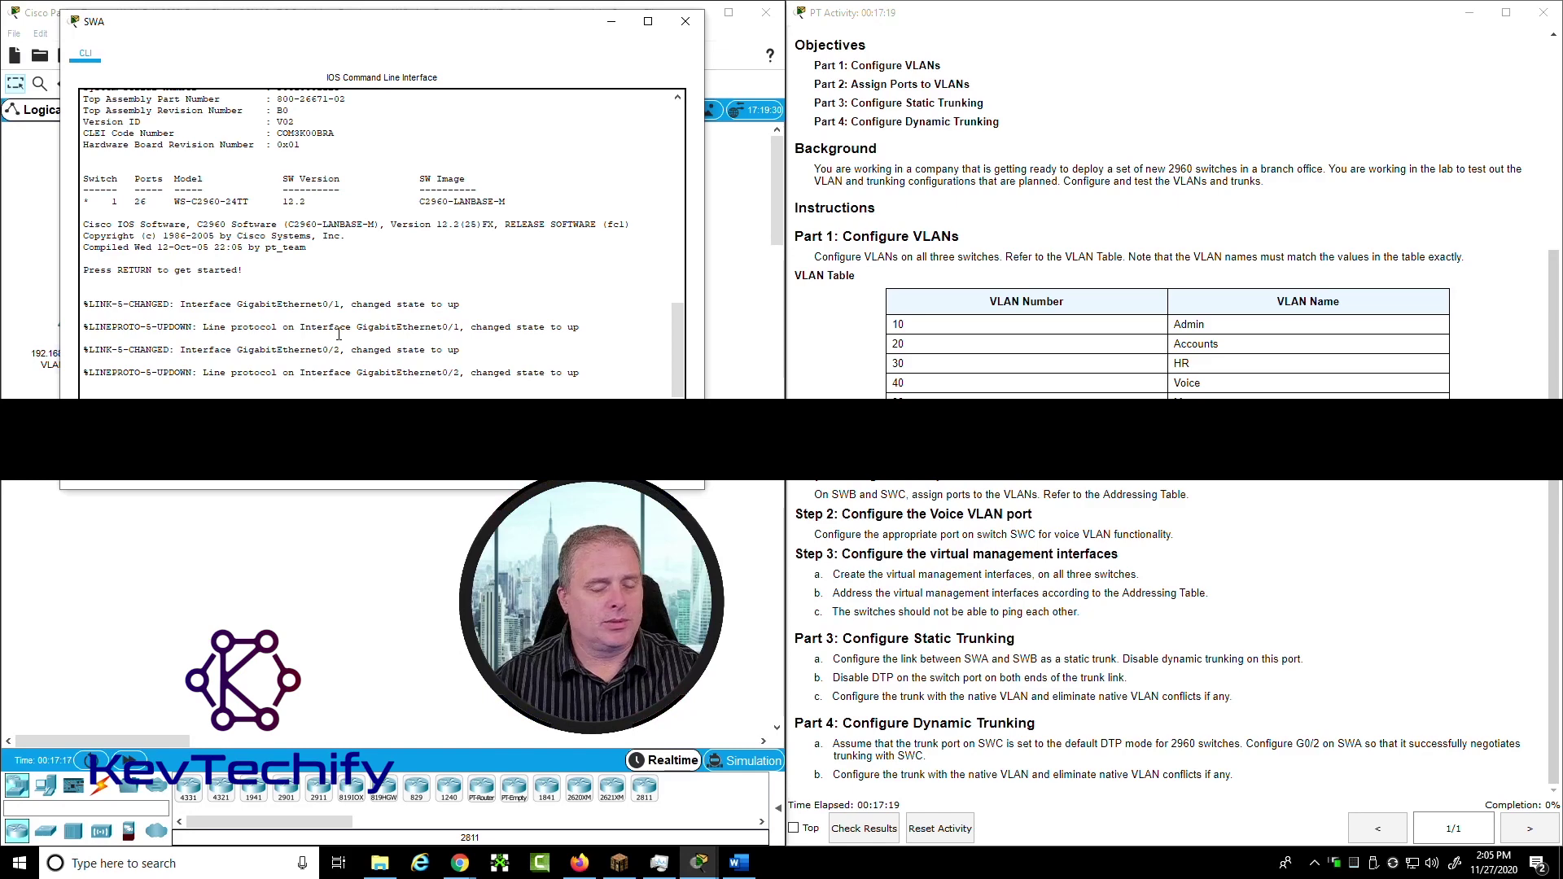
type("enable")
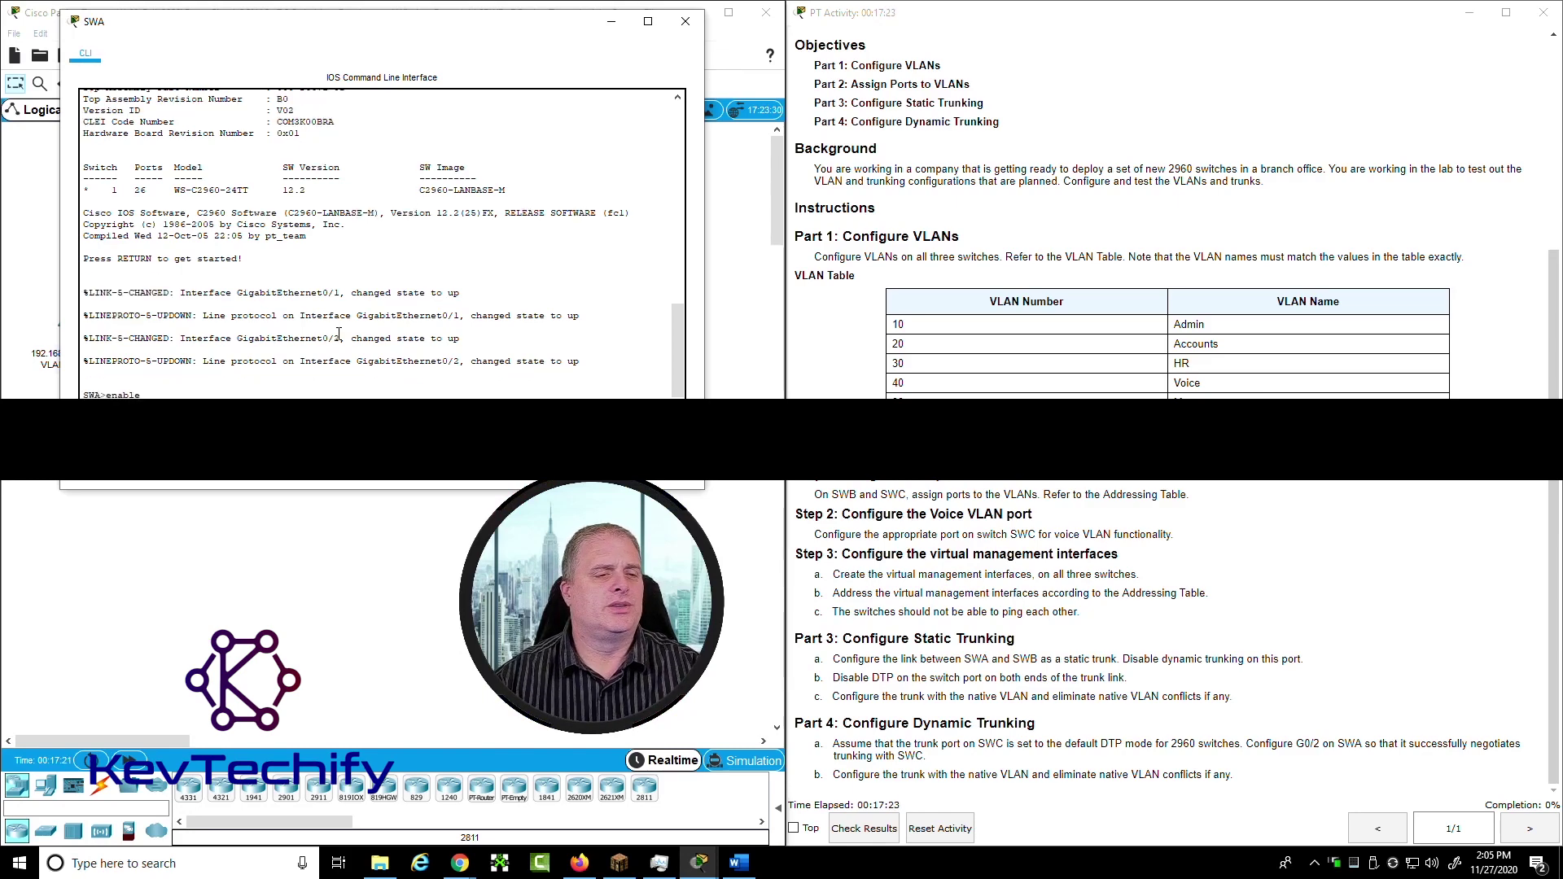
key("Return")
type("conf t")
key("Return")
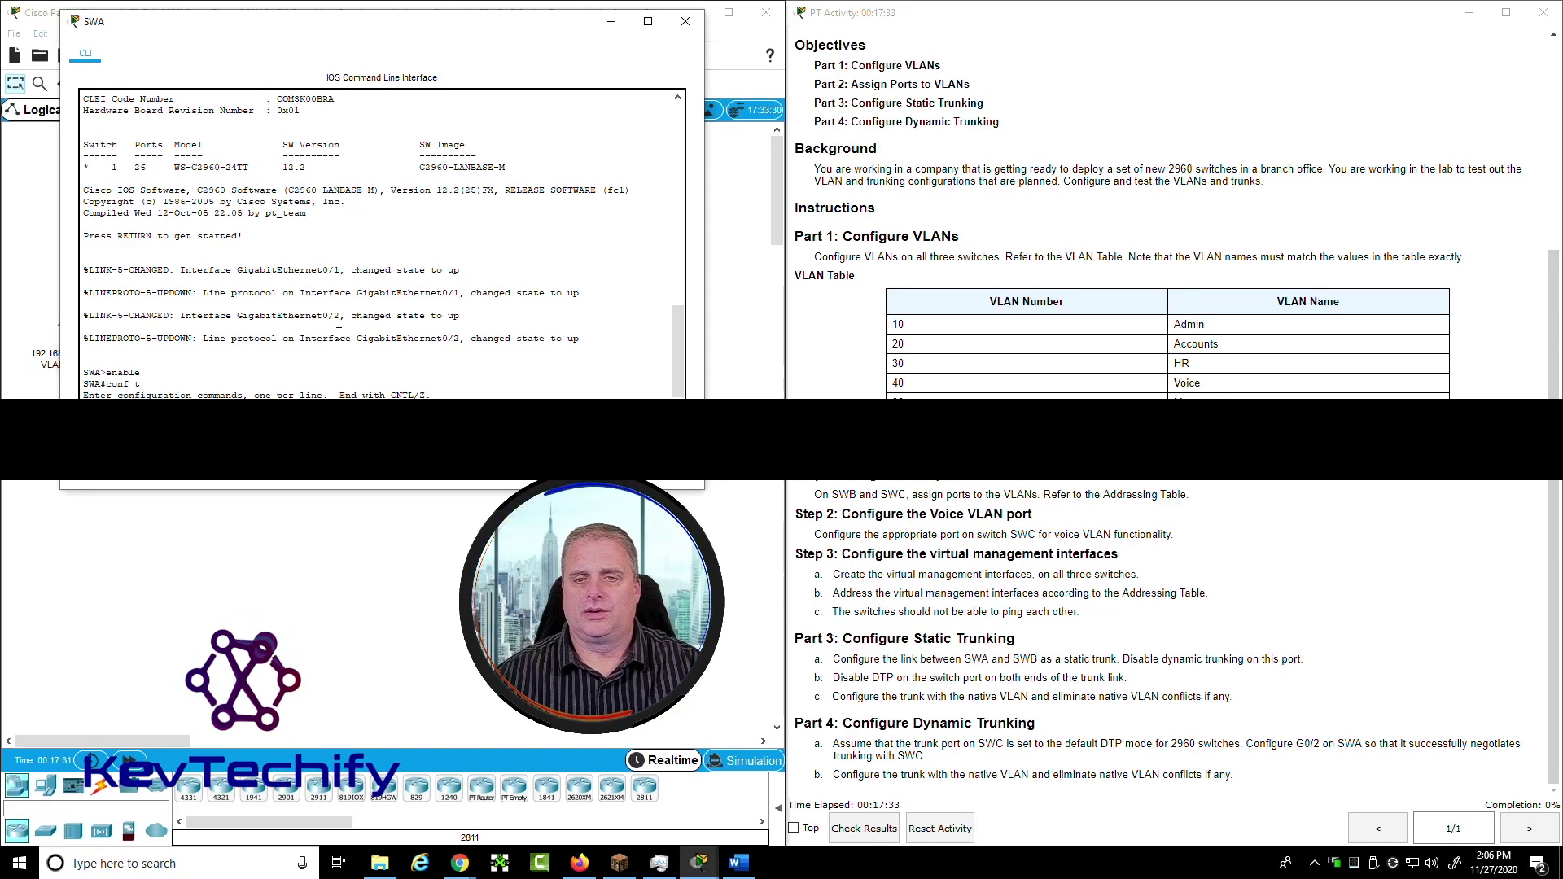
Create VLAN 10 named Admin on SWA according to the VLAN Table, and exit VLAN configuration mode
double_click(897, 325)
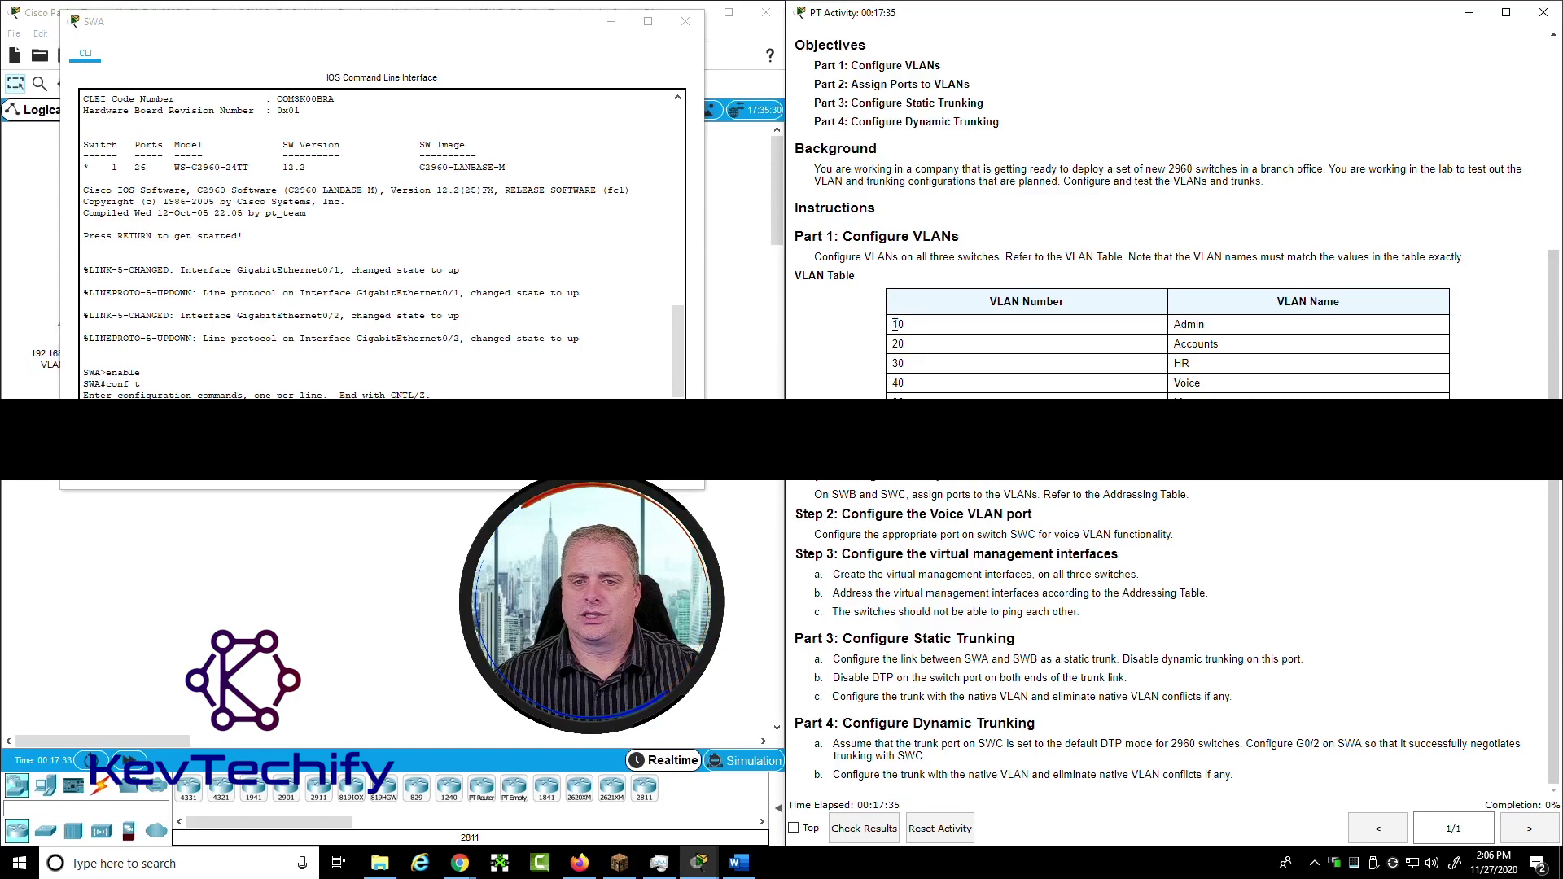
left_click_drag(897, 325, 1218, 330)
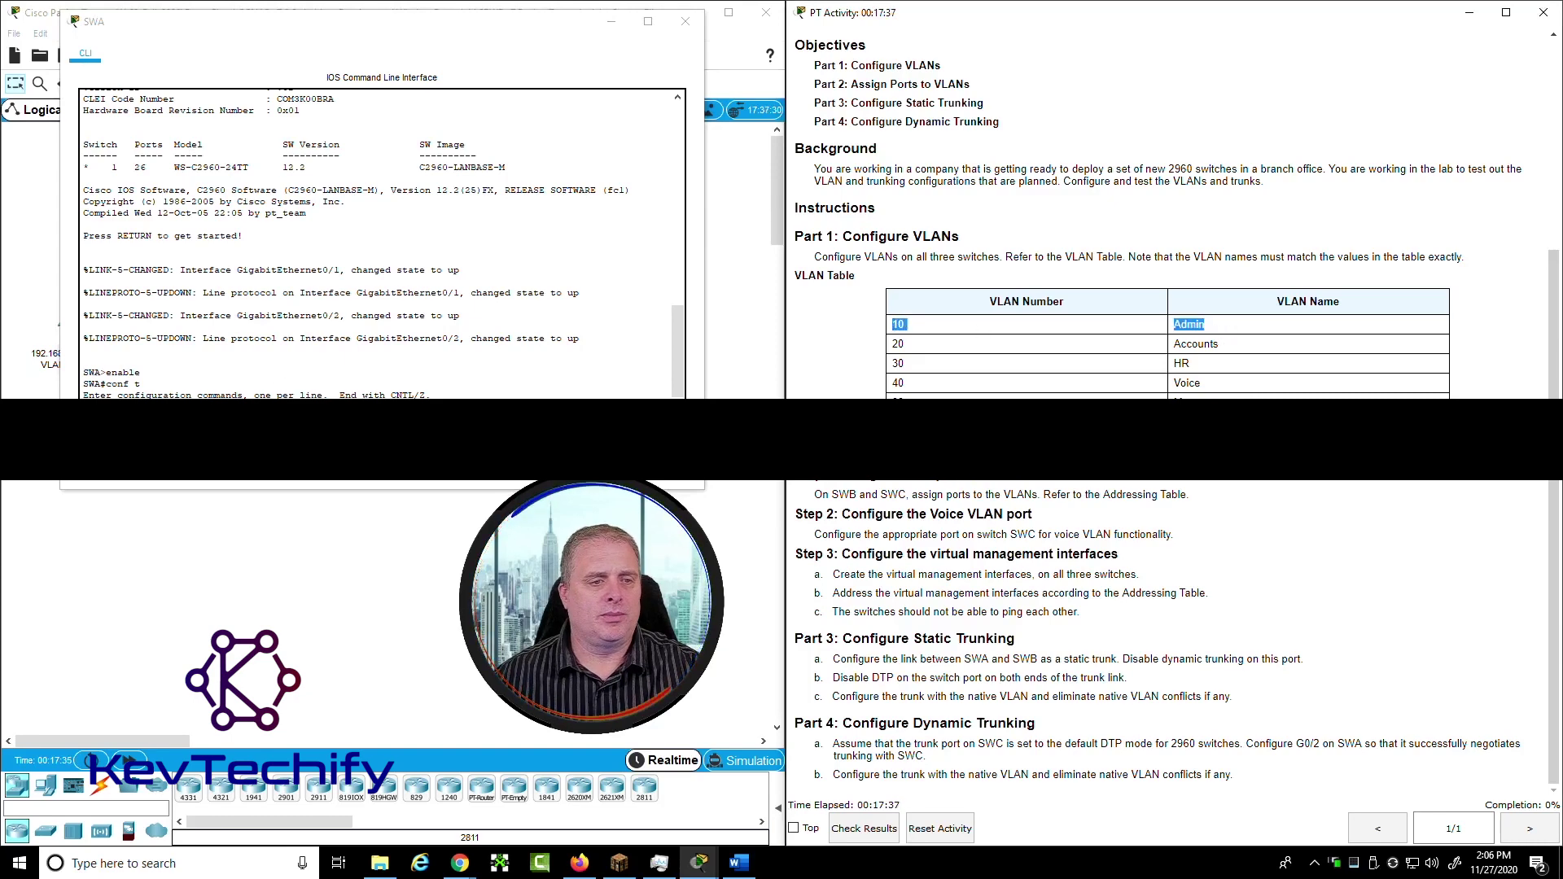
key("alt+Tab")
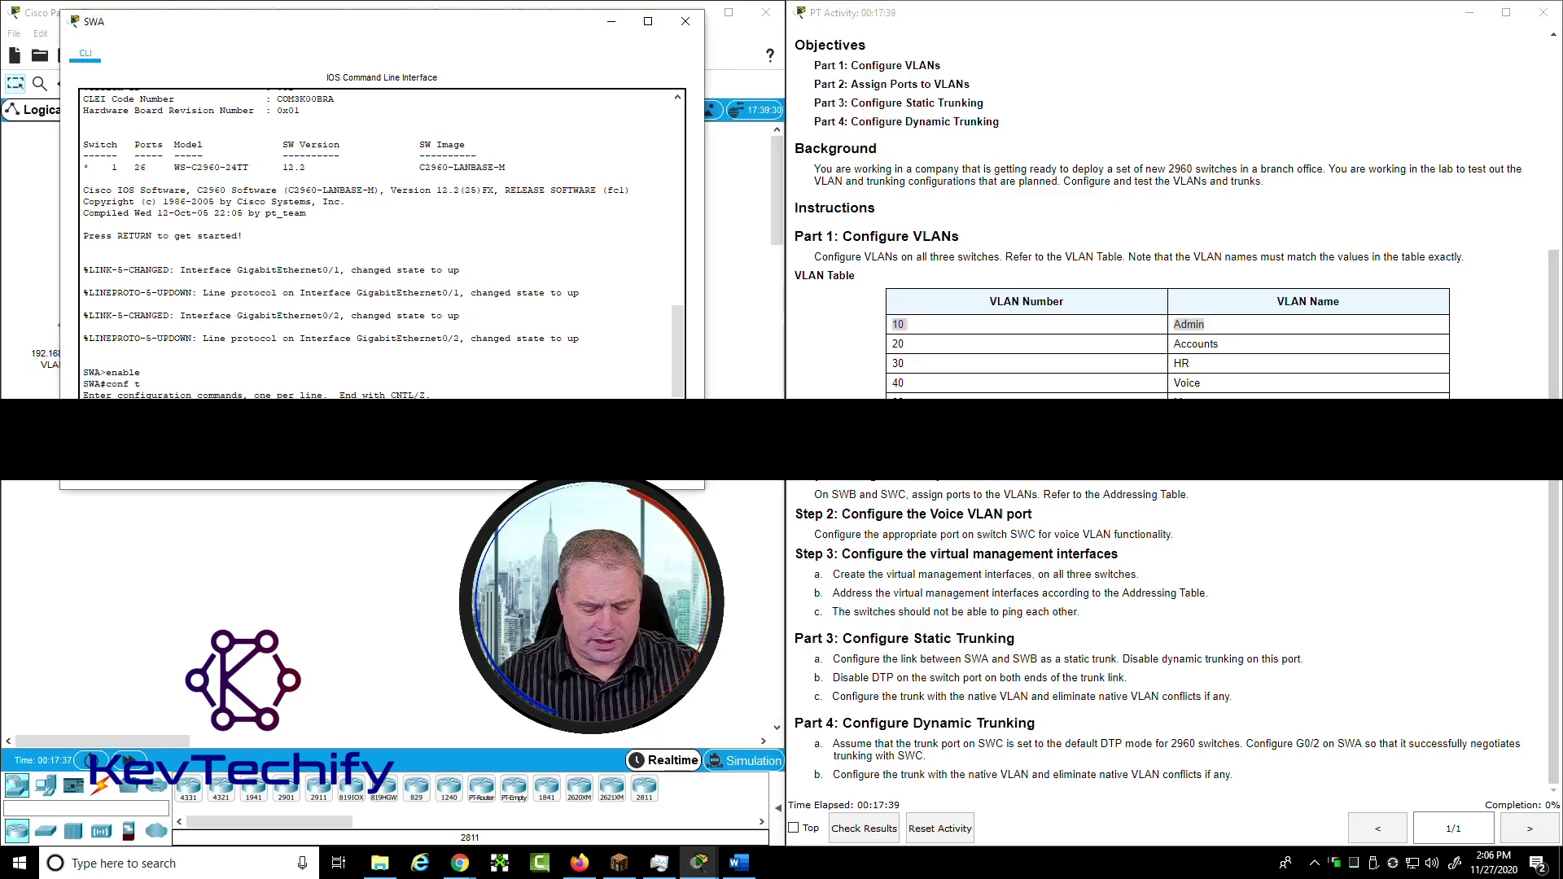
type("vlan 10")
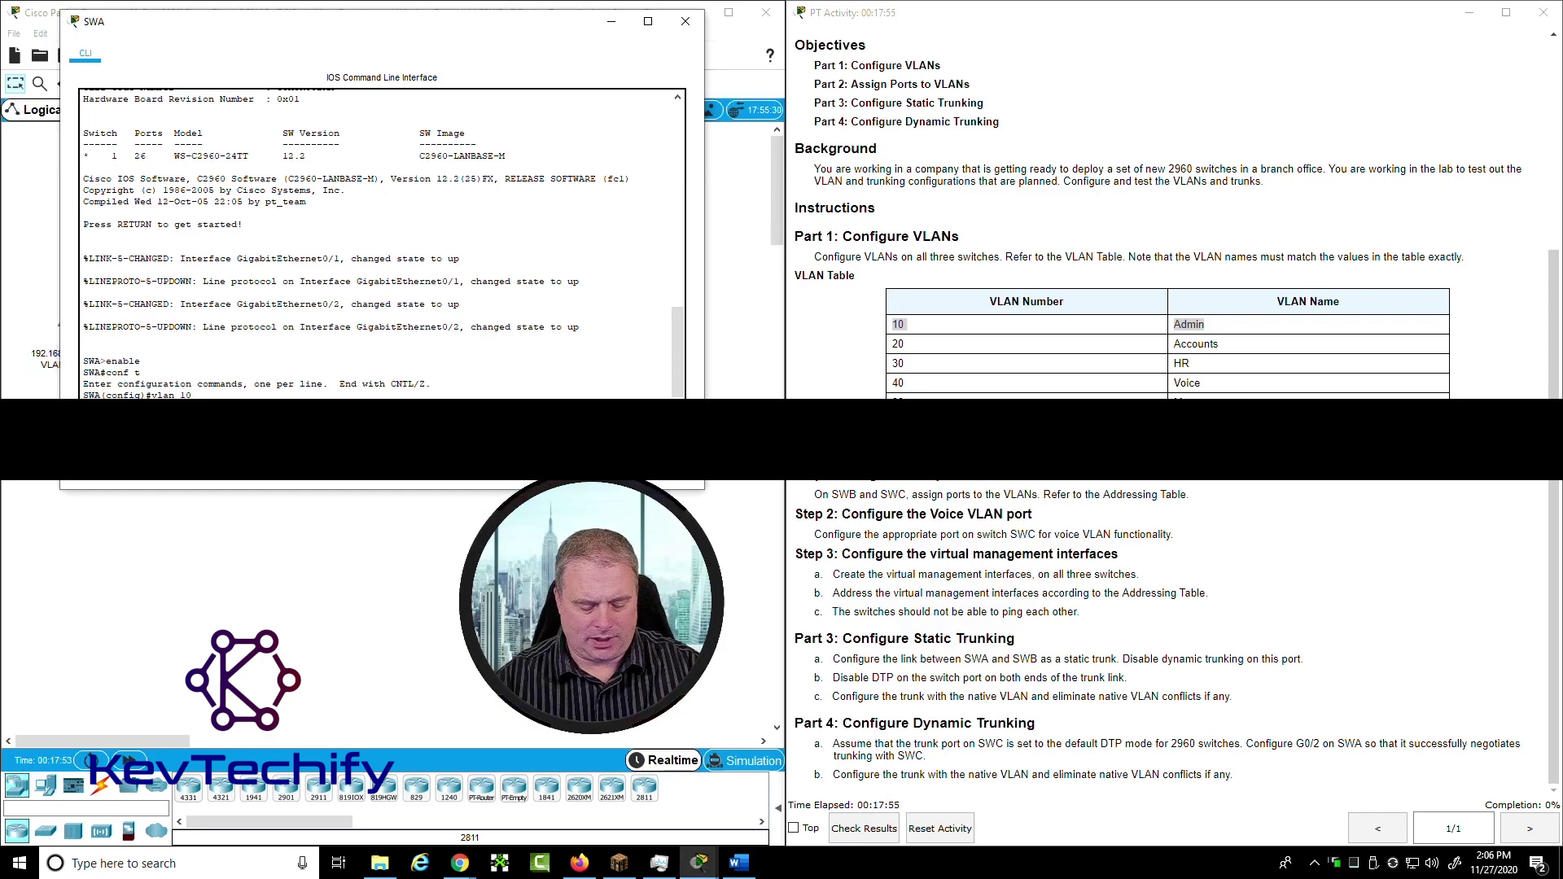
key("Return")
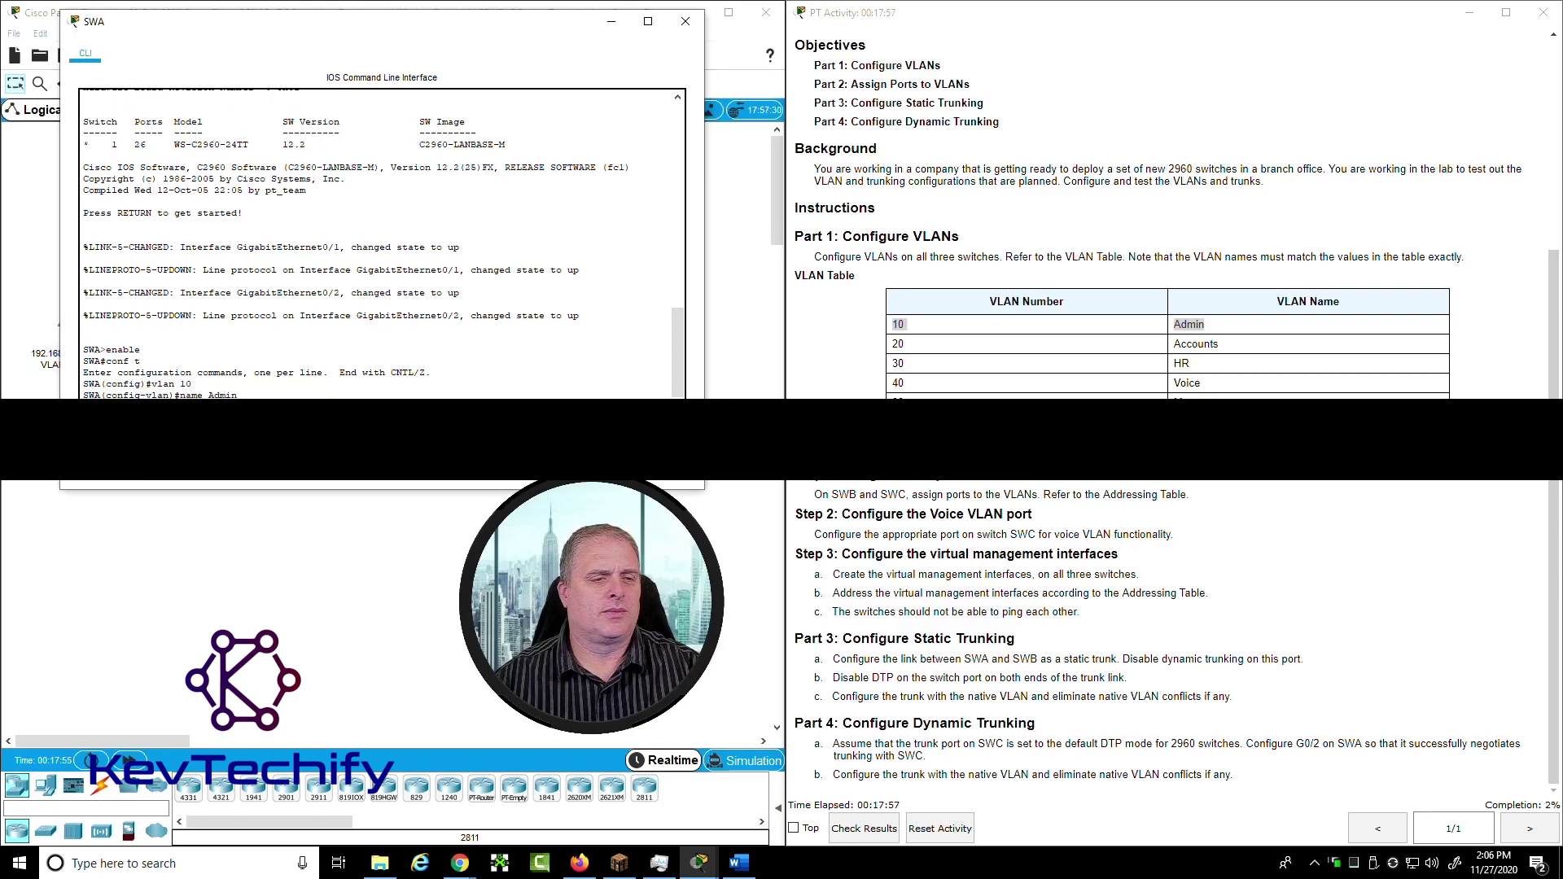
left_click(1049, 329)
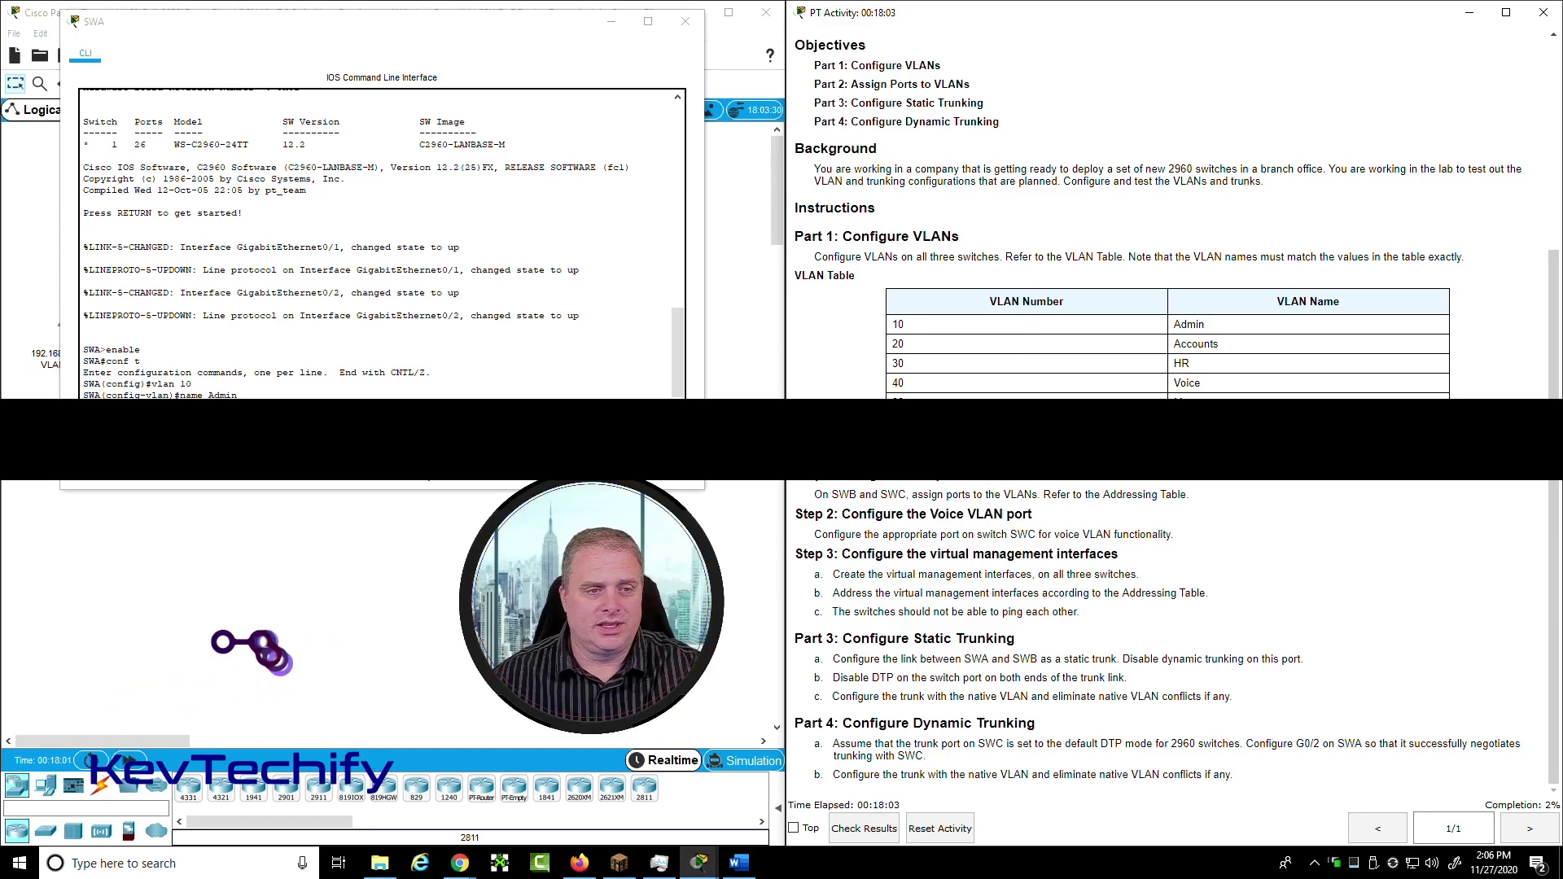
key("alt+Tab")
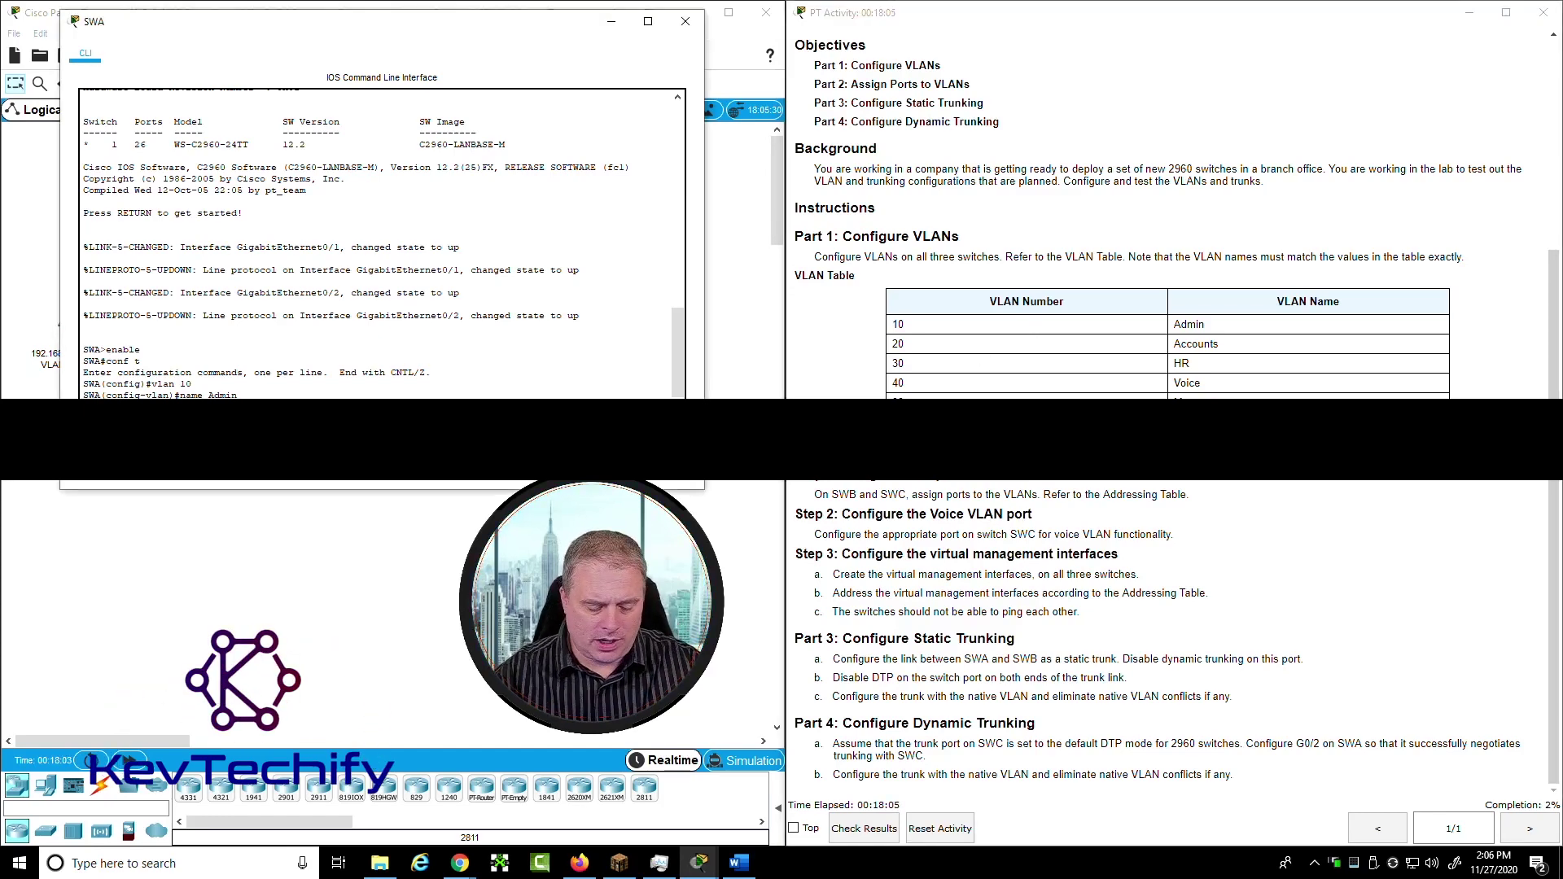
key("Return")
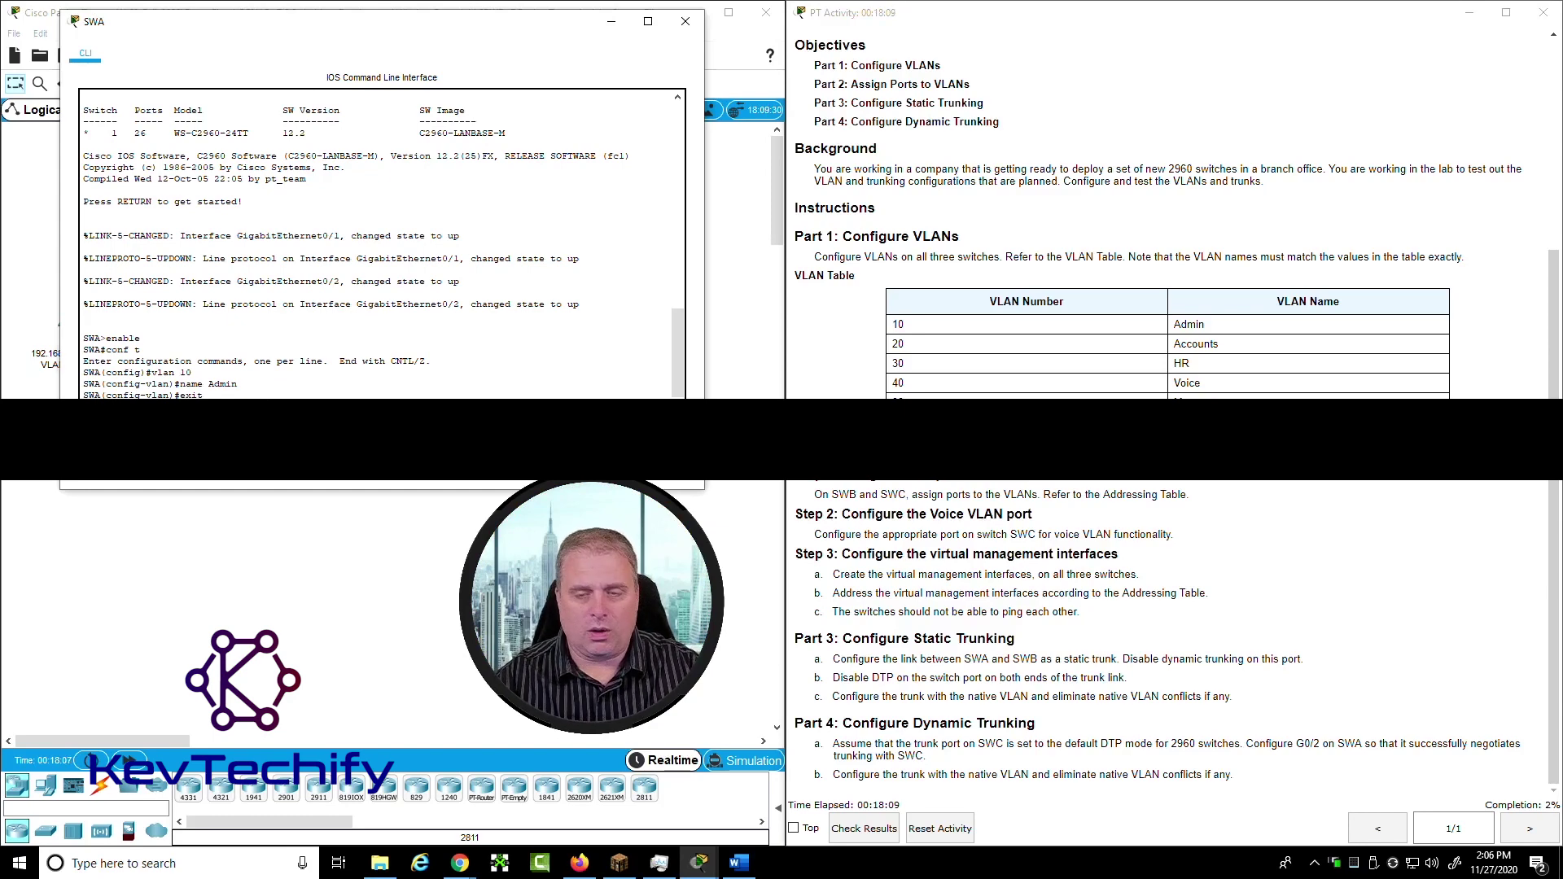
Create VLAN 20 named Accounts and VLAN 30 named HR on SWA
key("Return")
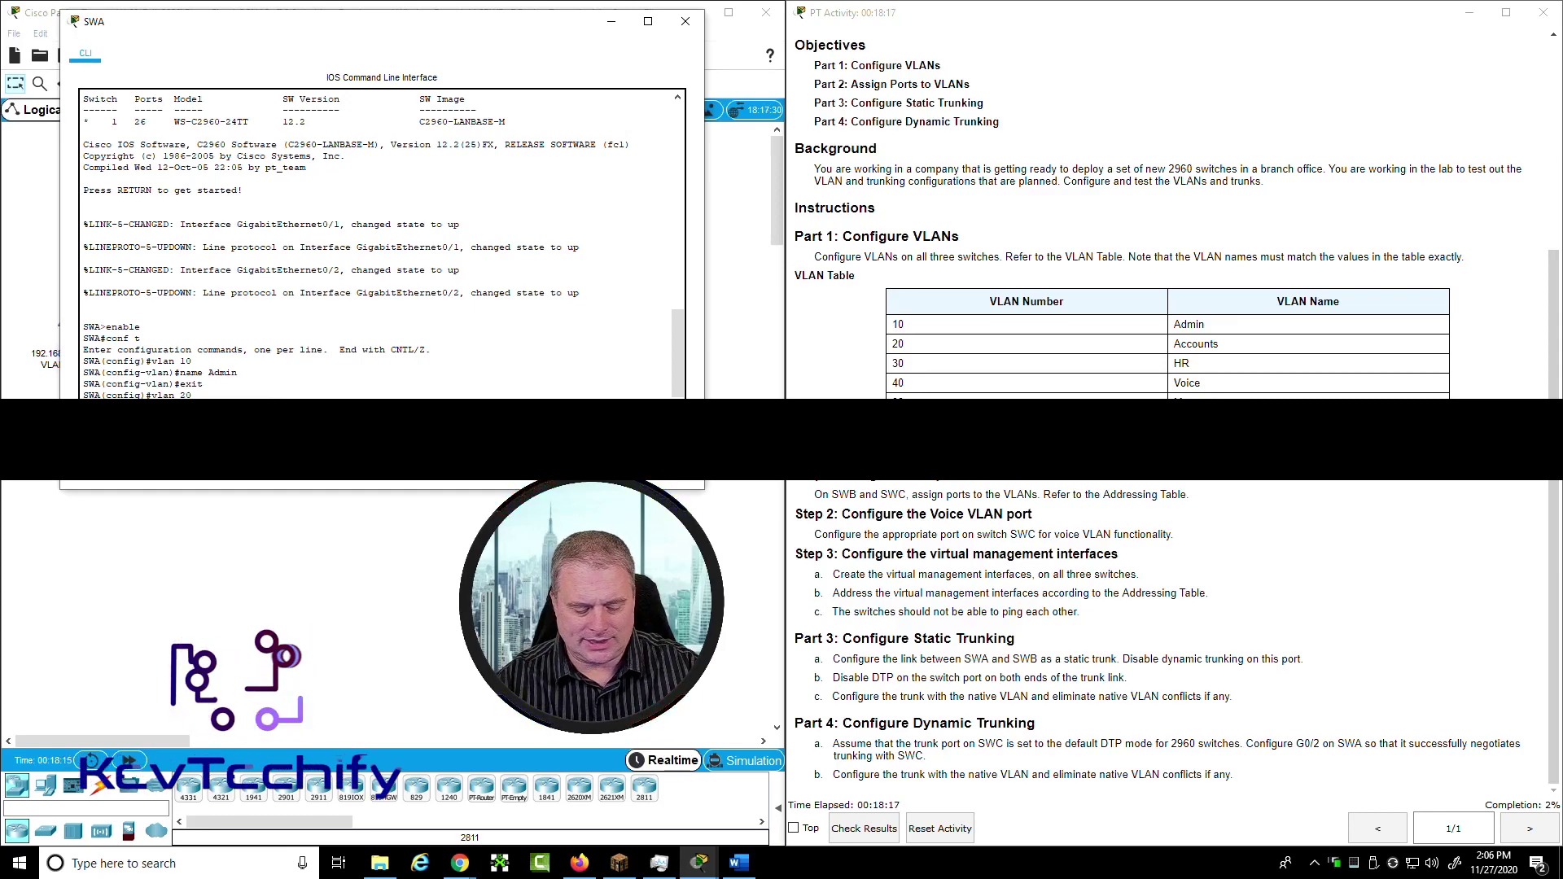
key("Return")
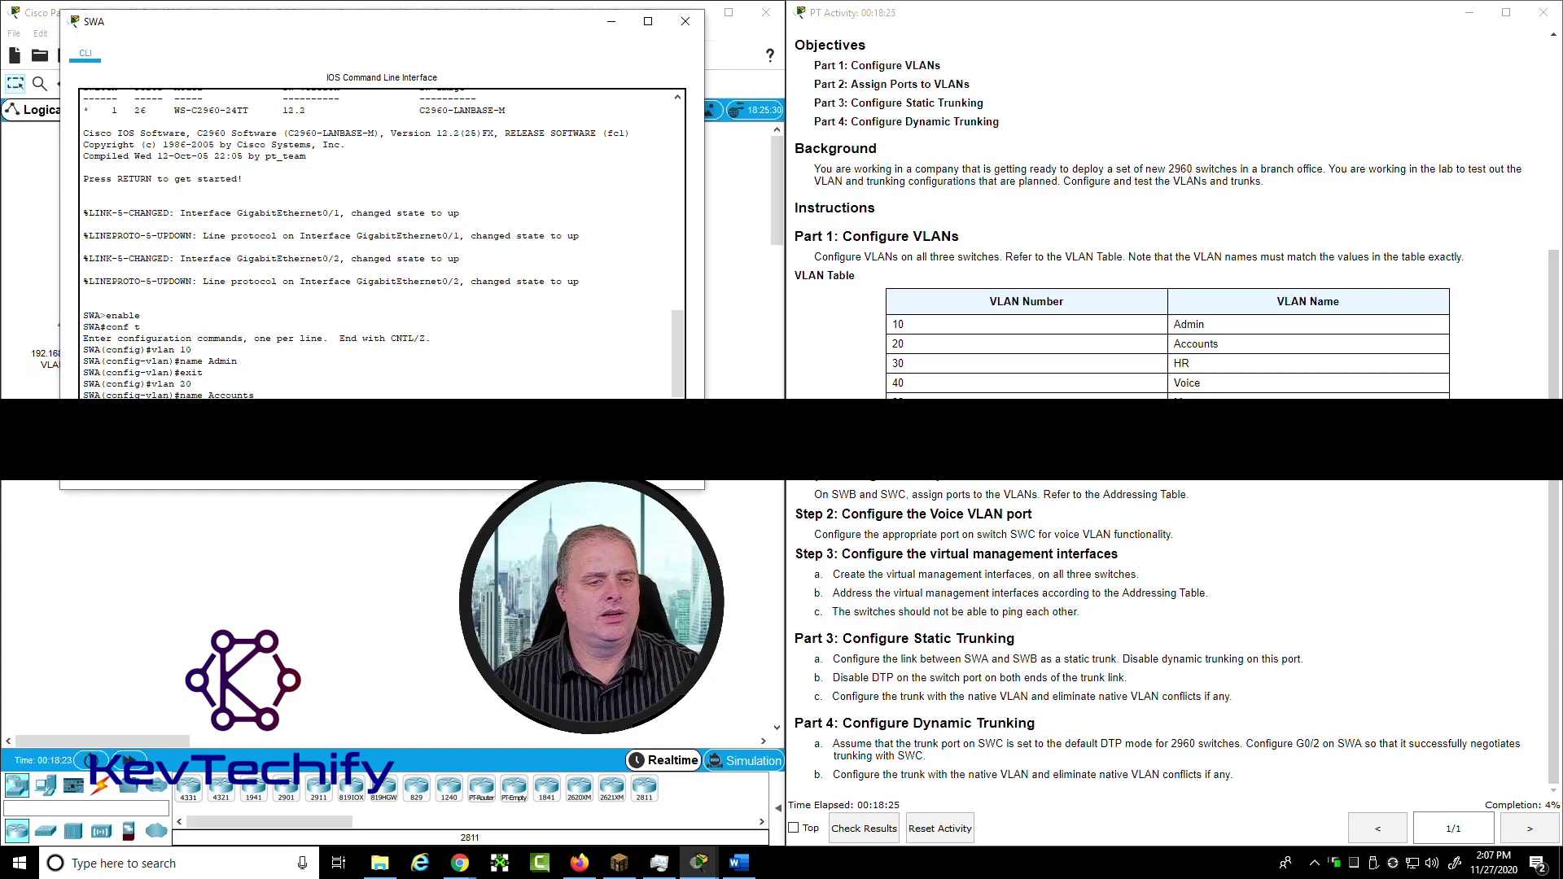
key("Return")
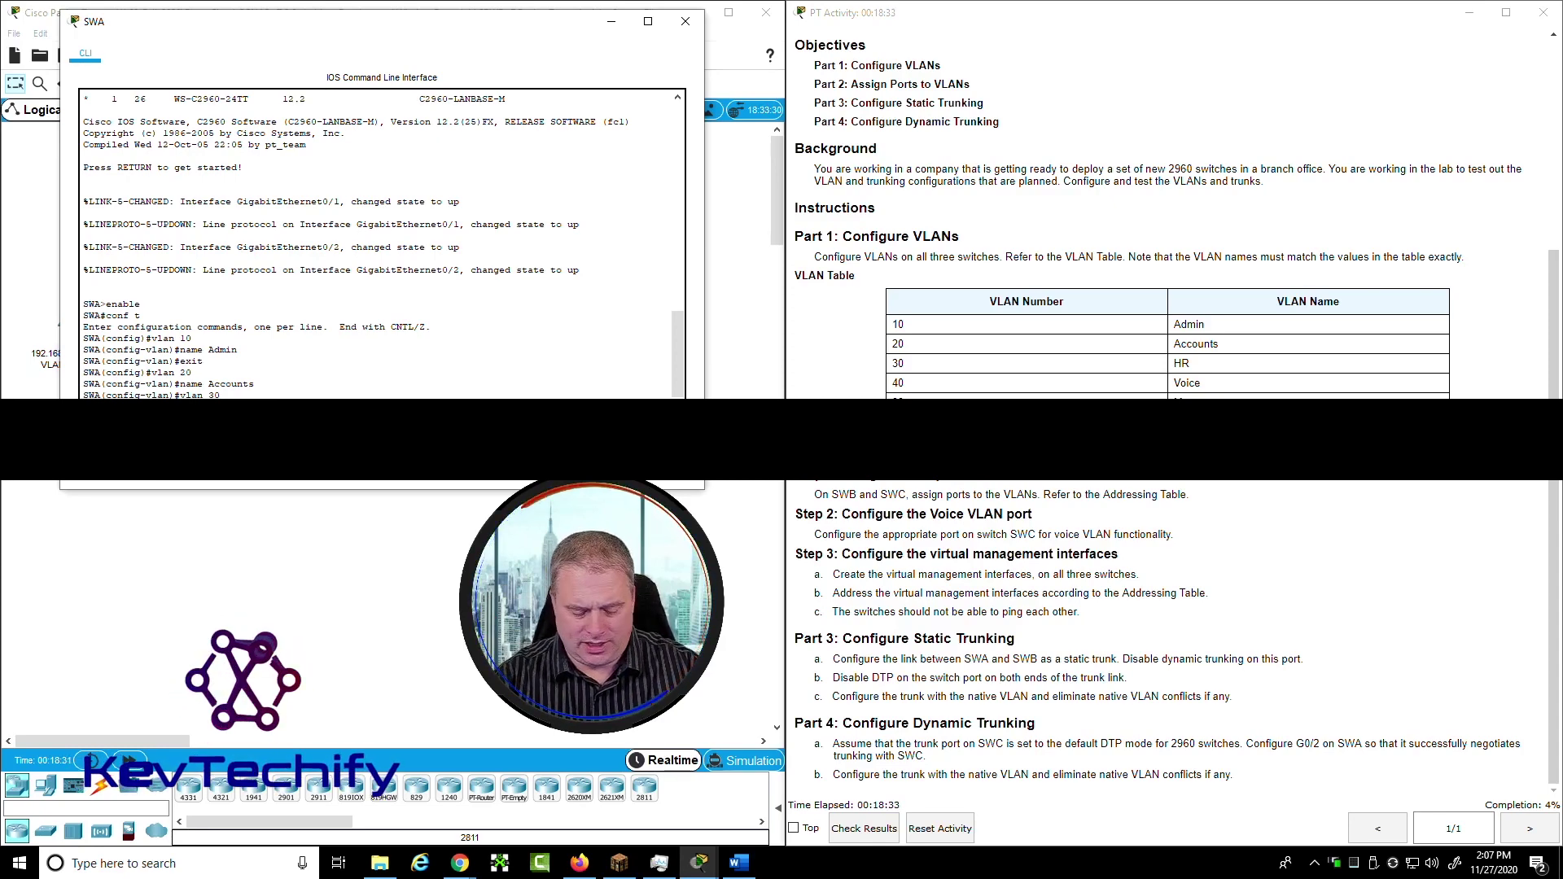
key("Return")
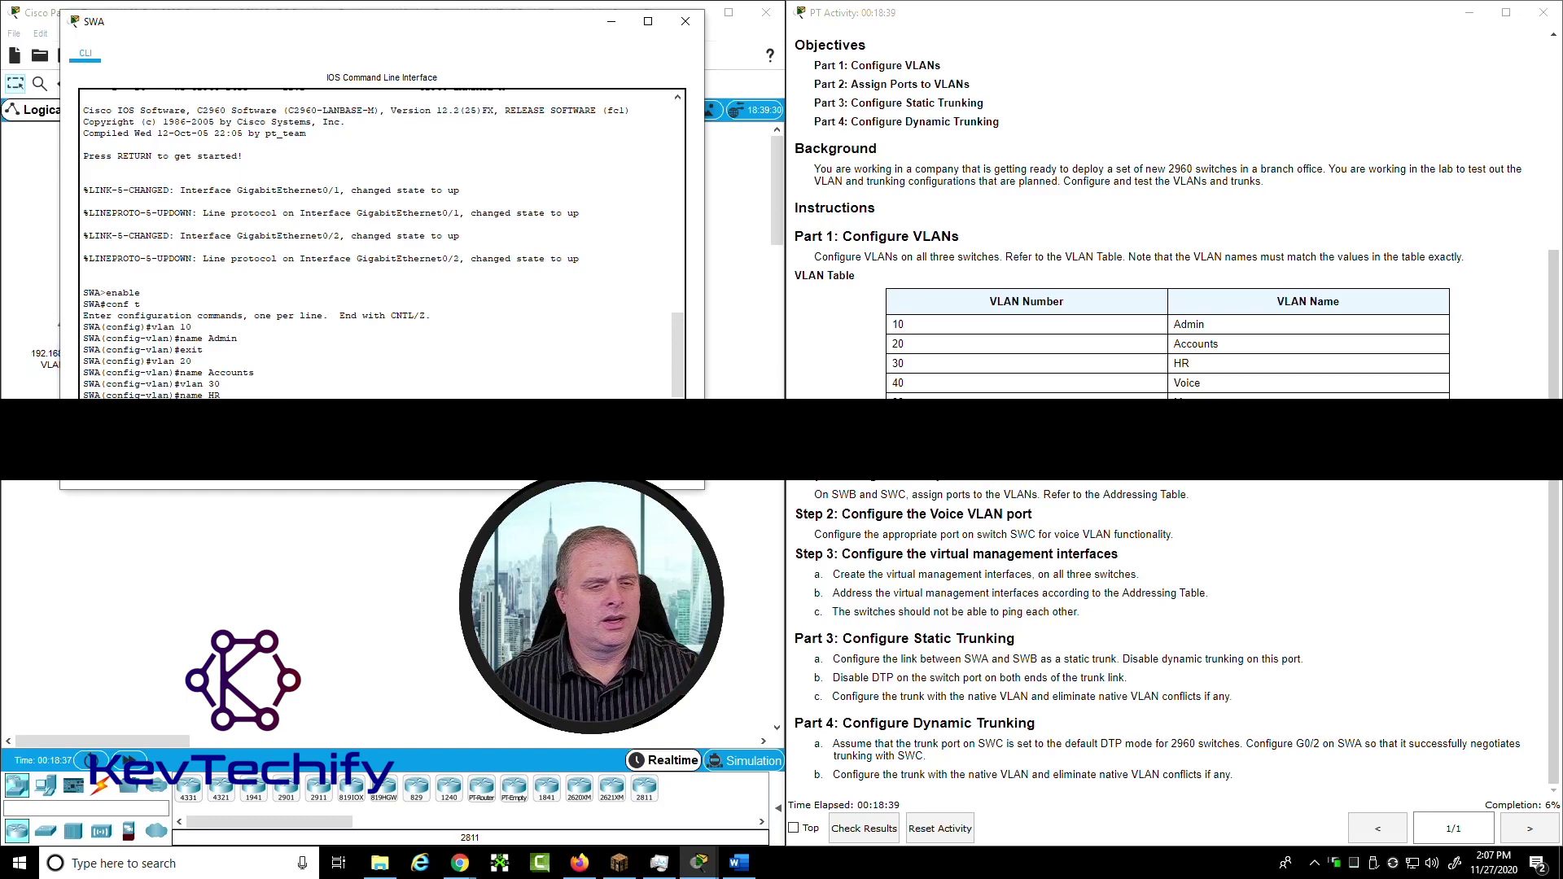
Create VLAN 40 named Voice and VLAN 99 named Management on SWA
key("Return")
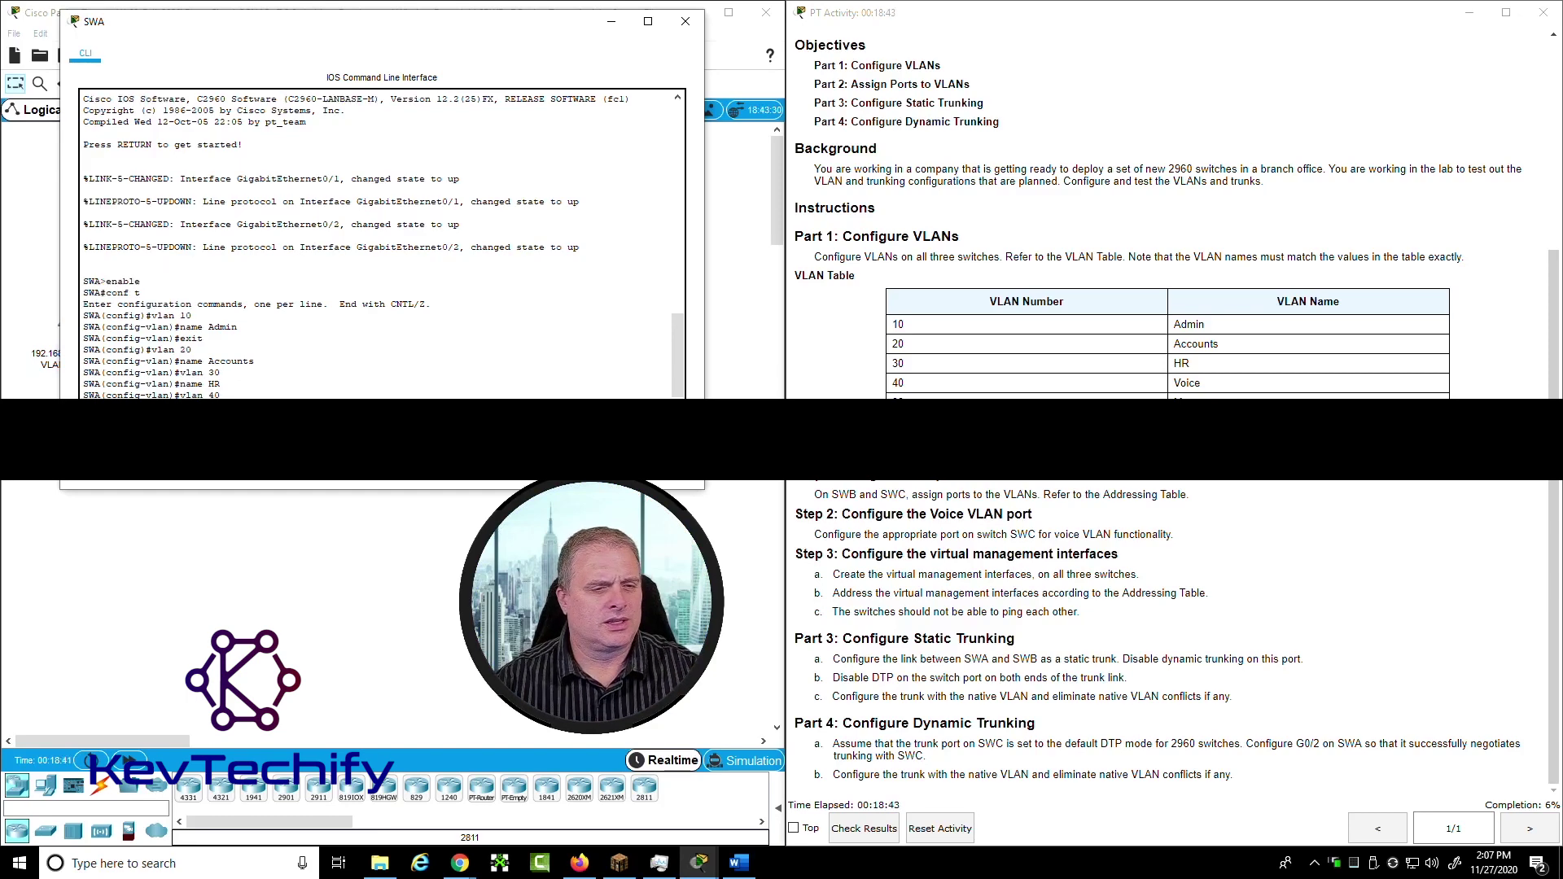
key("Return")
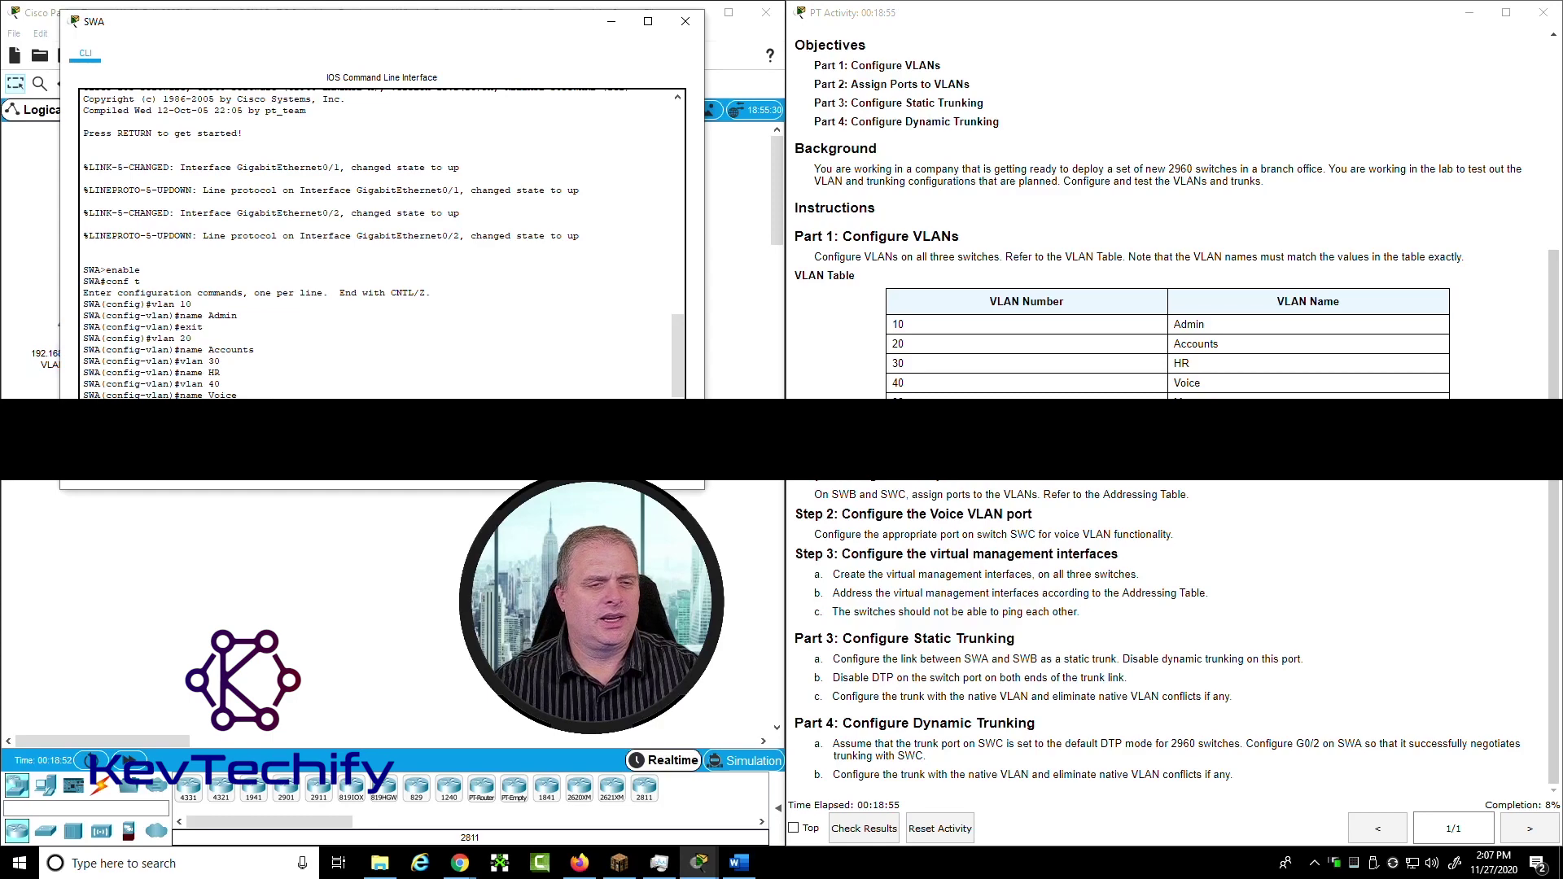
key("Return")
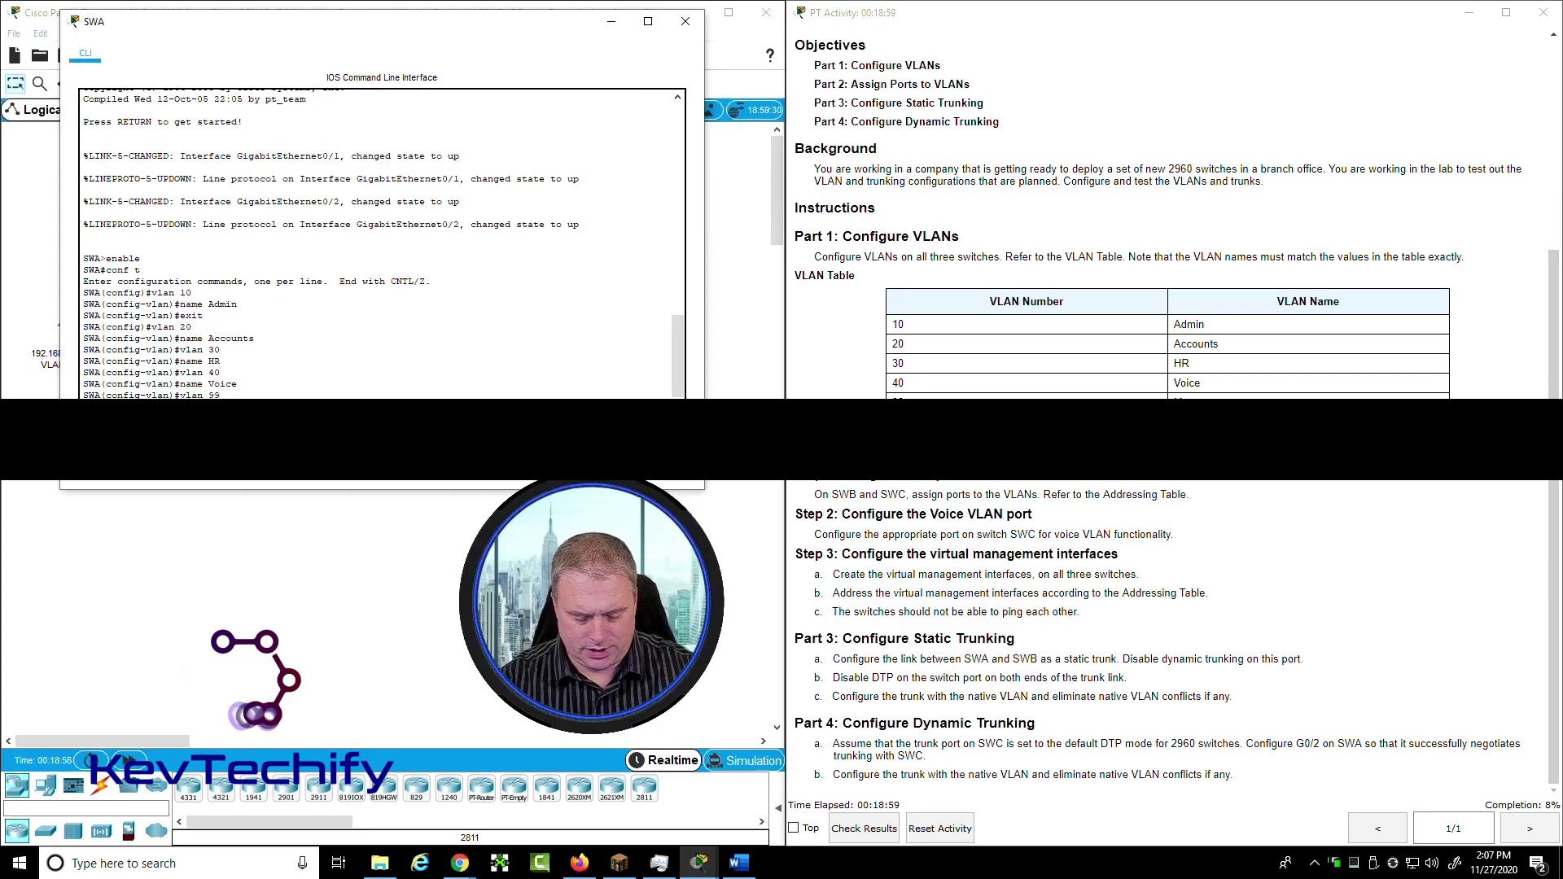
key("Return")
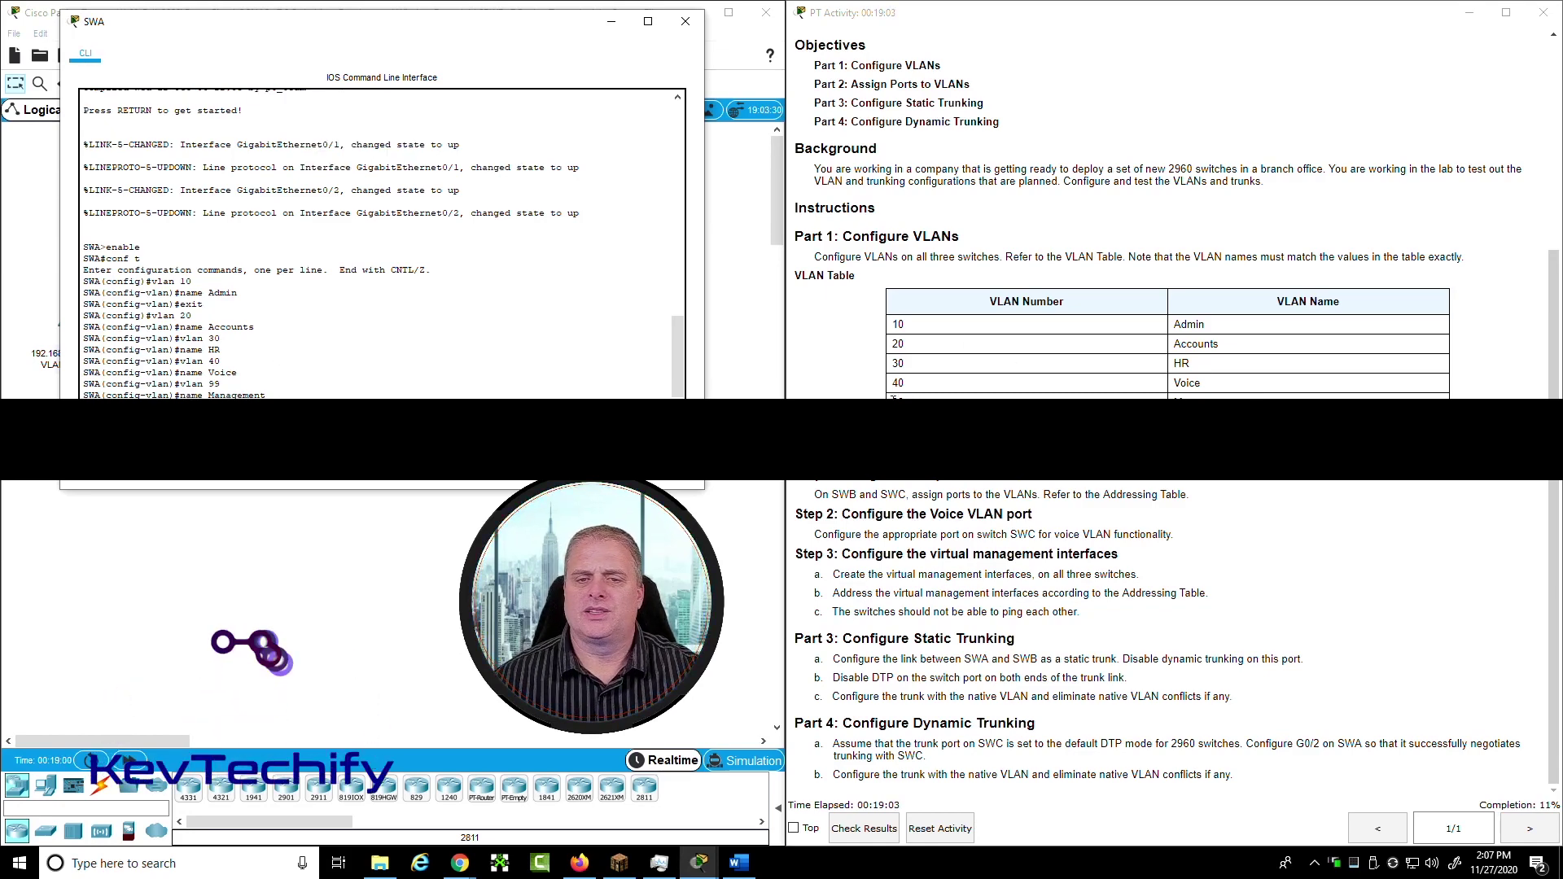
Create VLAN 100 named Native on SWA and exit back to privileged EXEC mode
left_click(852, 494)
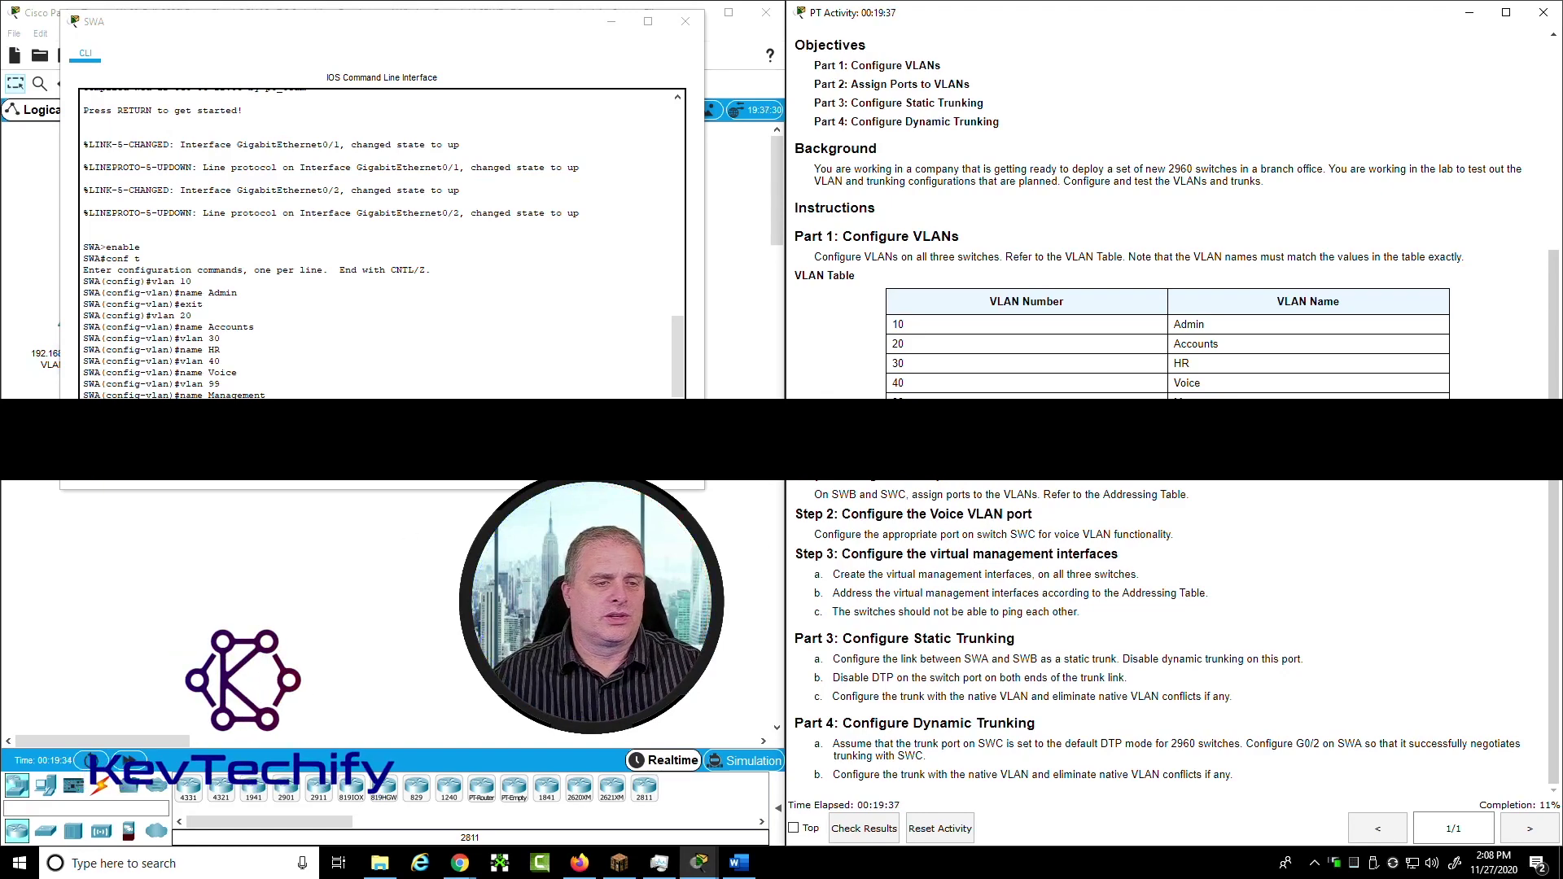
key("alt+Tab")
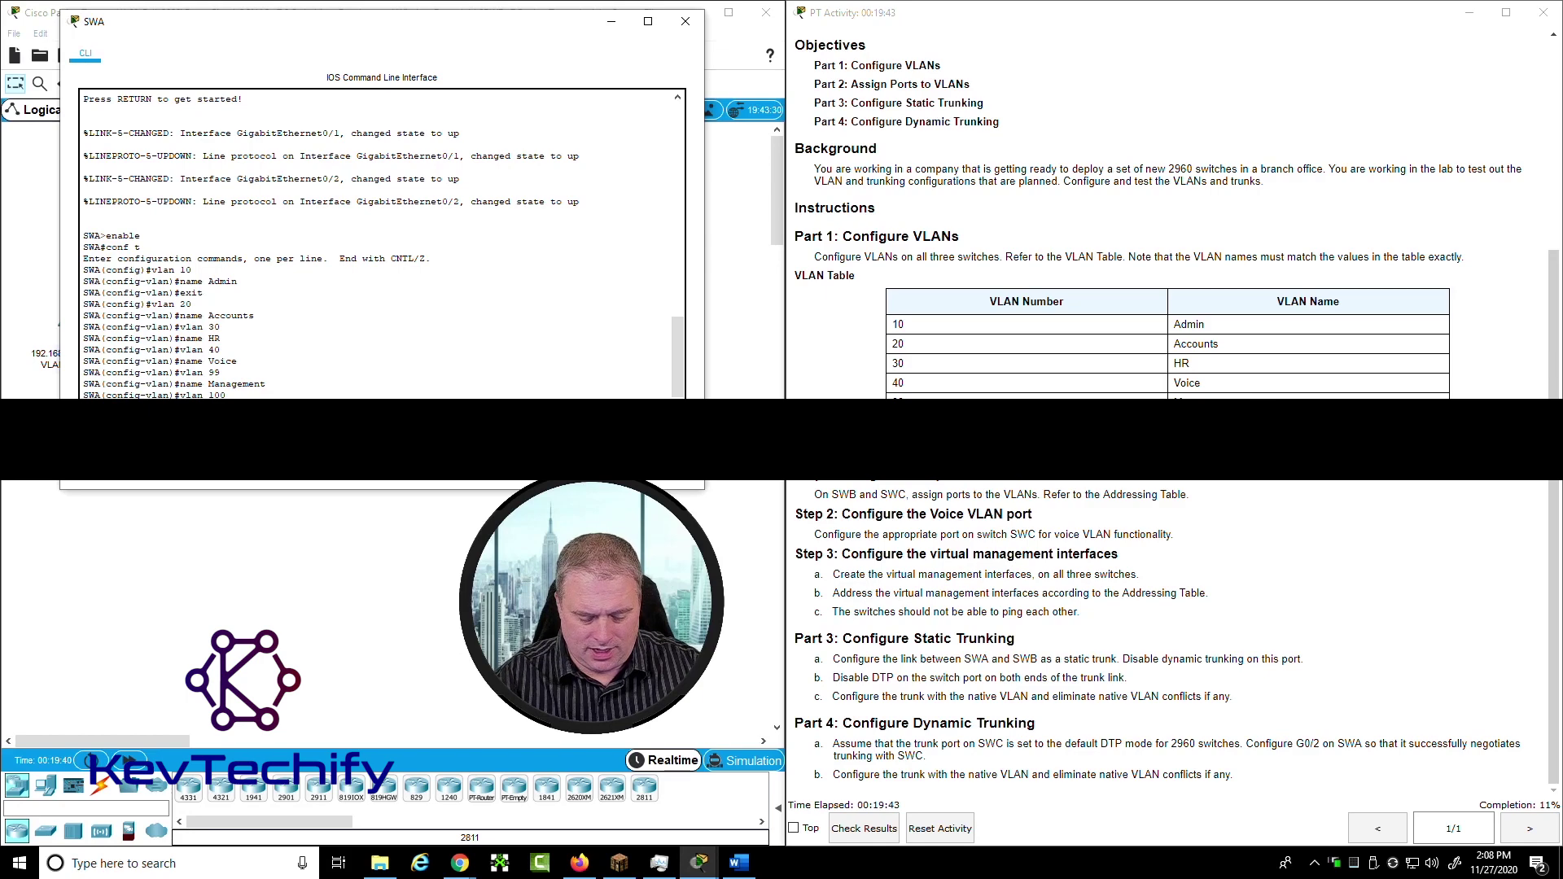
key("Return")
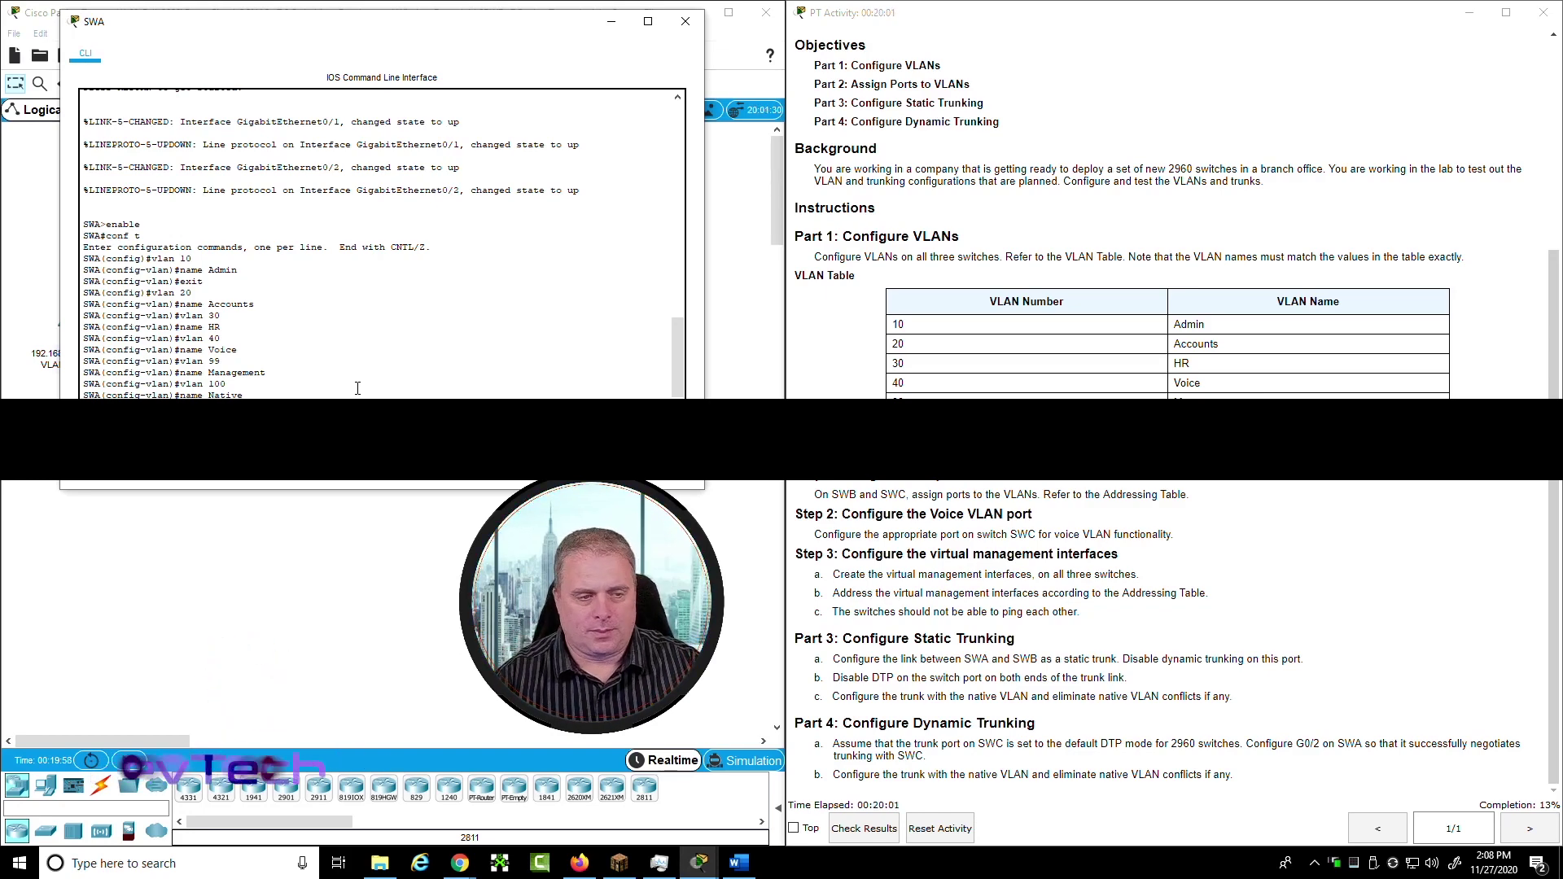
type("exit")
key("Return")
type("exit")
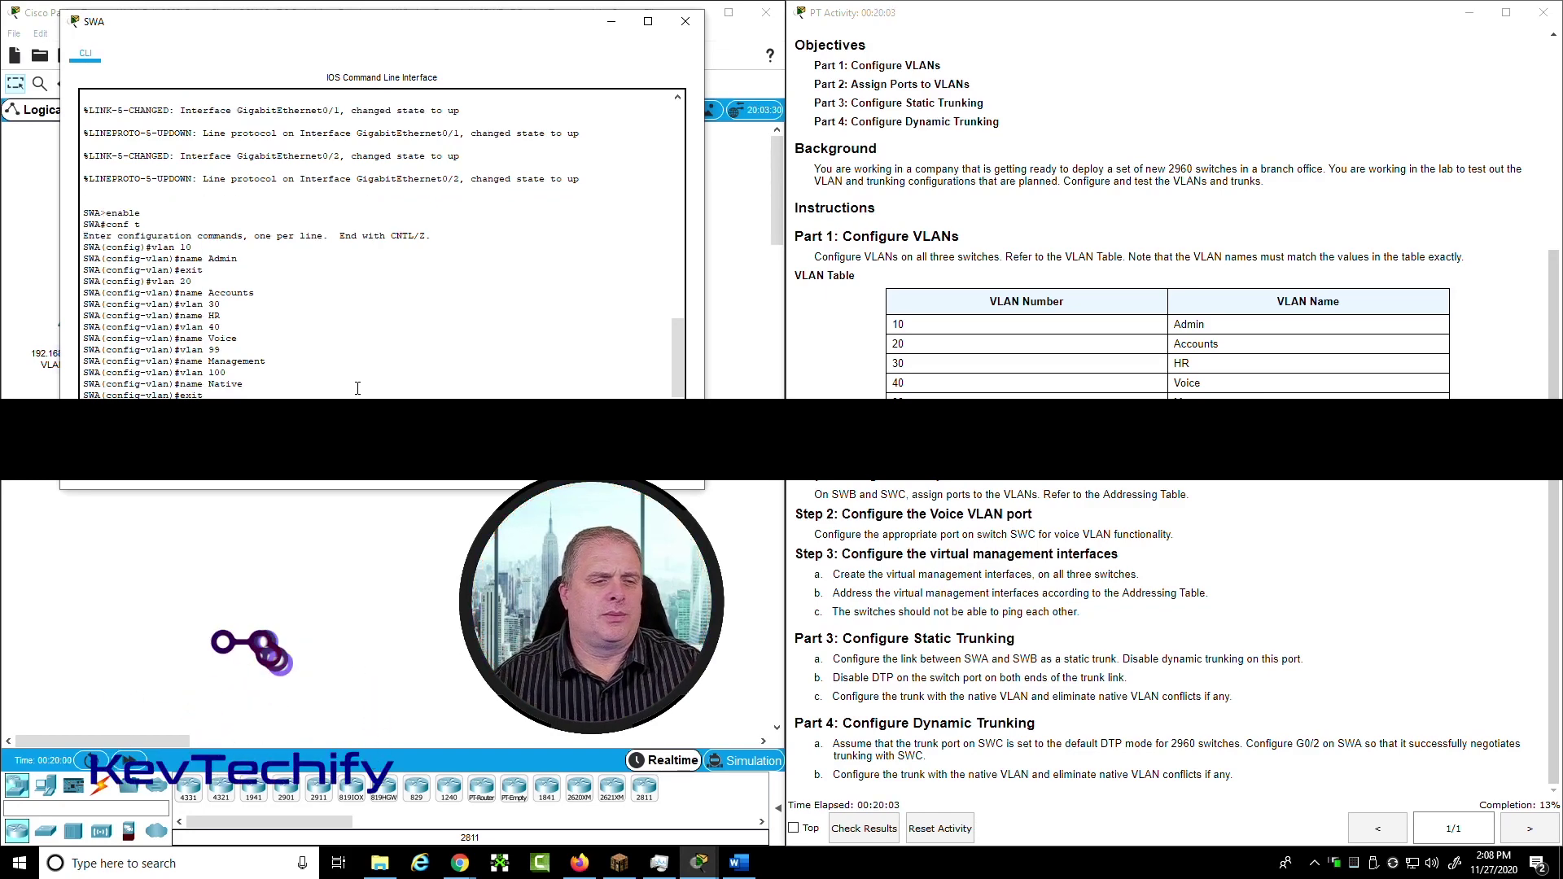
key("Return")
key("Return")
key("Return")
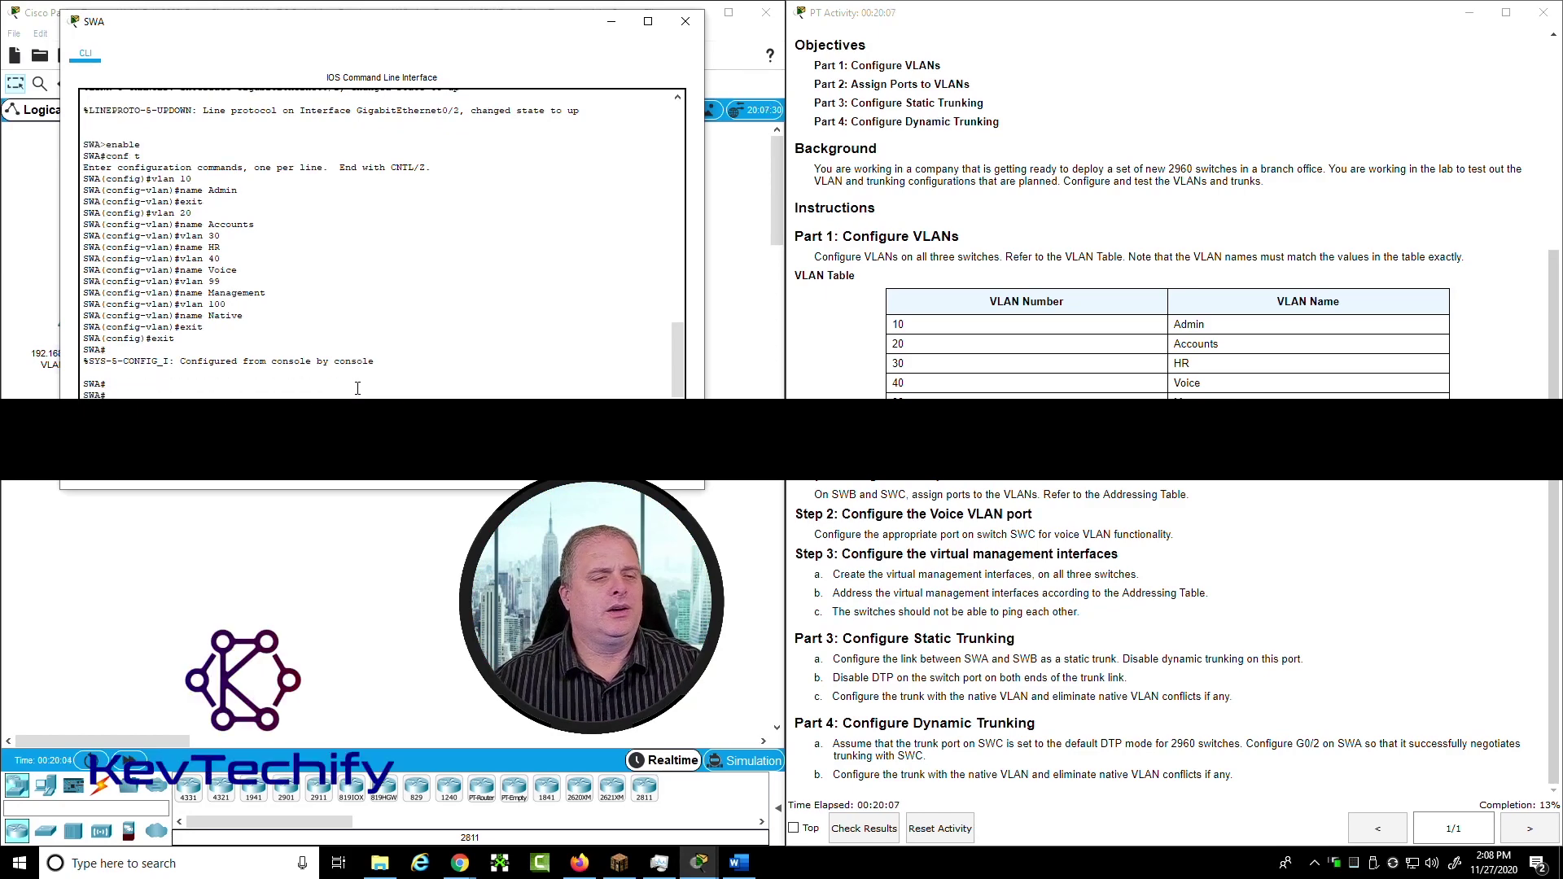
Display SWA's VLAN list and check VLANs 10 to 100 against the VLAN Table
type("sho vlan")
key("Return")
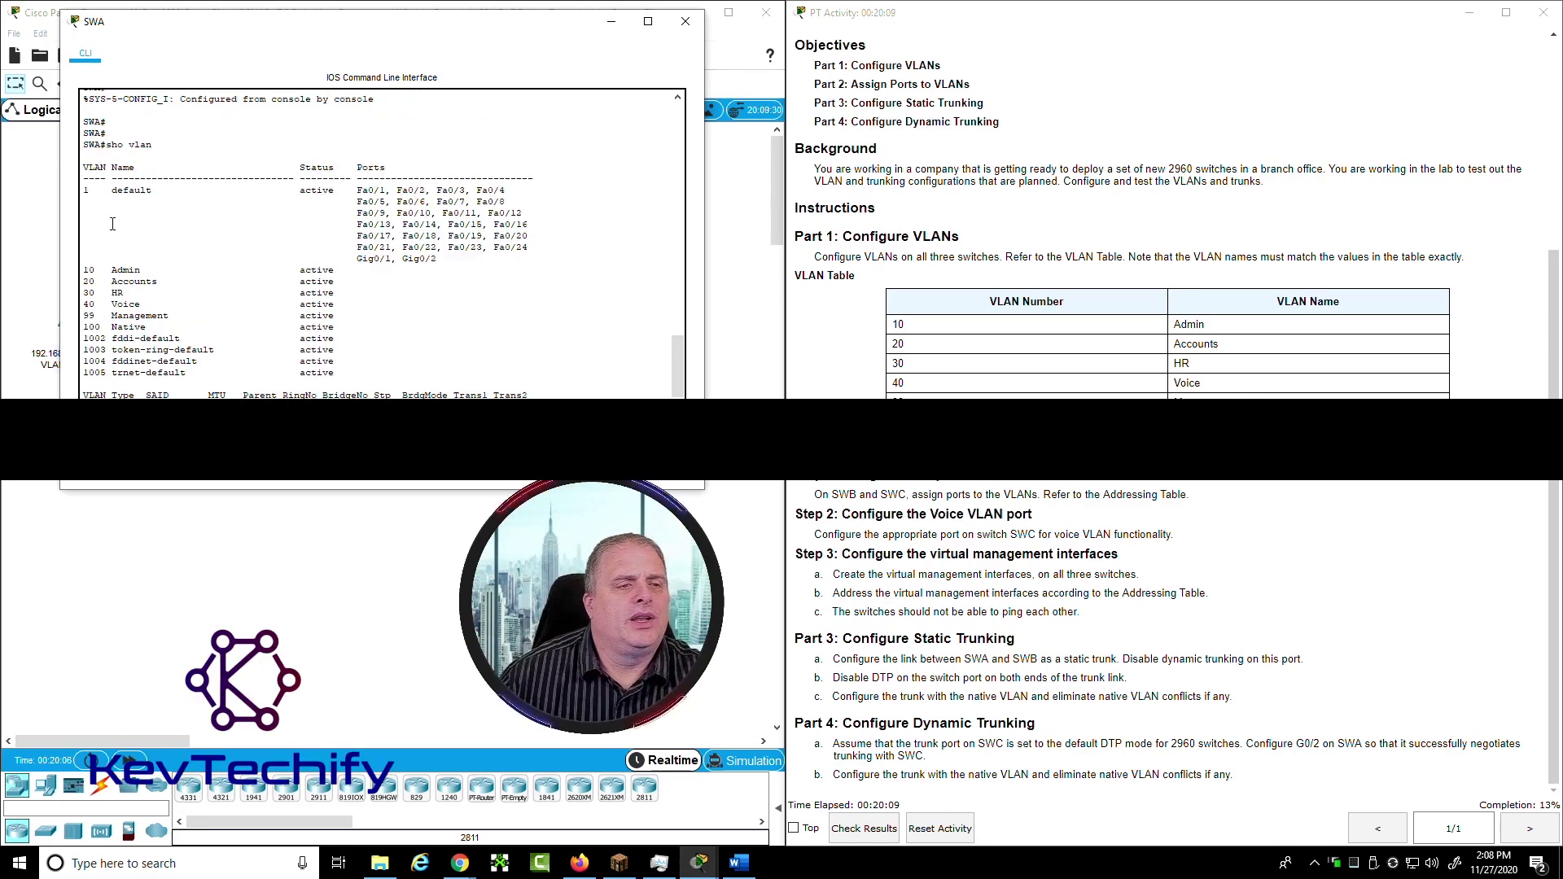
left_click_drag(85, 269, 84, 338)
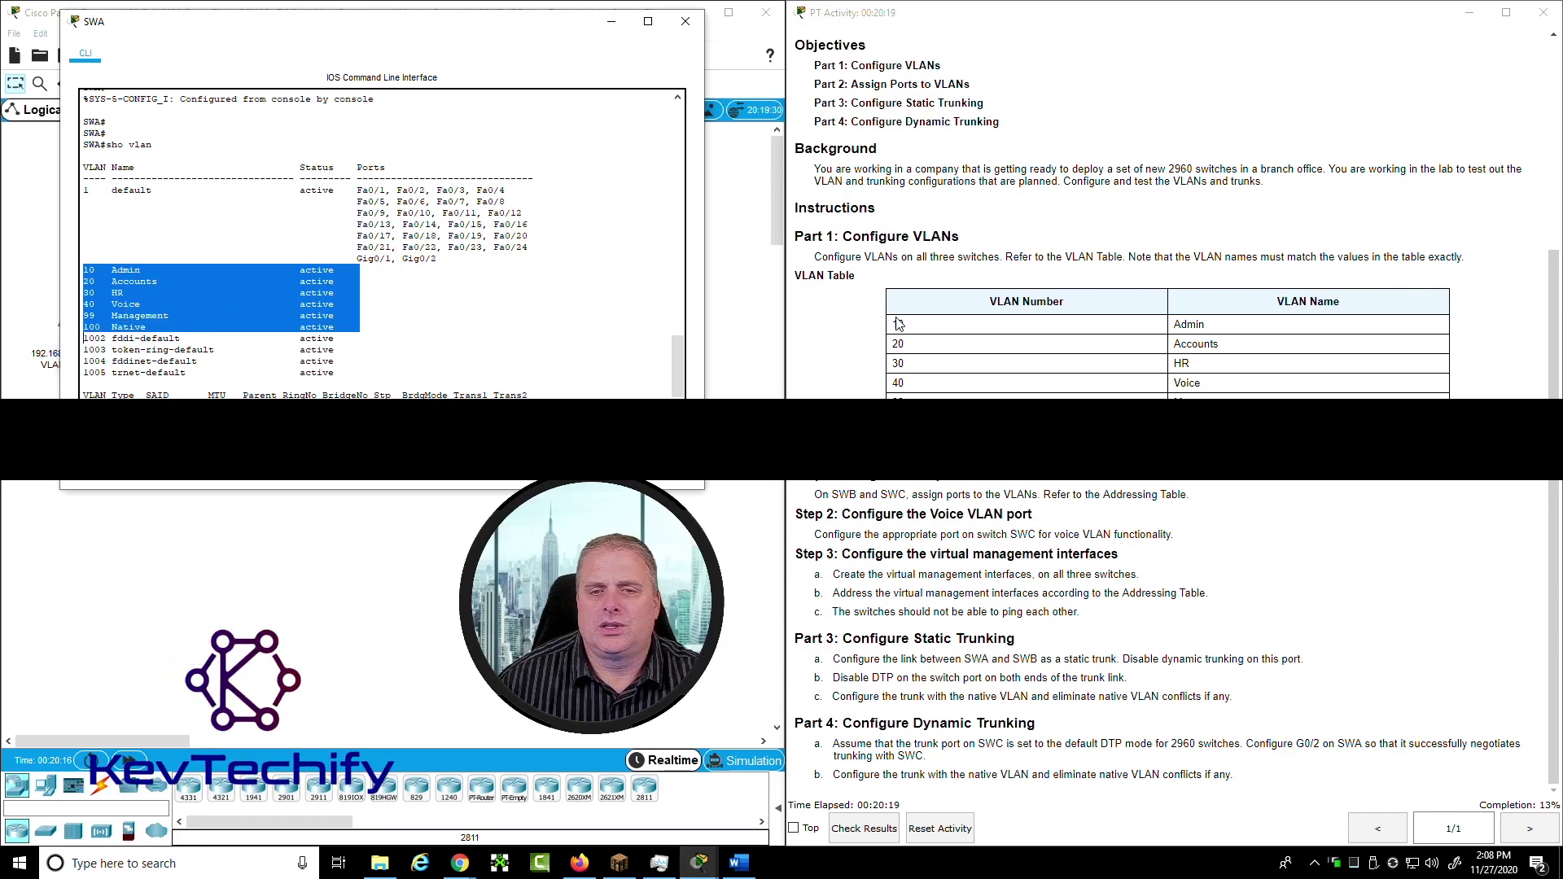
Compare the VLAN Table entries with SWA's VLAN list and minimize the SWA console window
left_click_drag(892, 320, 952, 407)
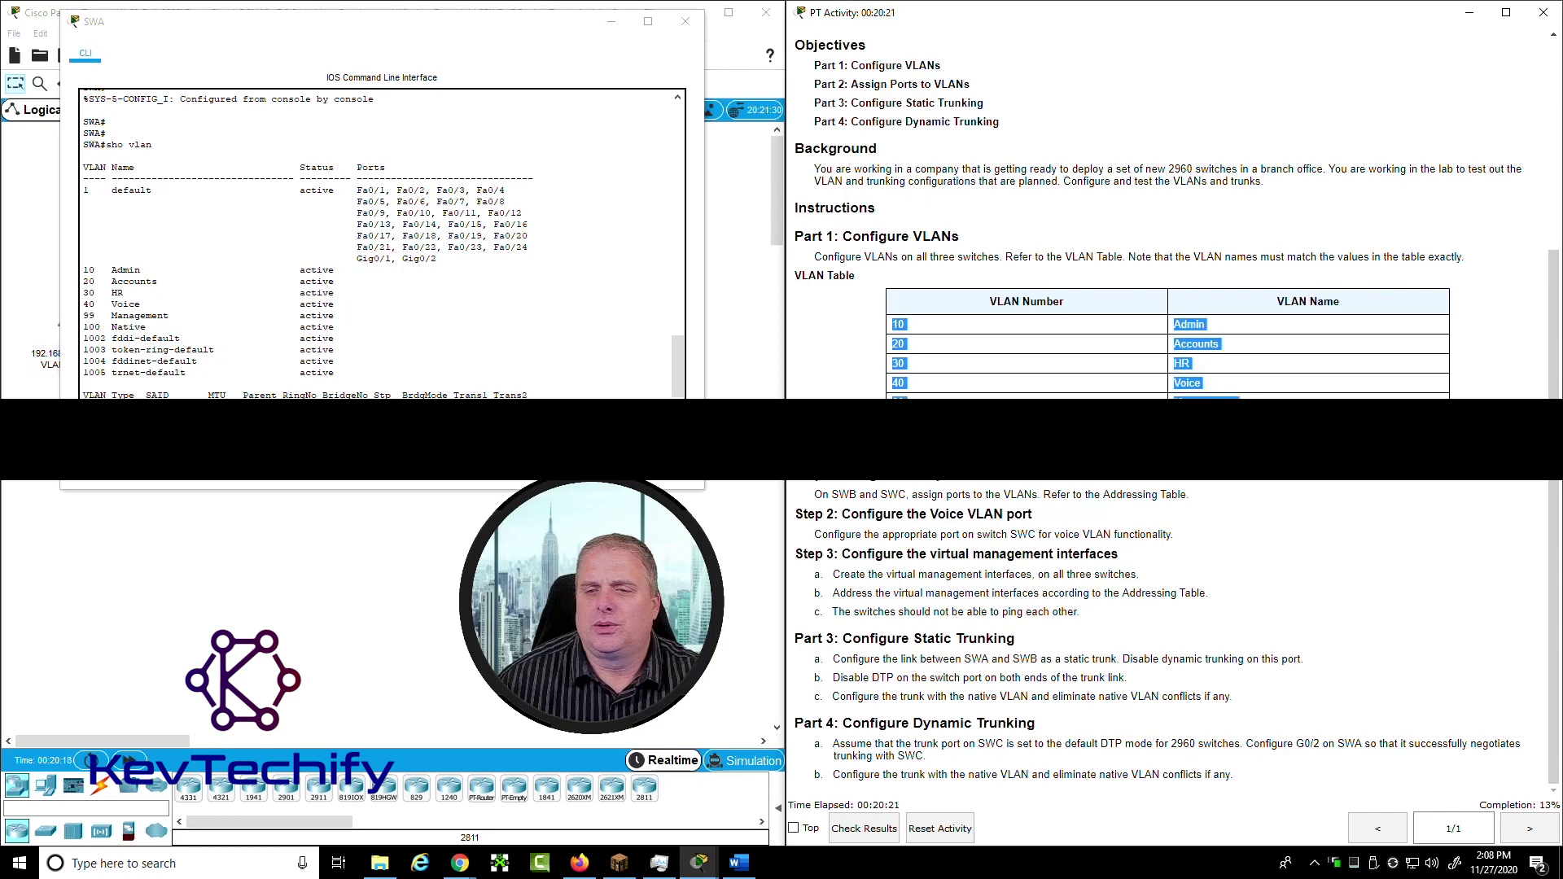
left_click(478, 332)
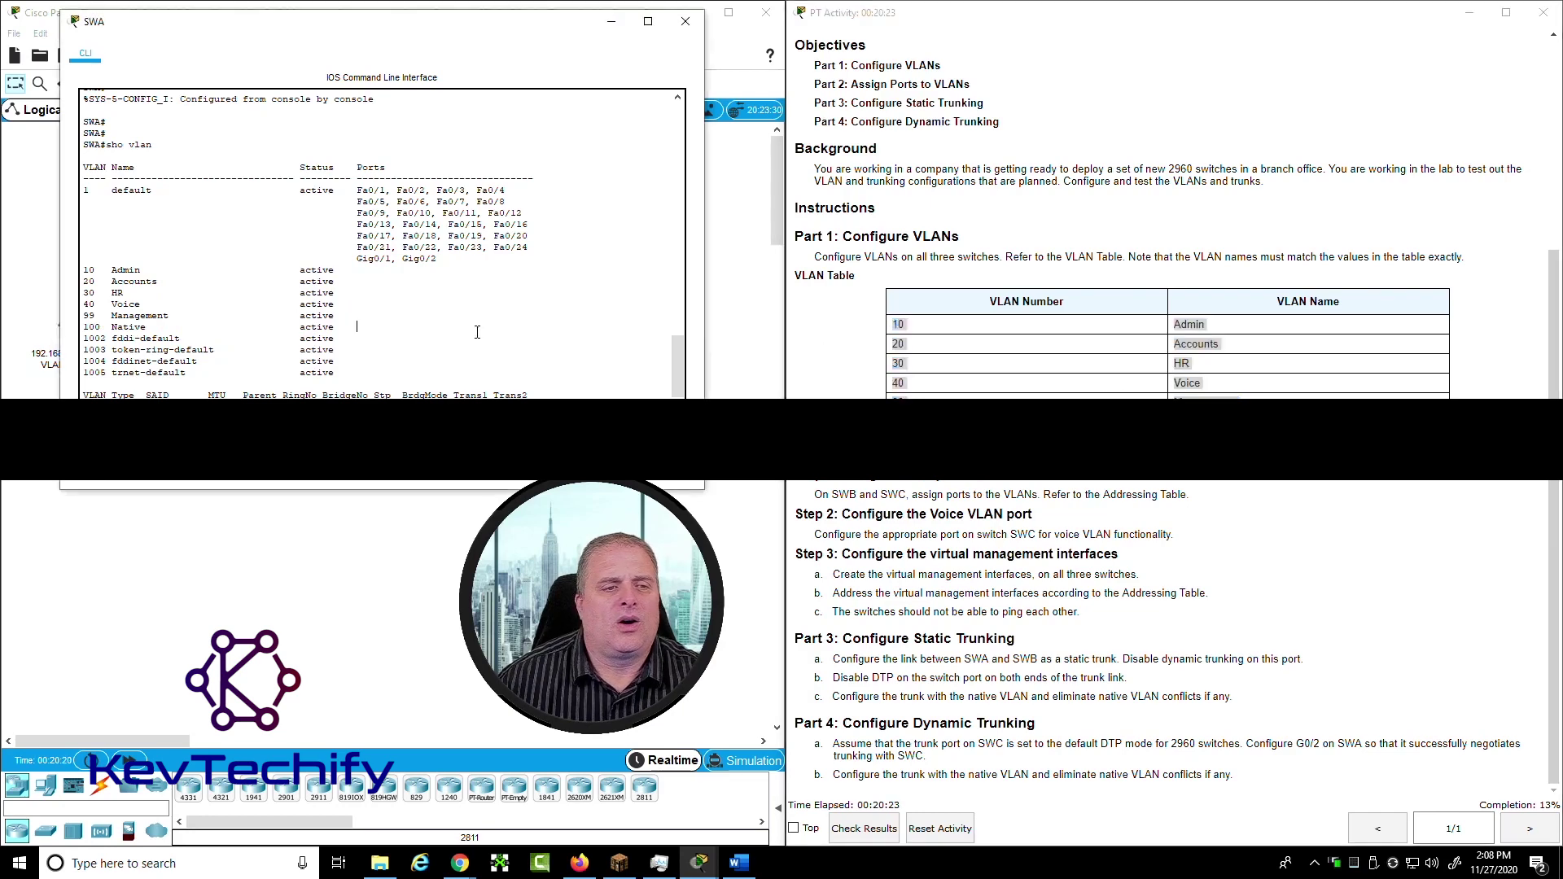
left_click(611, 21)
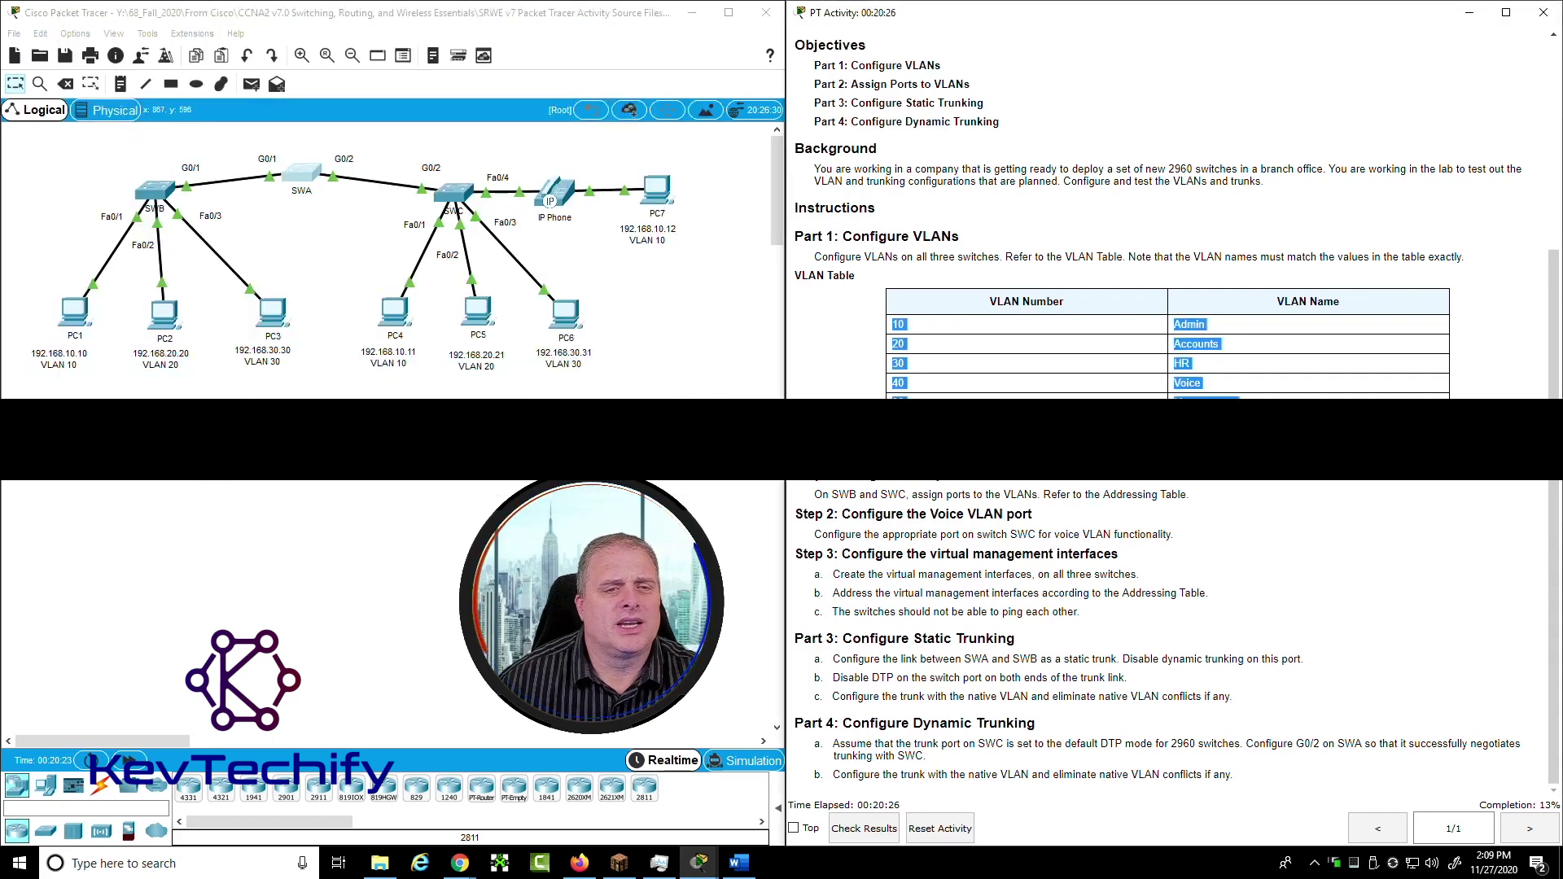
Open SWB's command line and widen its window so the console lines fit beside the instructions
left_click(153, 193)
left_click_drag(805, 193, 350, 24)
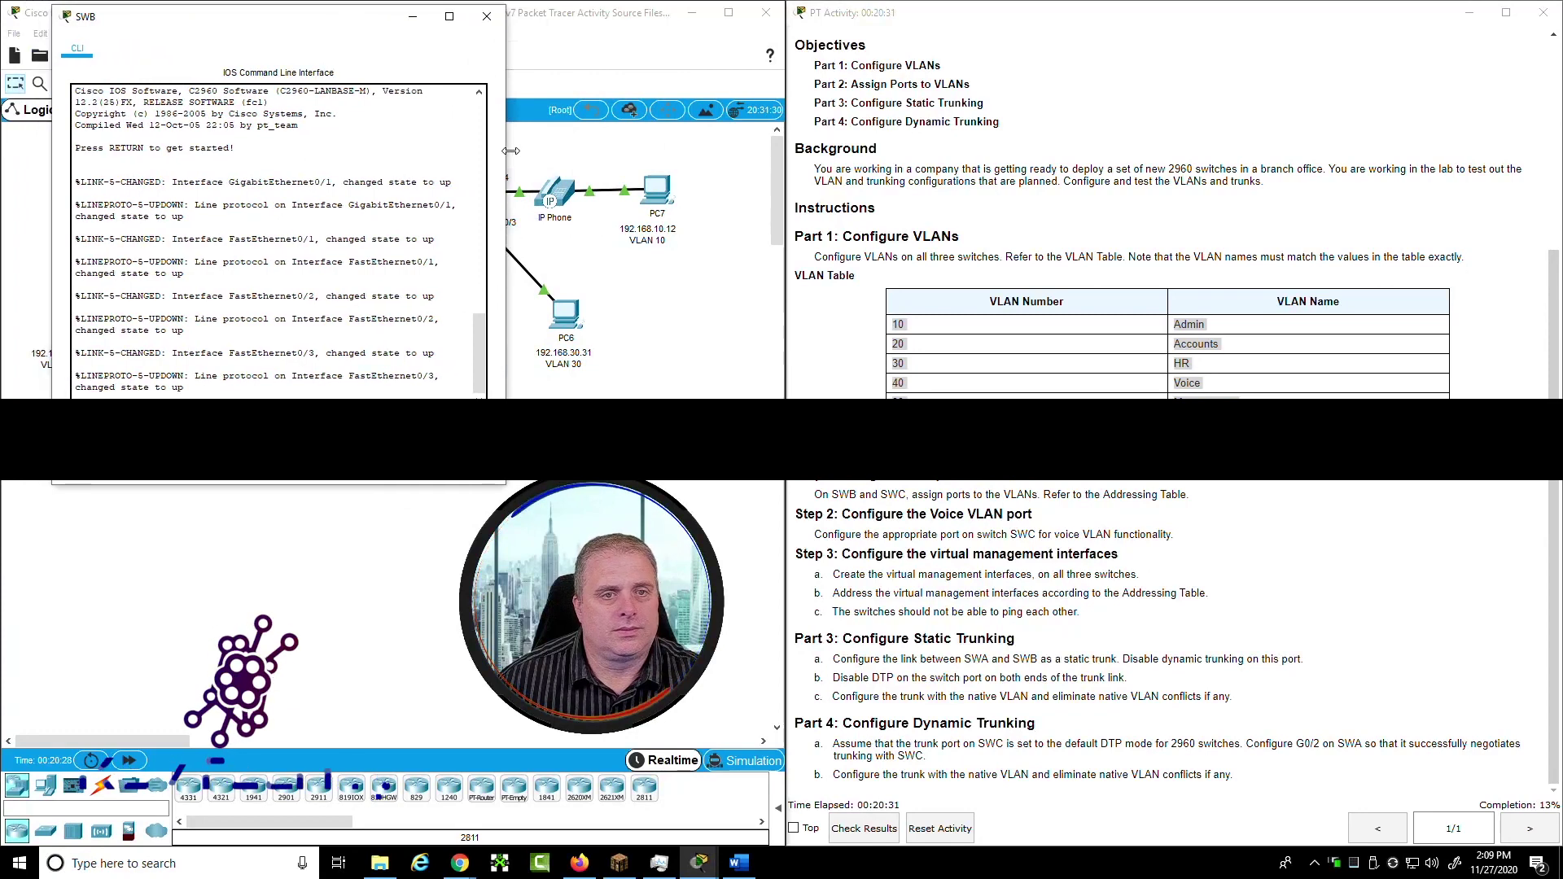
left_click_drag(506, 358, 723, 359)
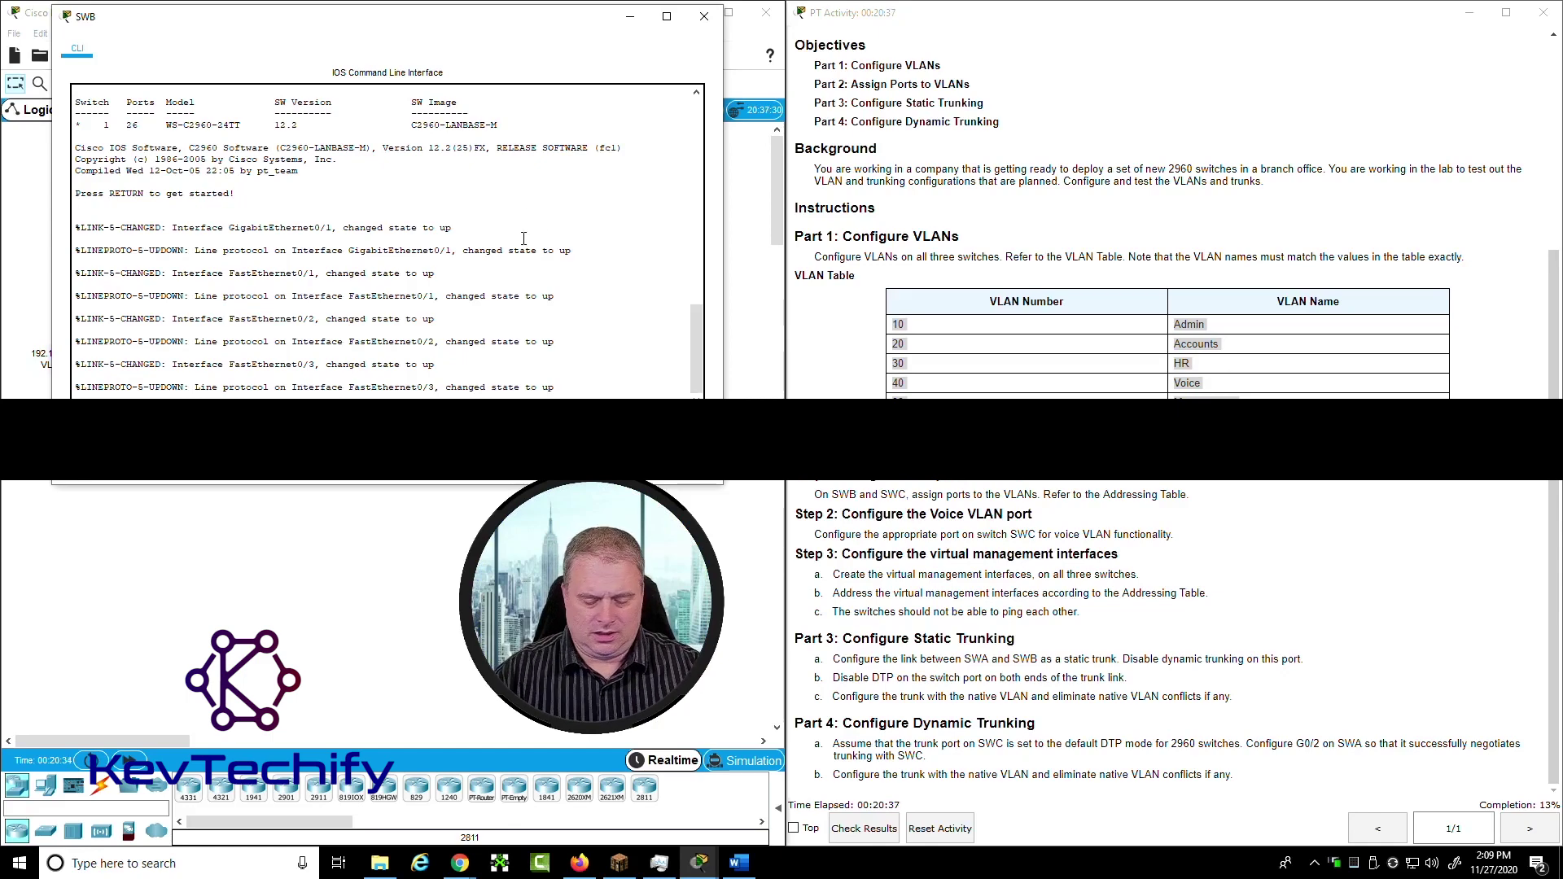
scroll(523, 238, "down", 1)
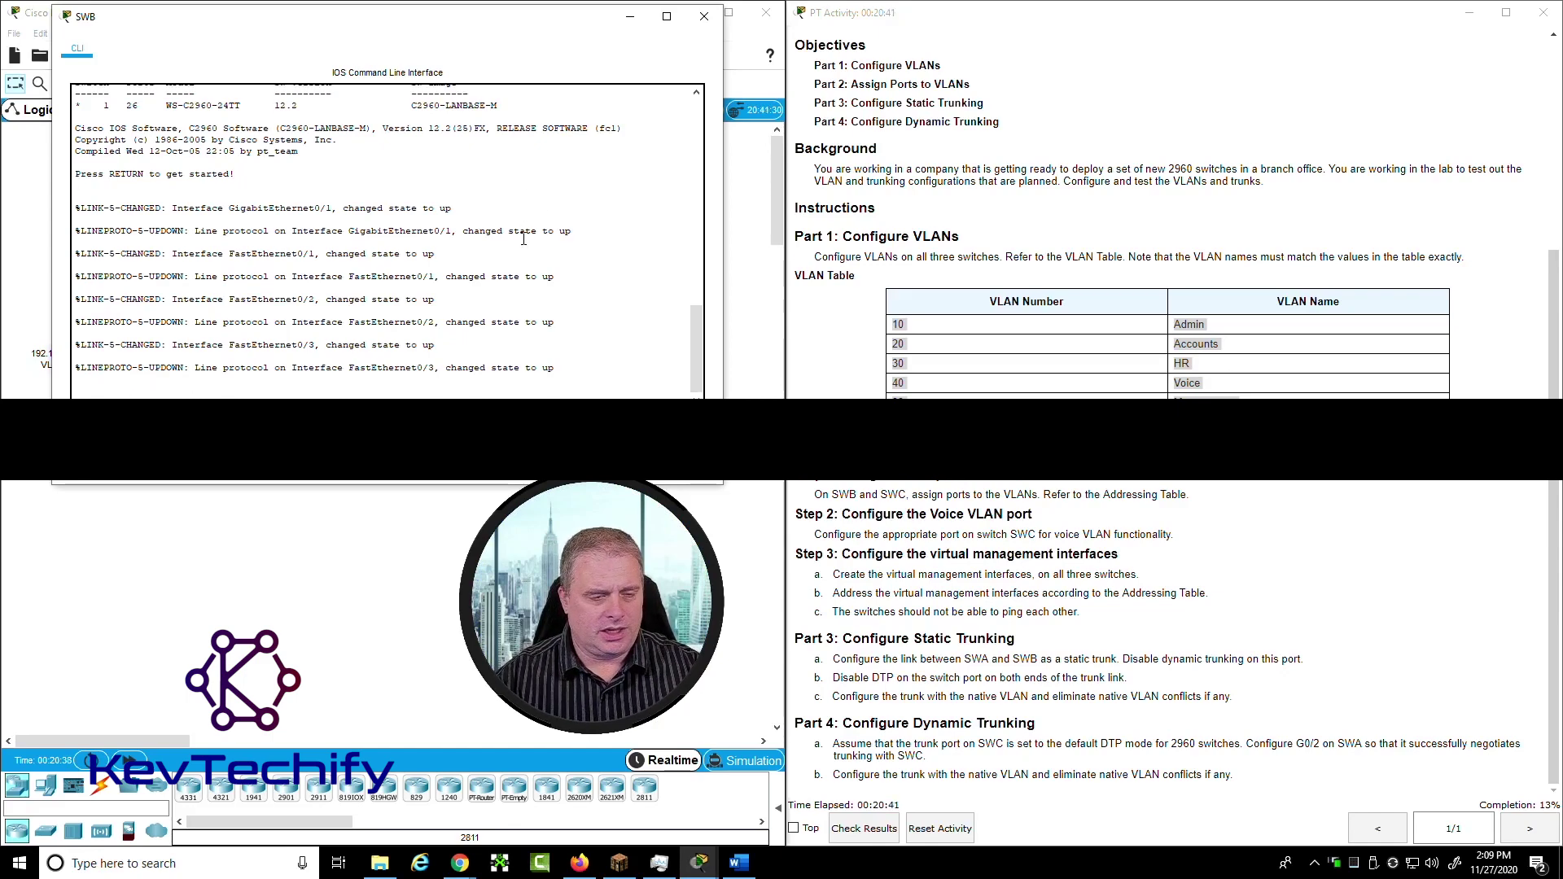
Enter global configuration mode on SWB and create VLAN 10 named Admin
key("Return")
type("enable")
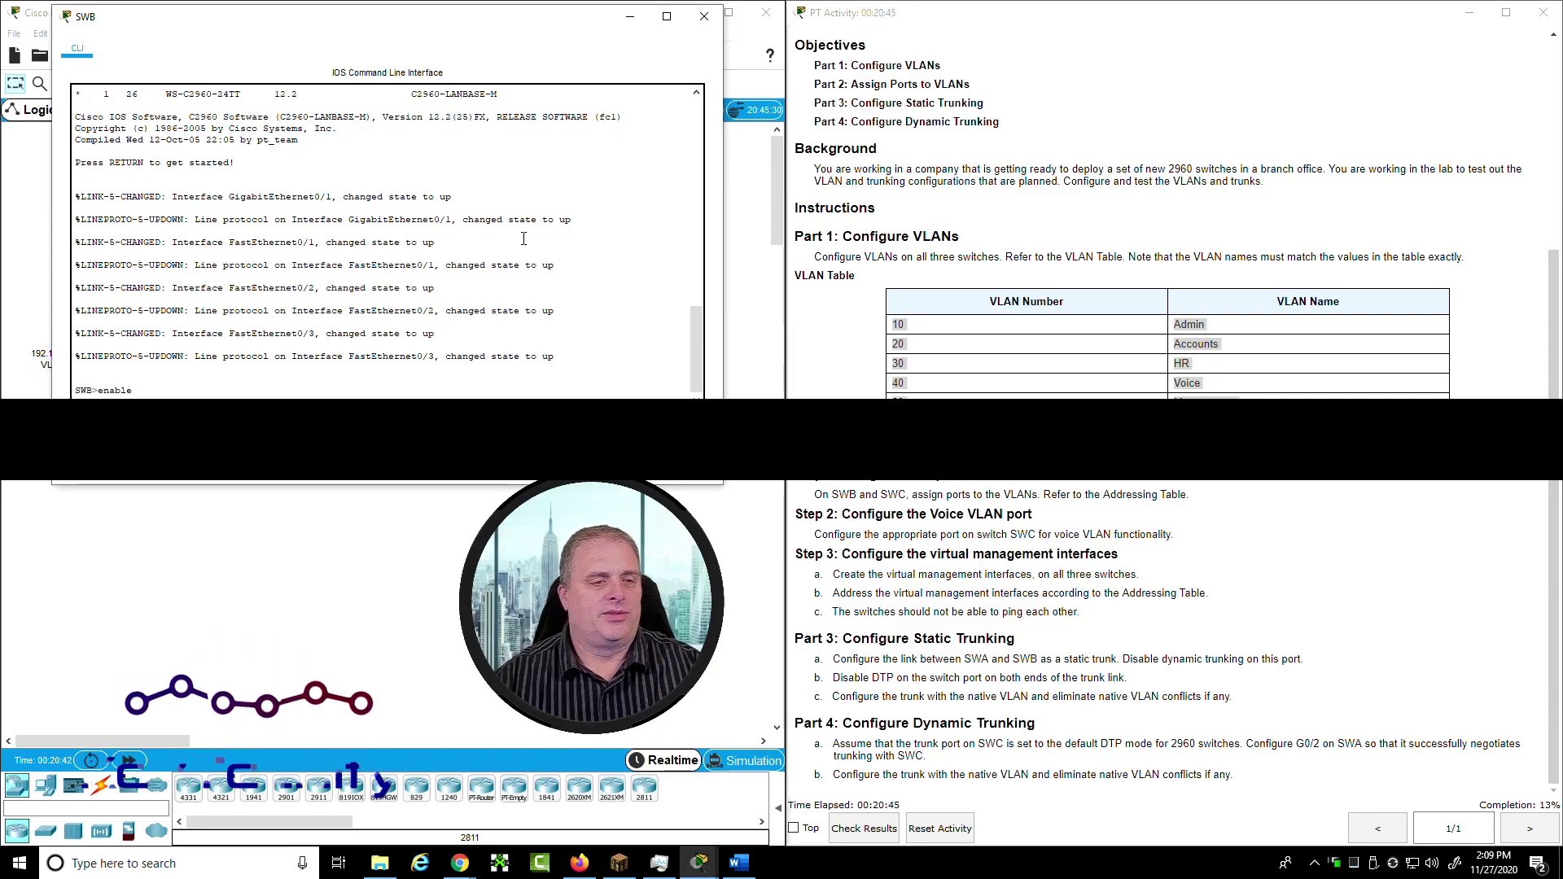
key("Return")
type("conf t")
key("Return")
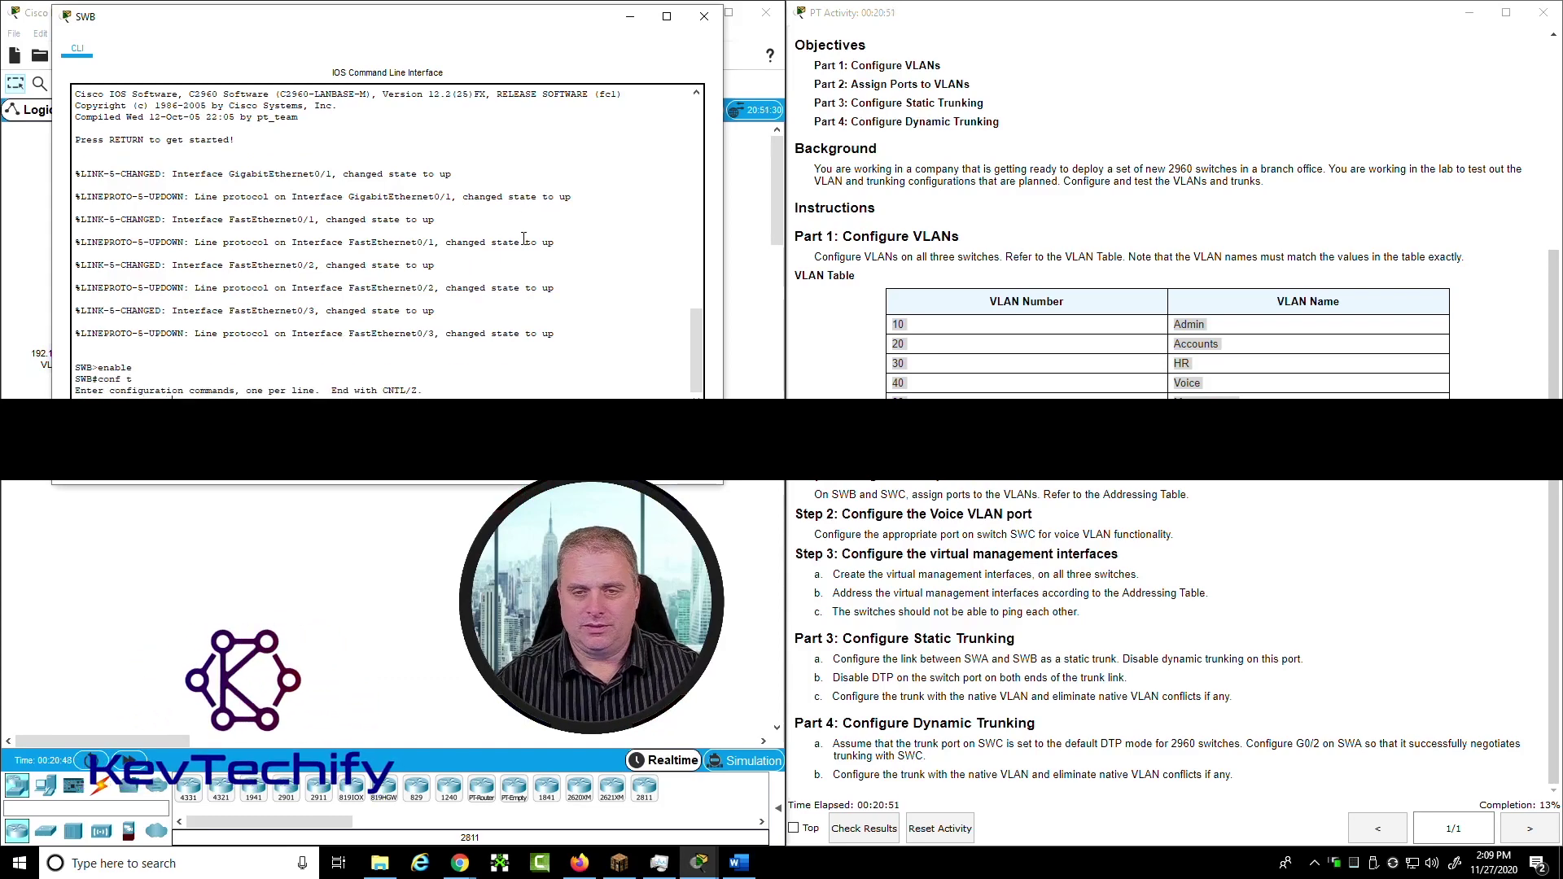
type("vlan 10")
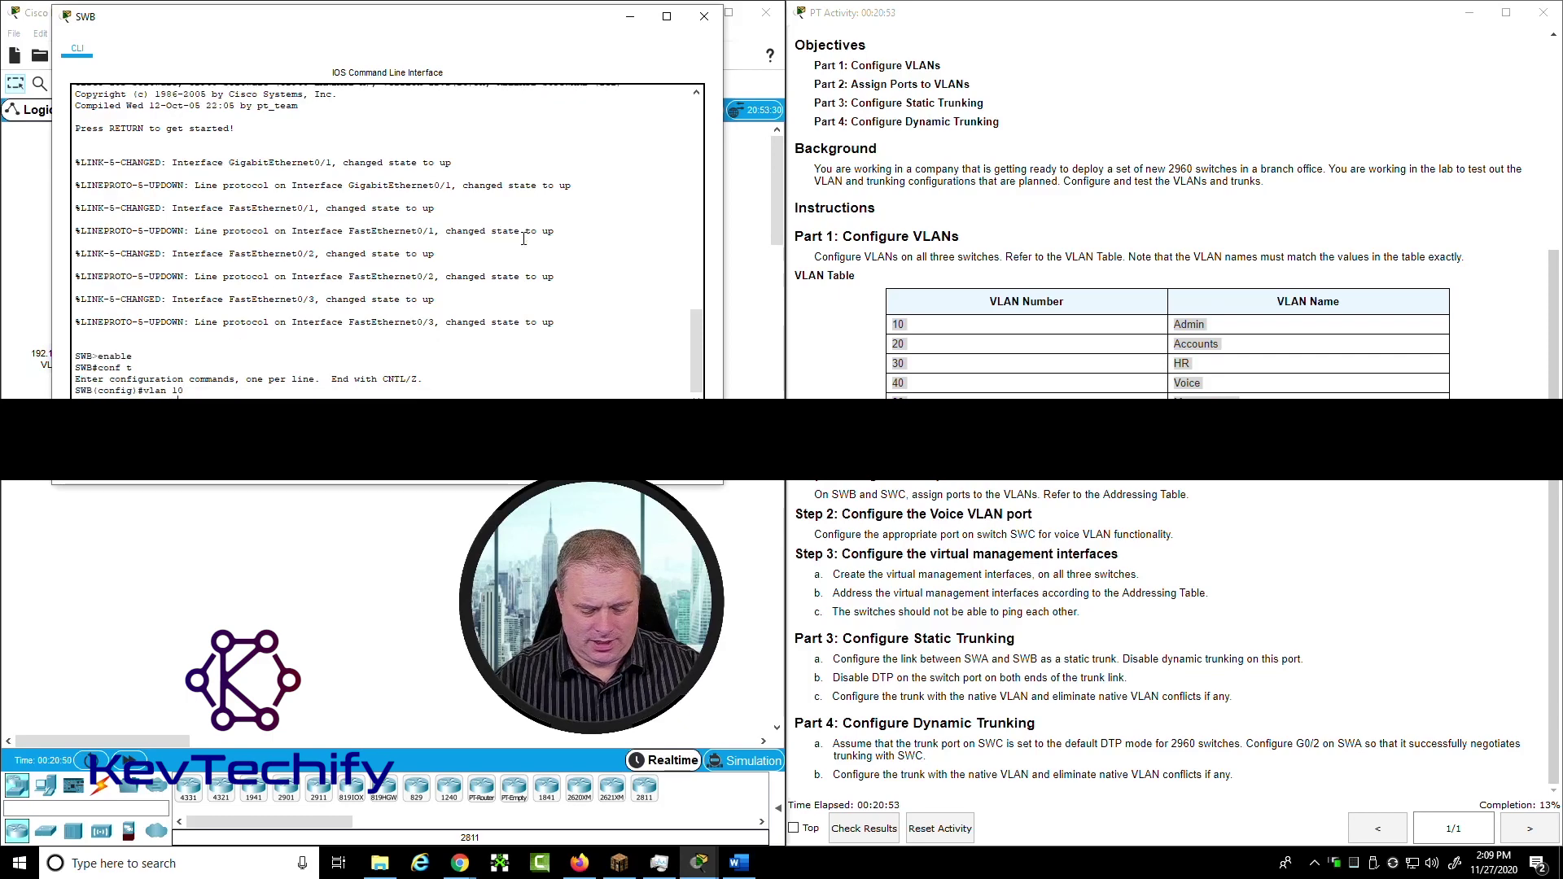
type("name Admin")
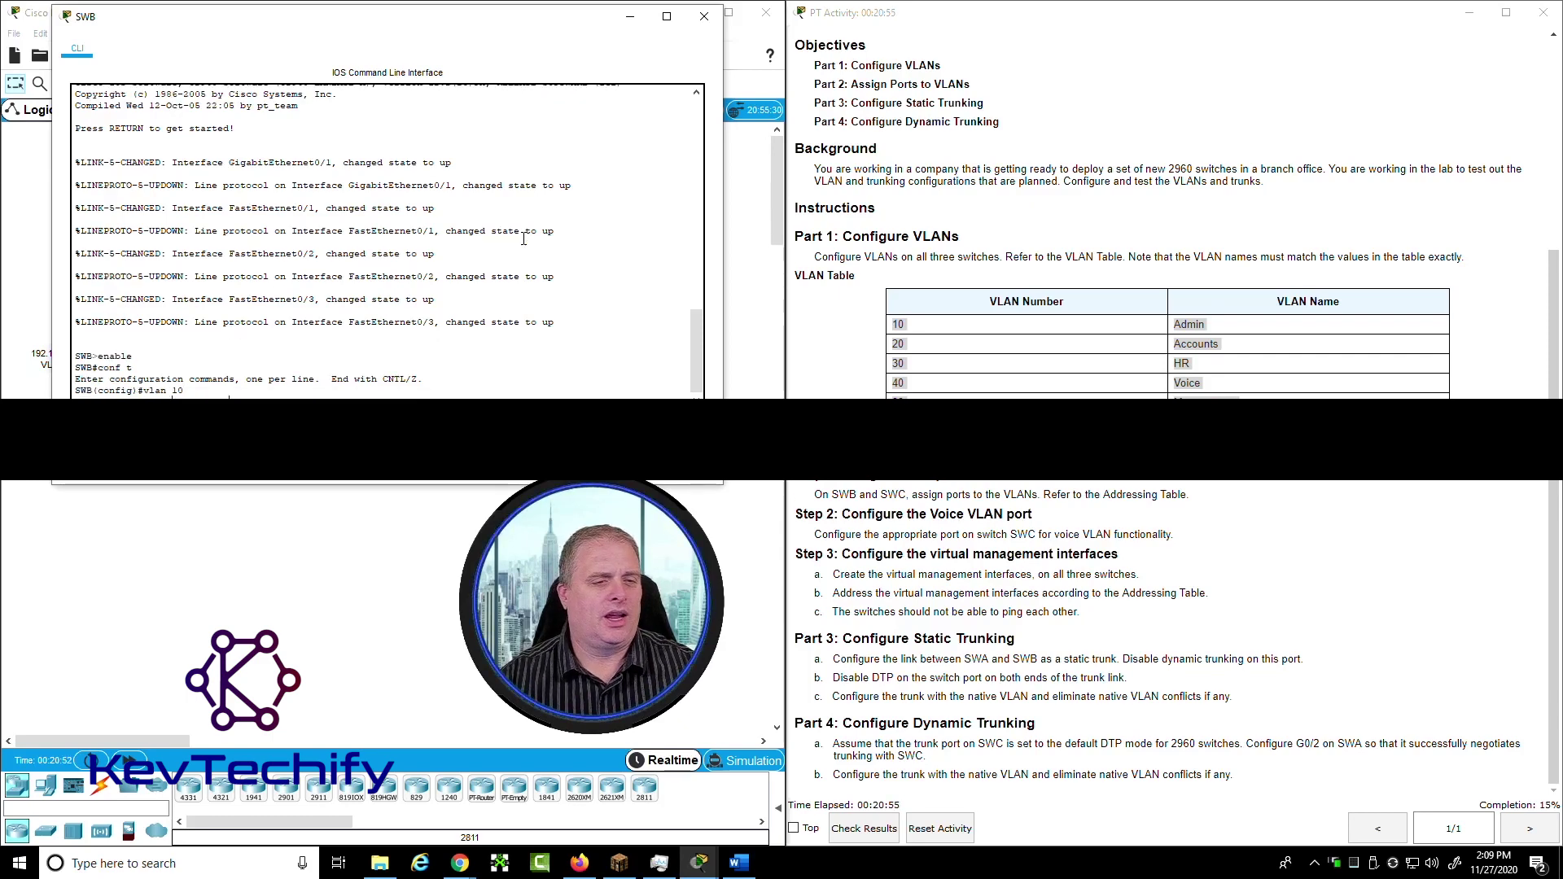
key("Return")
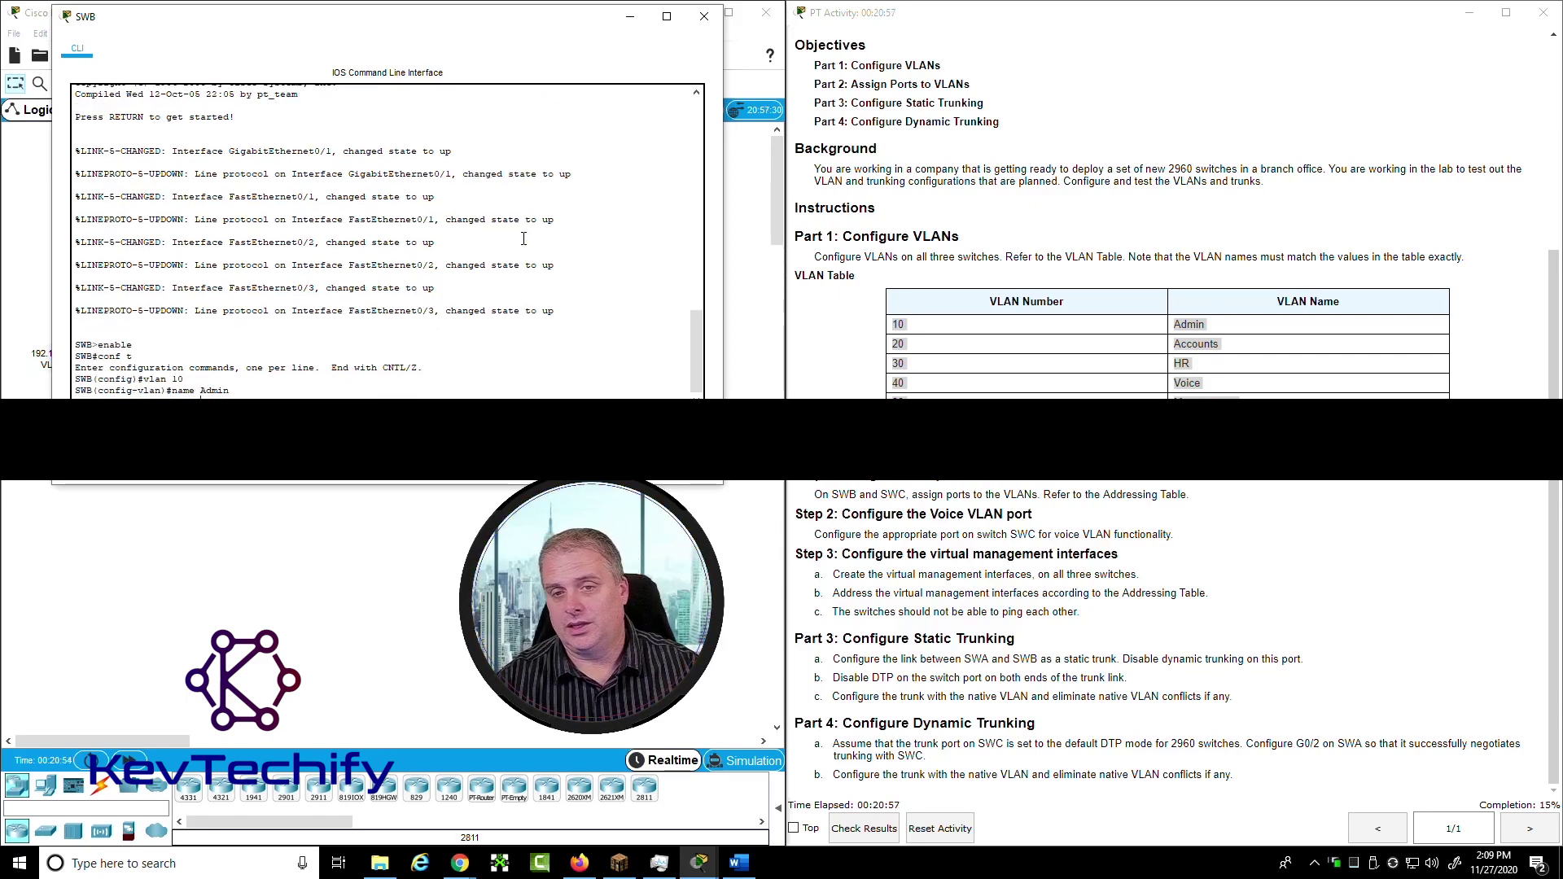
Try to create VLAN 20 named Accounts on SWB and review the entered commands in the console
type("valn 20")
key("Return")
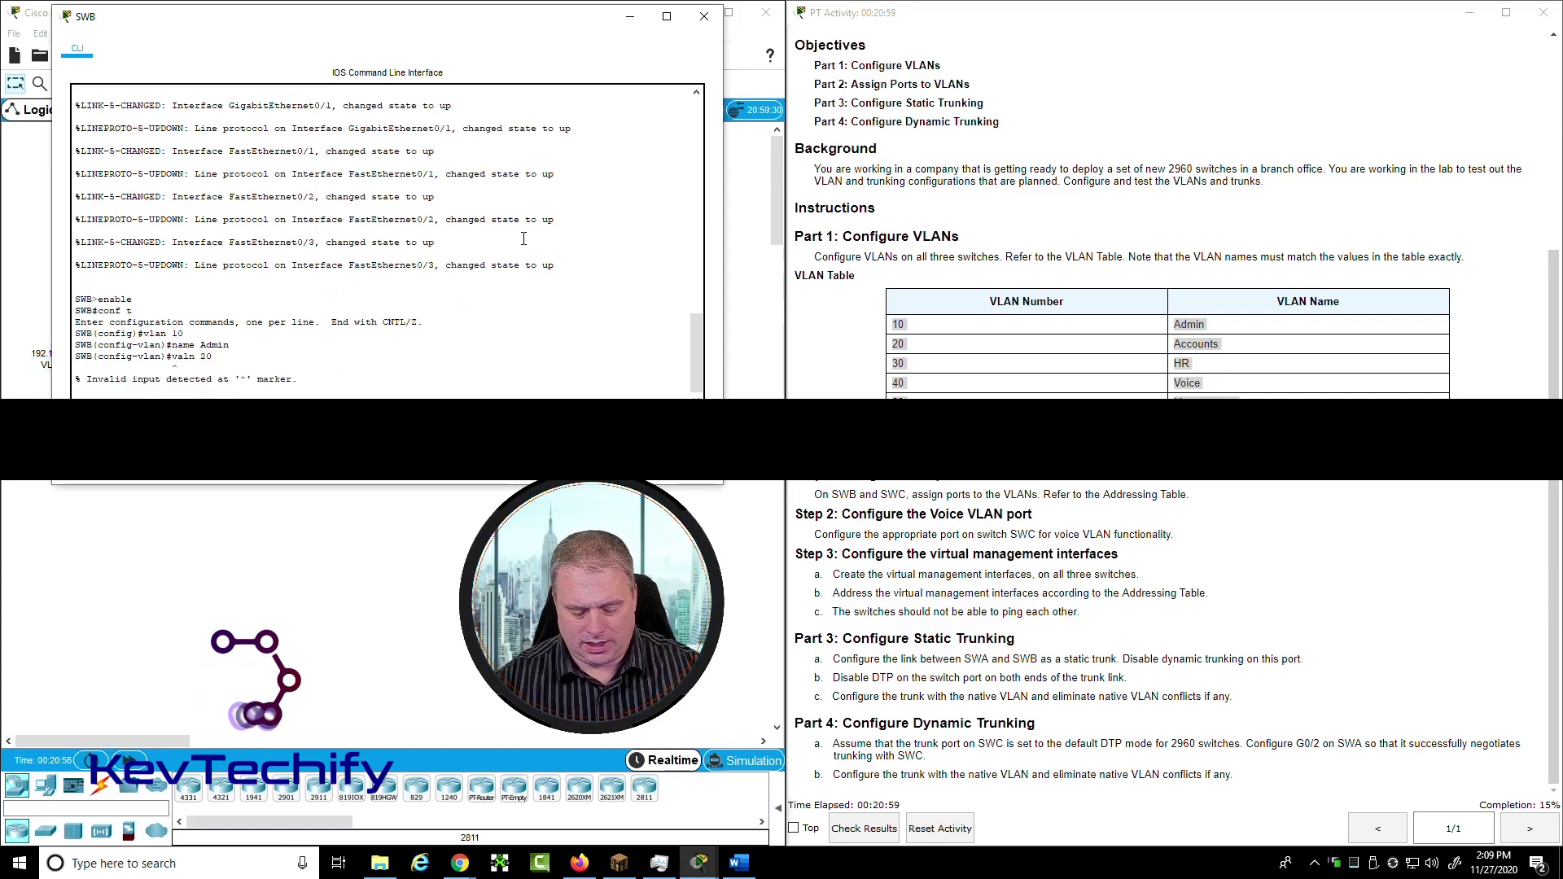
type("Accounts")
key("Return")
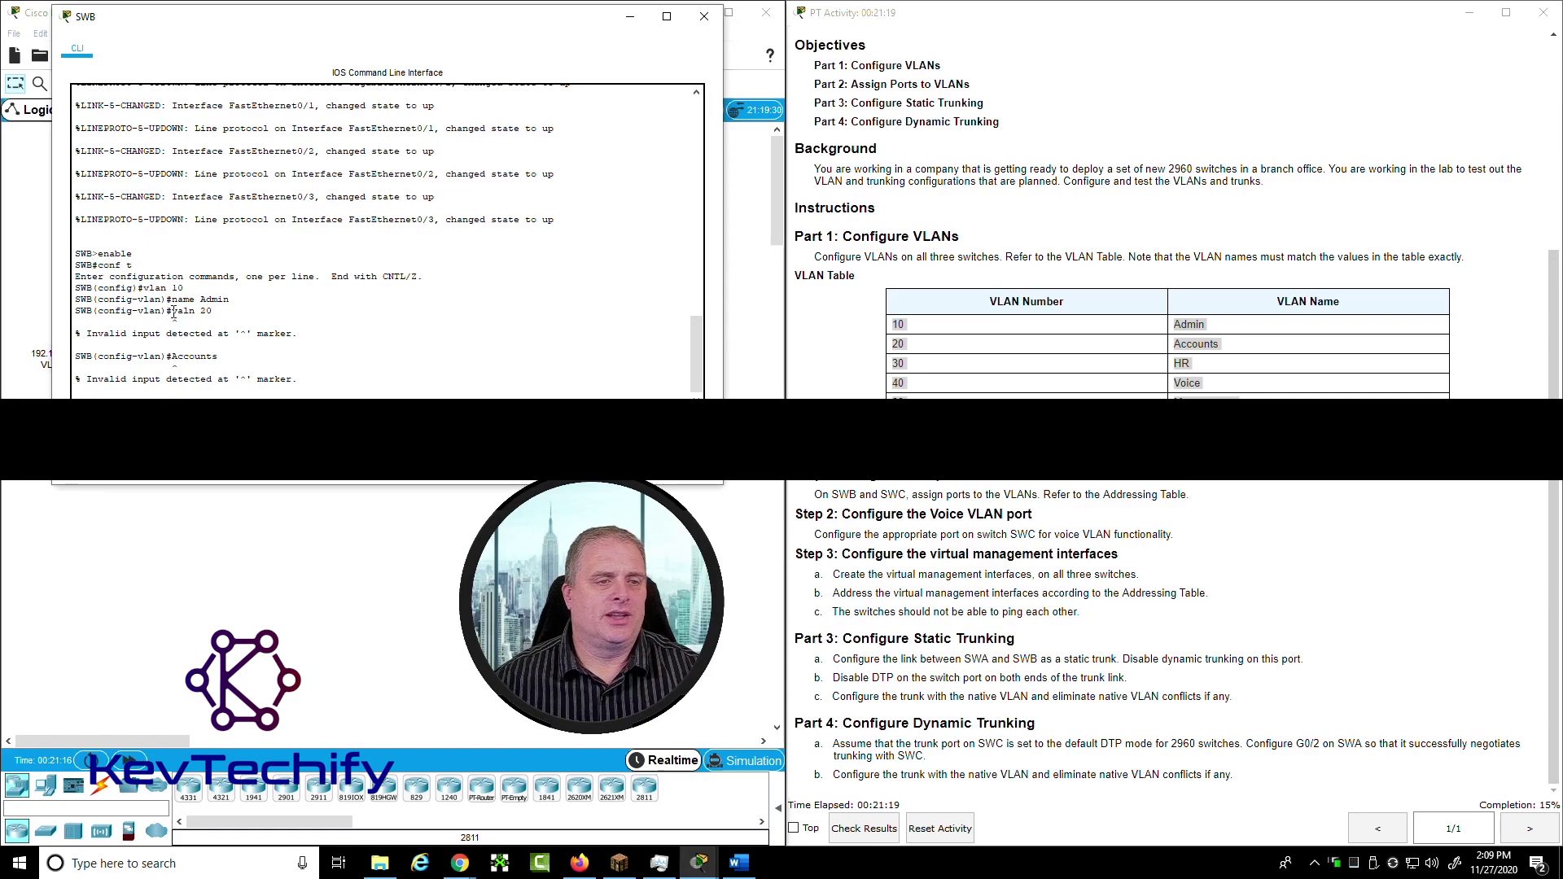
left_click_drag(172, 312, 188, 314)
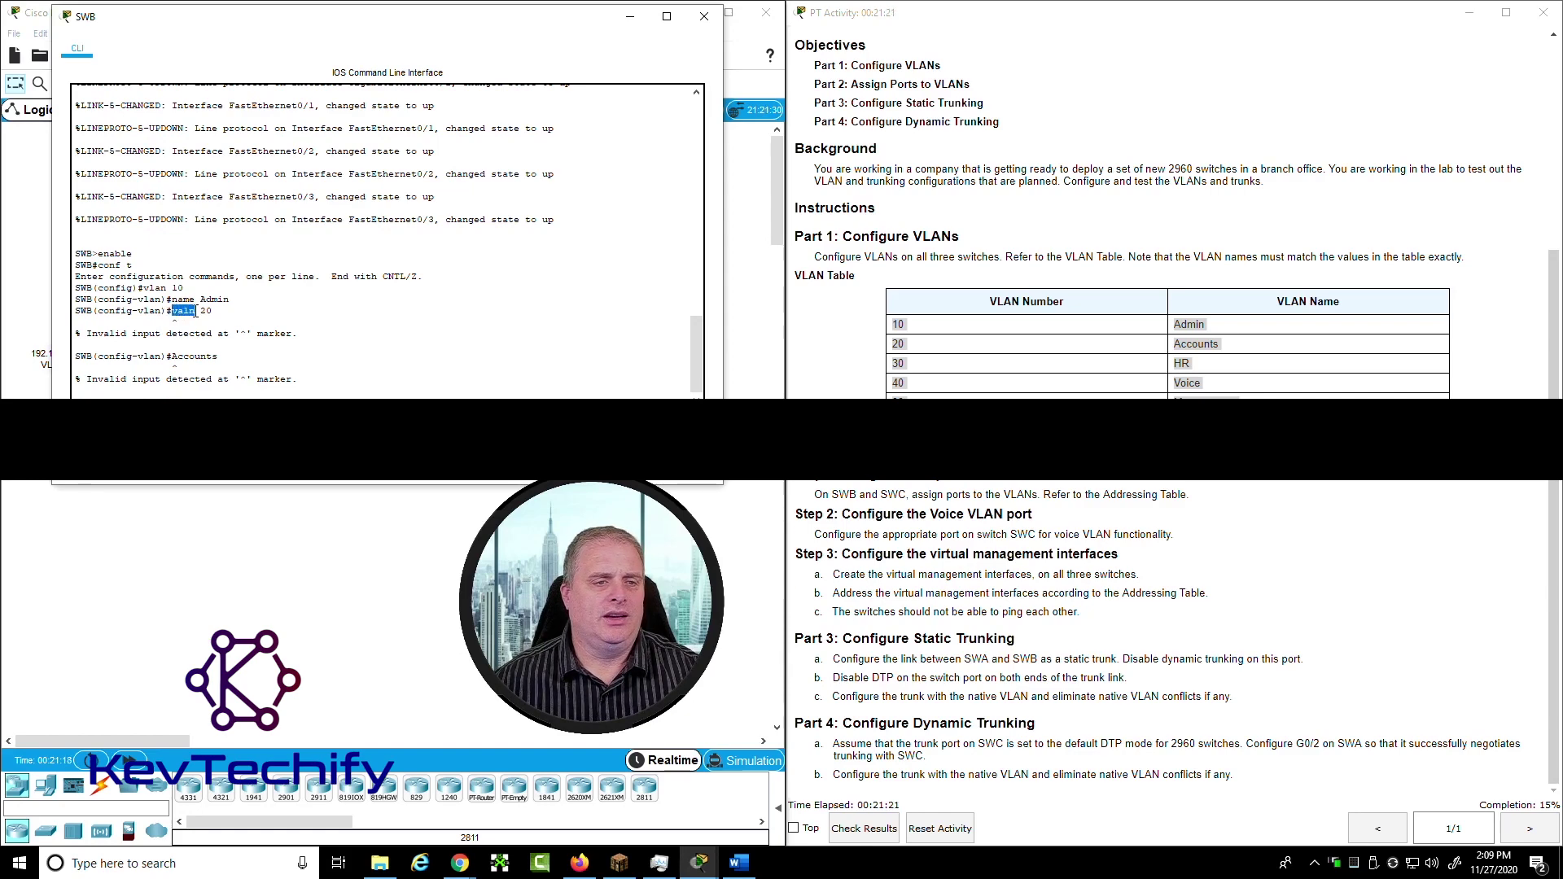
left_click(104, 332)
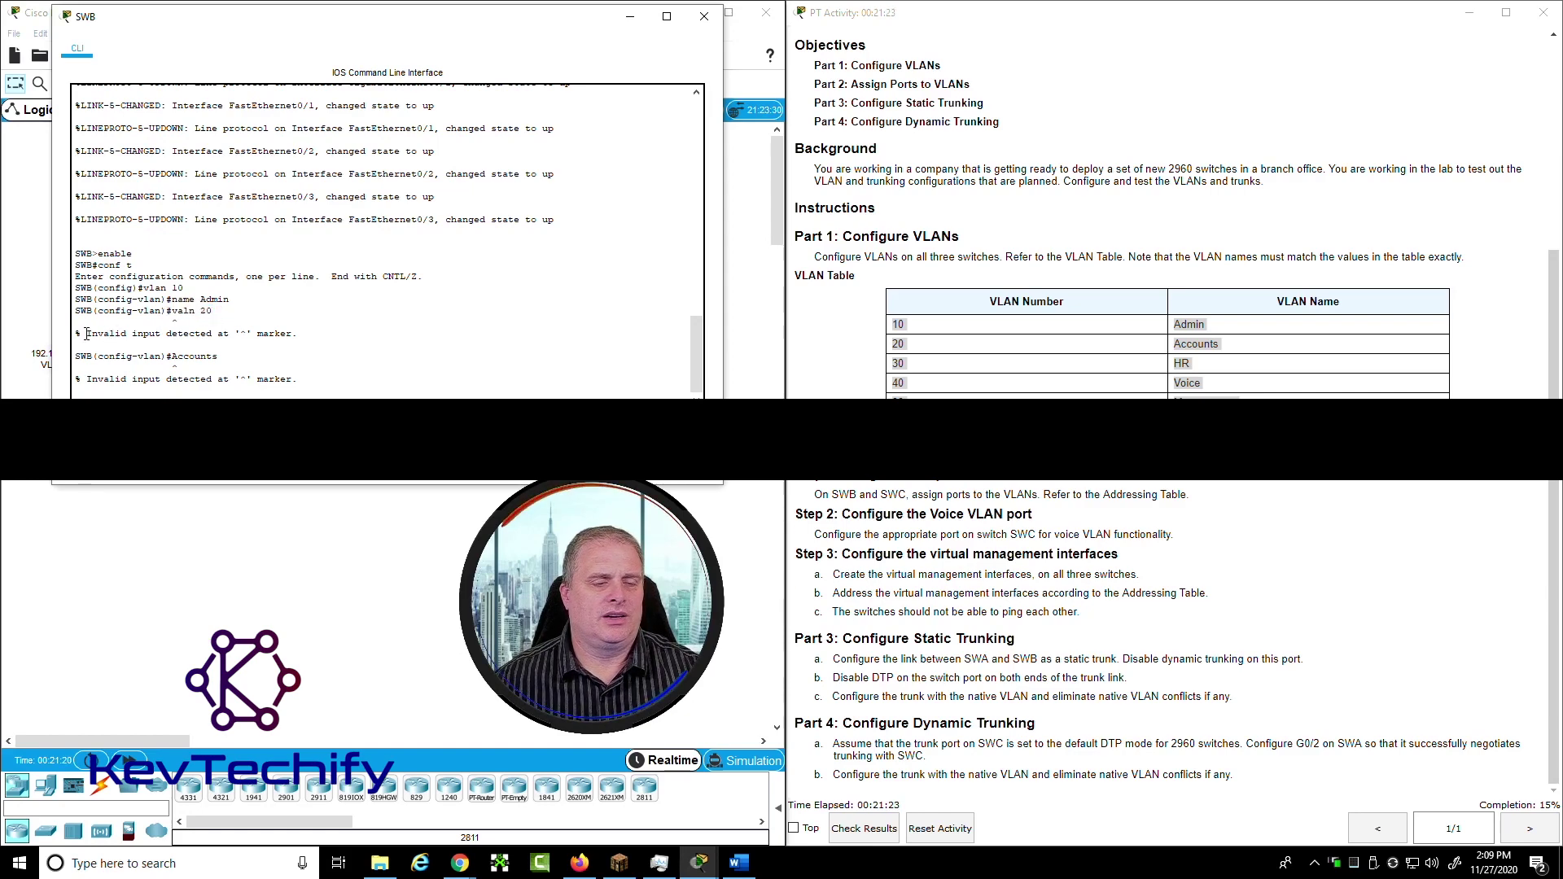
left_click_drag(86, 333, 298, 334)
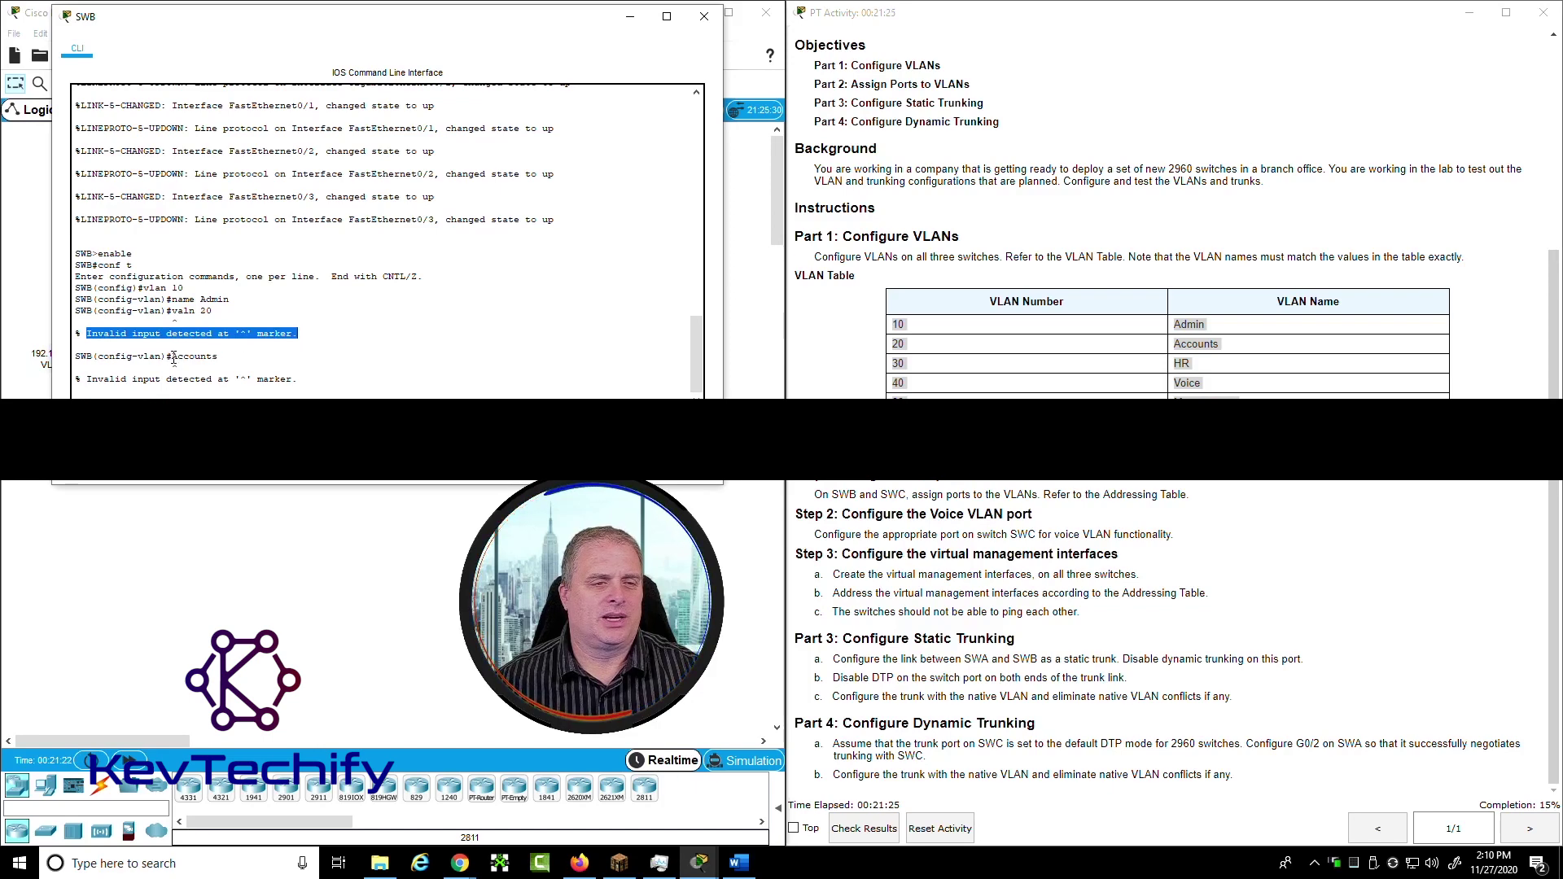
left_click_drag(173, 356, 229, 356)
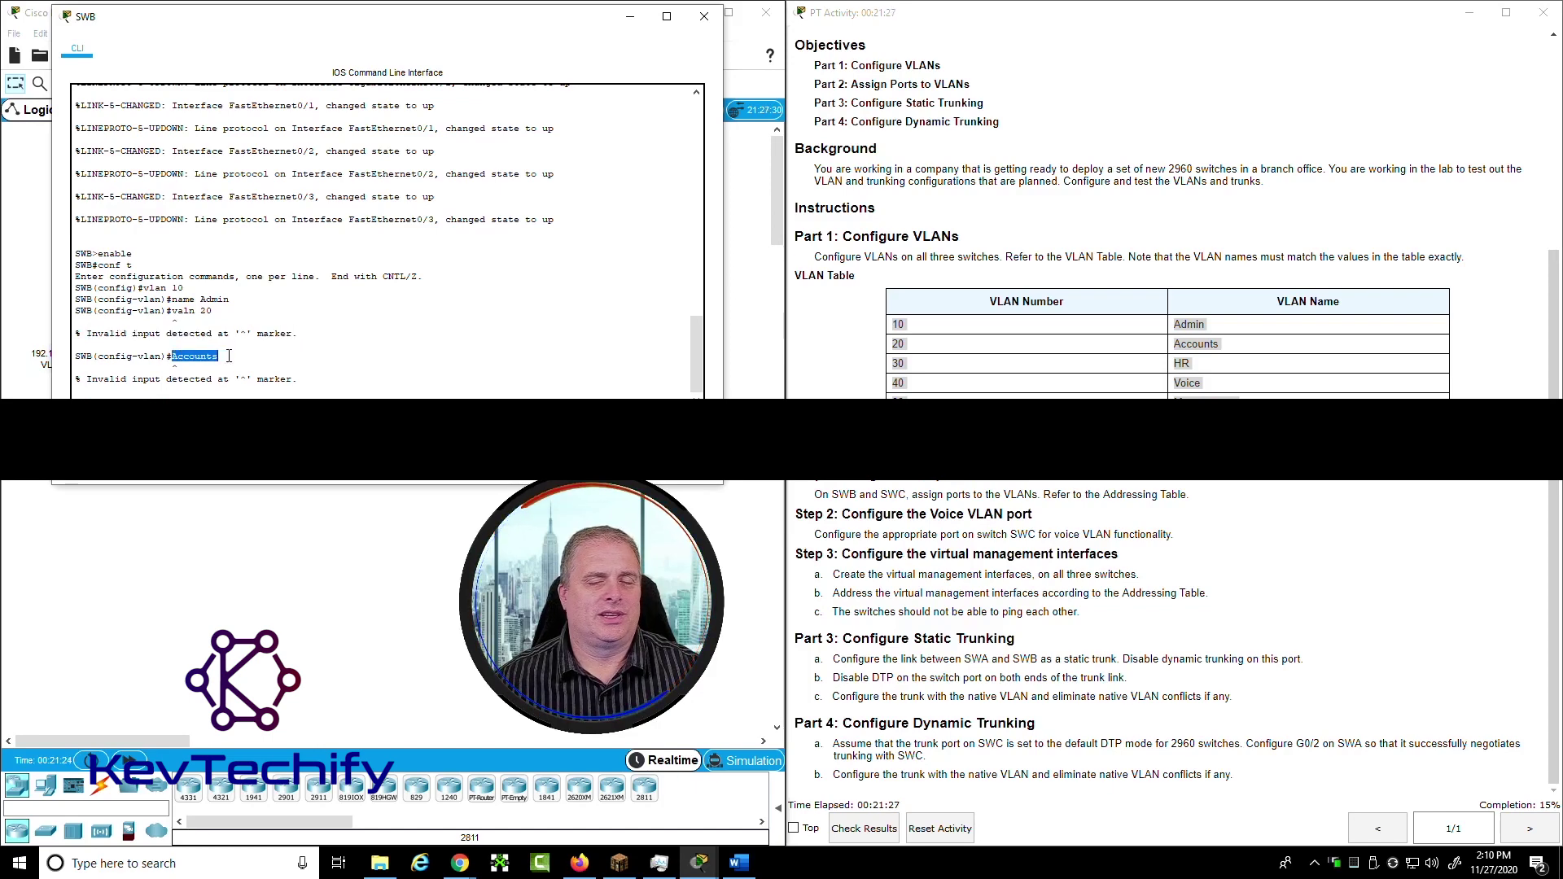
left_click(198, 356)
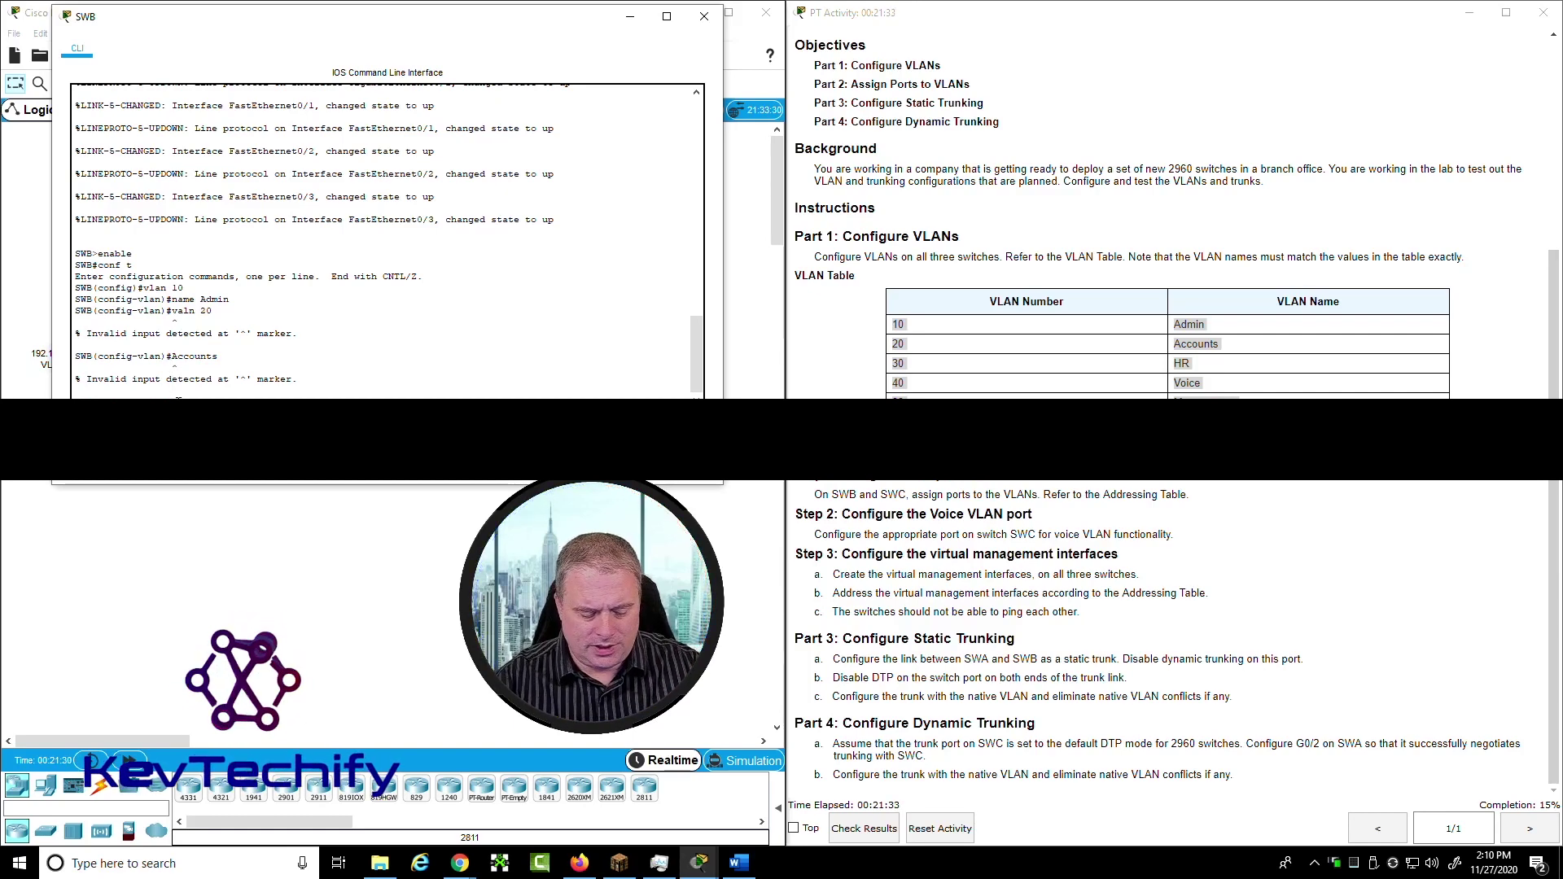
Create VLAN 20 named Accounts and VLAN 30 named HR on SWB
key("Return")
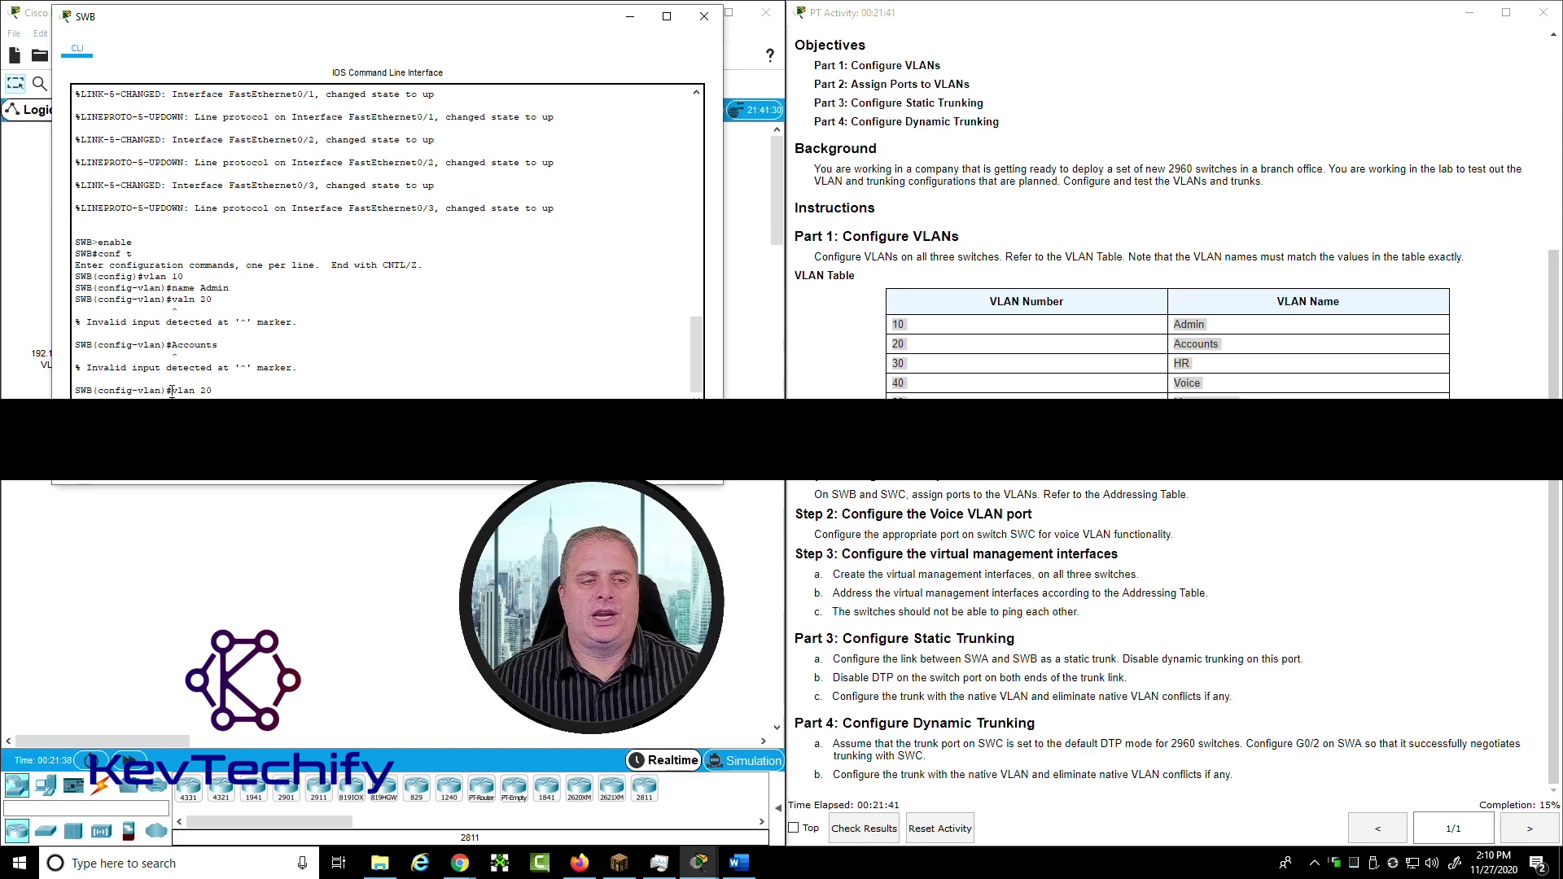
left_click_drag(168, 391, 210, 391)
left_click(209, 391)
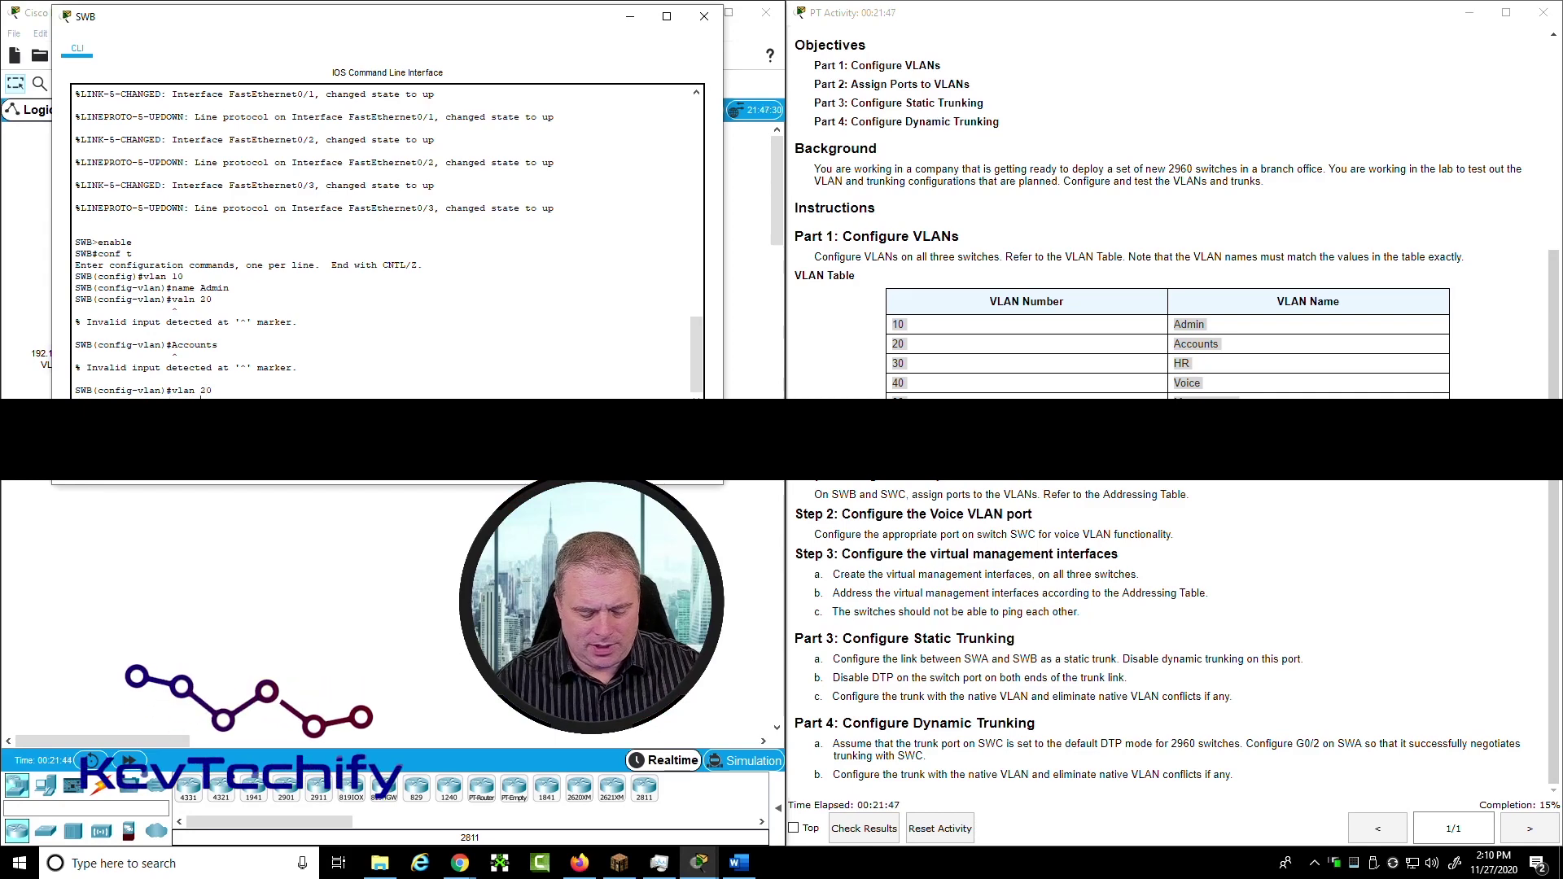
type("name Accounts")
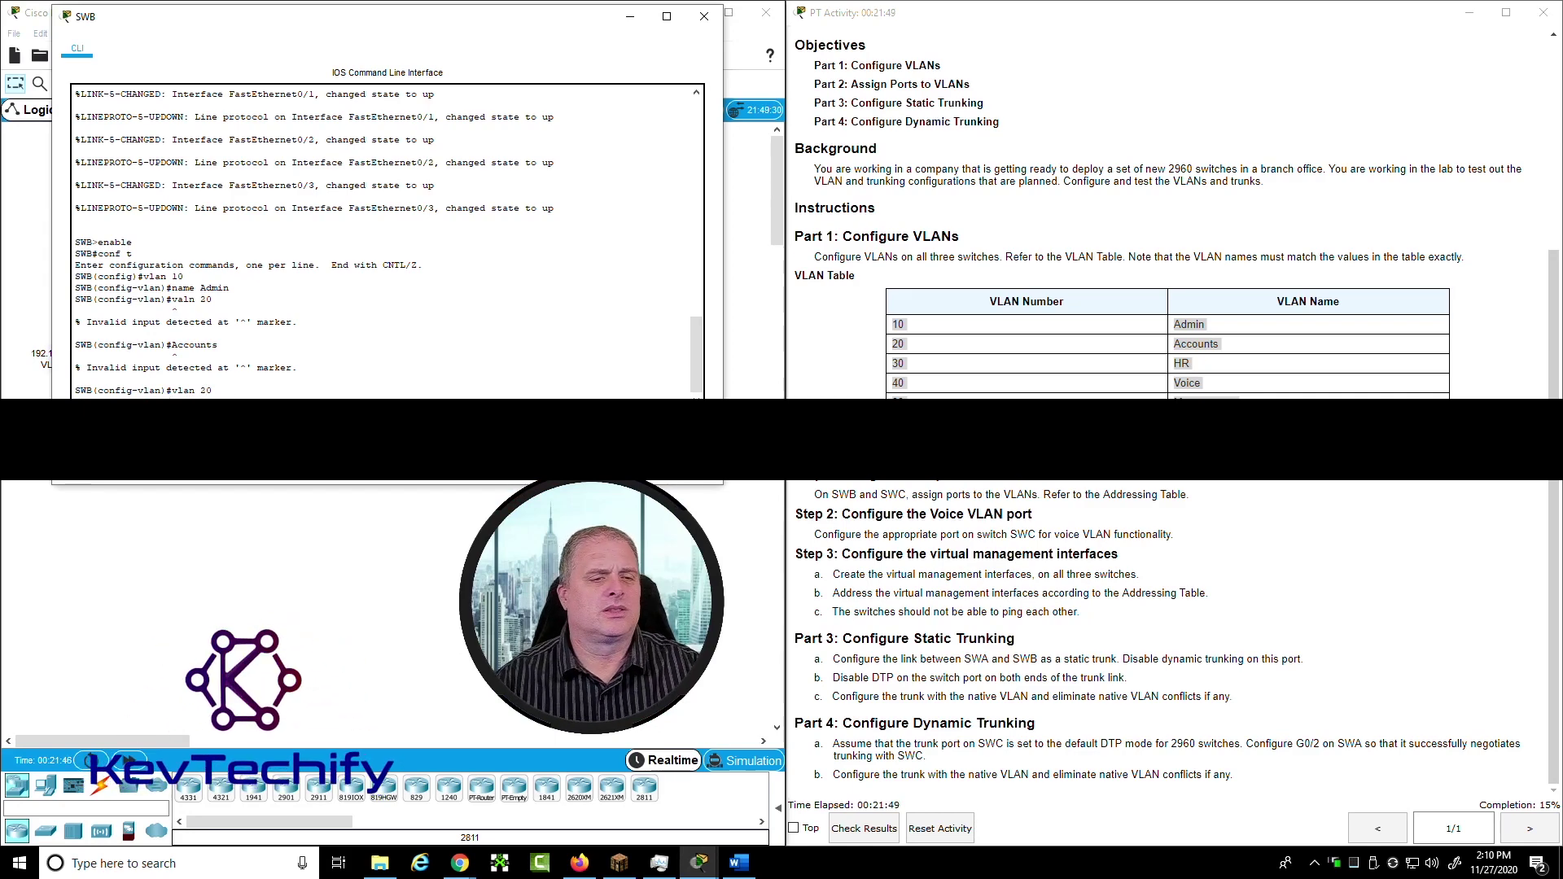
key("Return")
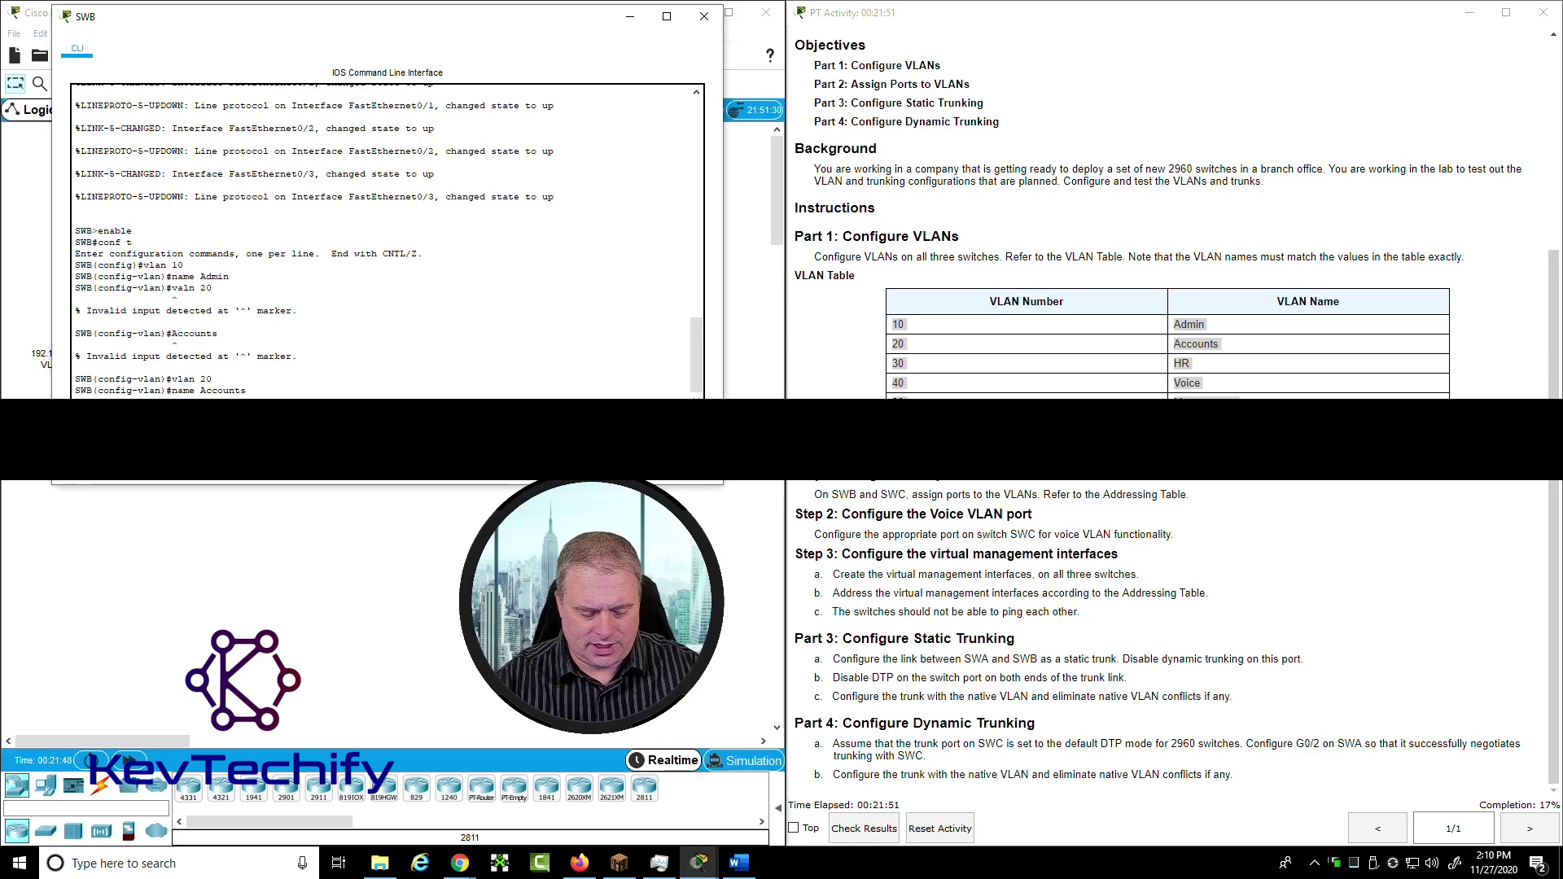
type("vlan 30")
key("Return")
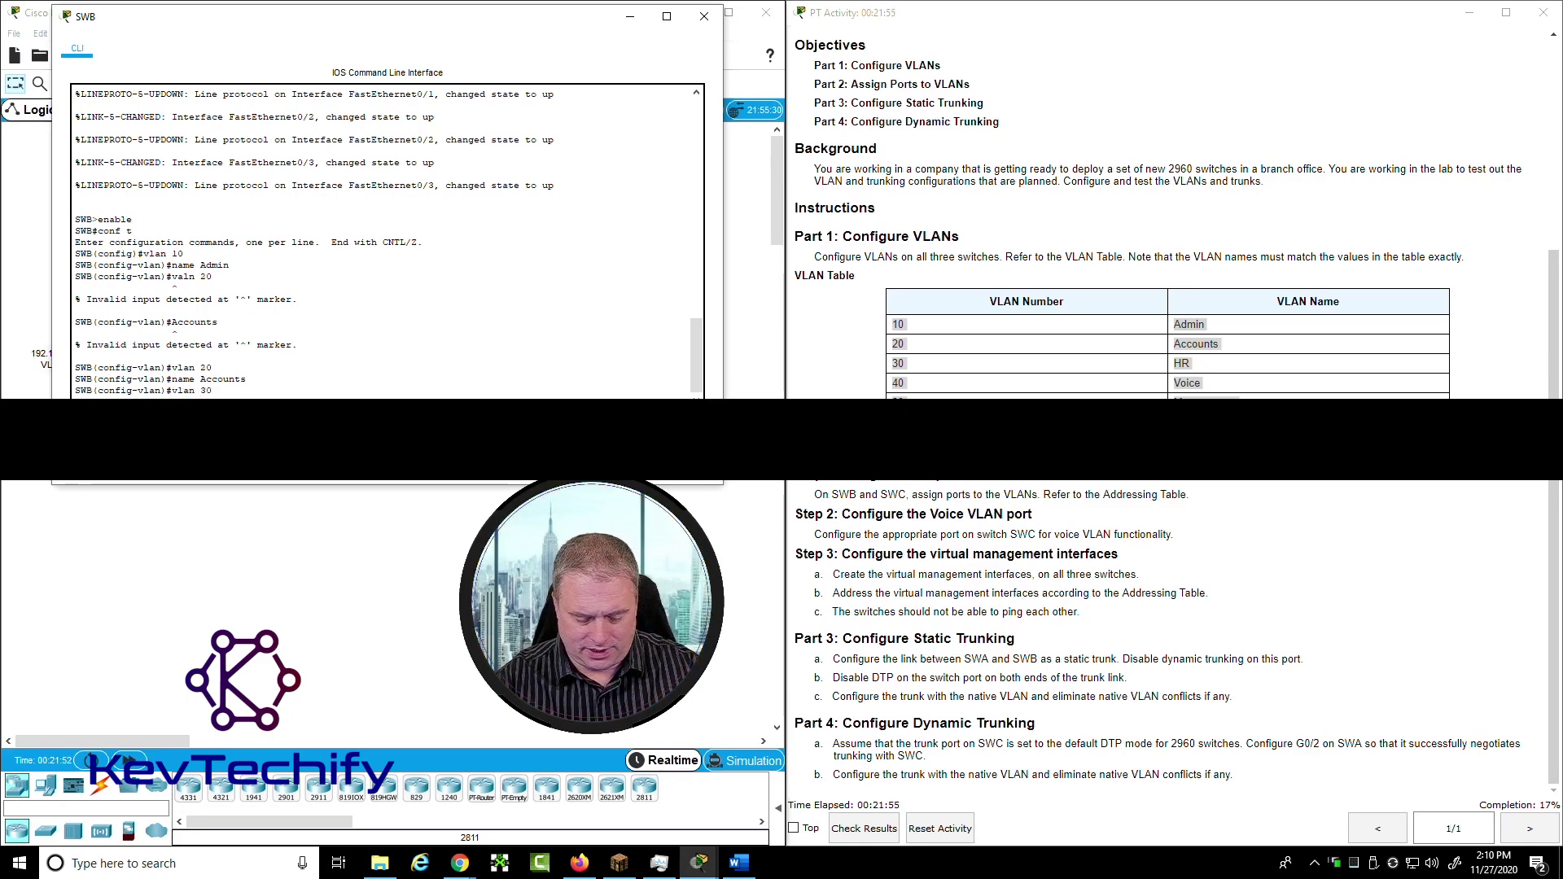
type("name HR")
key("Return")
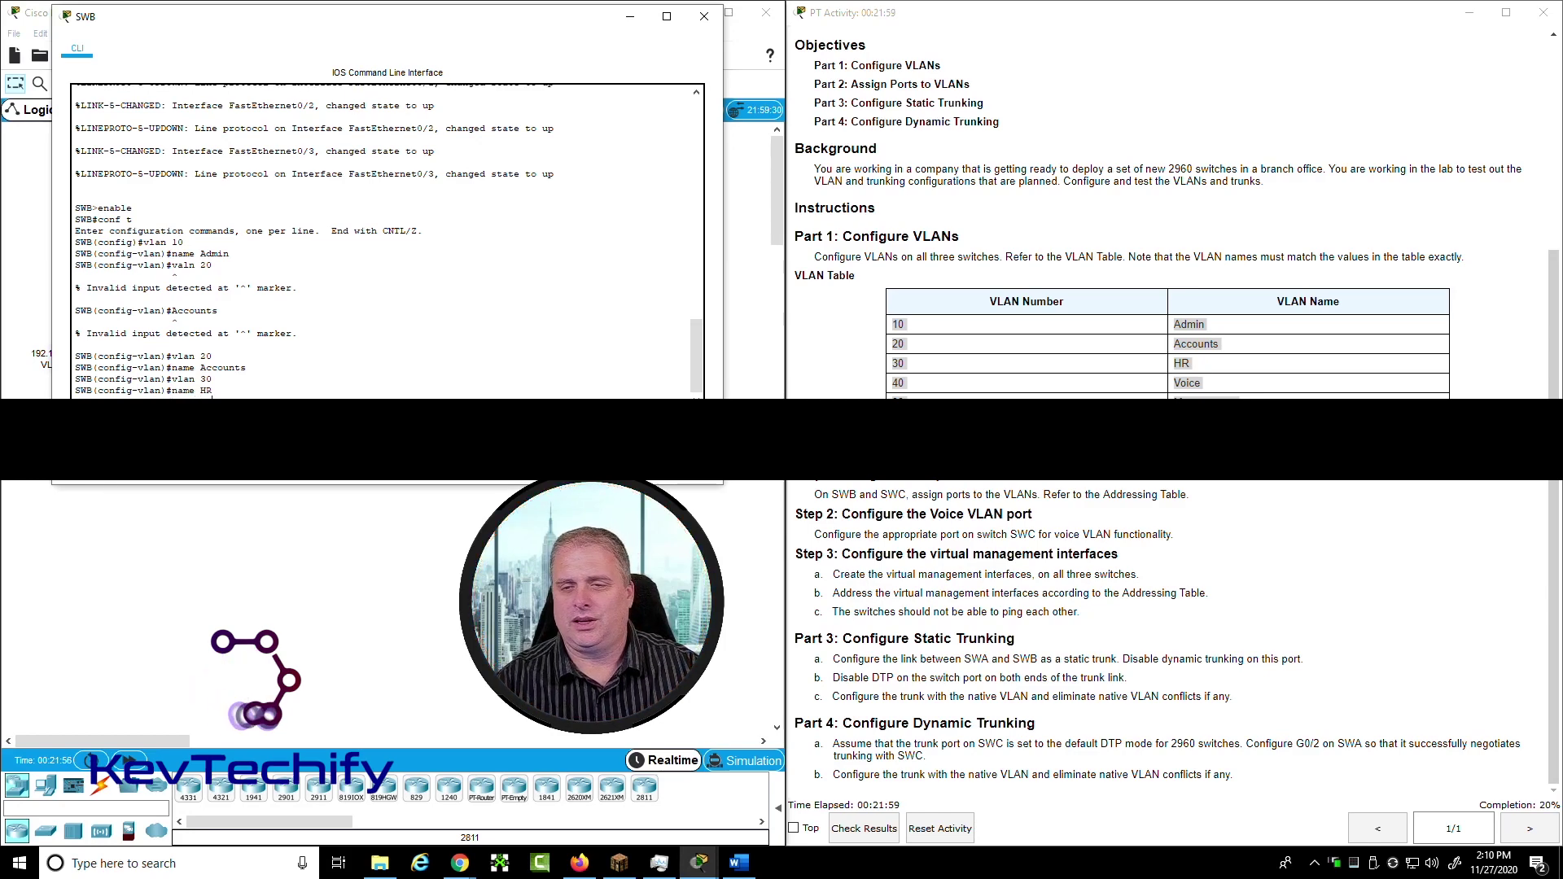
Create VLAN 40 named Voice and VLAN 99 named Management on SWB
type("vlan 40")
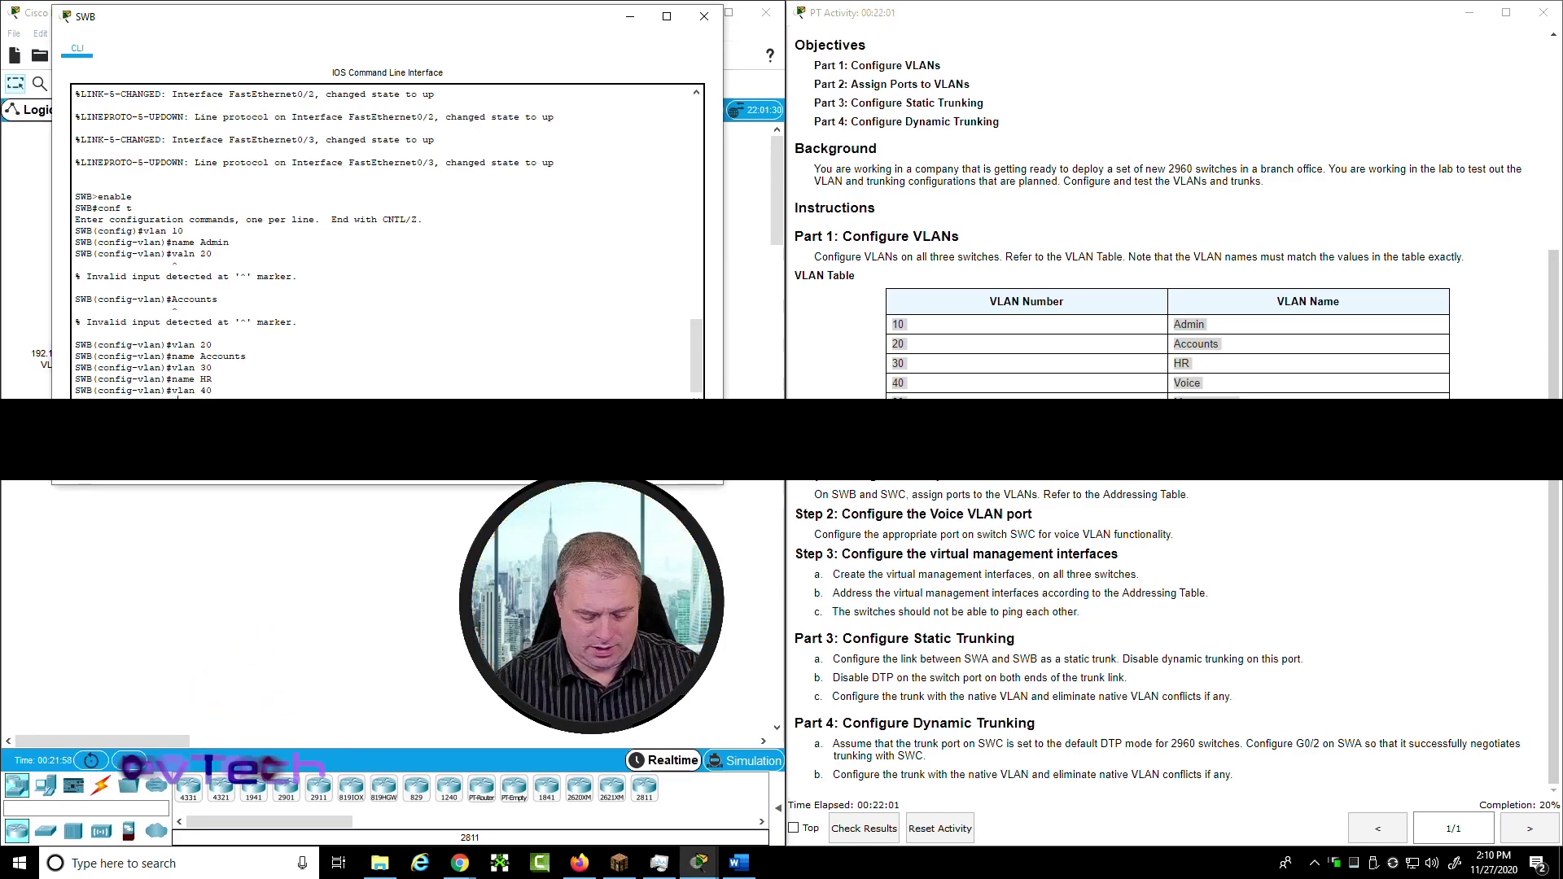
key("Return")
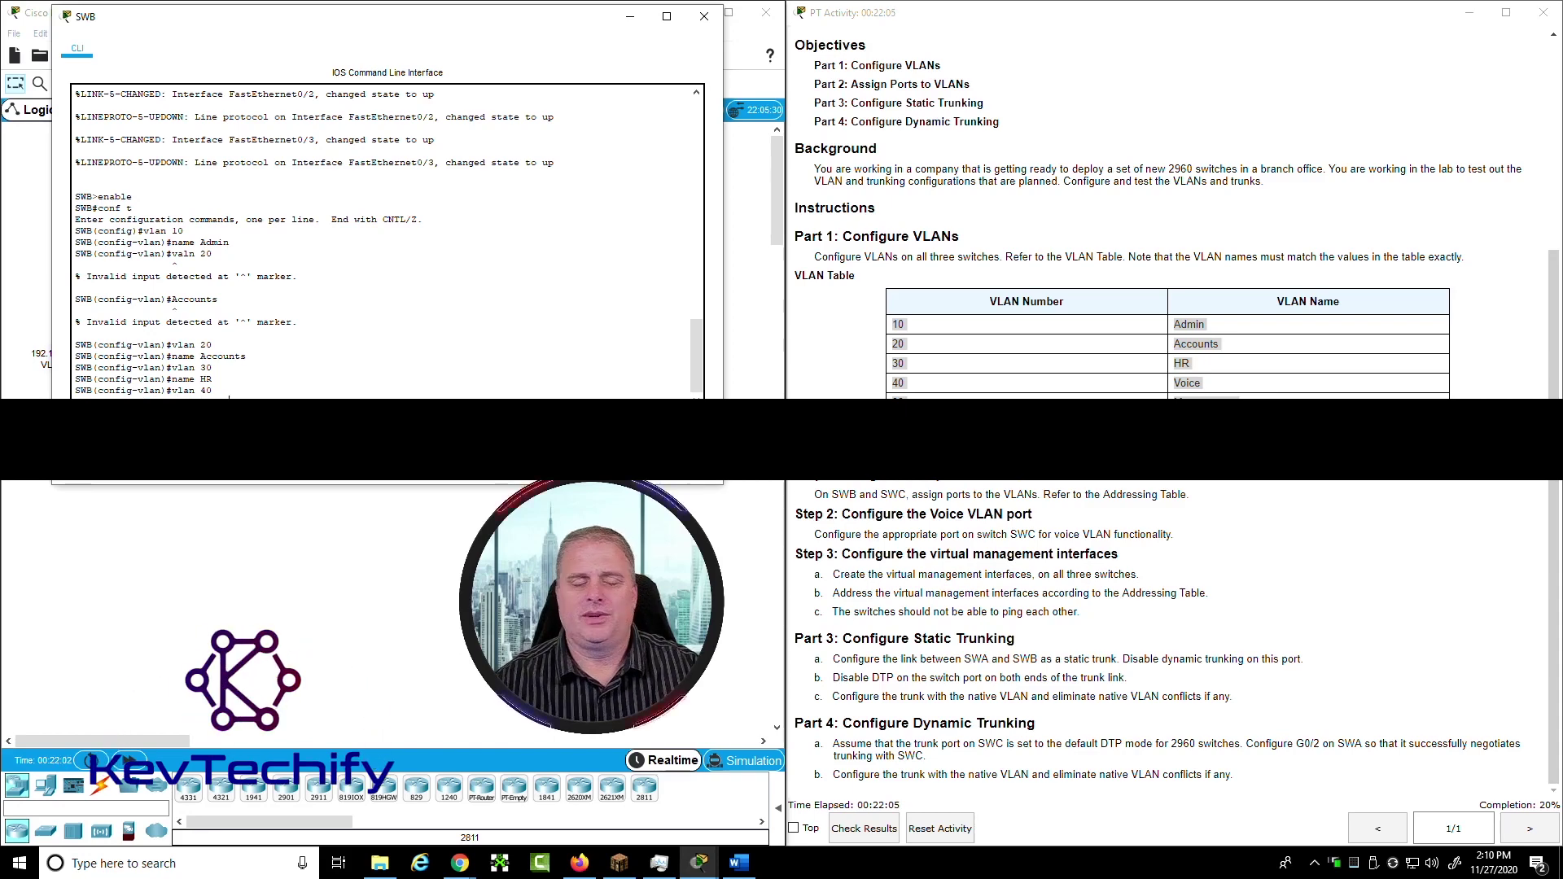
type("name Voice")
key("Return")
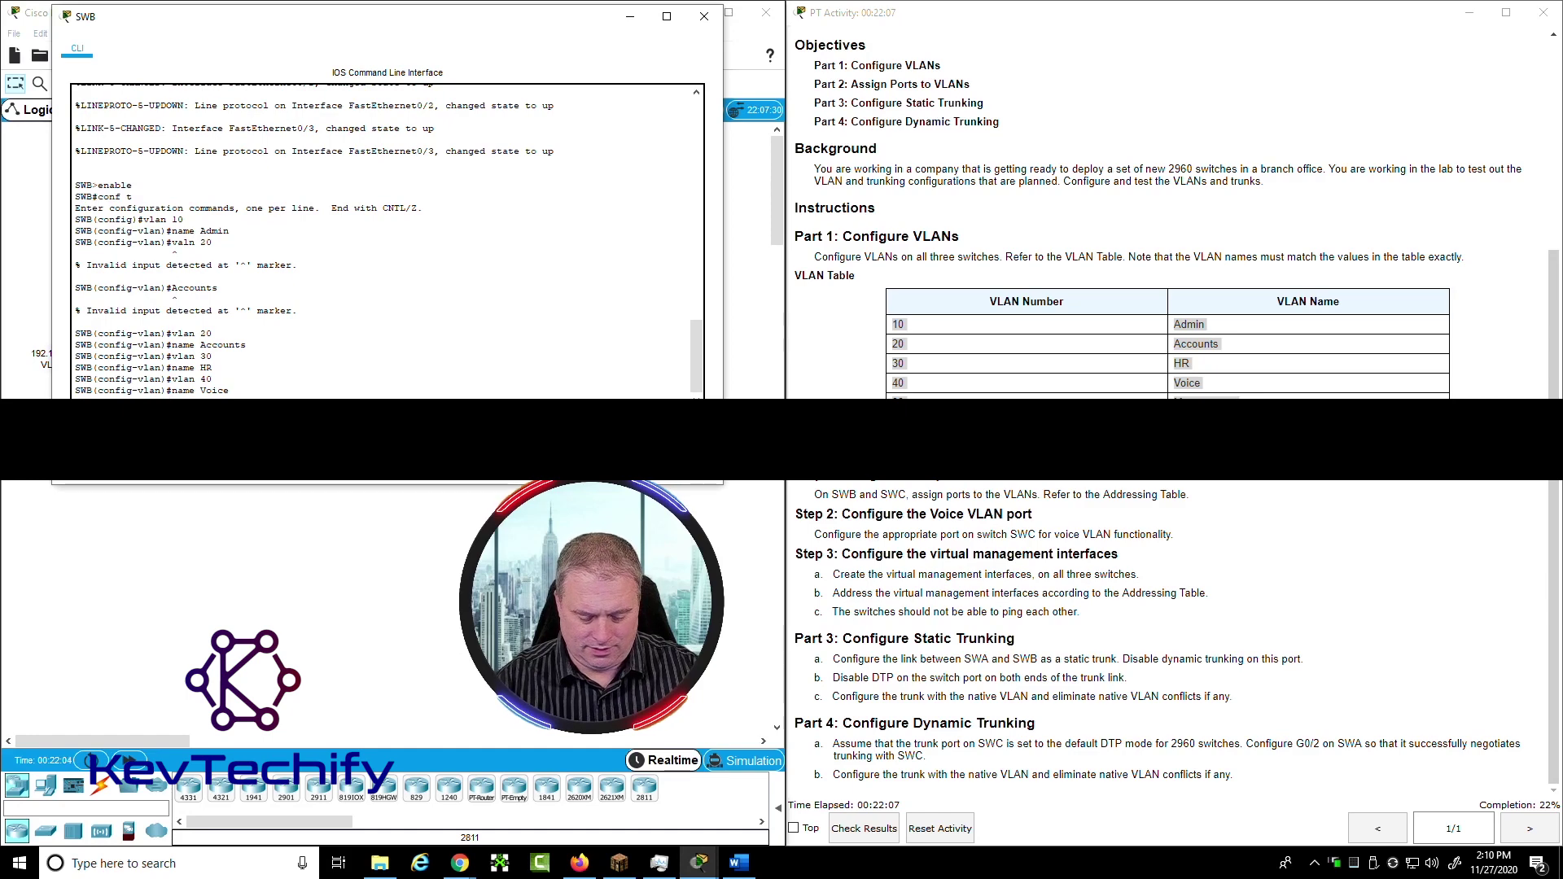
type("vlan 99")
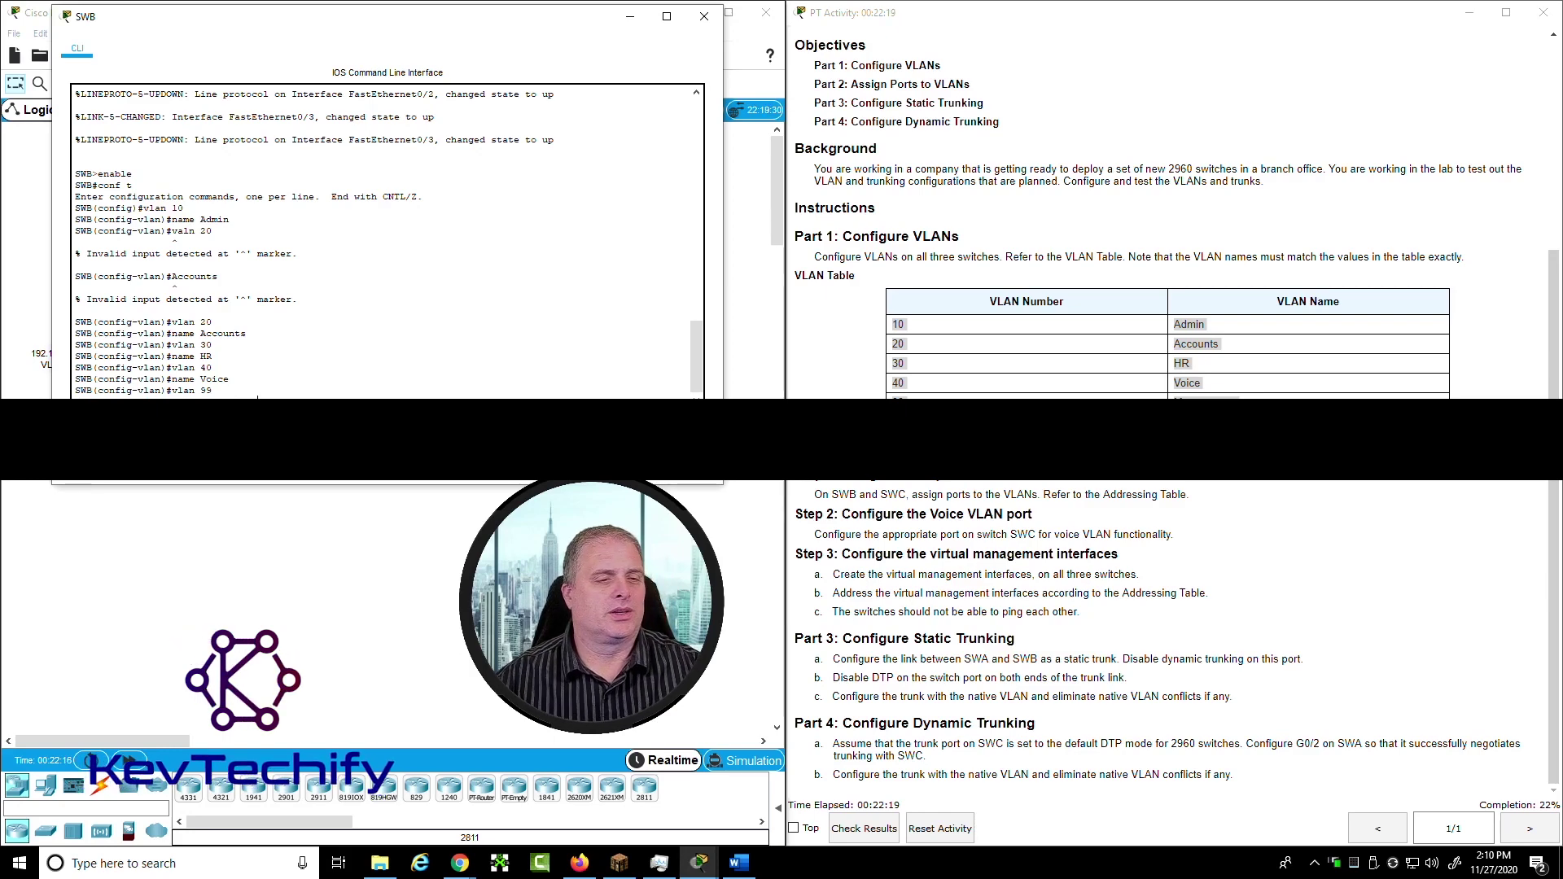
key("Return")
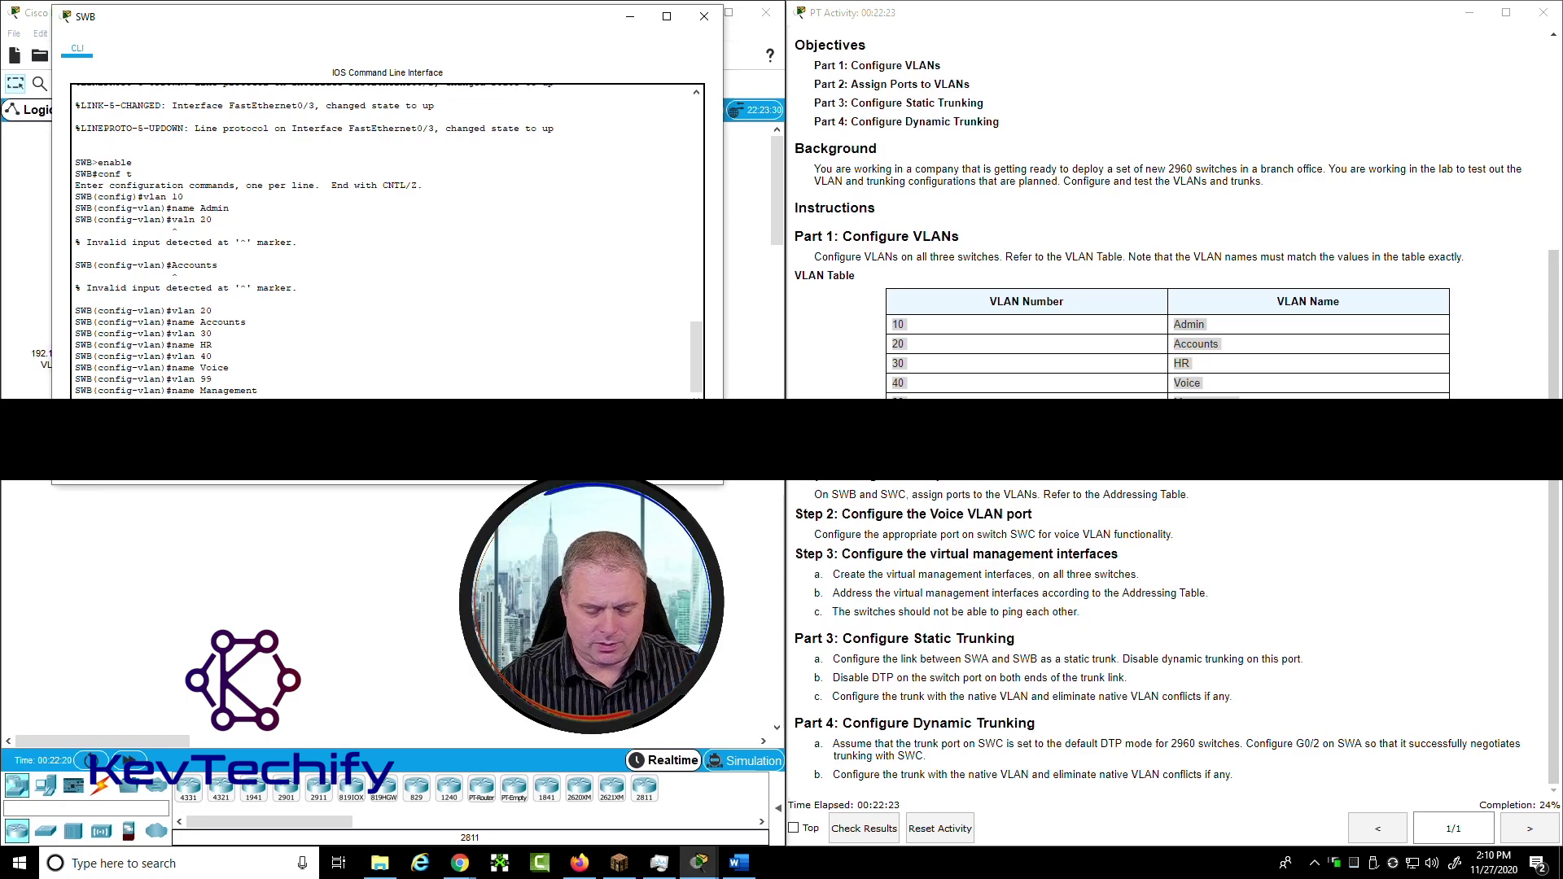
Create VLAN 100 named Native on SWB and exit back to privileged EXEC mode
key("Return")
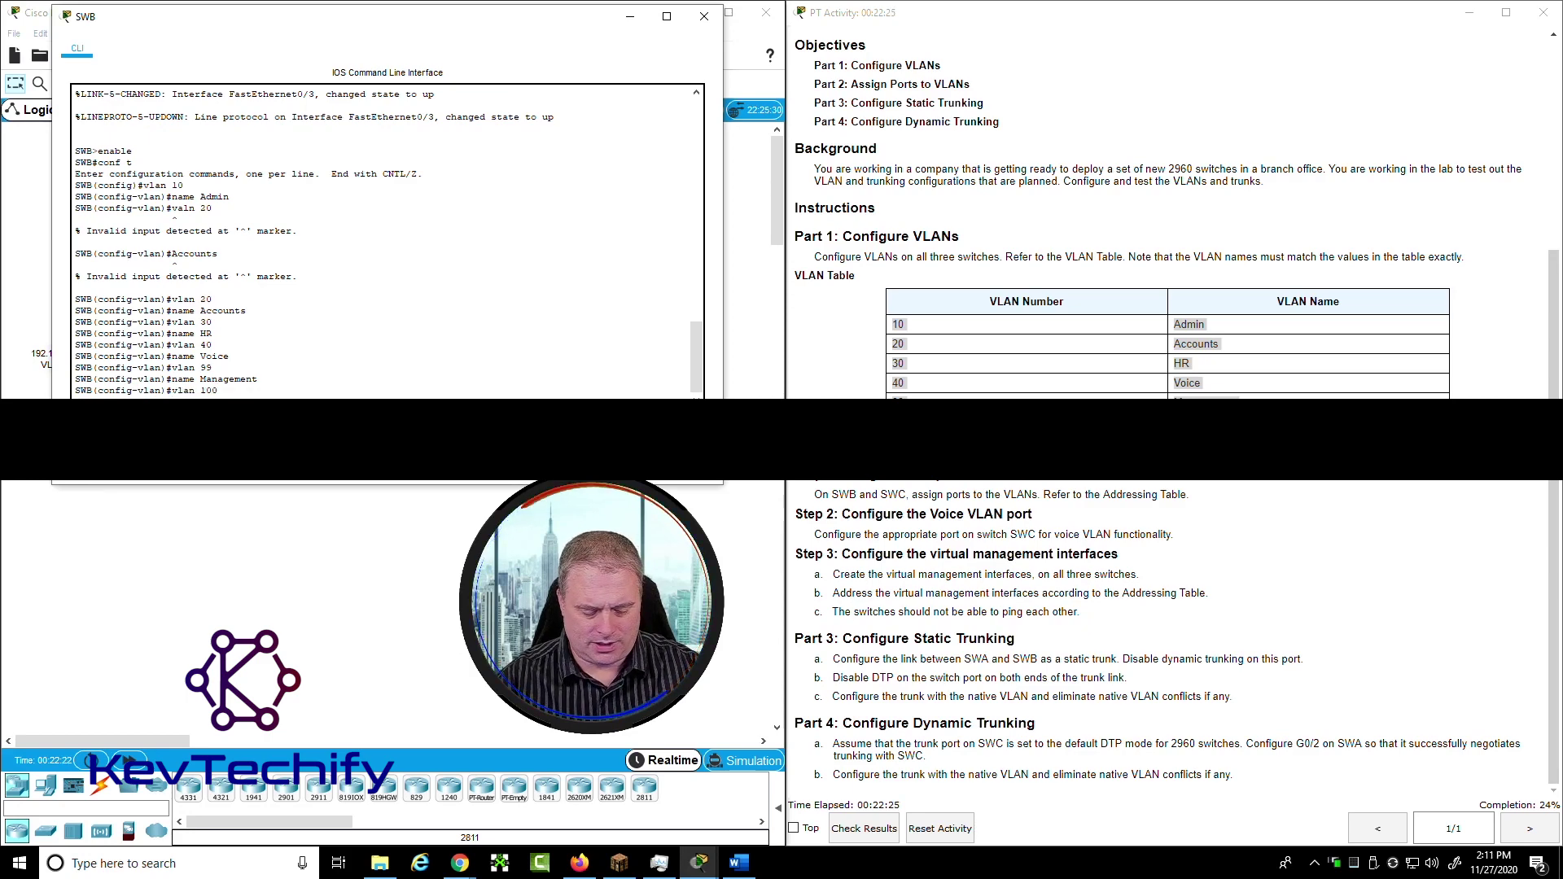
type("name Native")
key("Return")
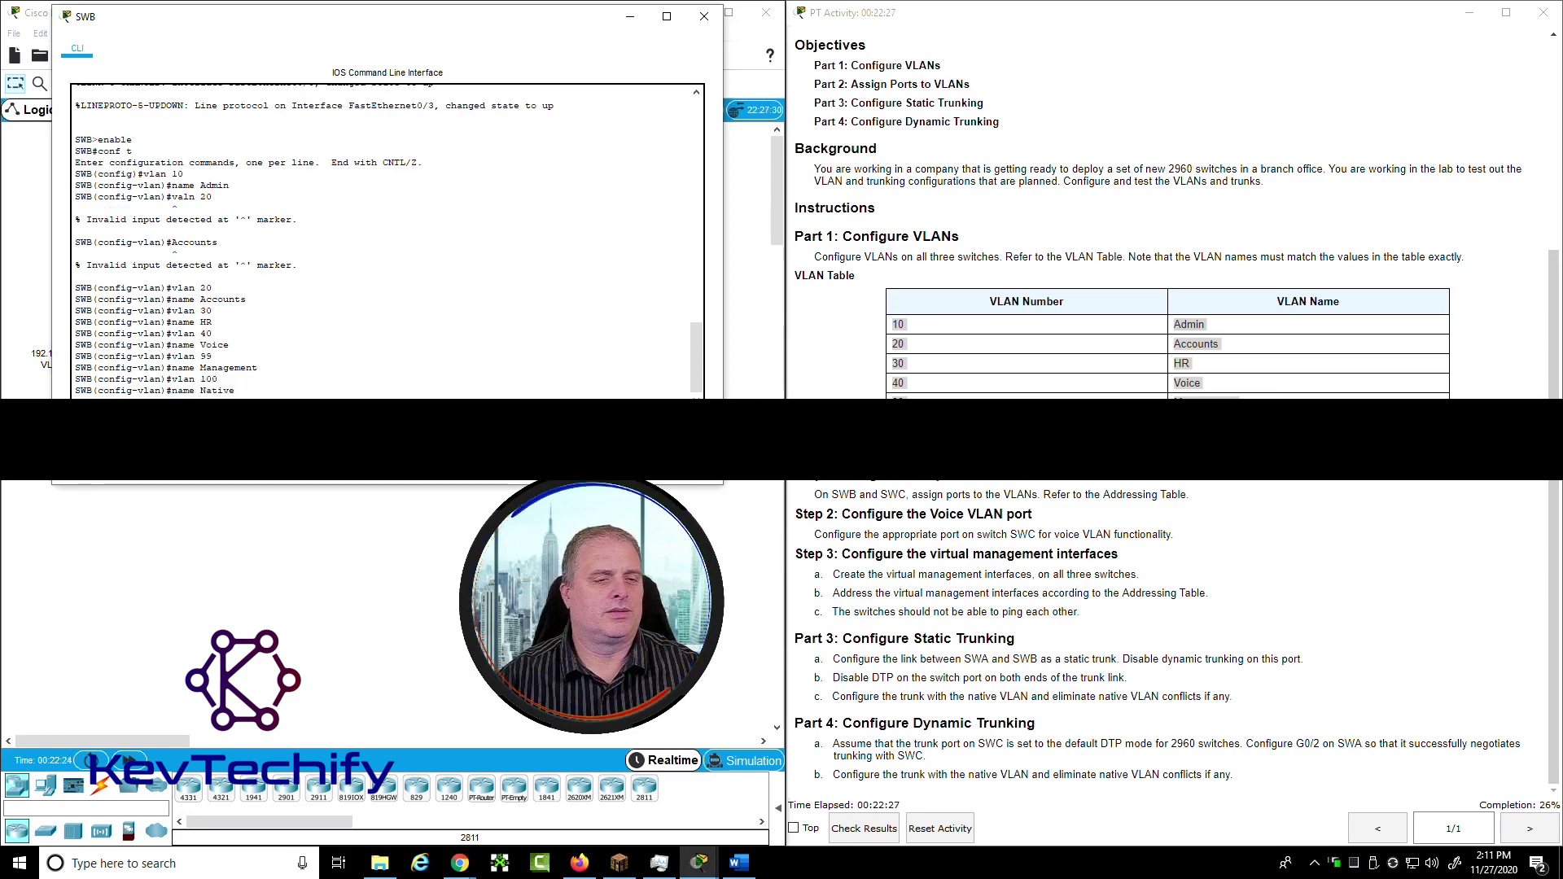
type("exit")
key("Return")
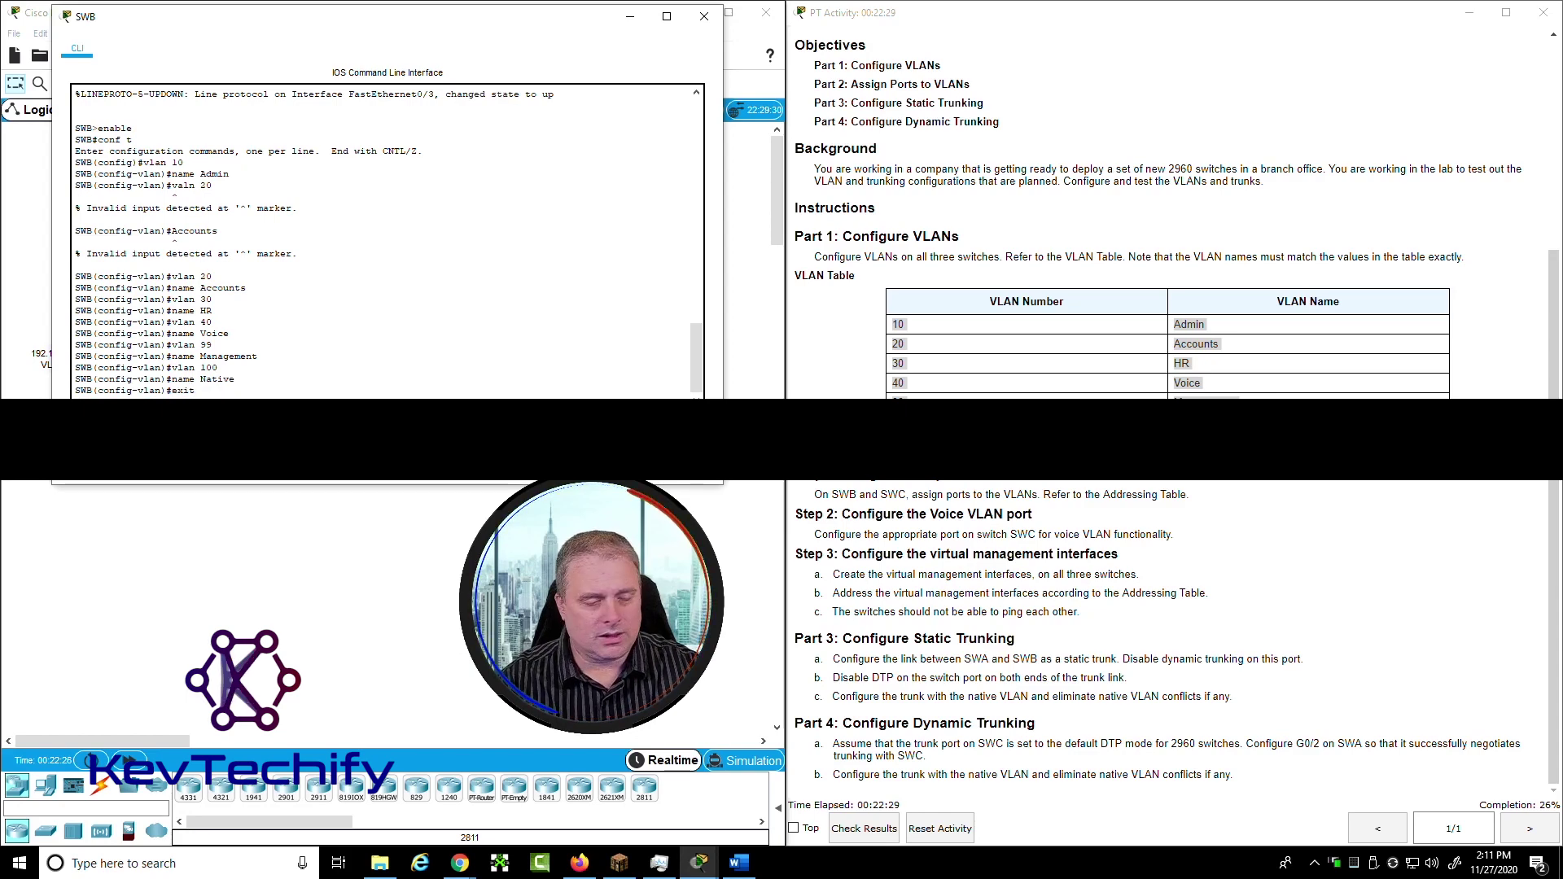
type("exit")
key("Return")
Display SWB's VLAN list and check the entries for VLANs 10 to 100
type("sho vlan")
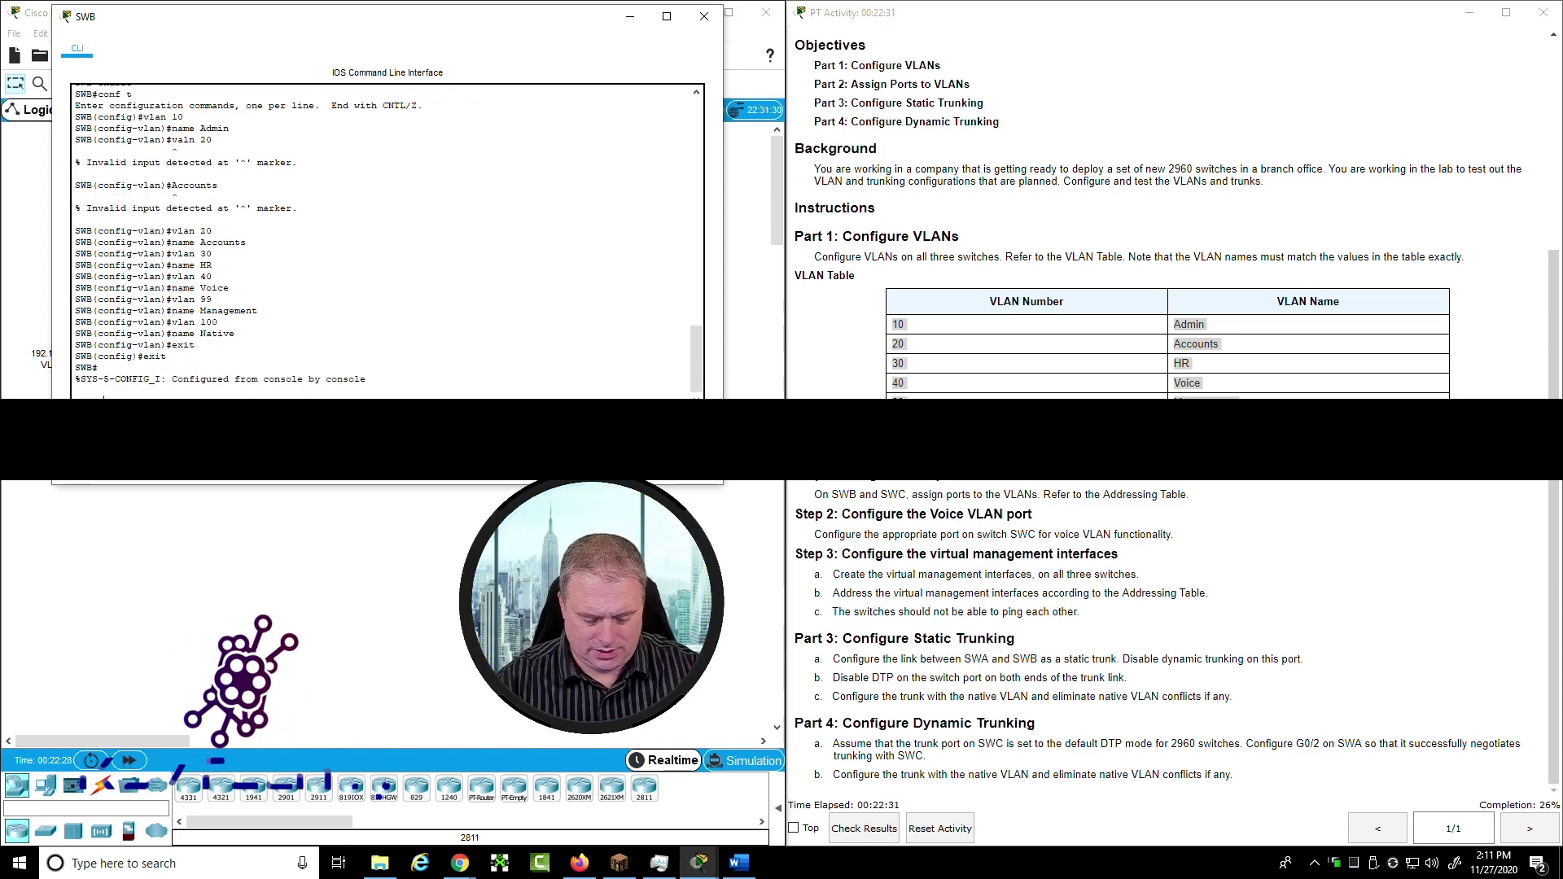
key("Return")
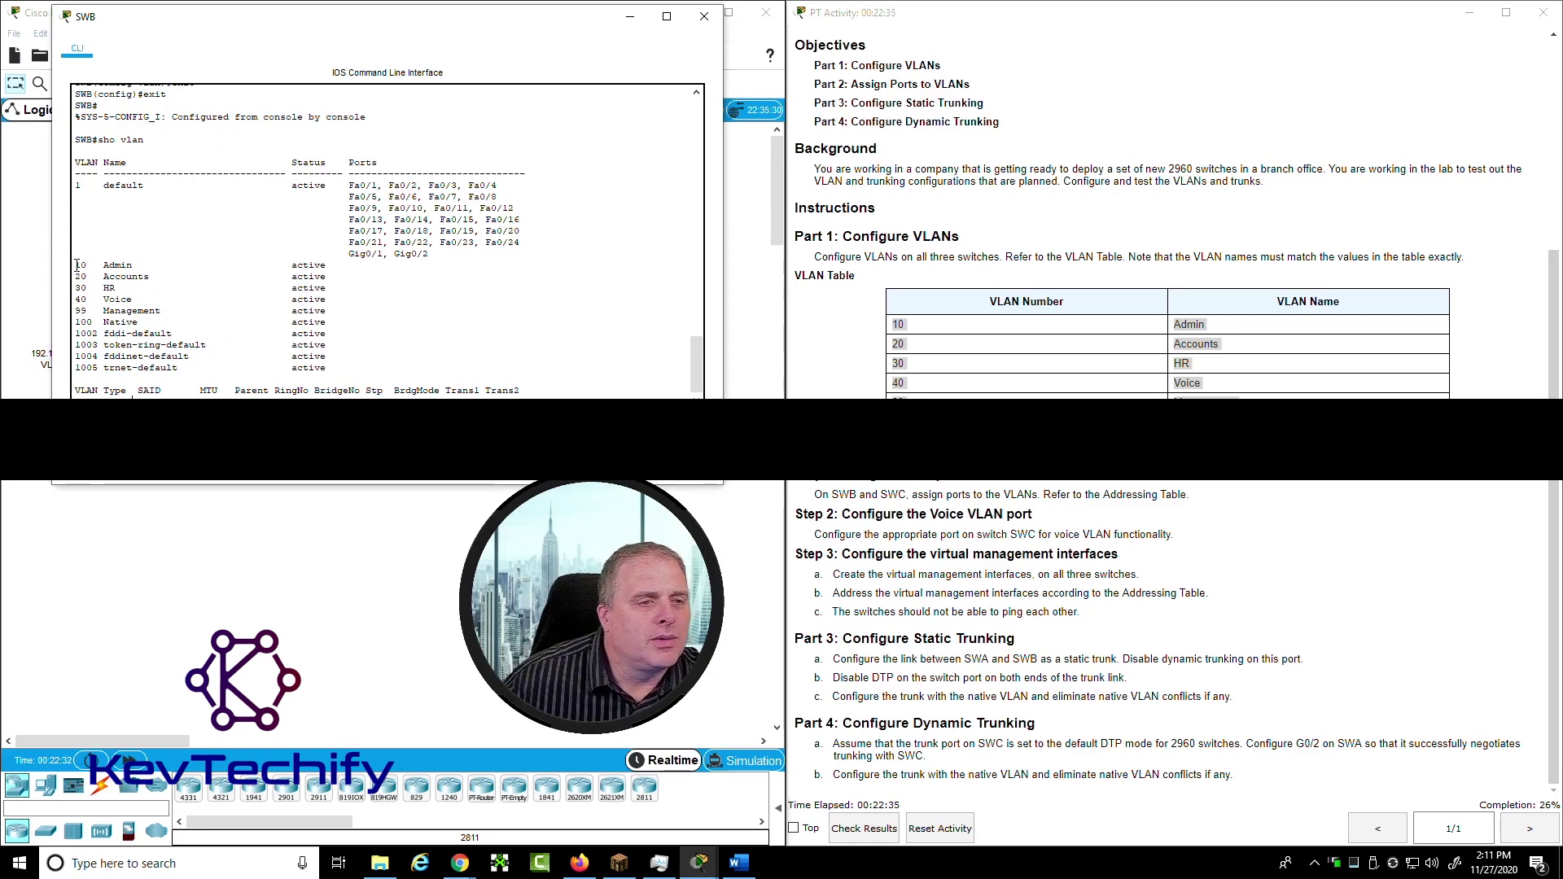
left_click_drag(77, 265, 77, 333)
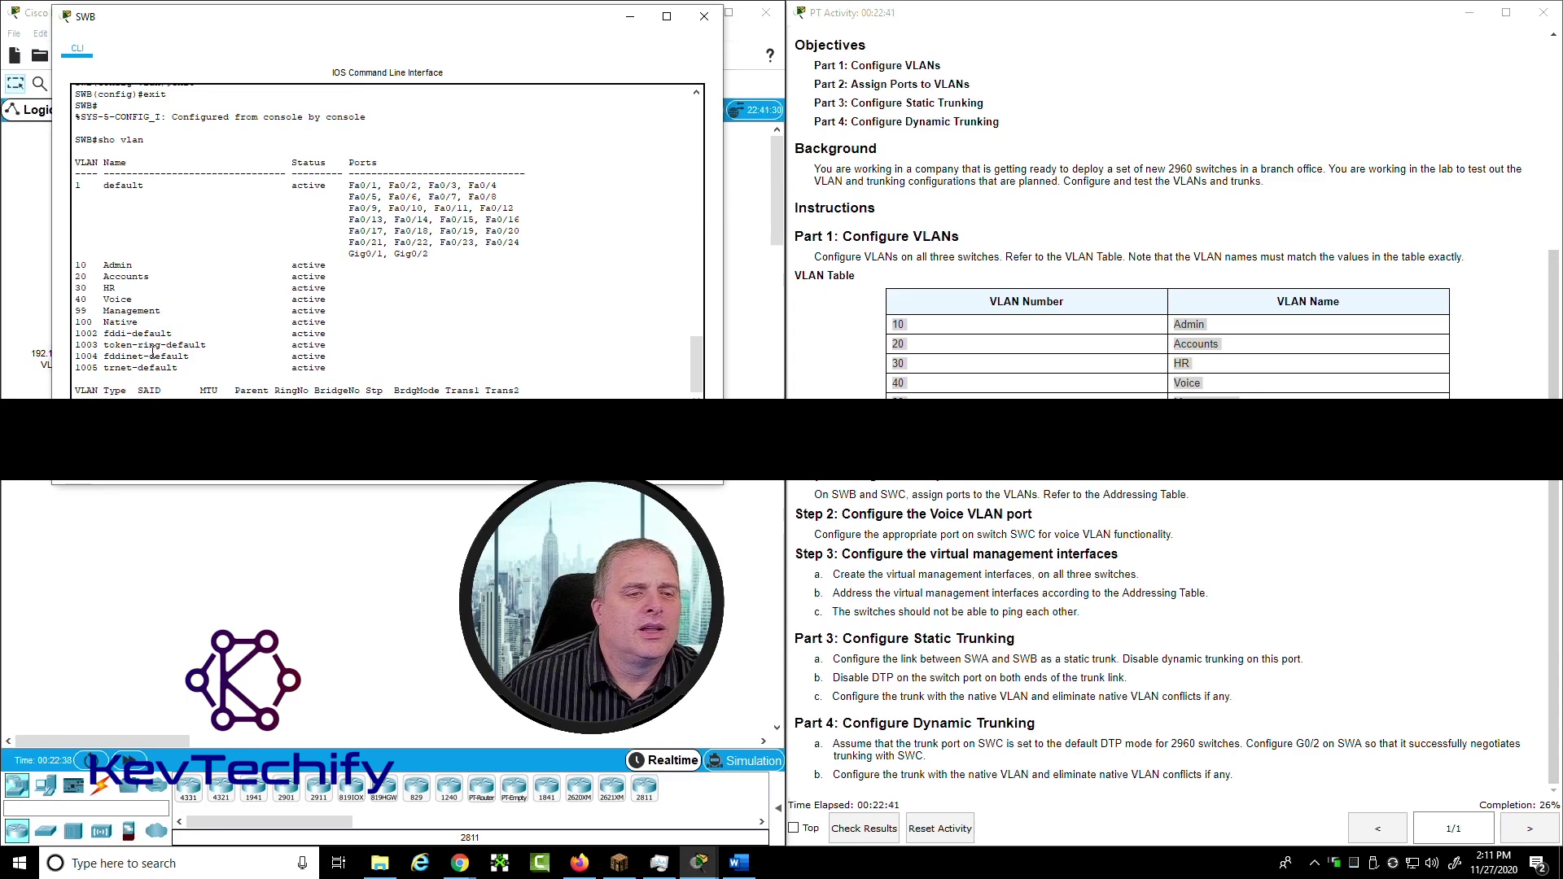
Minimise SWB's console and open switch SWC's command-line console, moved and widened to fit its output
scroll(188, 366, "down", 7)
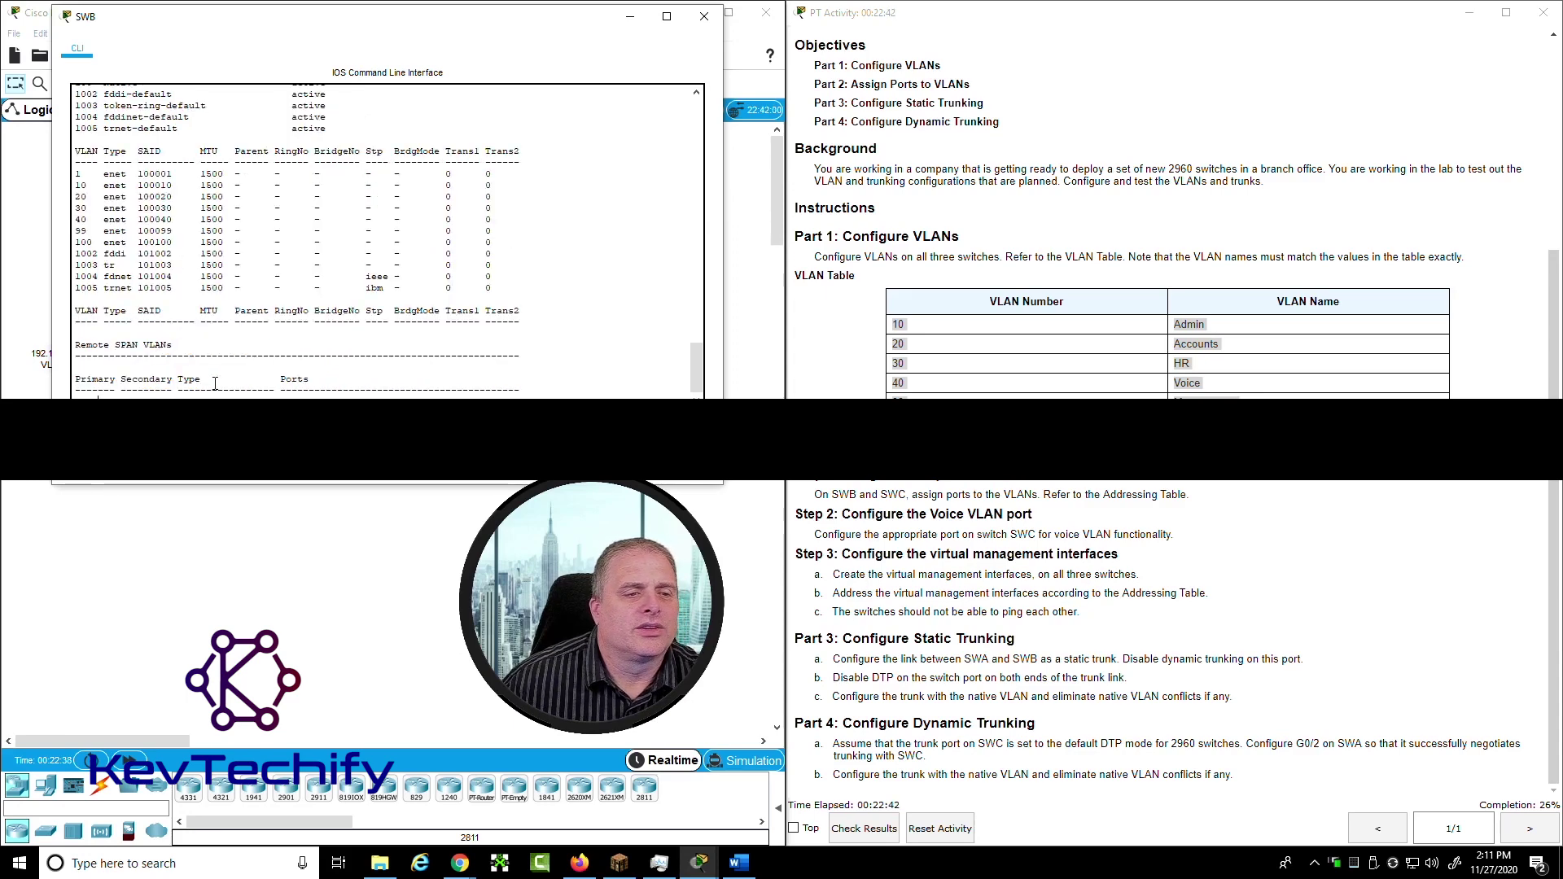
left_click(633, 18)
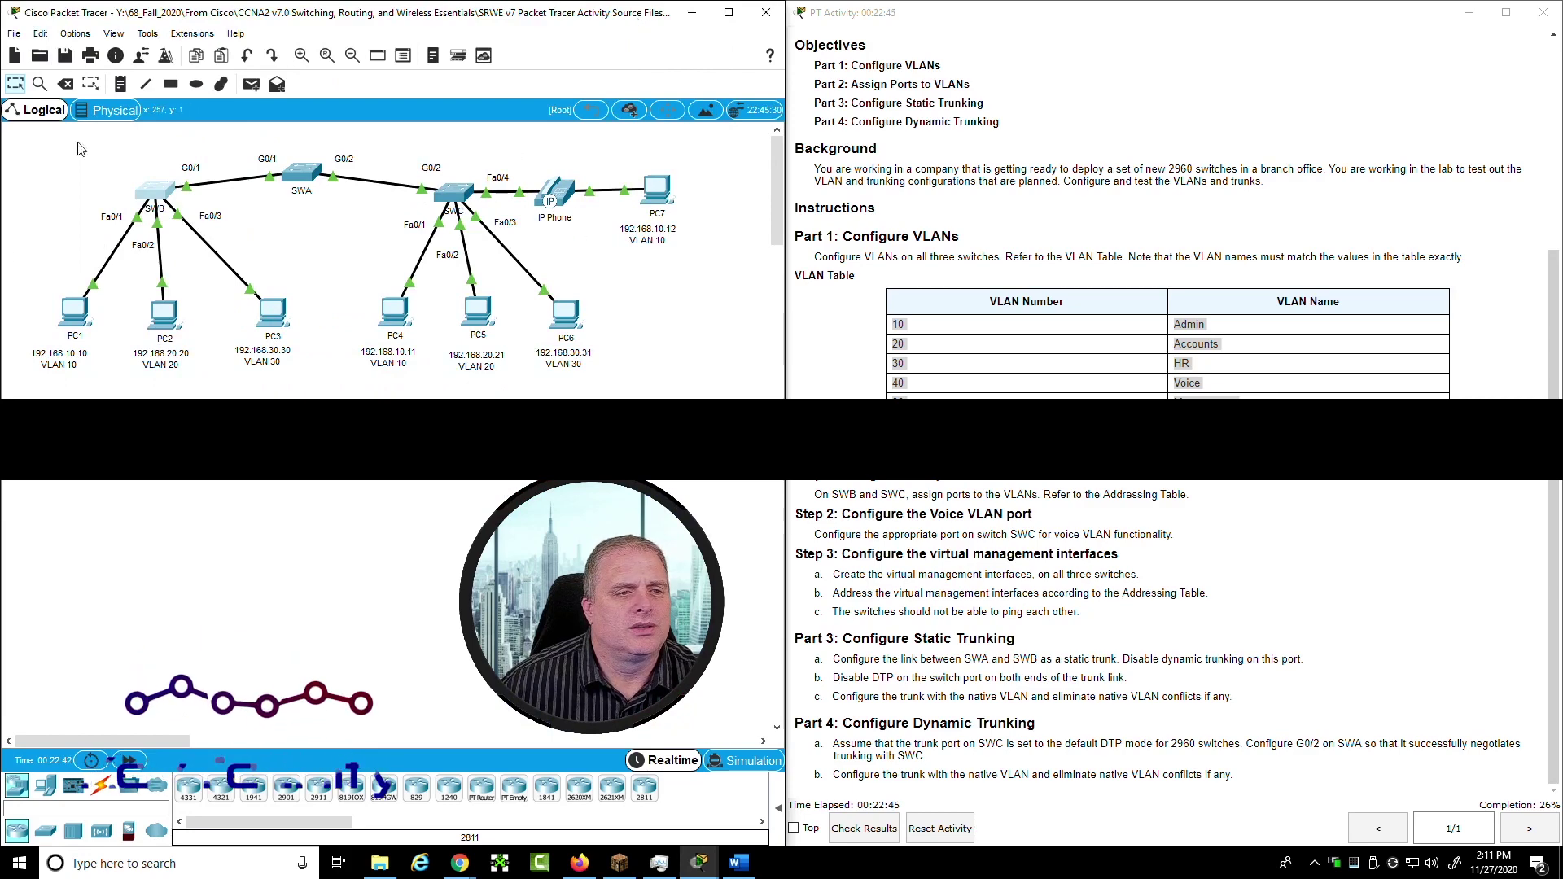
left_click(453, 193)
left_click_drag(776, 190, 287, 29)
left_click_drag(520, 254, 738, 239)
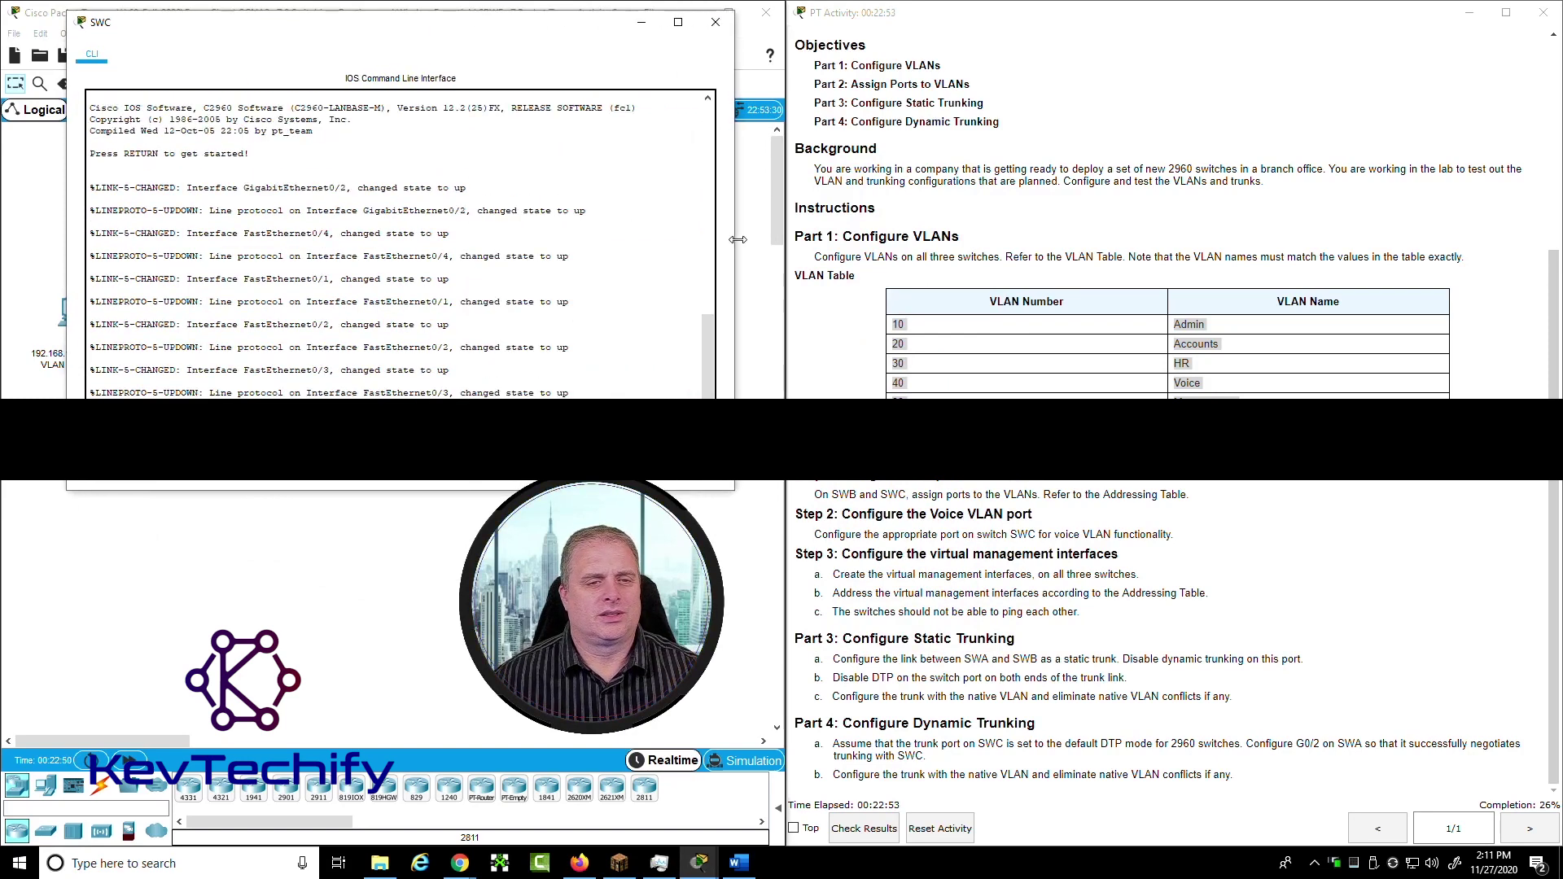
scroll(671, 290, "down", 1)
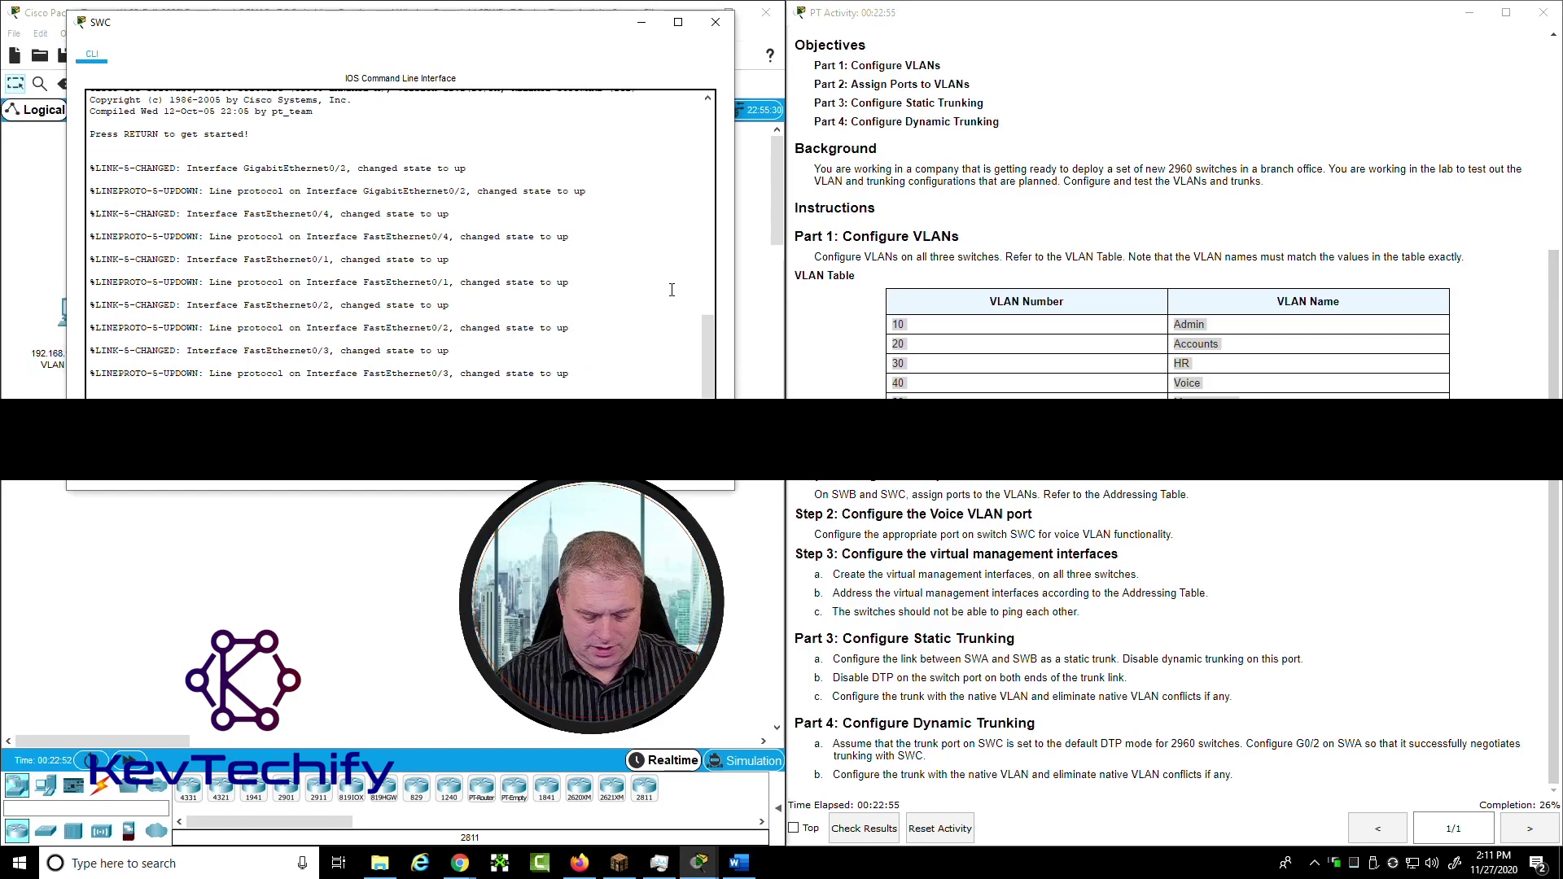
Enter global configuration mode on SWC and create VLAN 10 named Admin
type("enable")
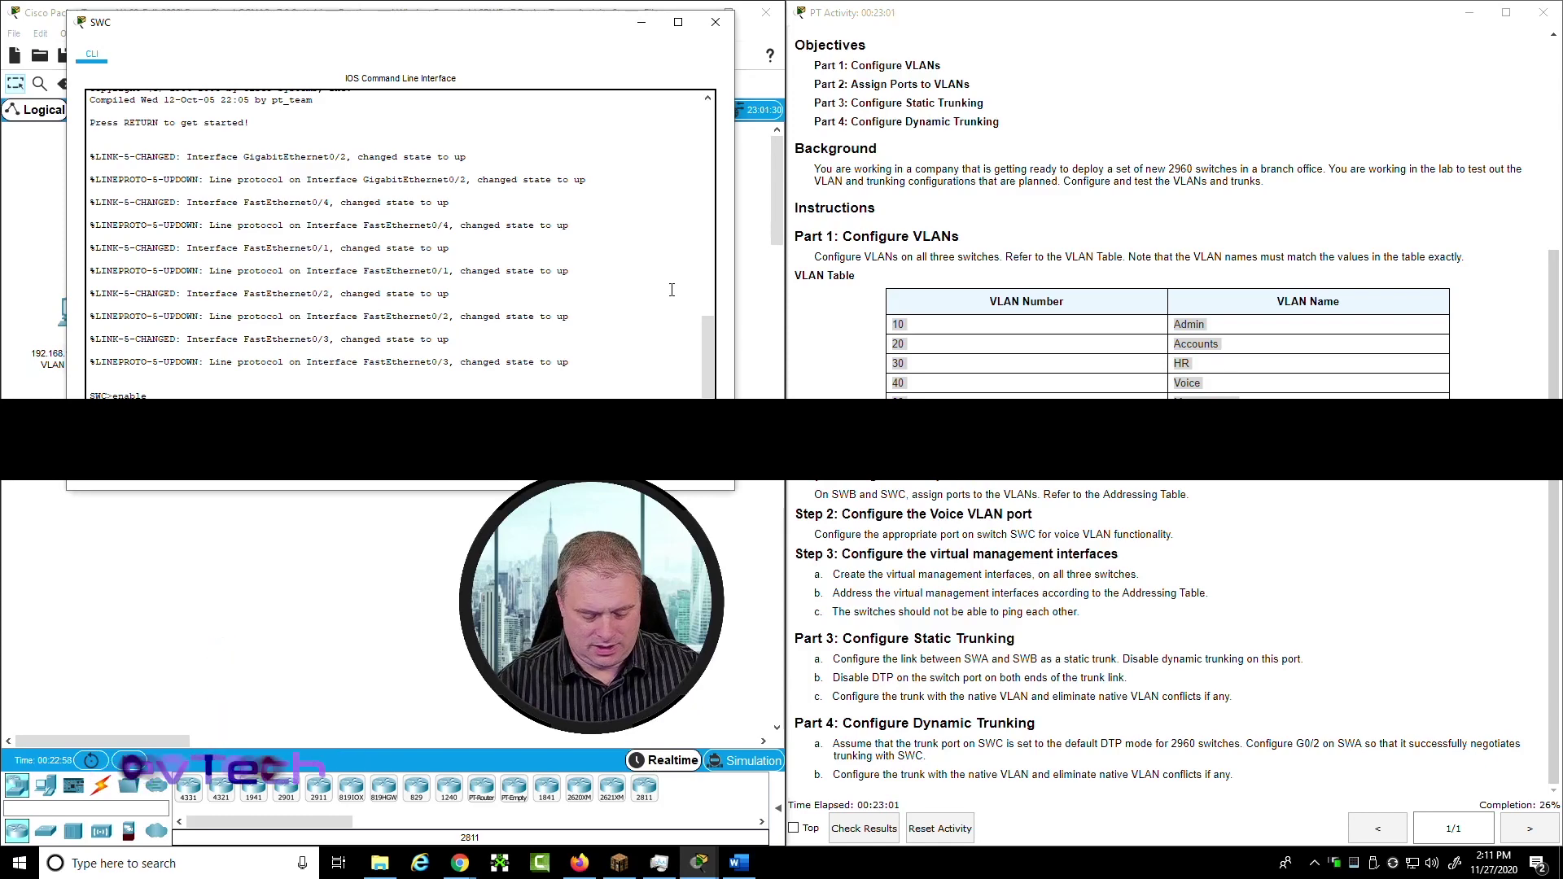
type(" SWC#conf t")
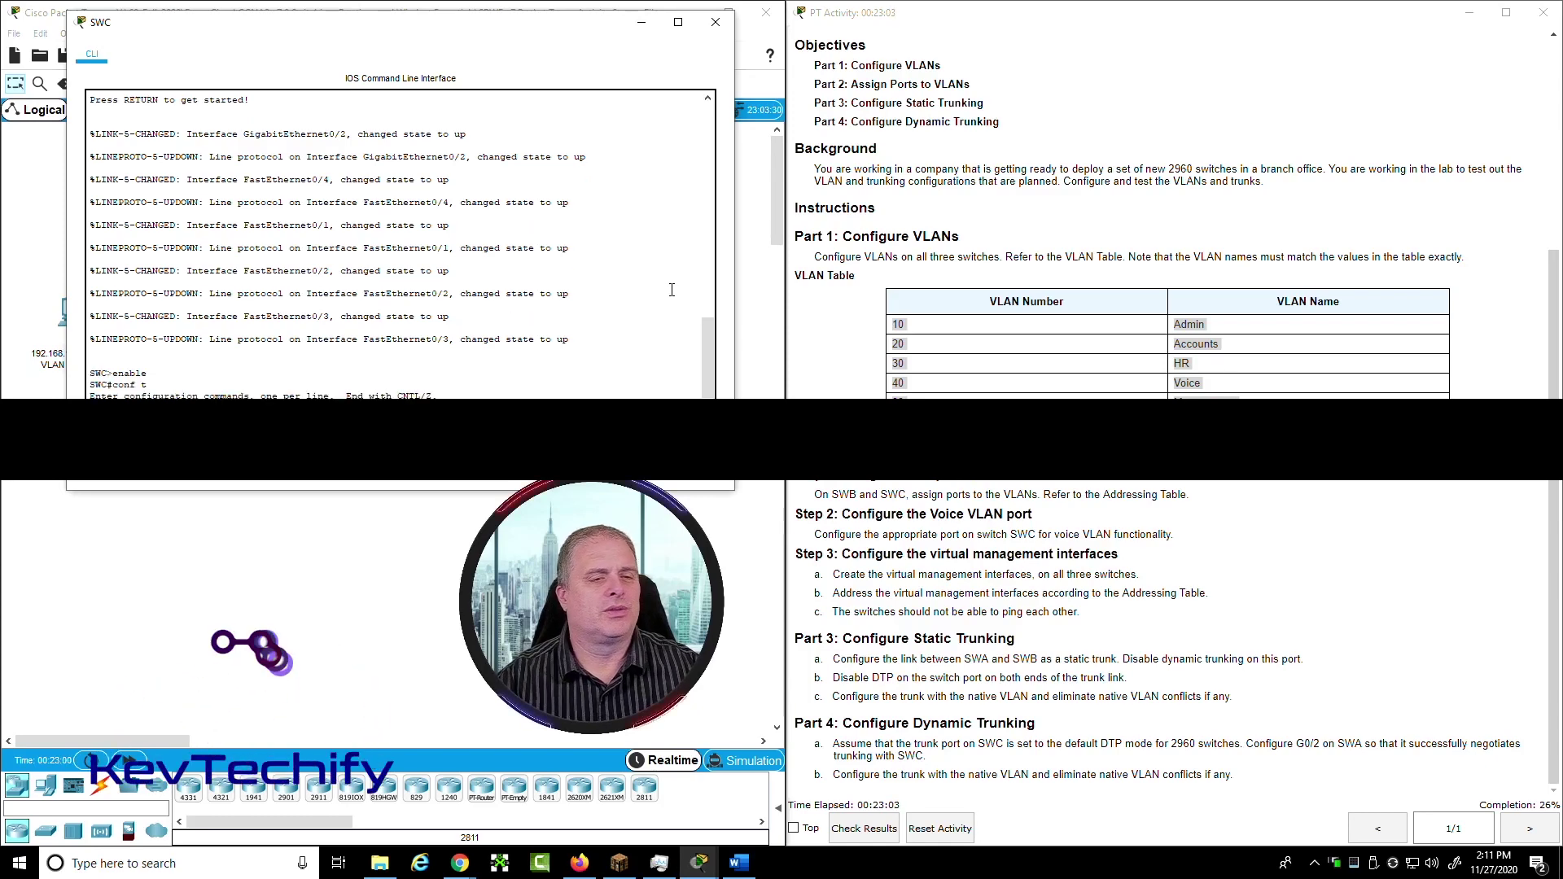
key("Return")
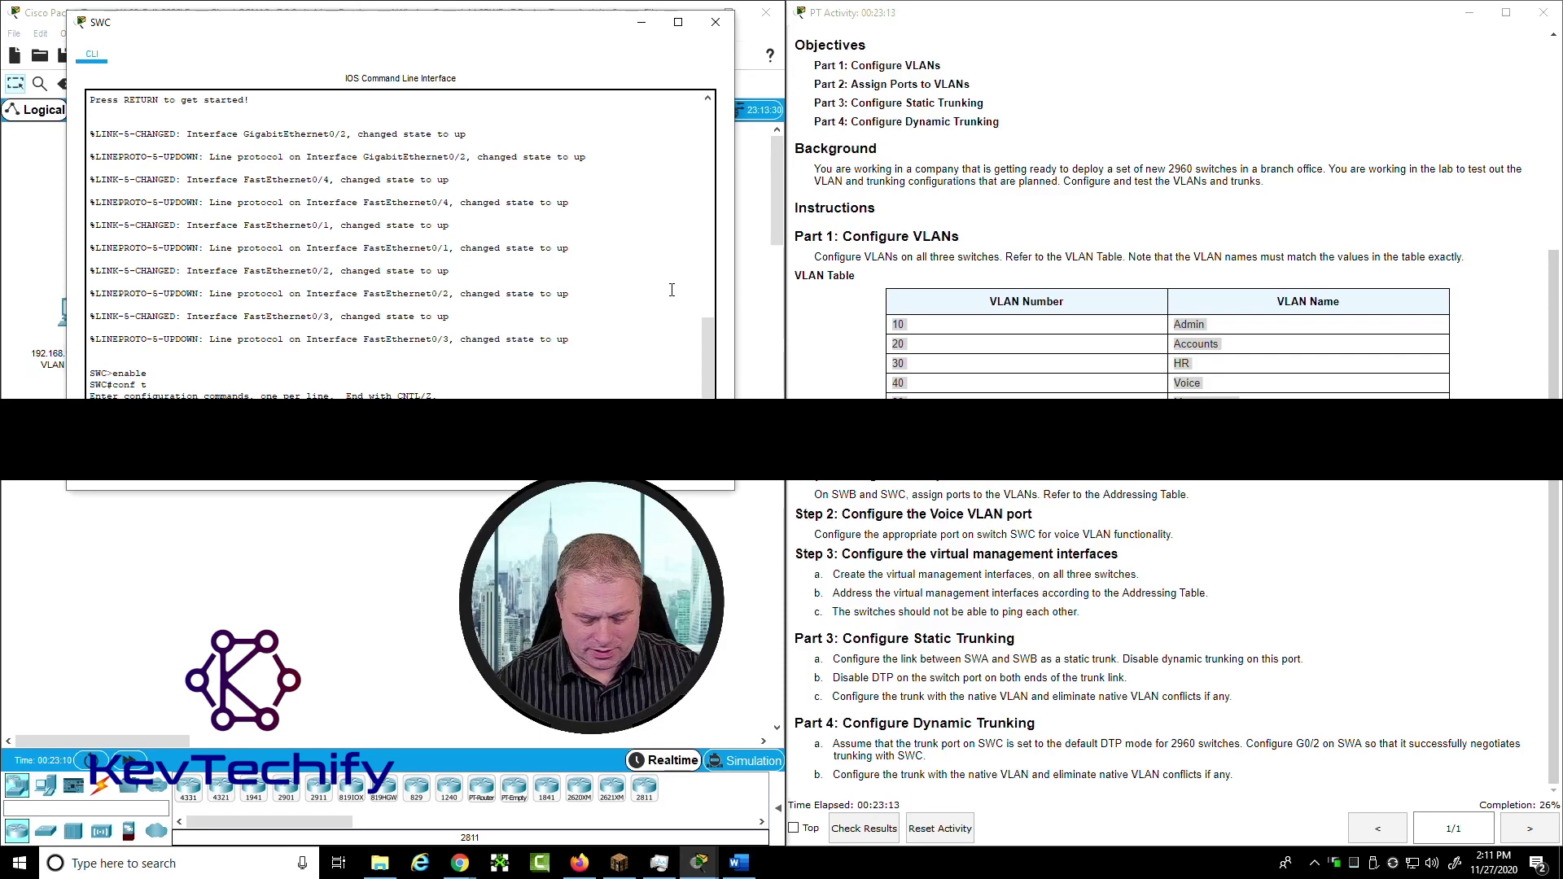
key("Return")
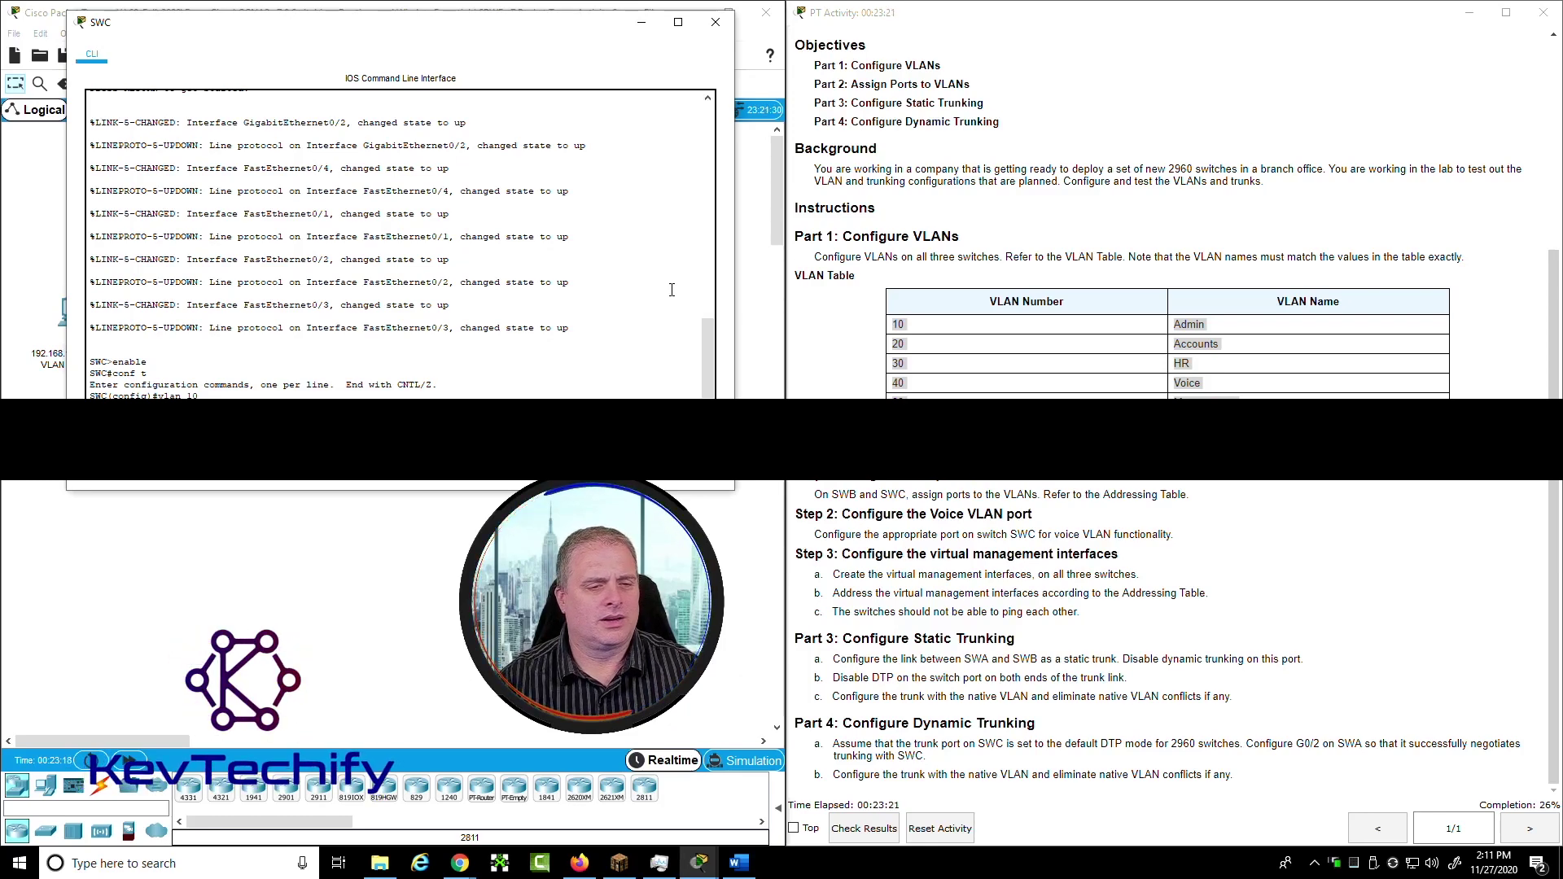
key("Return")
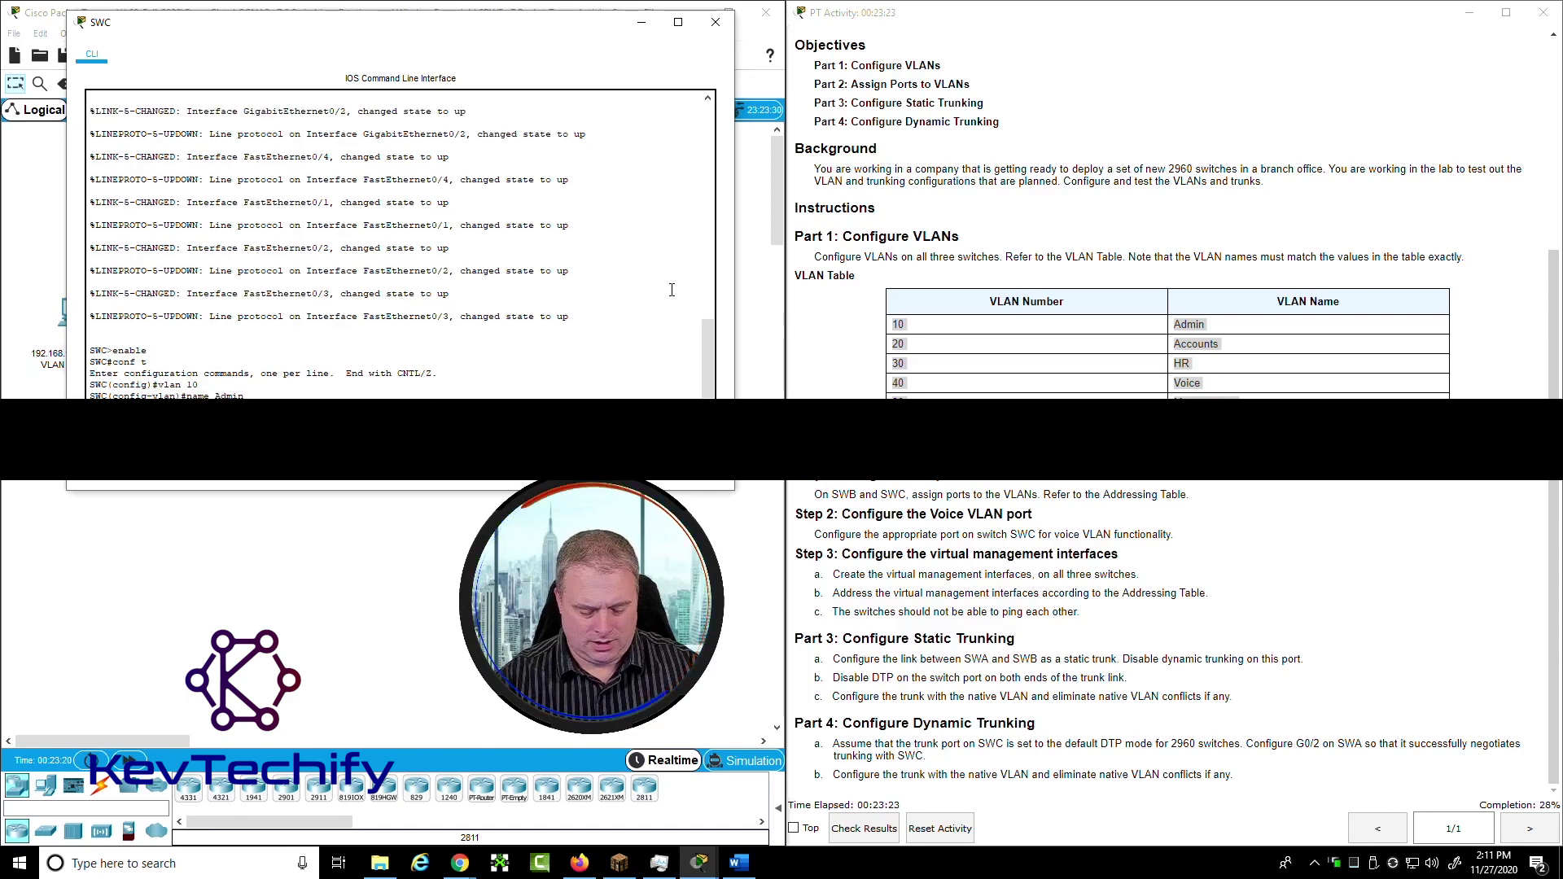
Create VLAN 20 named Accounts and VLAN 30 named HR on SWC
type("vlan 20")
key("Return")
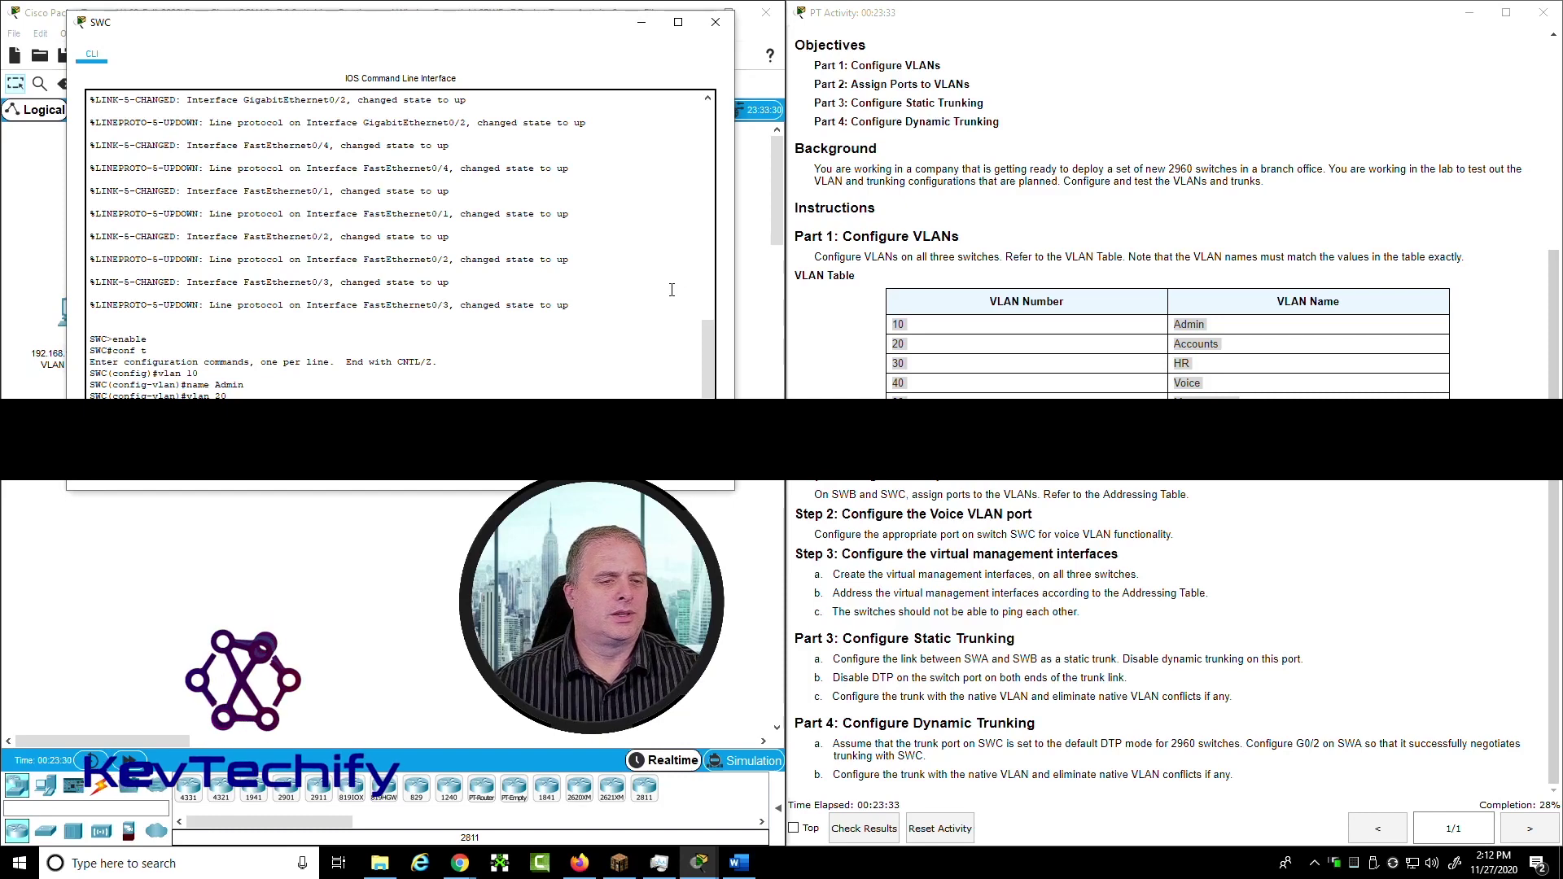
key("Return")
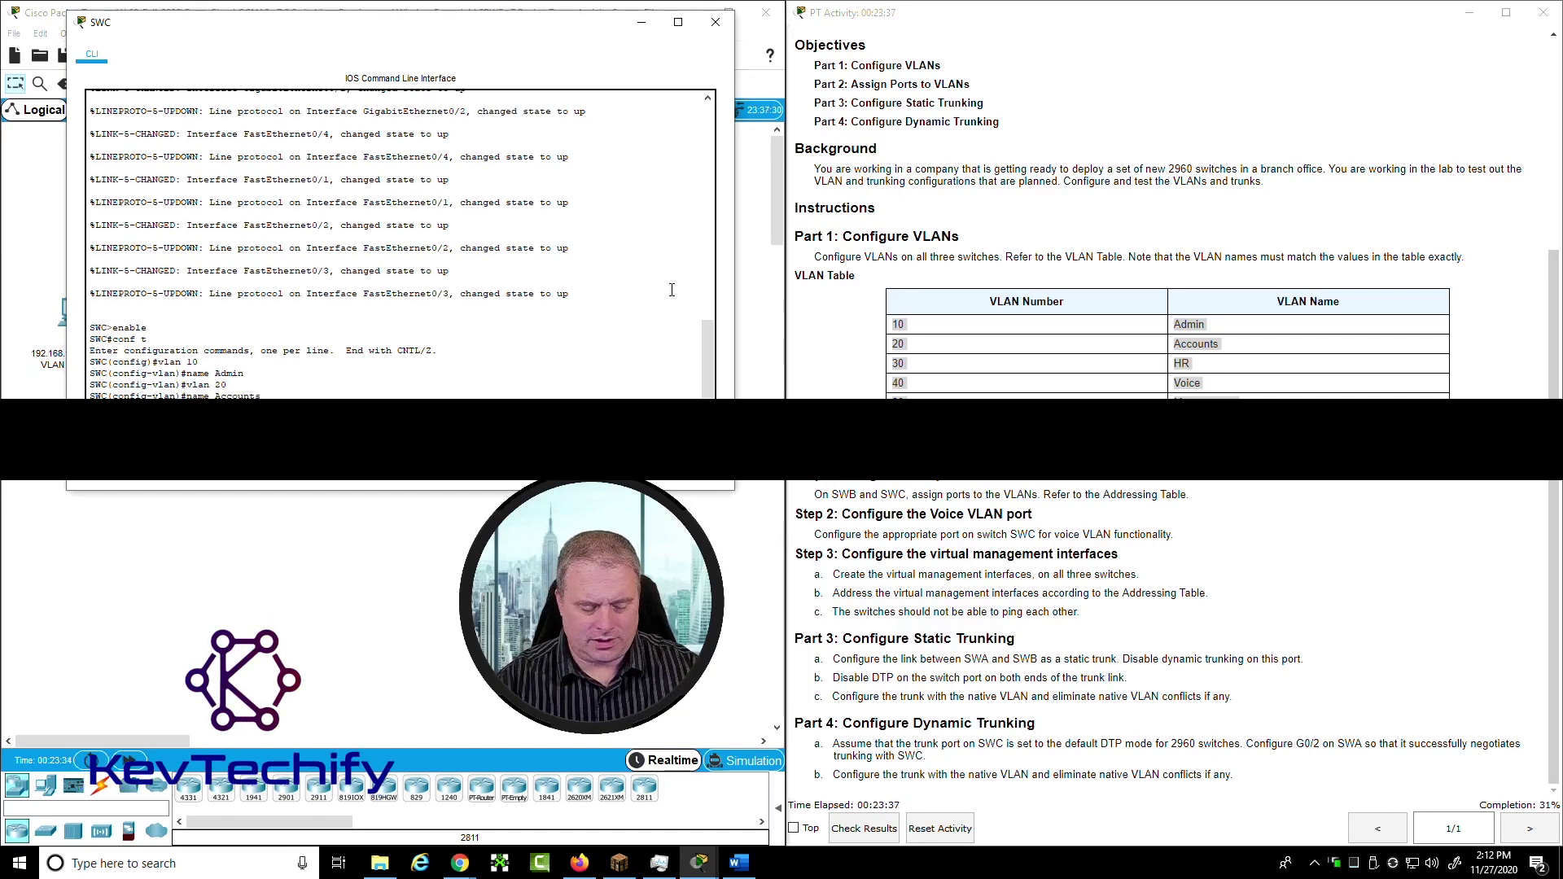
key("Return")
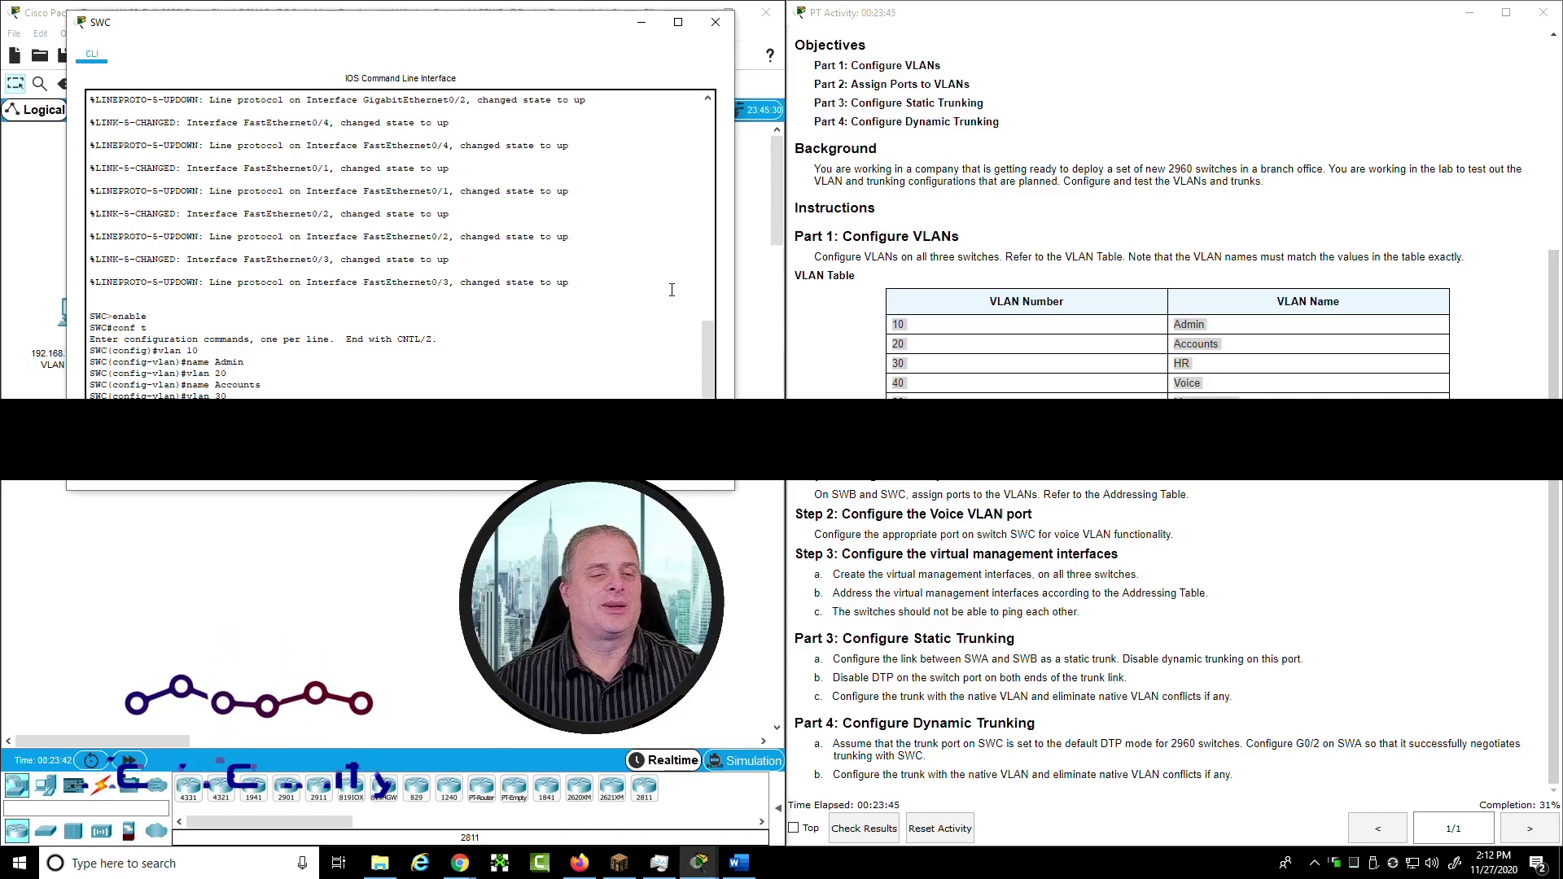
key("Return")
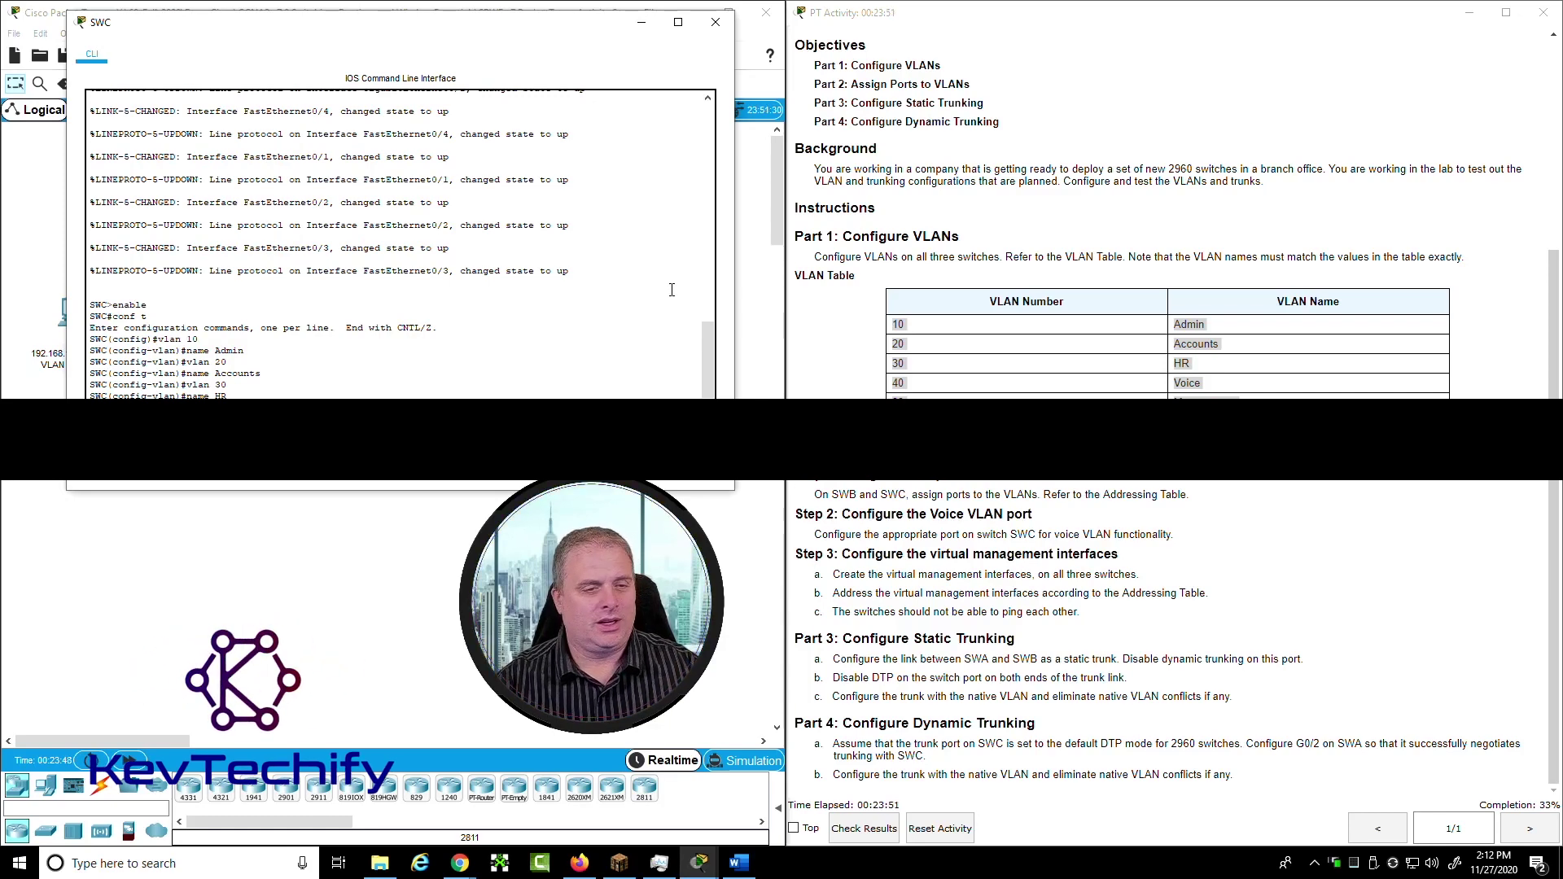
Create VLAN 40 named Voice and VLAN 99 named Management on SWC
key("Return")
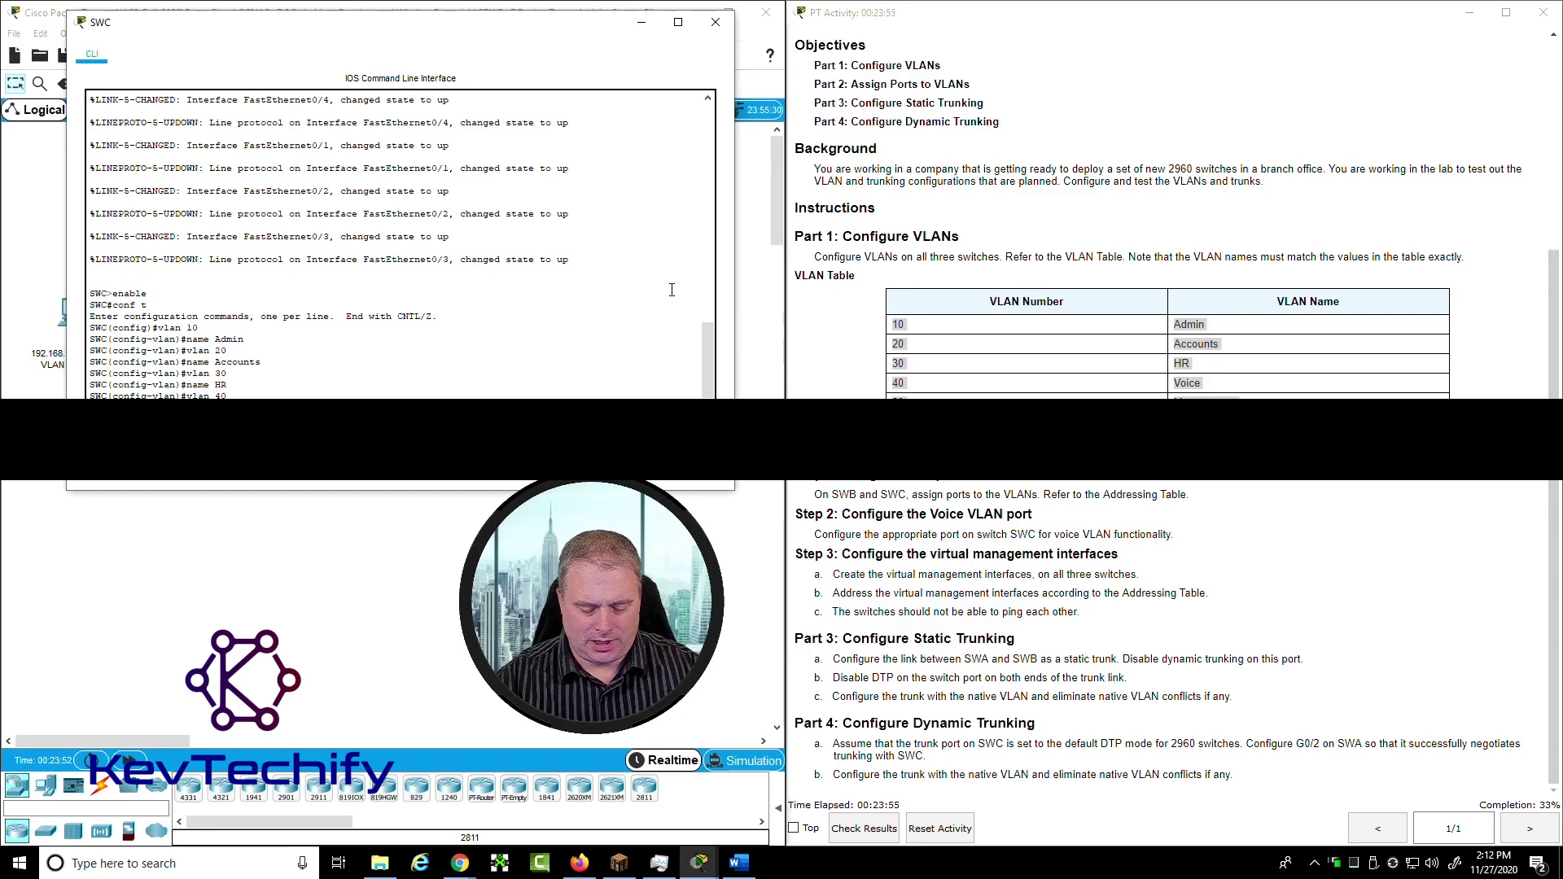
key("Return")
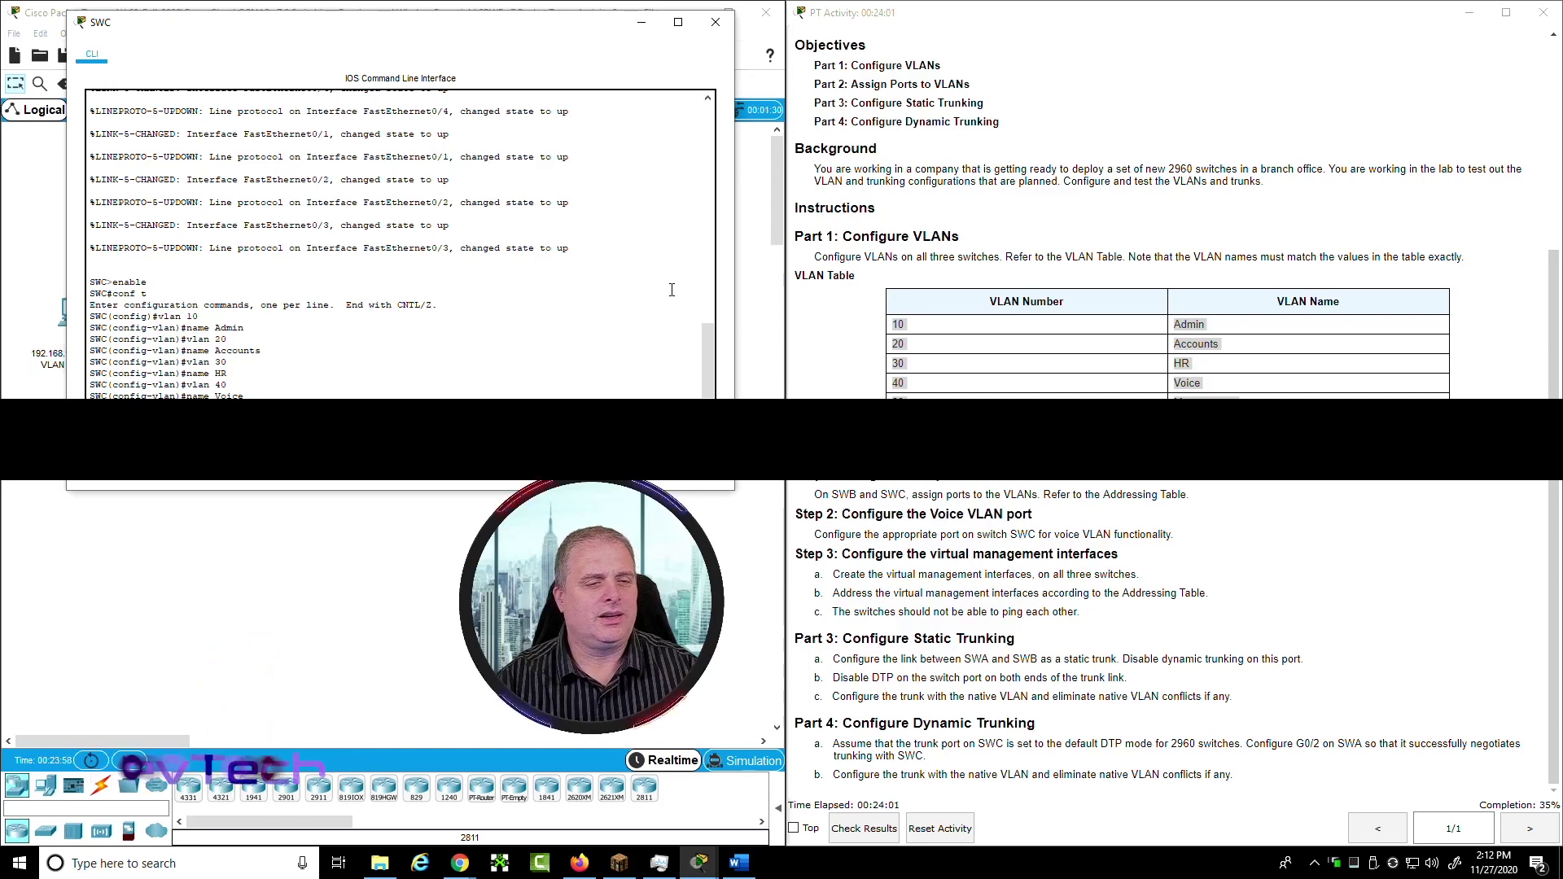
key("Return")
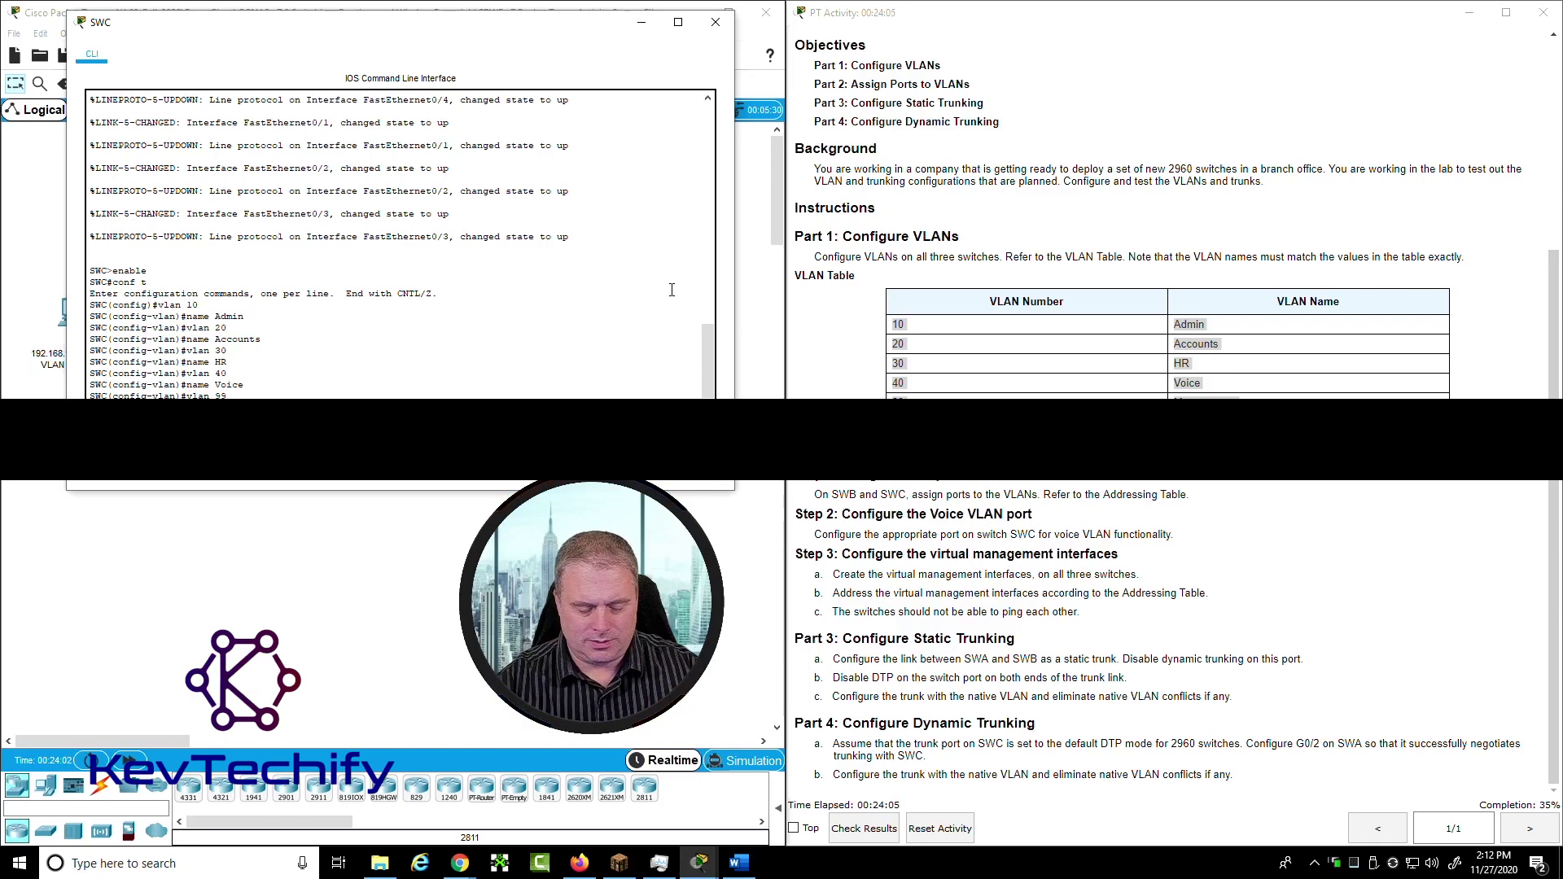
type("name Management")
key("Return")
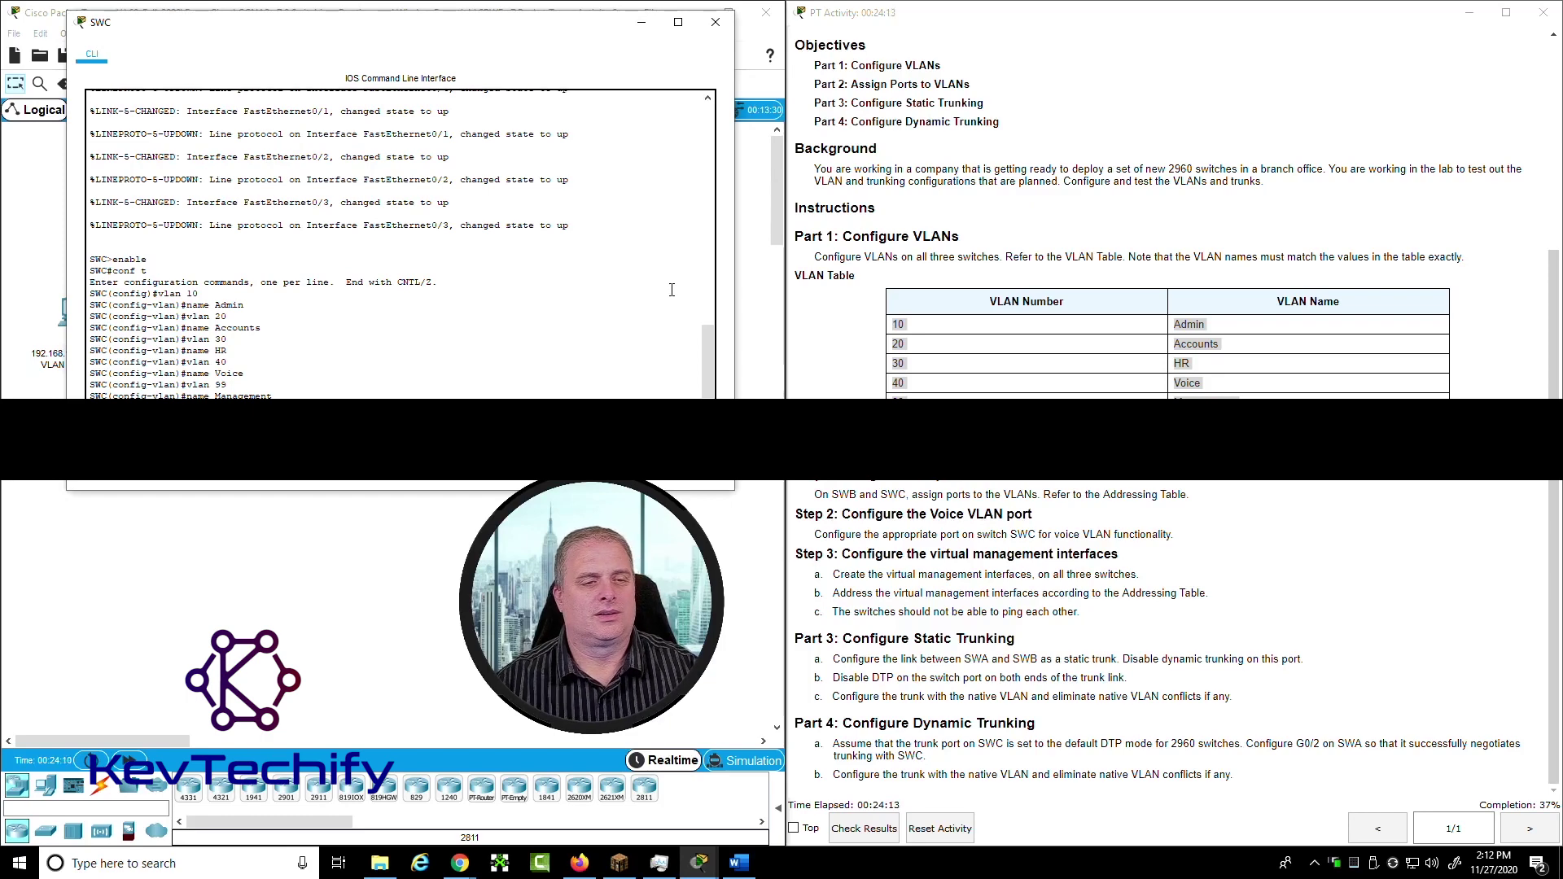
Create VLAN 100 named Native on SWC and exit back to privileged EXEC mode
type("vlan 100")
key("Return")
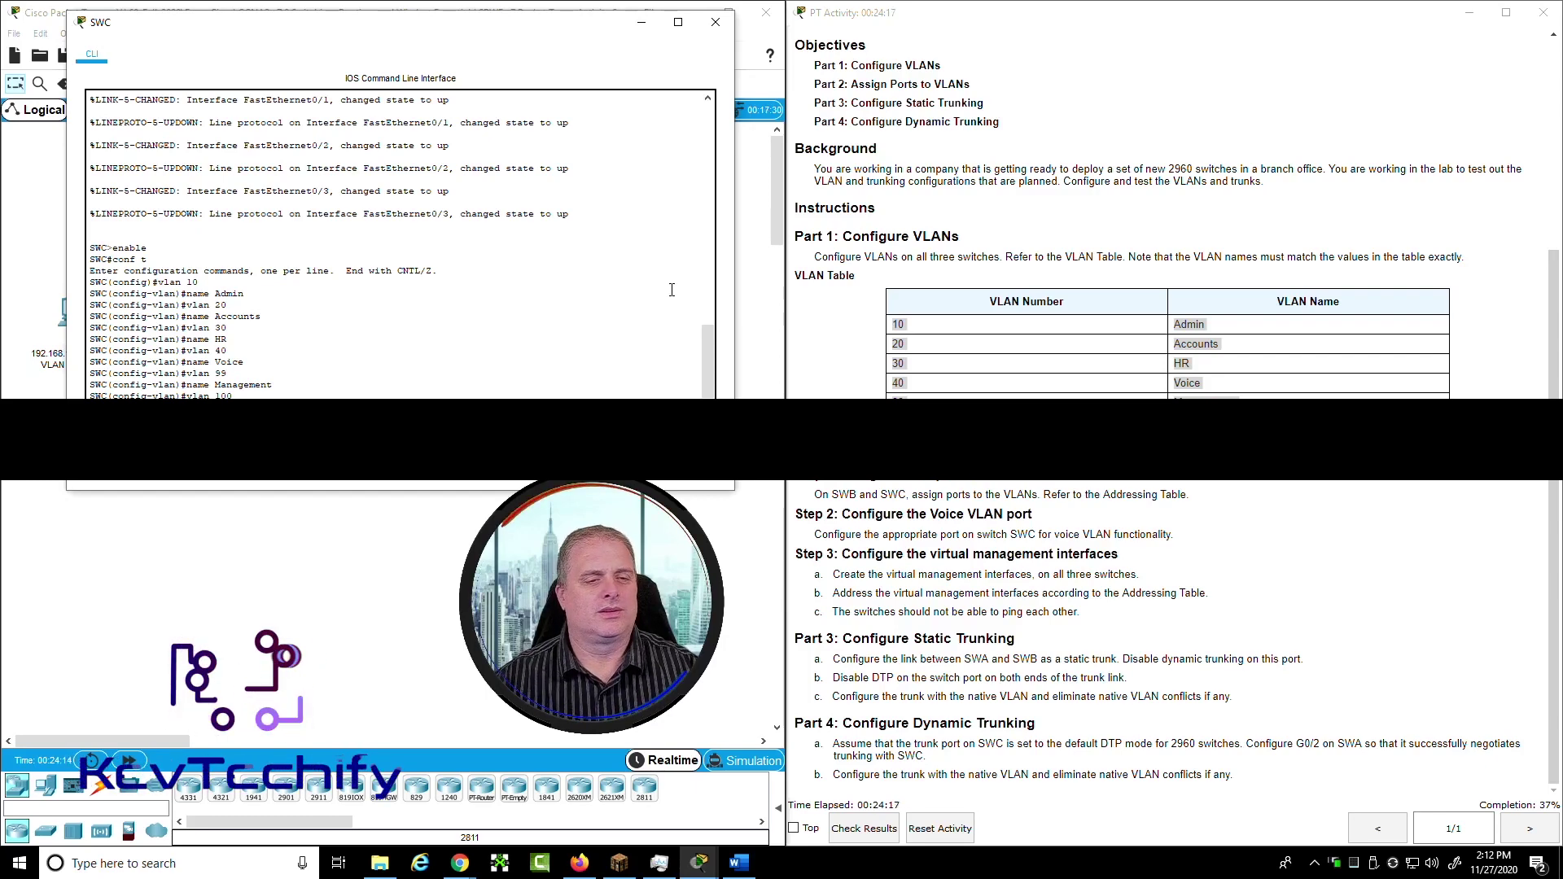
type("name Native")
key("Return")
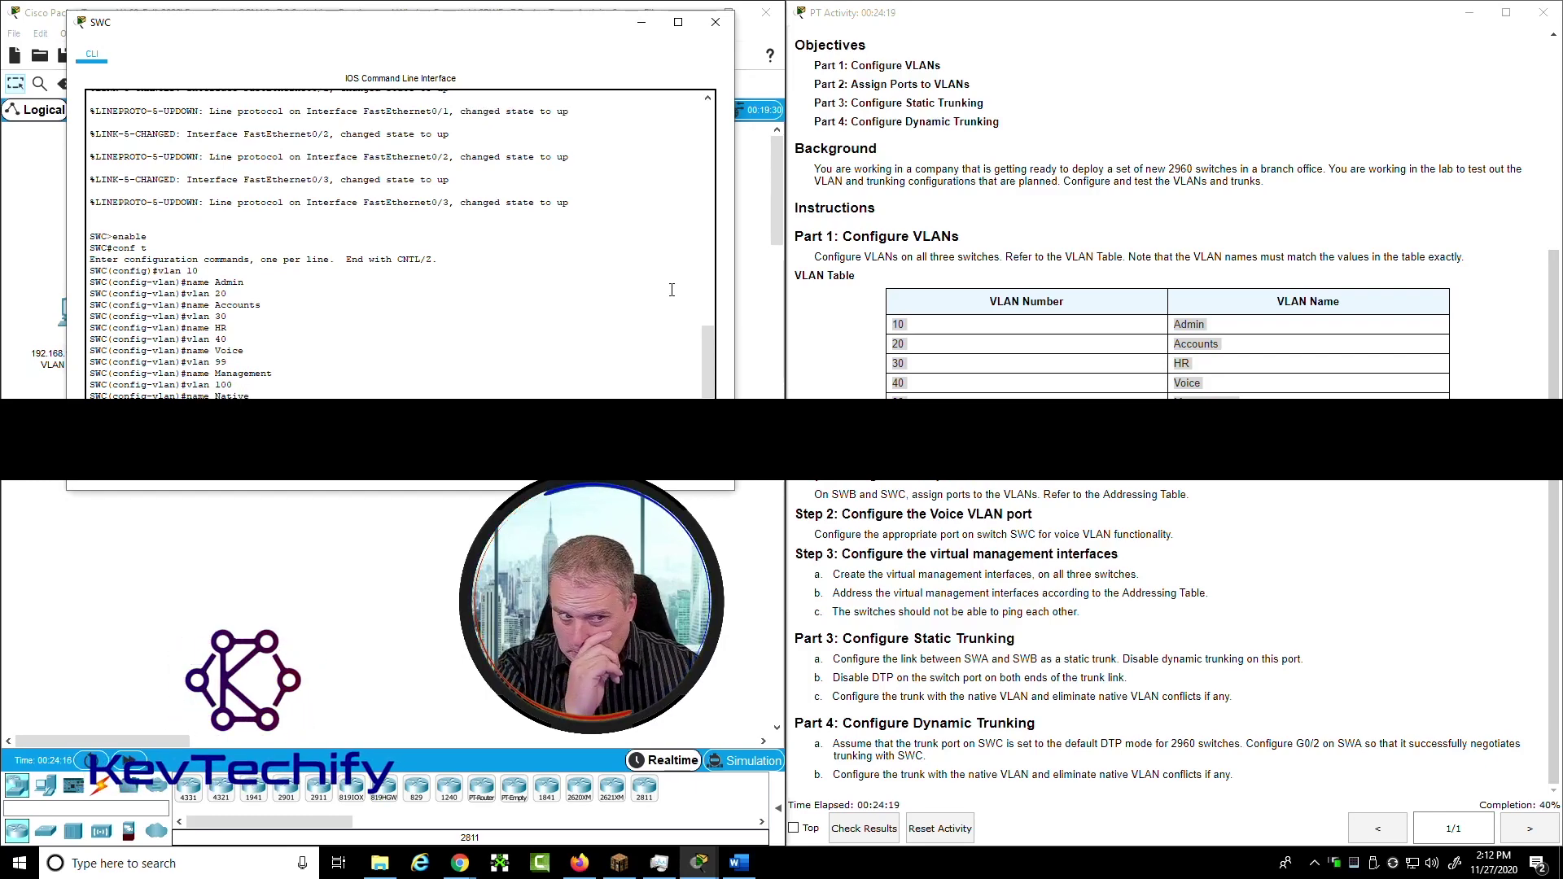
type("exit")
key("Return")
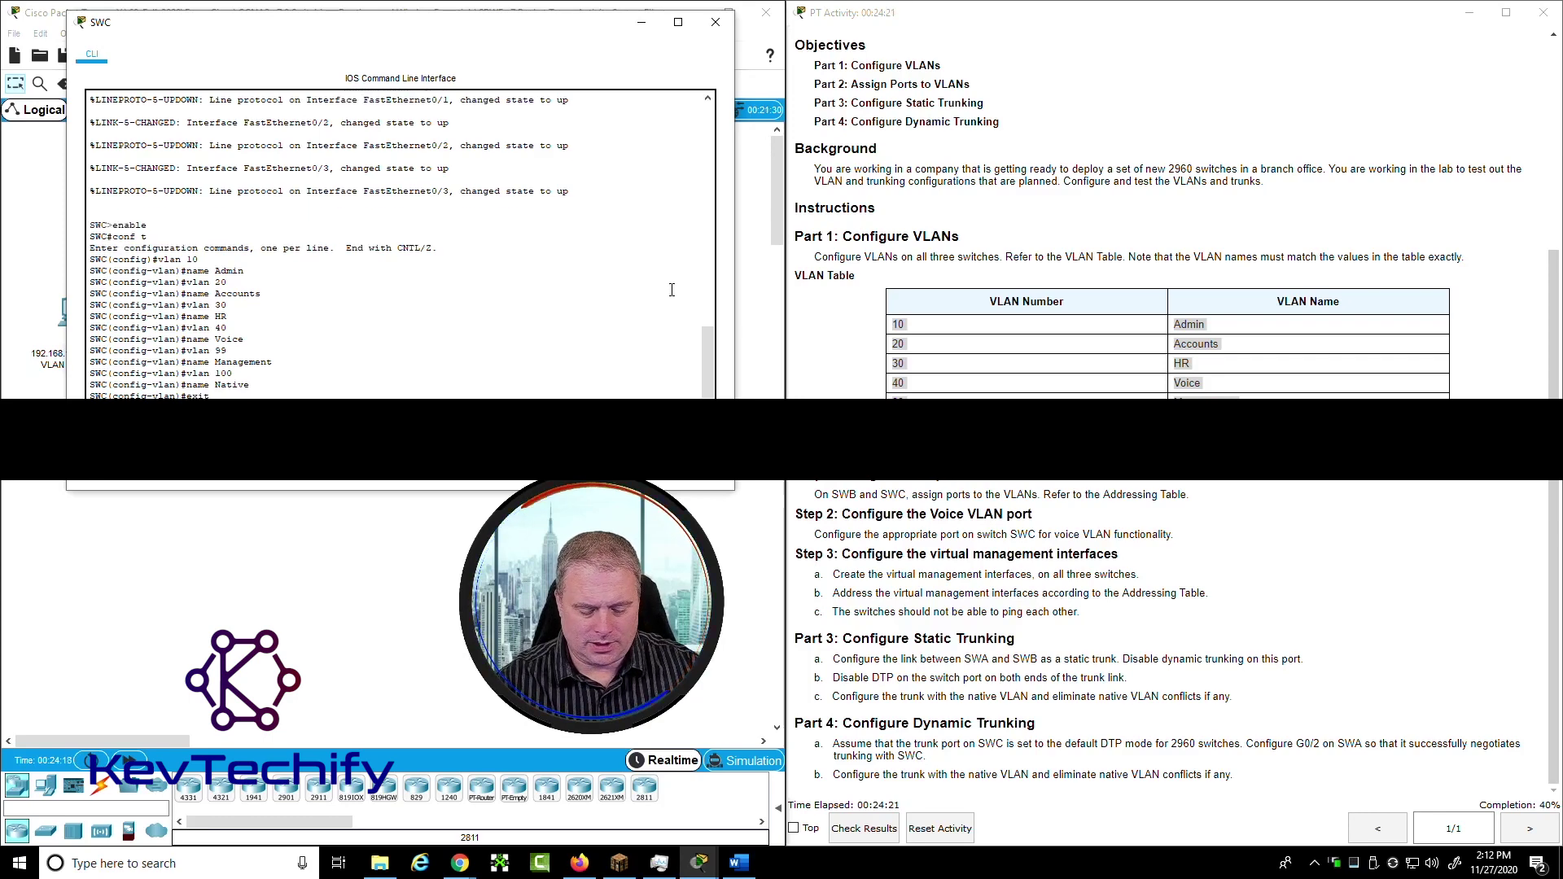
type("exit")
key("Return")
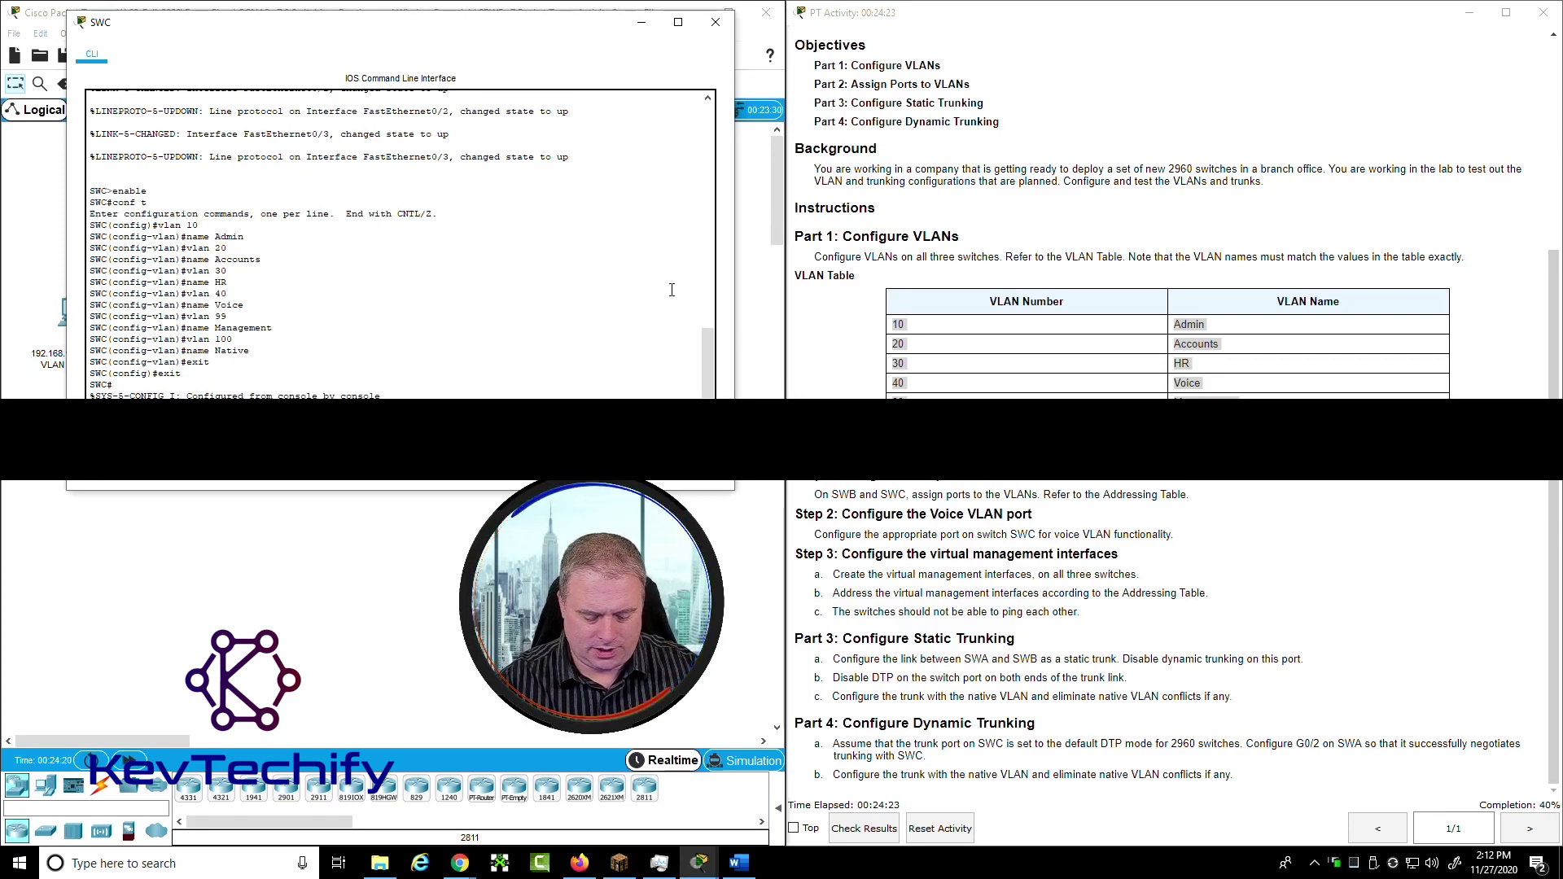
Display SWC's VLAN list and check the entries for VLANs 10 to 100
type("sho vlan")
key("Return")
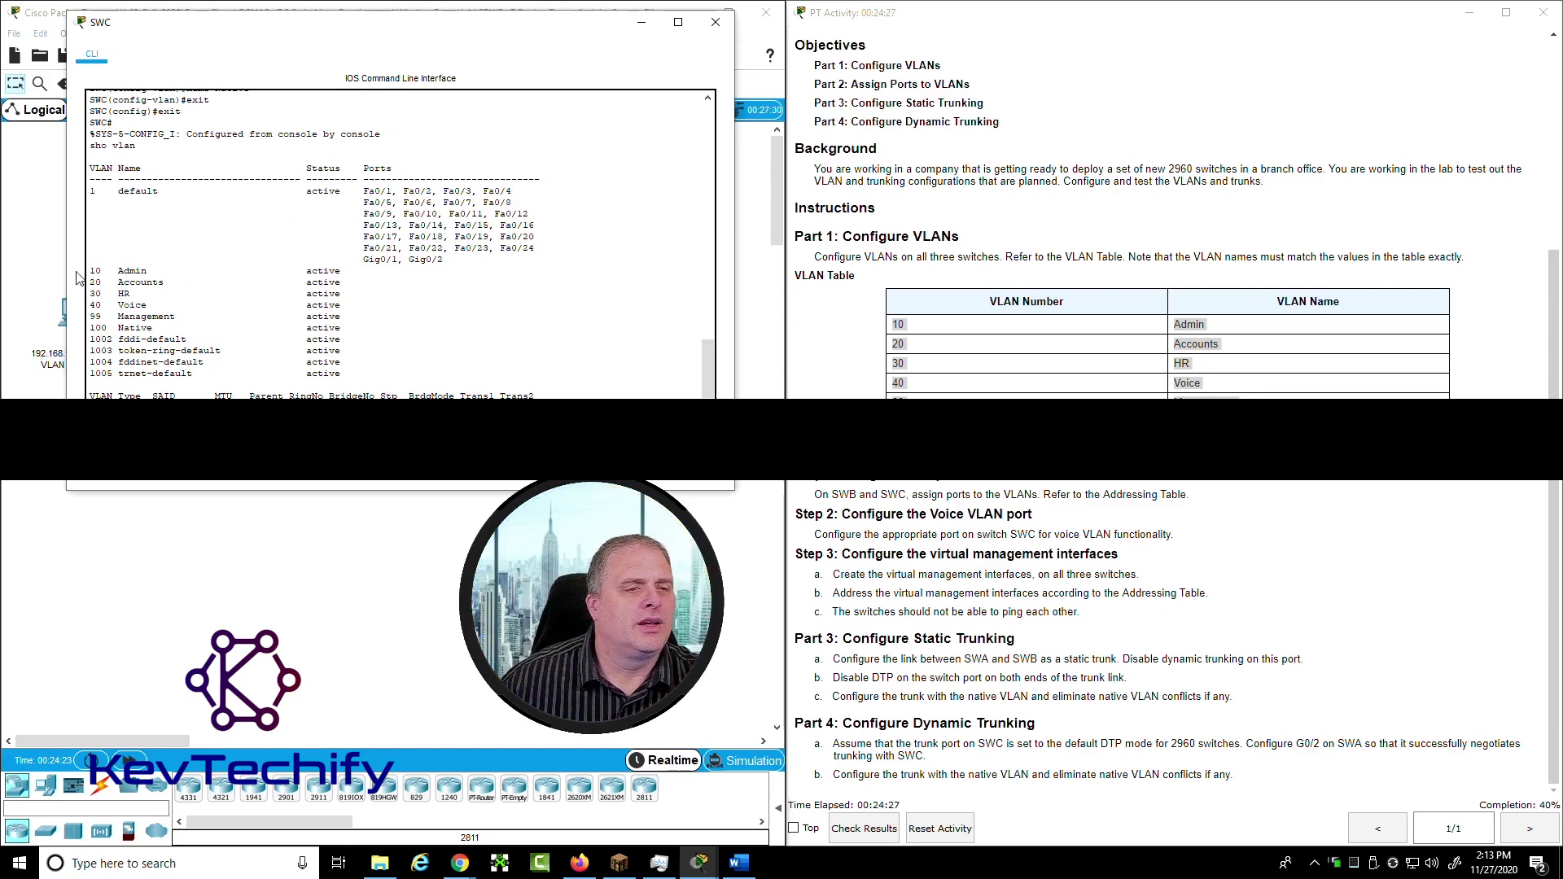
left_click_drag(92, 272, 87, 341)
scroll(490, 335, "down", 7)
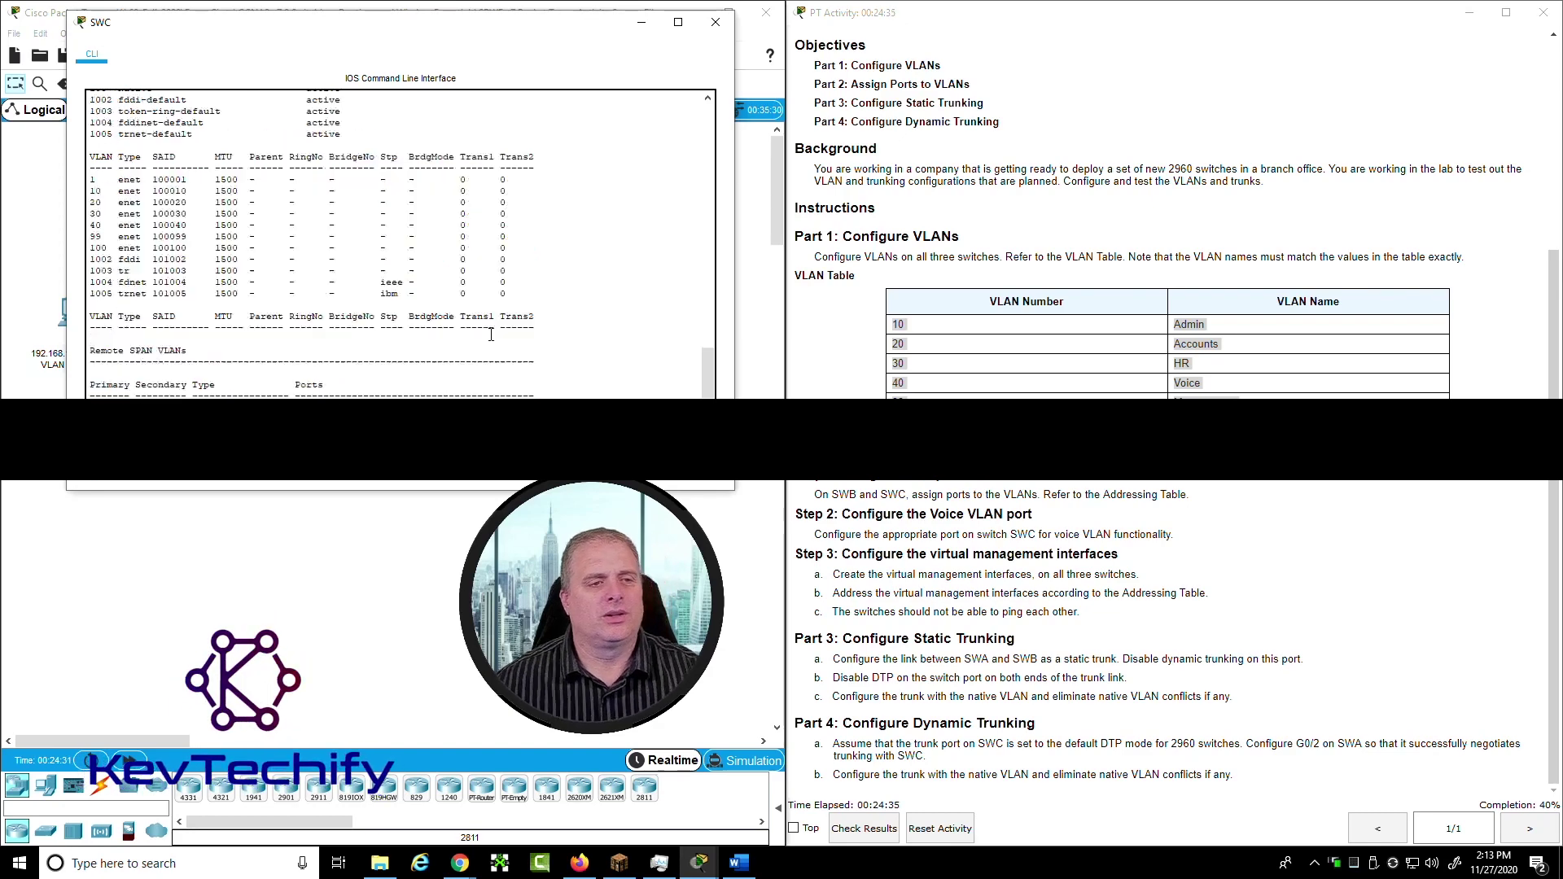
Look up PC1's switchport and VLAN assignment in the activity's Addressing Table
left_click(1172, 440)
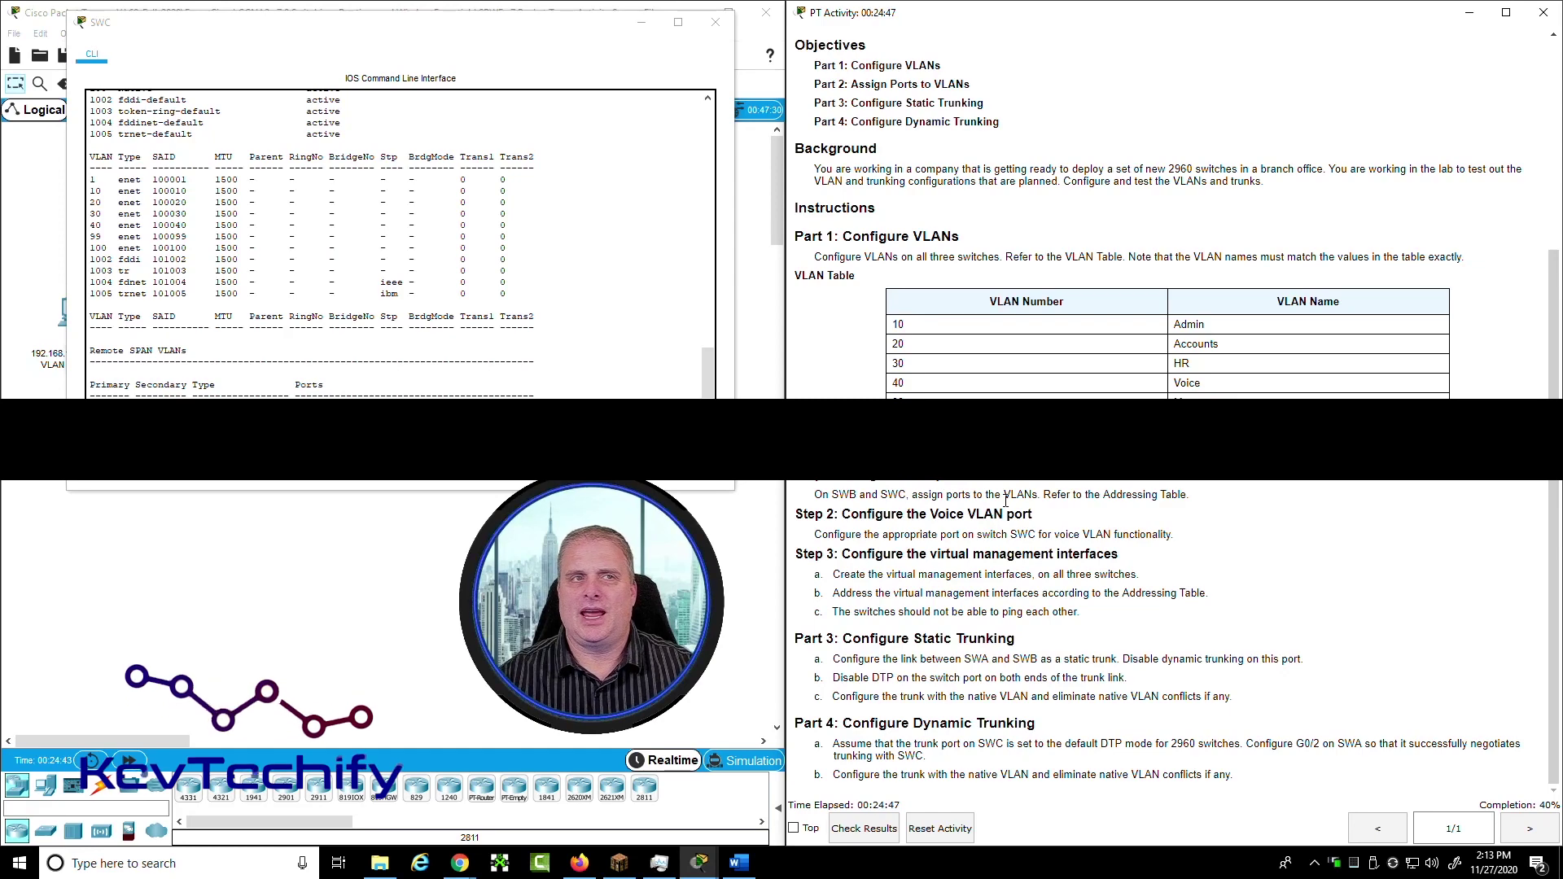
scroll(1006, 500, "up", 4)
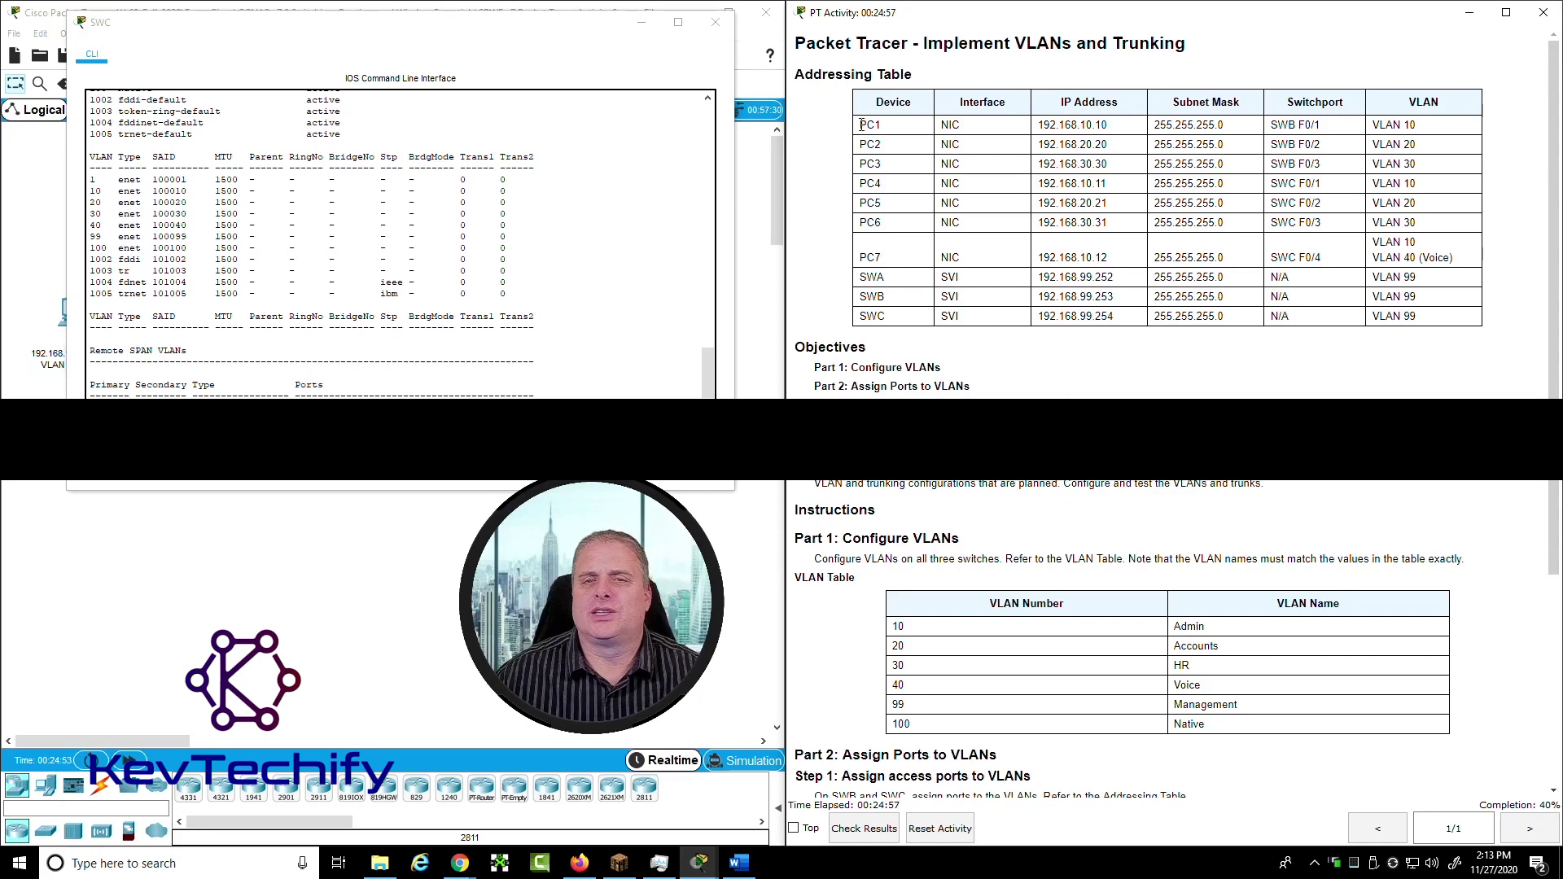
left_click_drag(861, 125, 1325, 135)
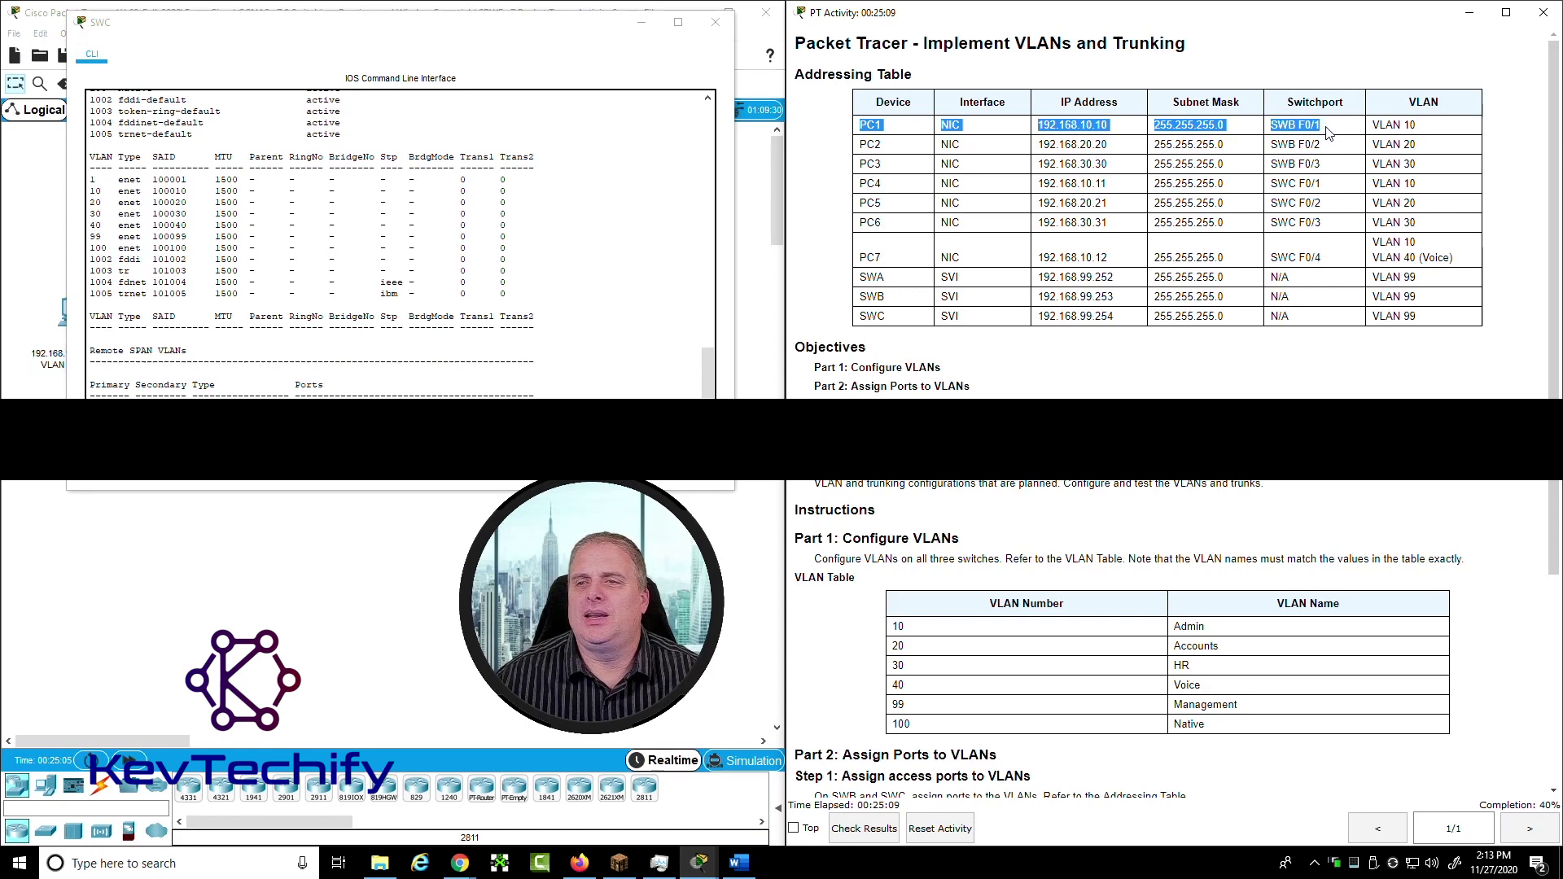
left_click(1419, 136)
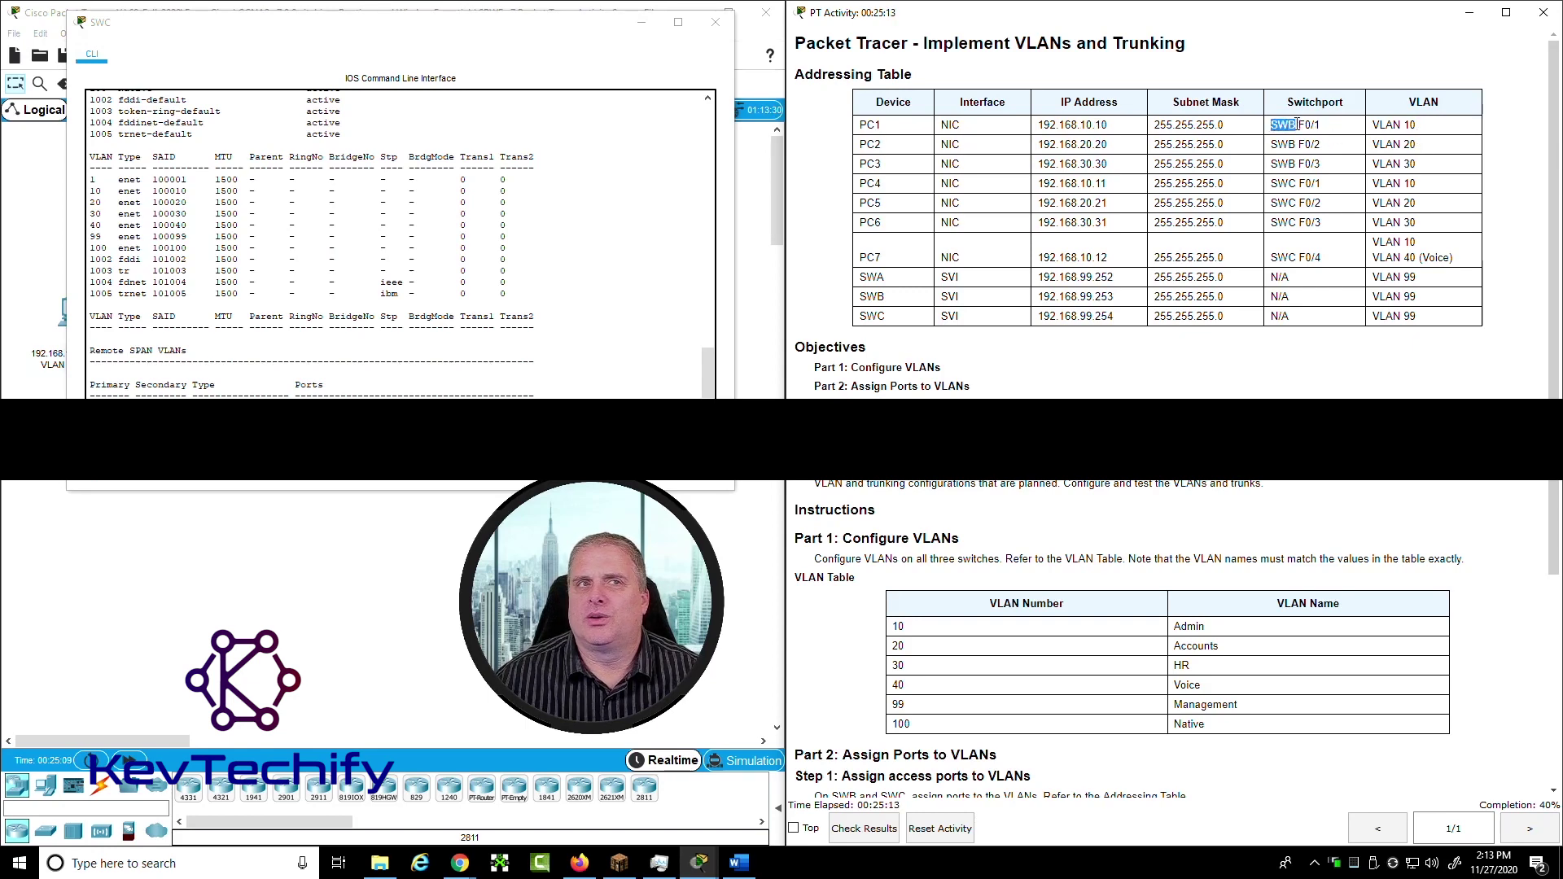
left_click_drag(1345, 130, 1418, 130)
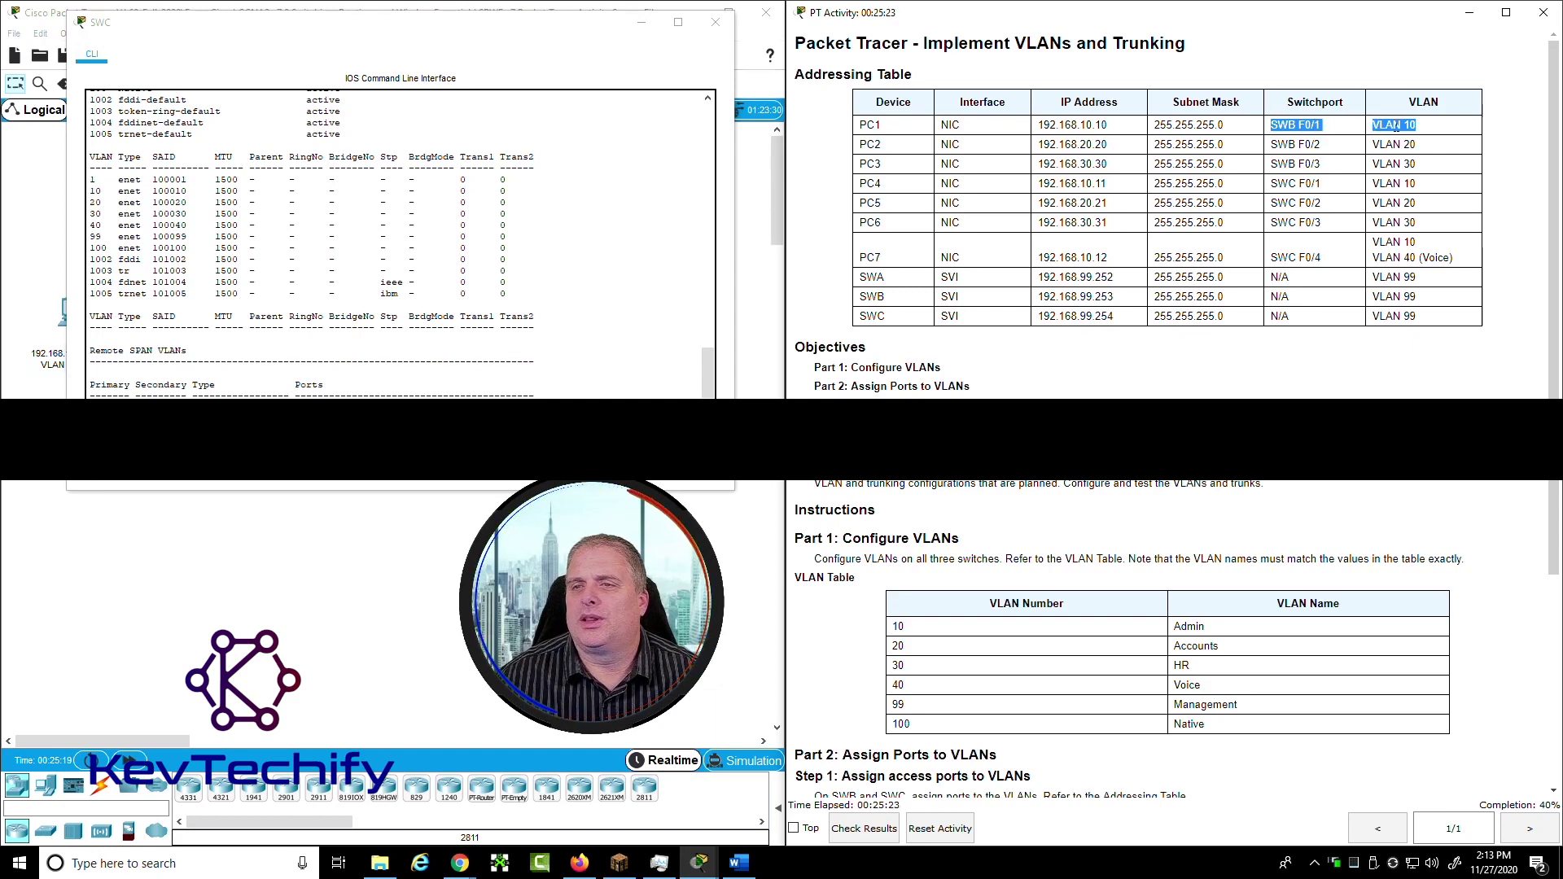
Minimise SWC's console, reopen SWB's console and enter global configuration mode there
left_click(648, 26)
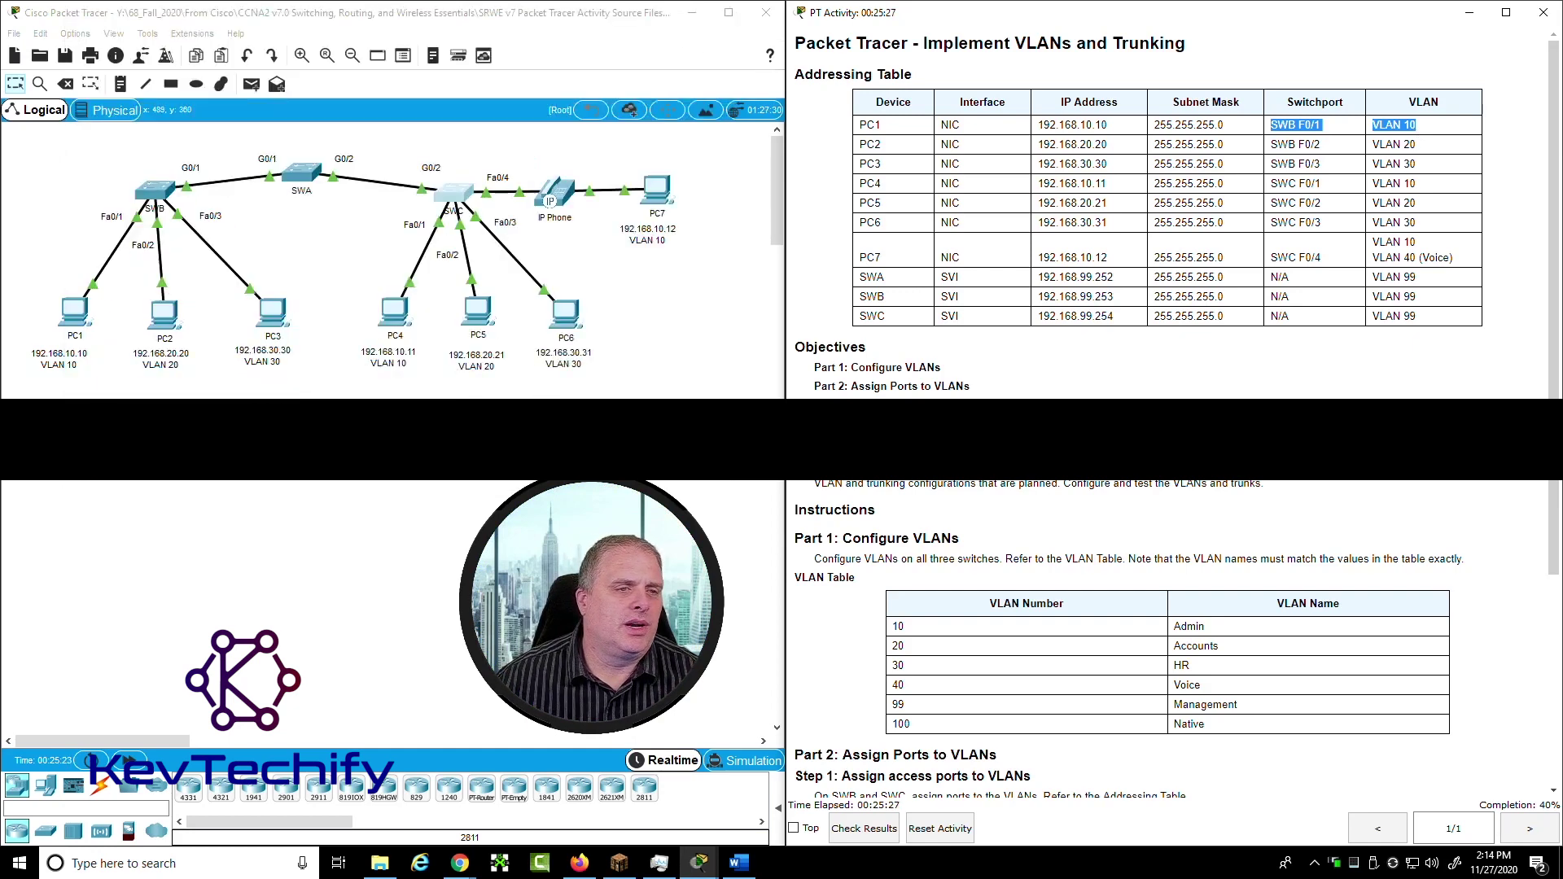
left_click(156, 189)
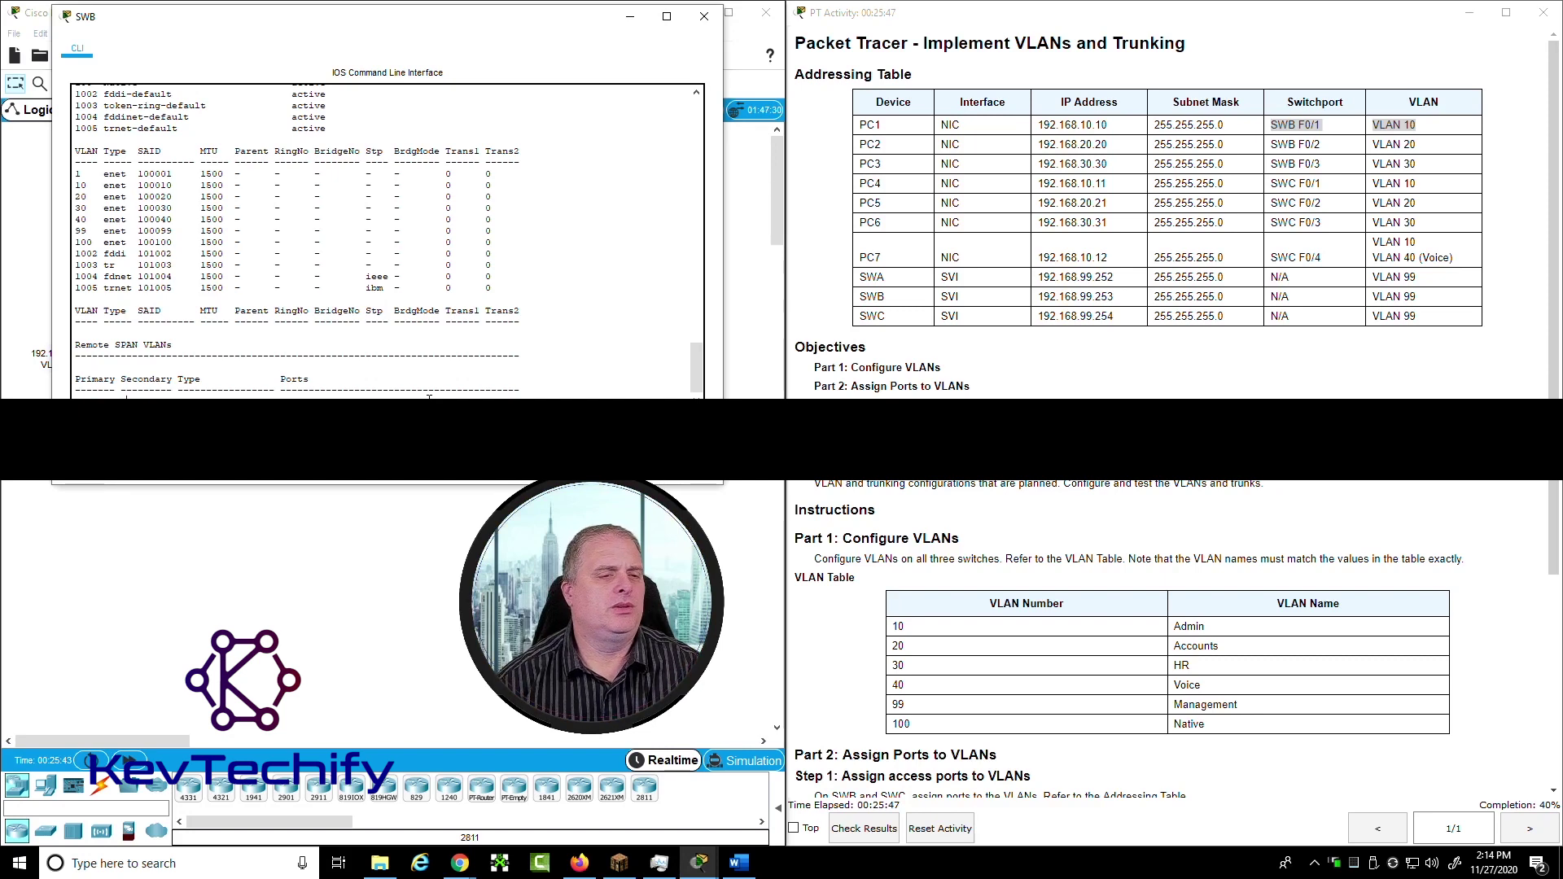
type("conf t")
key("Return")
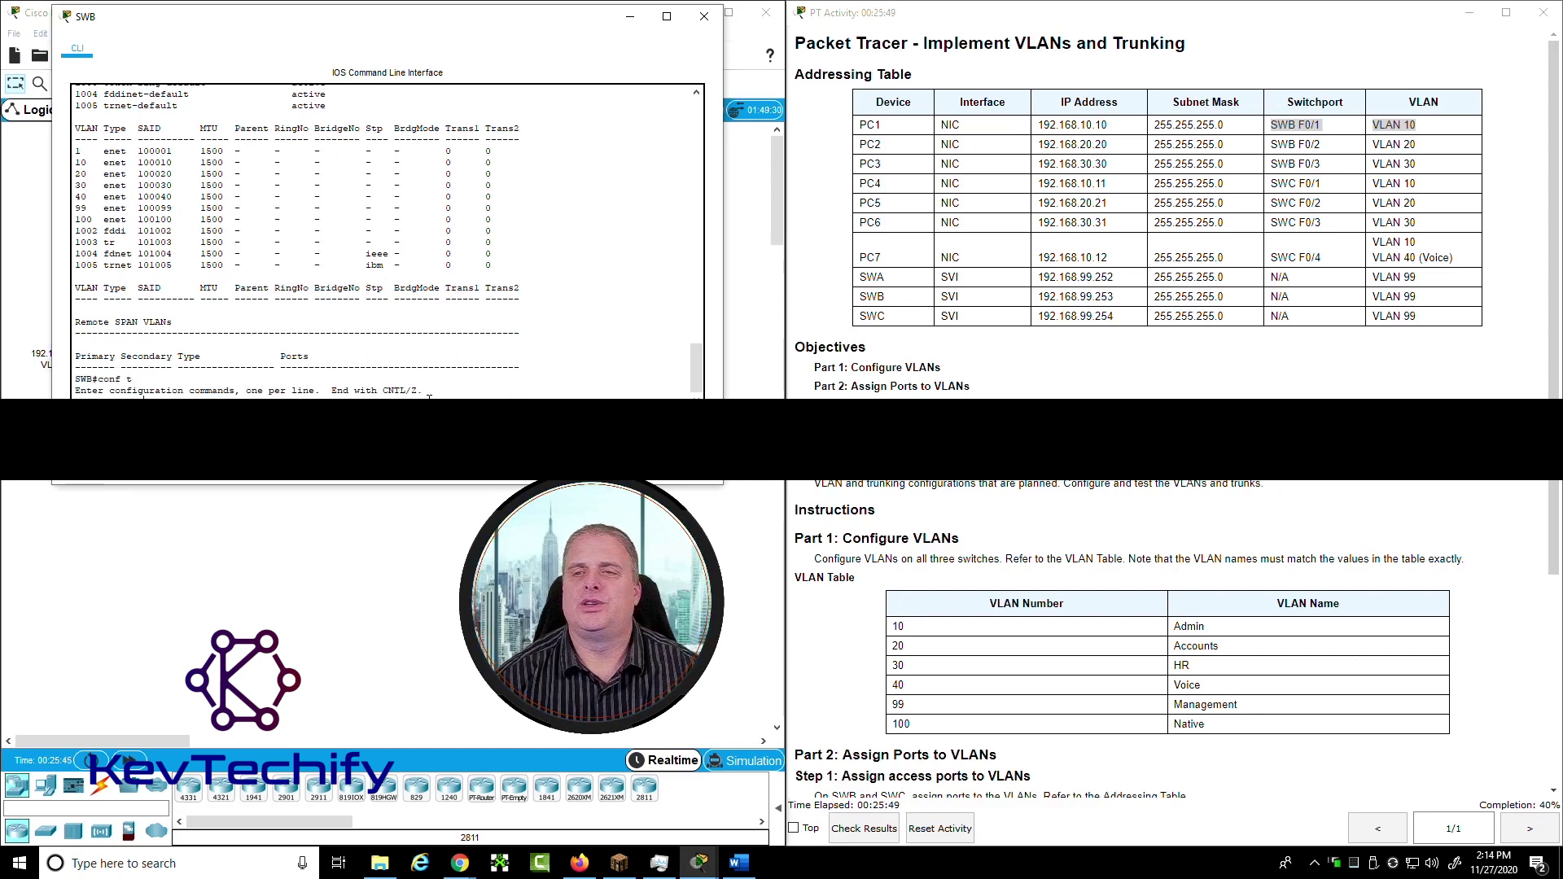
Set SWB's interface Fa0/1, the port for PC1, to switchport access mode
left_click(1278, 128)
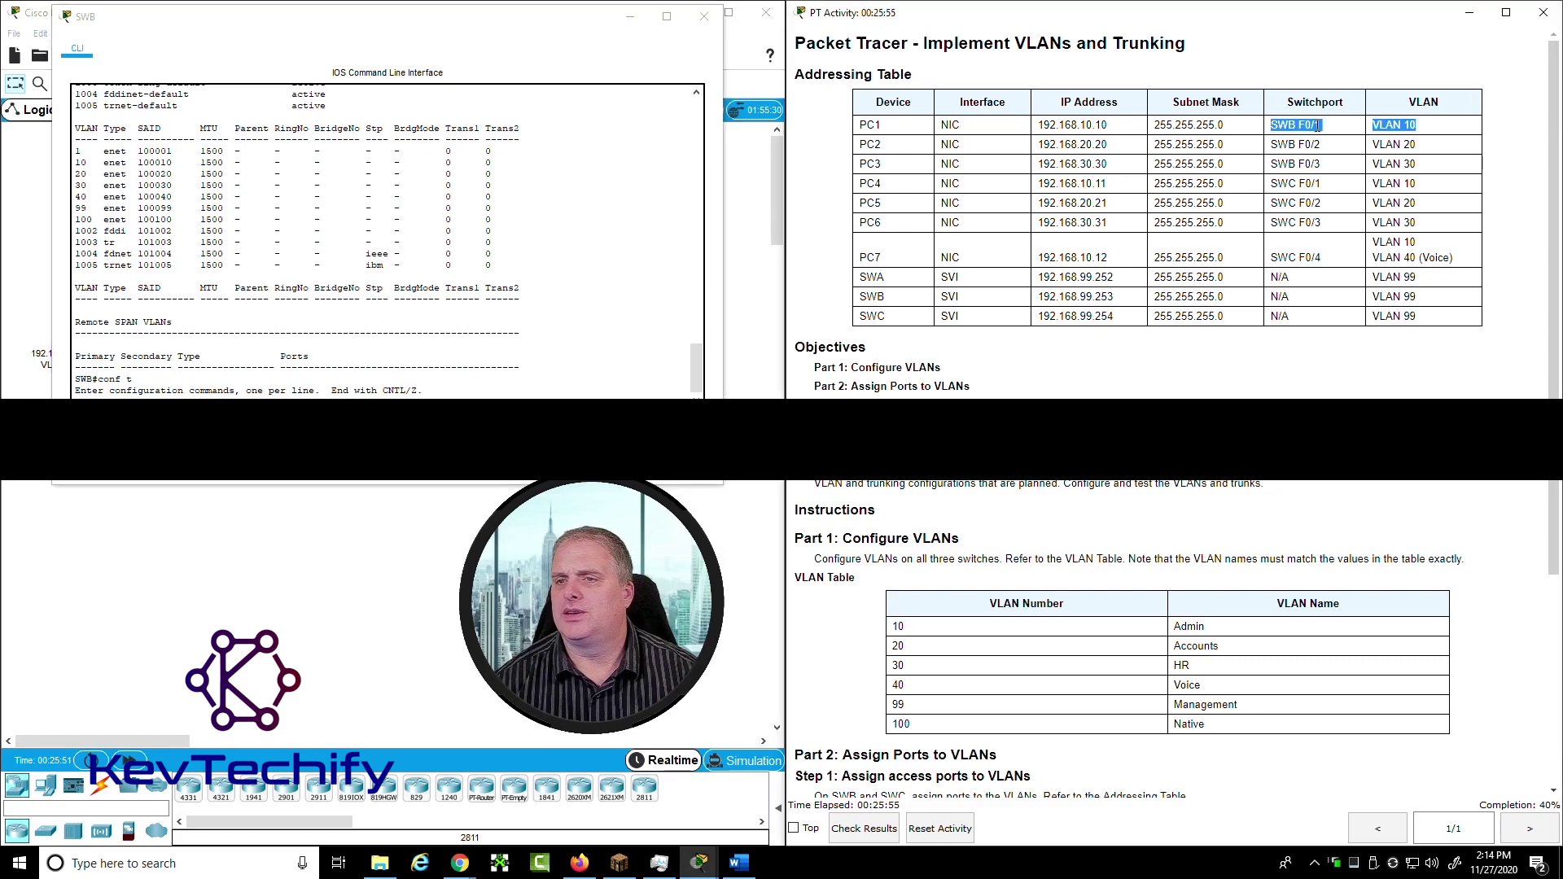
key("alt+Tab")
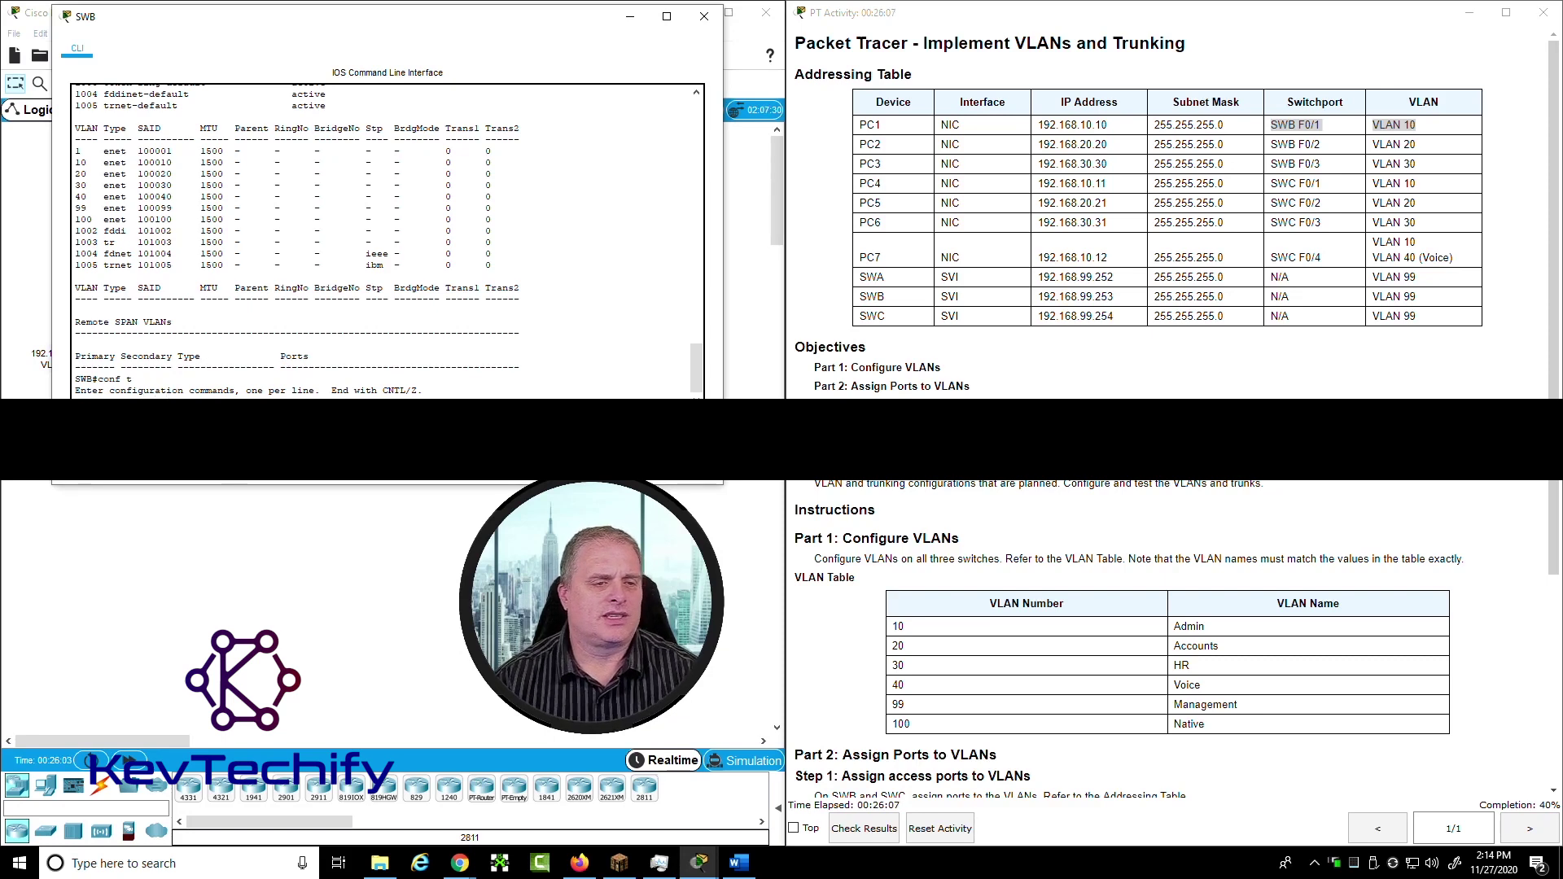
key("Return")
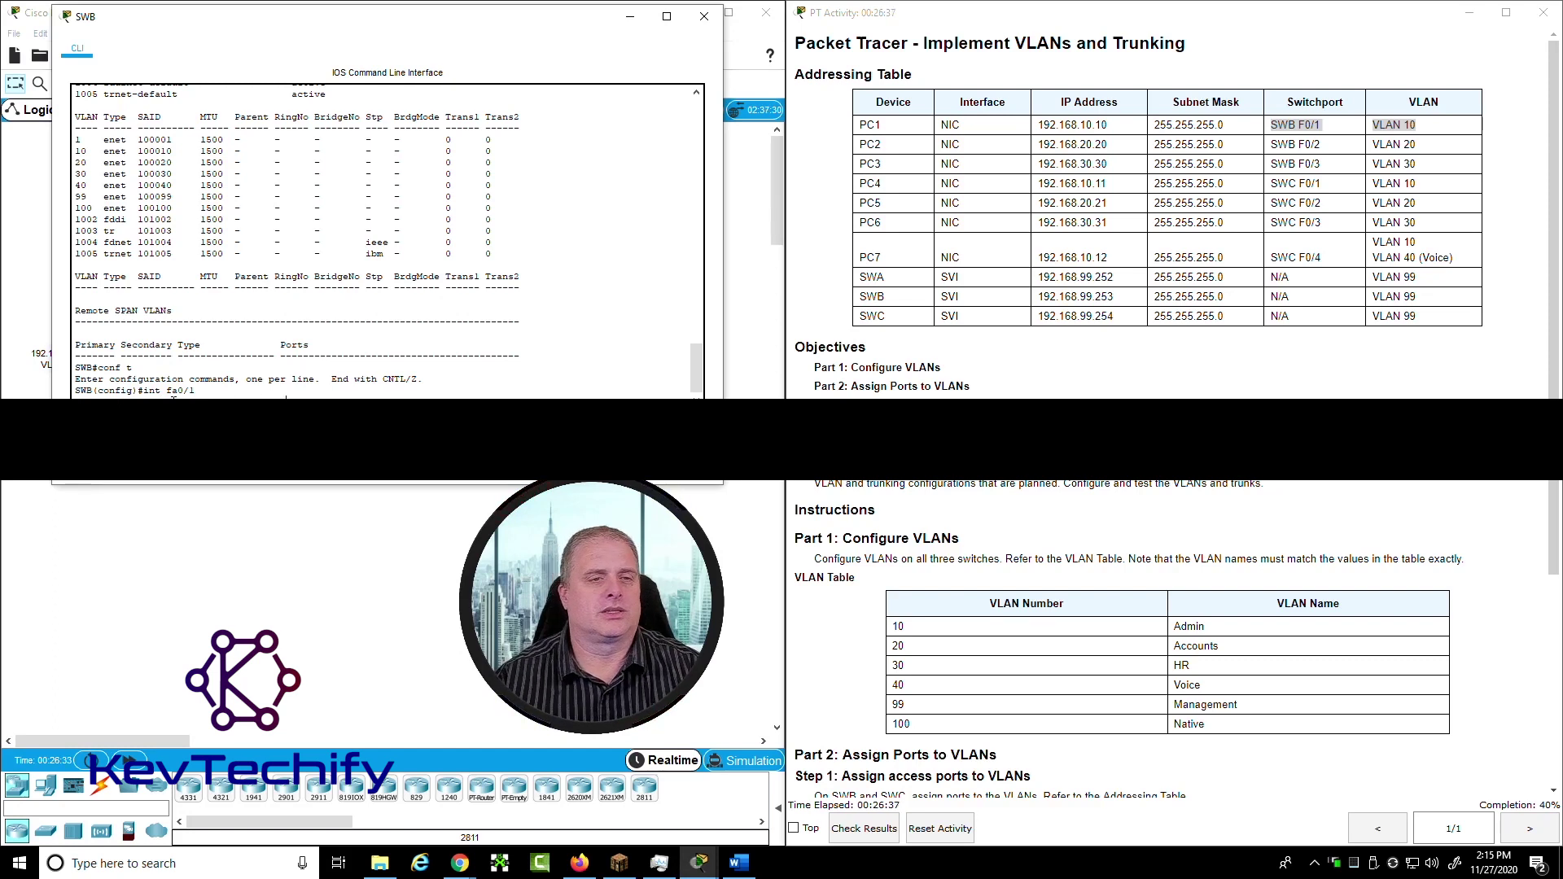
key("Return")
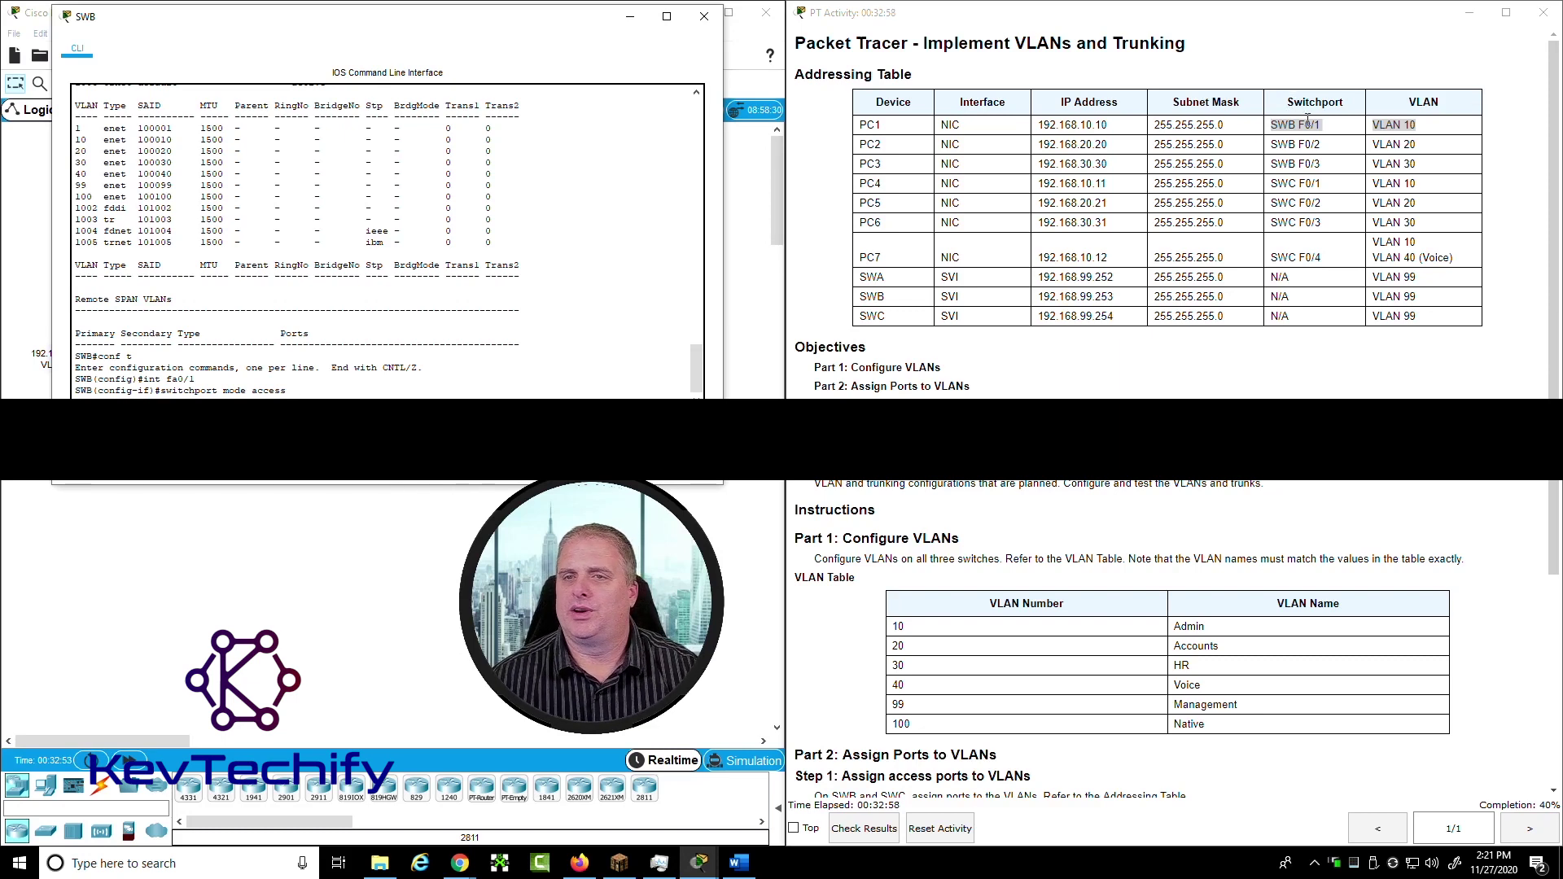
Check PC1's row in the Addressing Table and assign SWB's interface Fa0/1 to access VLAN 10
left_click_drag(1305, 122, 1448, 128)
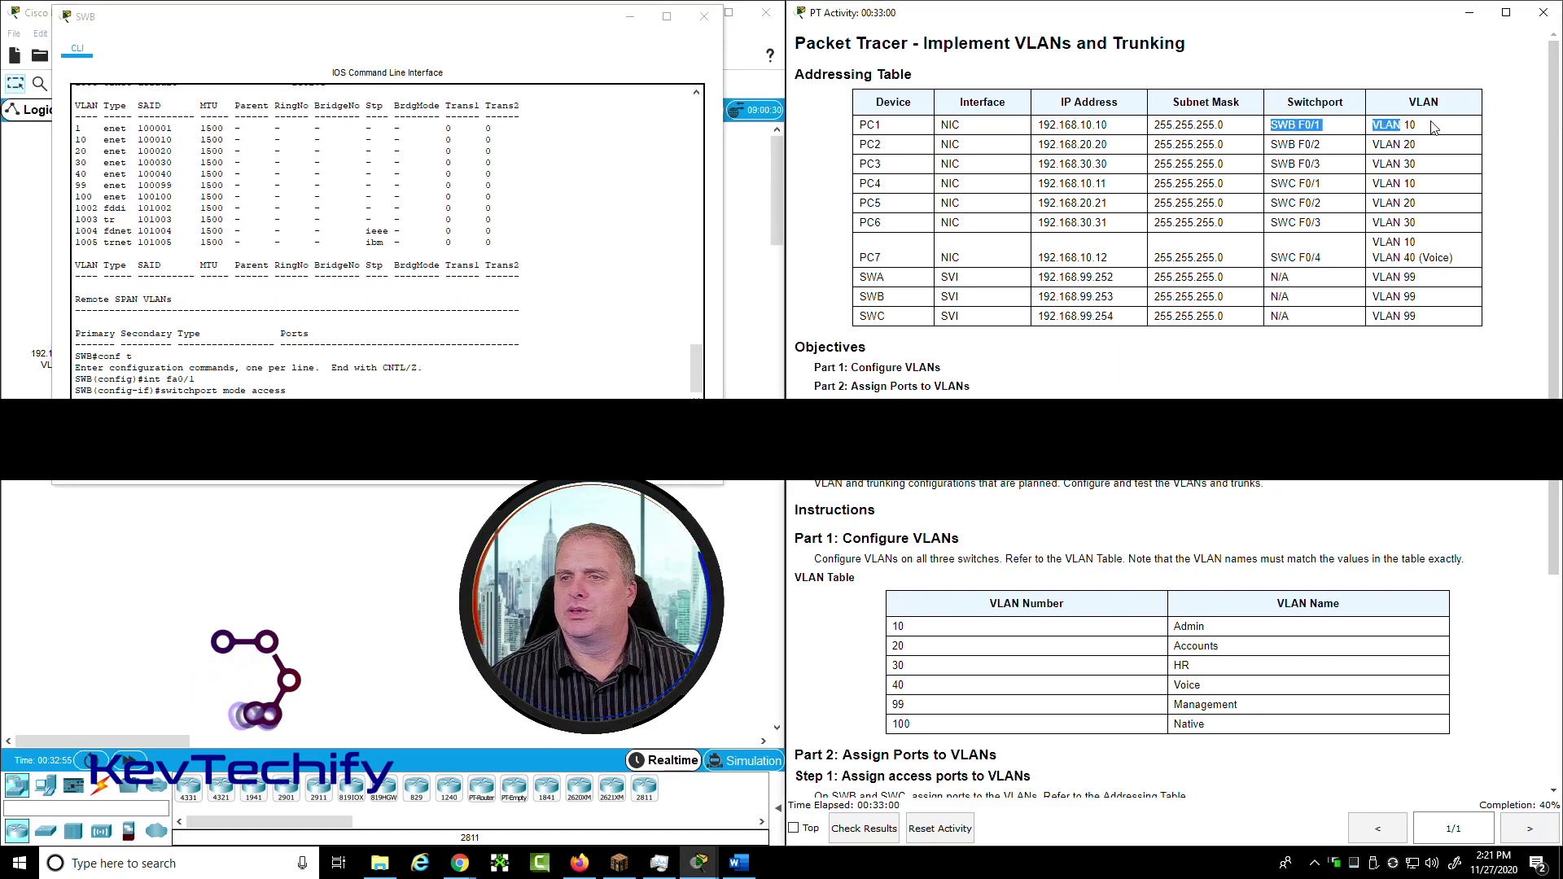
left_click(387, 398)
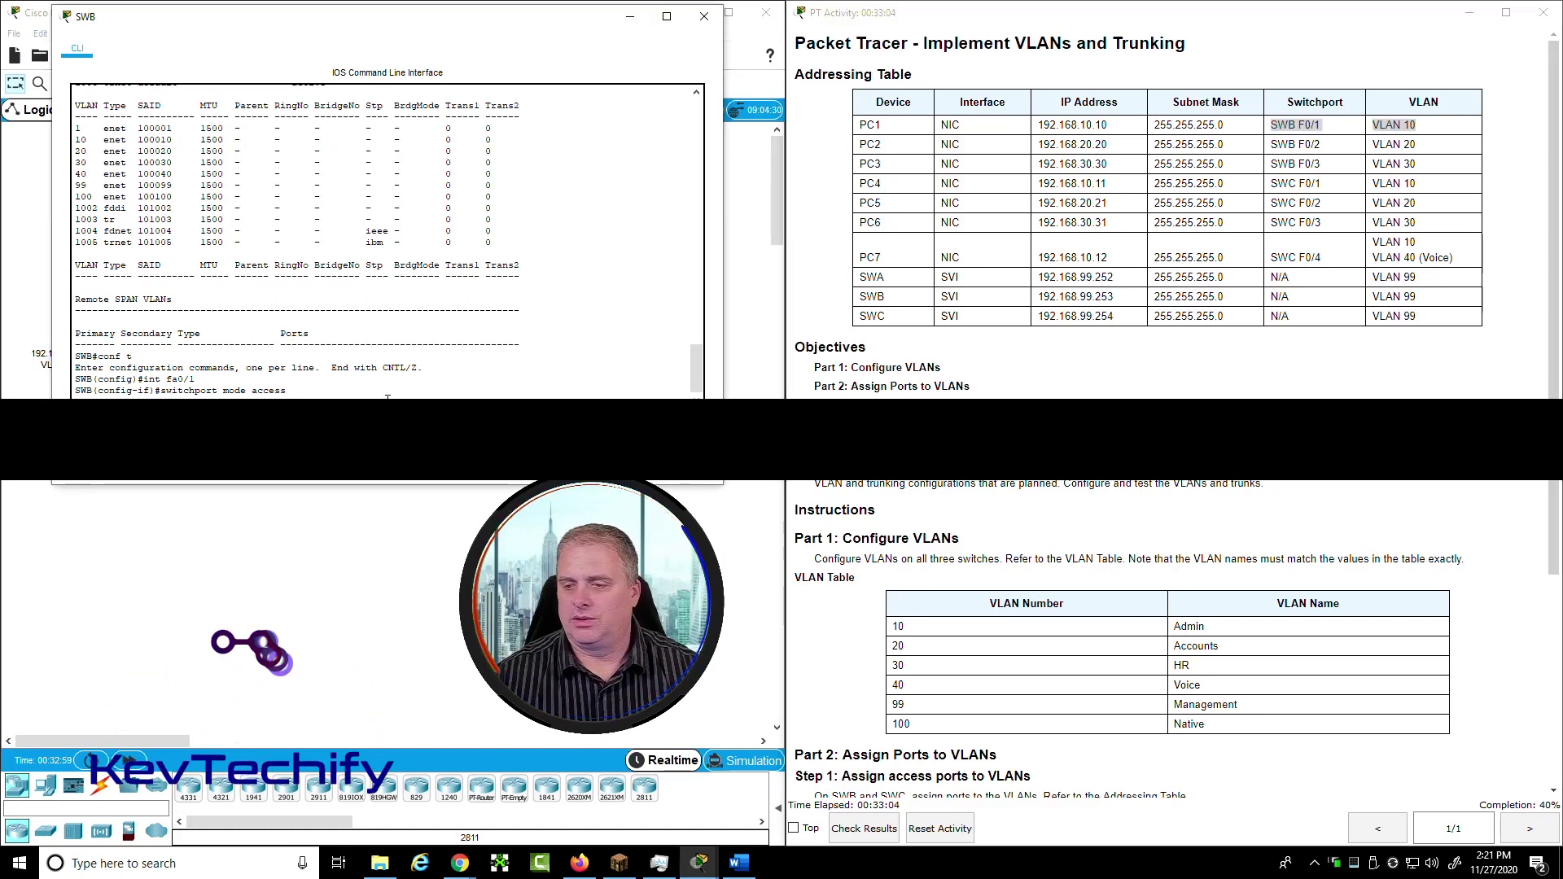
key("Return")
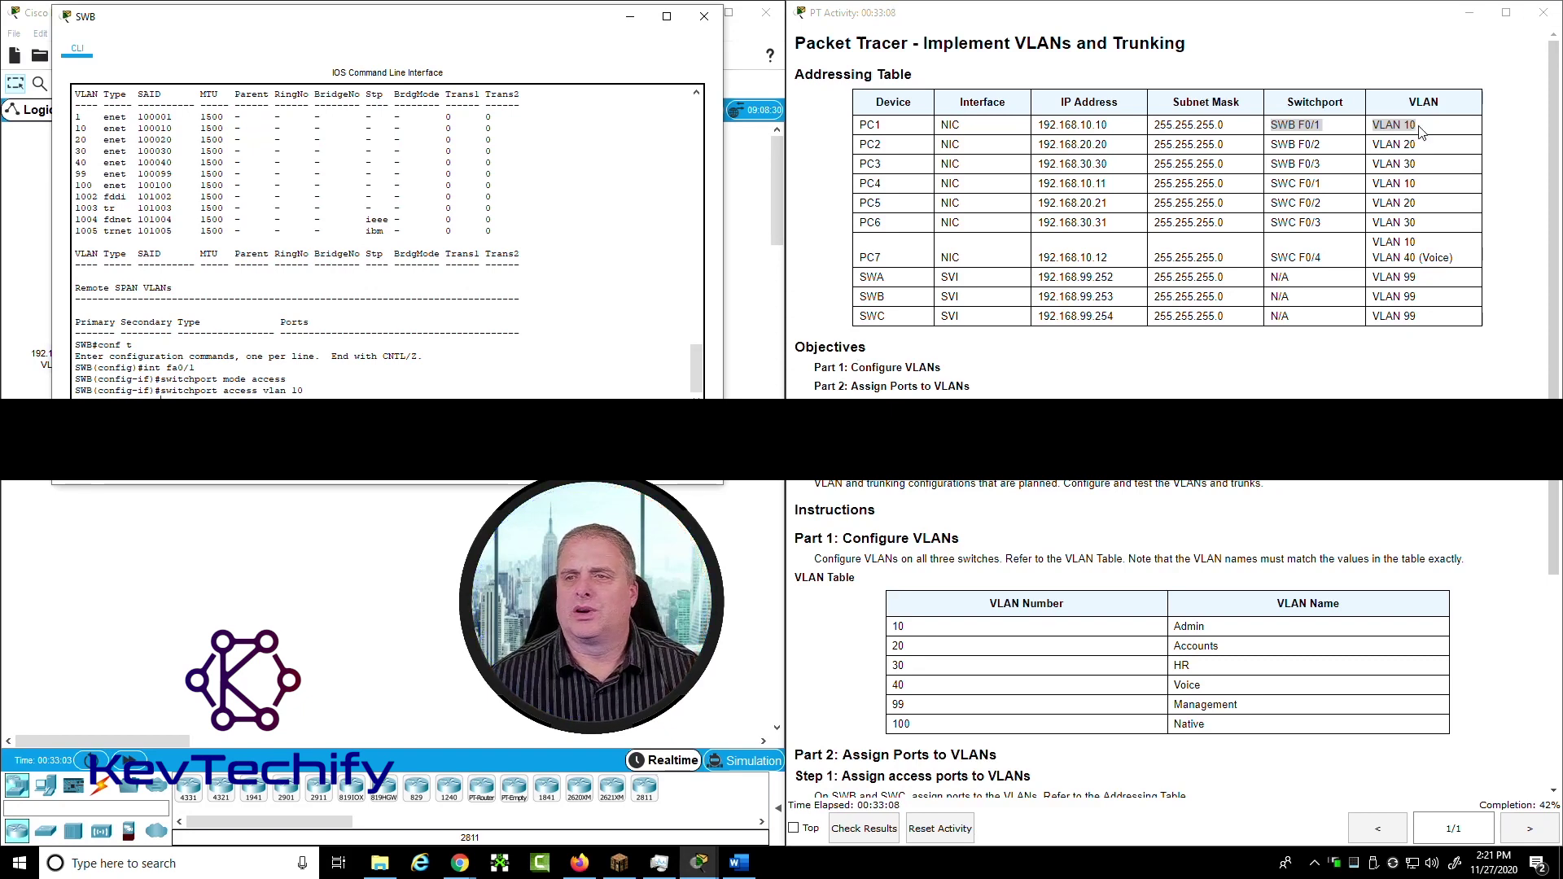
Set SWB's interface F0/2, the port listed for PC2, to switchport access mode and assign it to VLAN 20
left_click(1279, 140)
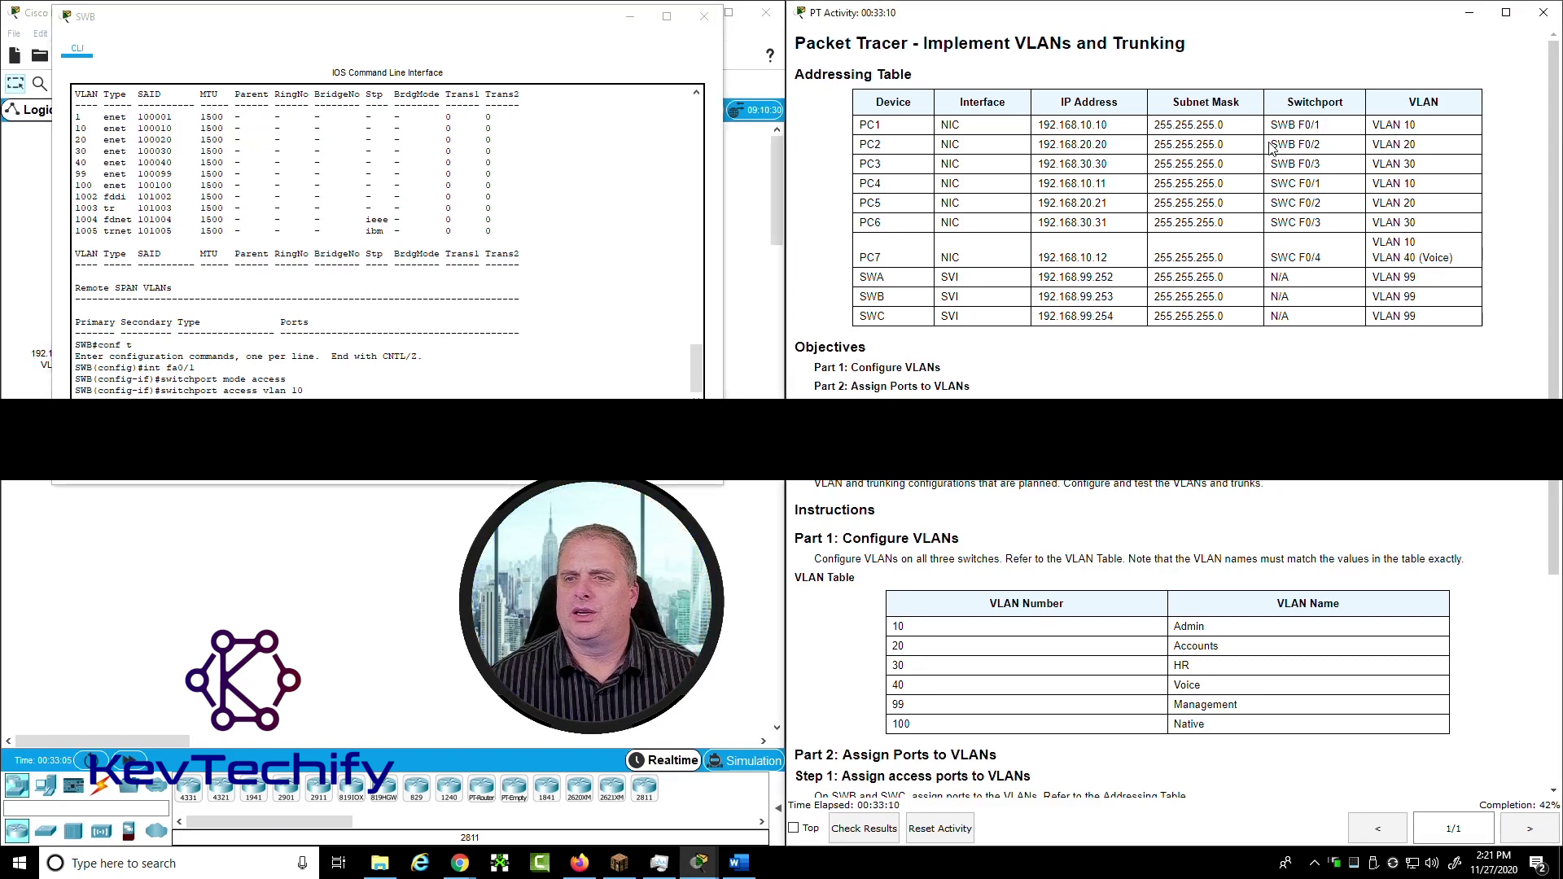
left_click_drag(1272, 147, 1429, 151)
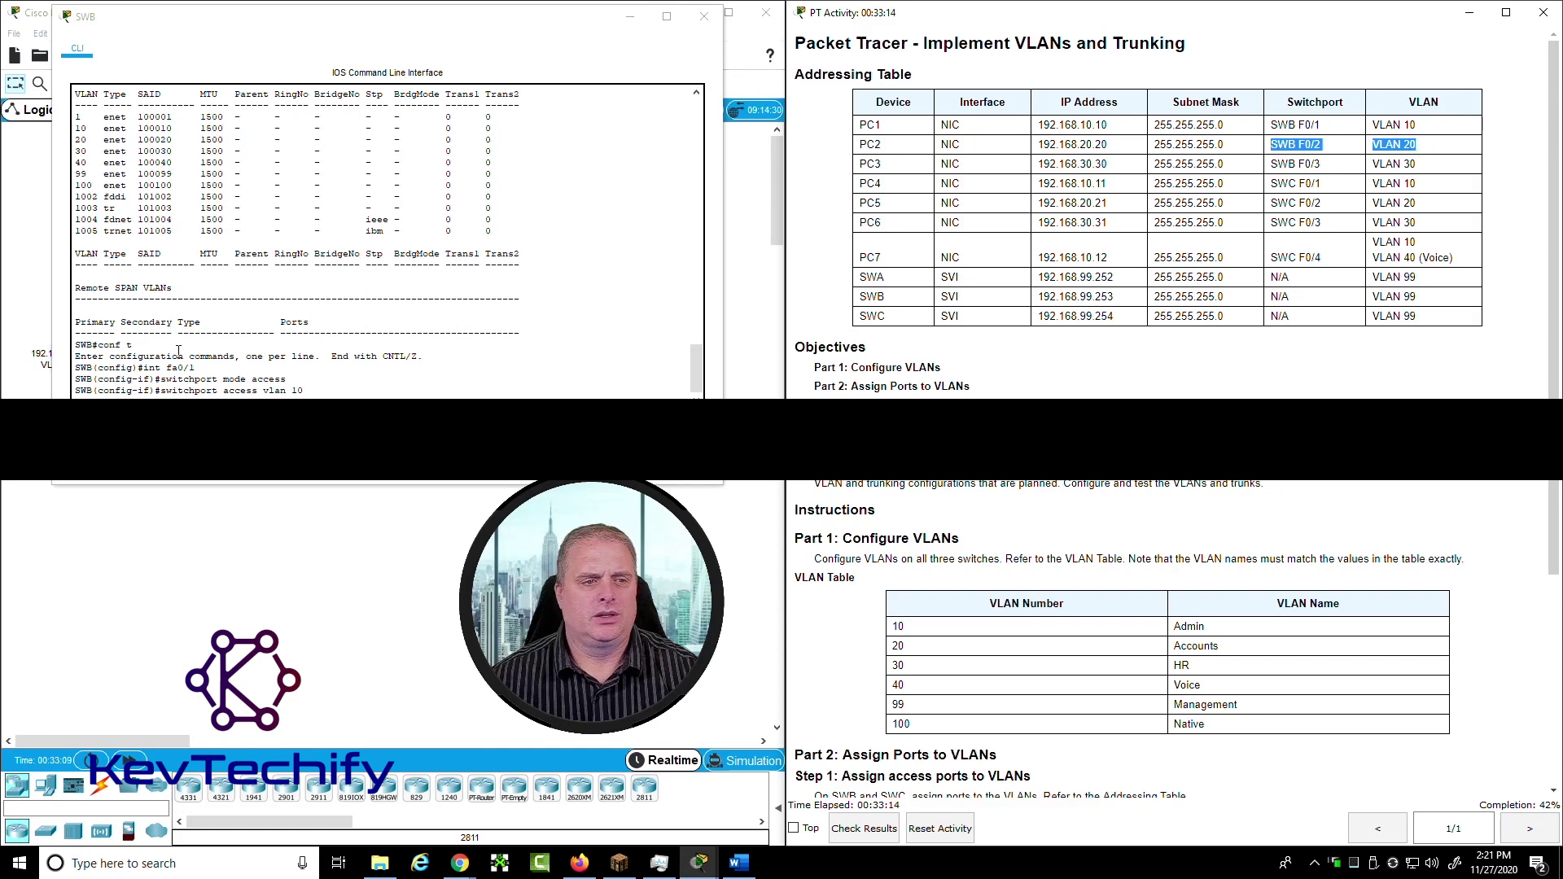
left_click(191, 394)
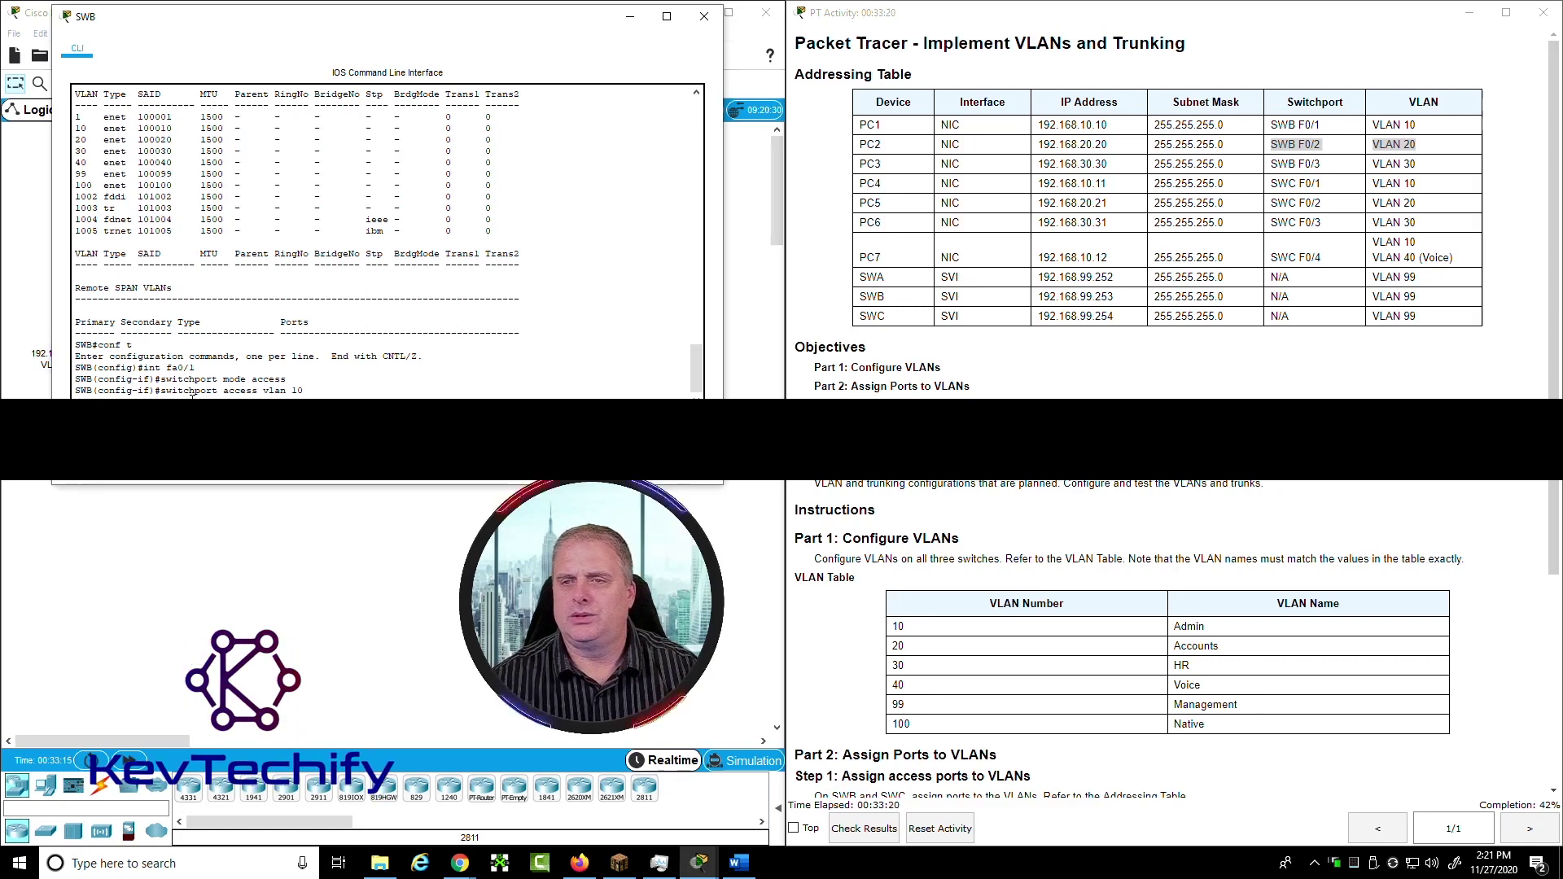
key("Return")
type("int f0/2")
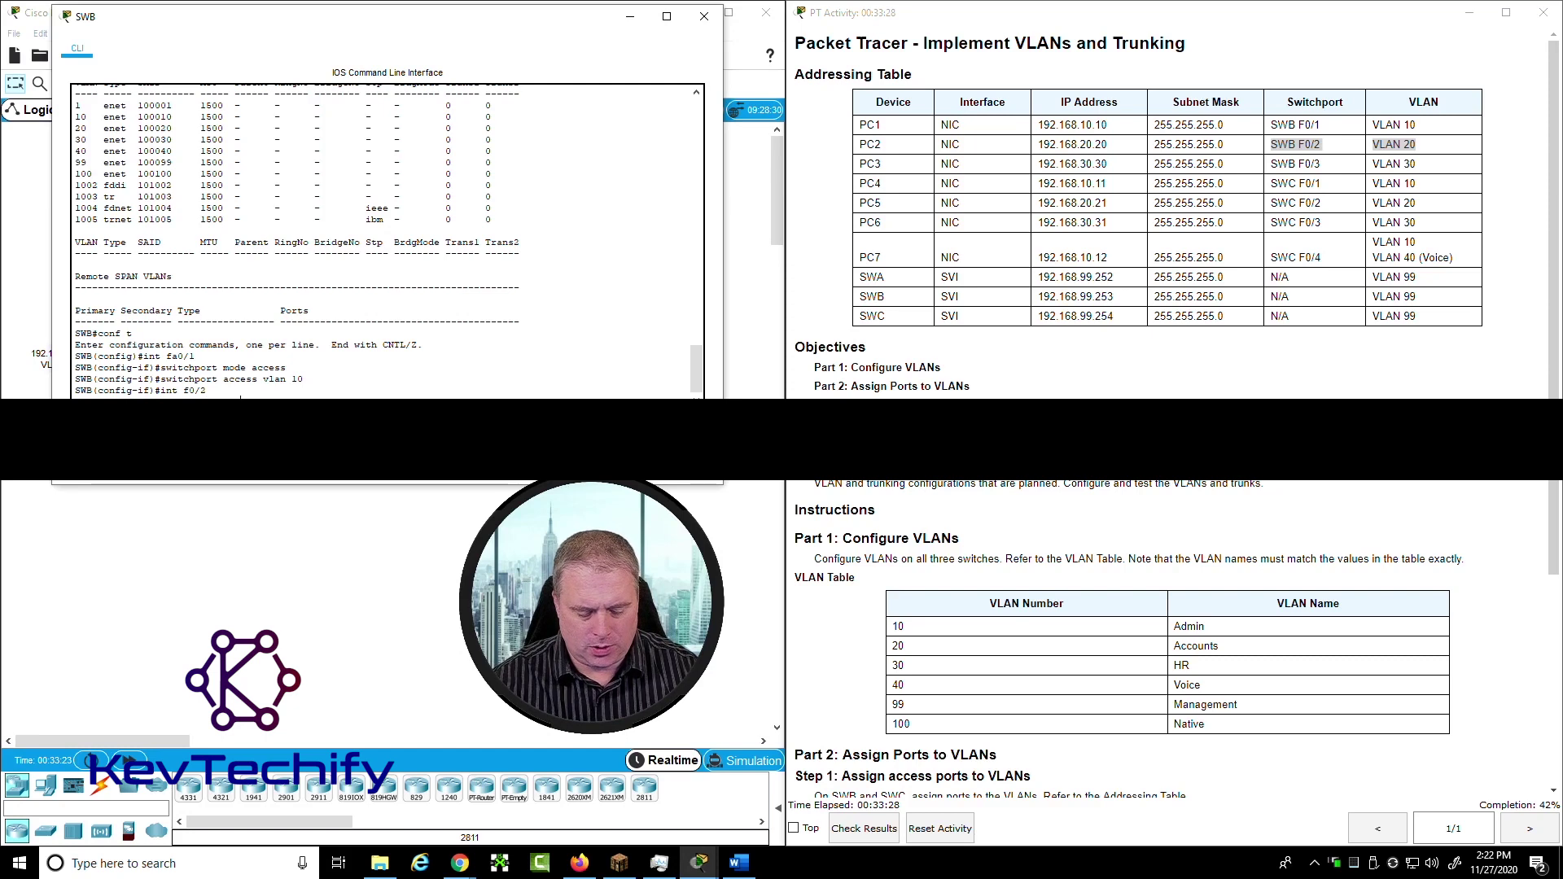
key("Return")
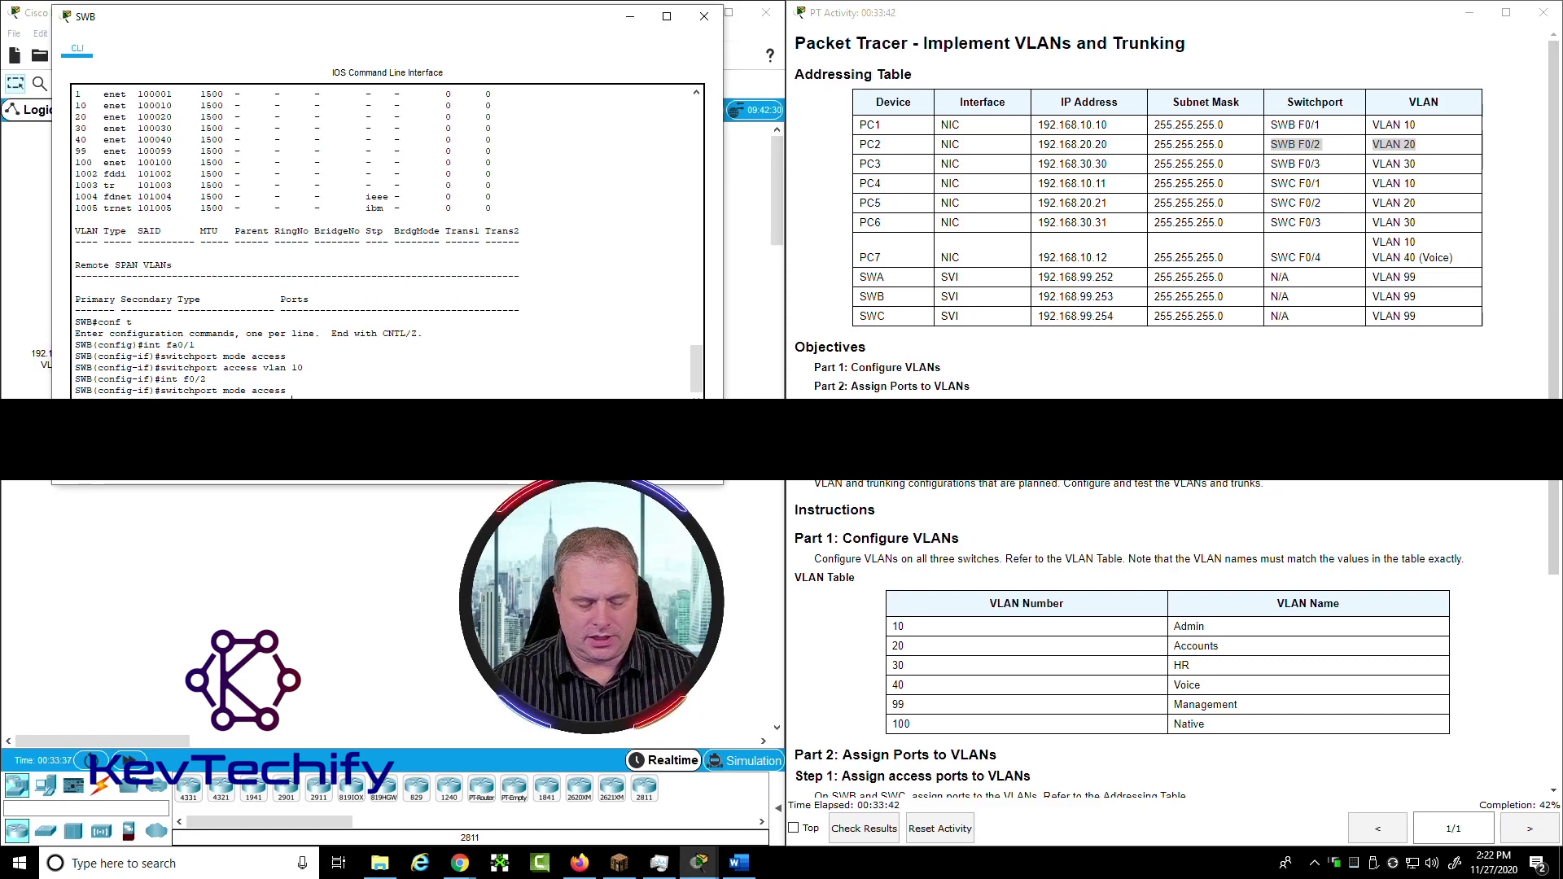
key("Return")
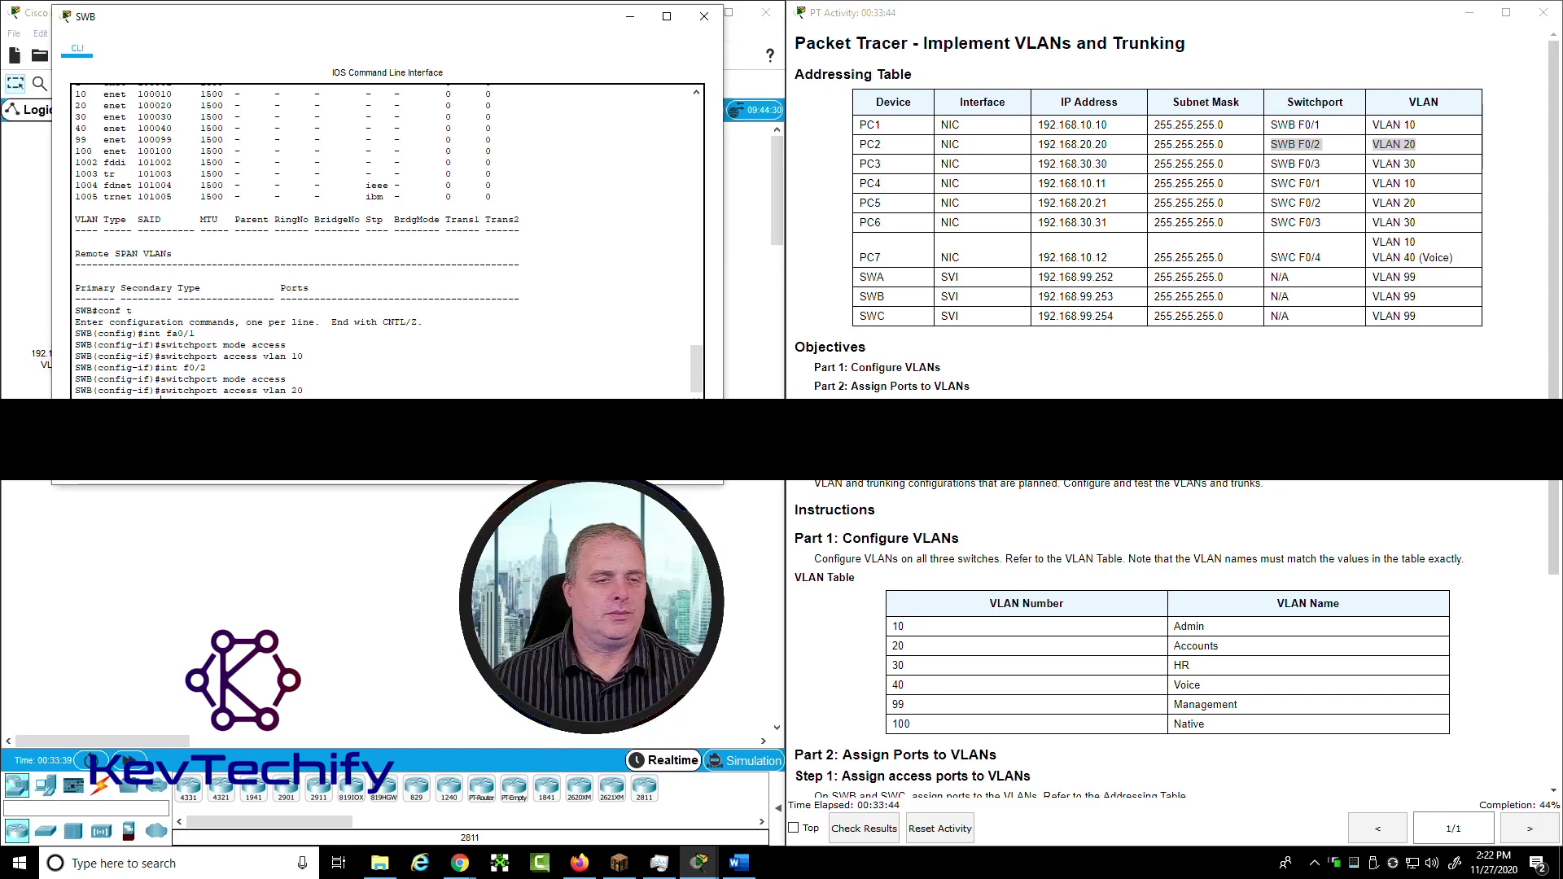
Look up PC3's port in the Addressing Table and set SWB's interface F0/3 to switchport access mode
left_click(1318, 166)
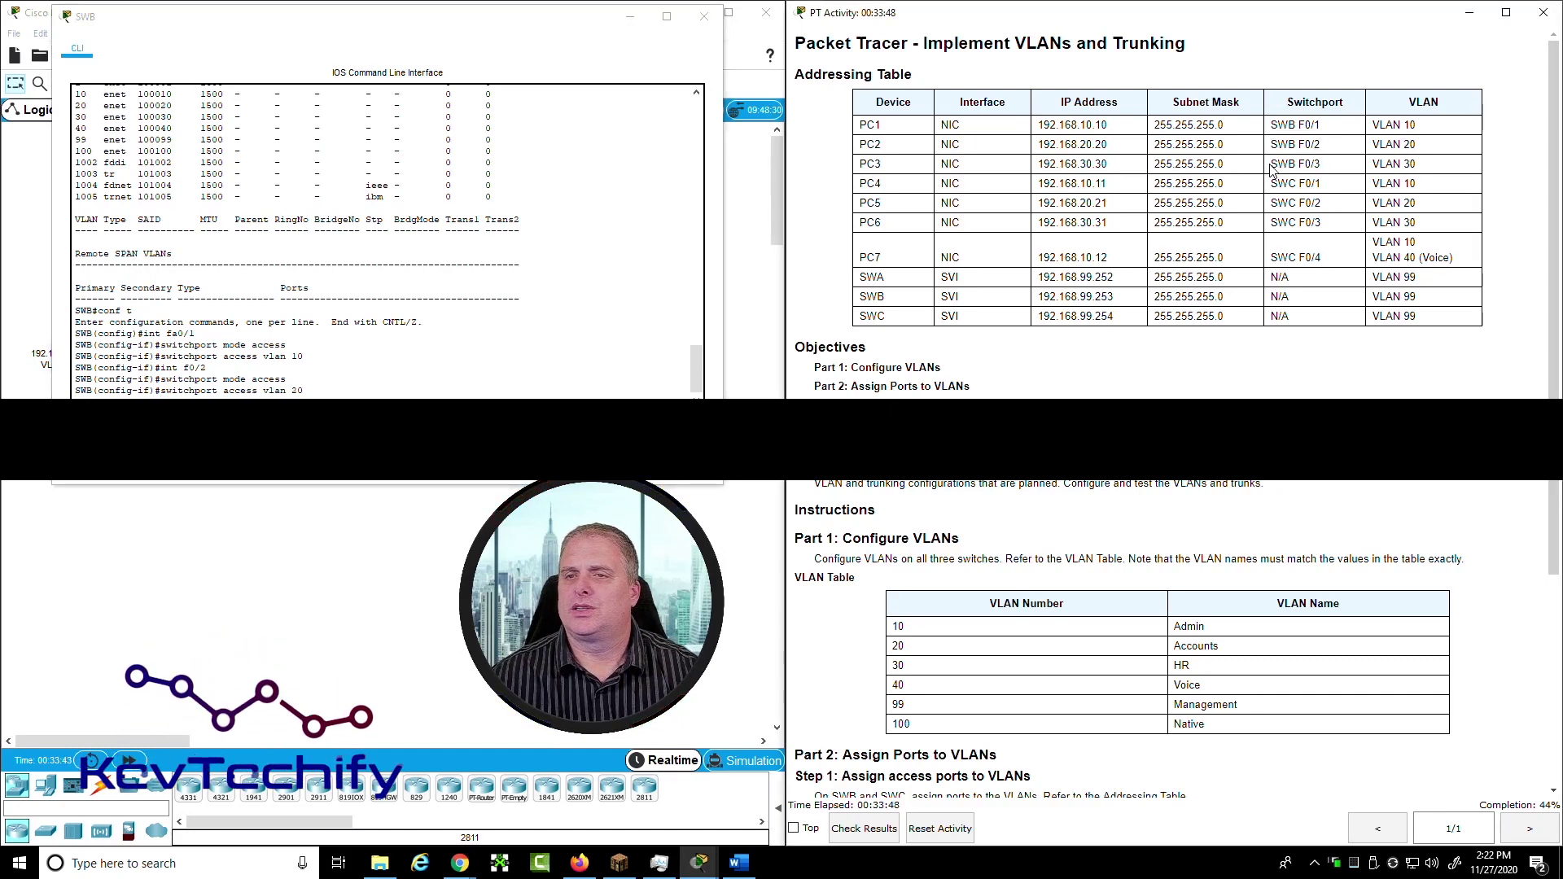
left_click_drag(1271, 169, 1437, 168)
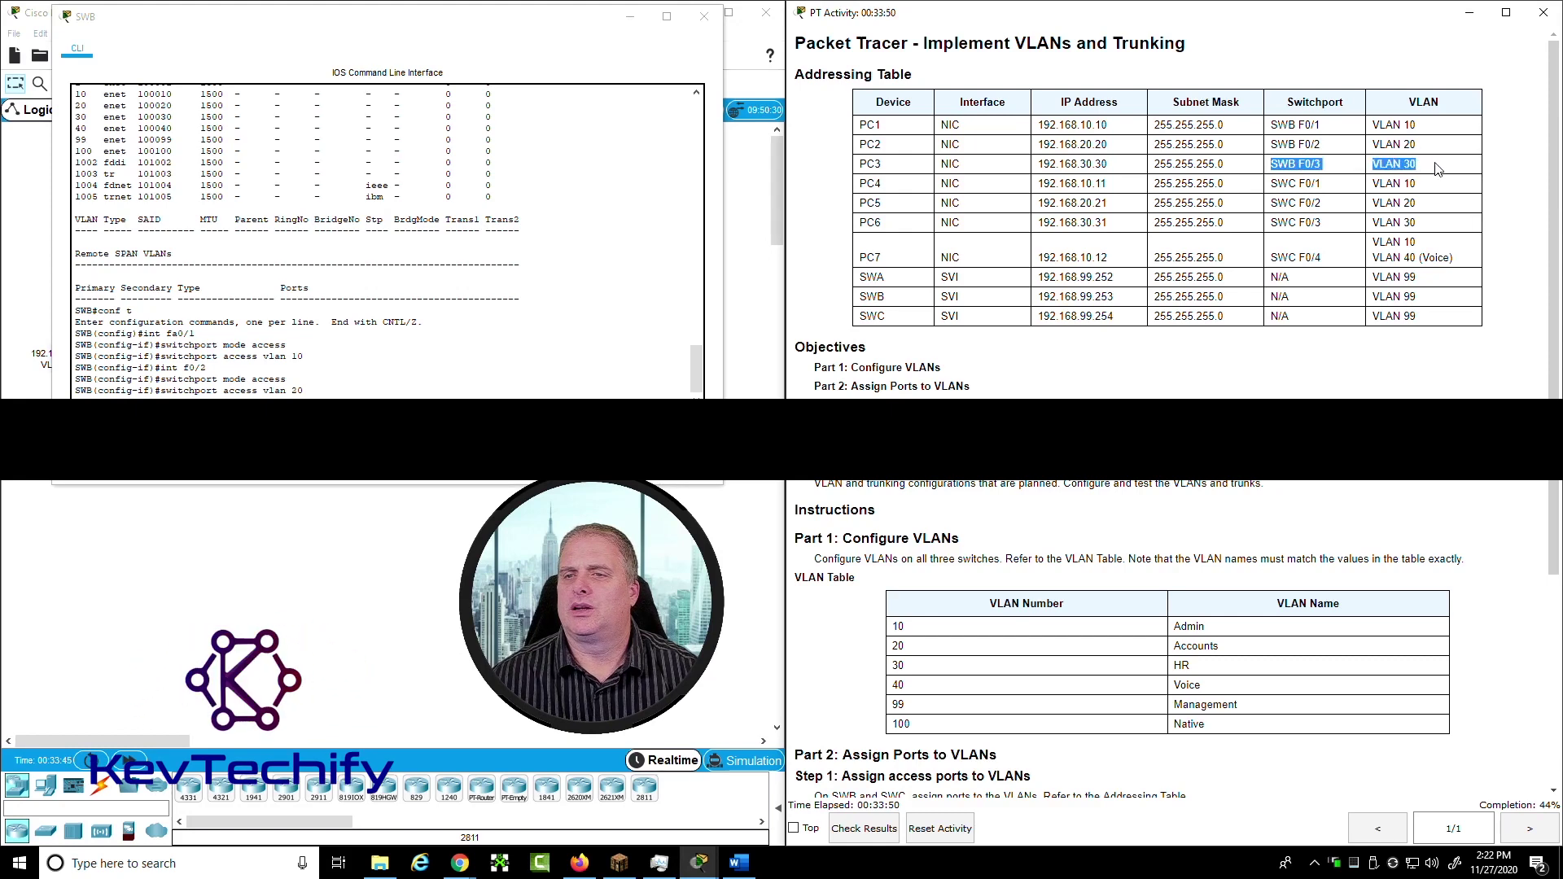
left_click(344, 397)
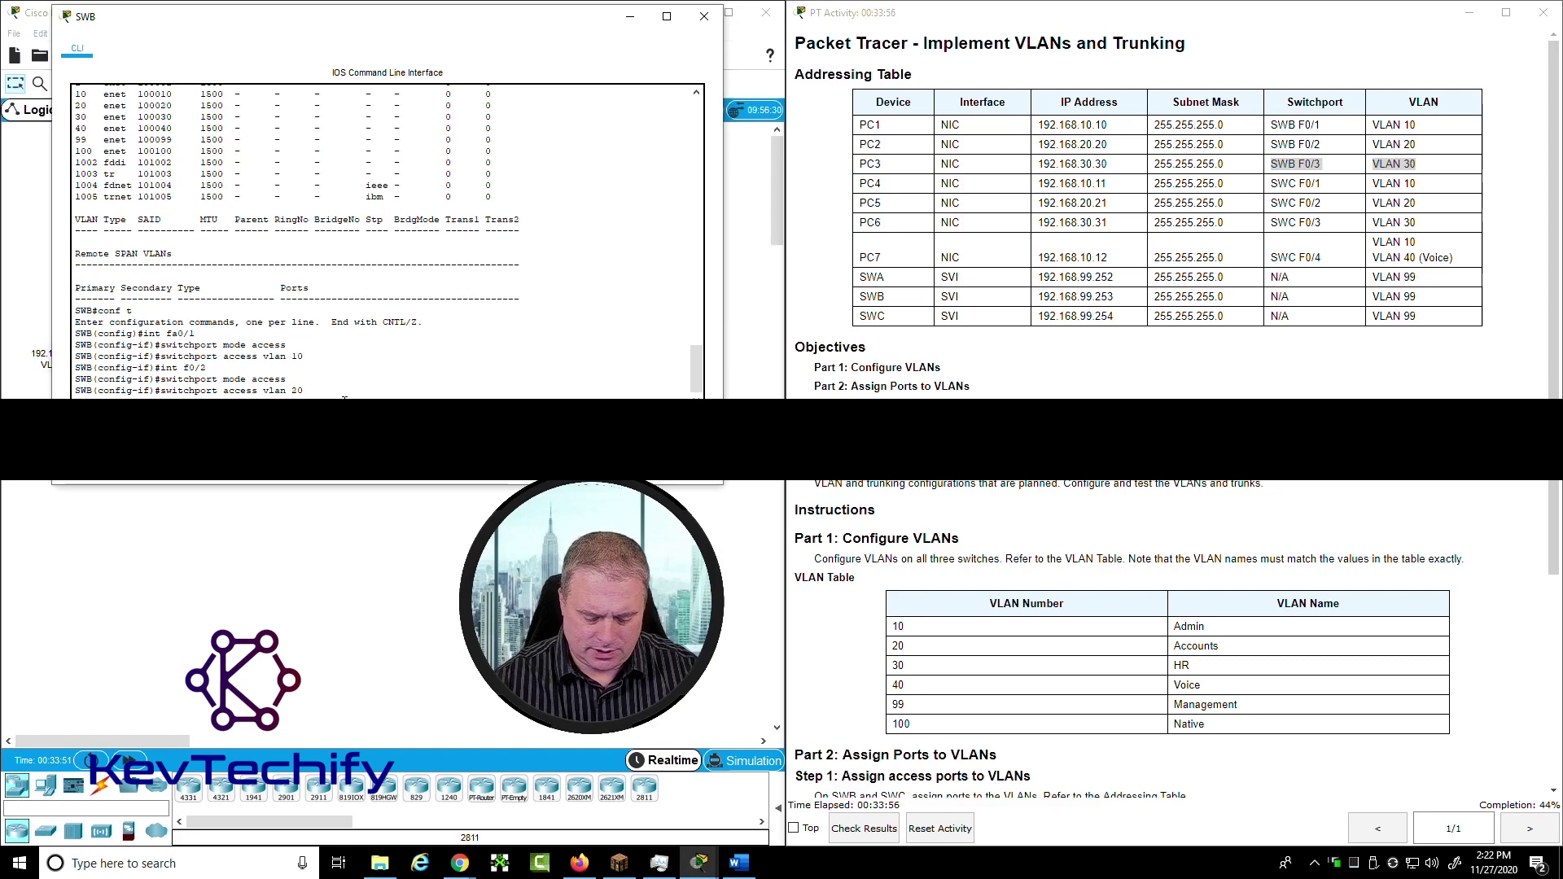
key("Return")
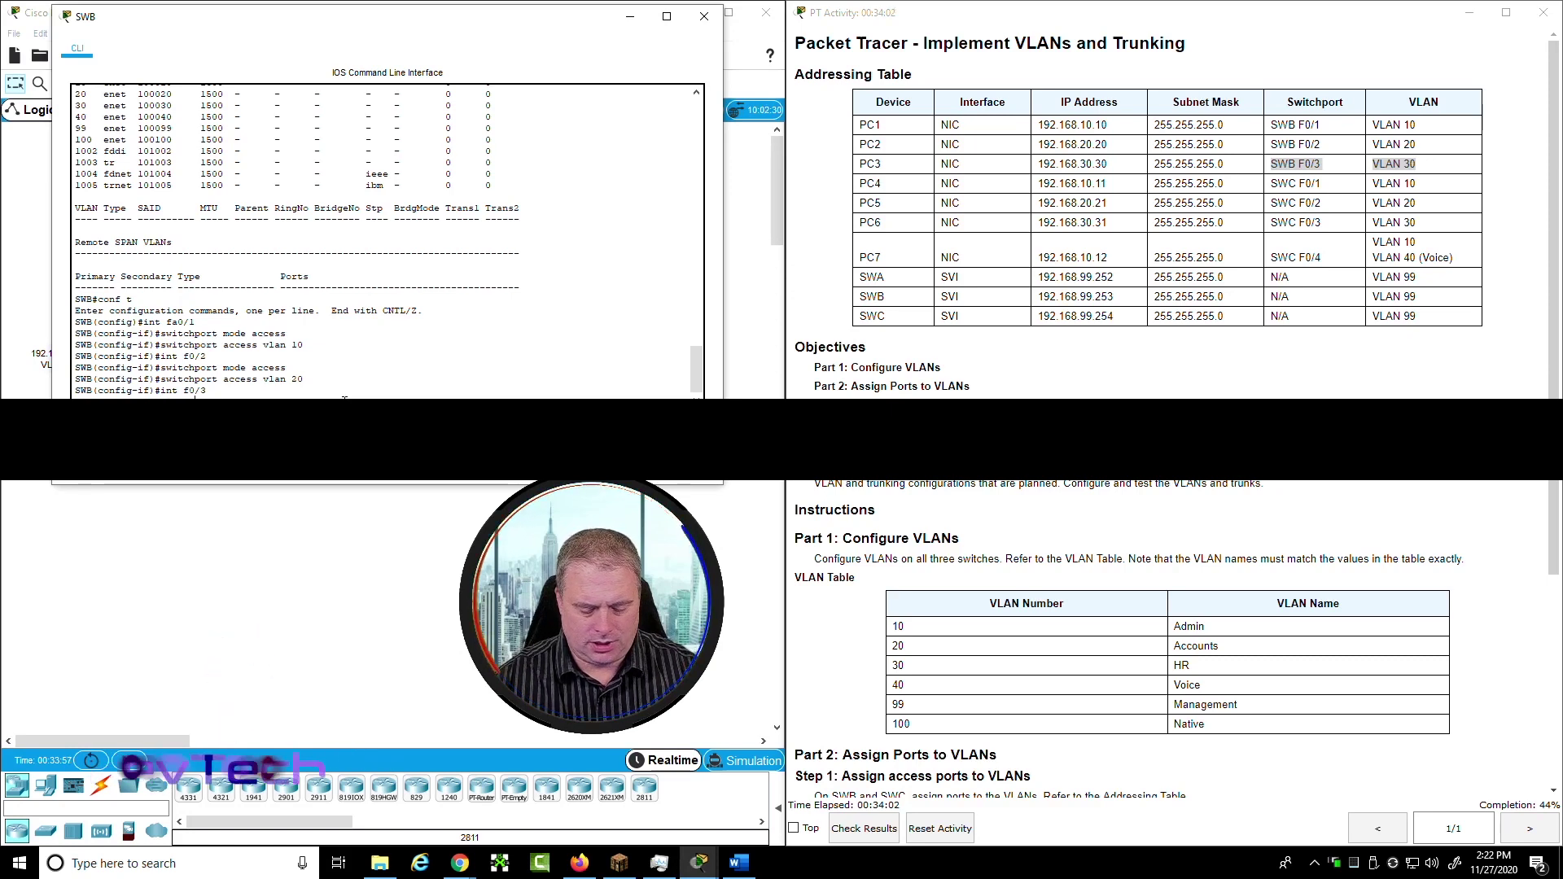
type("t mode ac")
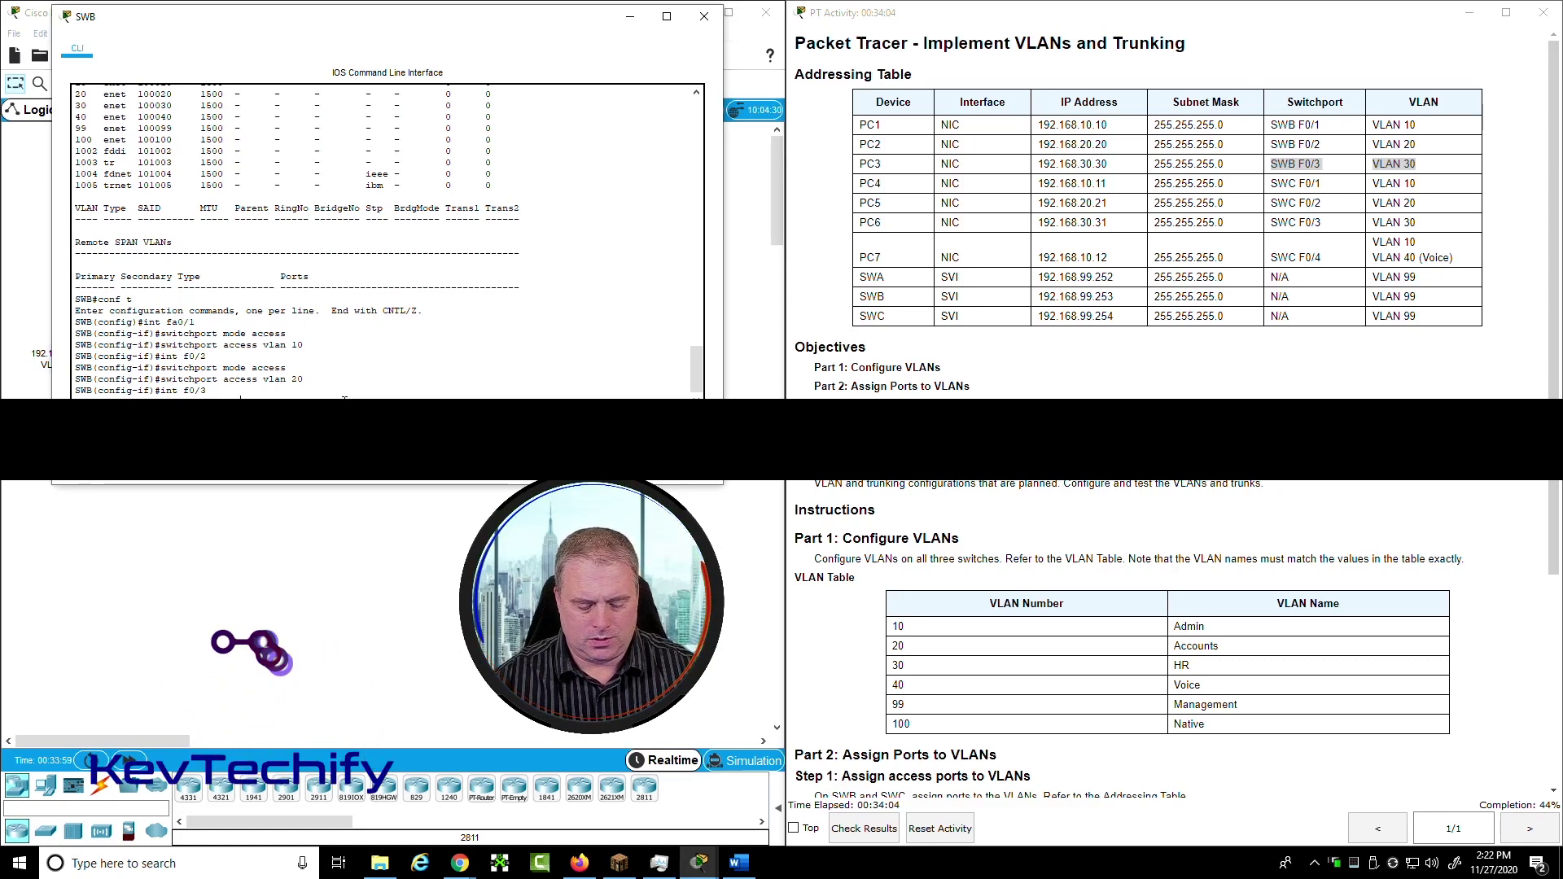
type("ess")
key("Return")
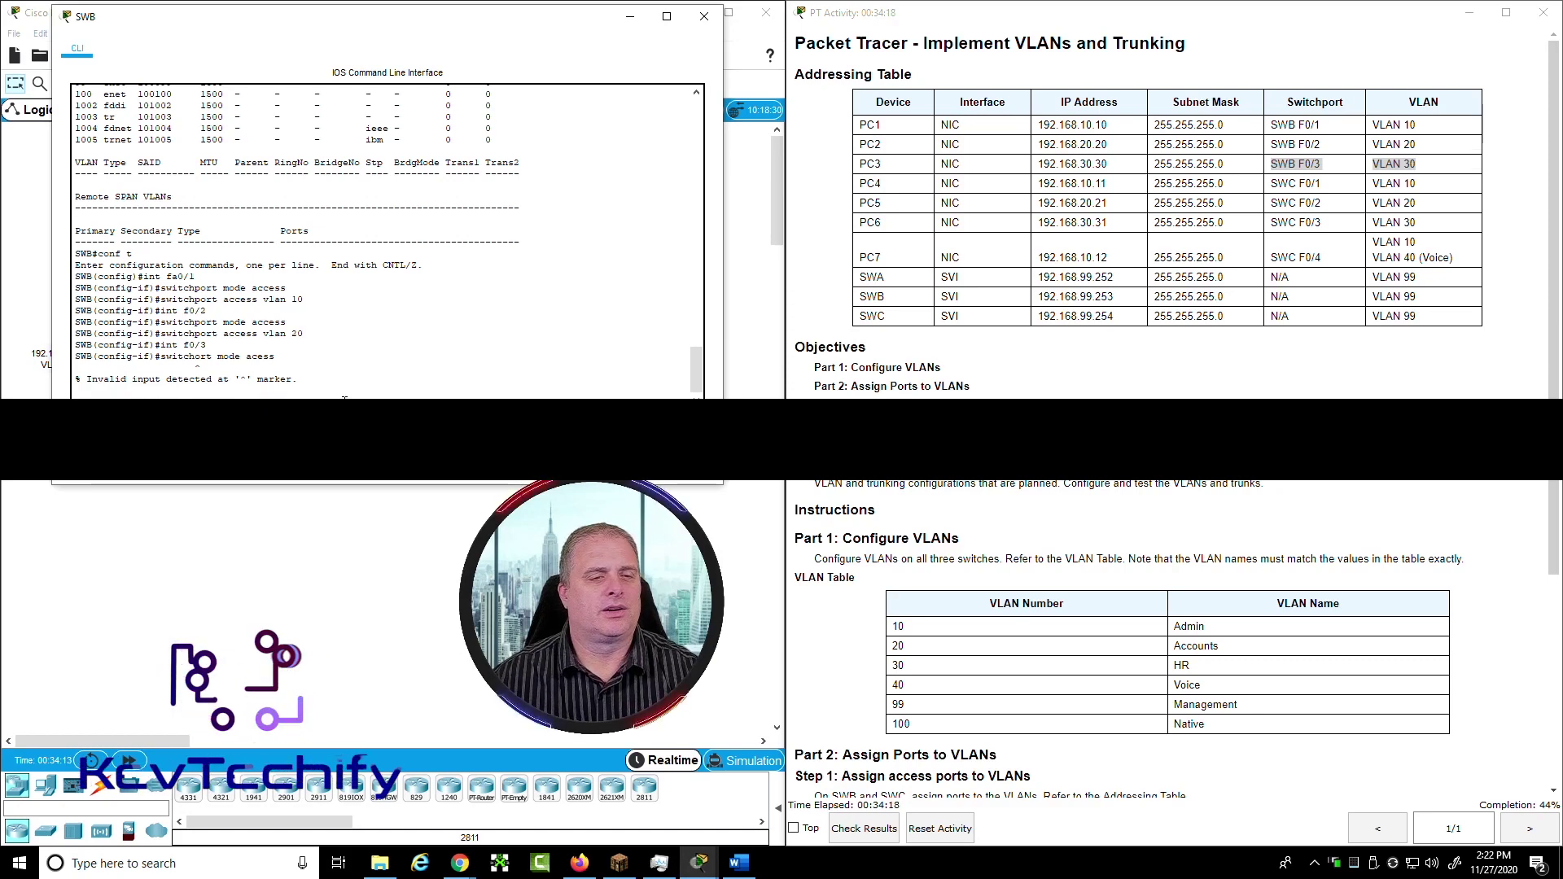
key("Return")
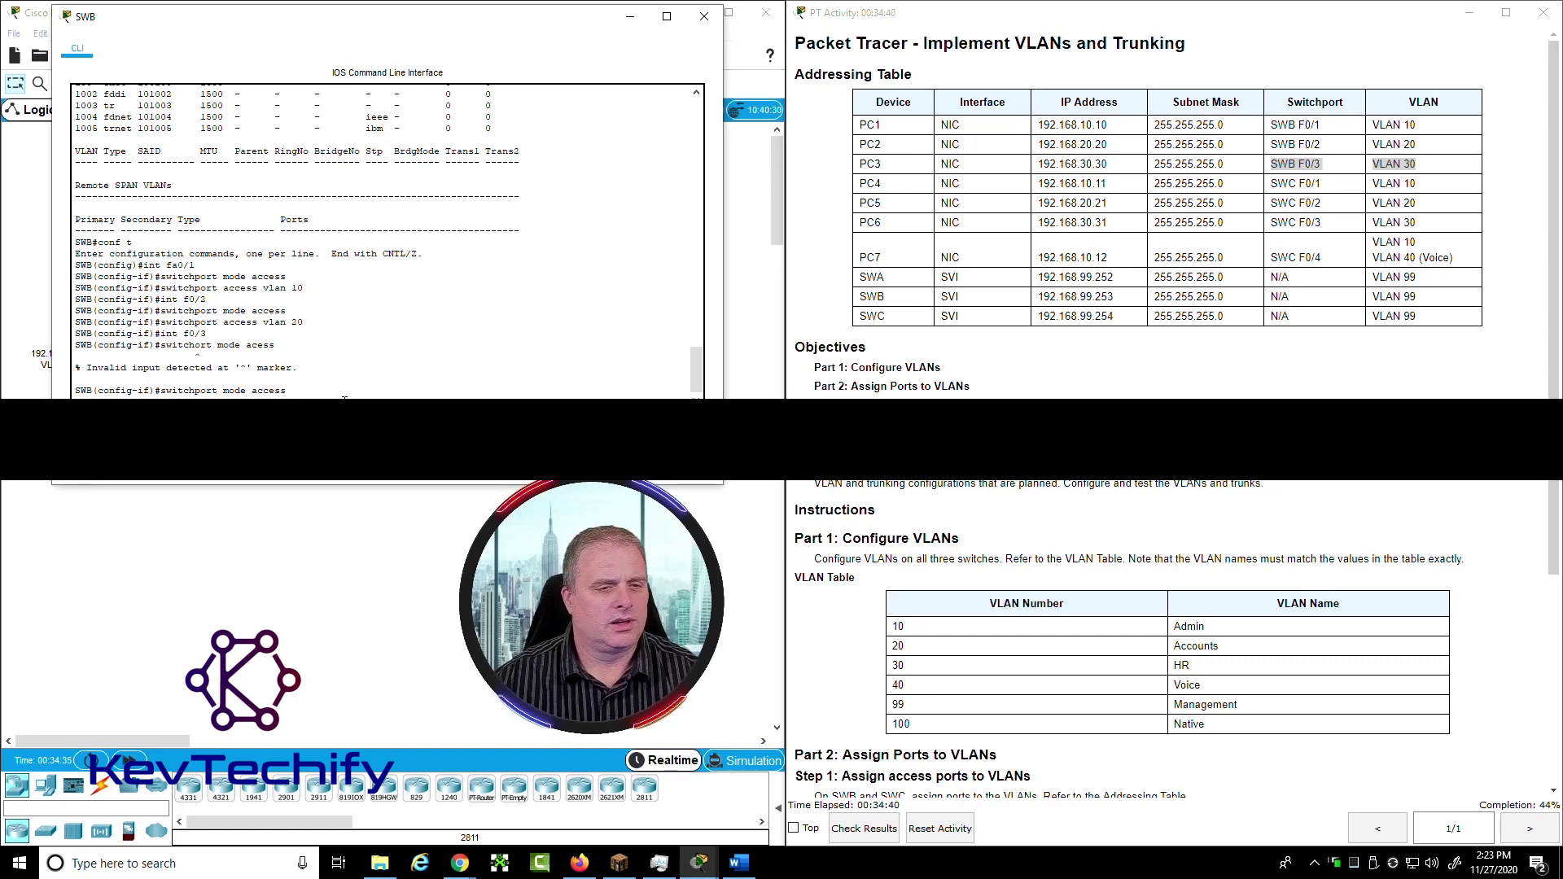
Assign SWB's interface F0/3 to access VLAN 30
key("Return")
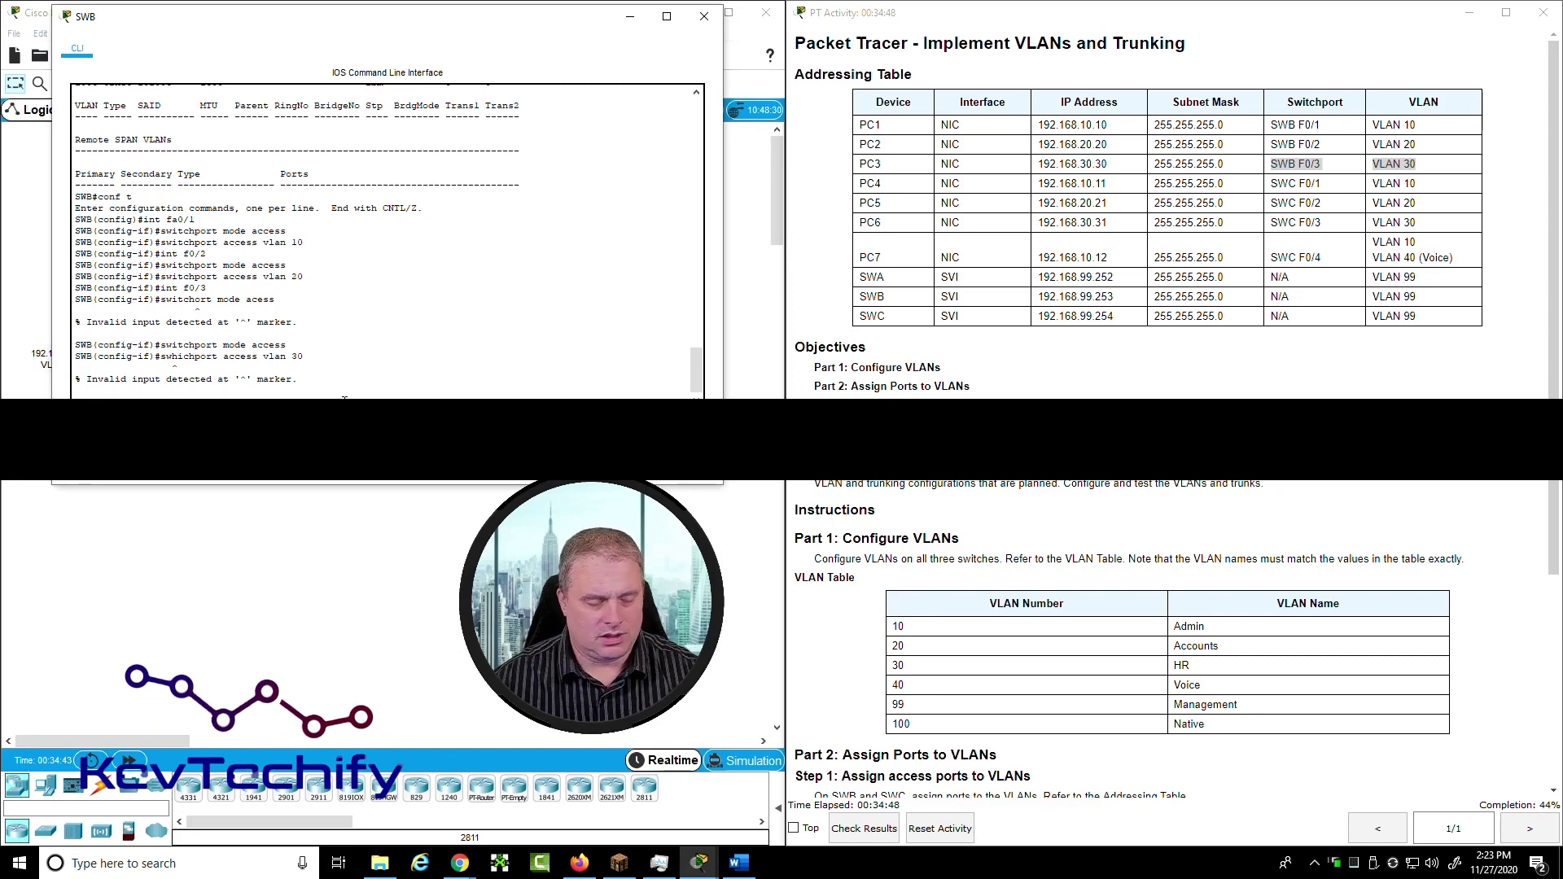
key("Return")
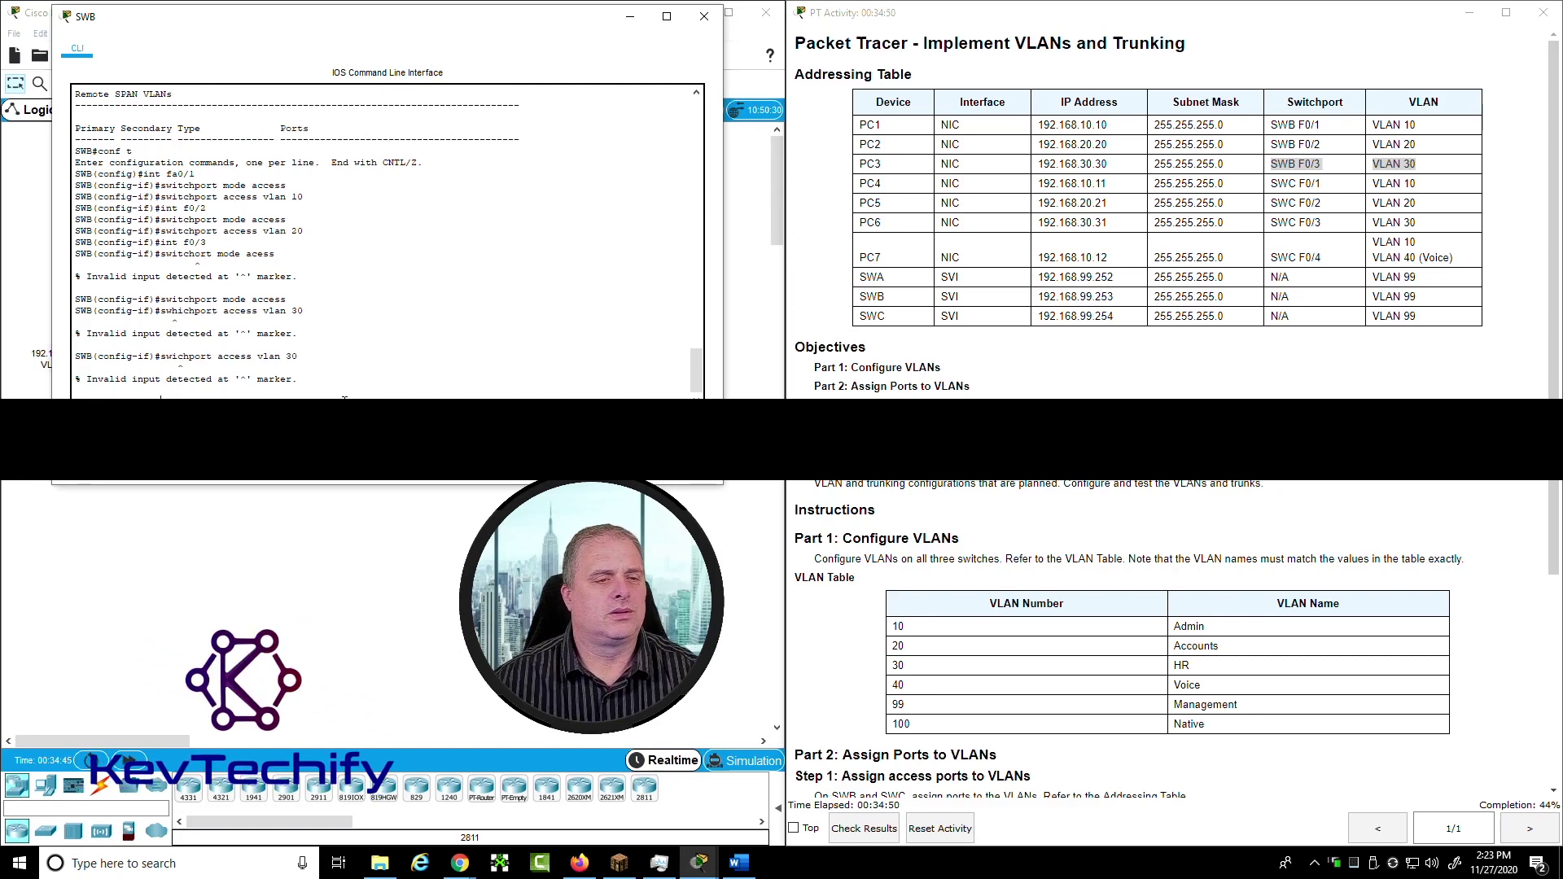
key("BackSpace")
key("BackSpace")
key("BackSpace")
key("BackSpace")
key("BackSpace")
key("BackSpace")
key("BackSpace")
key("BackSpace")
key("BackSpace")
key("BackSpace")
key("BackSpace")
key("BackSpace")
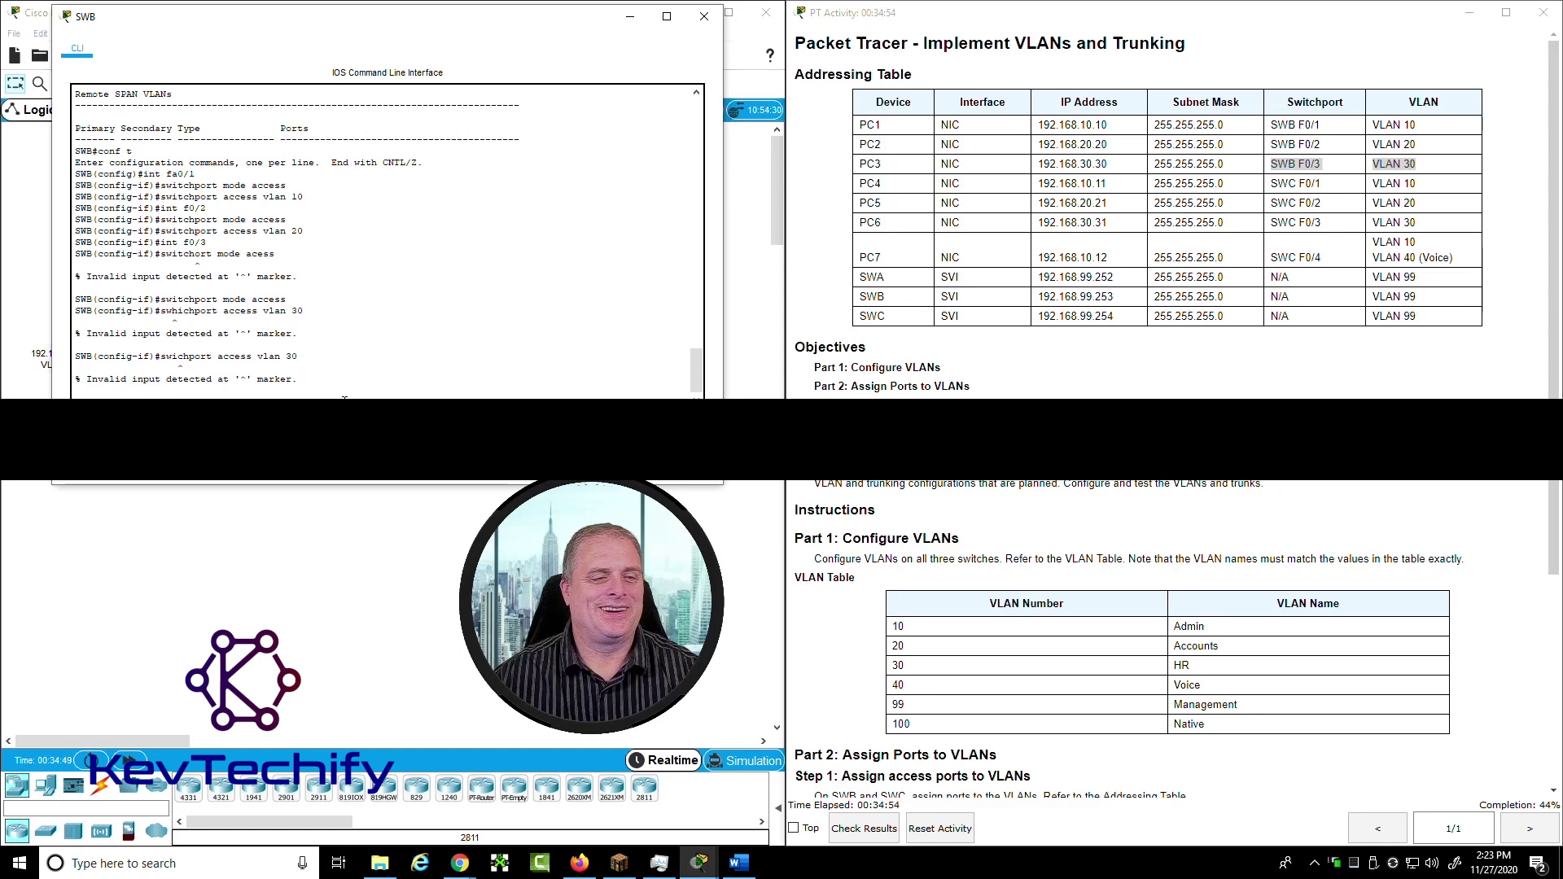
key("Return")
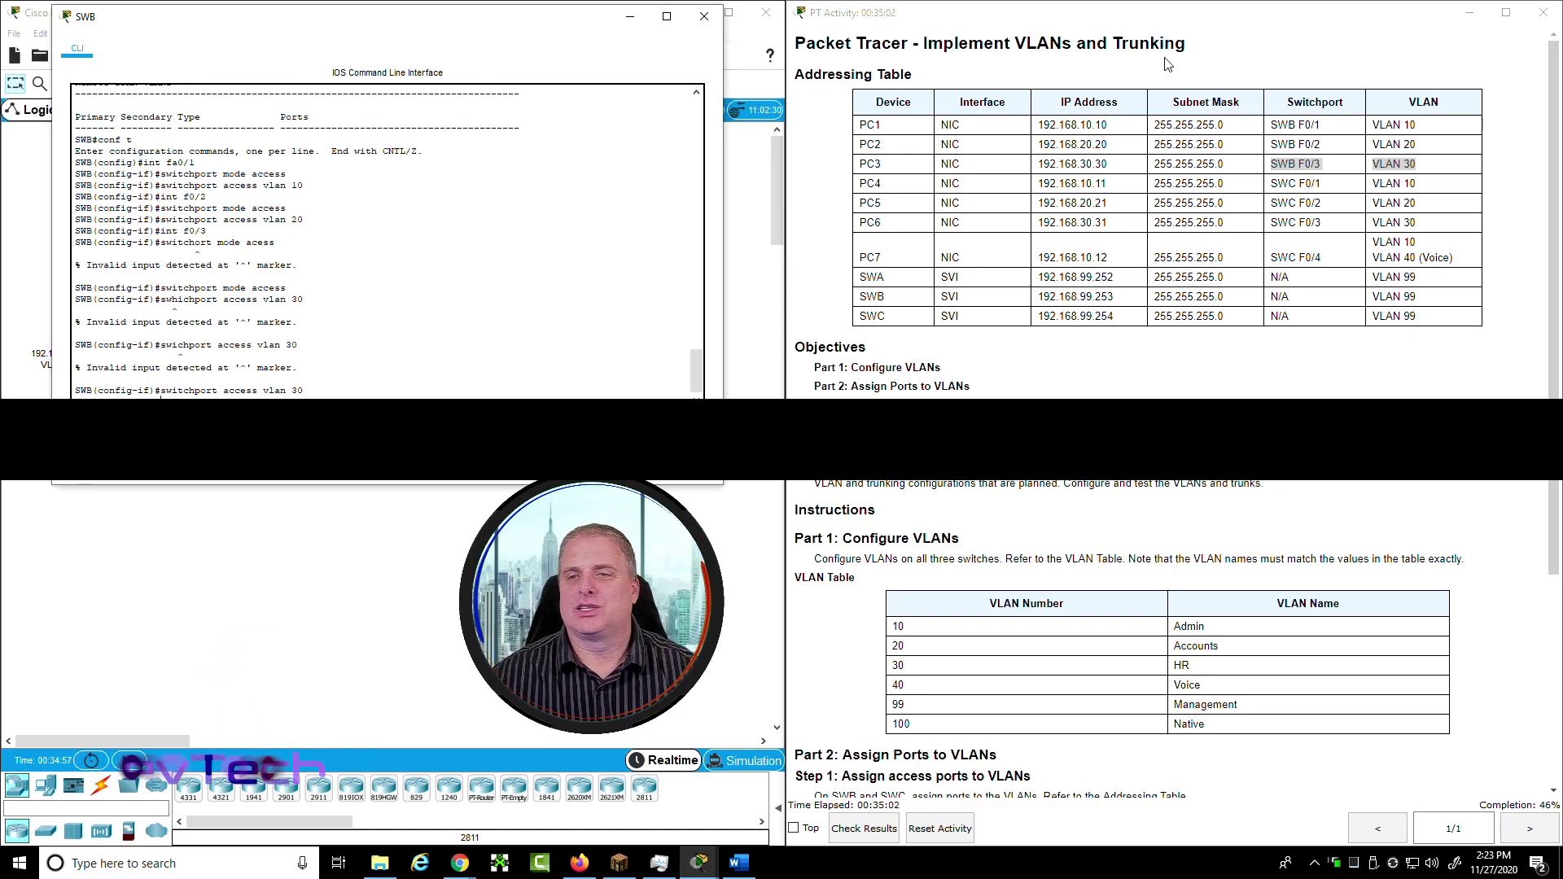
Review the SWB port assignments for PC1 to PC3 in the Addressing Table
left_click(1311, 142)
left_click_drag(1272, 126, 1349, 186)
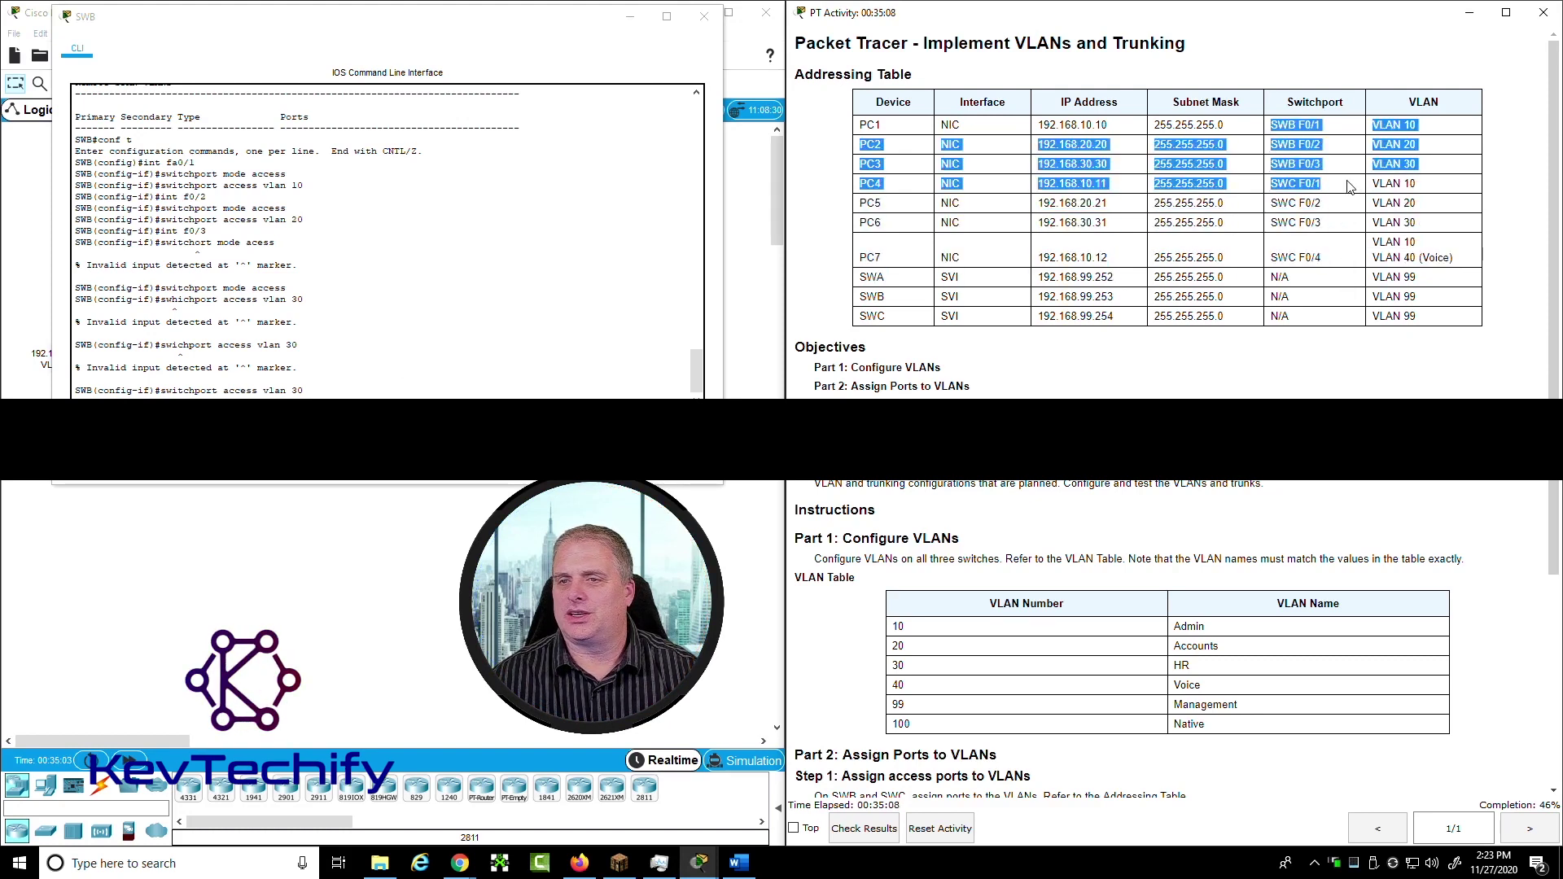
left_click(1349, 186)
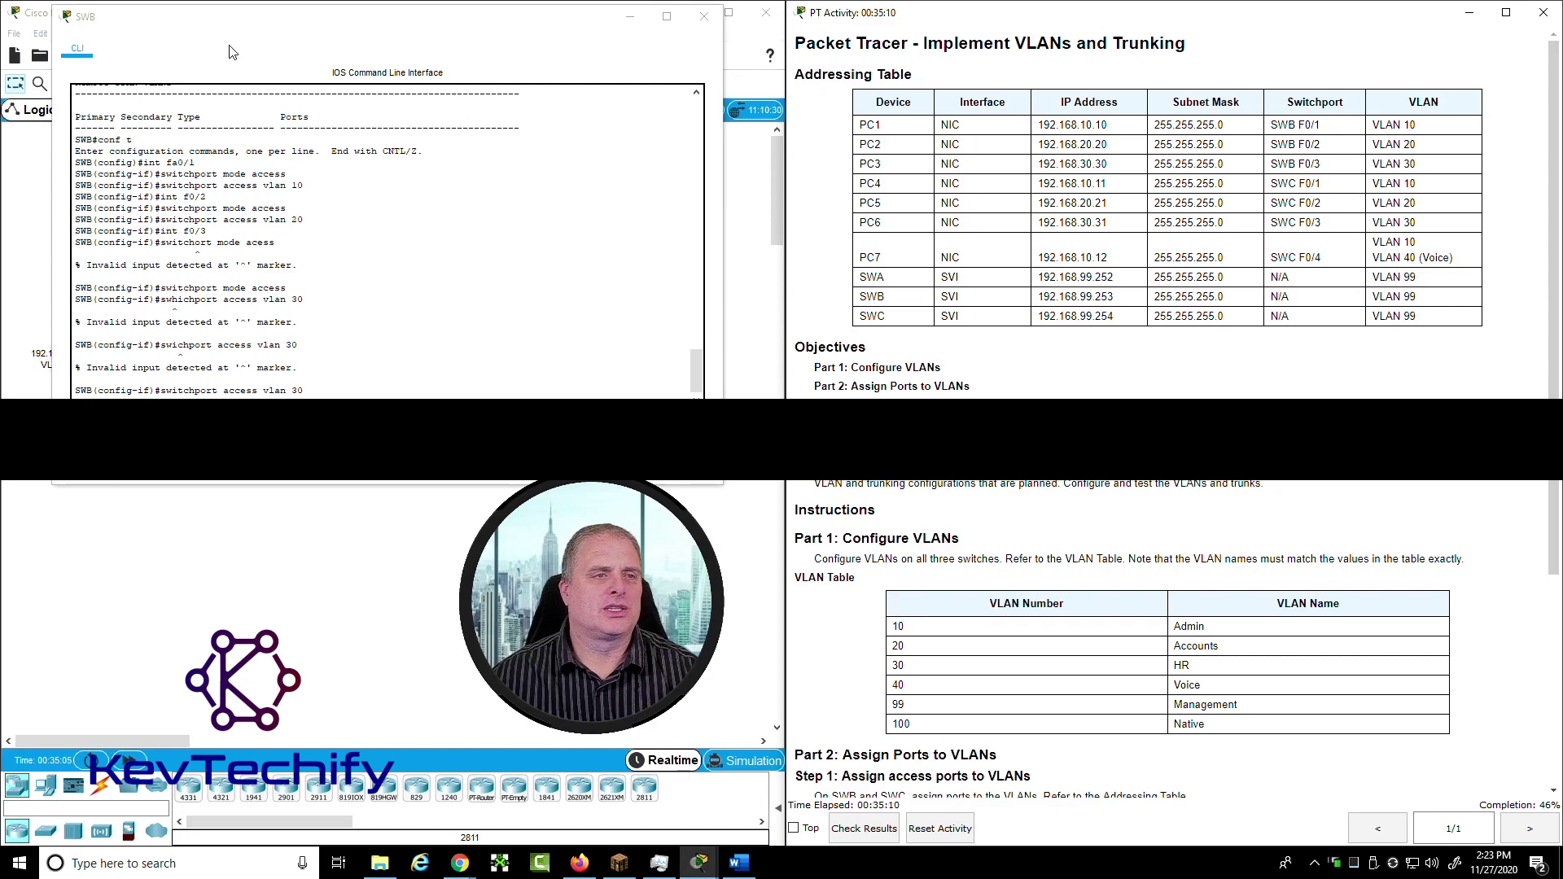
Close SWB's console, open SWC's console and enter global configuration mode there
left_click(704, 16)
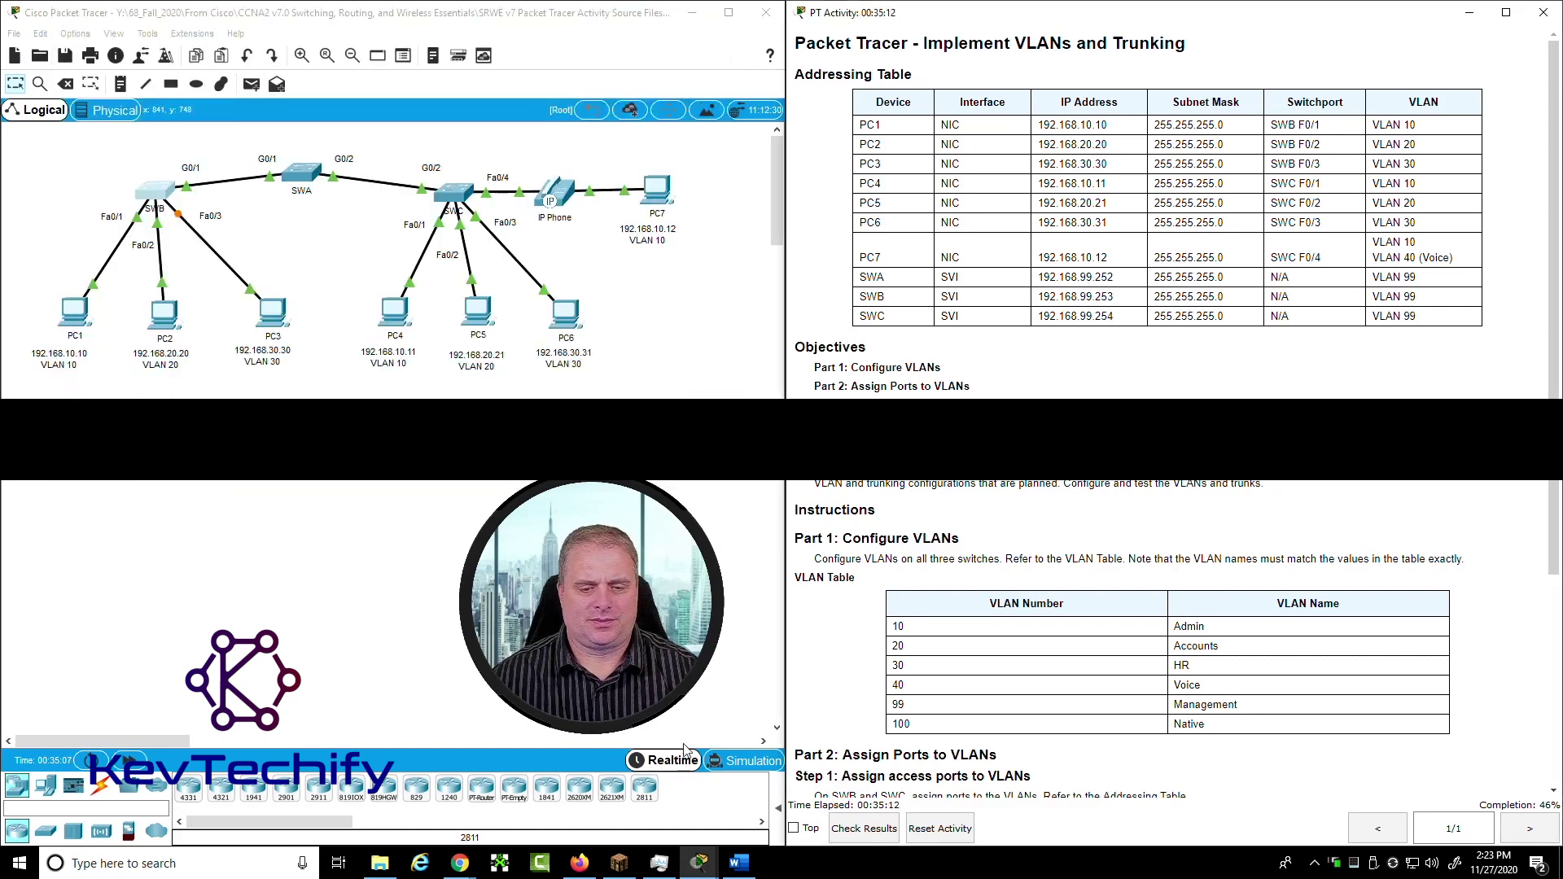
left_click(435, 203)
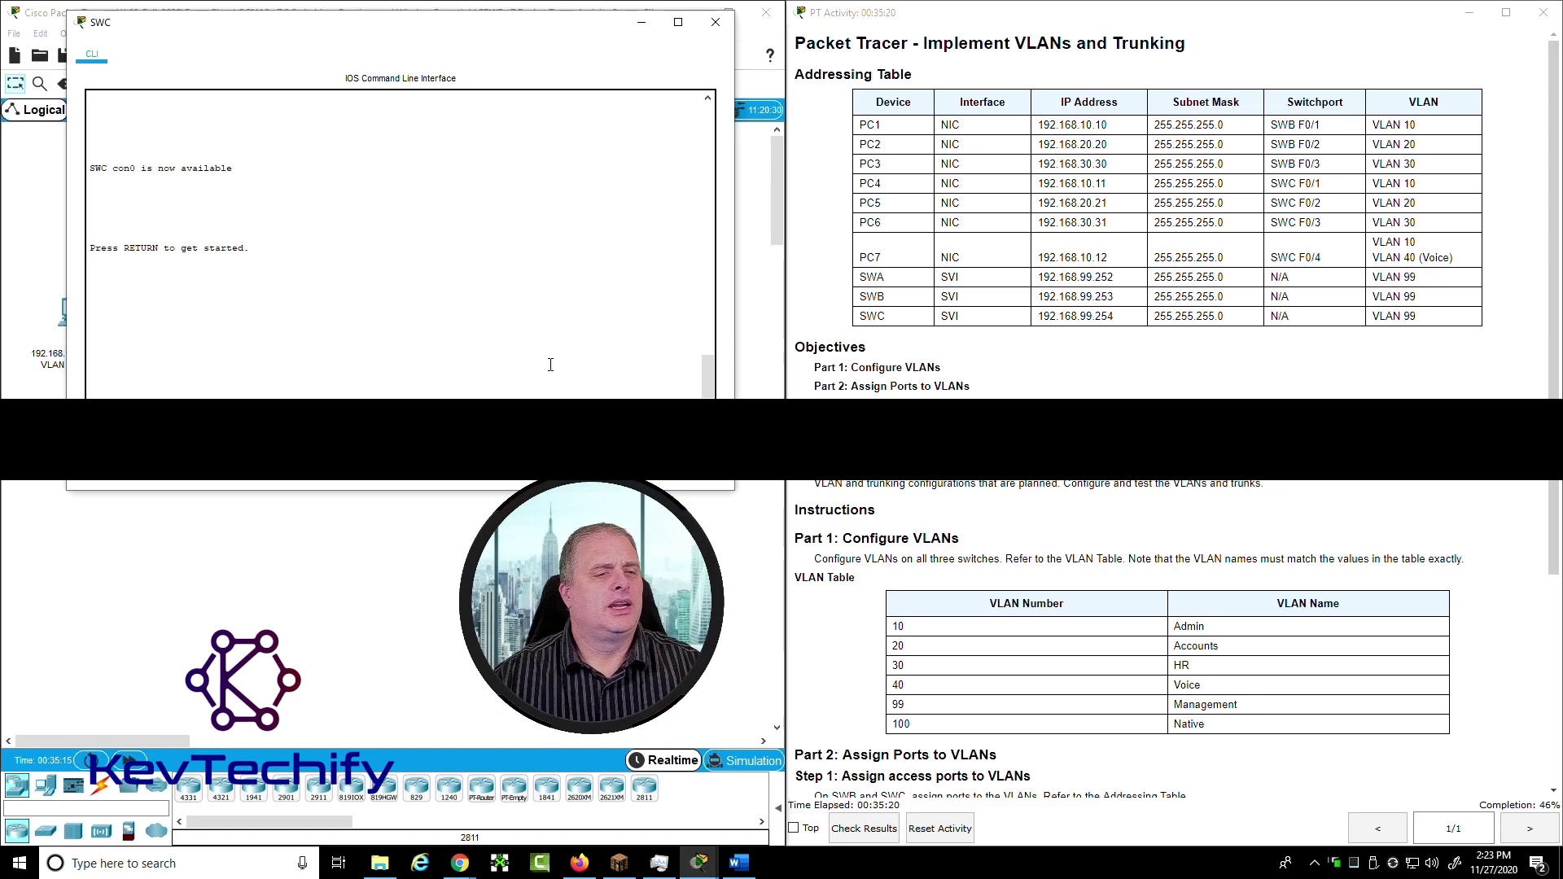
type("en")
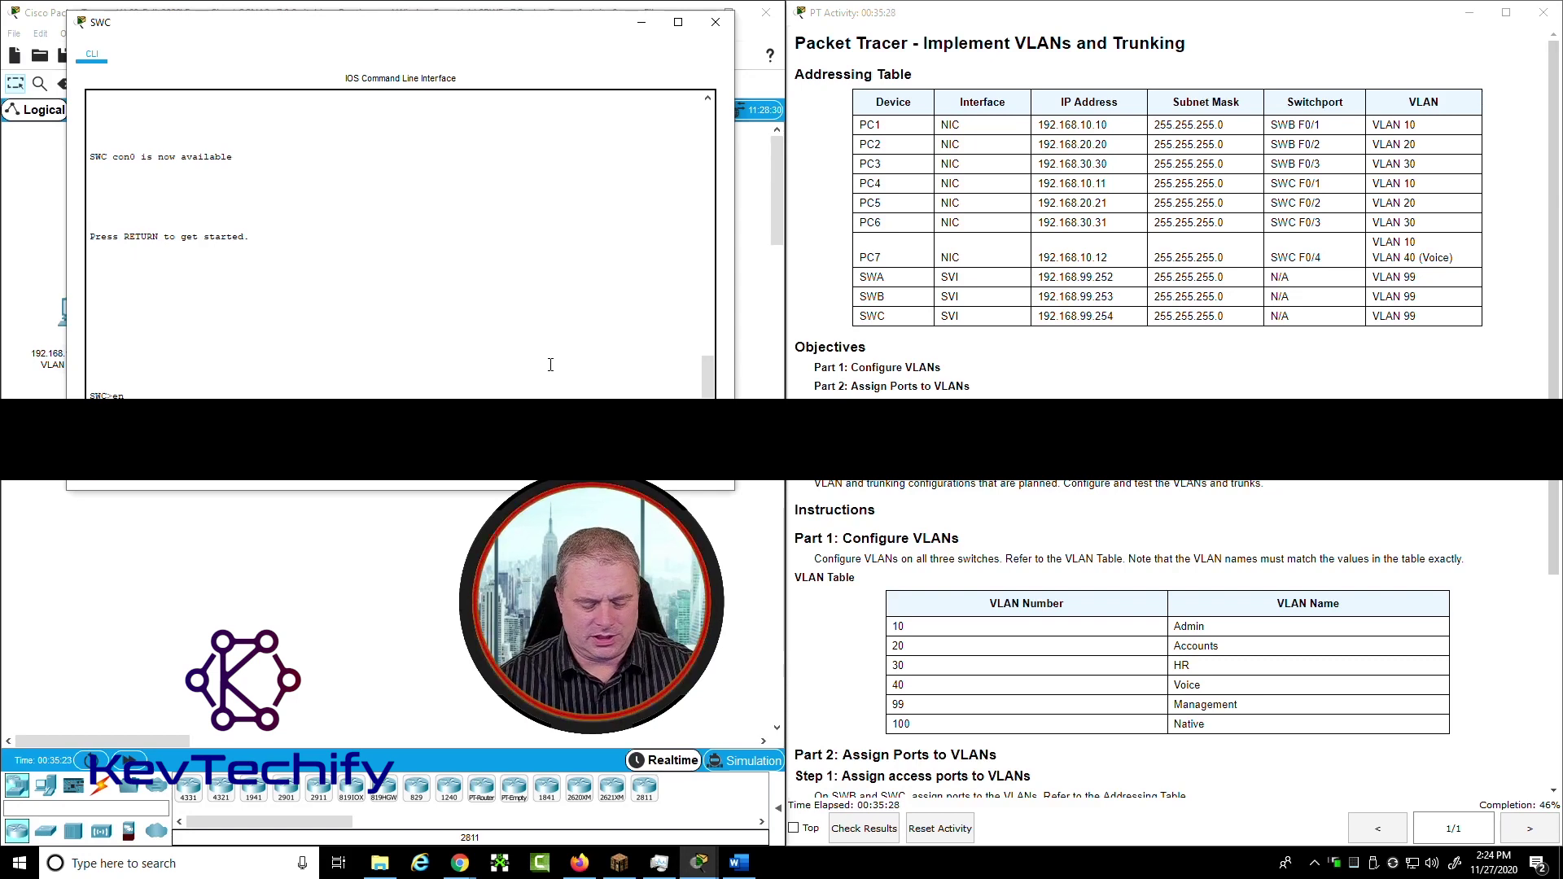
key("Return")
type("conf t")
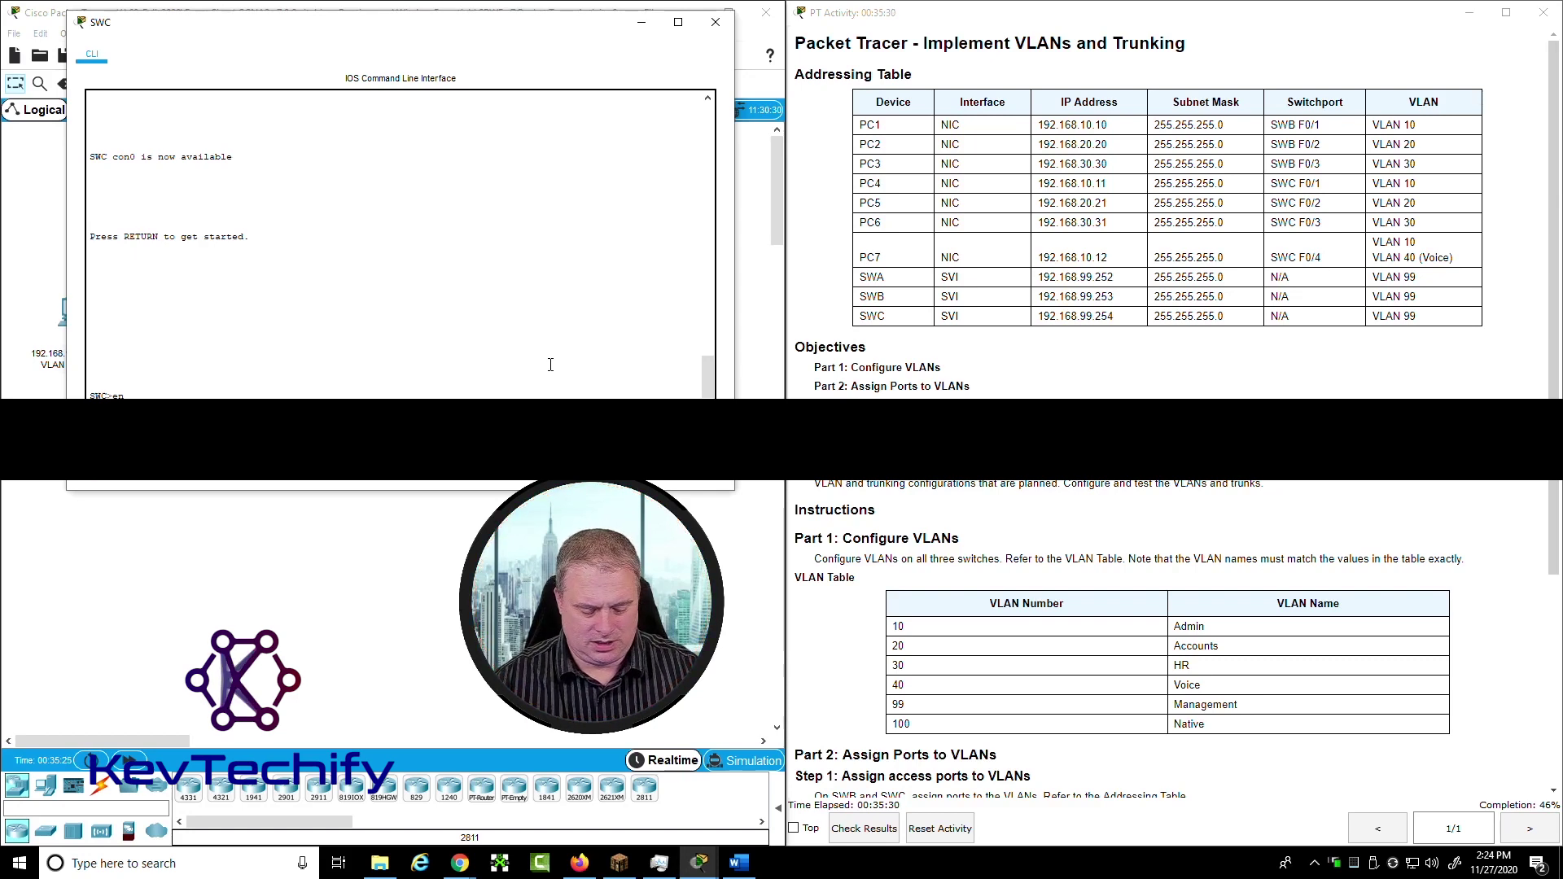
key("Return")
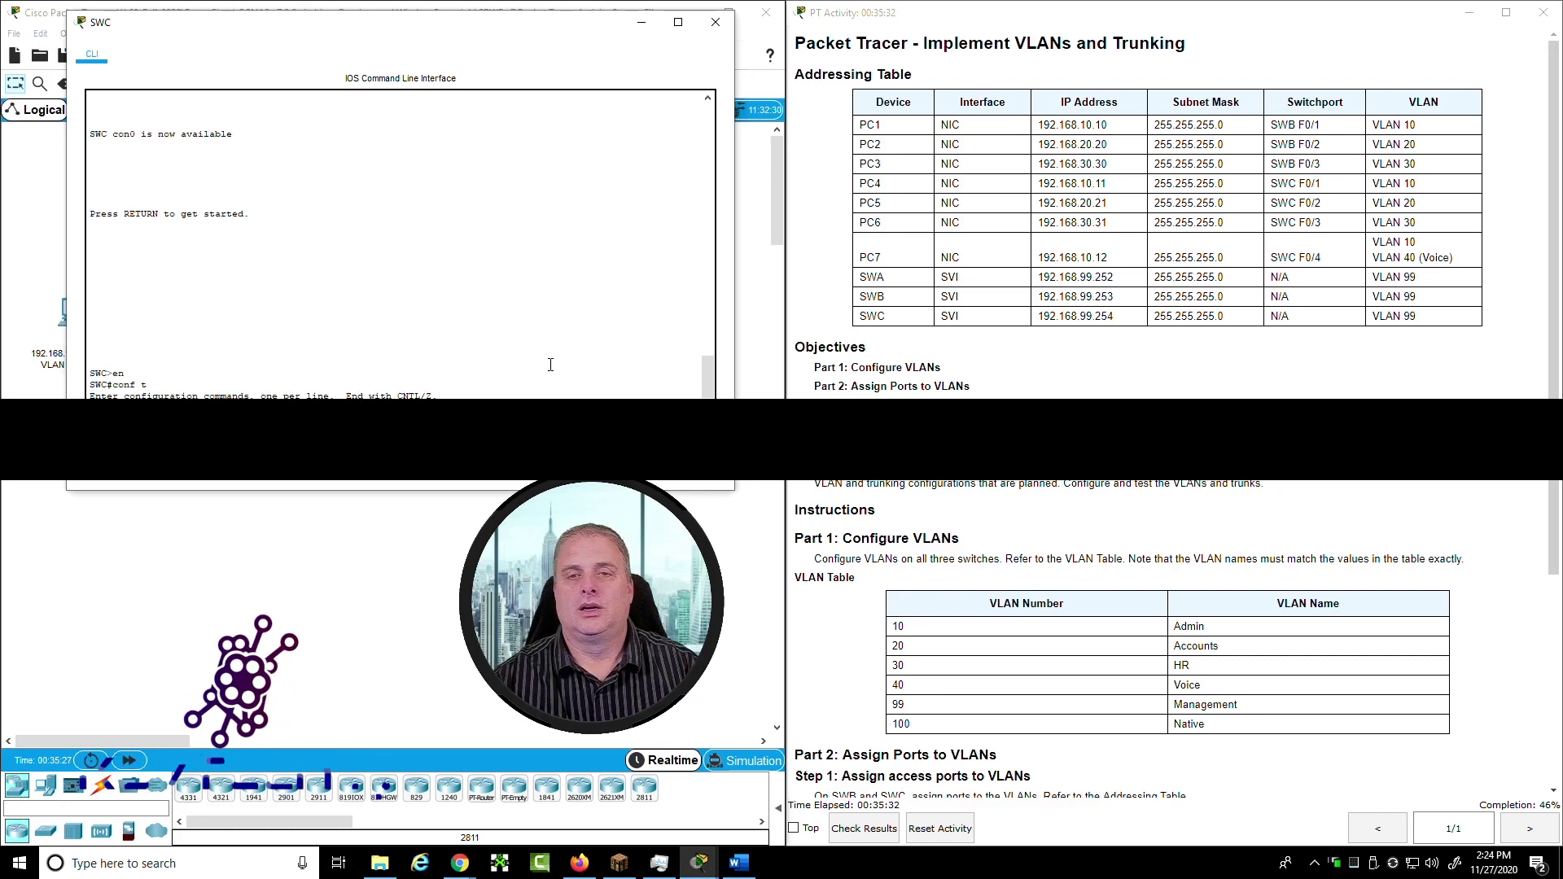
Look up PC4's port in the Addressing Table and set SWC's interface F0/1 to switchport access mode
left_click(877, 186)
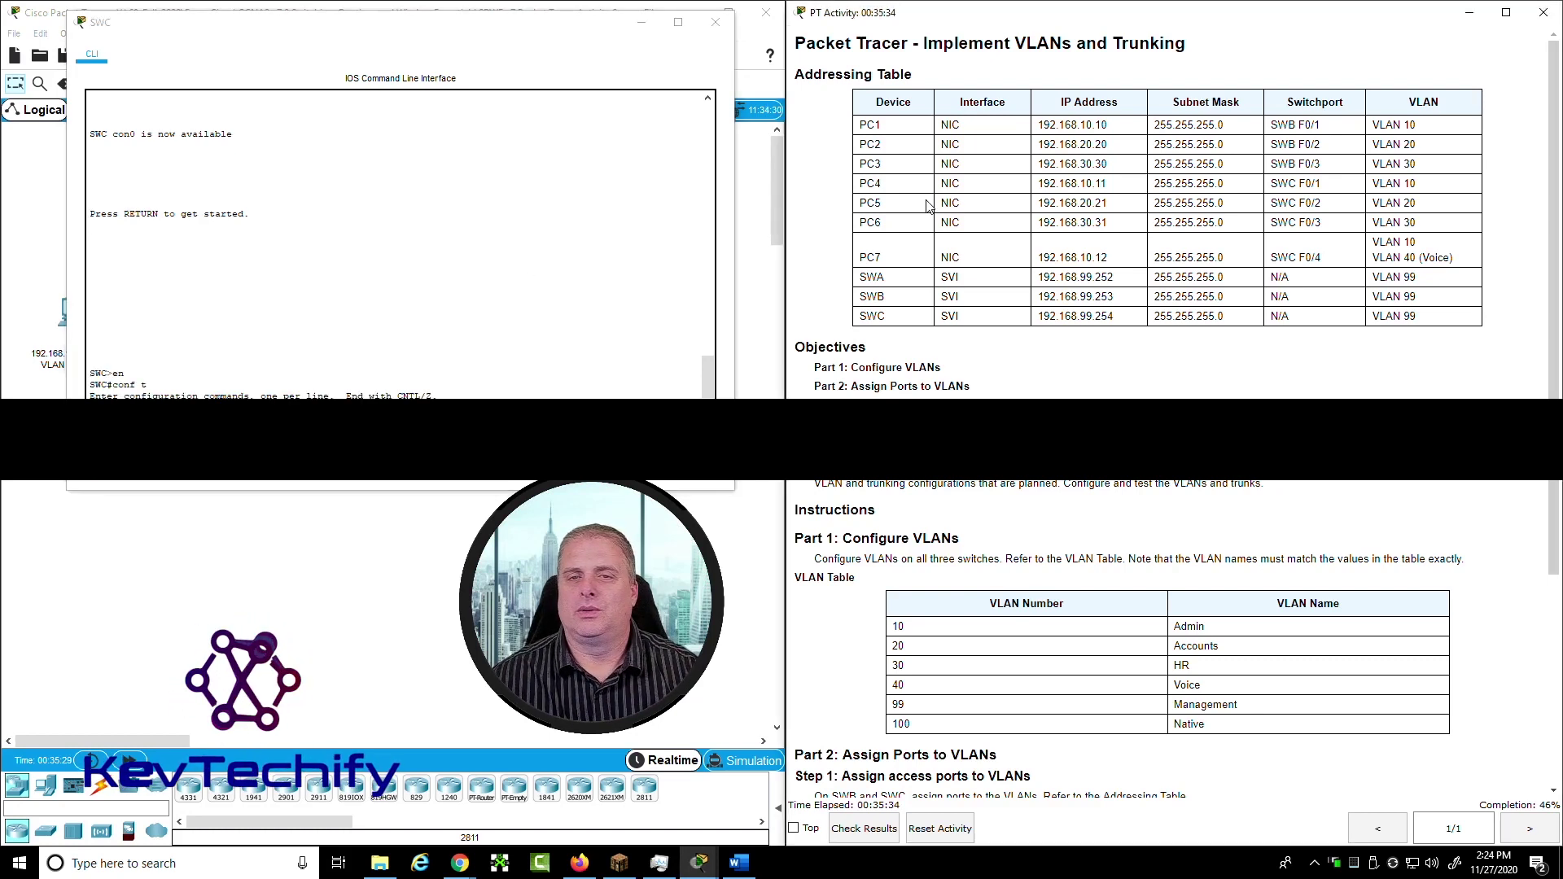
left_click_drag(861, 184, 1420, 194)
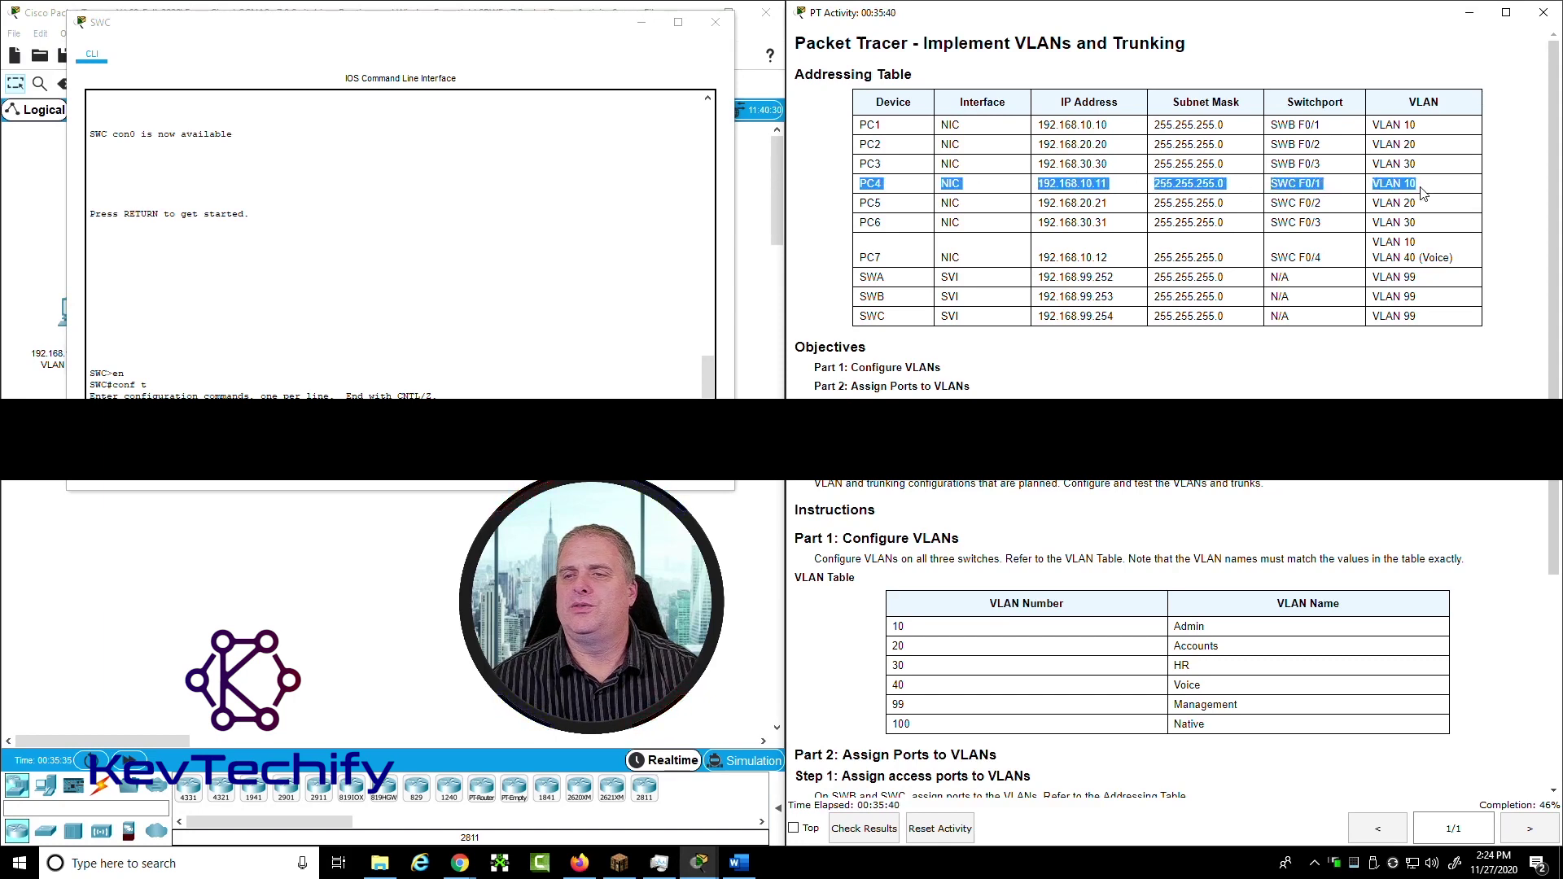
key("alt+Tab")
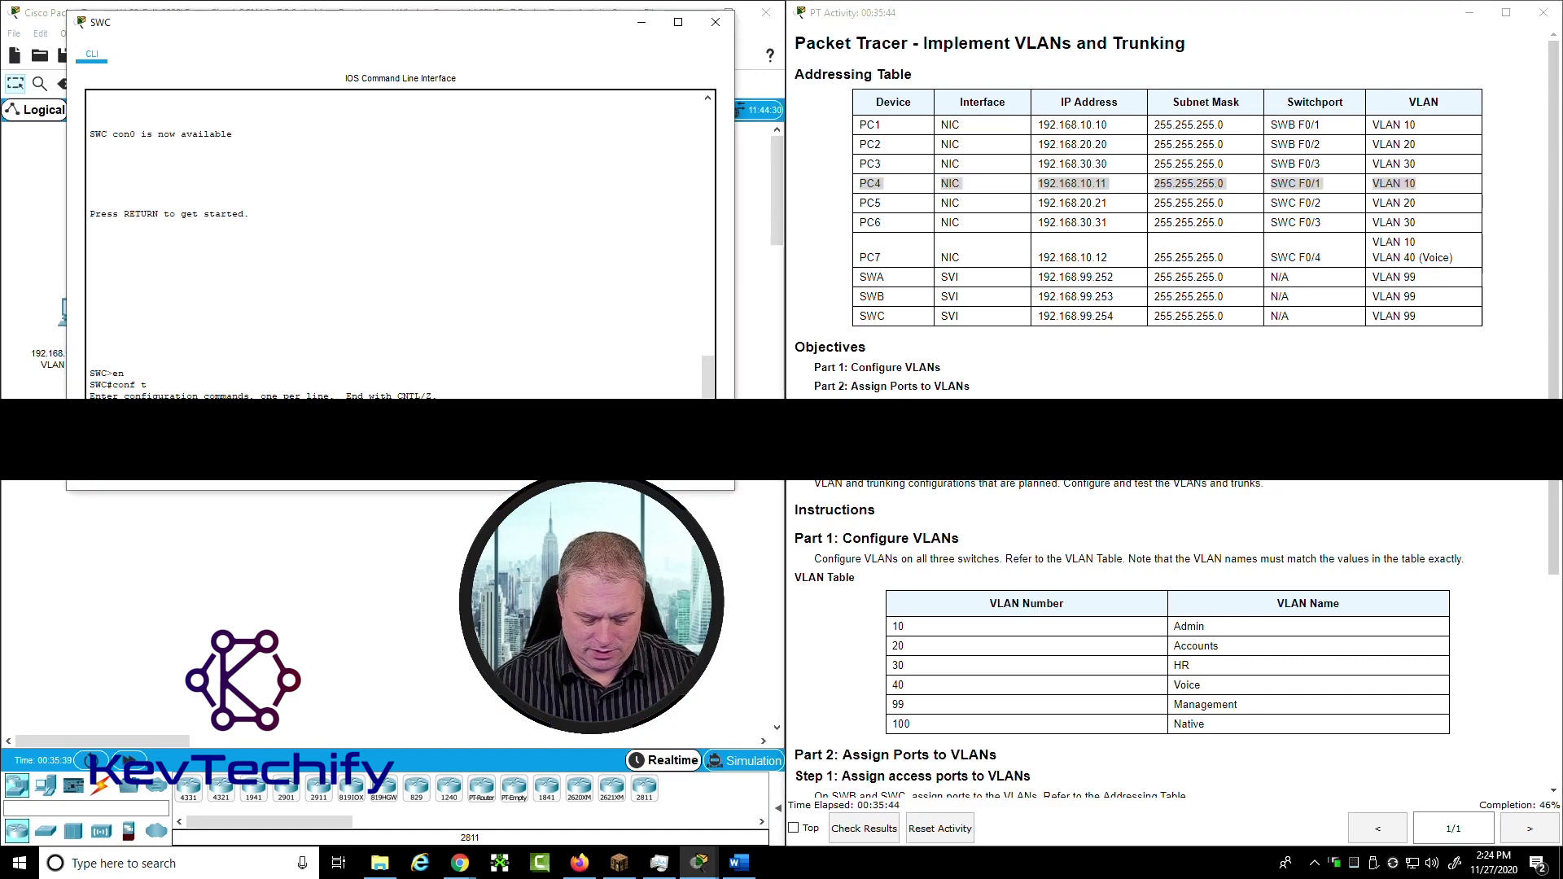
key("Return")
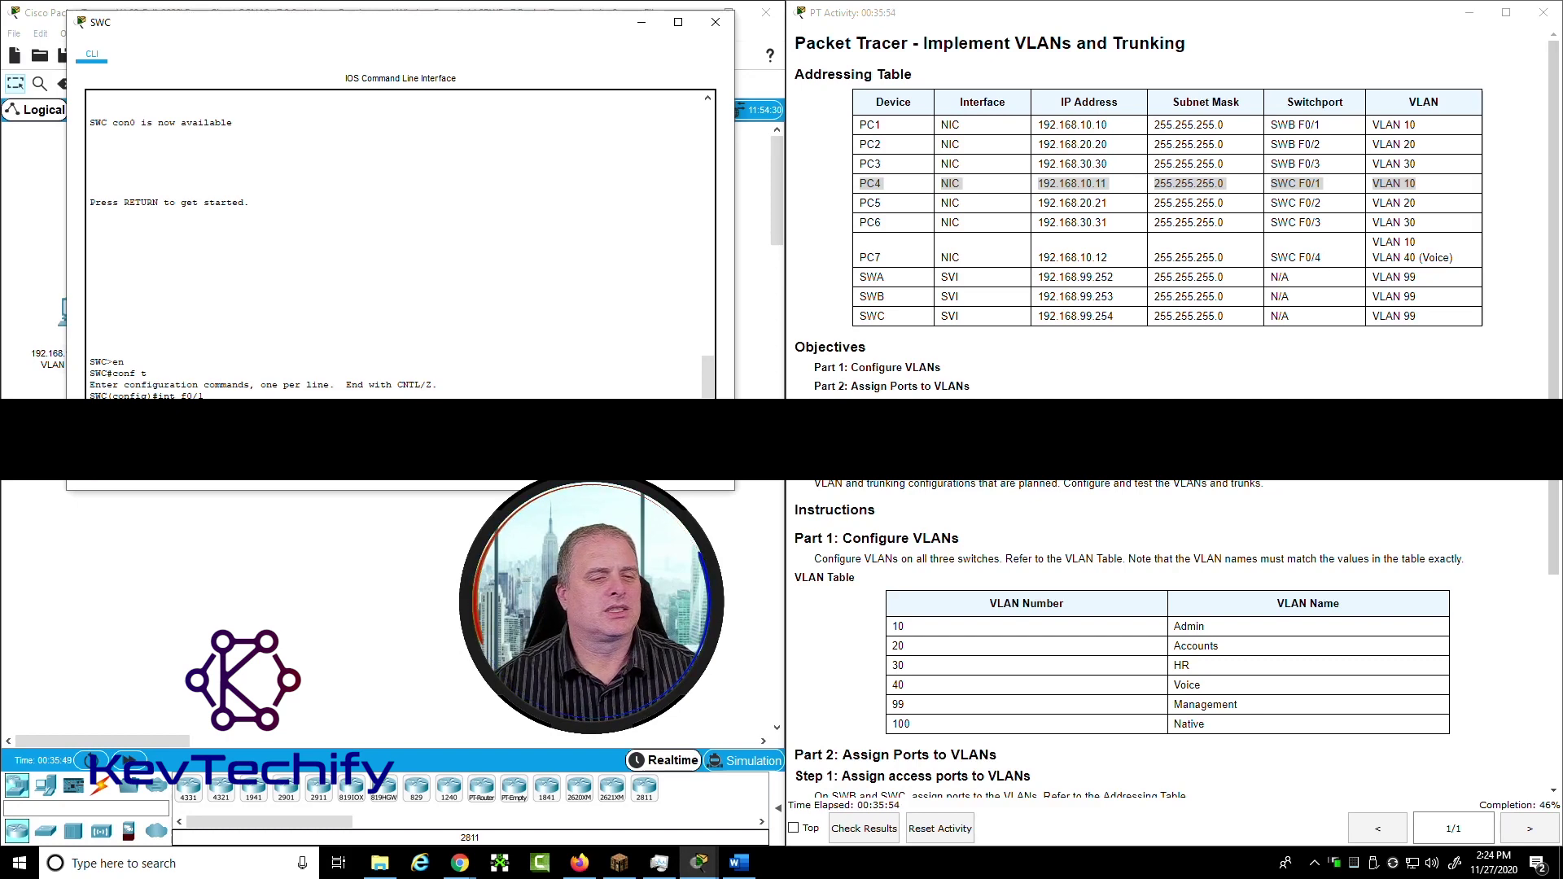
key("Return")
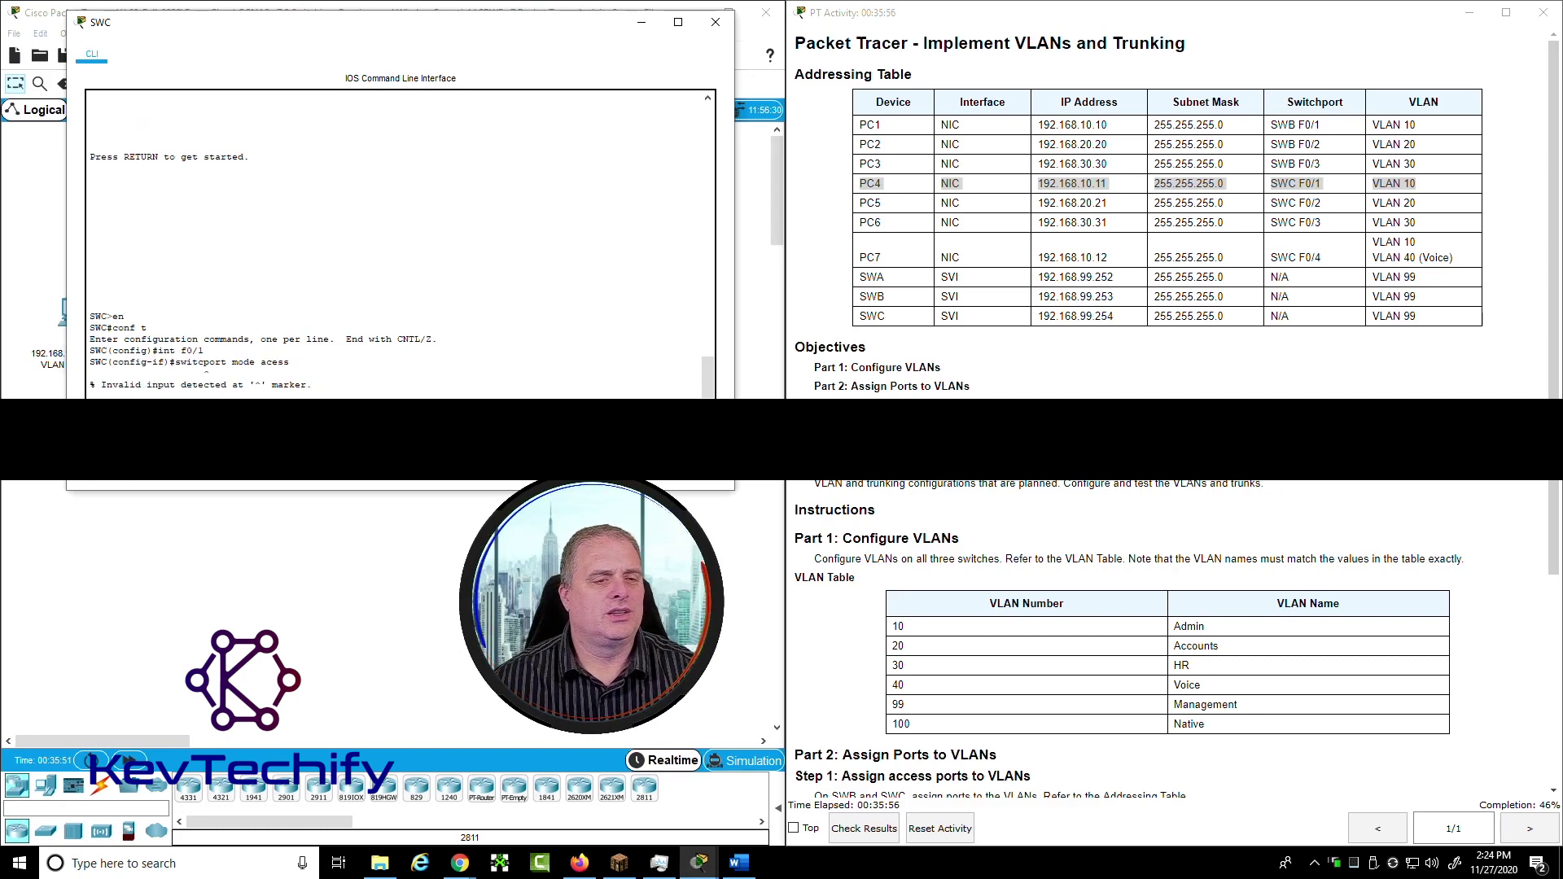
type("switchport mode acess")
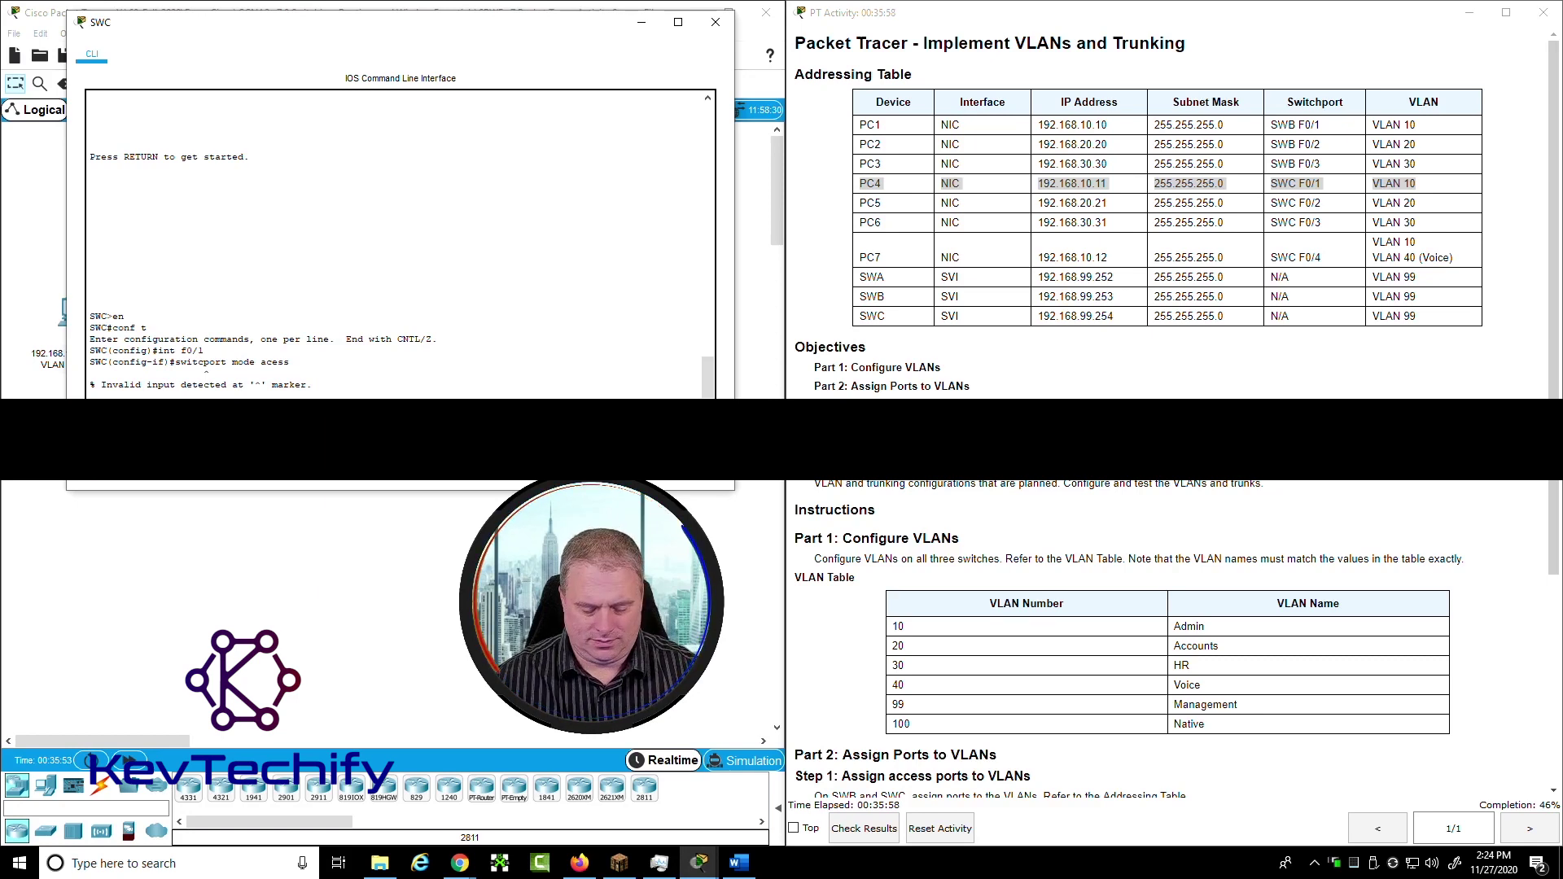
key("Return")
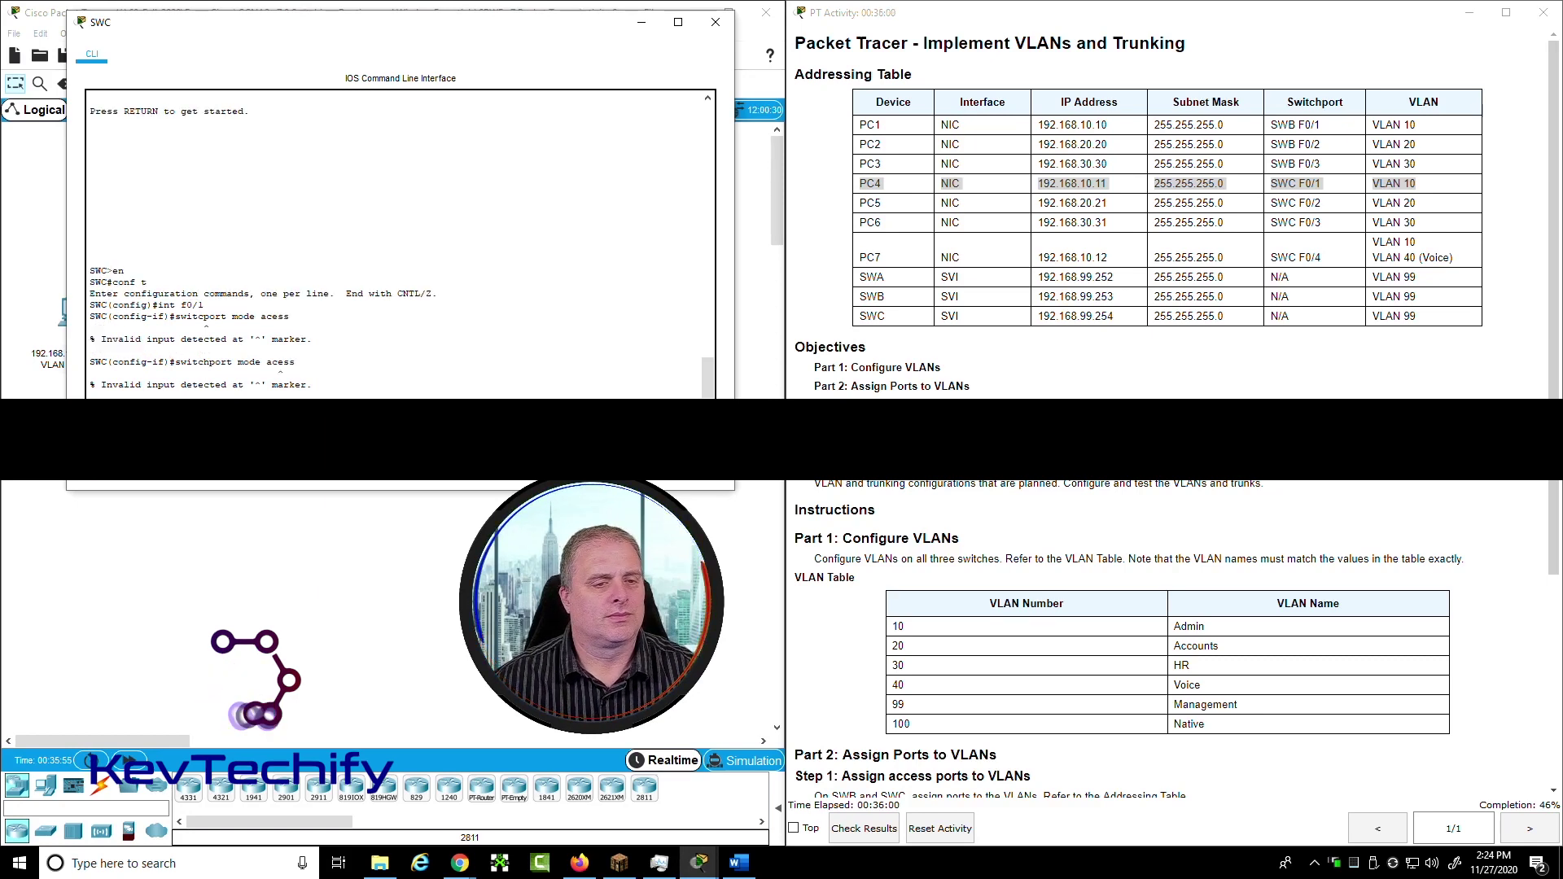
type("switchport mode access")
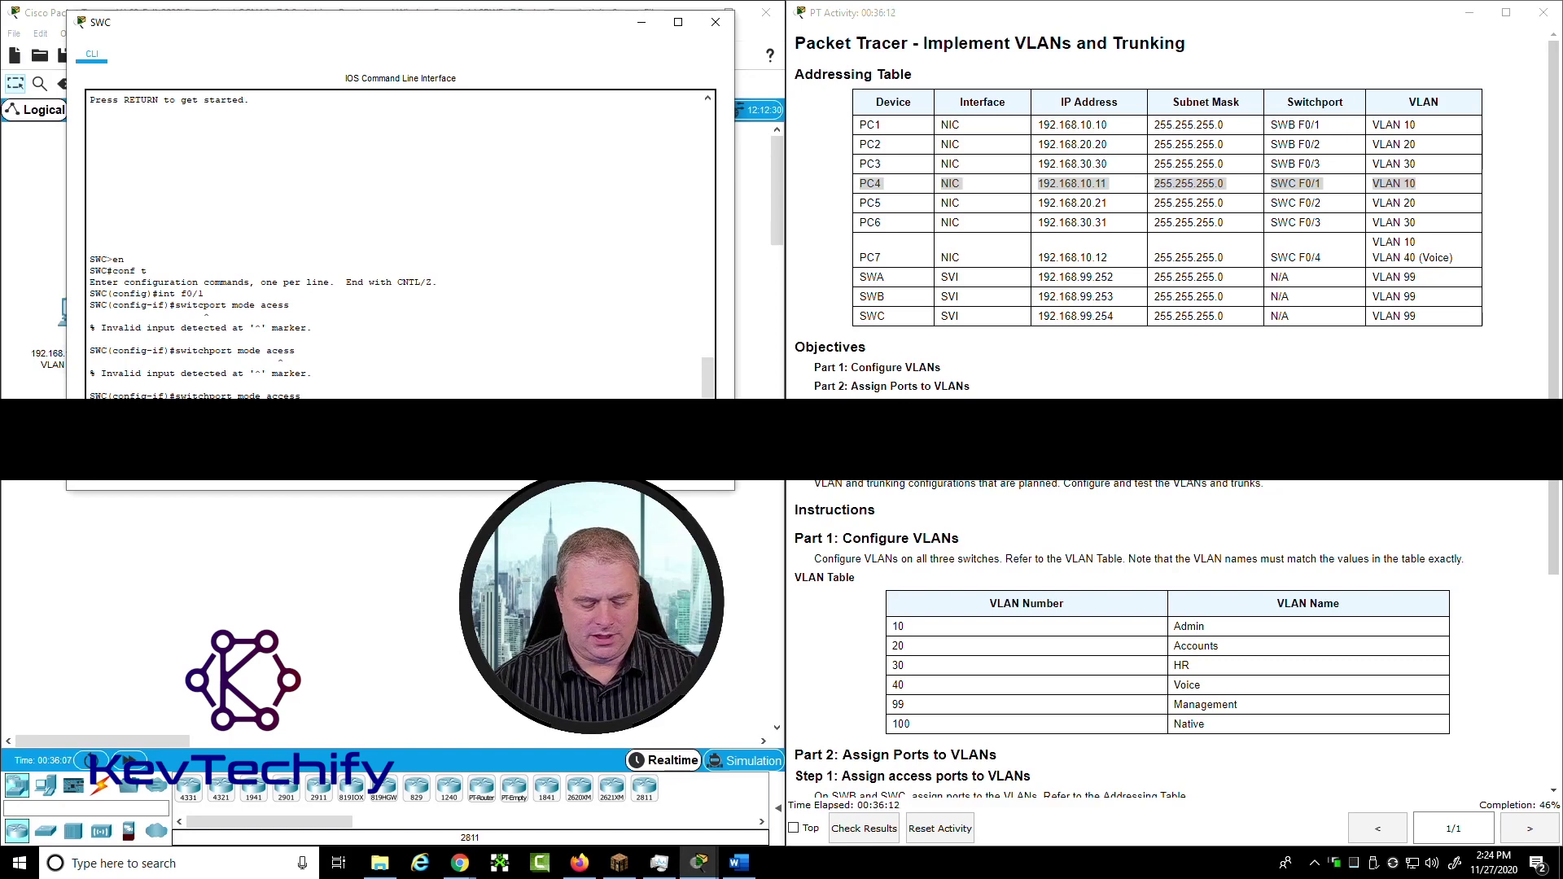
Assign SWC's interface F0/1 to access VLAN 10 and look up PC5's switchport and VLAN in the Addressing Table
key("Return")
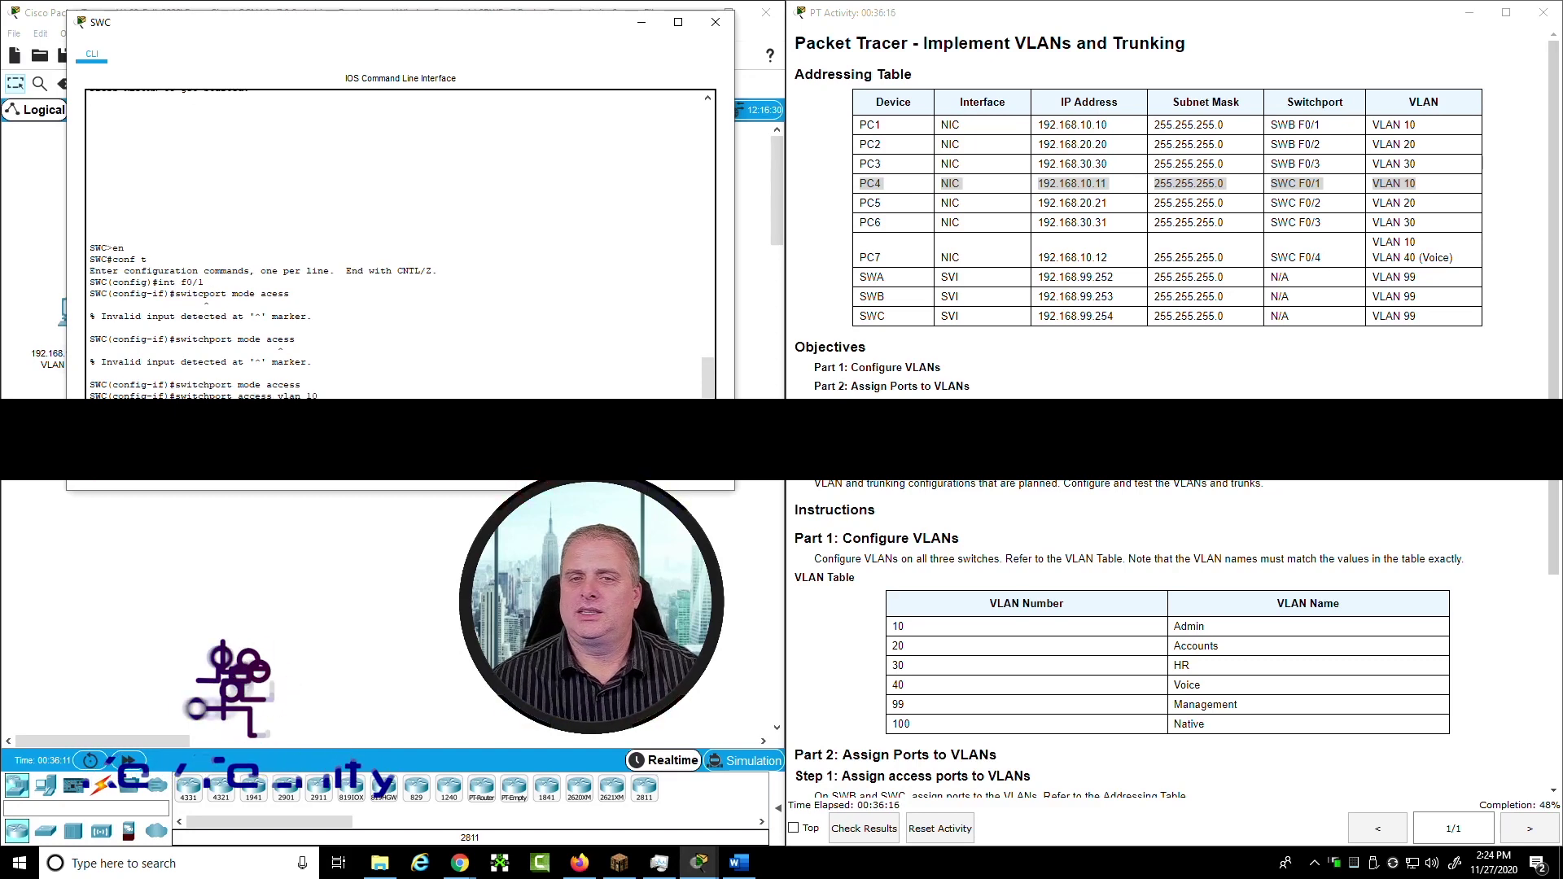
left_click(1274, 206)
left_click_drag(1274, 206, 1426, 208)
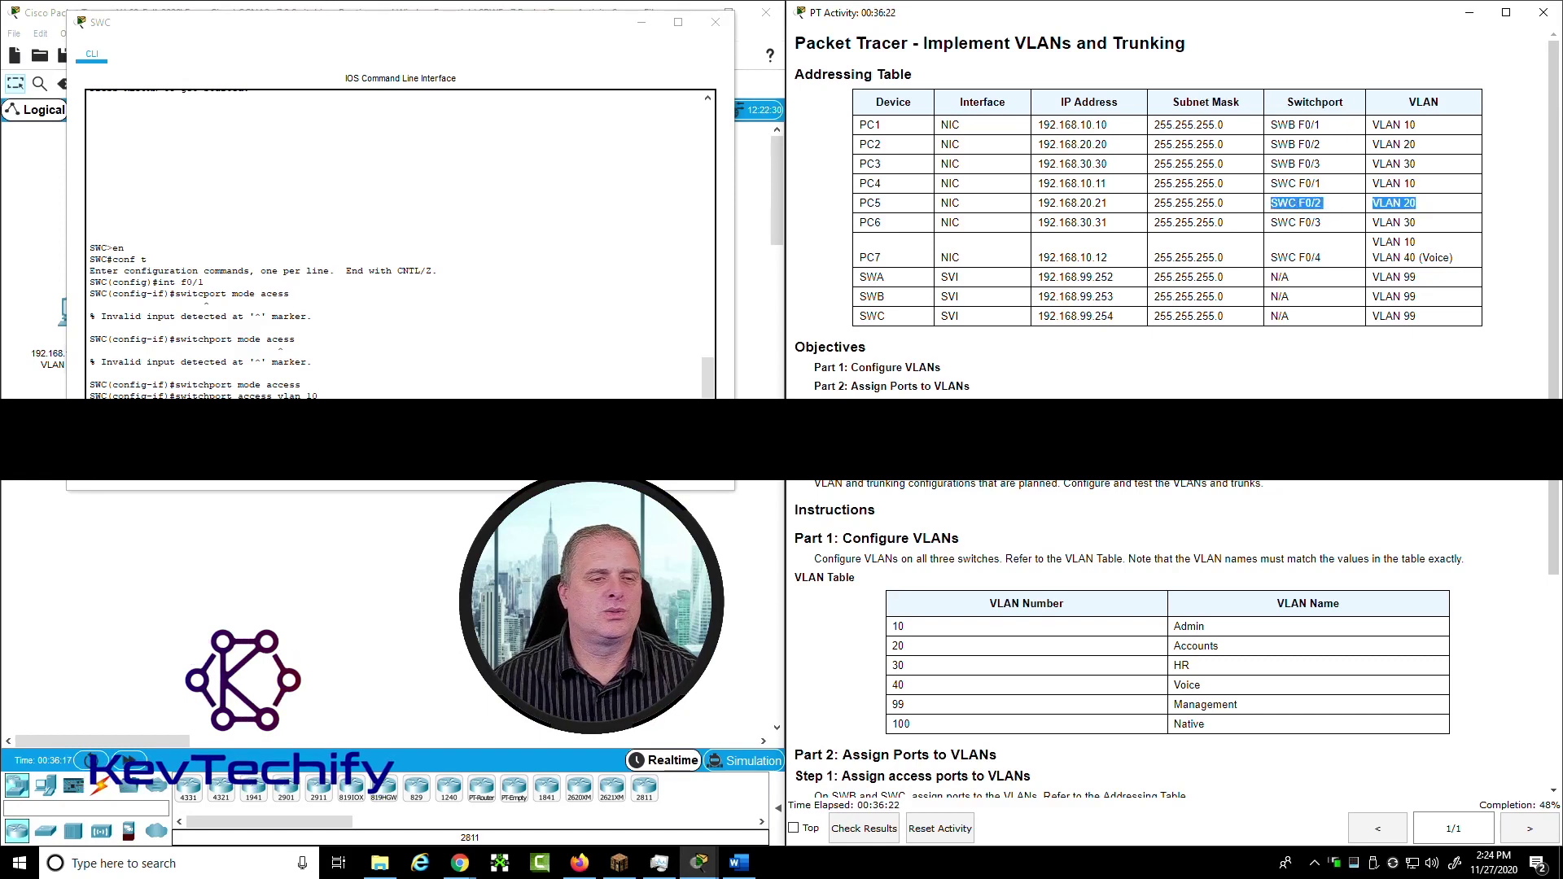
key("alt+Tab")
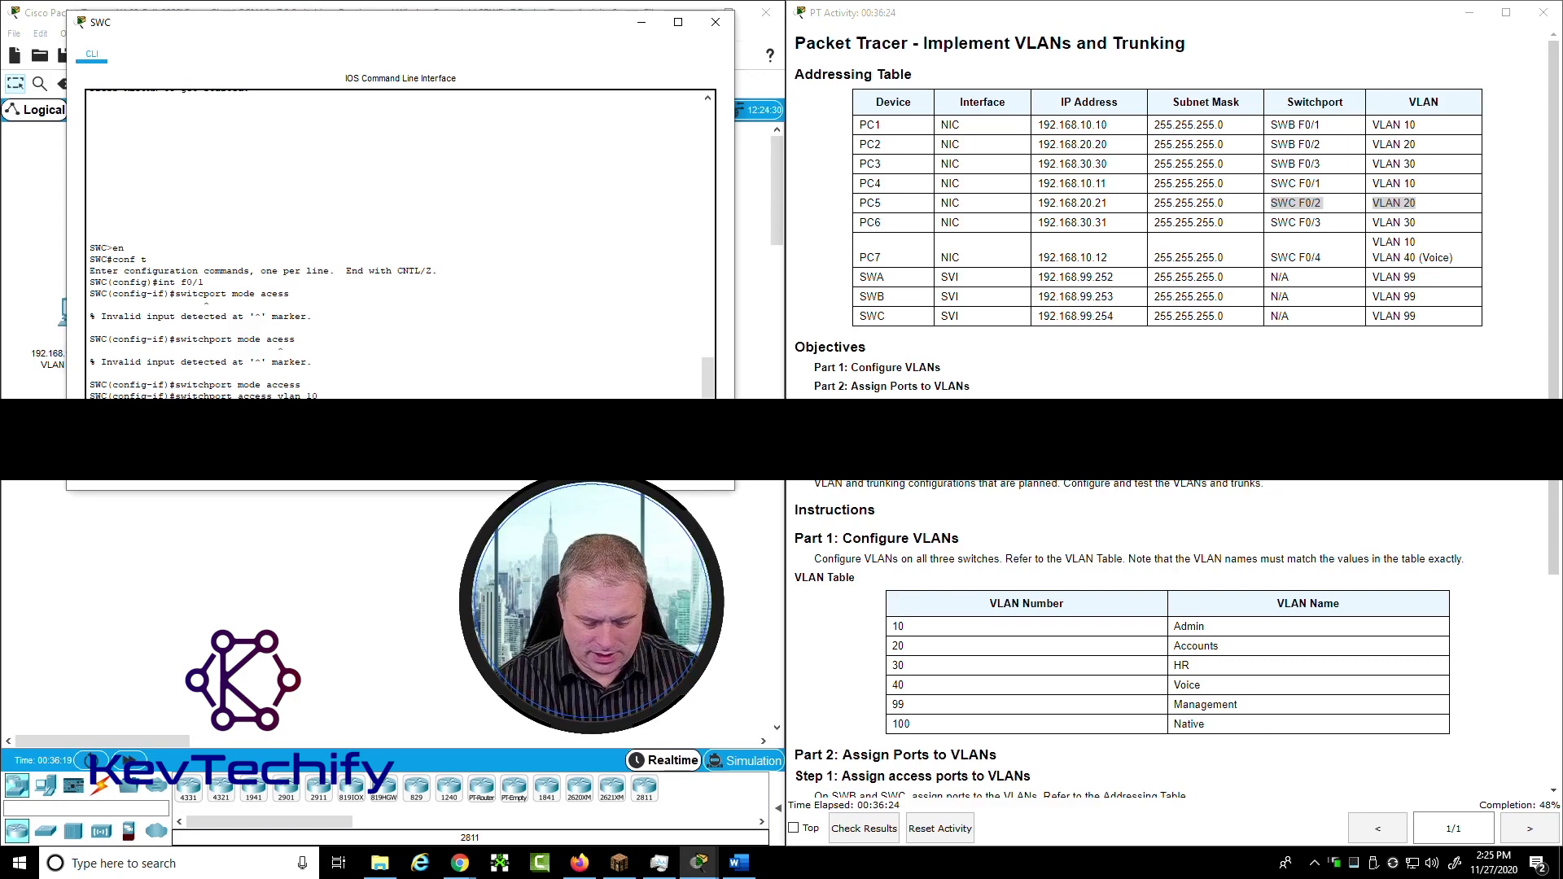
Set SWC's interface F0/2 to switchport access mode and assign it to access VLAN 20
type("int f0/2")
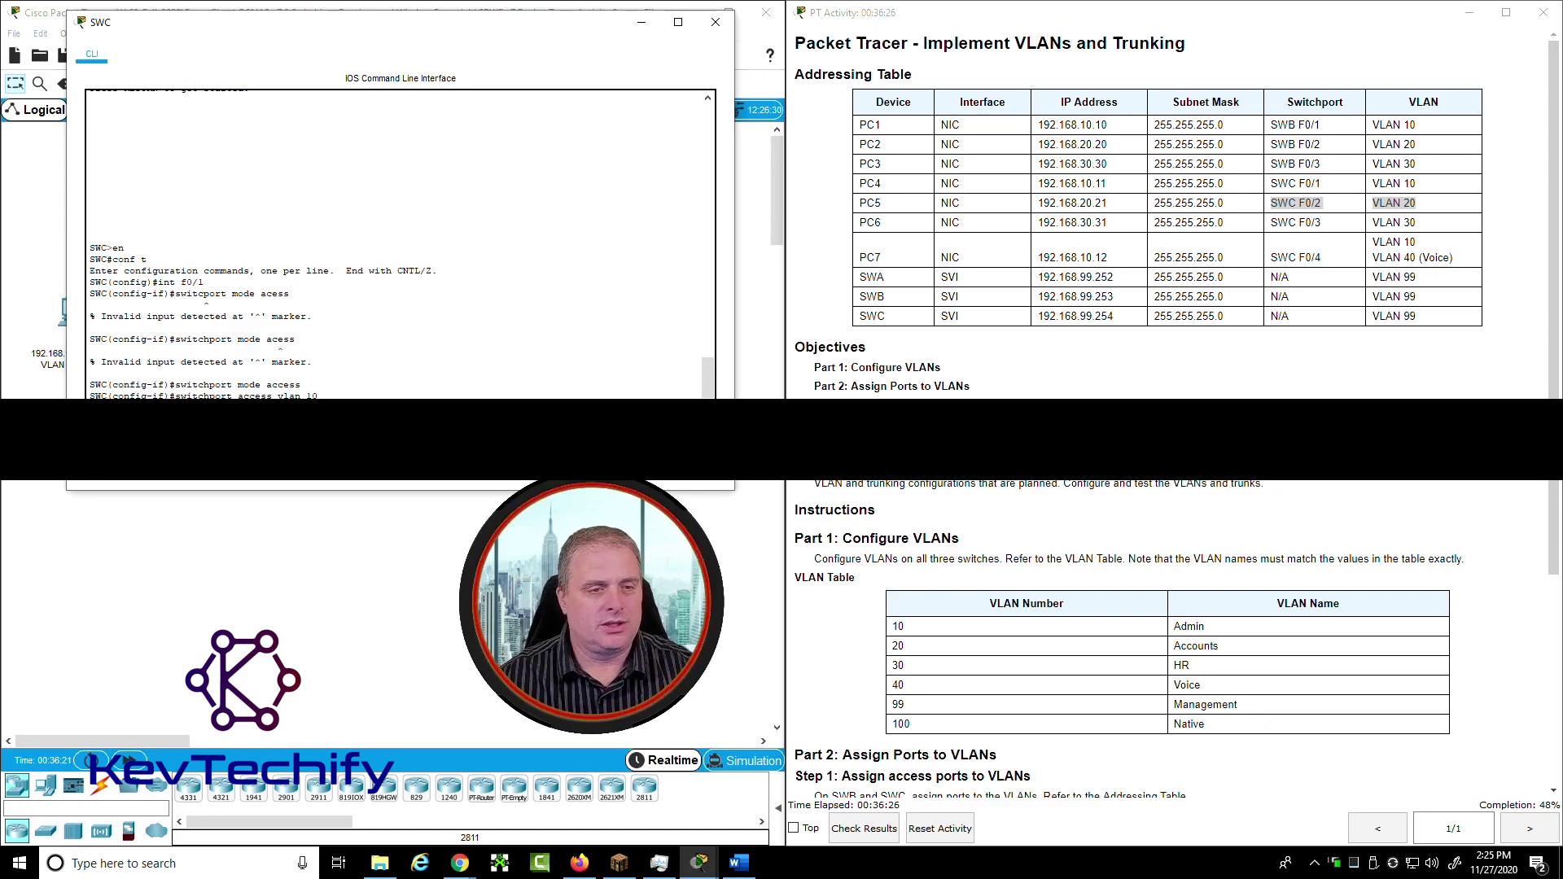
key("Return")
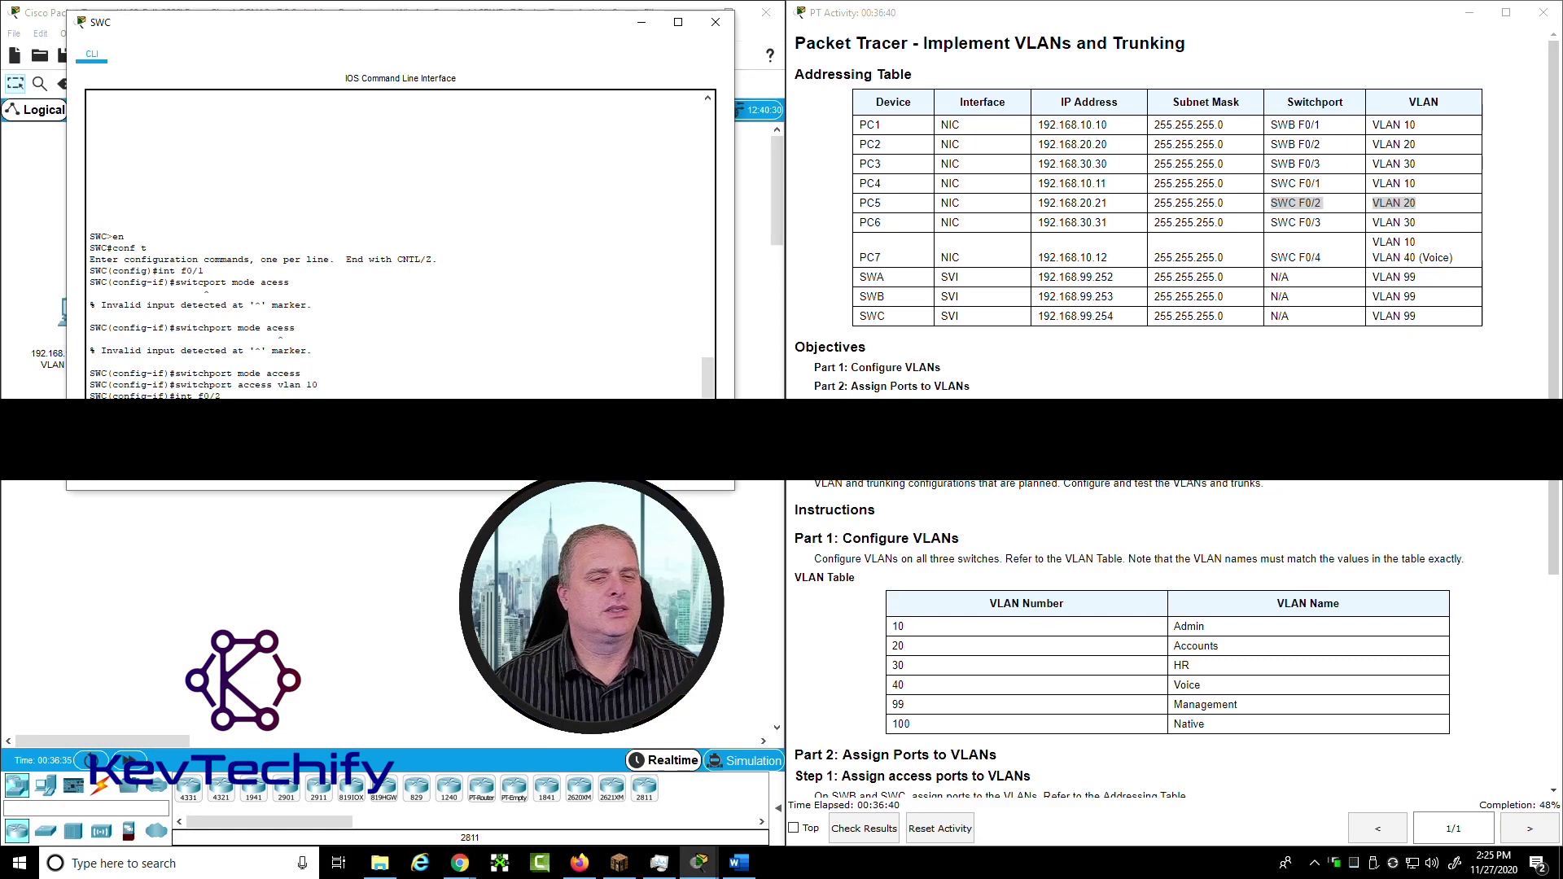
key("Return")
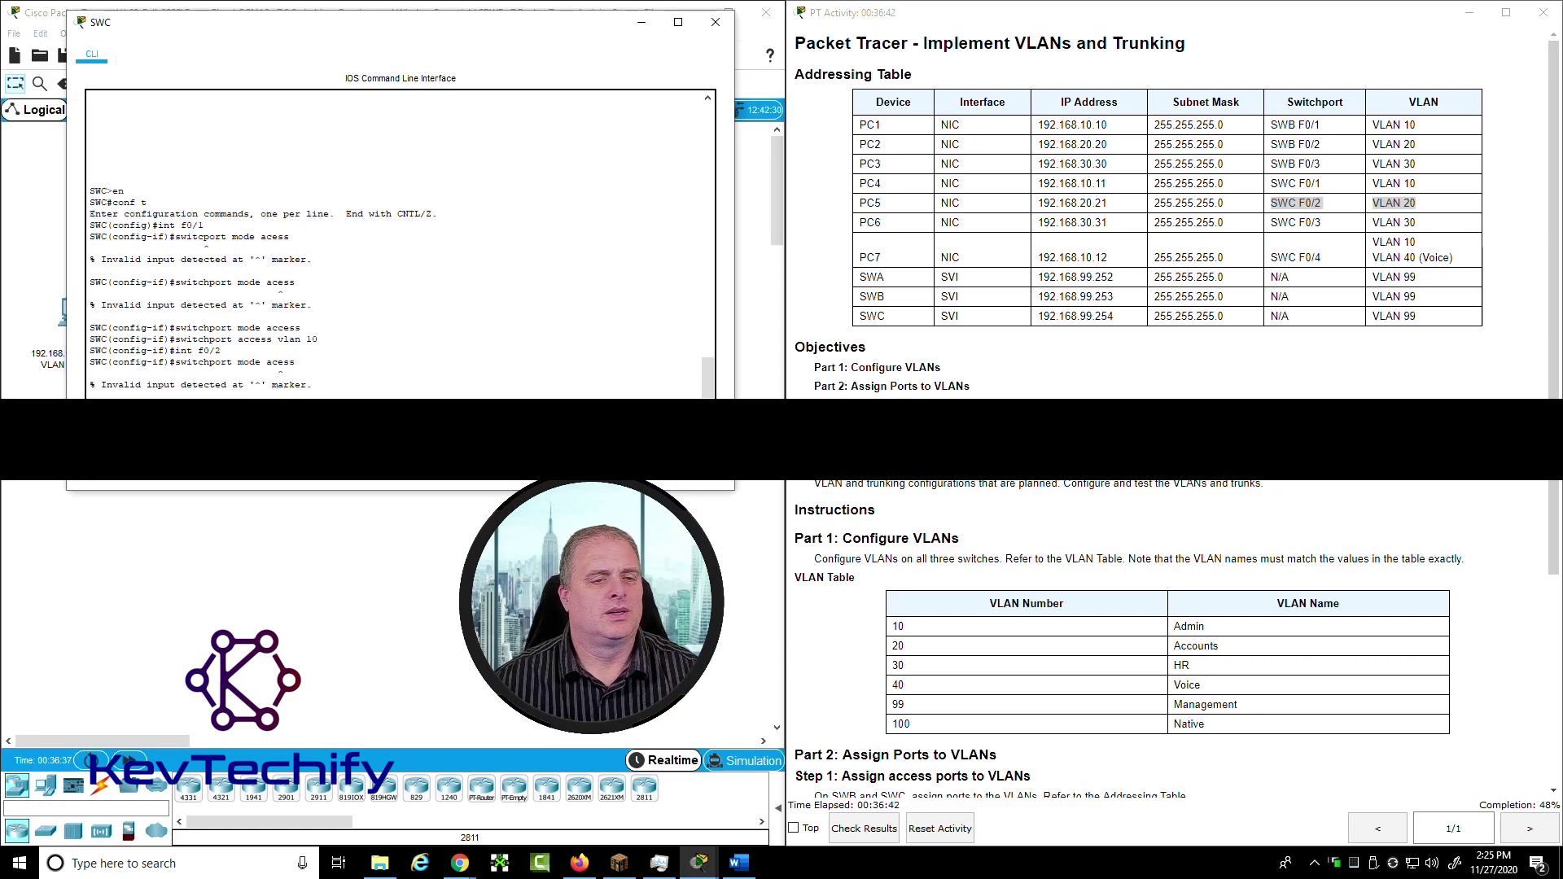
key("Return")
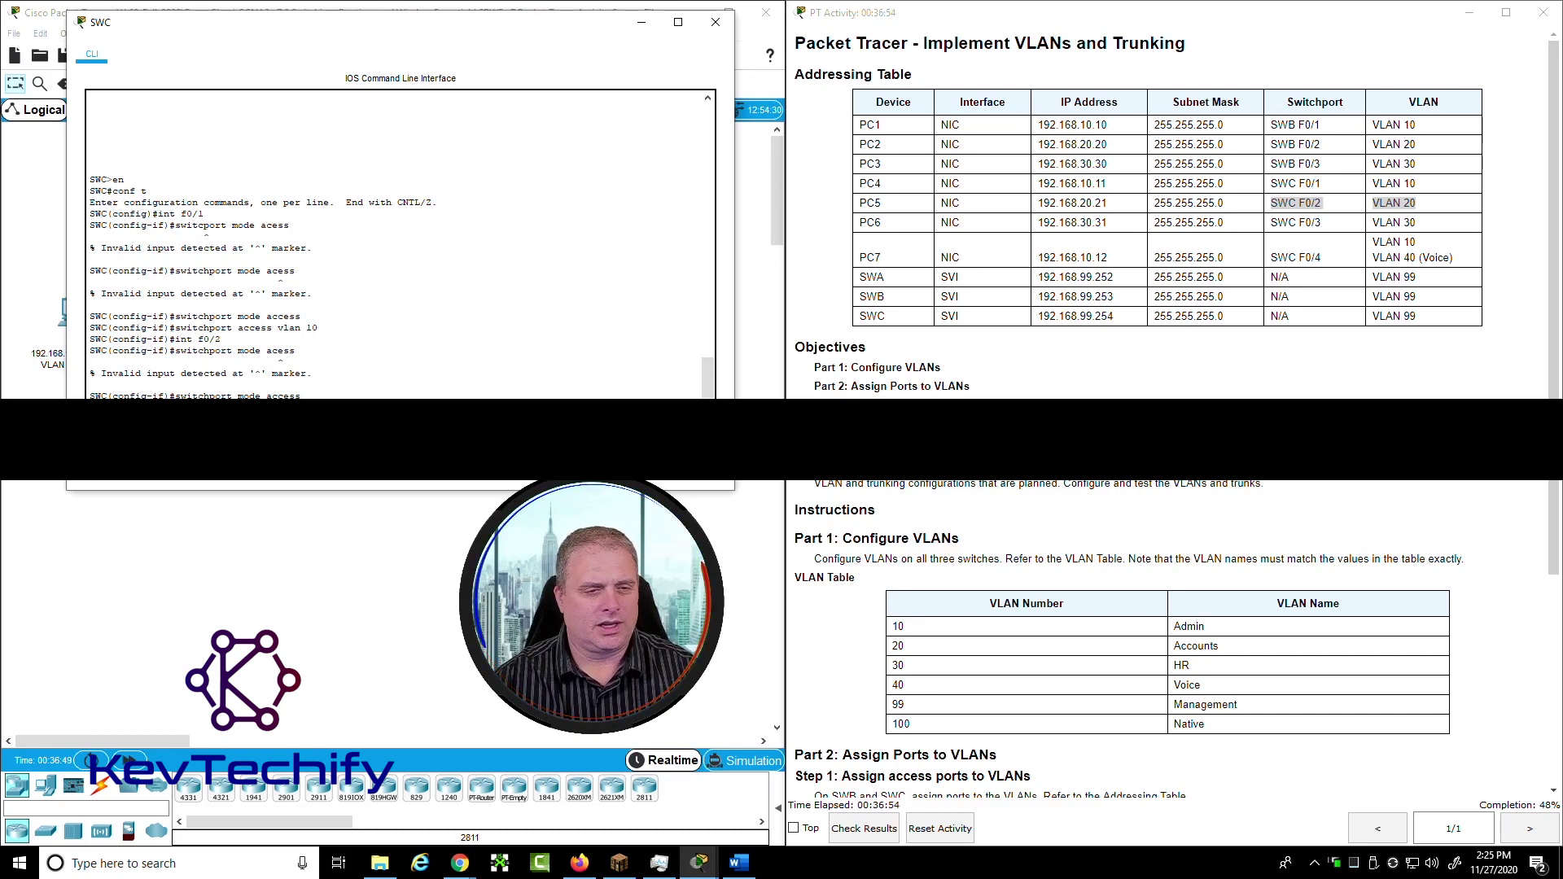
key("Return")
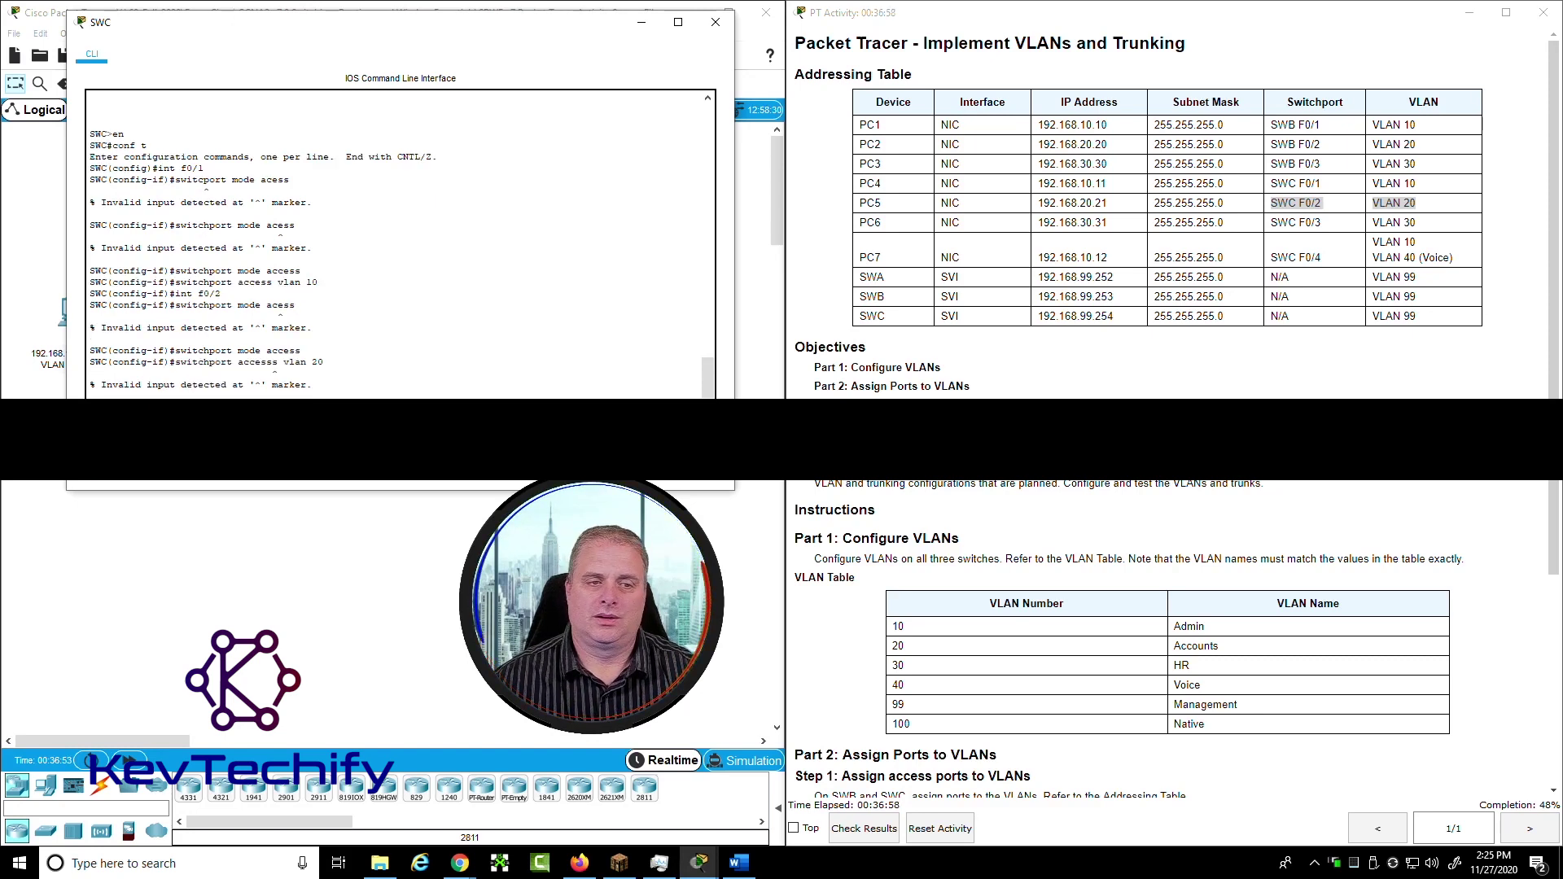
type("switchport access vlan 20")
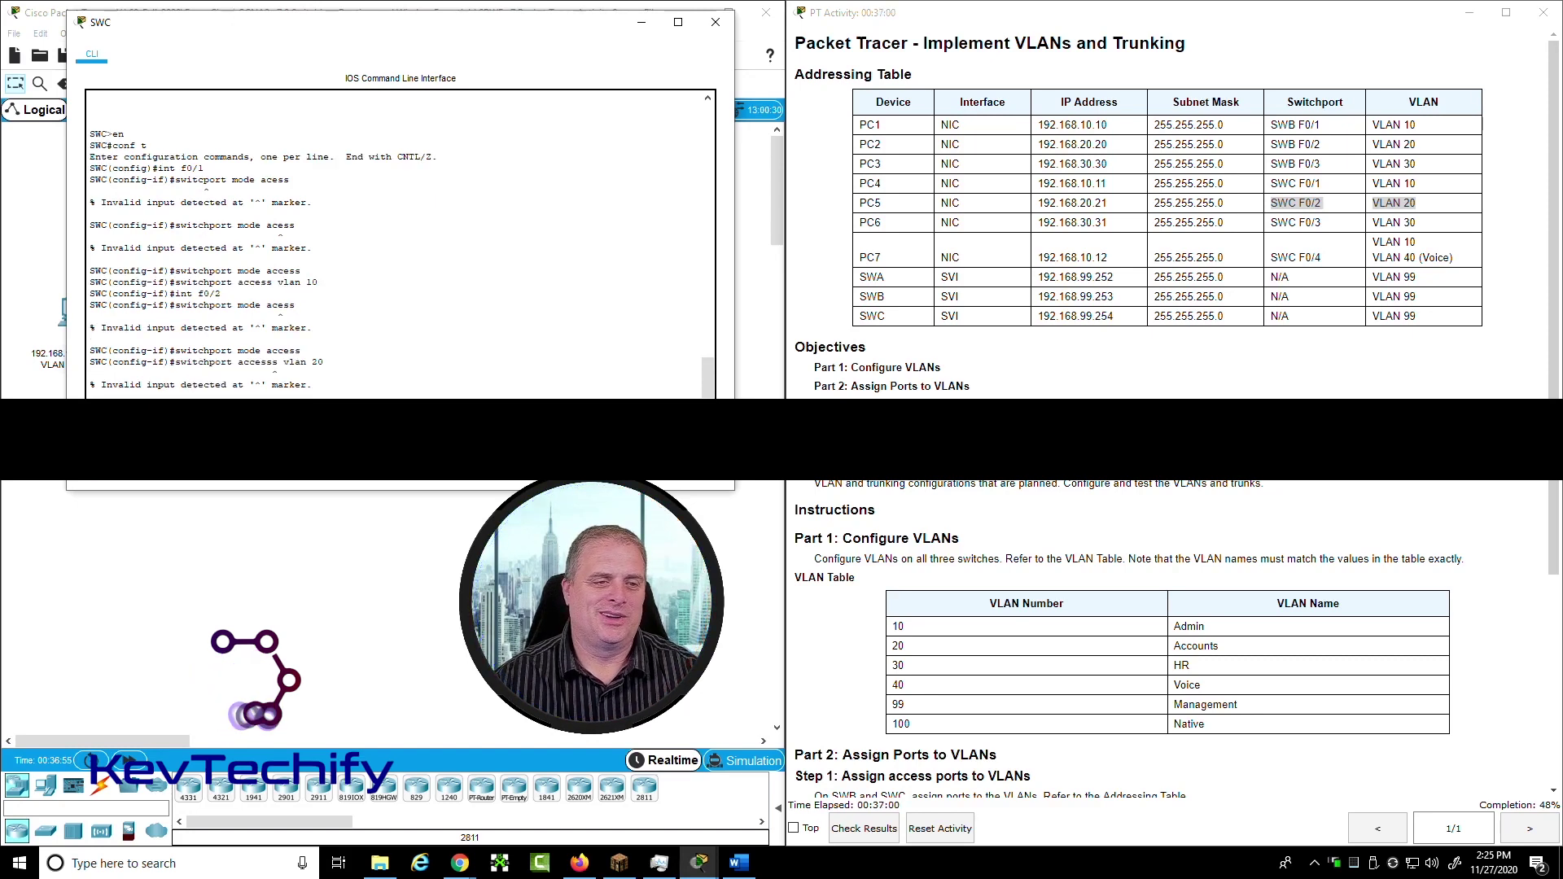
key("Return")
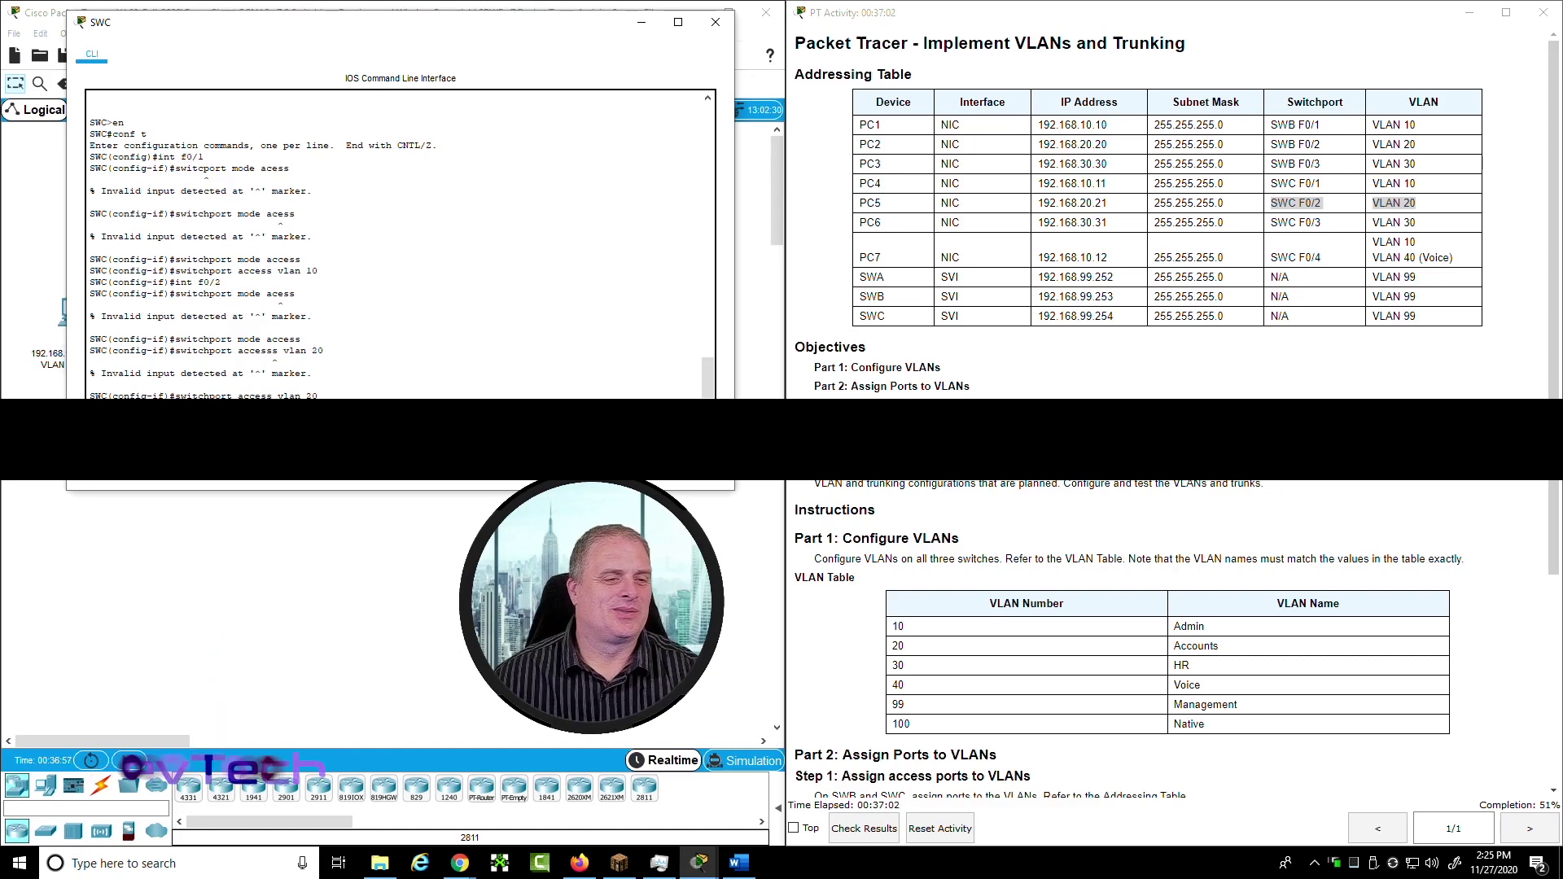
Look up PC6's row in the Addressing Table and configure SWC's interface F0/3 as an access port in VLAN 30
left_click(1272, 228)
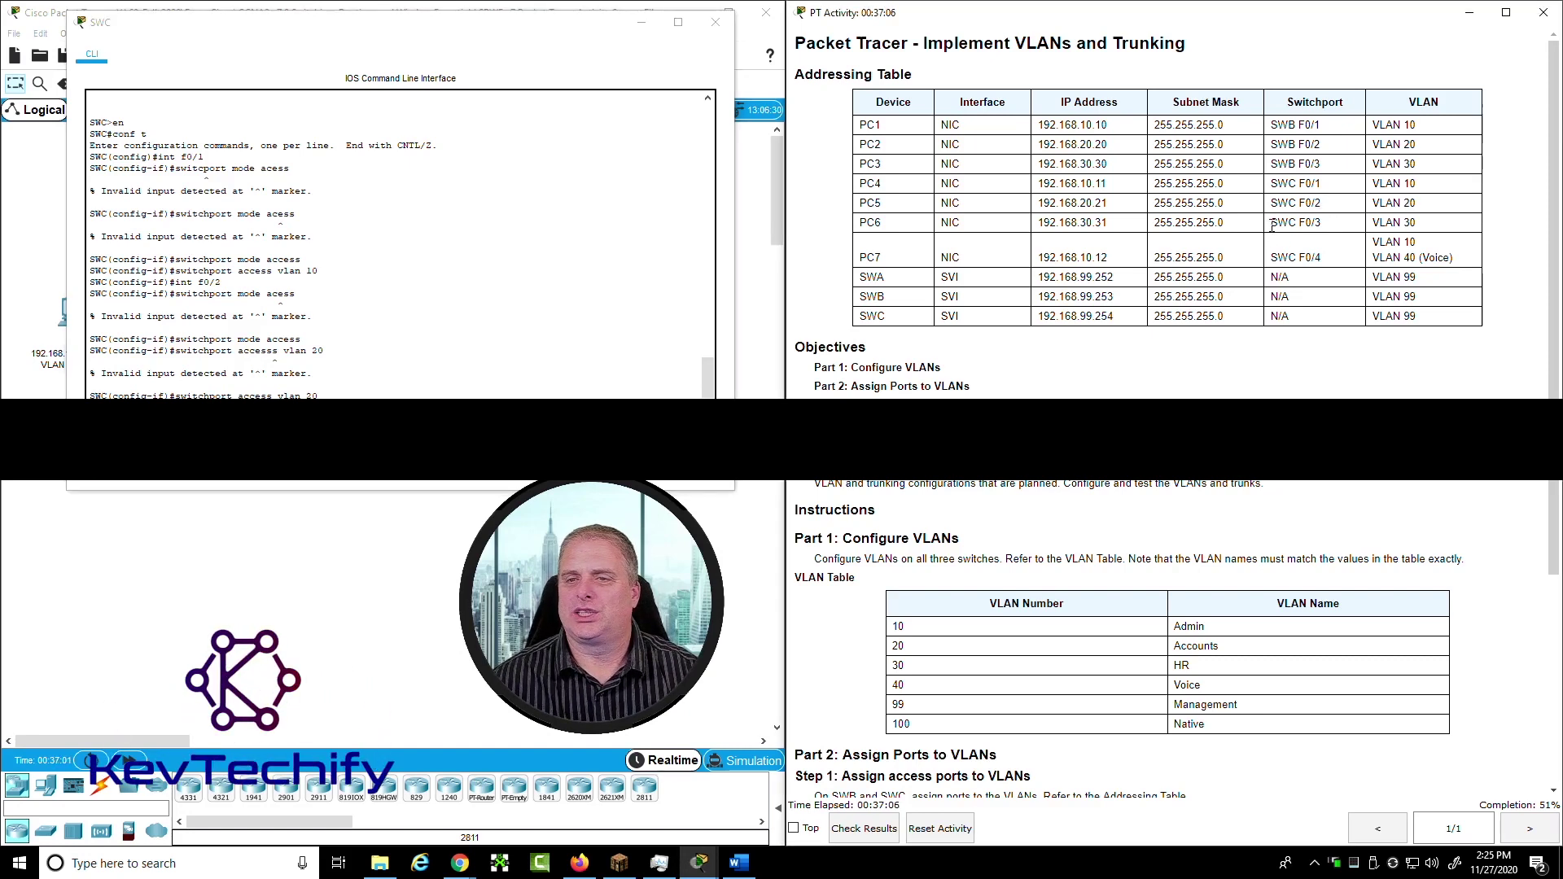
mouse_move(1286, 223)
left_mouse_down()
mouse_move(1324, 225)
mouse_move(1286, 221)
mouse_move(1307, 223)
left_mouse_up()
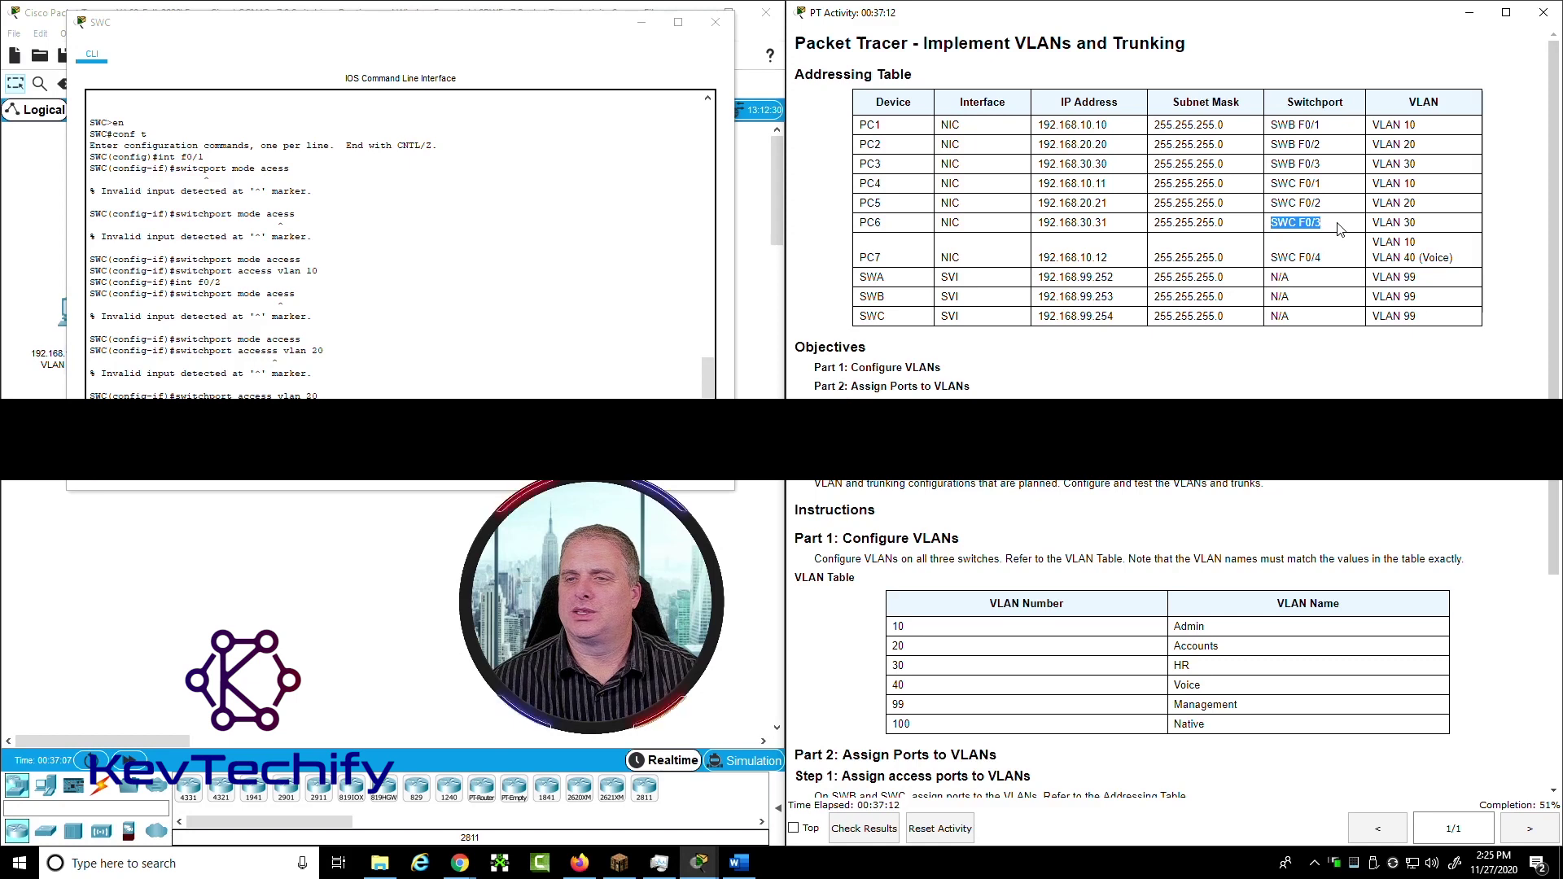
left_click_drag(1381, 222, 1426, 228)
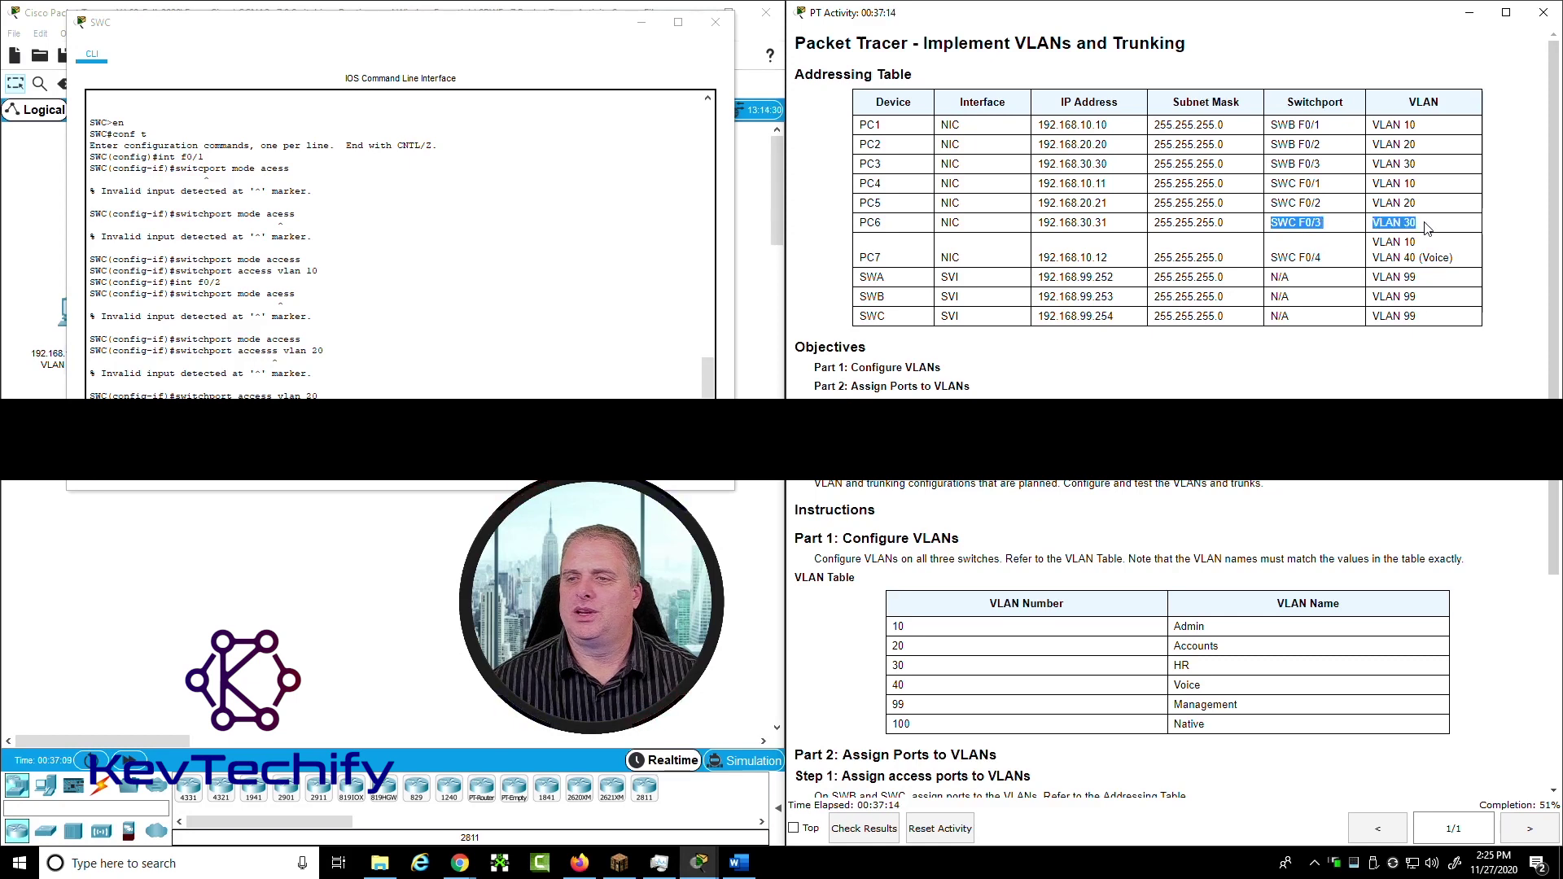
key("alt+Tab")
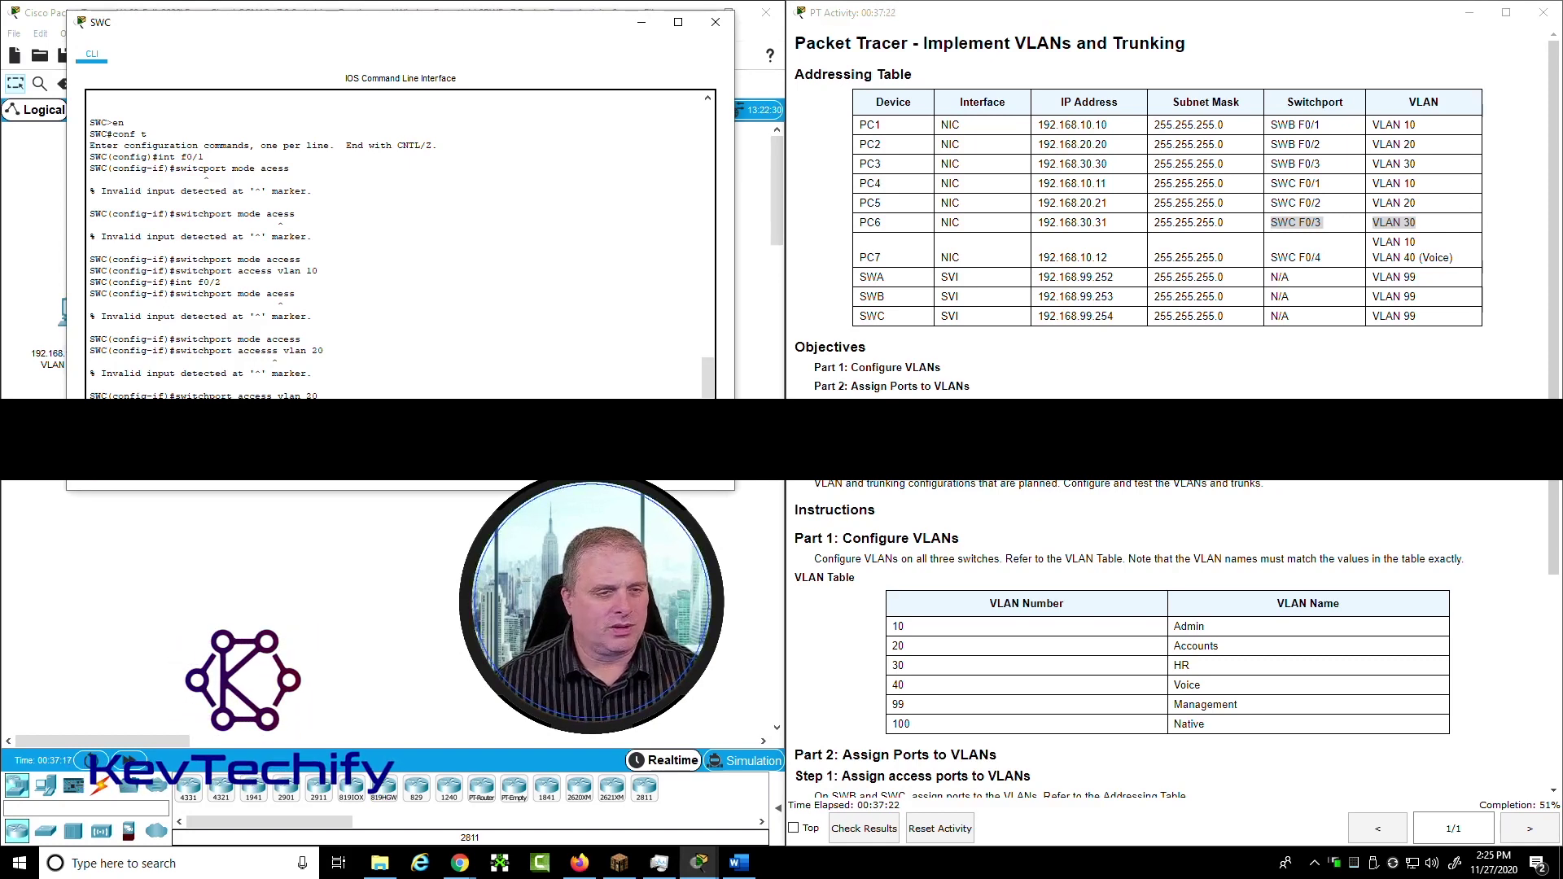
key("Return")
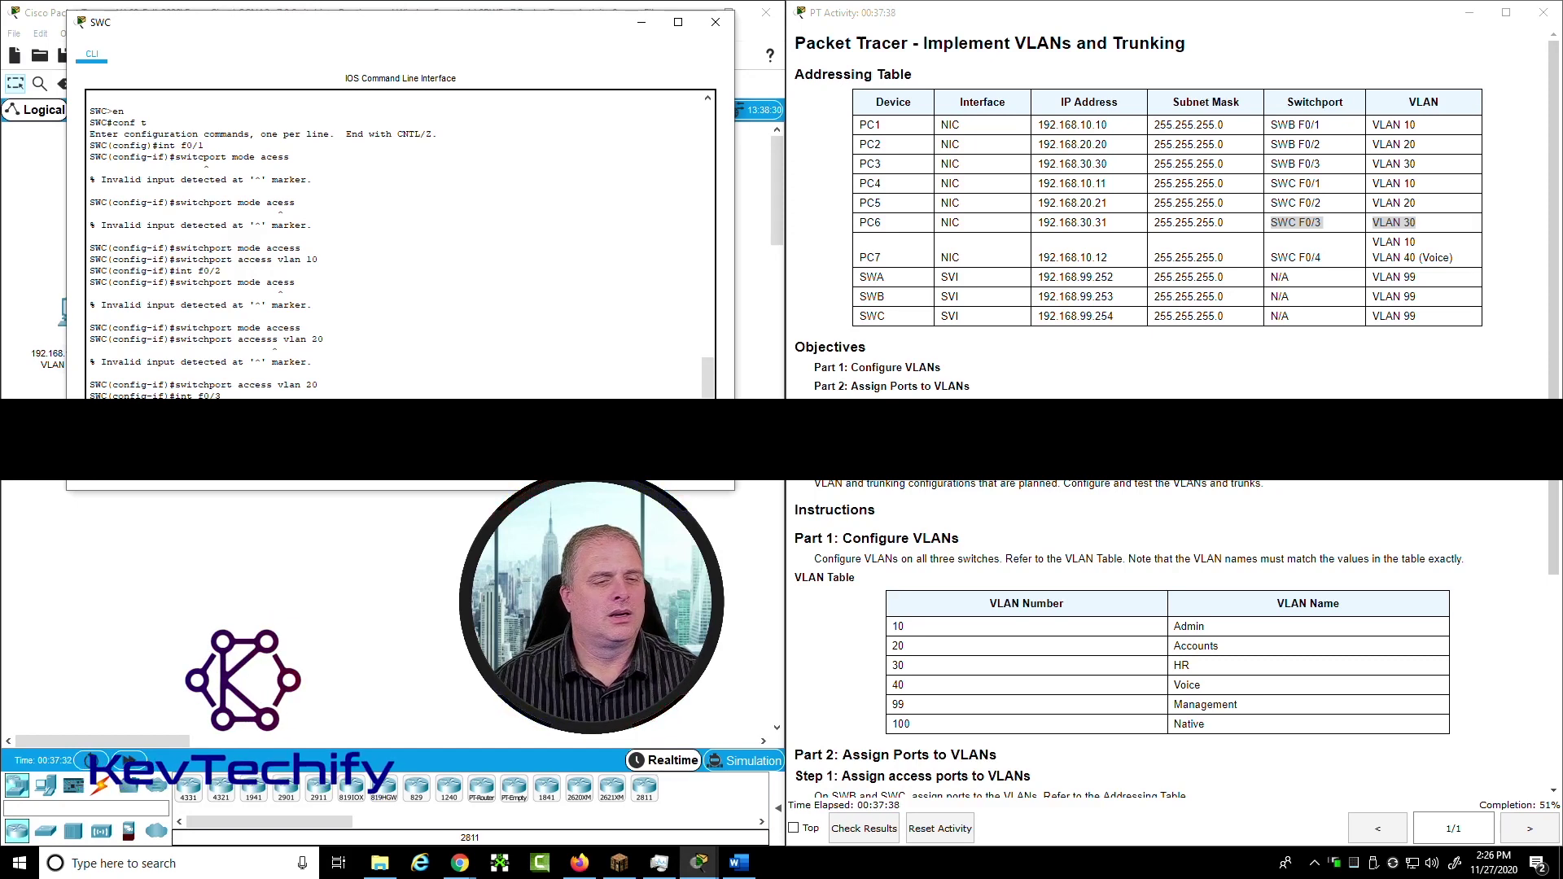
key("Return")
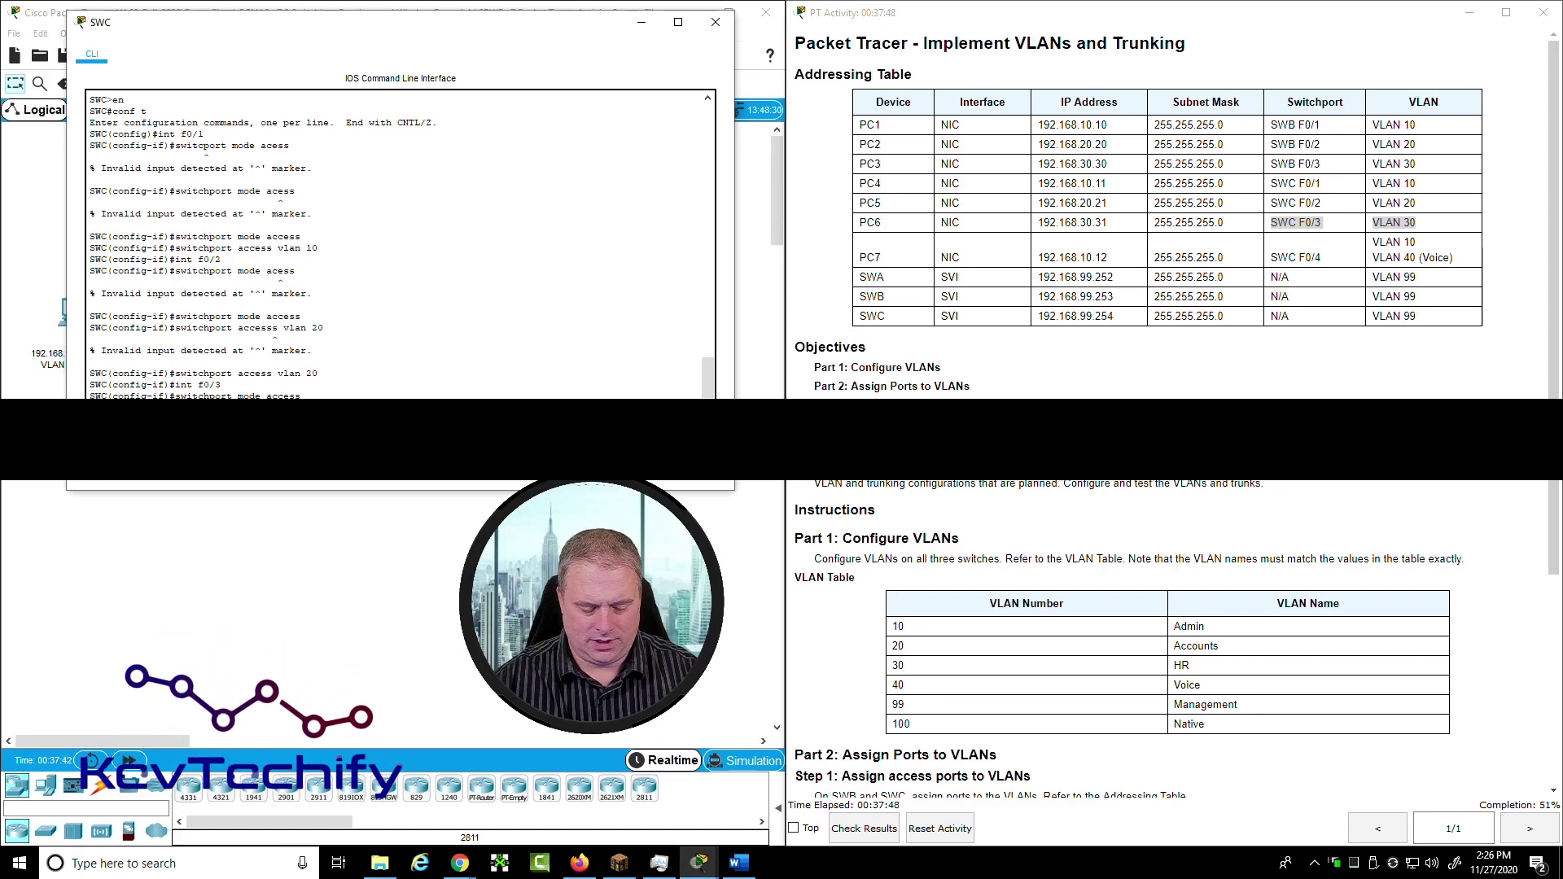
key("Return")
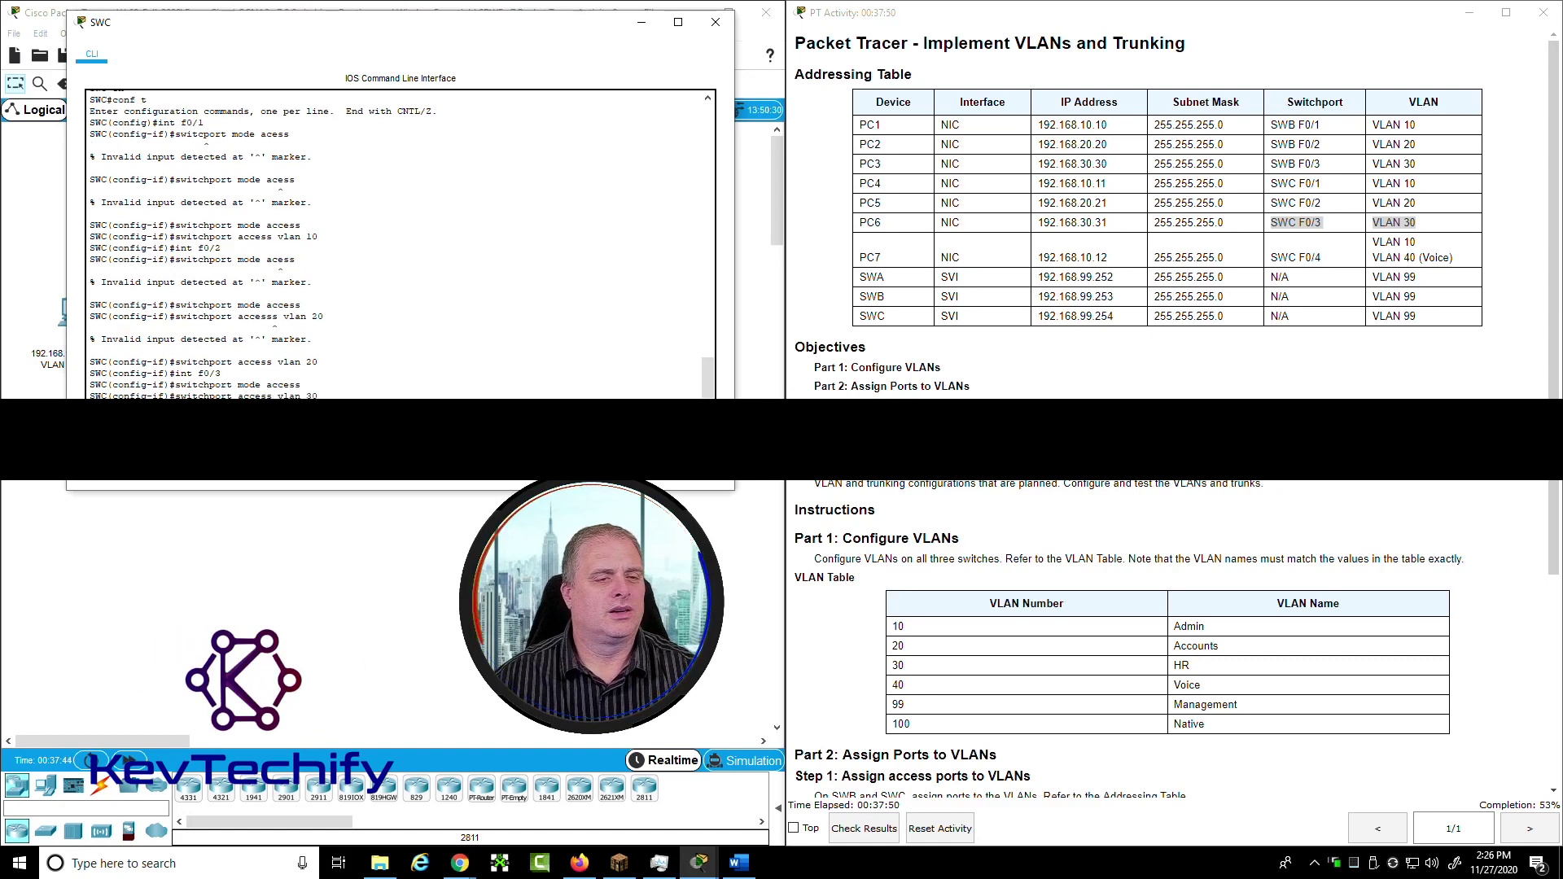
Look up PC7's row in the Addressing Table and configure SWC's interface F0/4 as an access port in VLAN 10
left_click(920, 266)
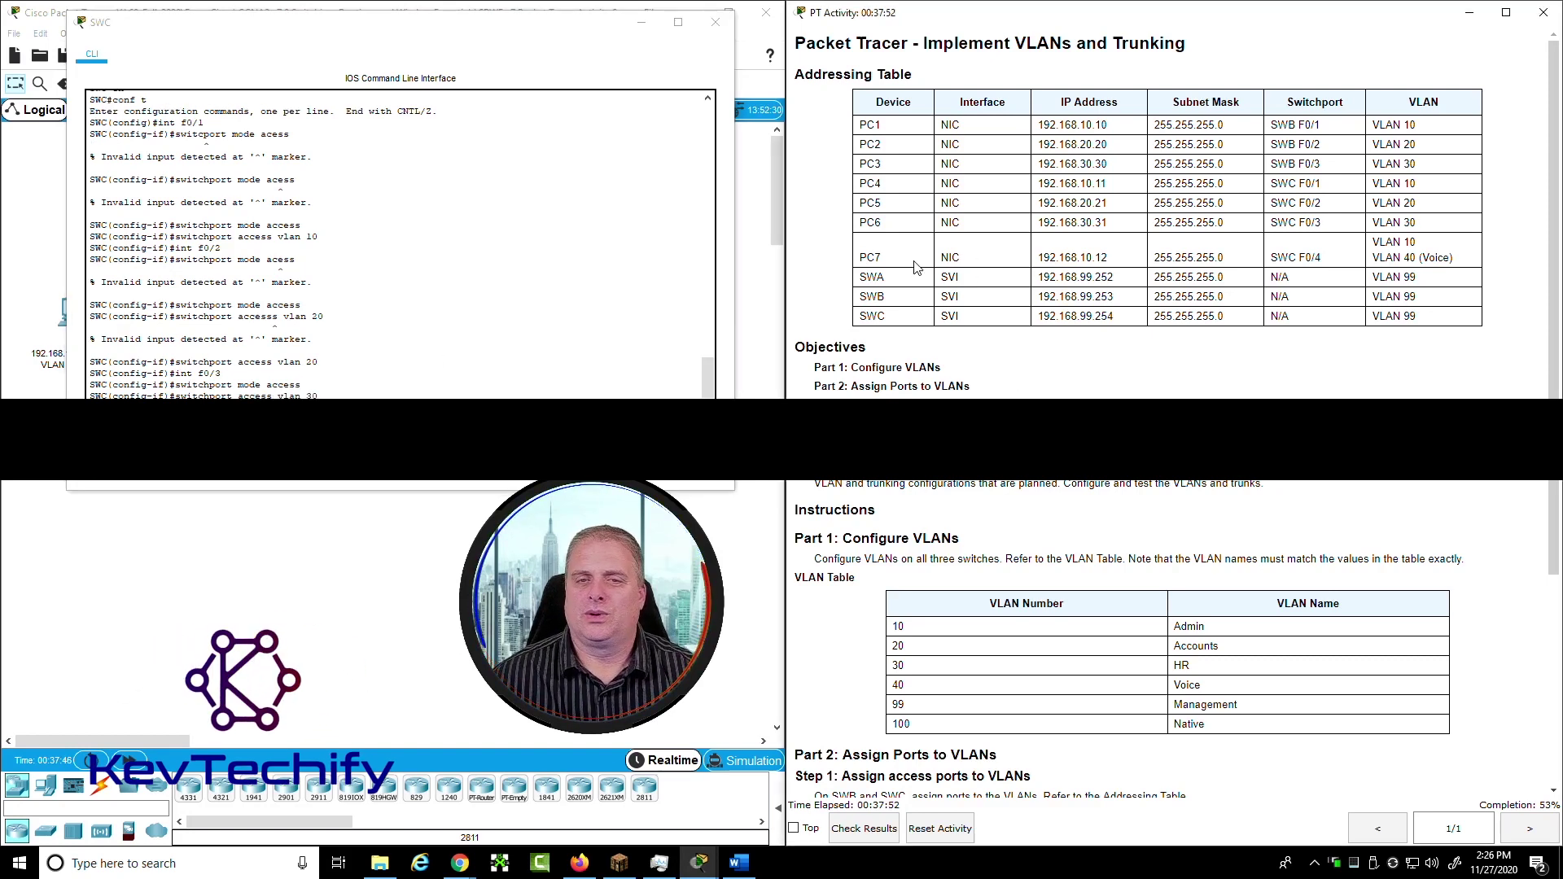
left_click_drag(863, 257, 1458, 262)
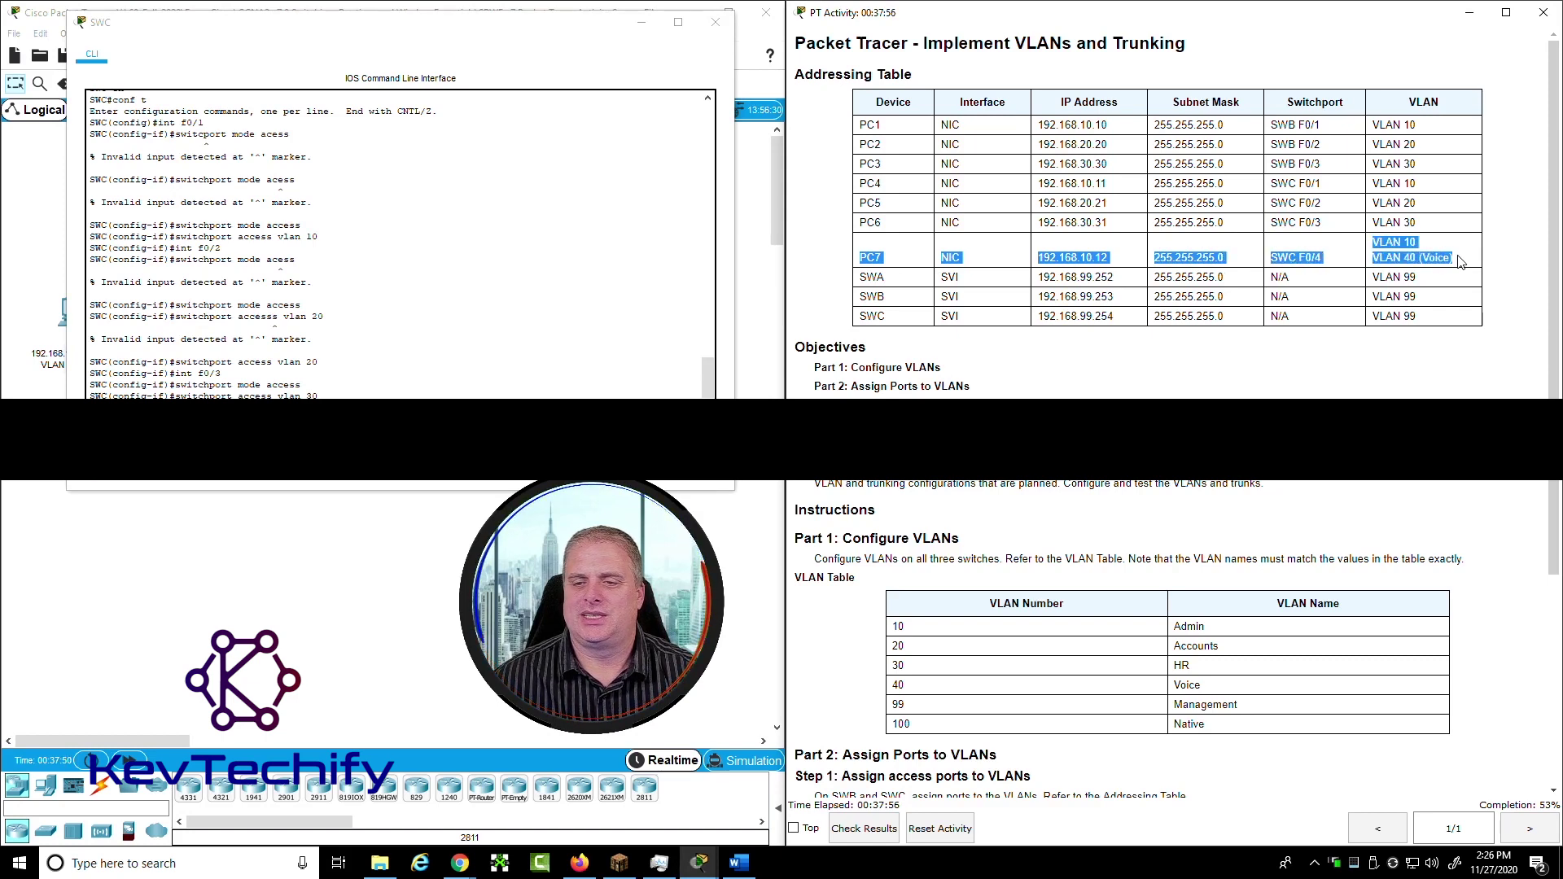
left_click(1416, 243)
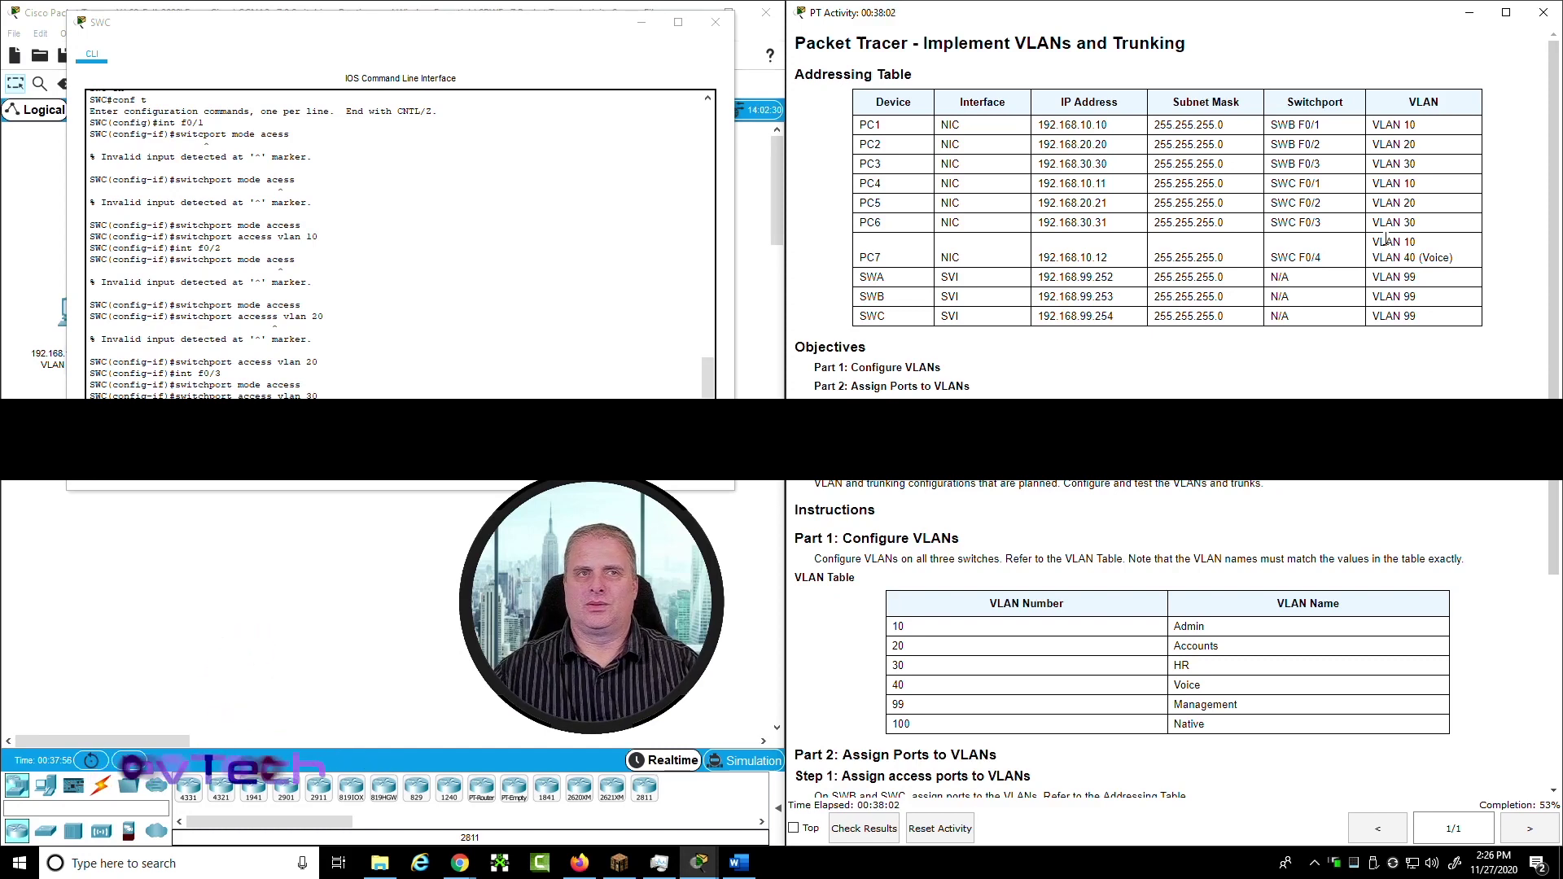
left_click_drag(1271, 259, 1426, 248)
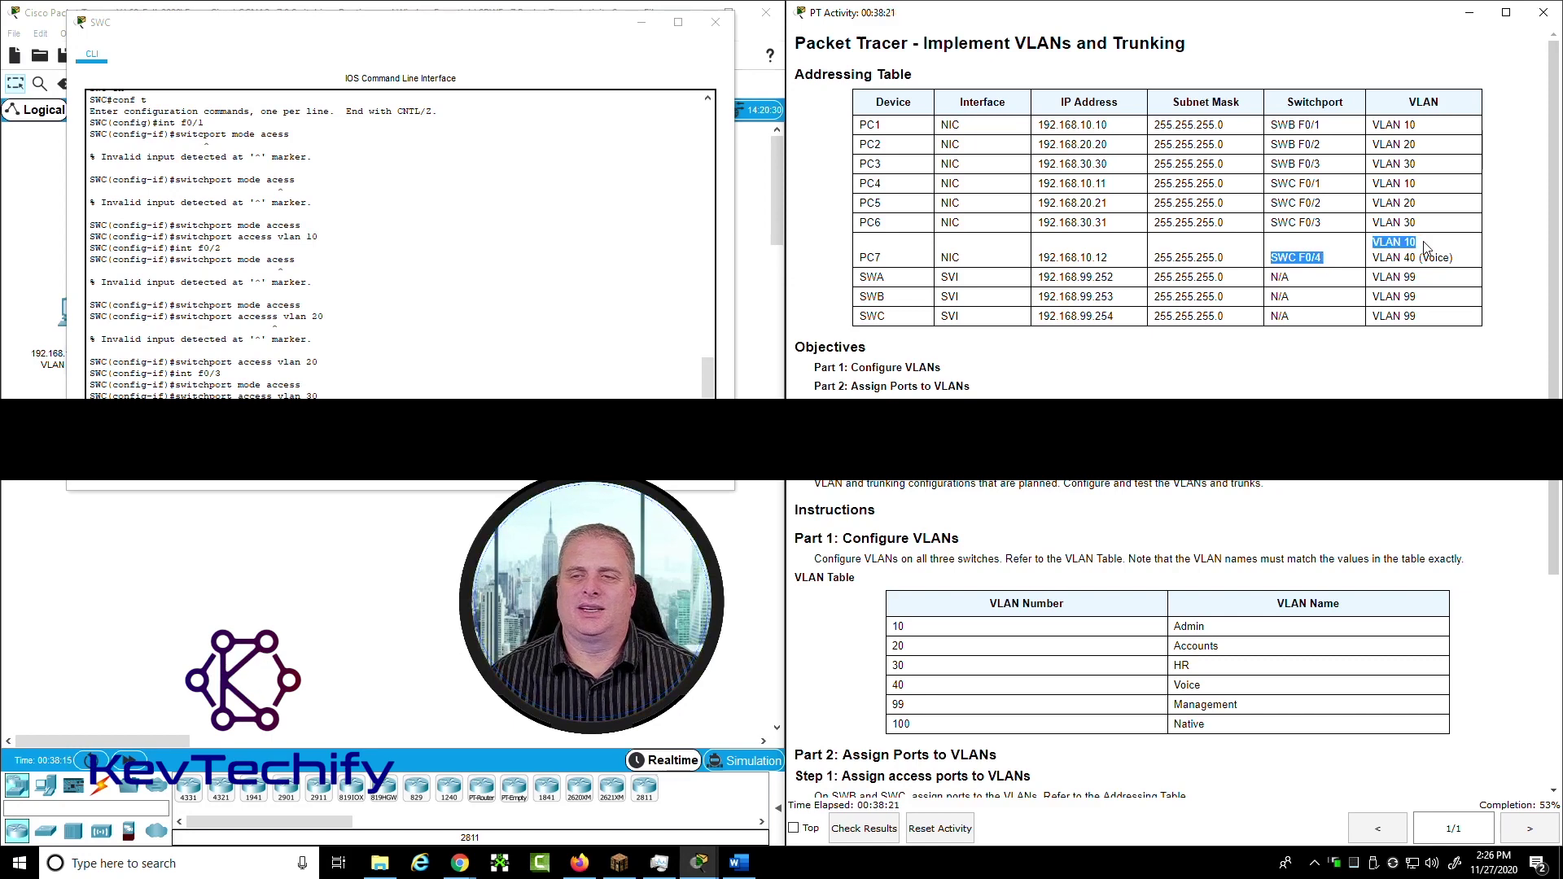
key("alt+Tab")
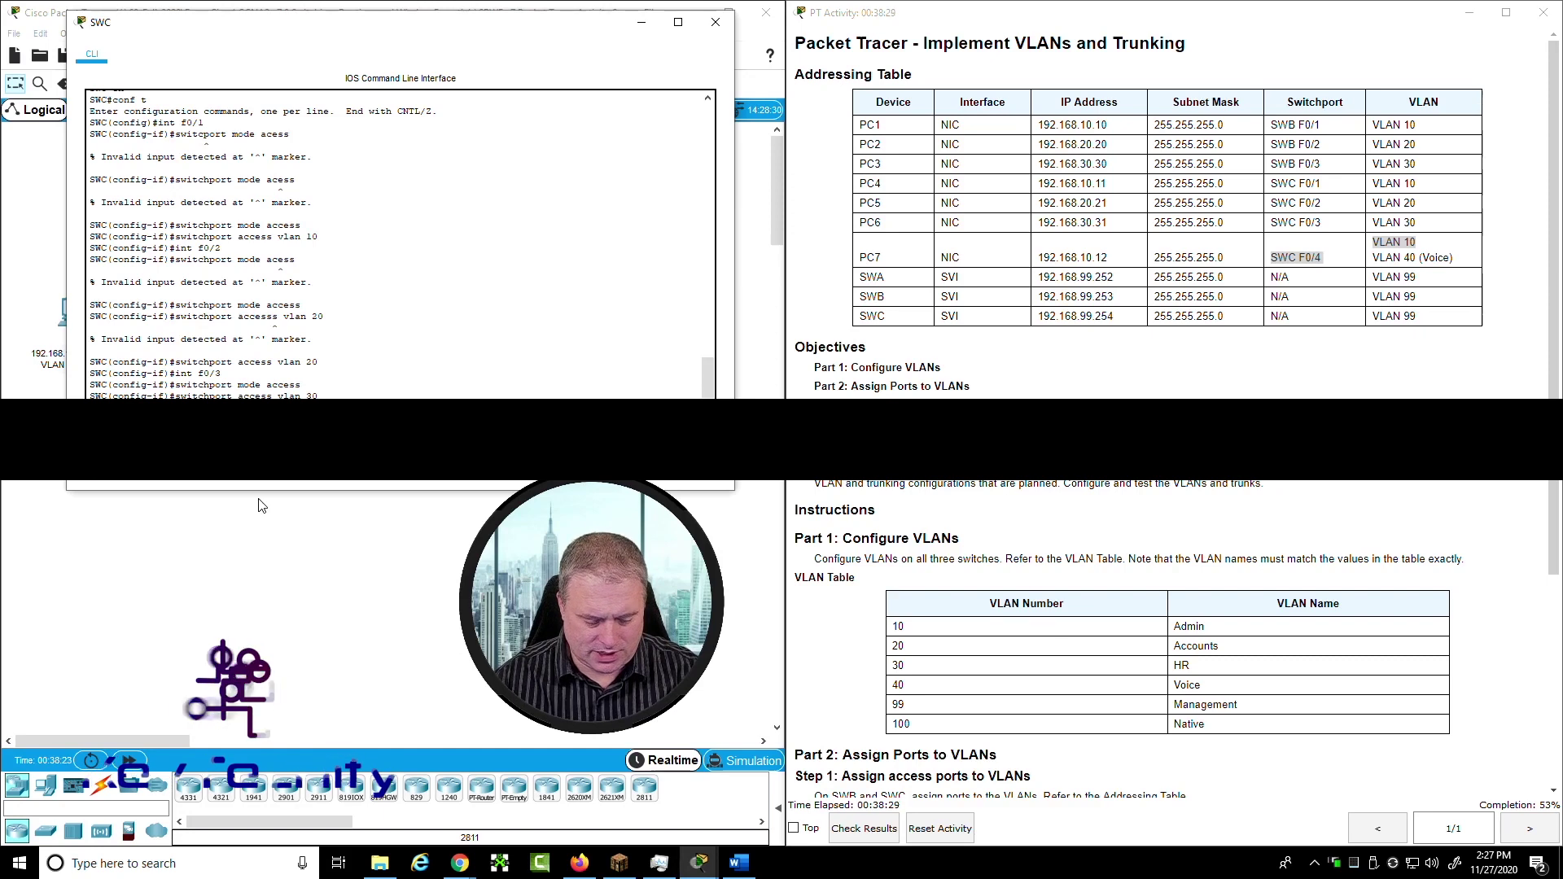
type("int f0/4")
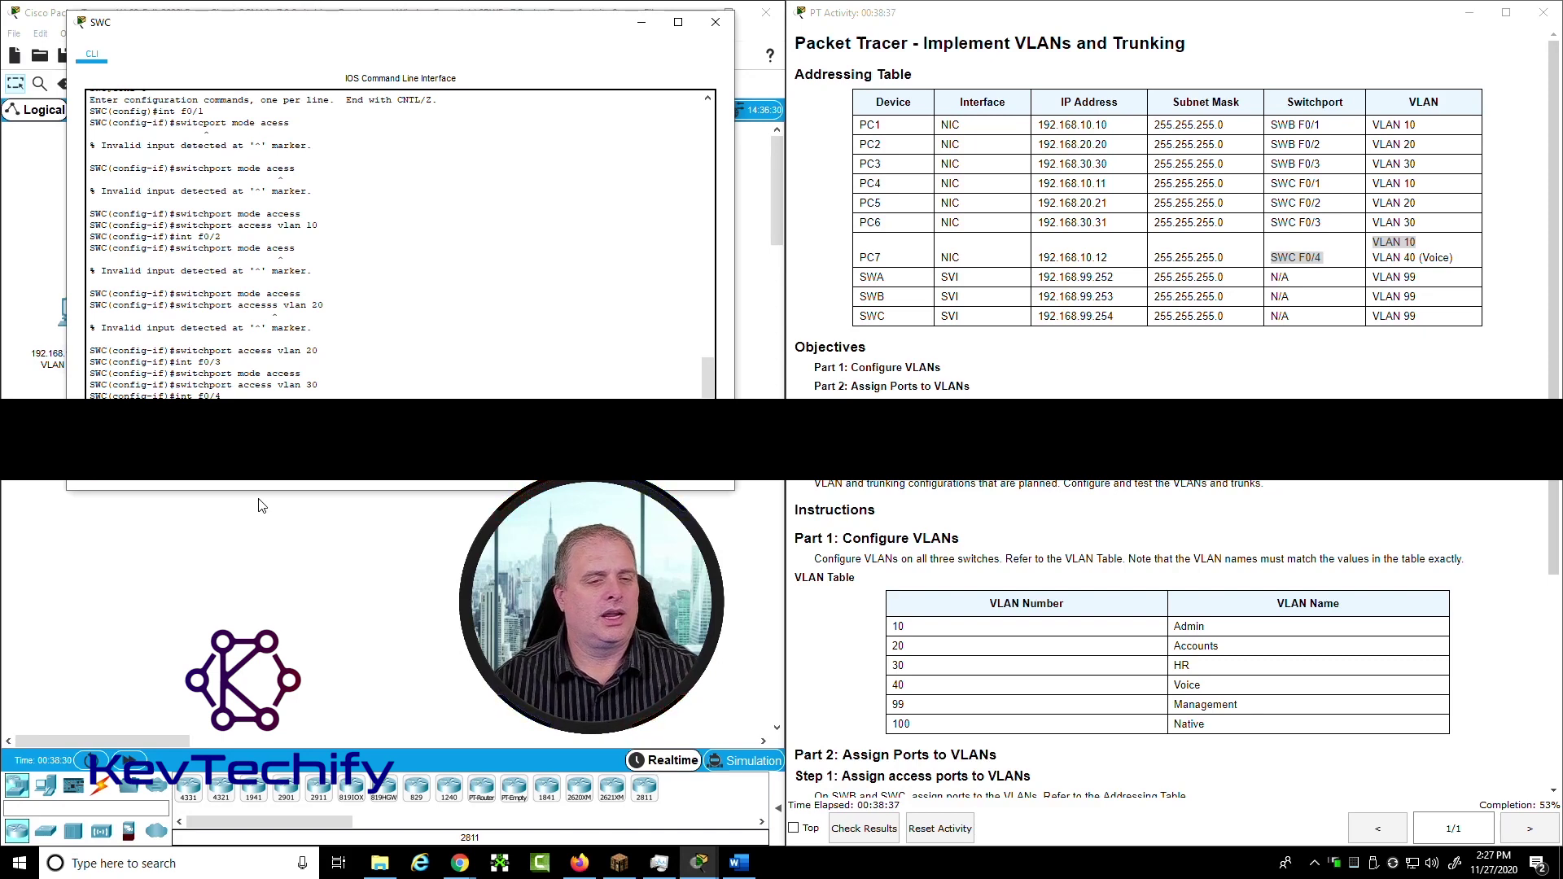
key("Return")
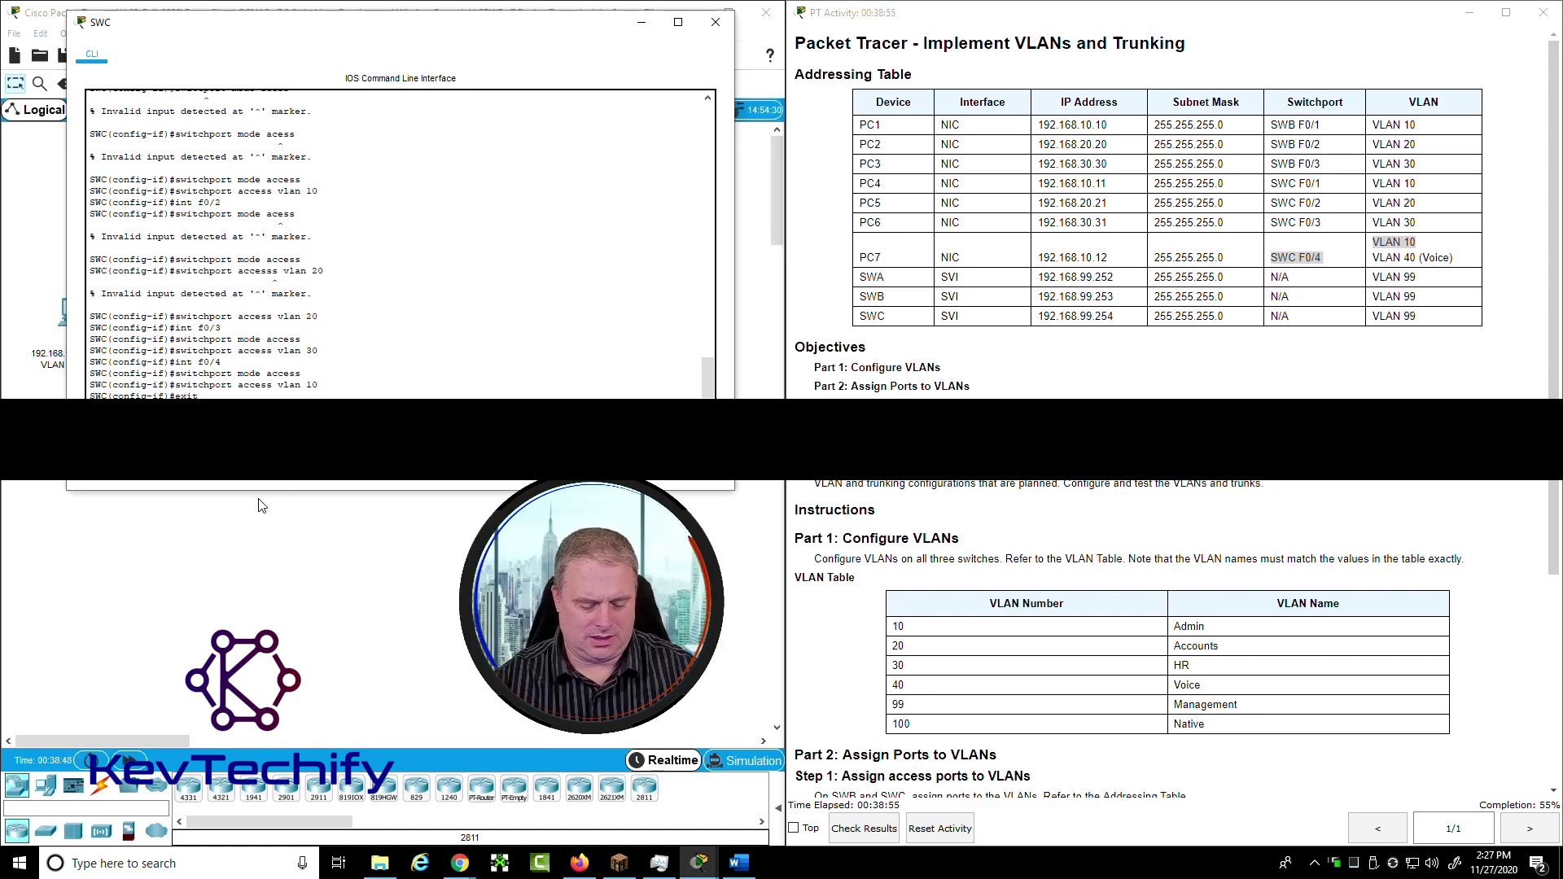
Exit configuration mode on SWC and display its brief VLAN summary
type("exit")
key("Return")
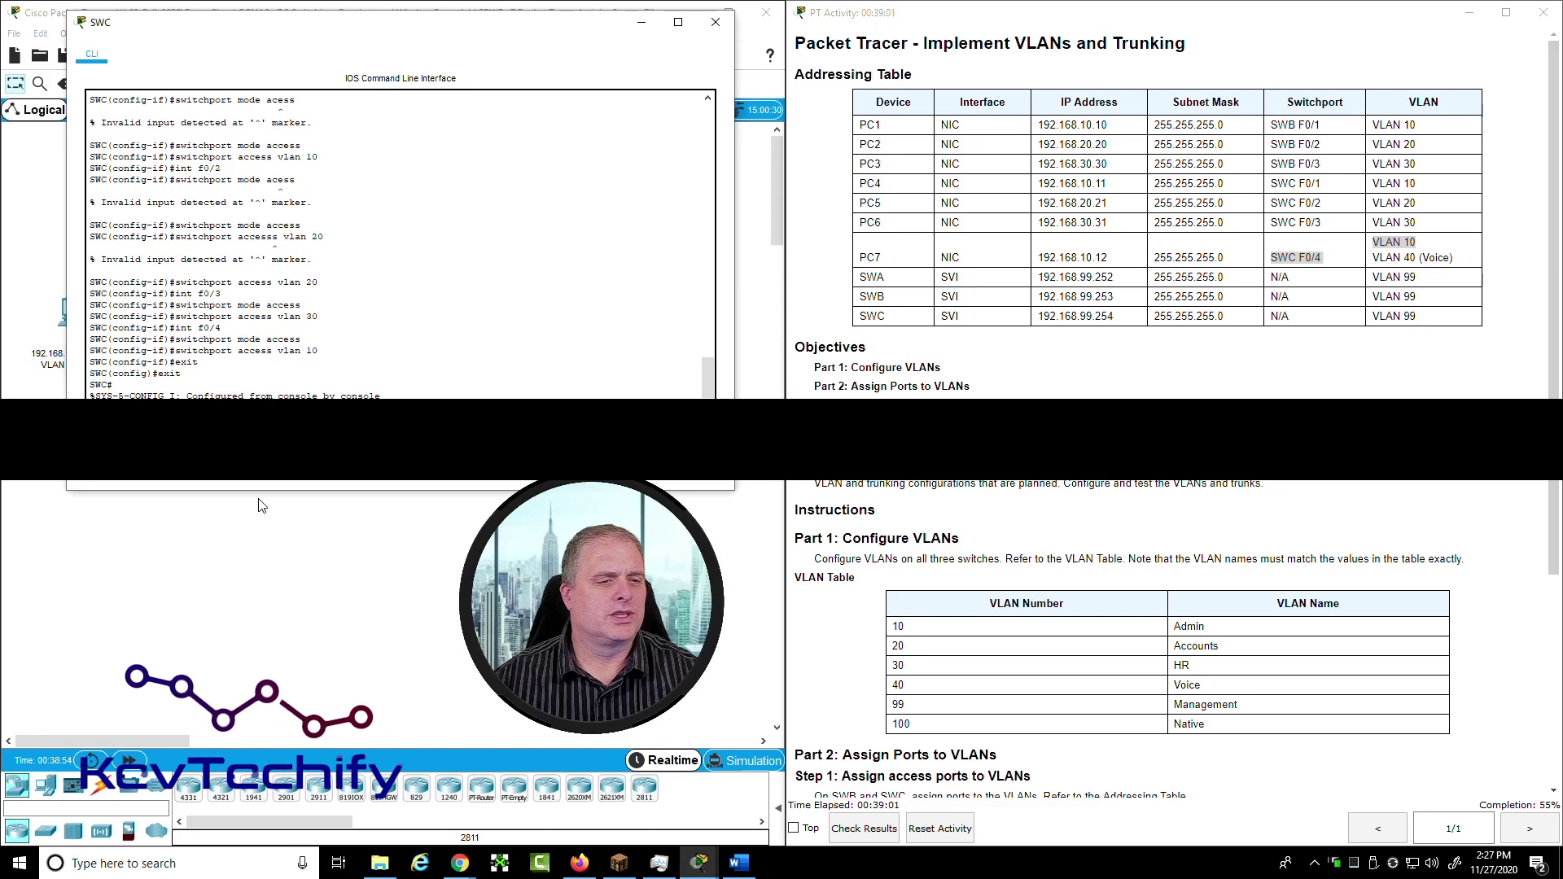
type("sho vlan br")
key("Return")
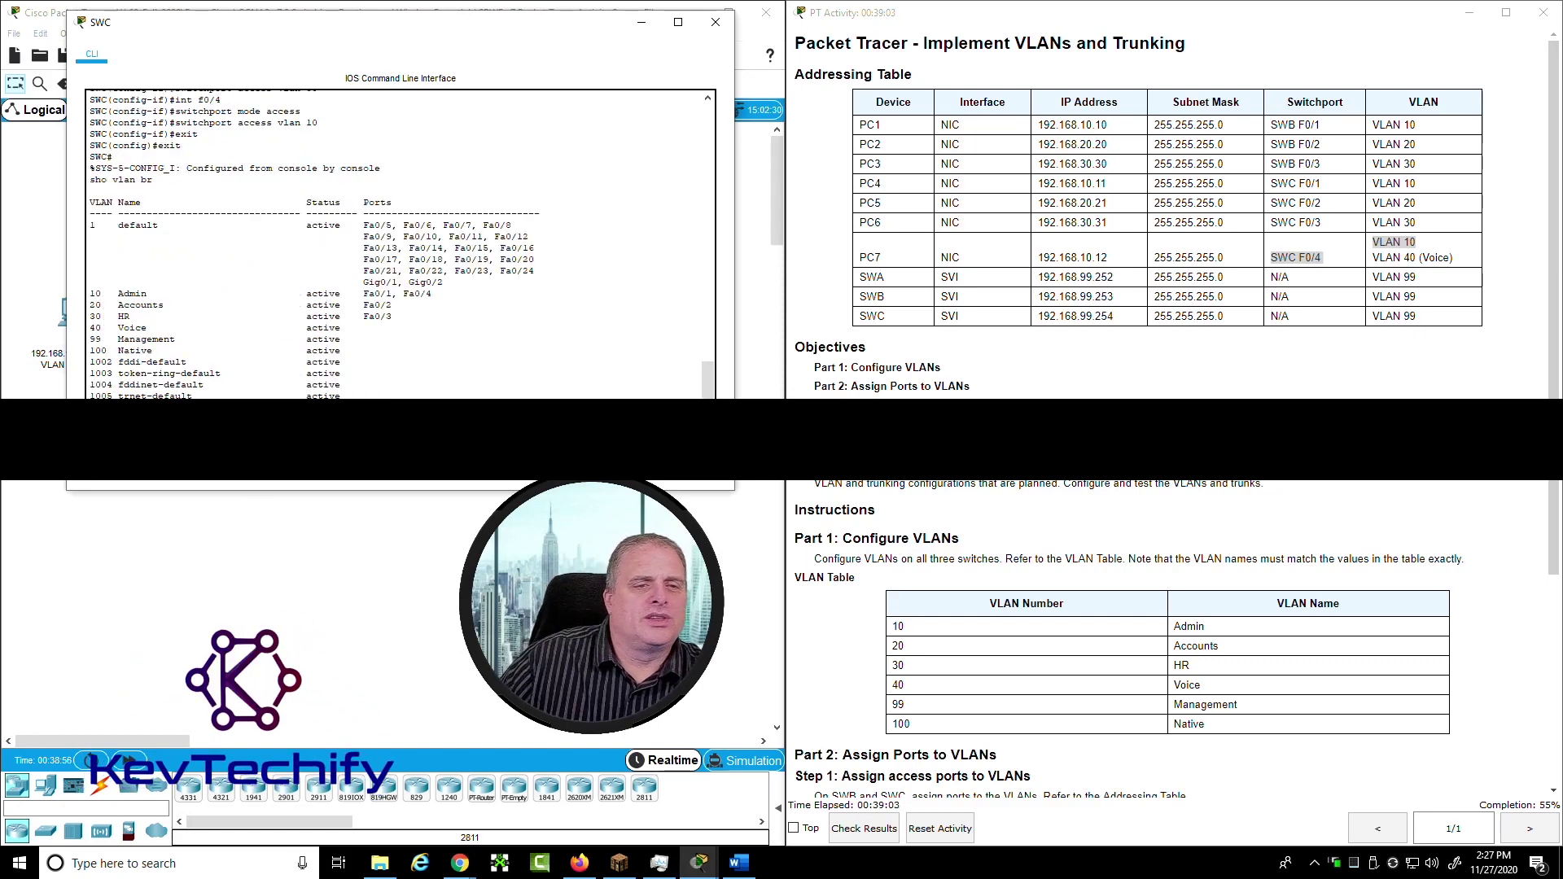
Compare the VLAN 10 ports in SWC's VLAN summary with the PC4 and PC7 rows of the Addressing Table
left_click_drag(92, 293, 432, 294)
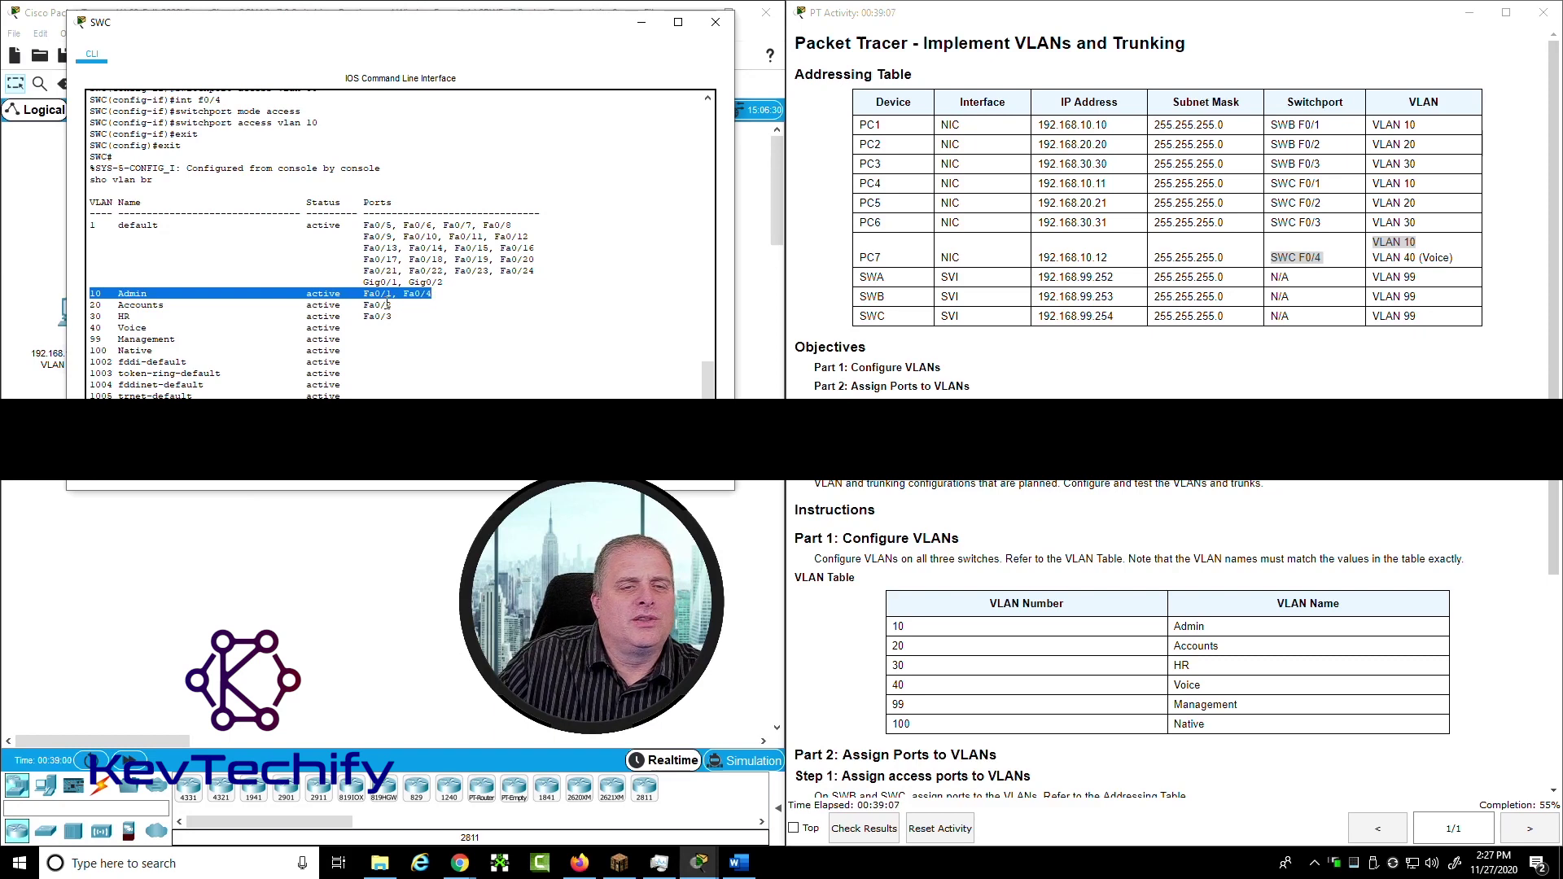
left_click(1429, 148)
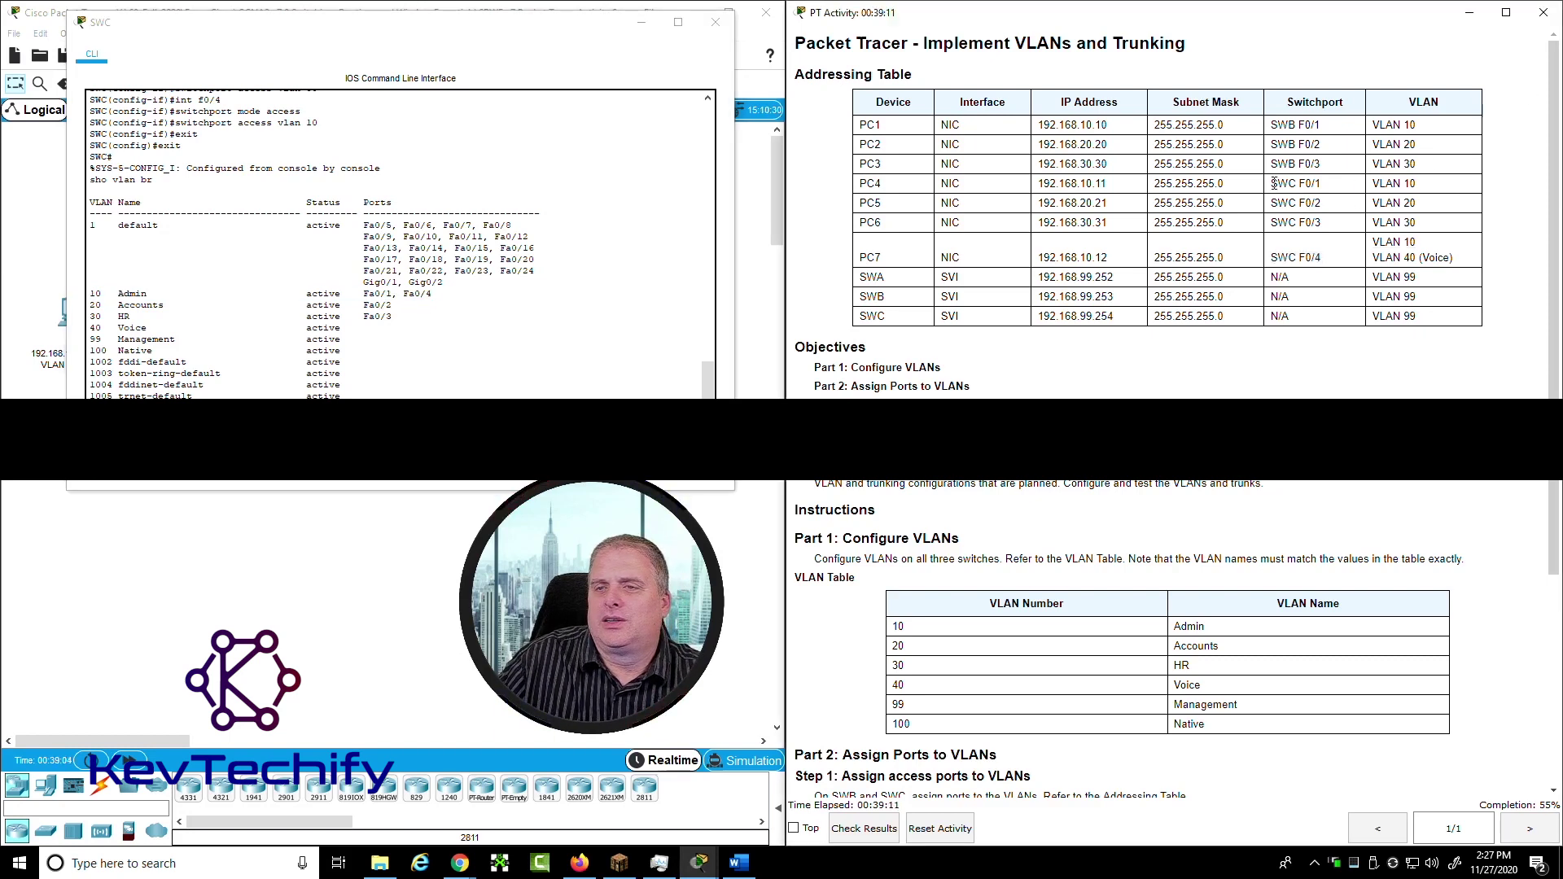
left_click_drag(1272, 183, 1425, 185)
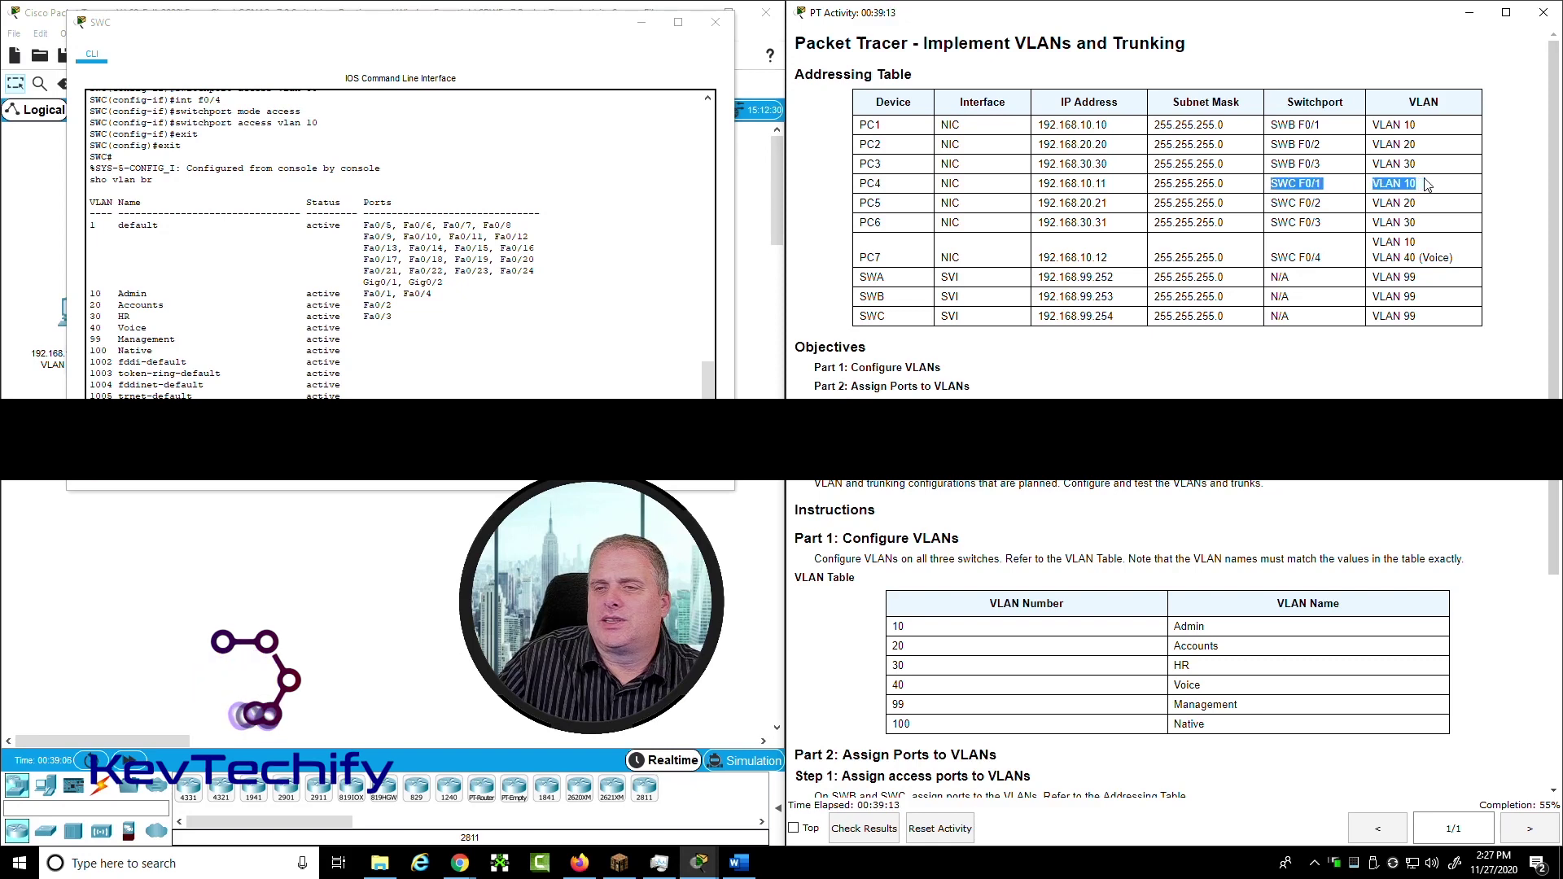
left_click(1273, 258)
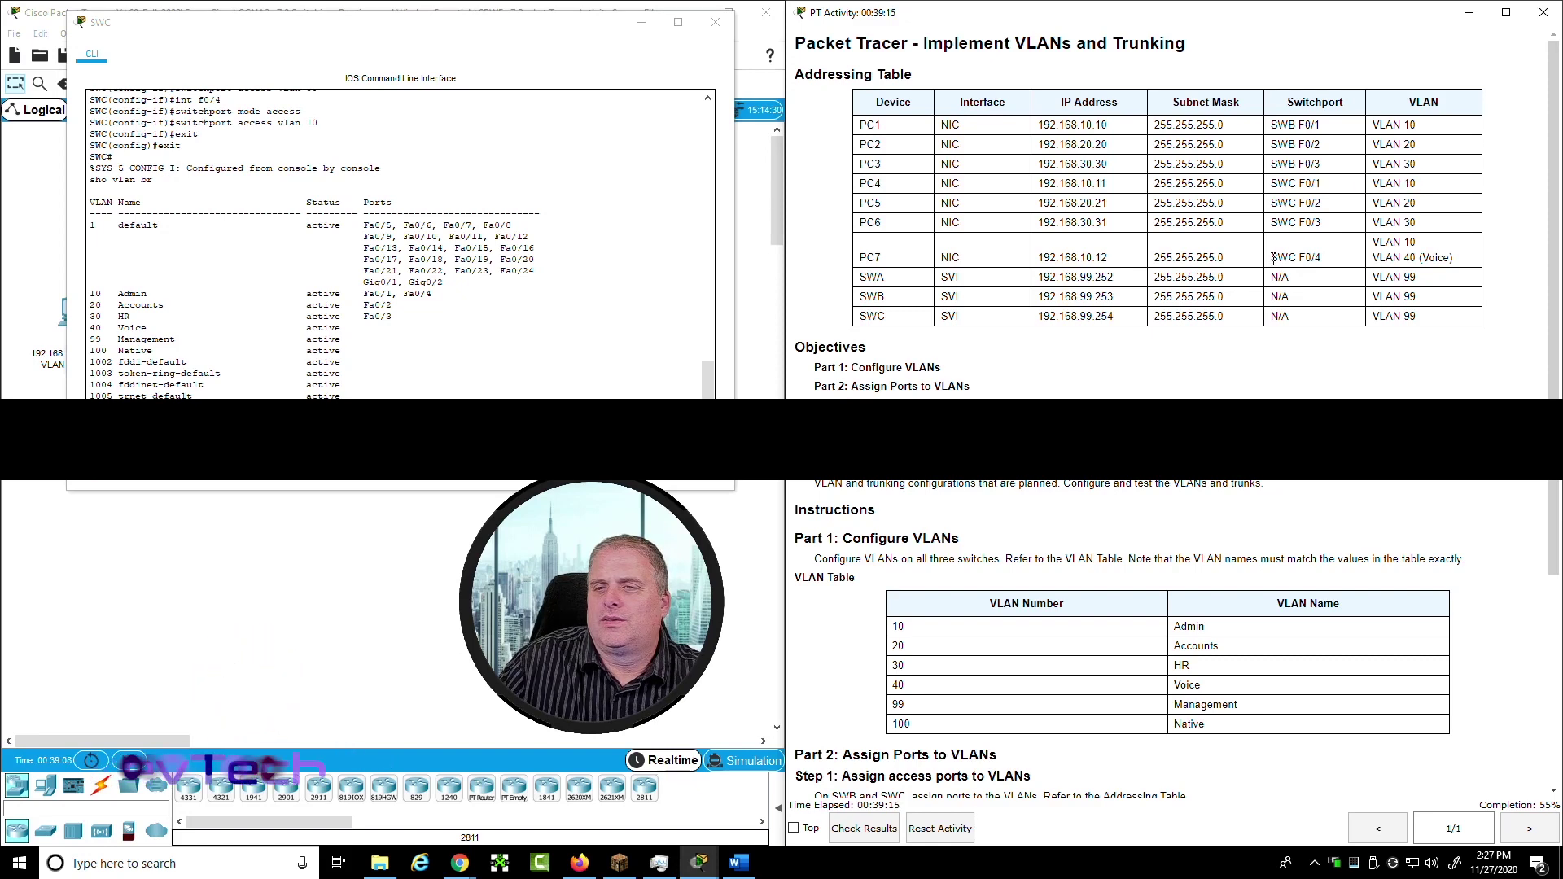
left_click_drag(1272, 258, 1430, 244)
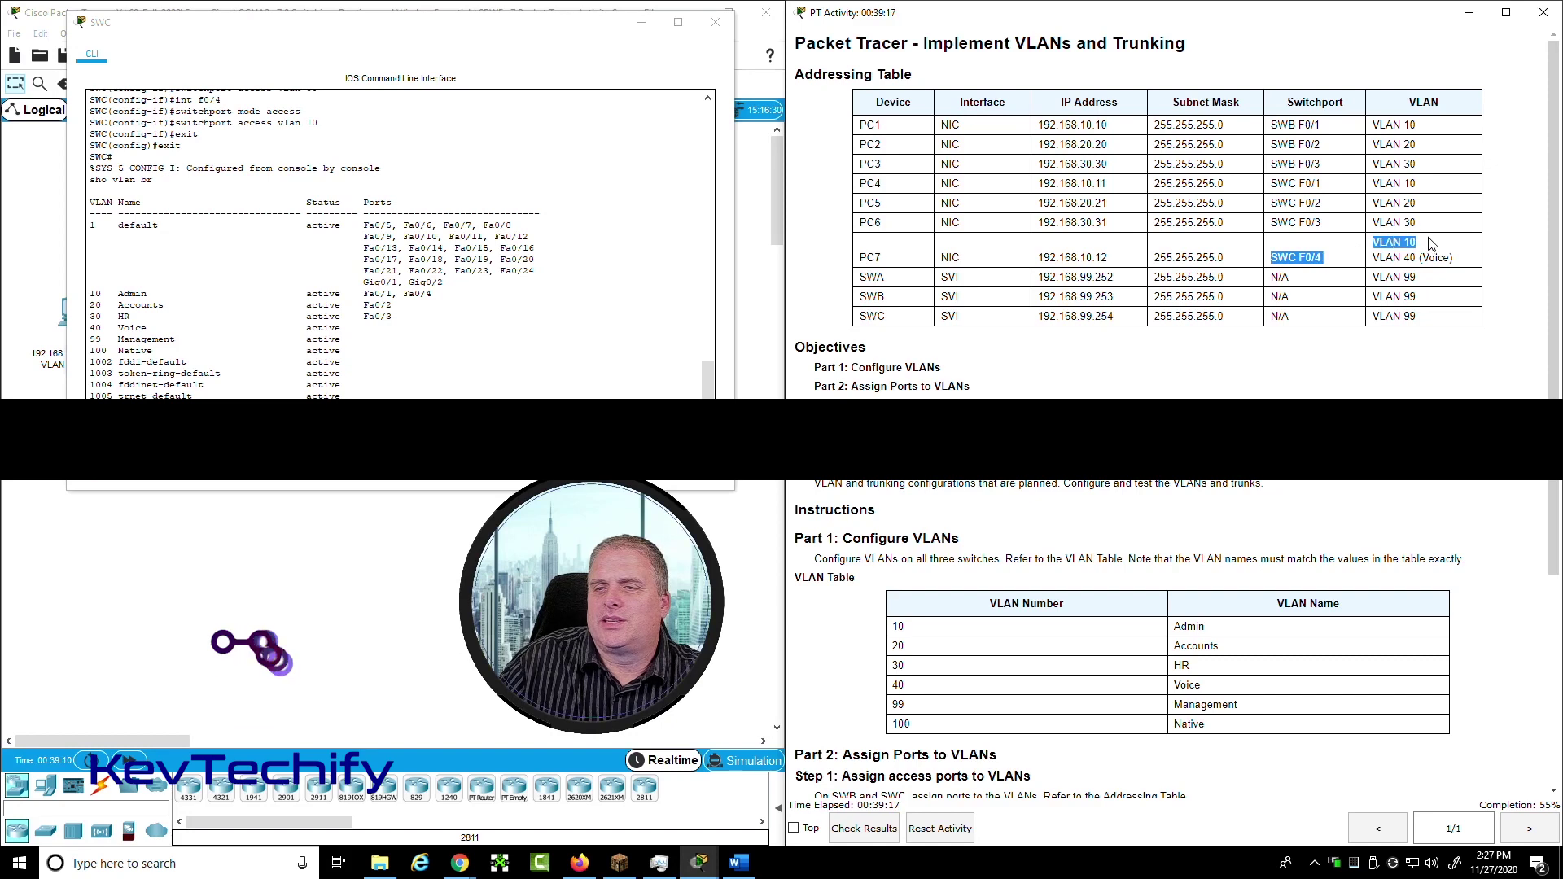
left_click(210, 313)
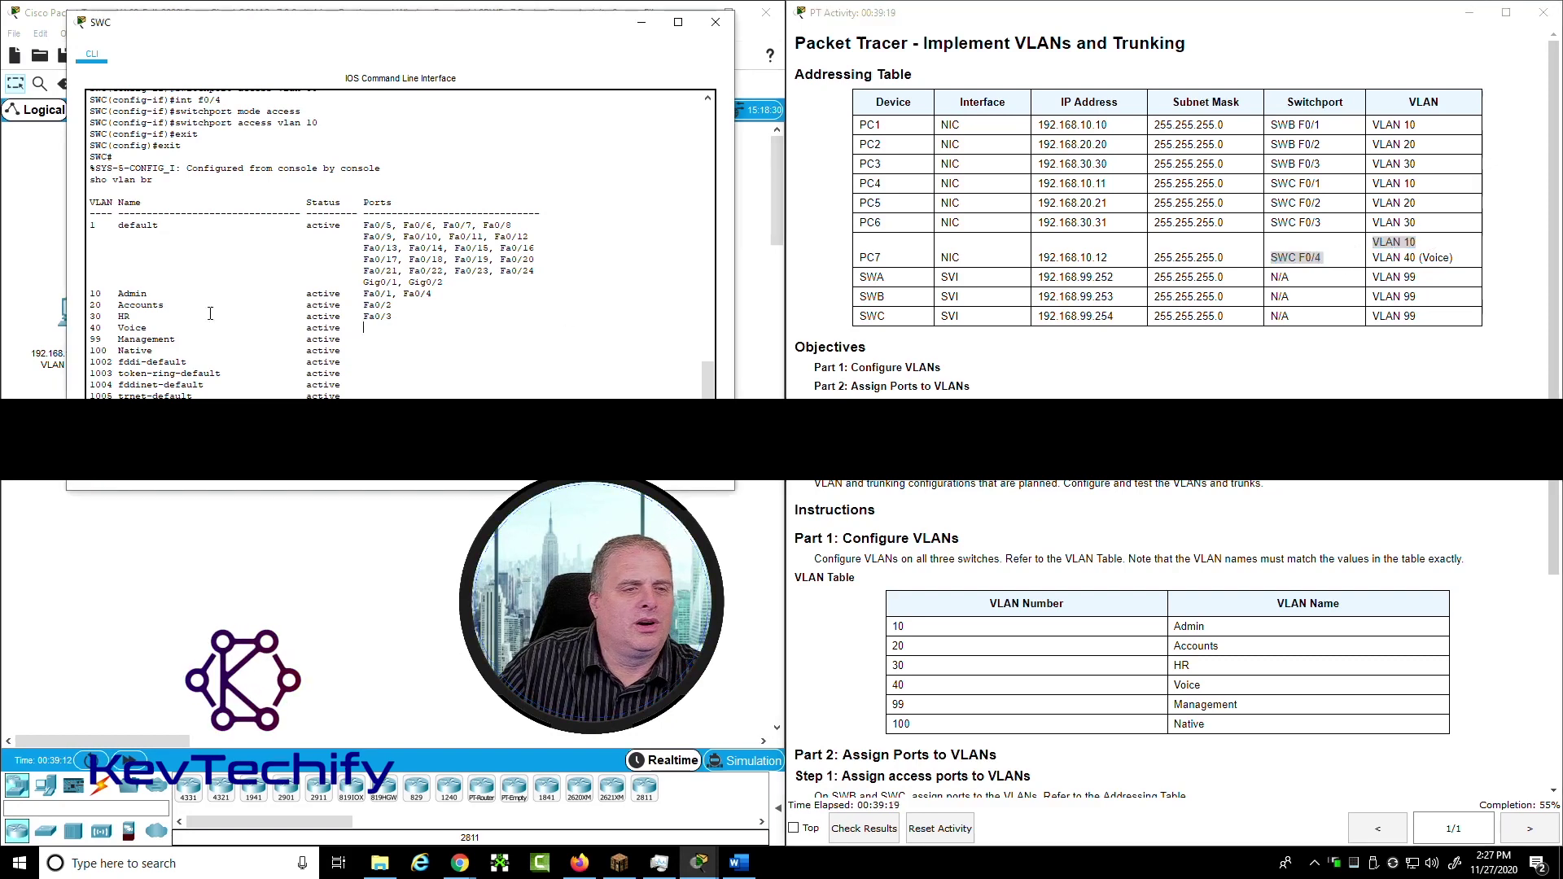
Compare SWC's VLAN 20 and VLAN 30 port assignments with the PC5 and PC6 rows of the Addressing Table
left_click_drag(94, 308, 416, 306)
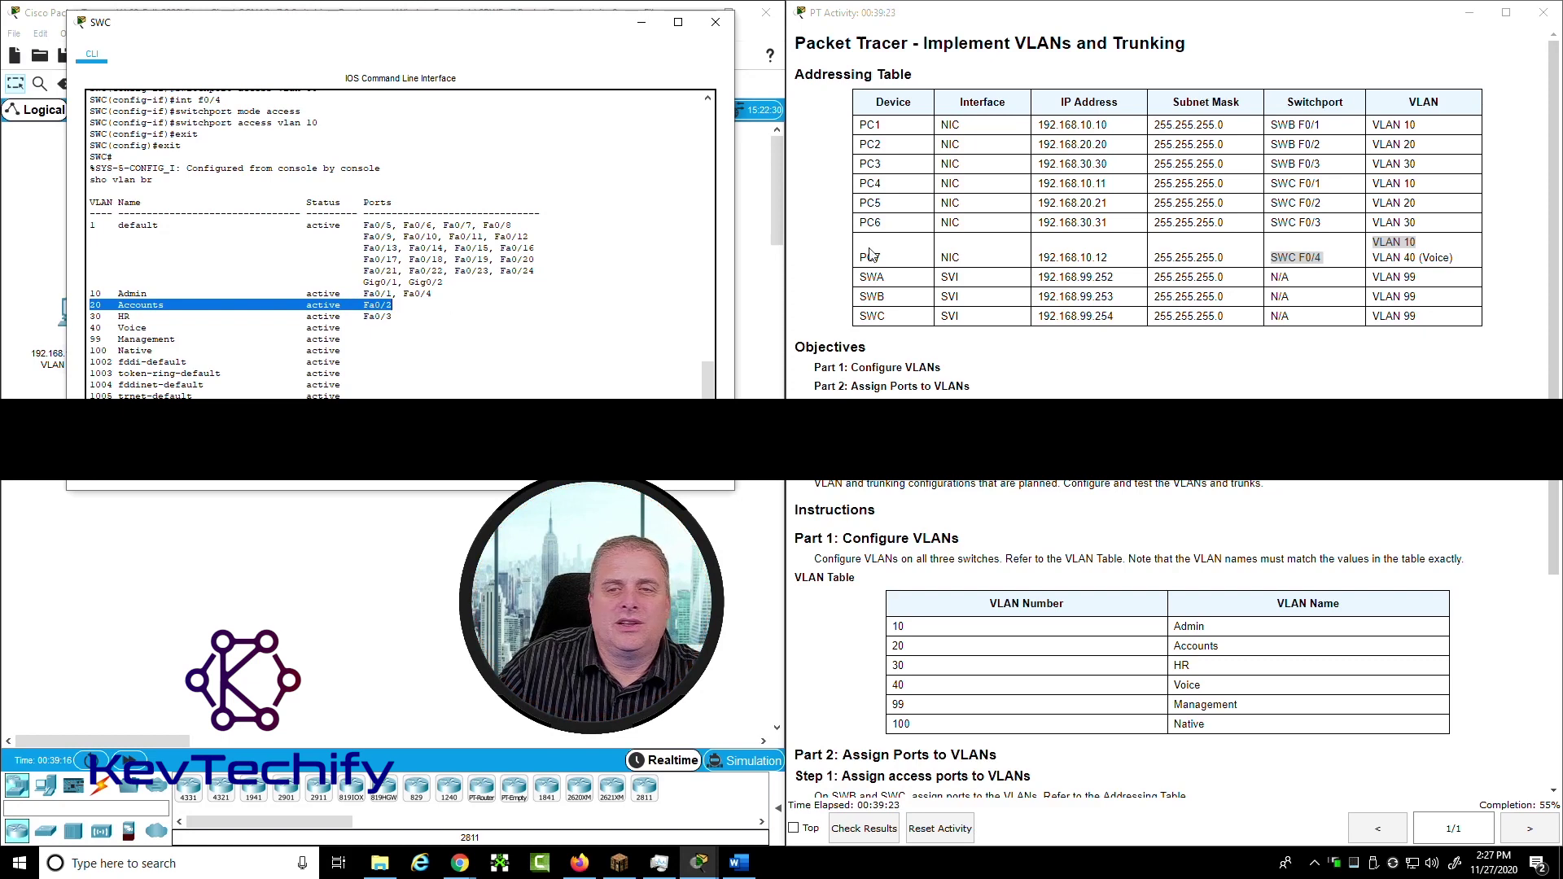
left_click(1287, 217)
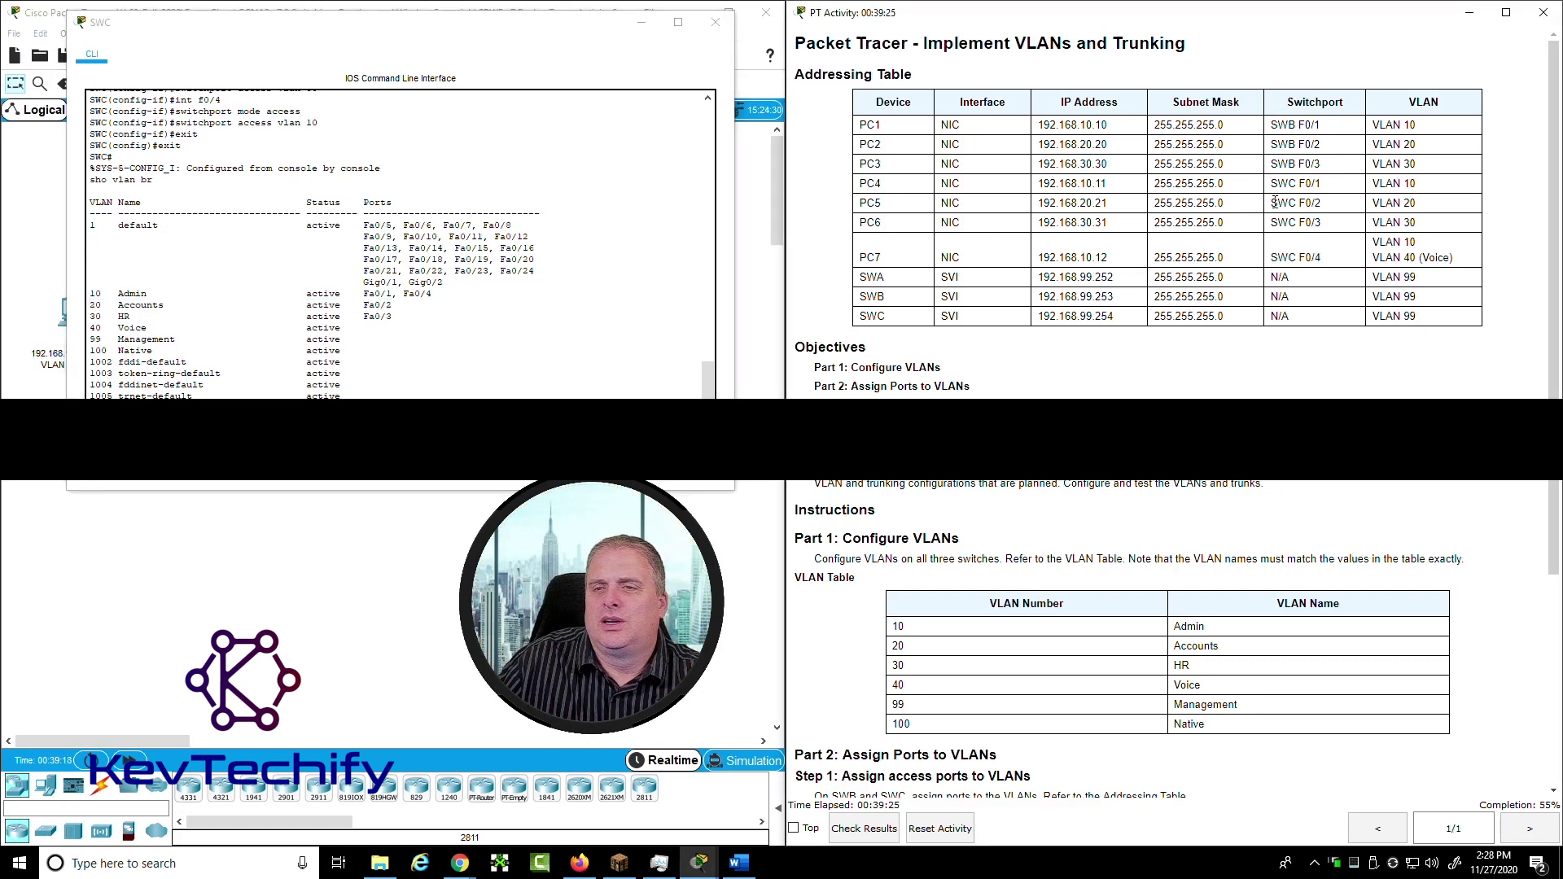
left_click_drag(1292, 203, 1433, 208)
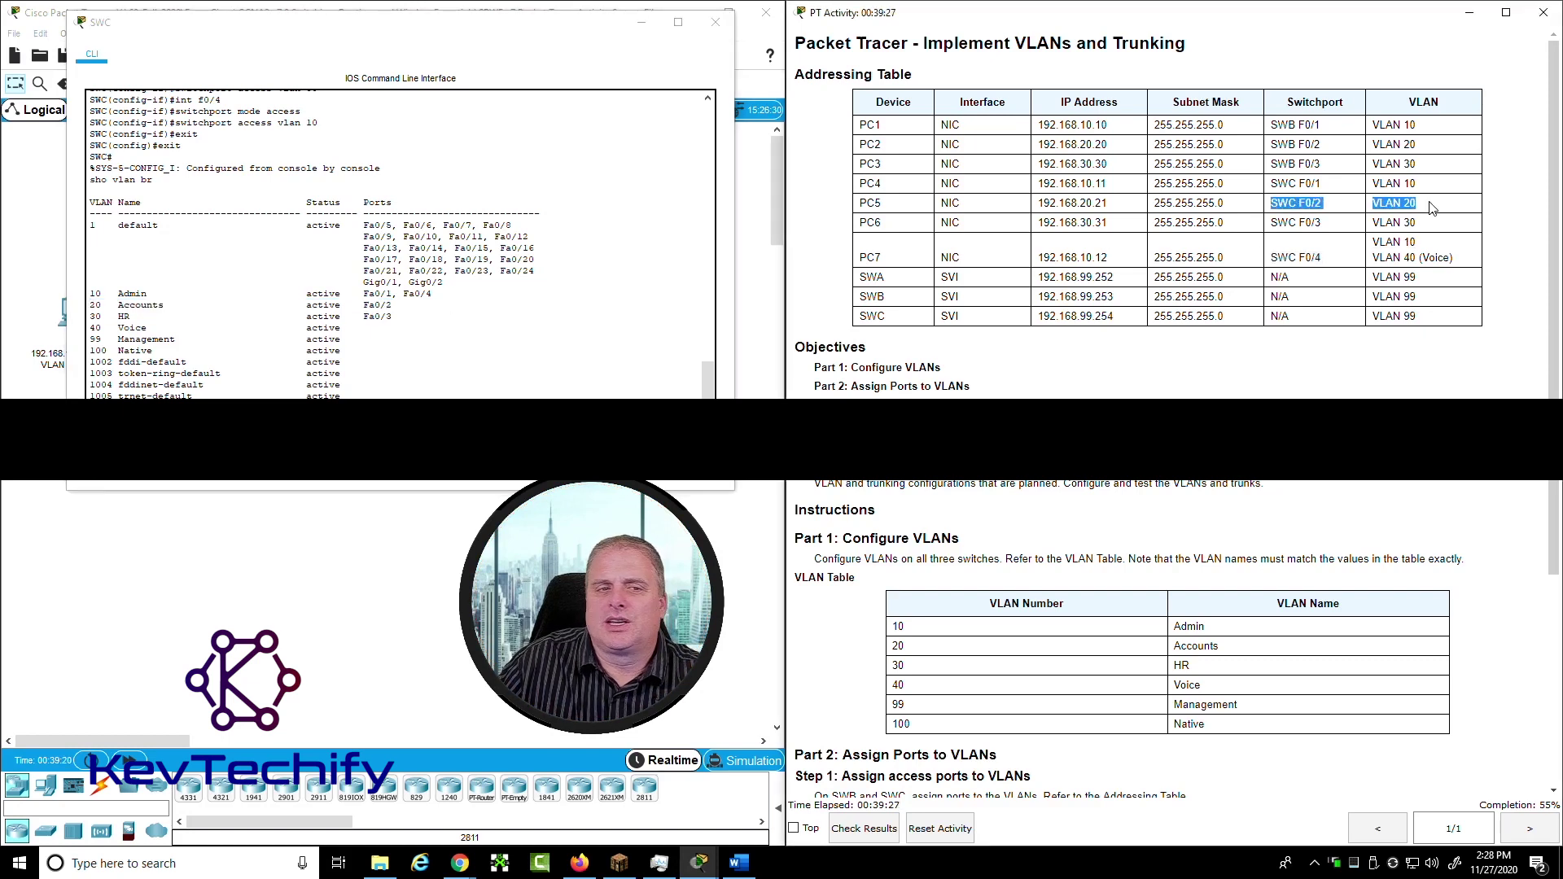
left_click(312, 318)
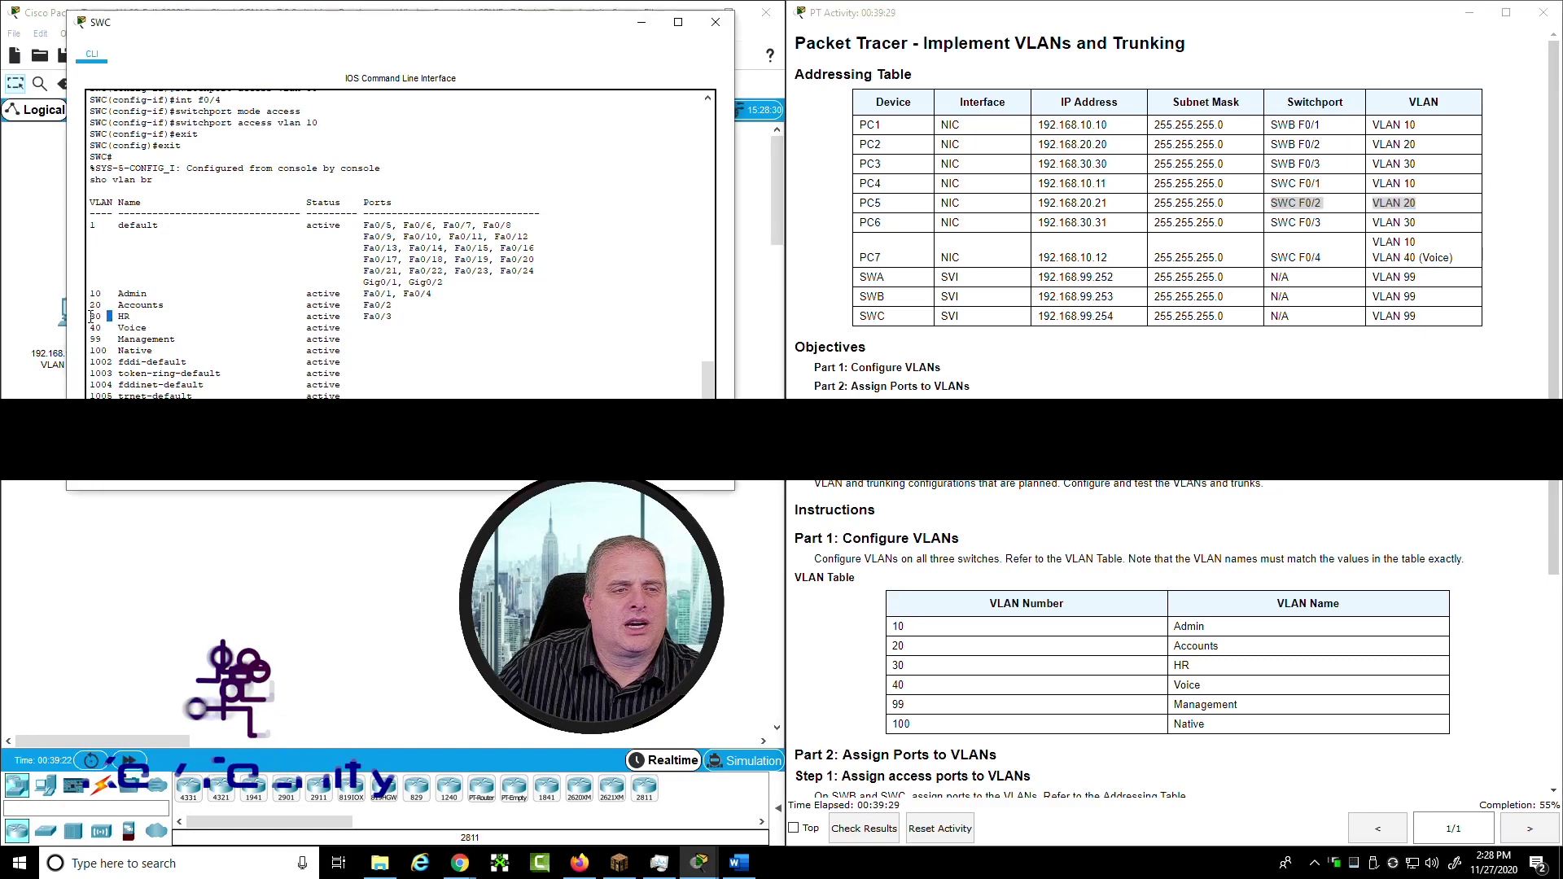
left_click_drag(91, 317, 398, 315)
left_click(1312, 229)
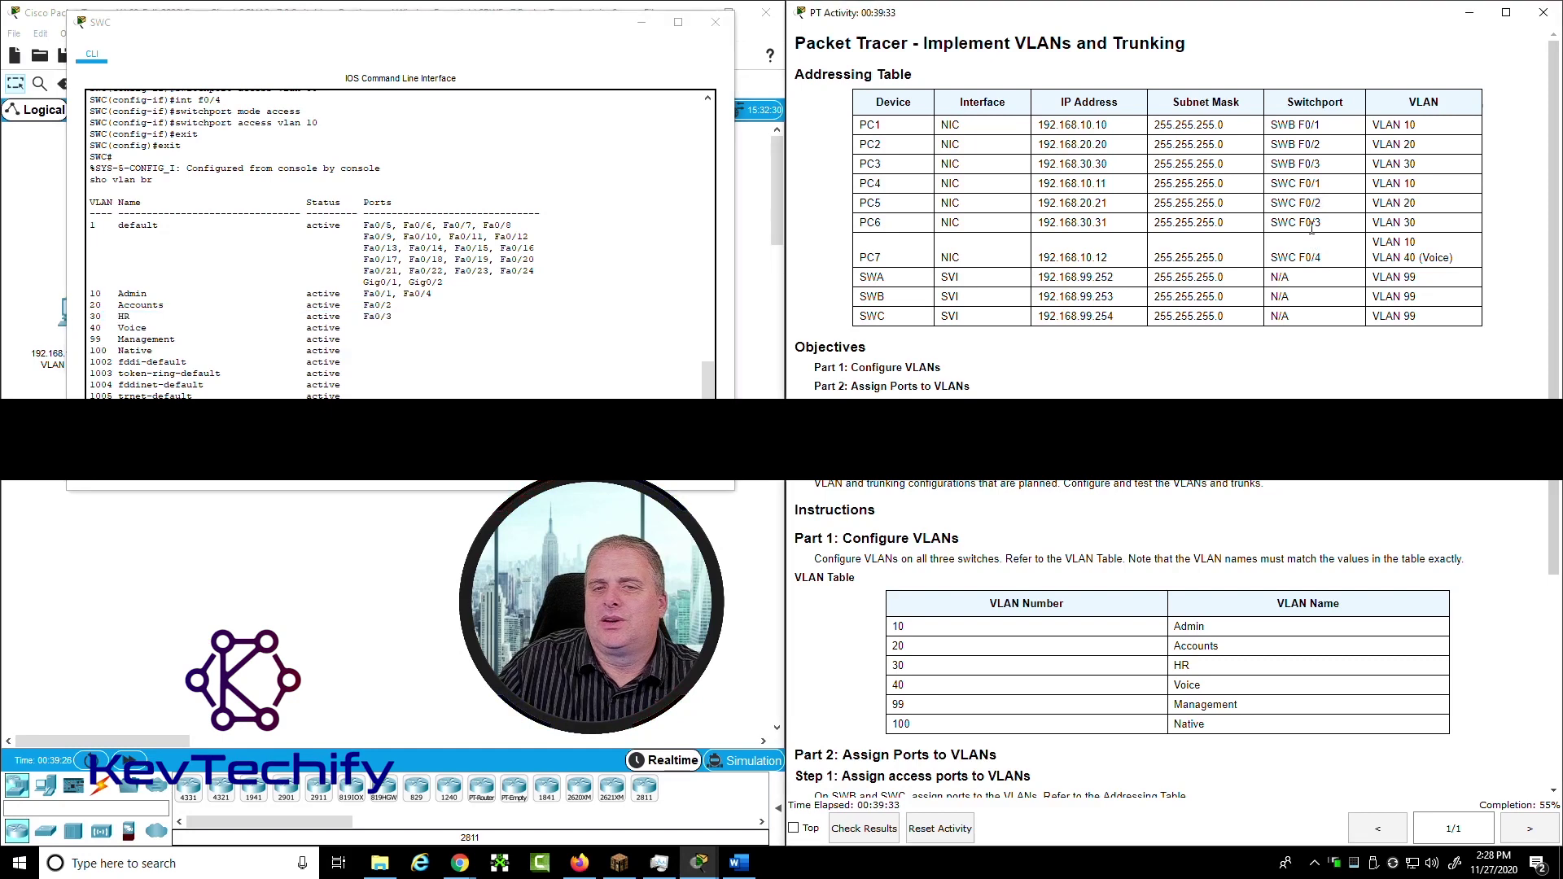
left_click_drag(1273, 222, 1423, 227)
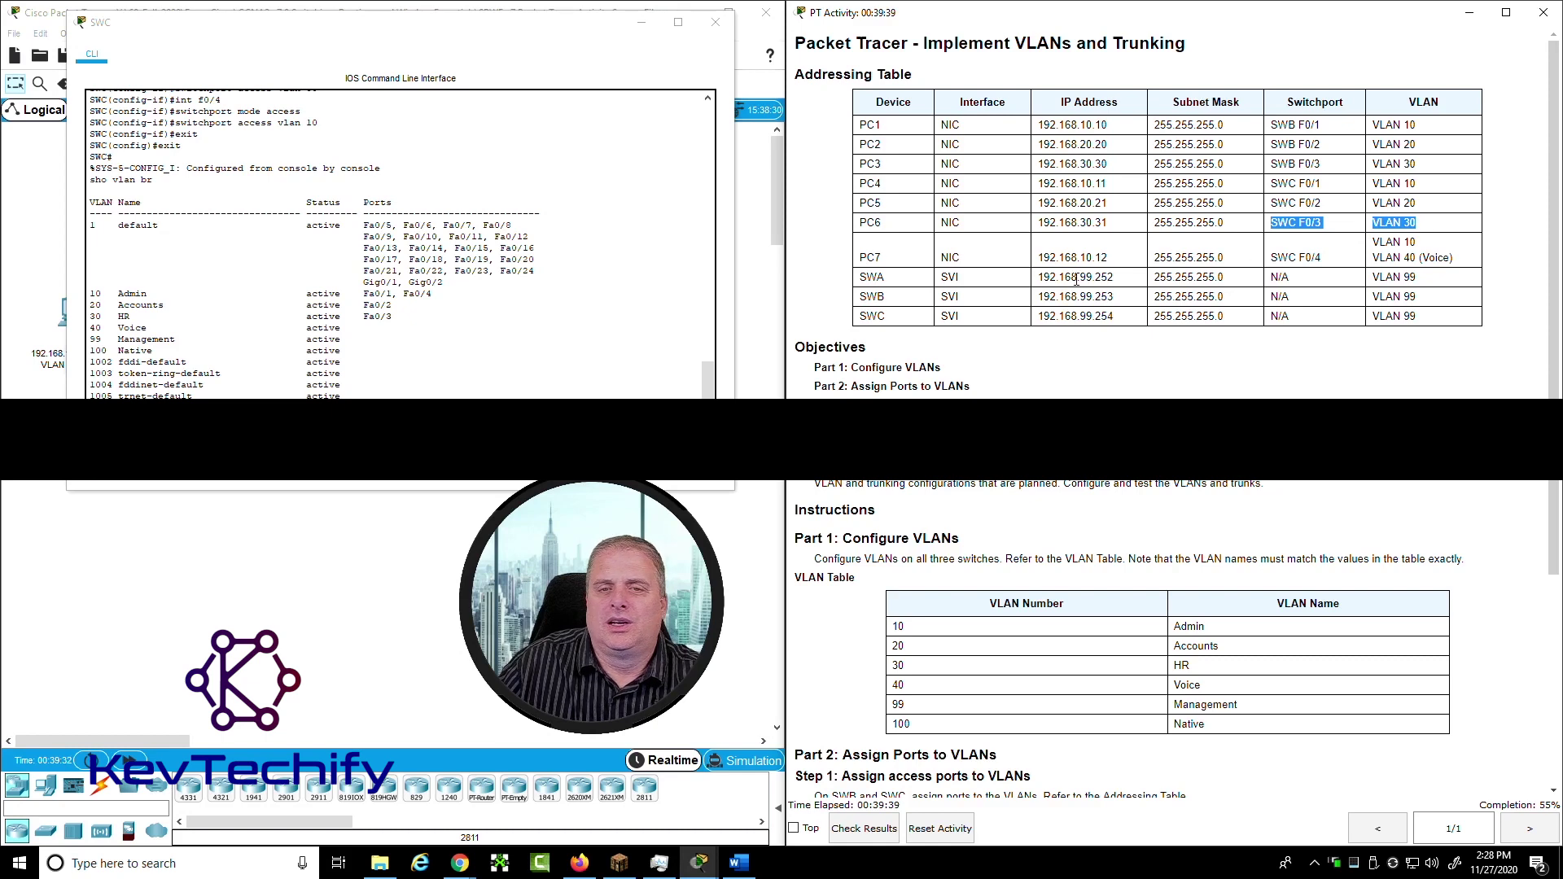
Review the activity instructions and examine the topology section containing SWC, the IP Phone and PC7
scroll(1005, 391, "down", 5)
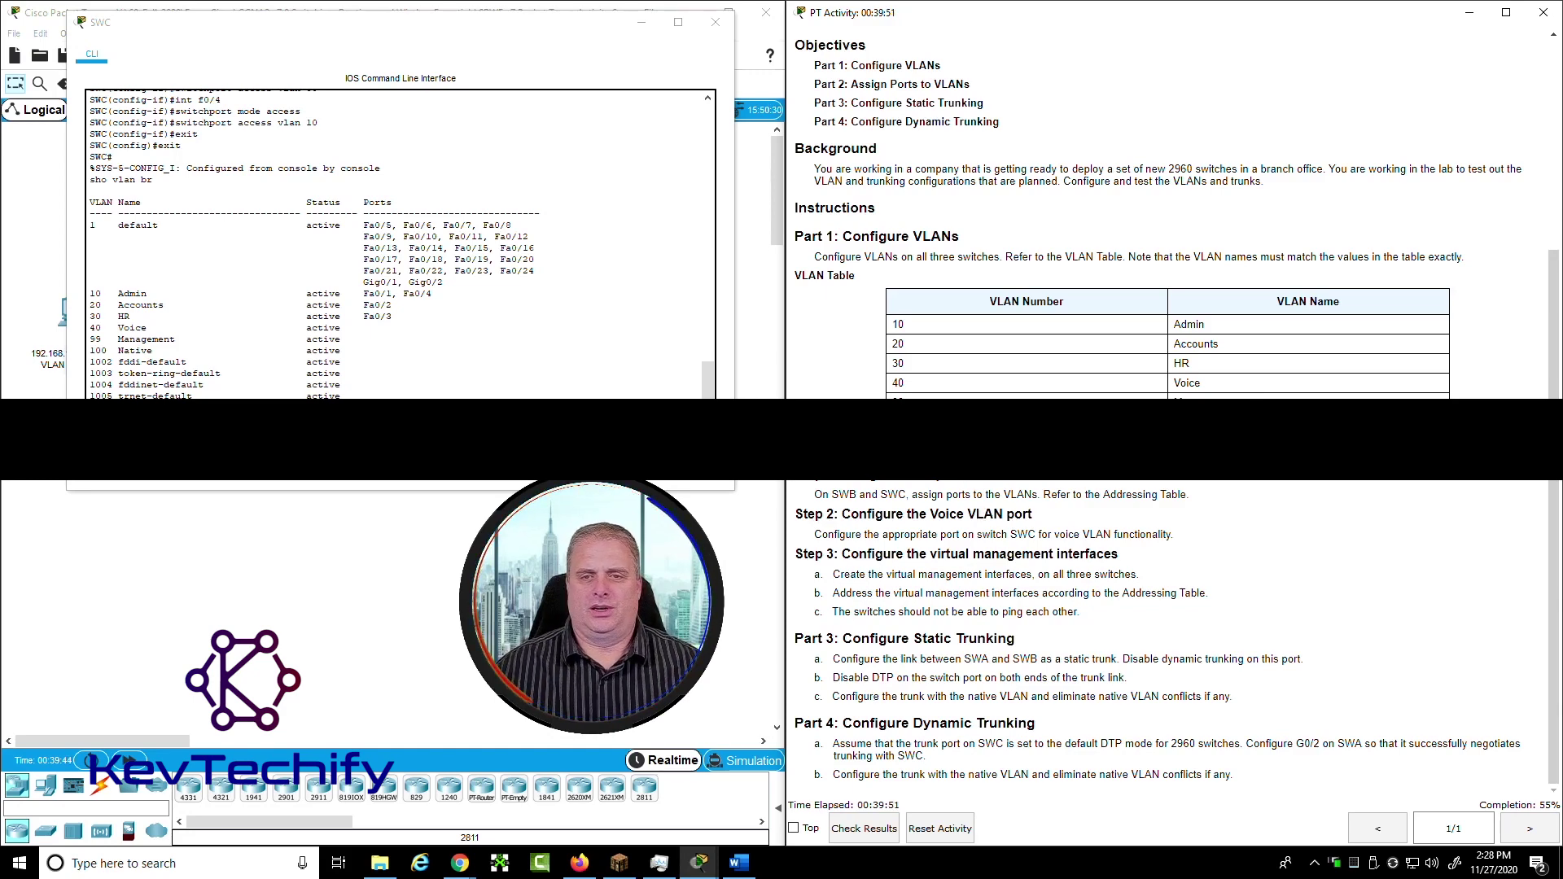
scroll(982, 515, "up", 3)
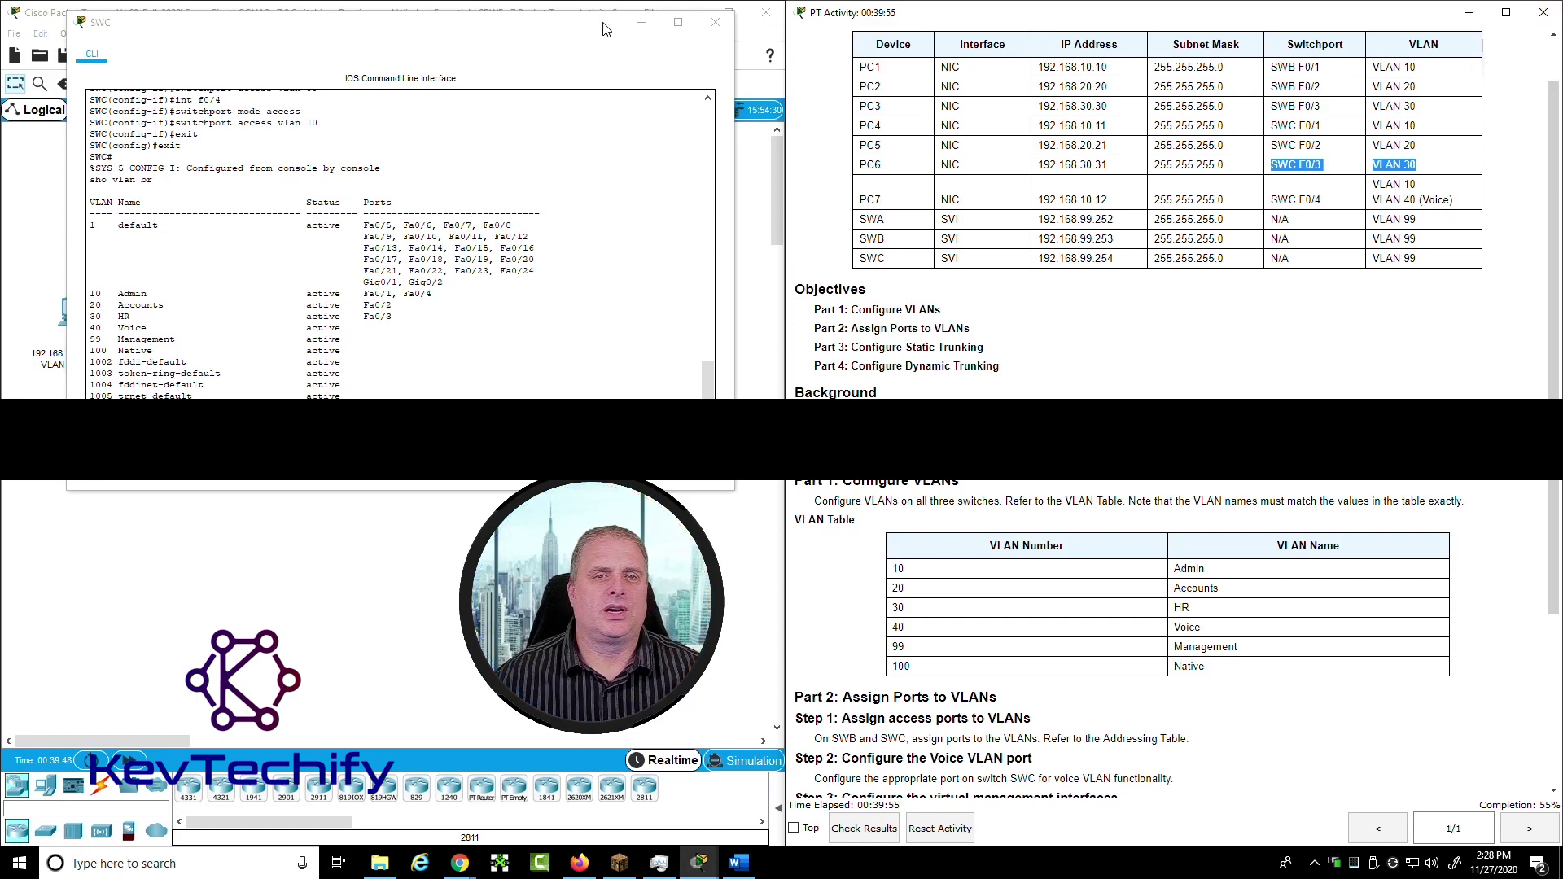
left_click(655, 28)
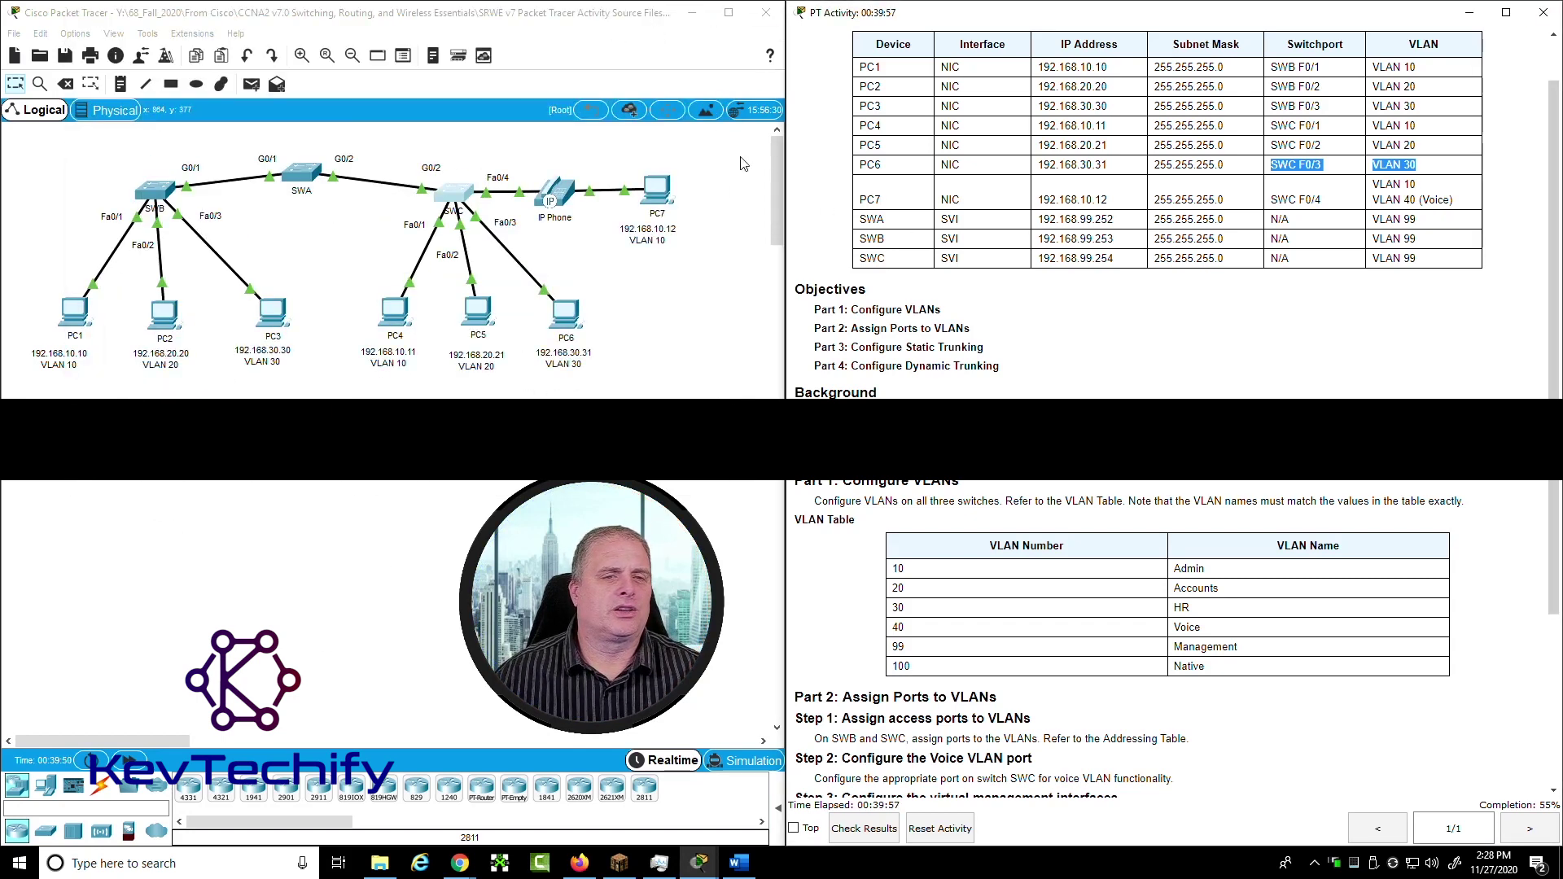
left_click(453, 192)
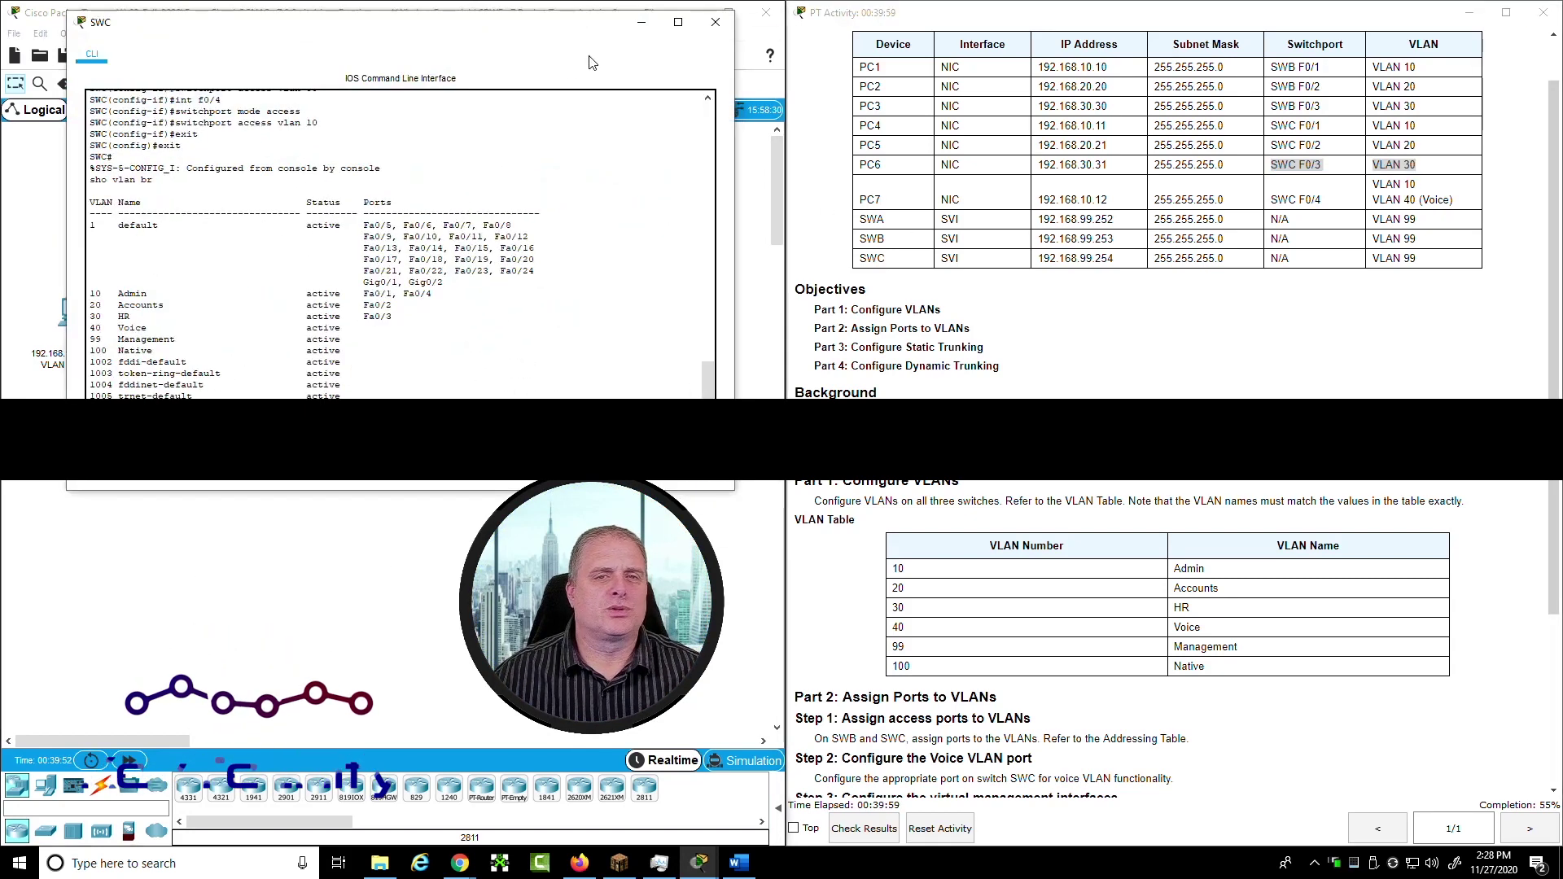
left_click(639, 26)
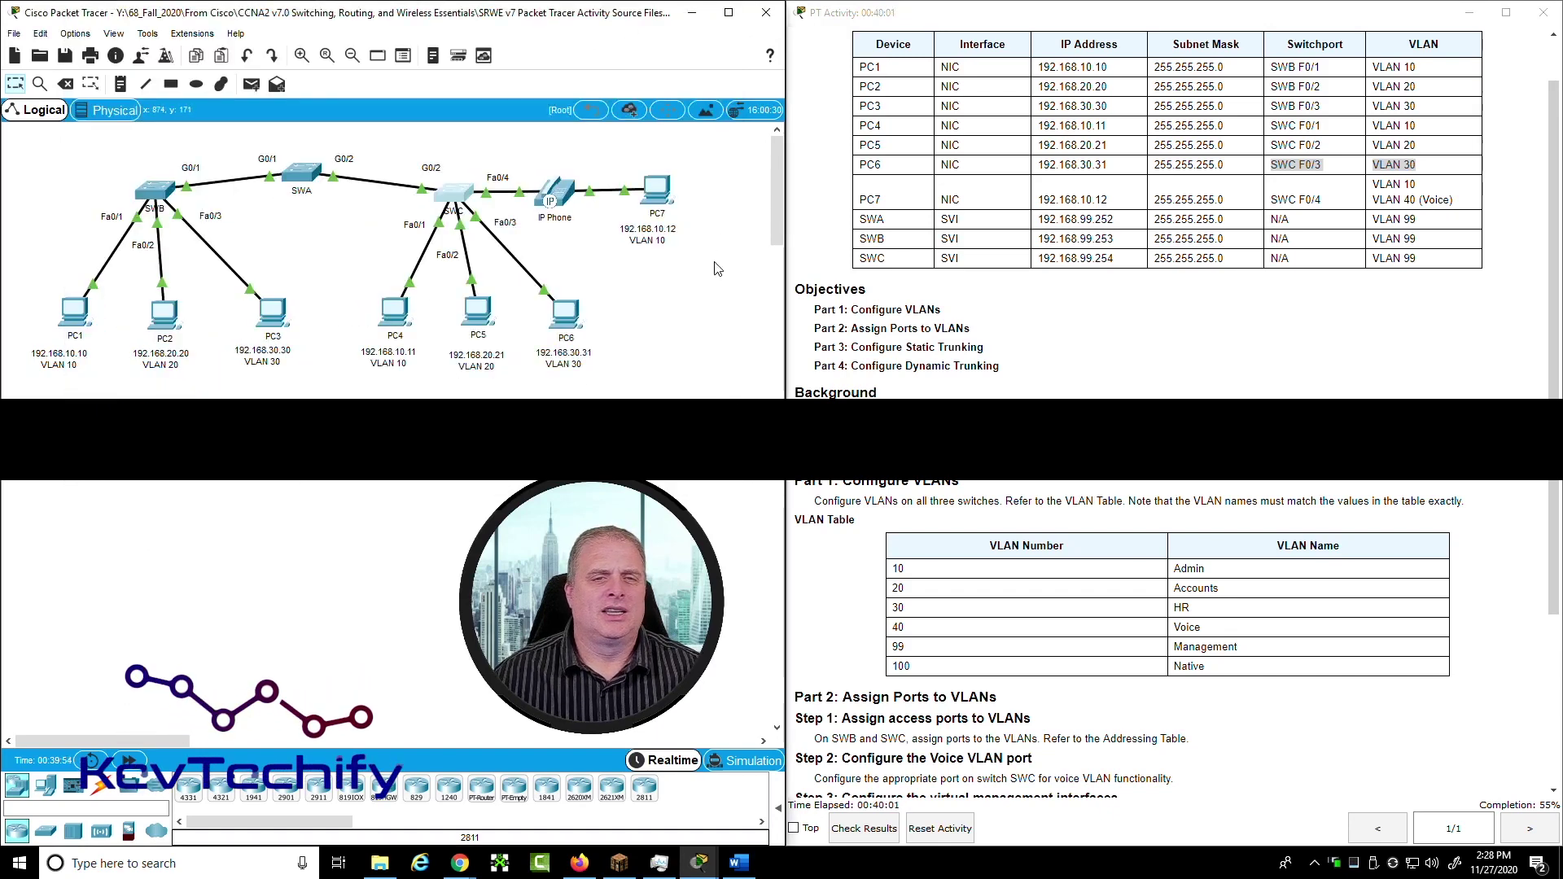
left_click_drag(732, 153, 390, 231)
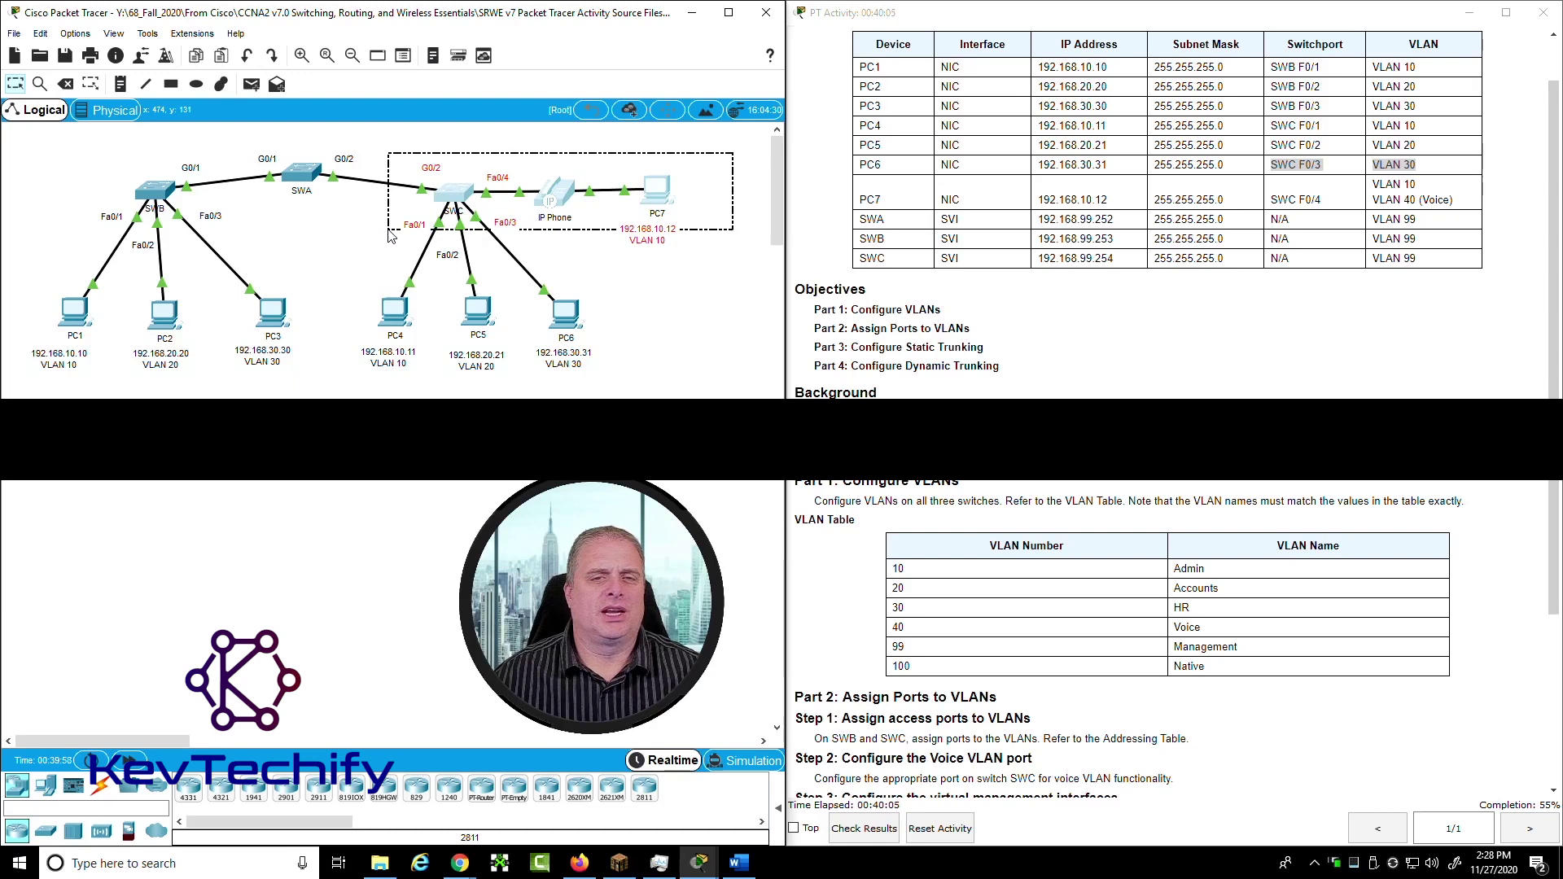
left_click_drag(390, 234, 390, 234)
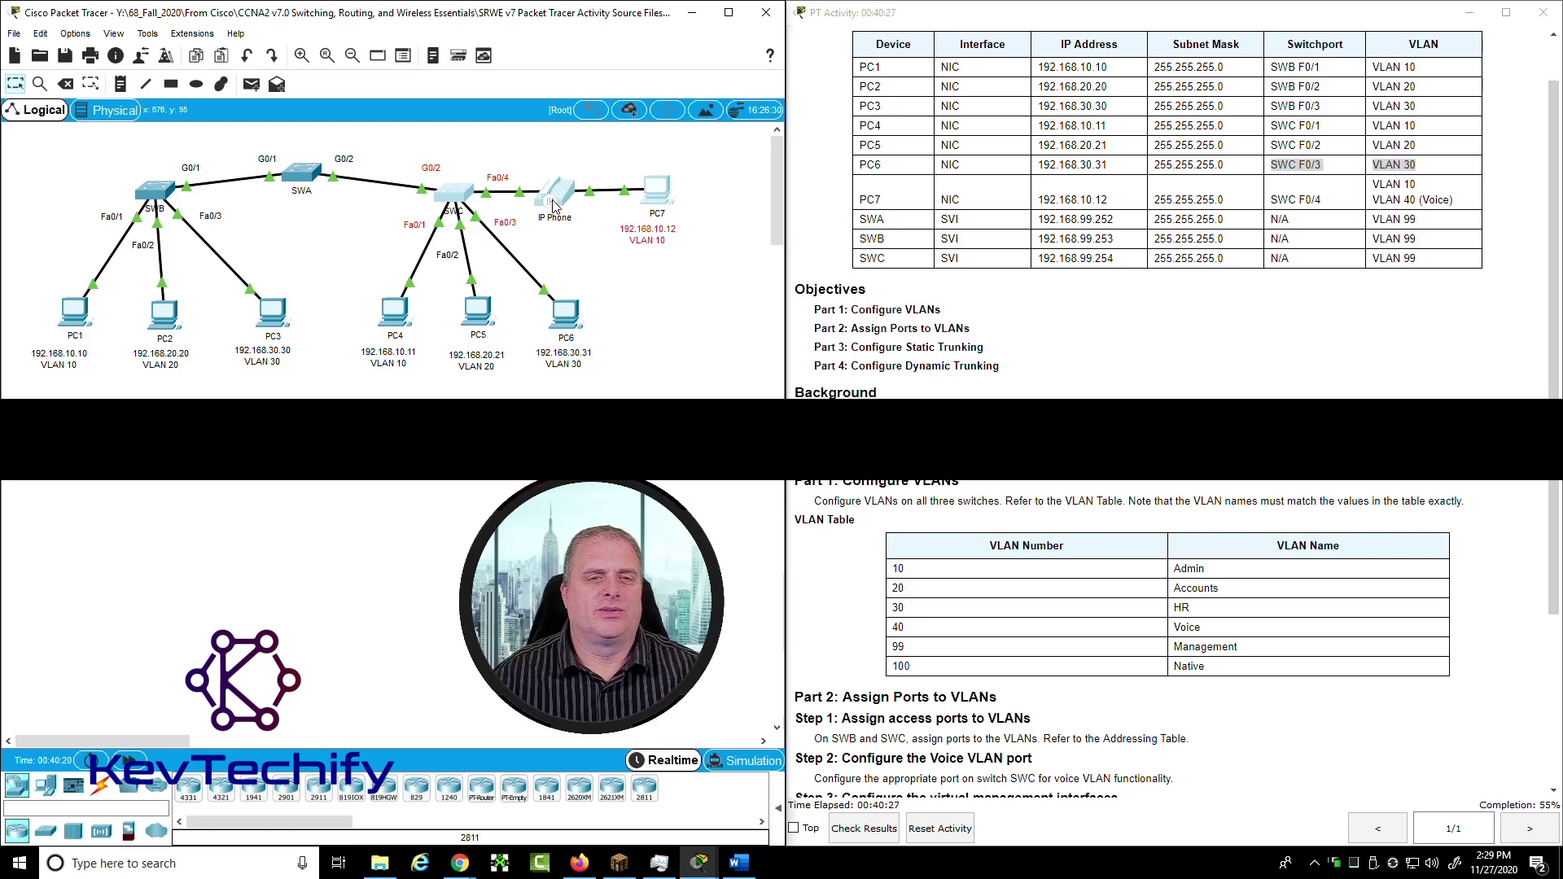
Check PC7's voice VLAN in the Addressing Table and VLAN Table, and read the Step 2 voice VLAN port instruction
left_click(1375, 198)
left_click_drag(1374, 200, 1454, 200)
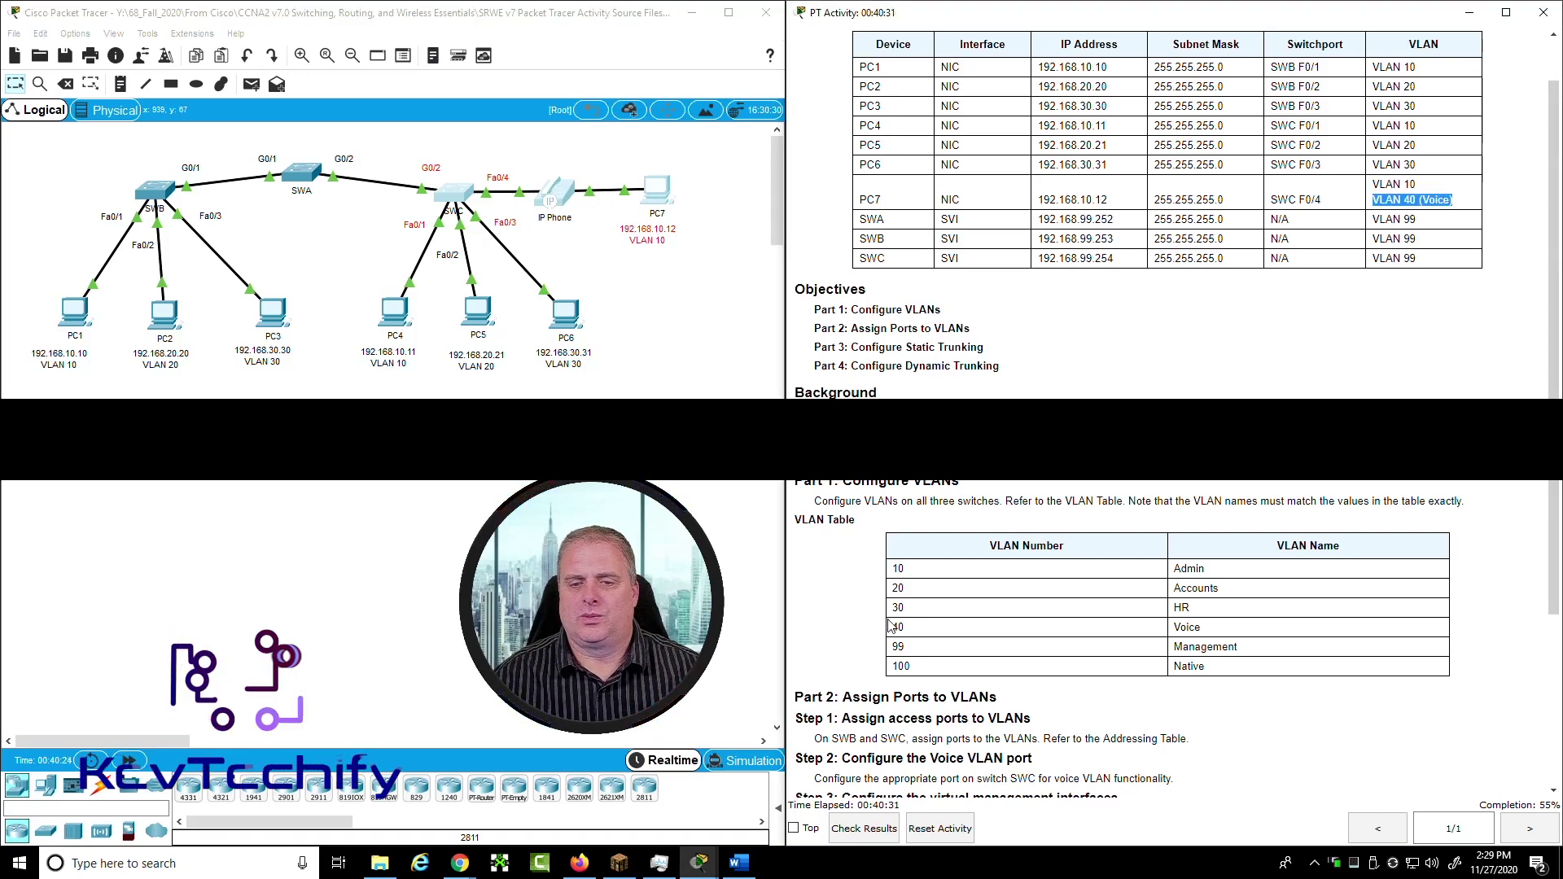
left_click_drag(896, 626, 1238, 637)
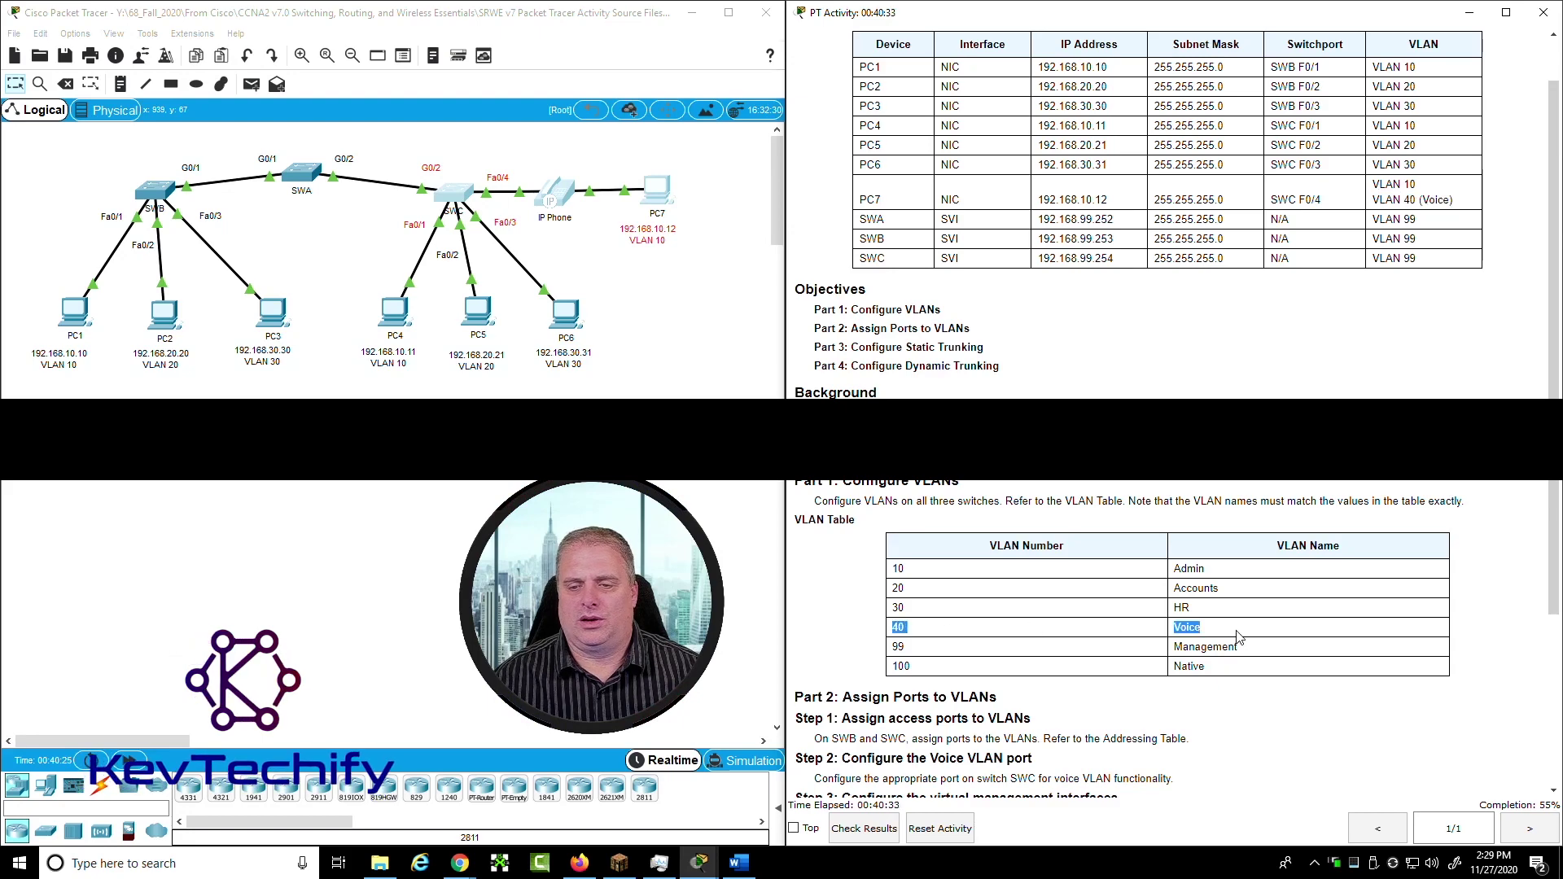
scroll(1005, 546, "down", 5)
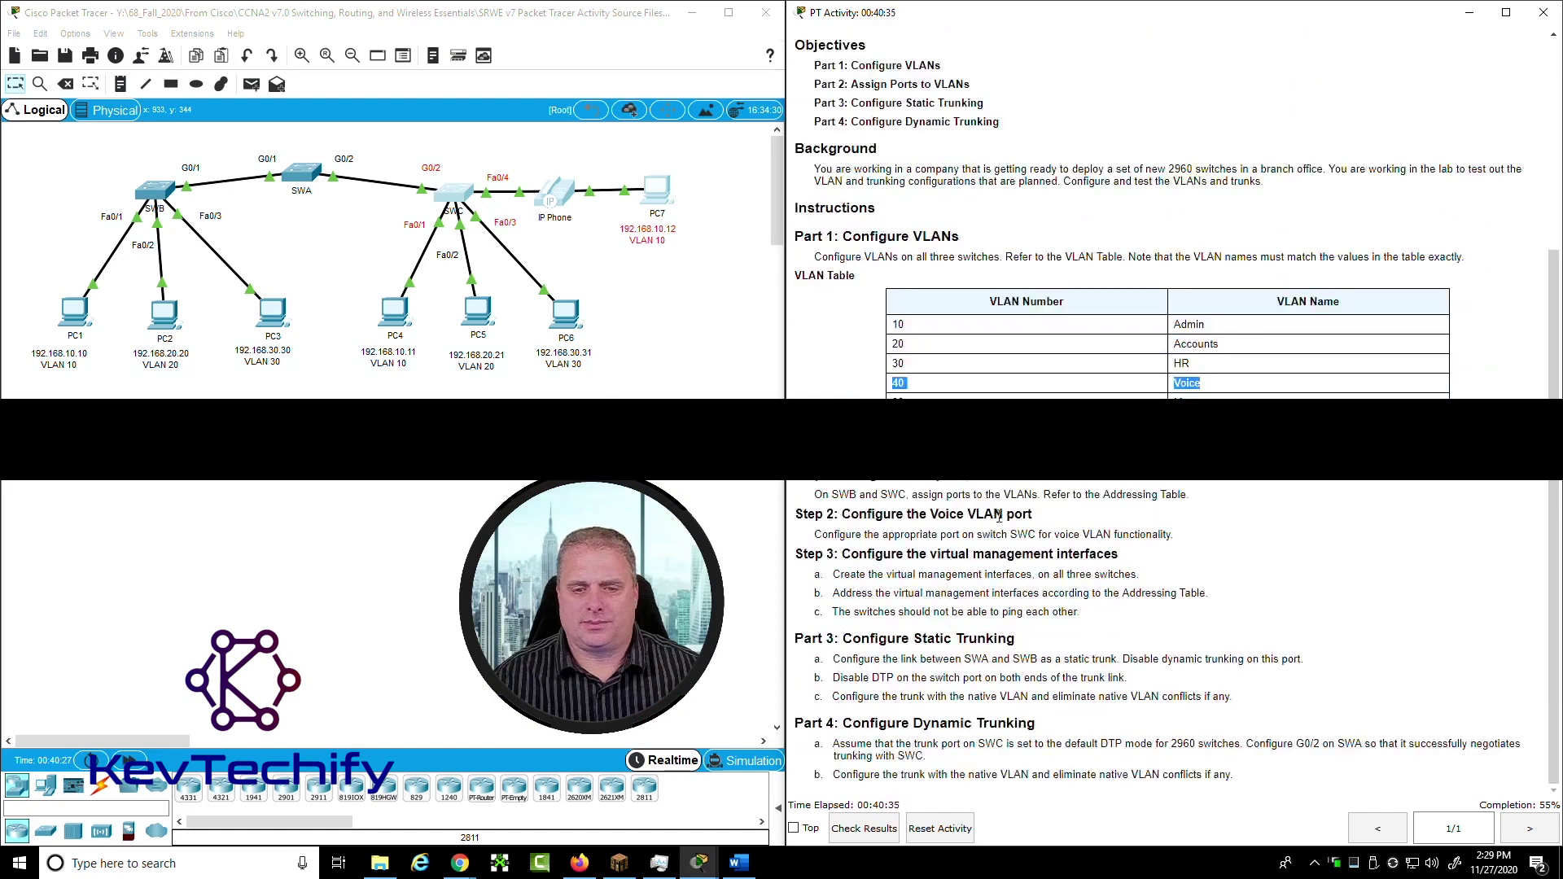
left_click(998, 561)
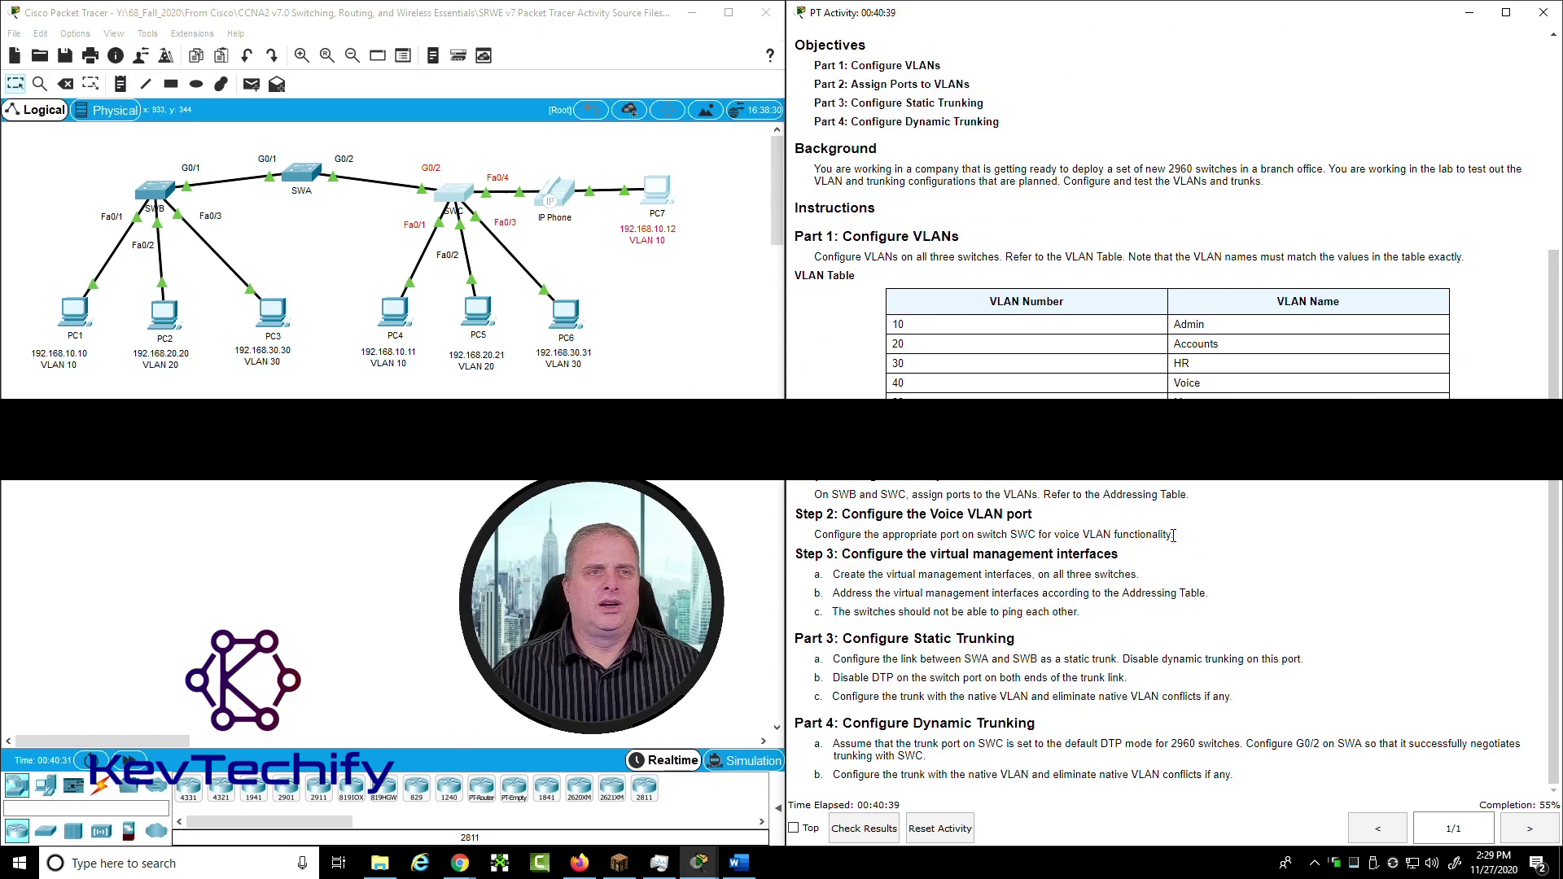
Enter global configuration on SWC, look up PC7's switchport, and configure interface F0/4 with mls qos trust cos
left_click(454, 196)
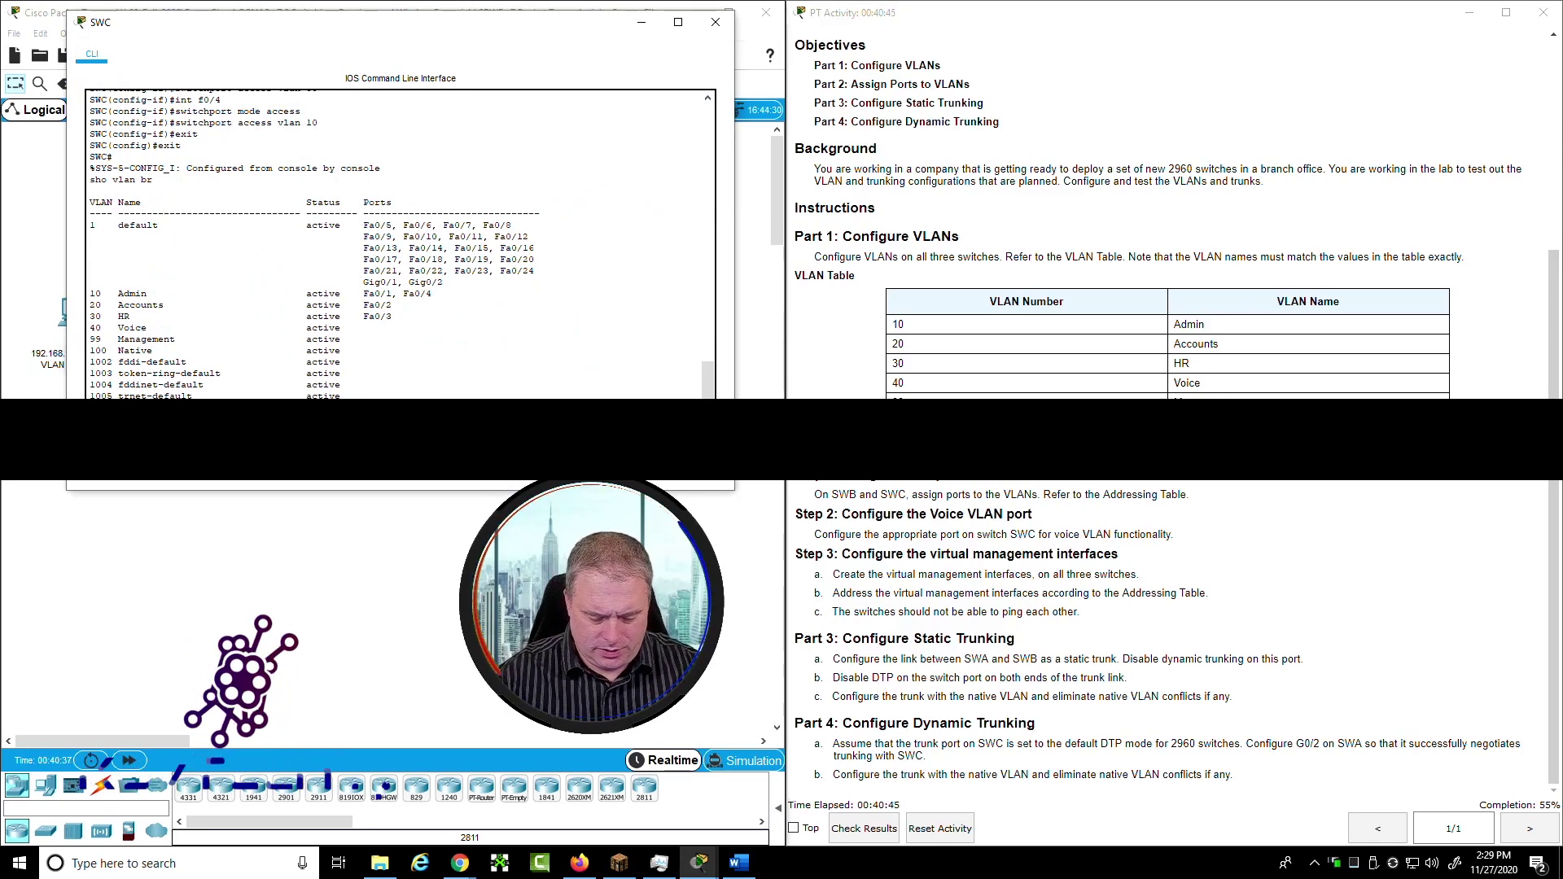
type("conf t")
key("Return")
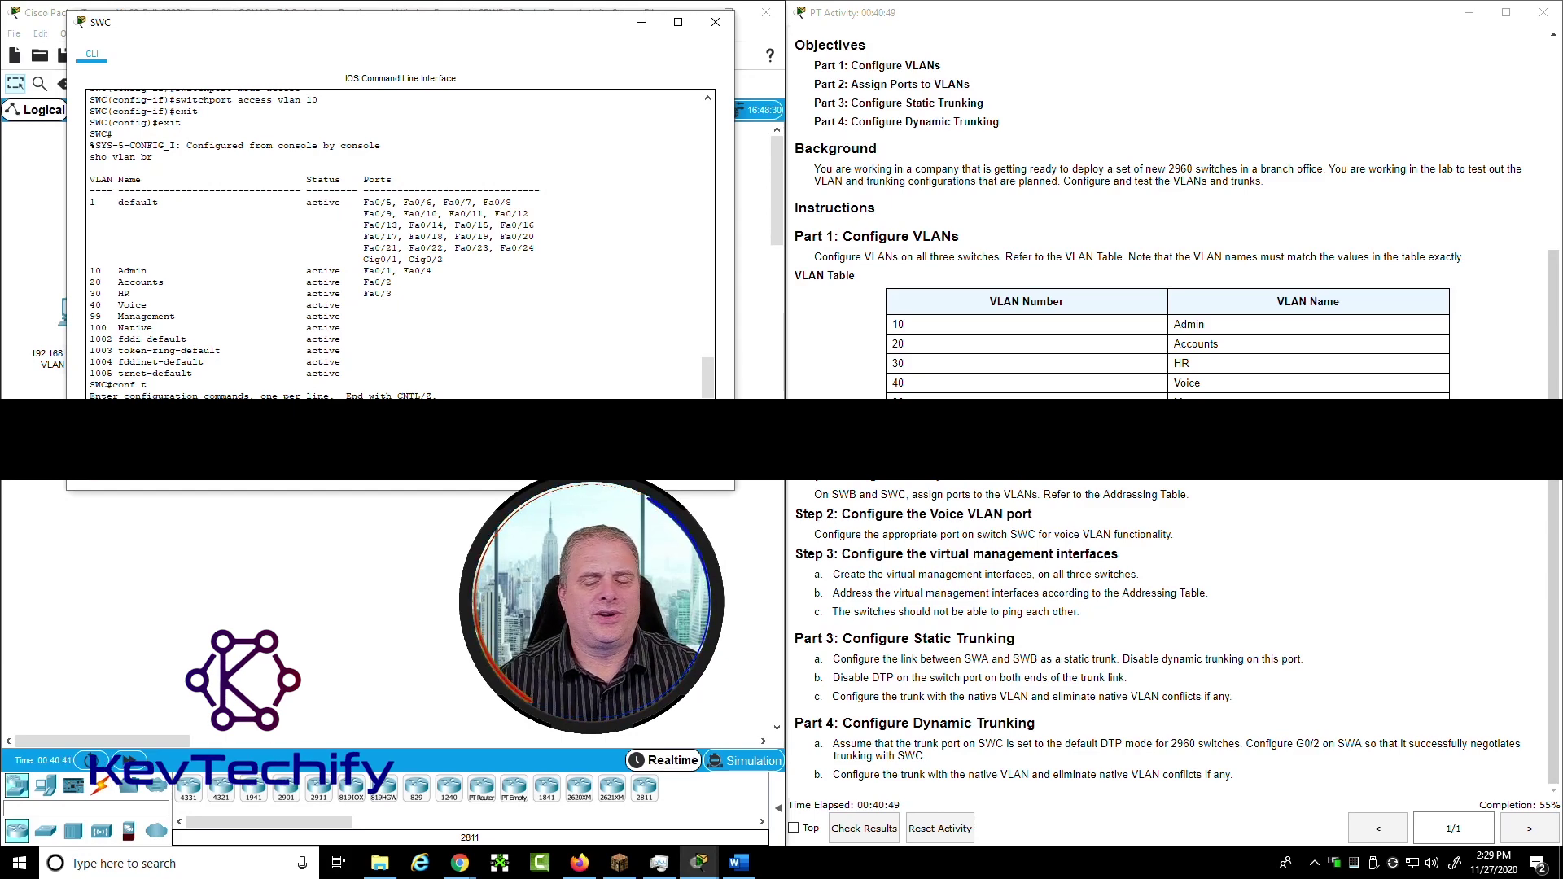
scroll(846, 276, "up", 5)
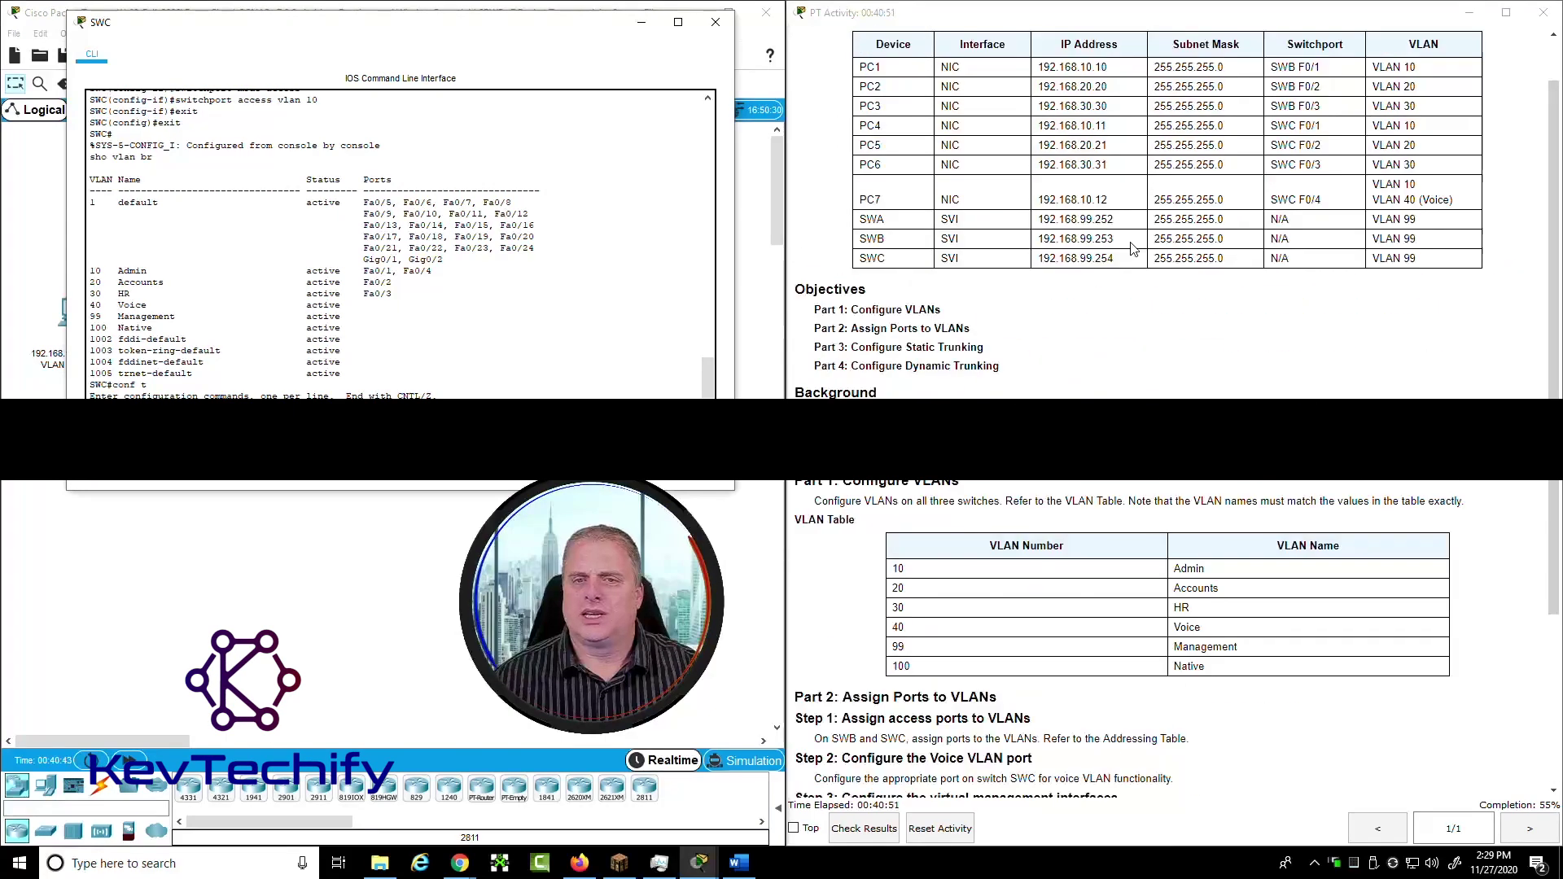
left_click(903, 202)
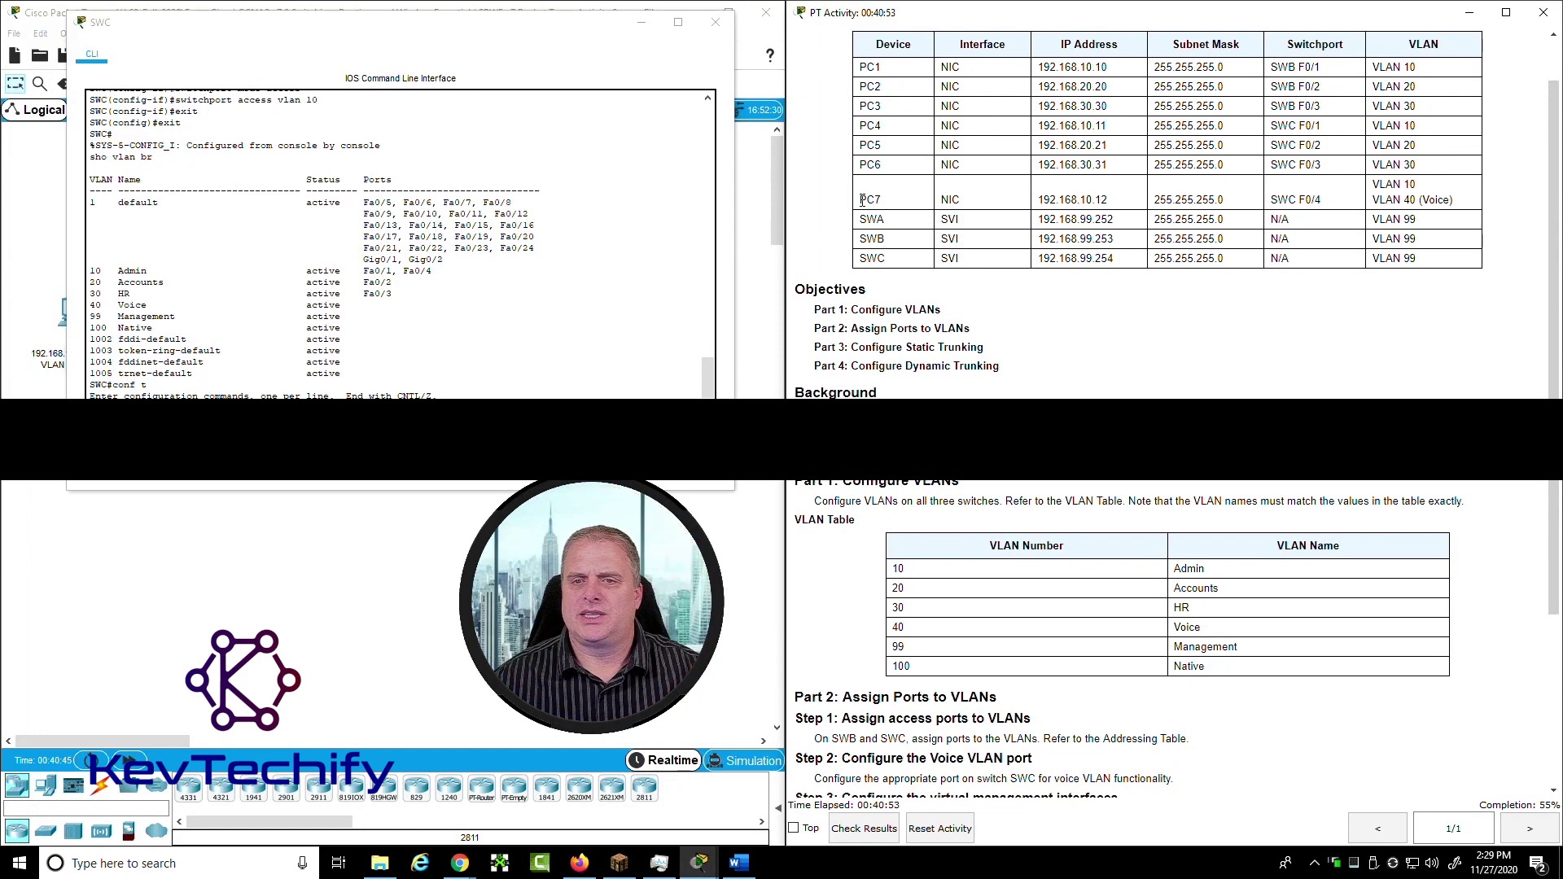
left_click_drag(862, 200, 1316, 198)
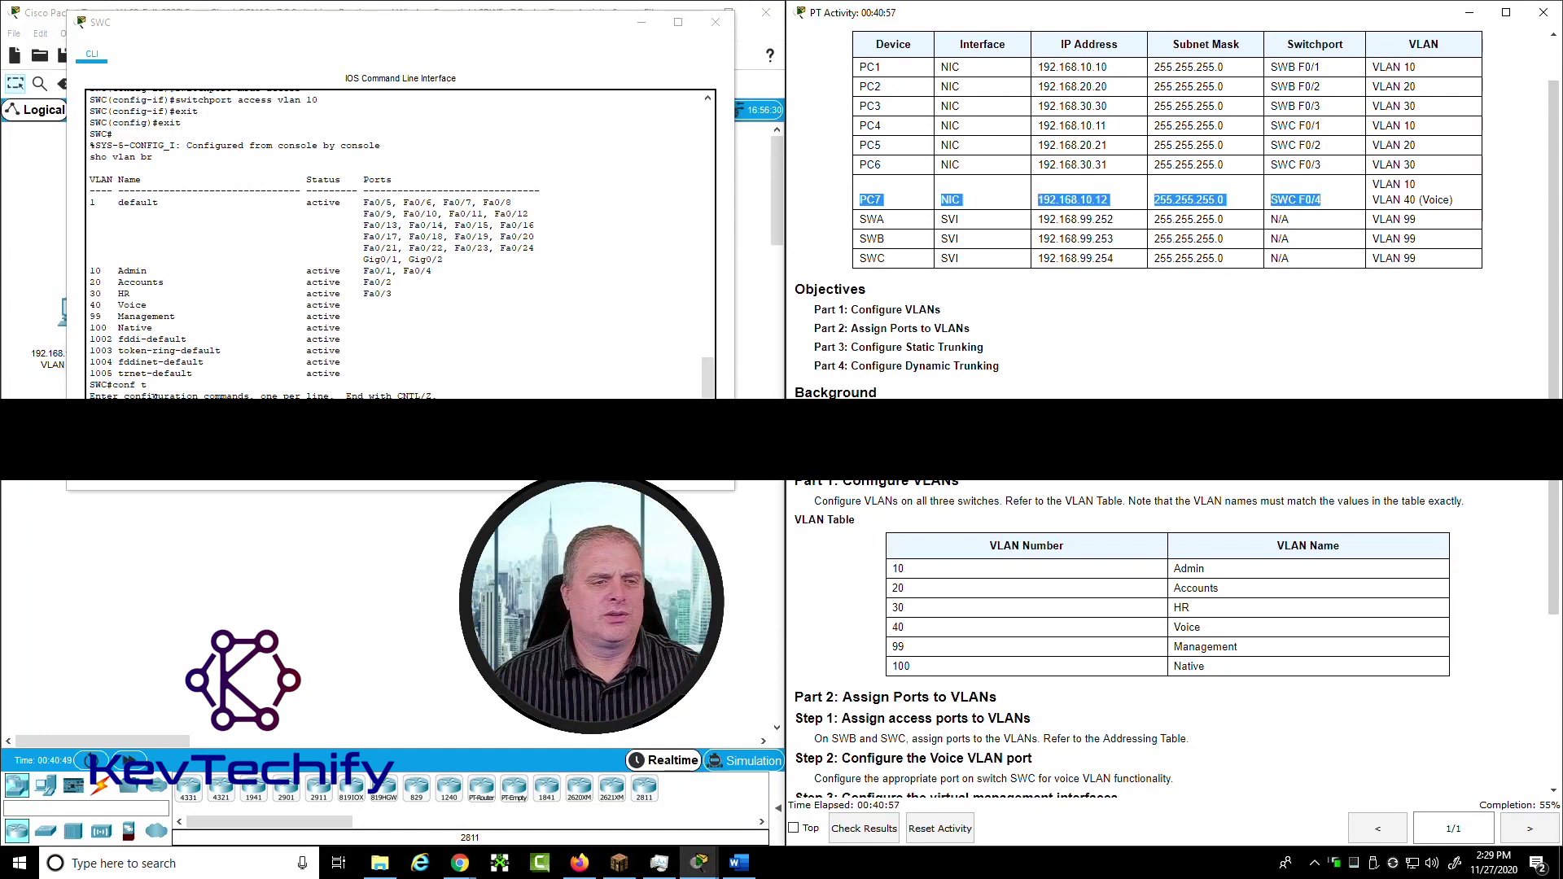
left_click(156, 396)
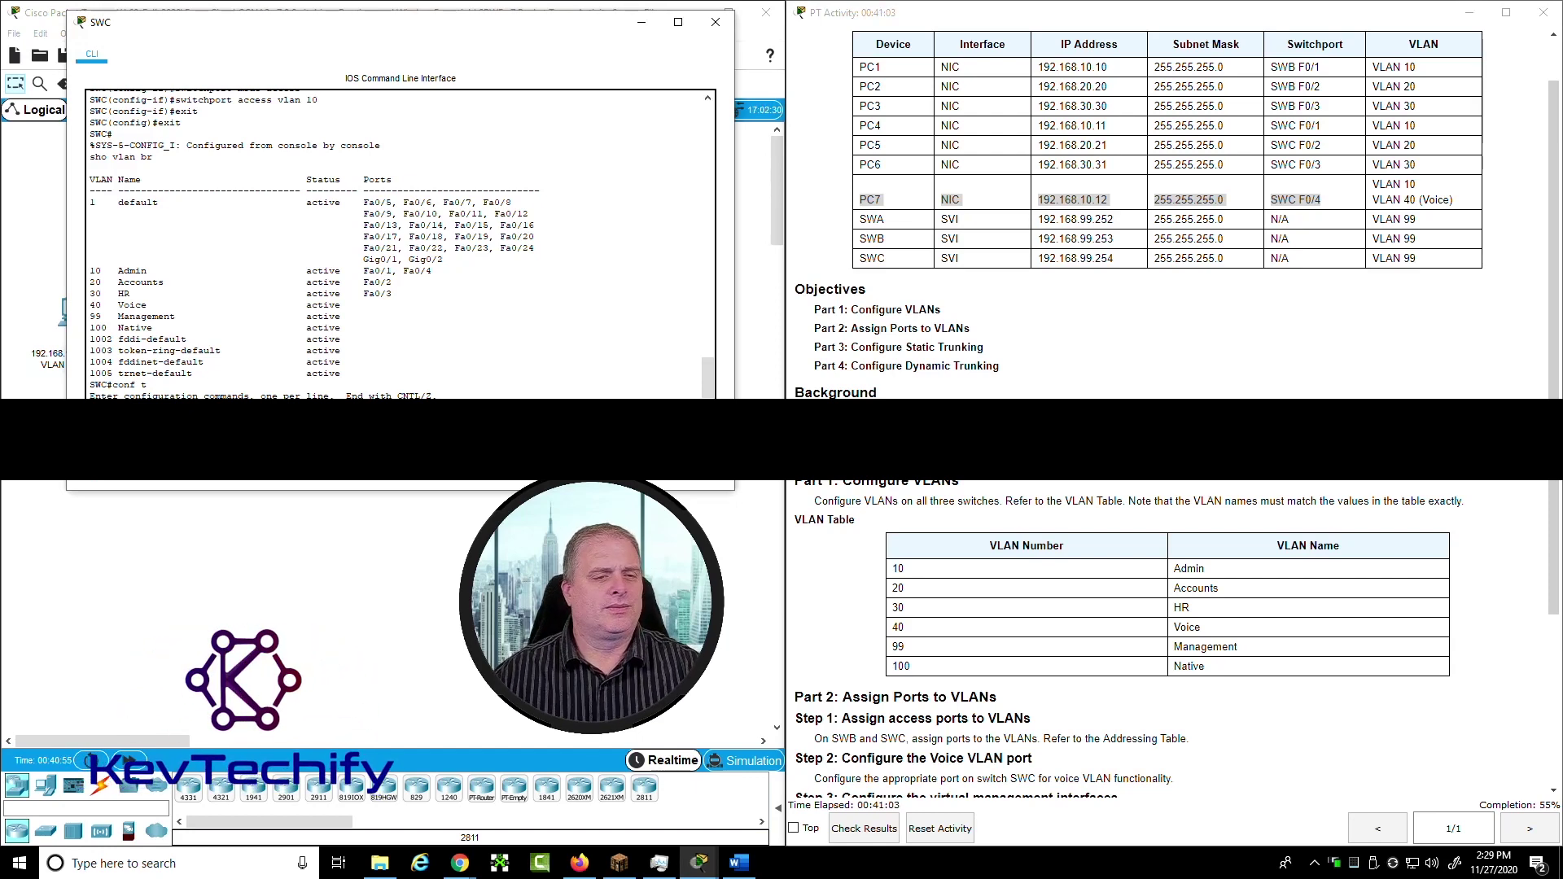
key("Return")
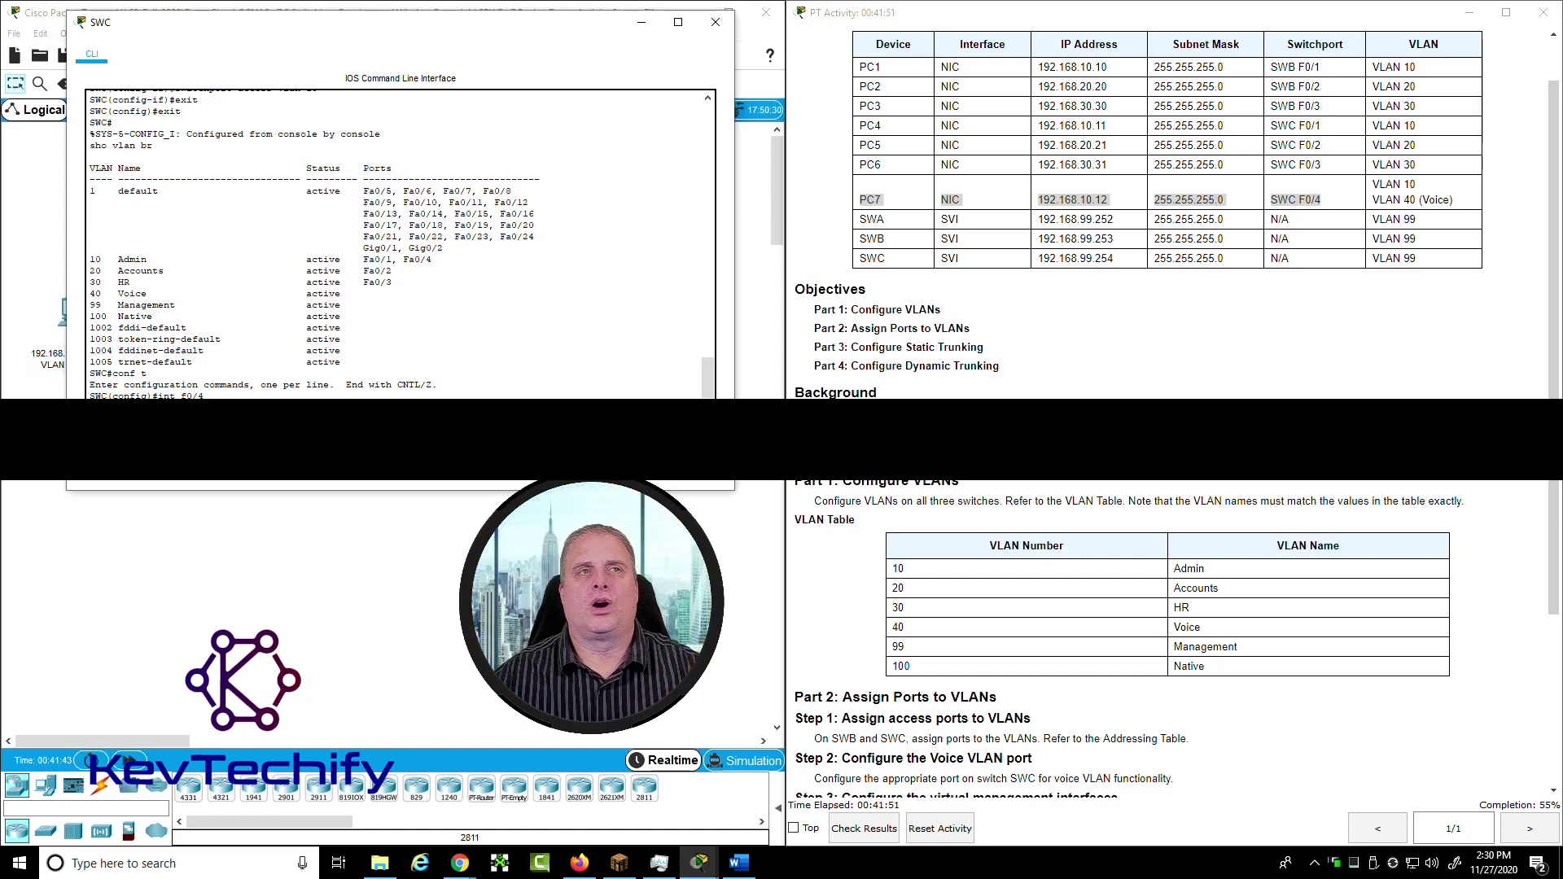
key("Return")
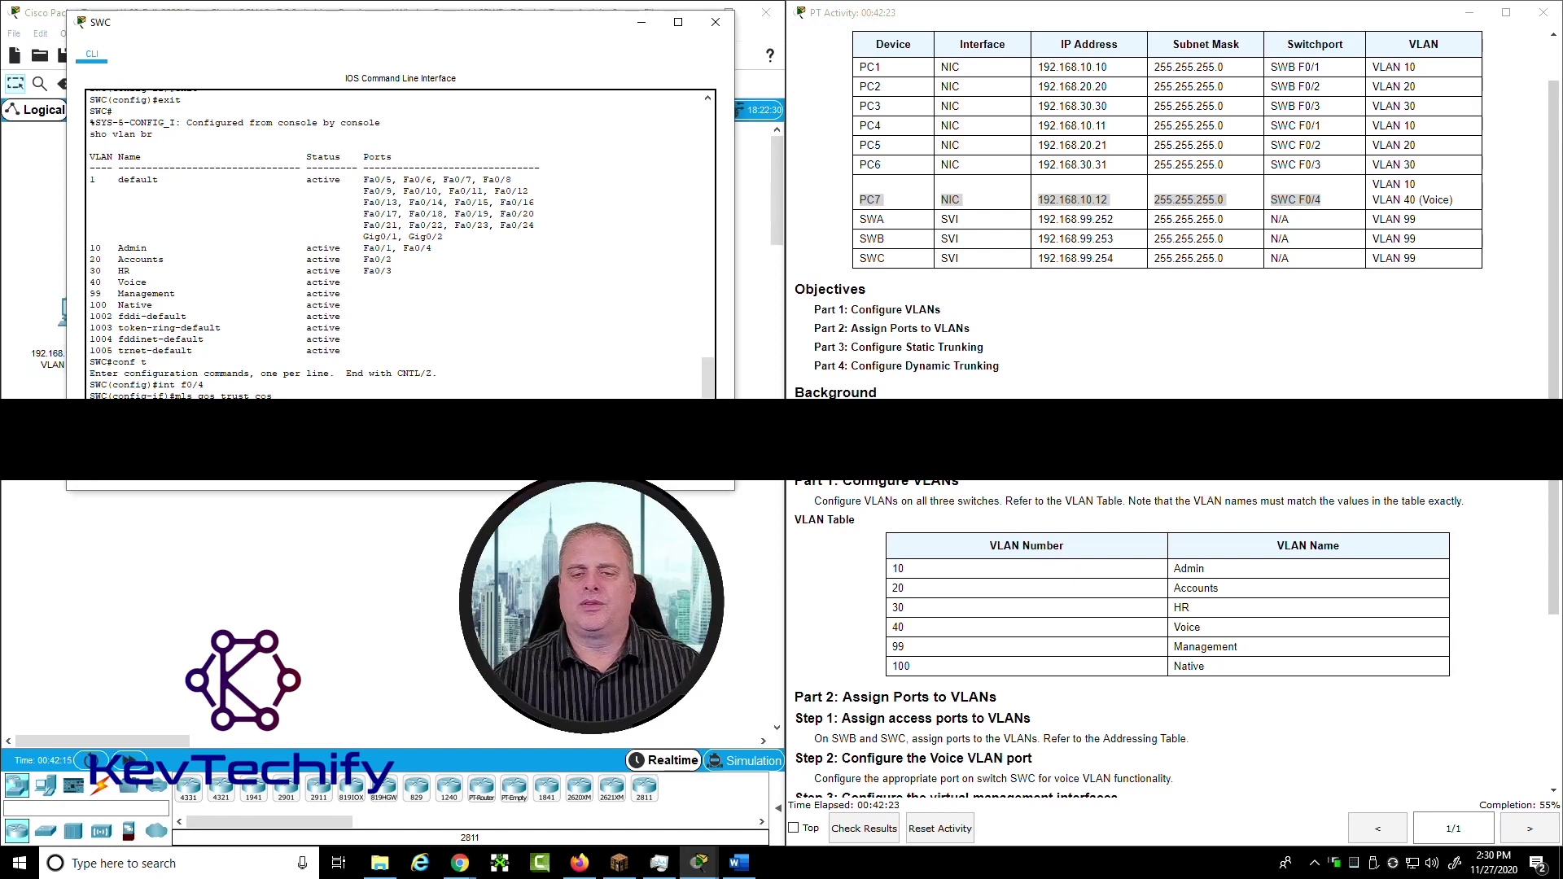
Look up the Voice VLAN number in the VLAN Table and assign voice VLAN 40 to SWC's interface F0/4
left_click(899, 629)
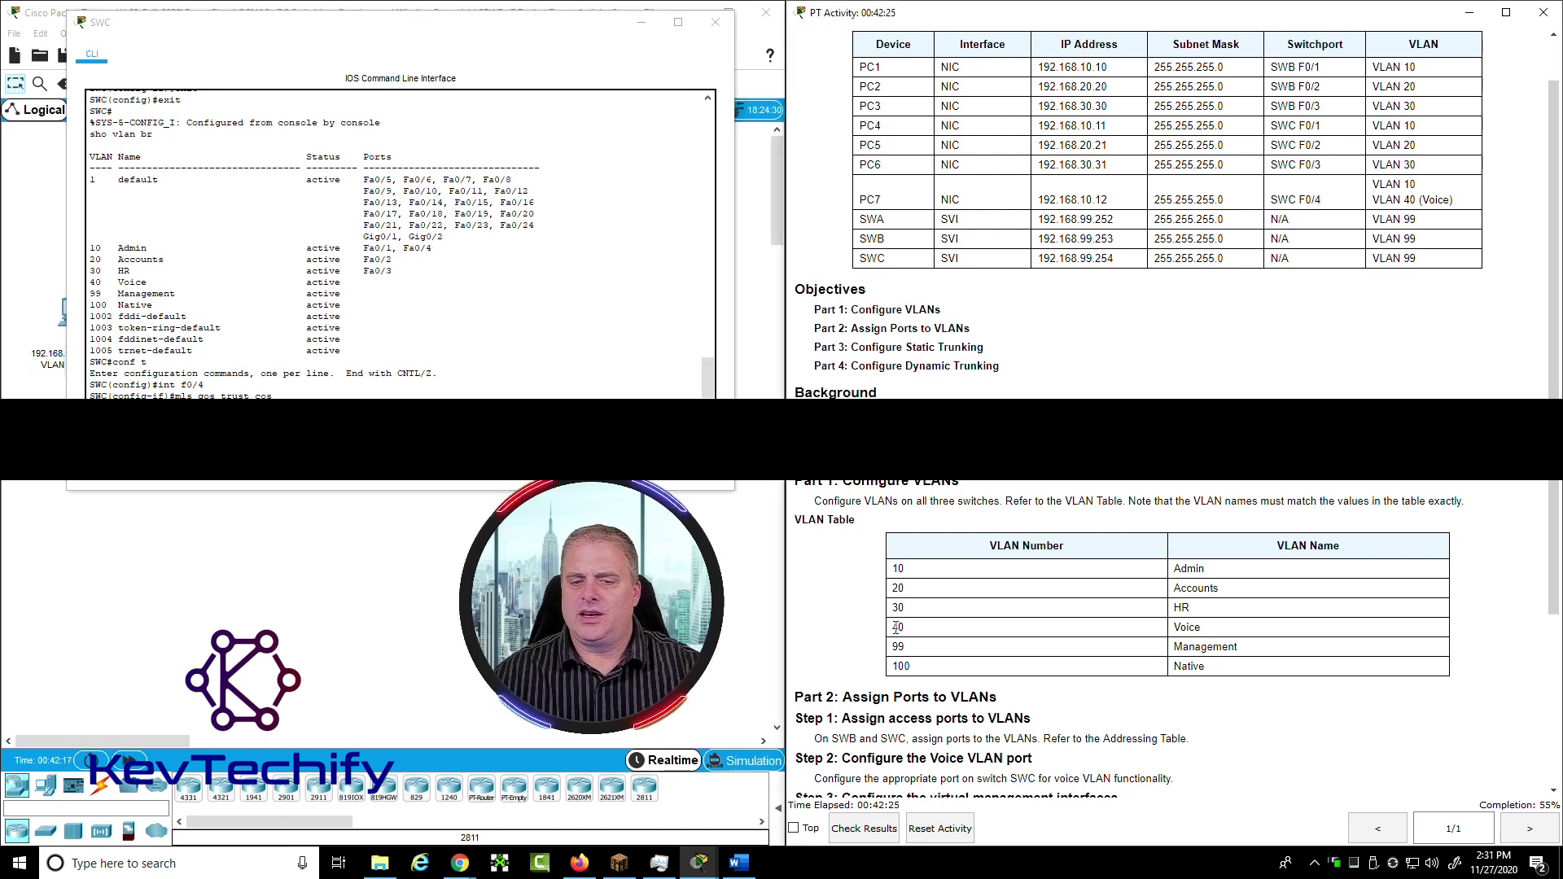
left_click_drag(920, 633, 1221, 633)
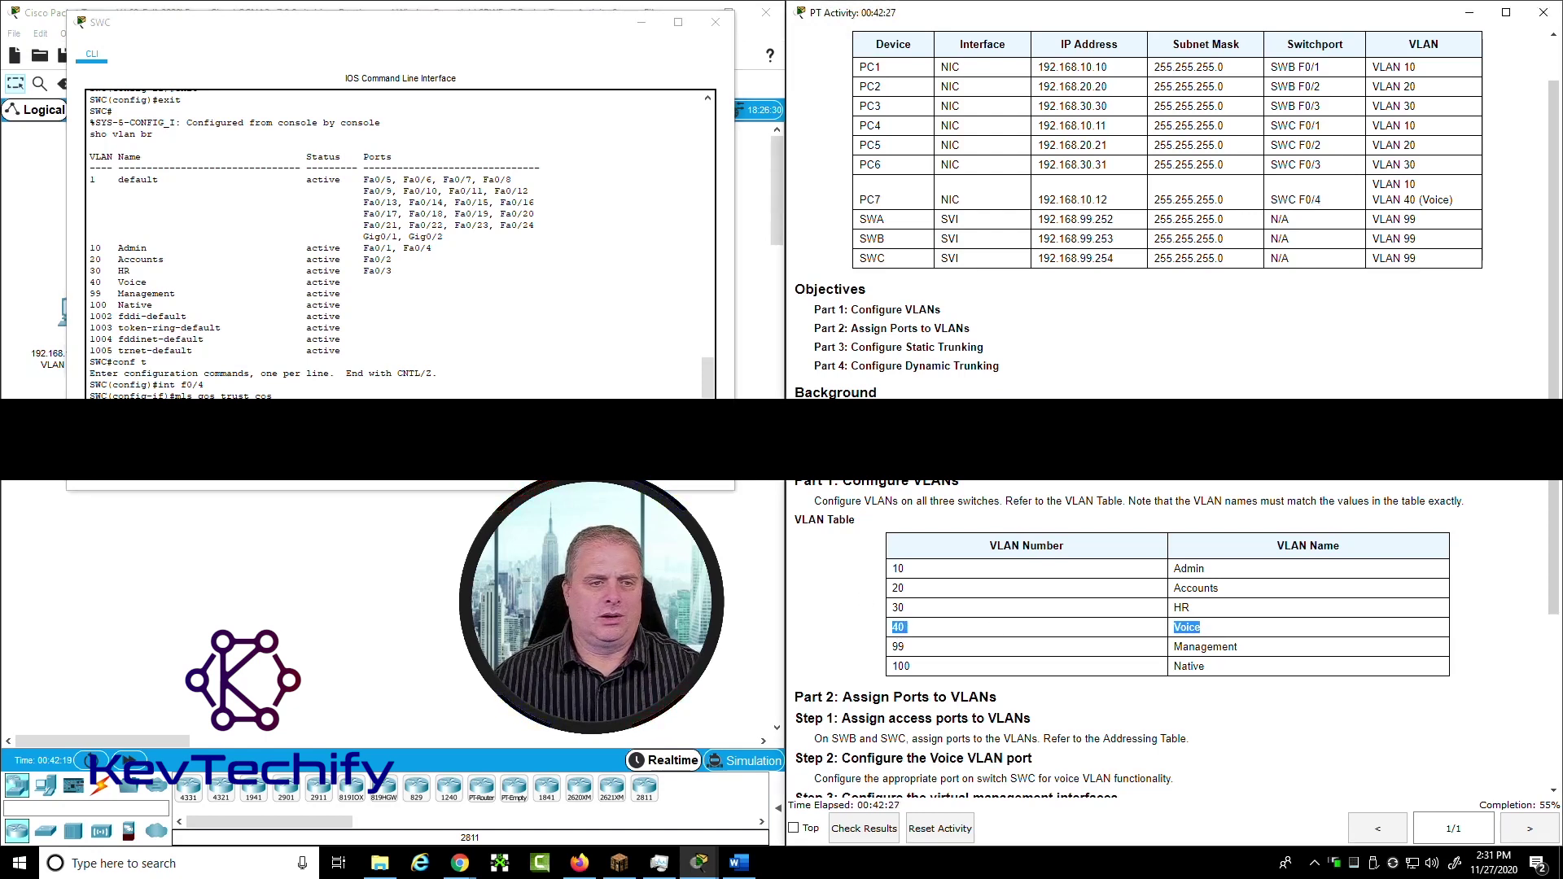
key("alt+Tab")
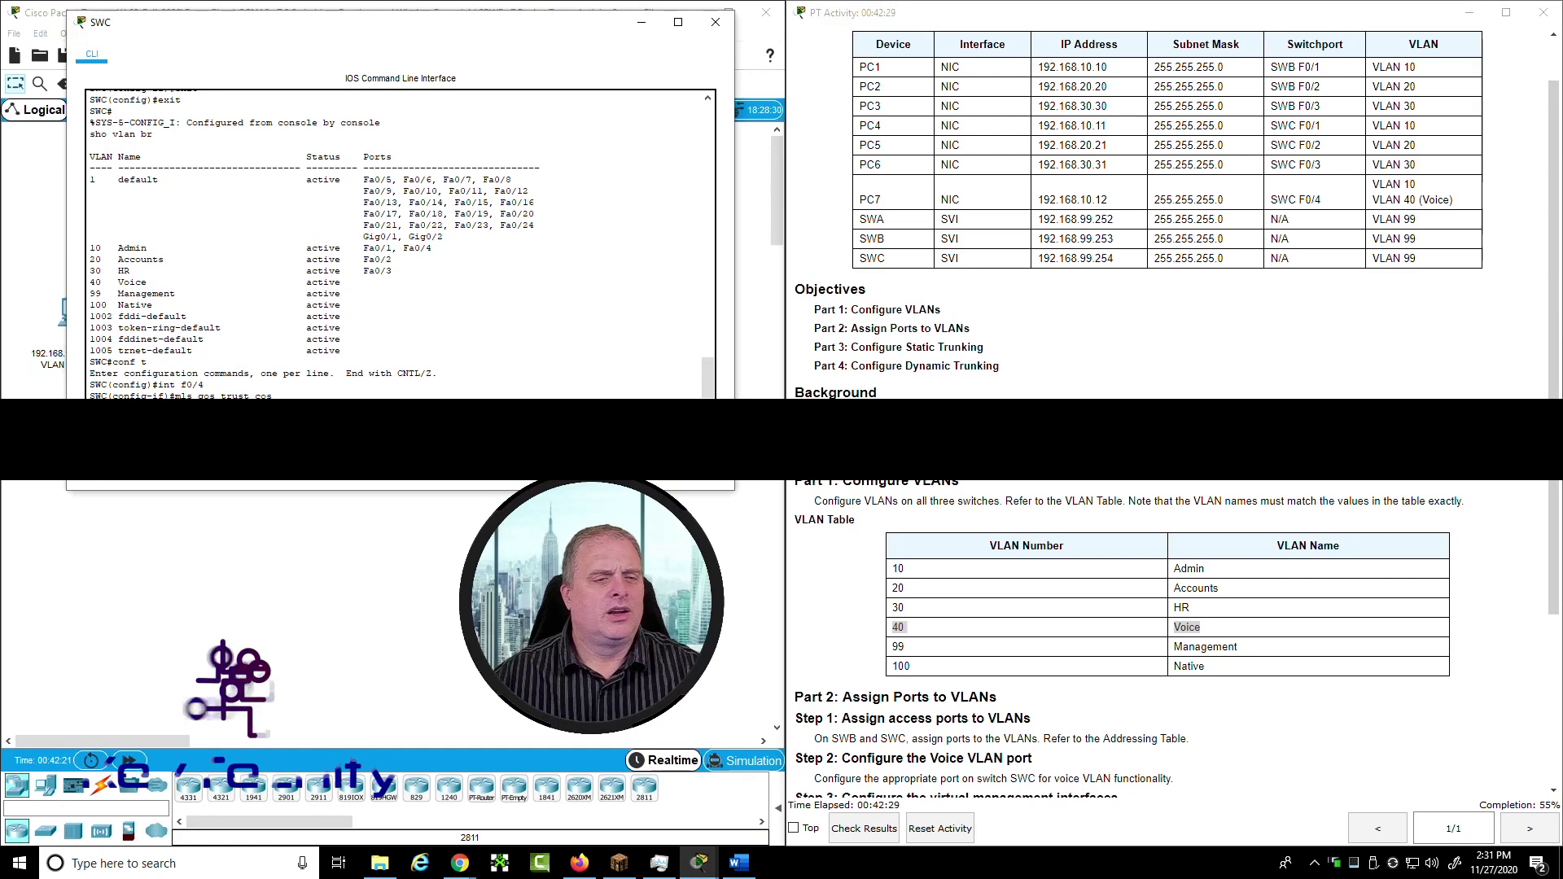
key("Return")
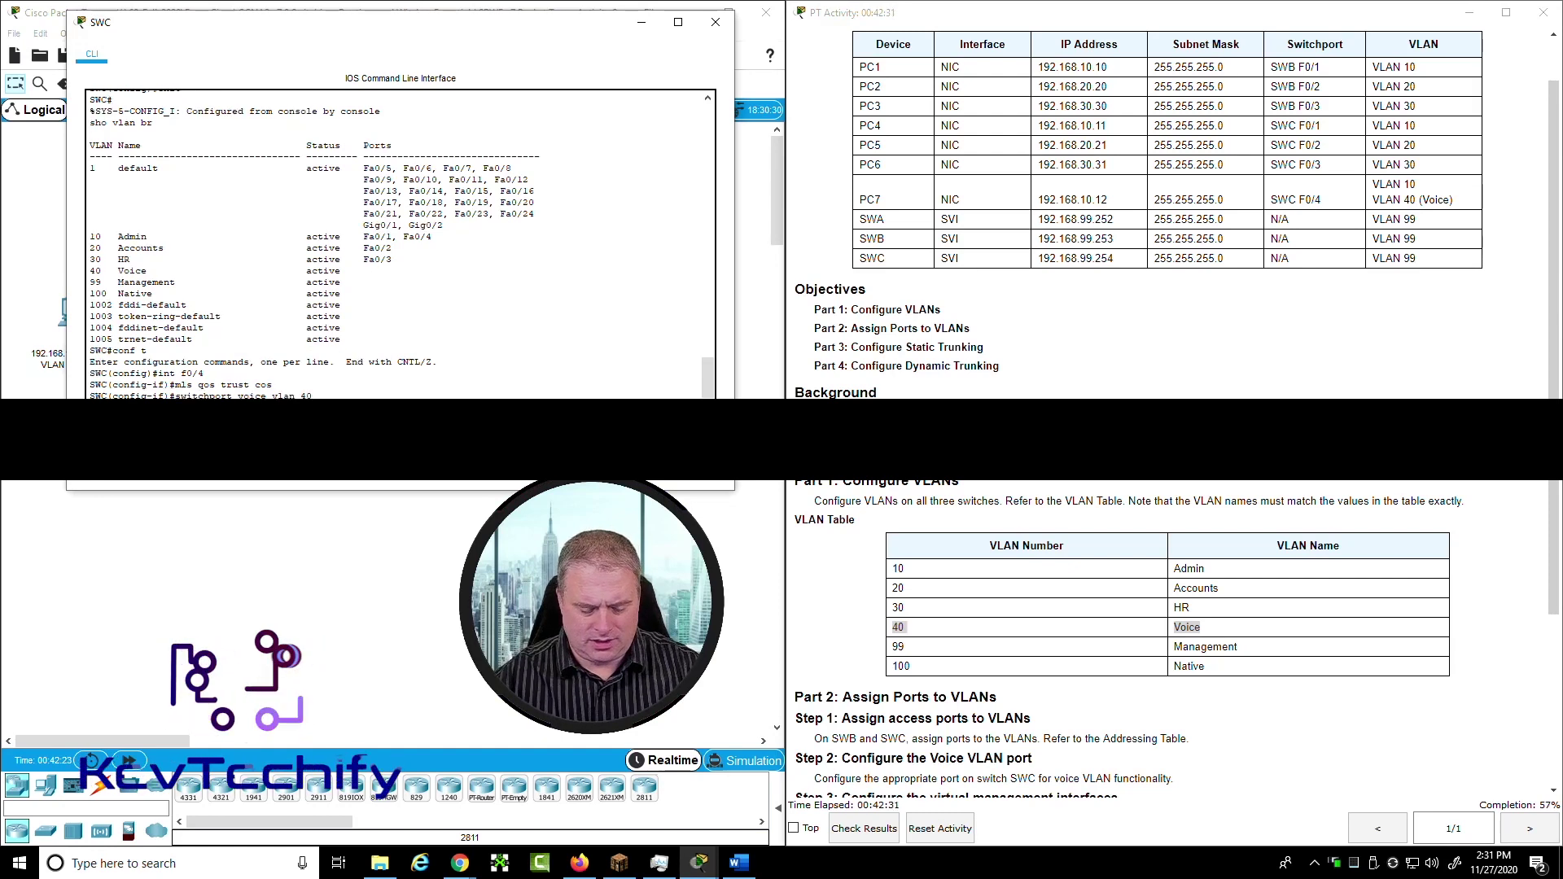
Leave interface and global configuration mode on SWC and return to the privileged EXEC prompt
type("exit")
key("Return")
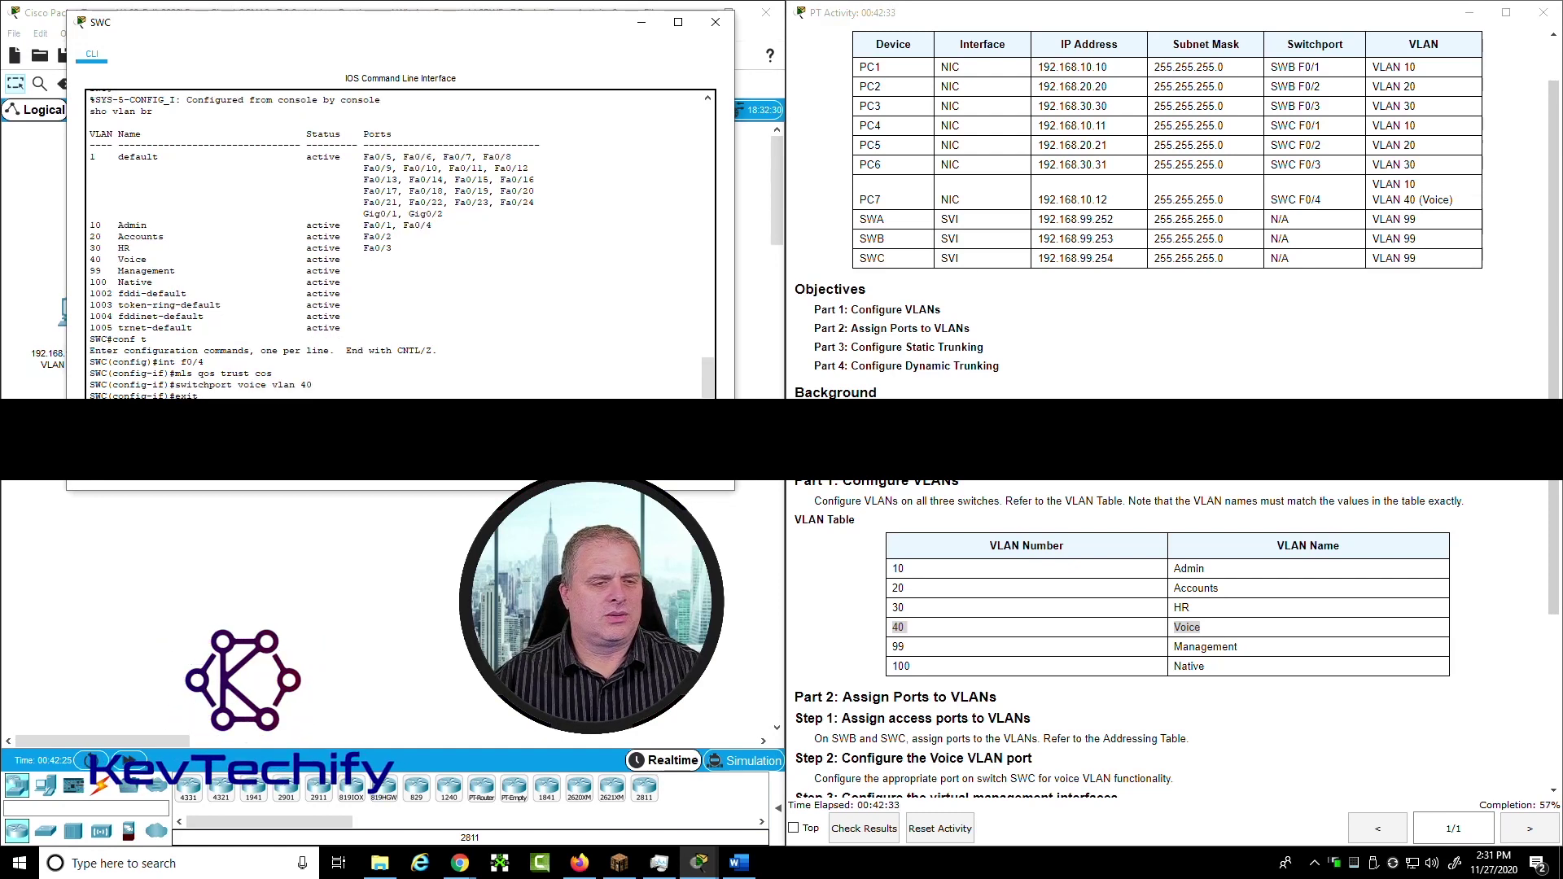
type("exot")
key("Return")
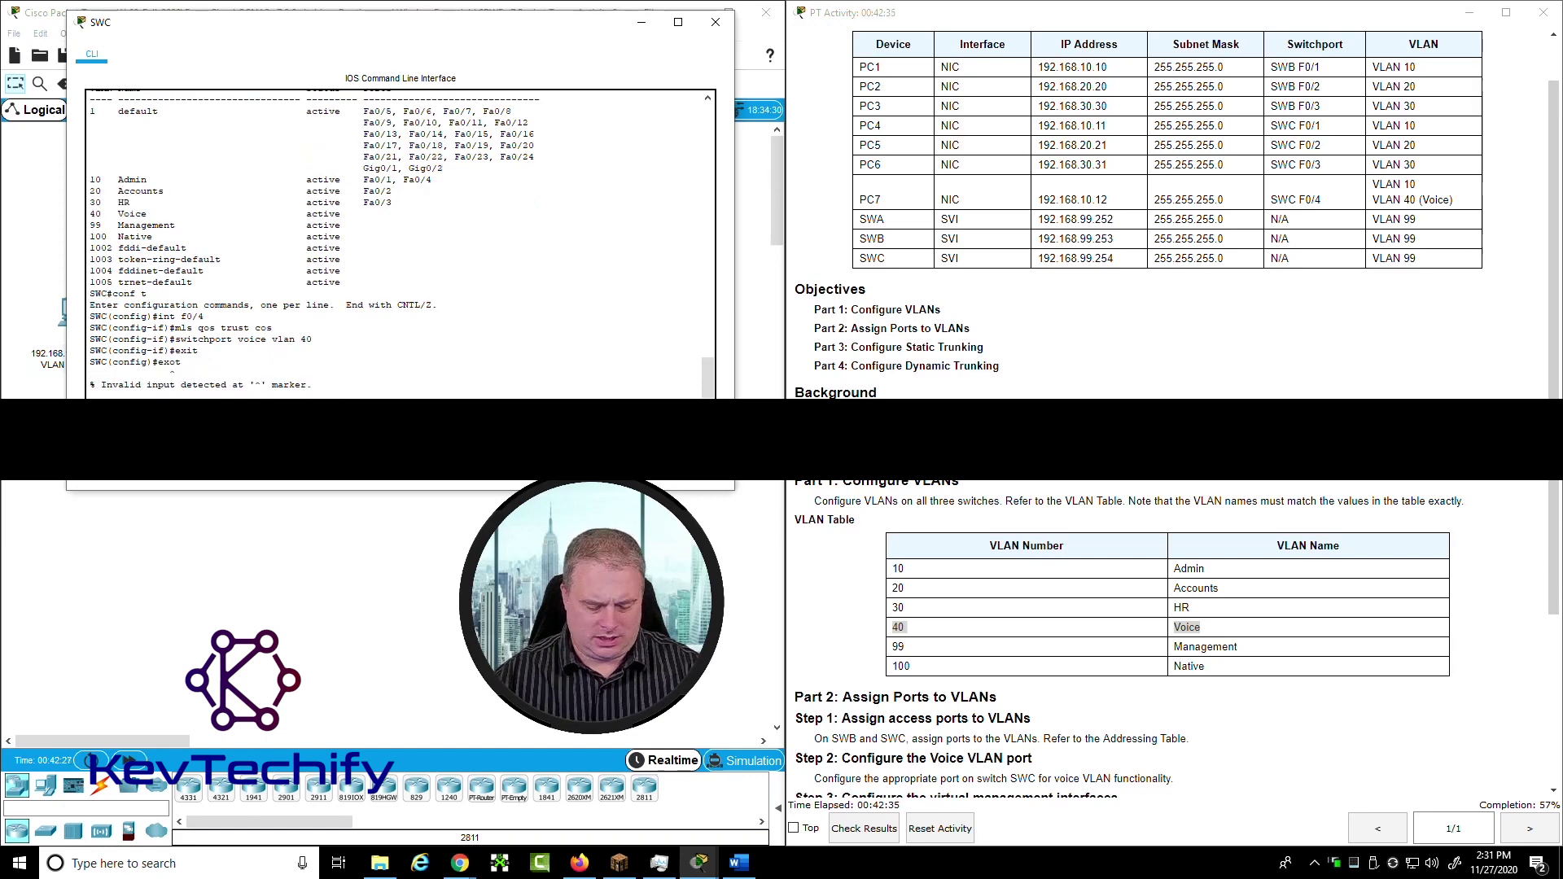
type("exit")
key("Return")
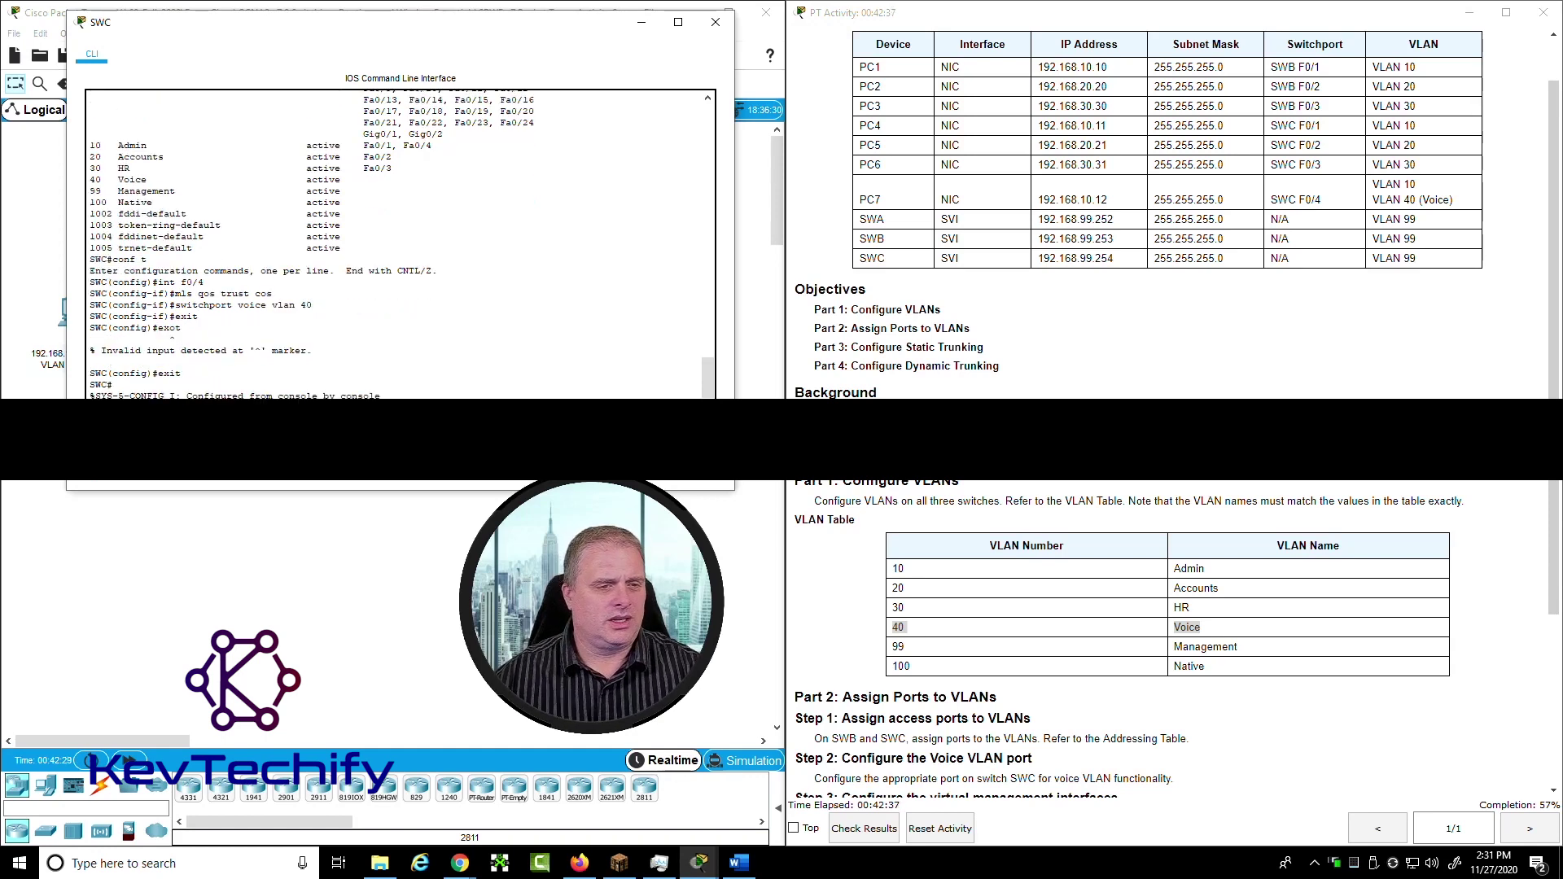
key("Return")
key("Return")
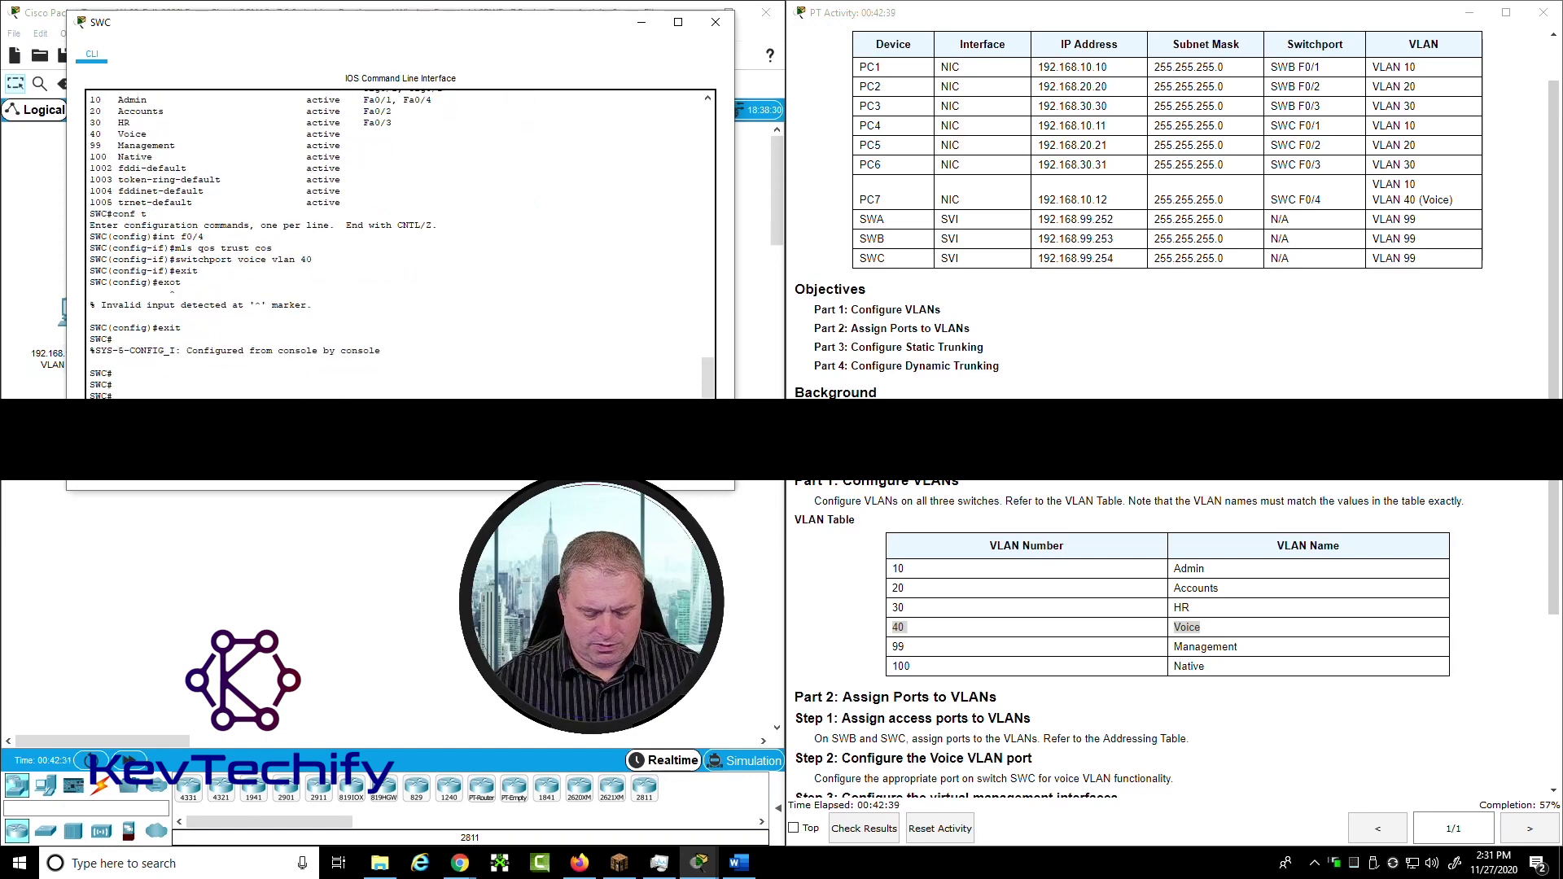
Show the brief VLAN listing on SWC and check the ports assigned to VLANs 10 and 40
type("shop vlan br")
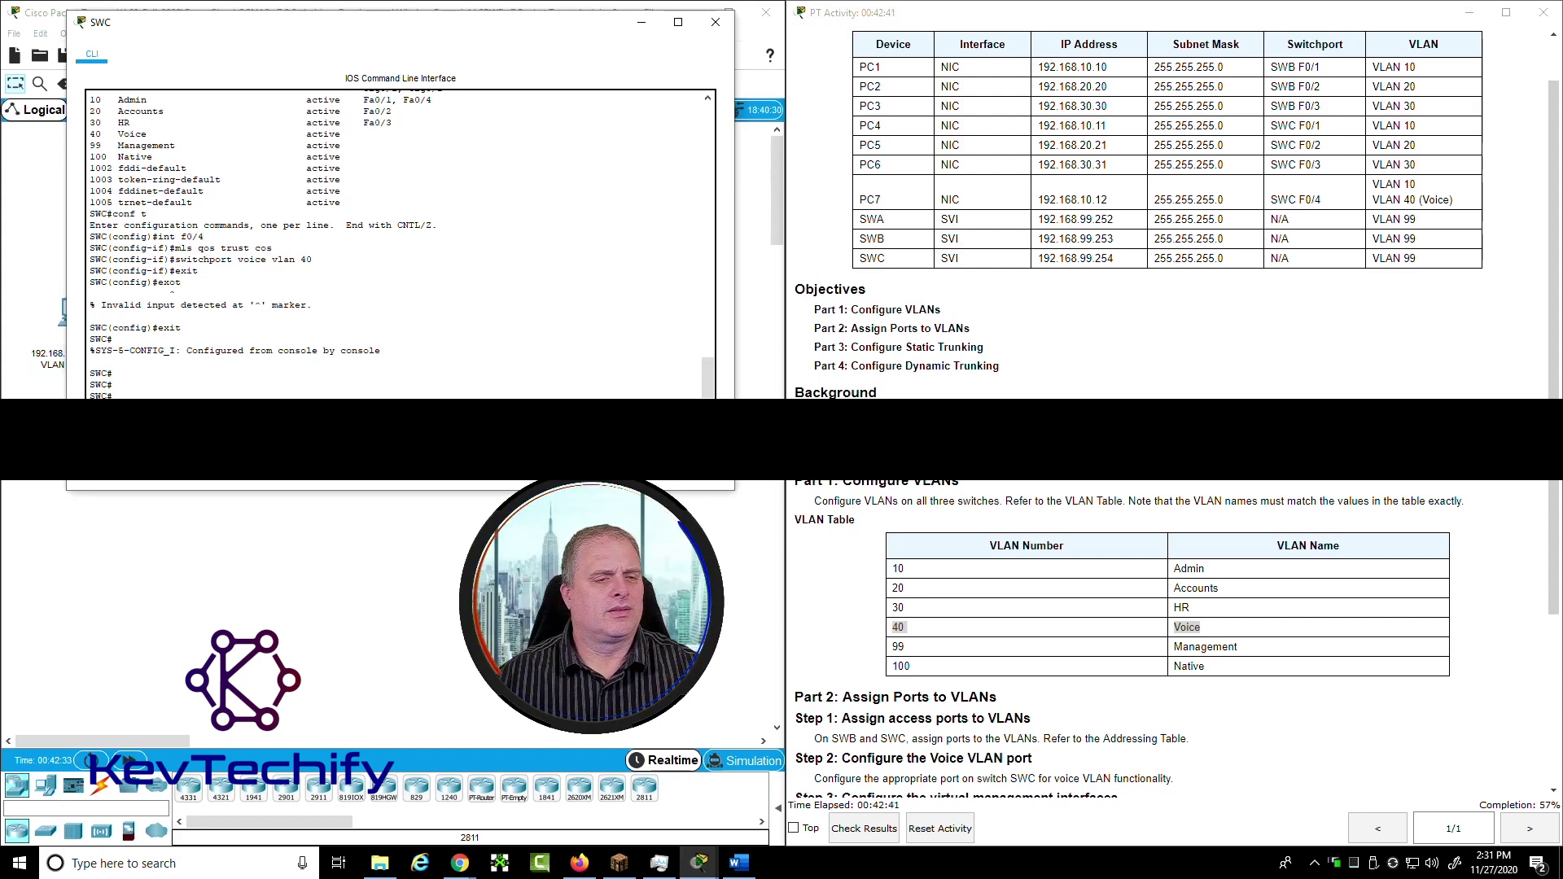
key("Return")
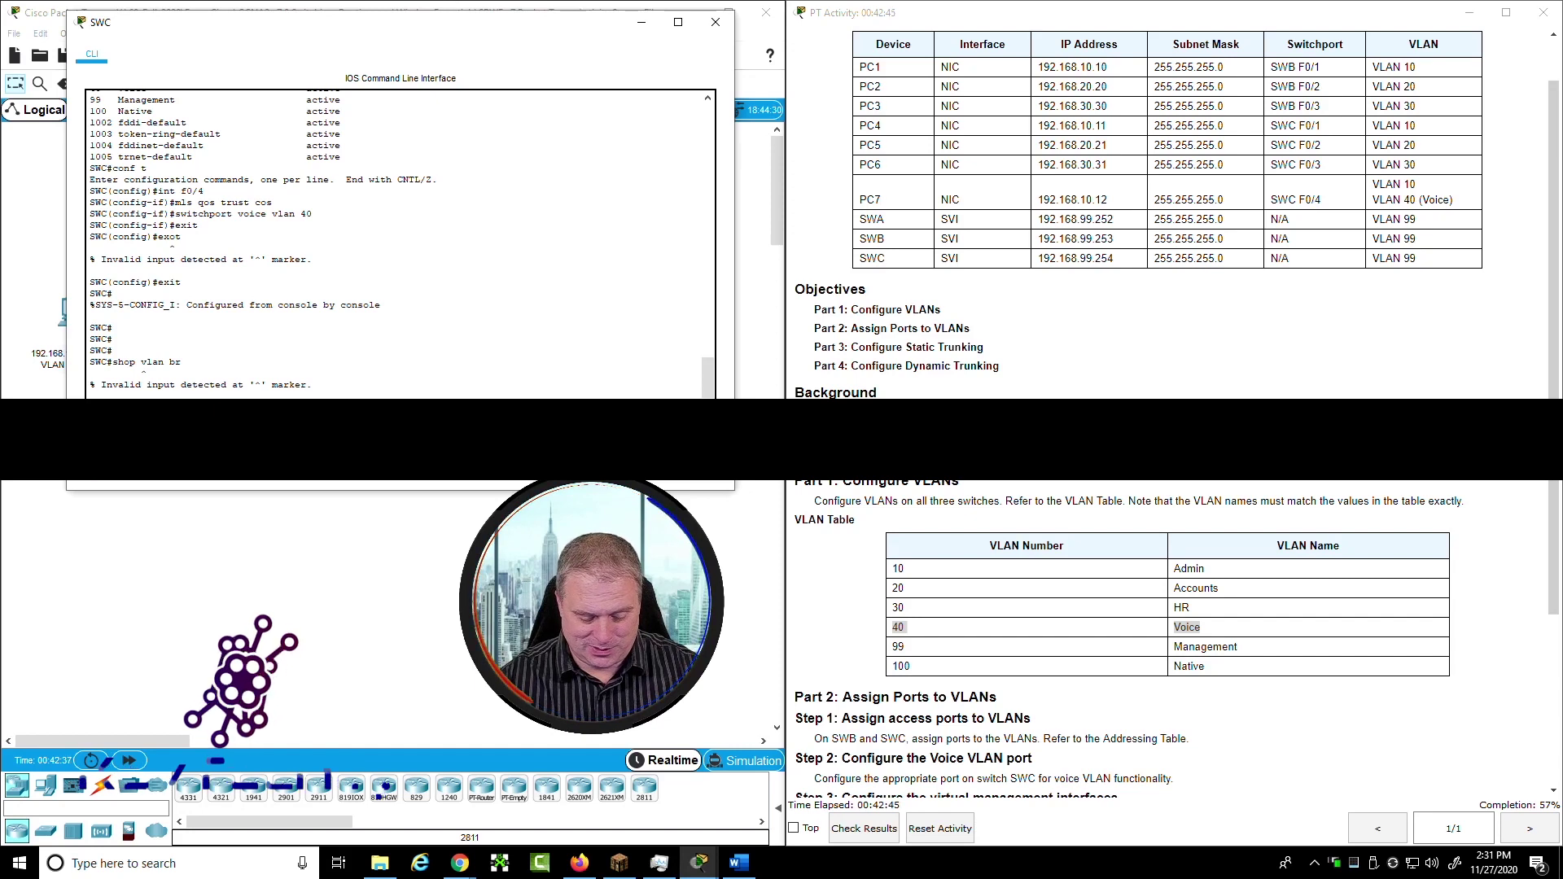
type("sho vlan br")
key("Return")
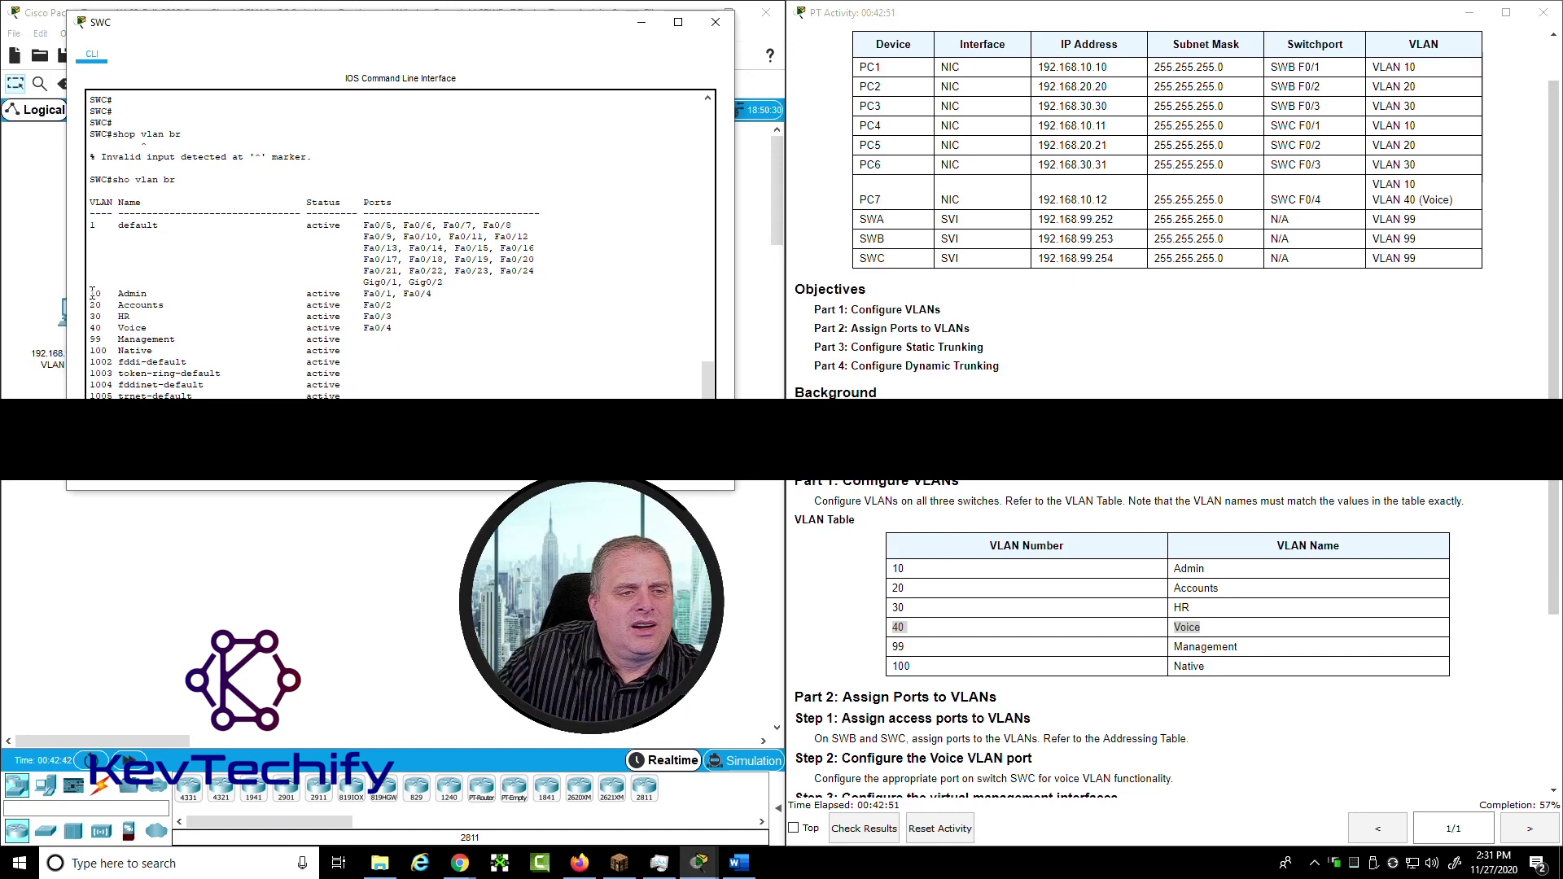
left_click_drag(92, 293, 426, 291)
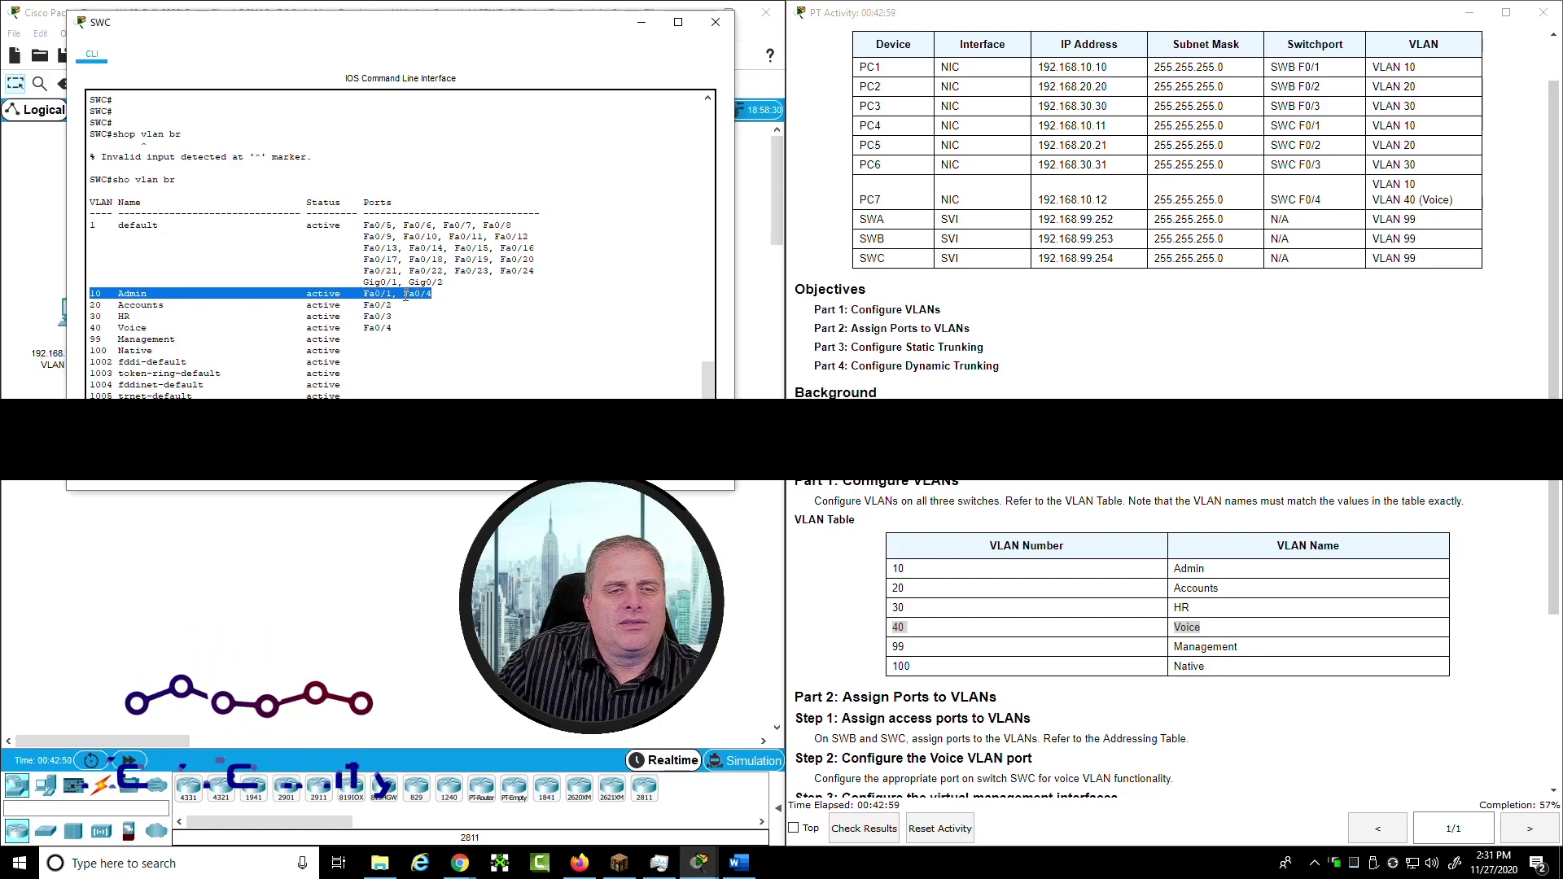
left_click(92, 328)
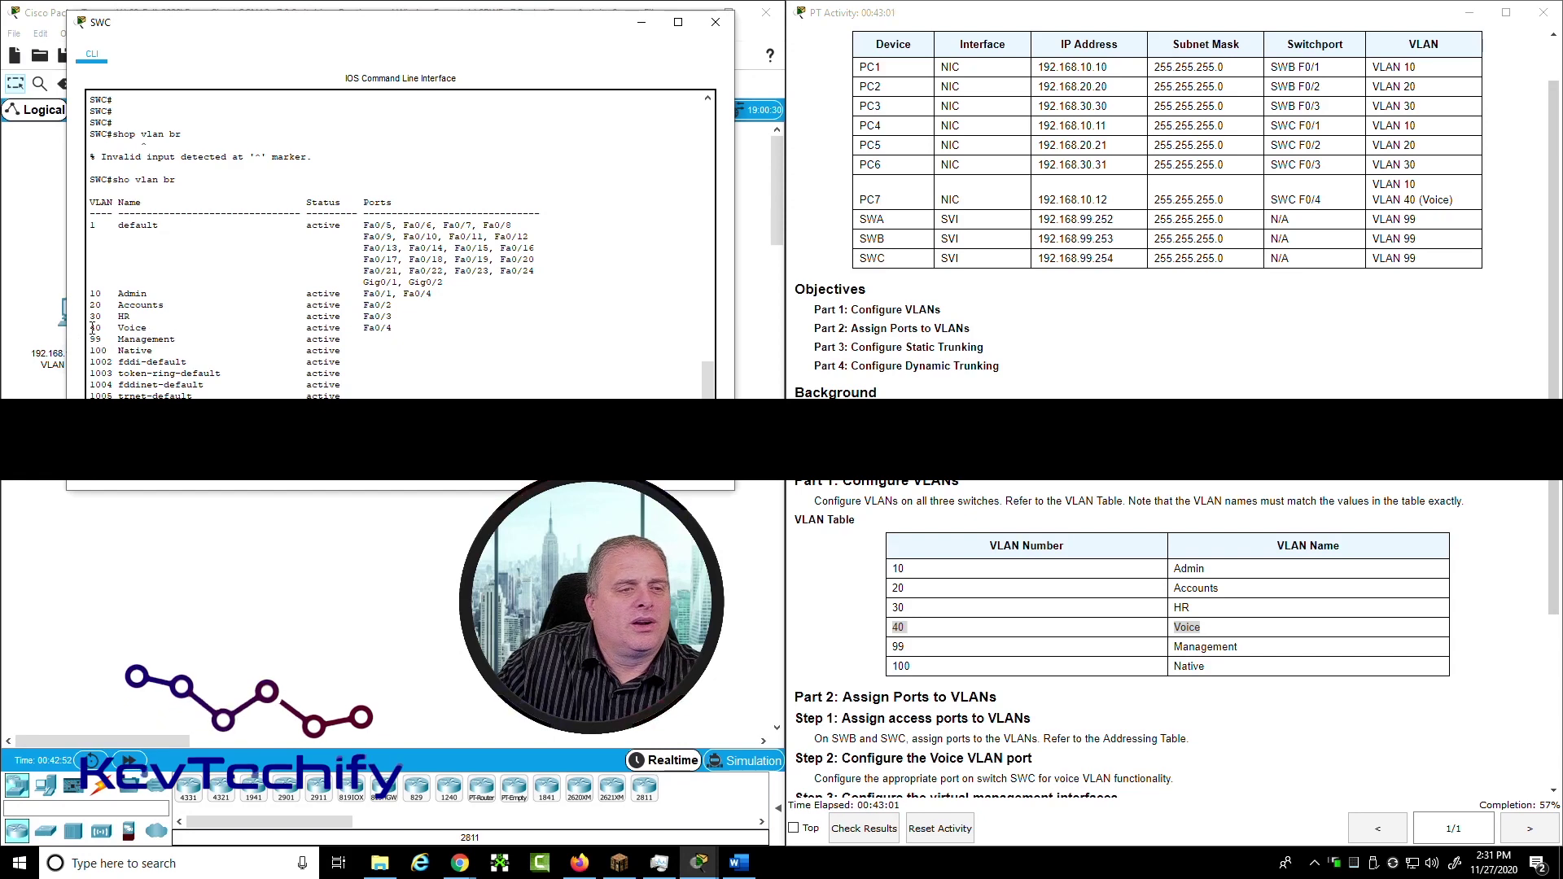
left_click_drag(92, 328, 393, 328)
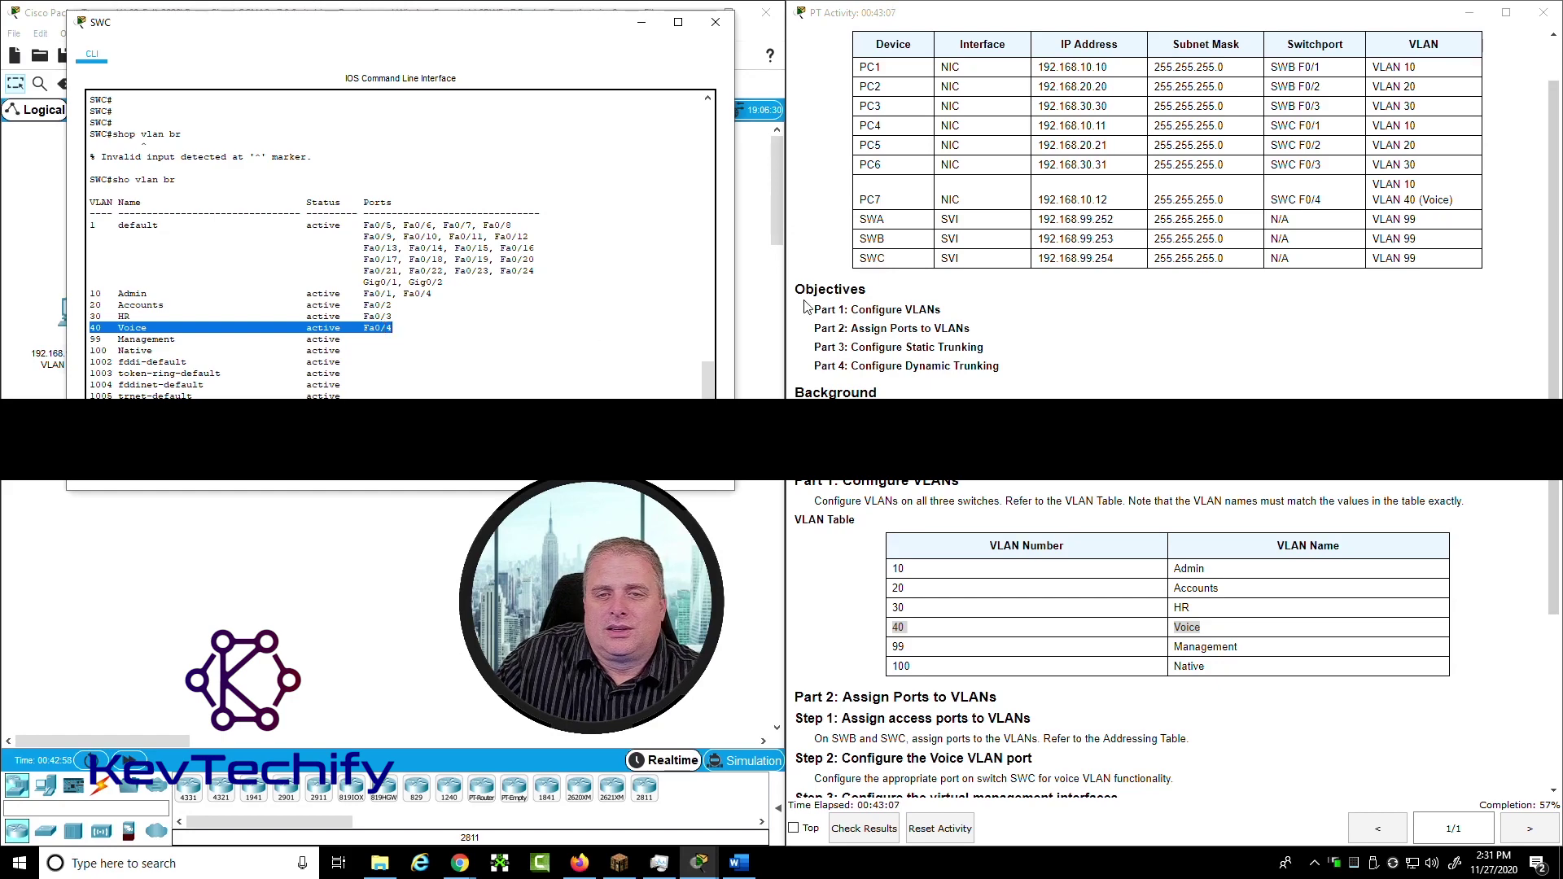
Read the Step 3 virtual management interface instructions and look up SWA's SVI entry in the Addressing Table
scroll(1139, 325, "down", 3)
left_click(920, 547)
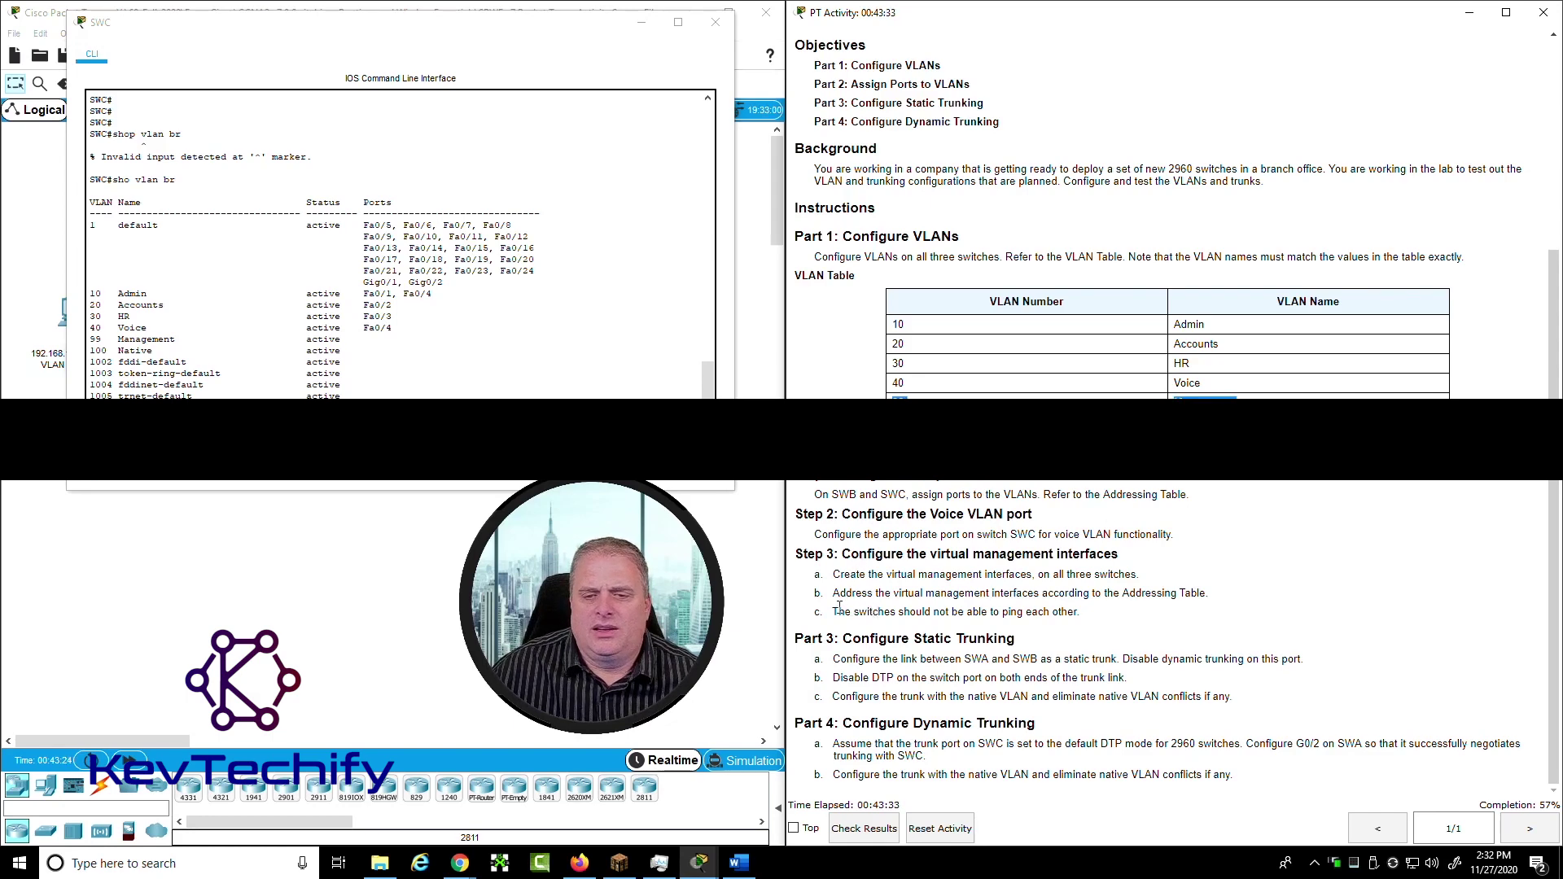
left_click_drag(835, 594, 1235, 600)
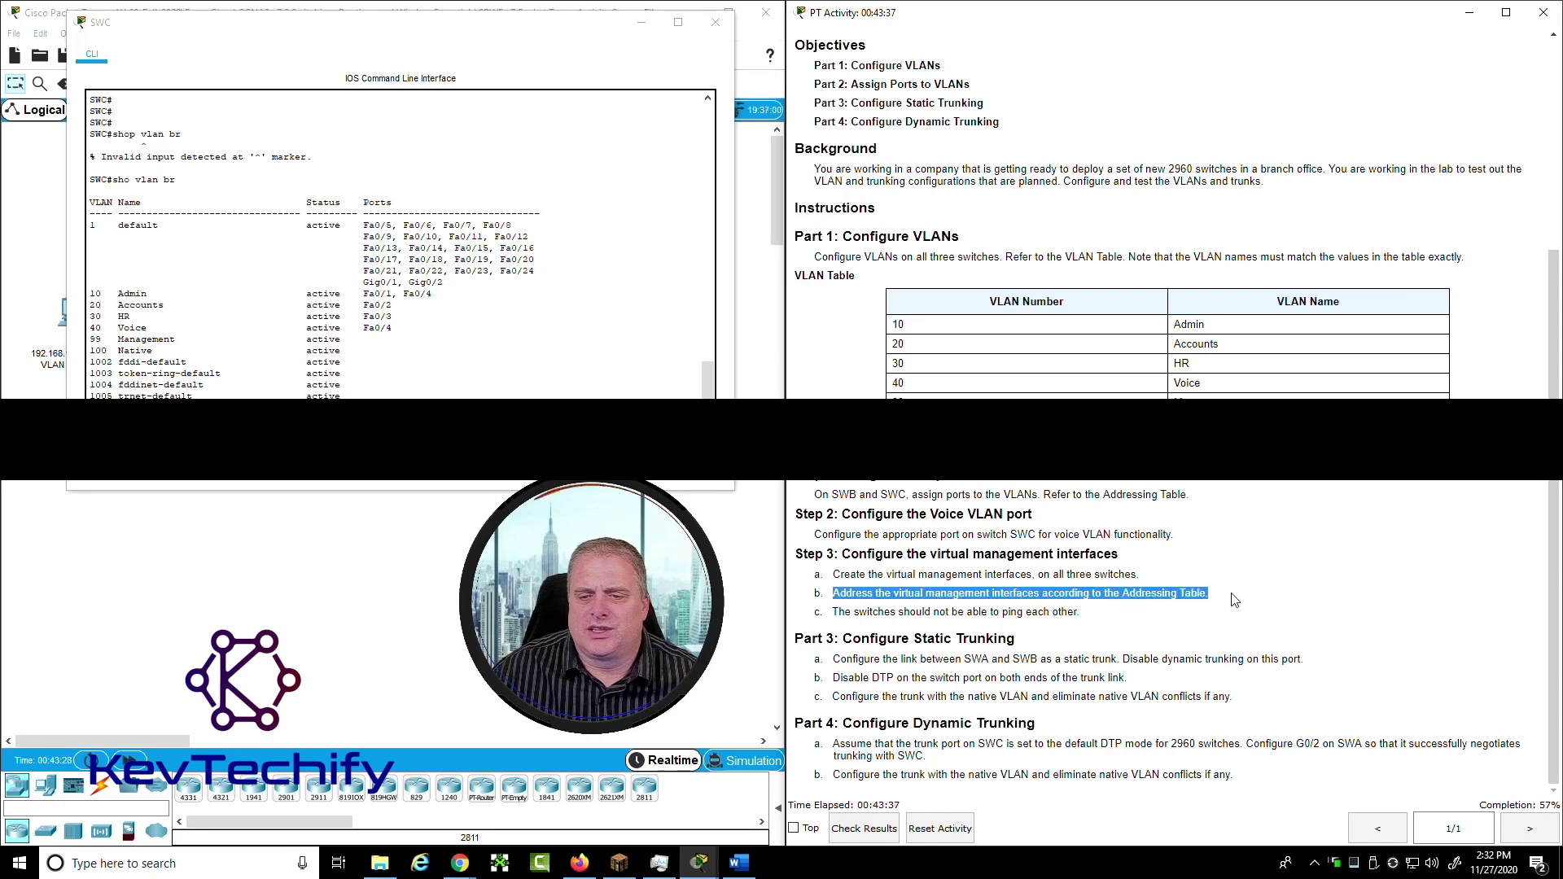
scroll(1233, 599, "up", 2)
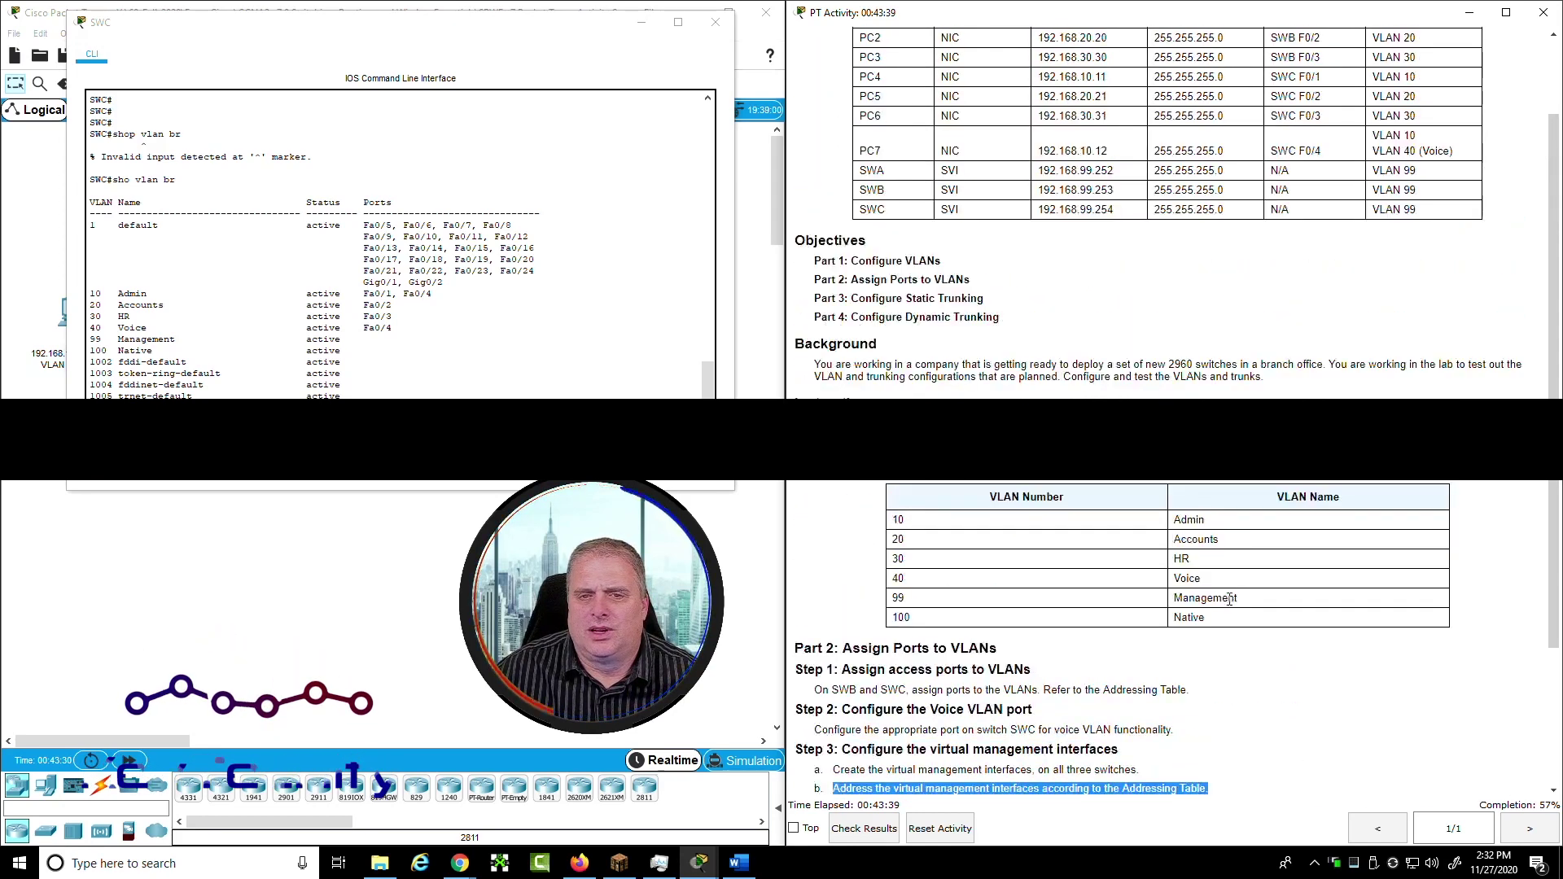
scroll(1230, 598, "up", 1)
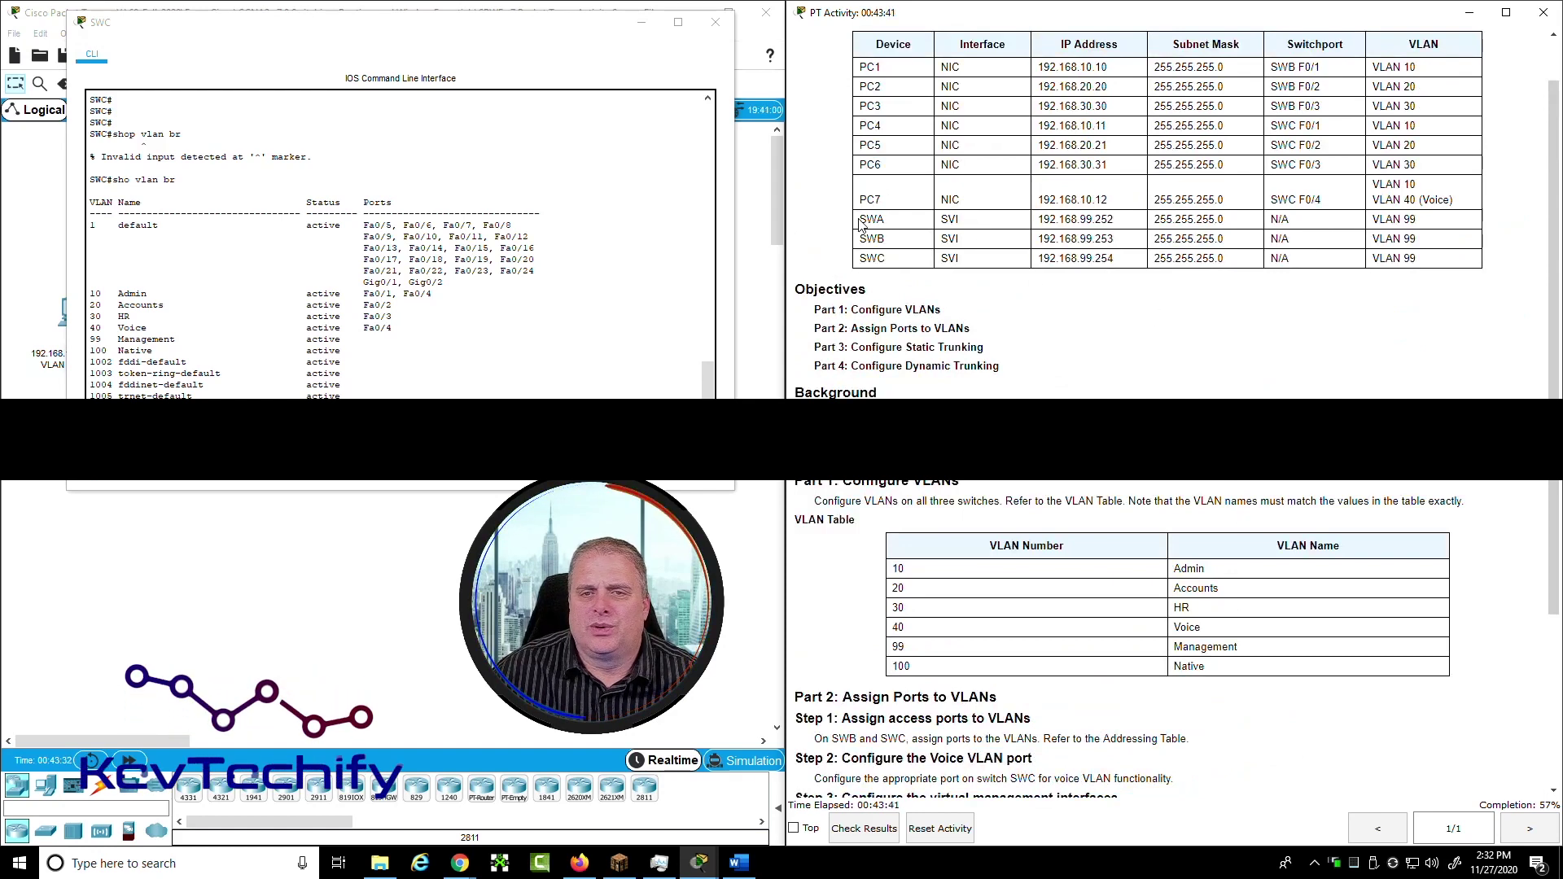
left_click_drag(860, 226, 1429, 228)
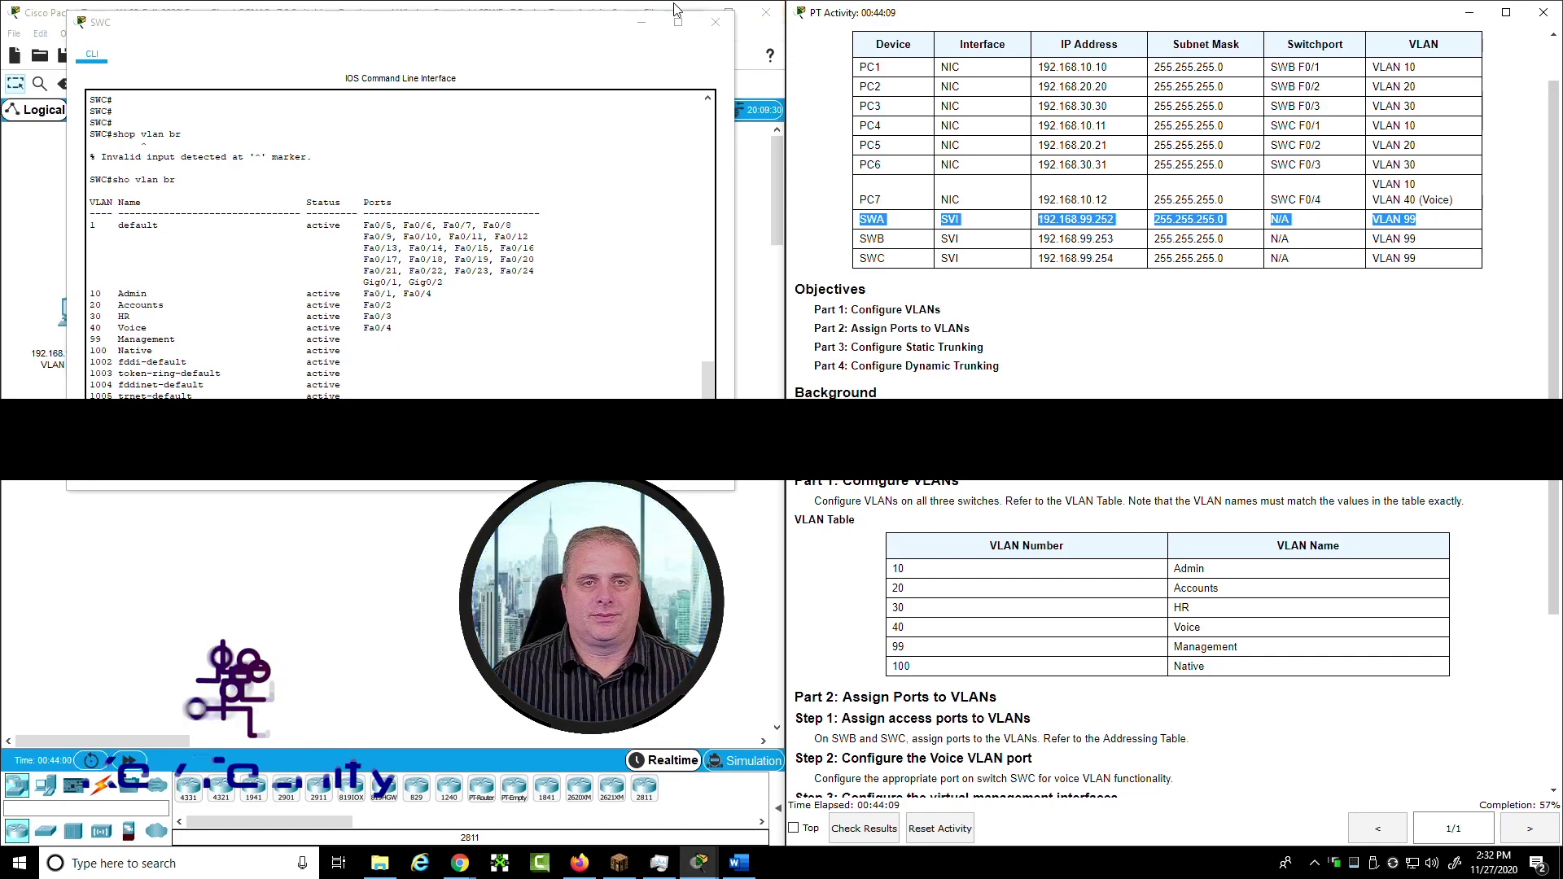
Open SWA's command line, enter global configuration mode and create the management interface VLAN 99
left_click(691, 506)
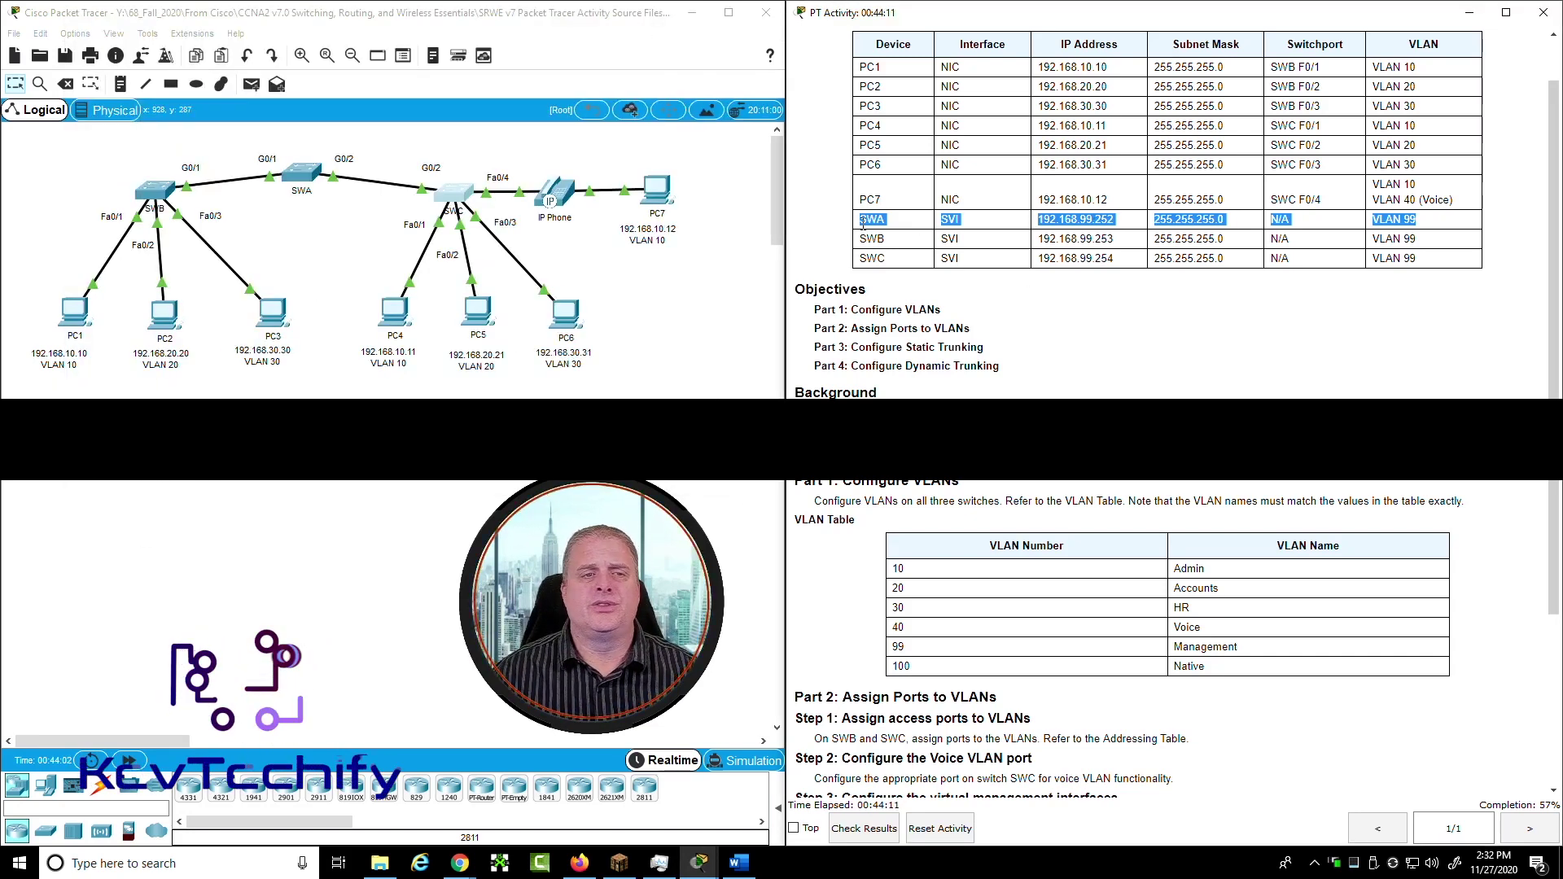
left_click(302, 174)
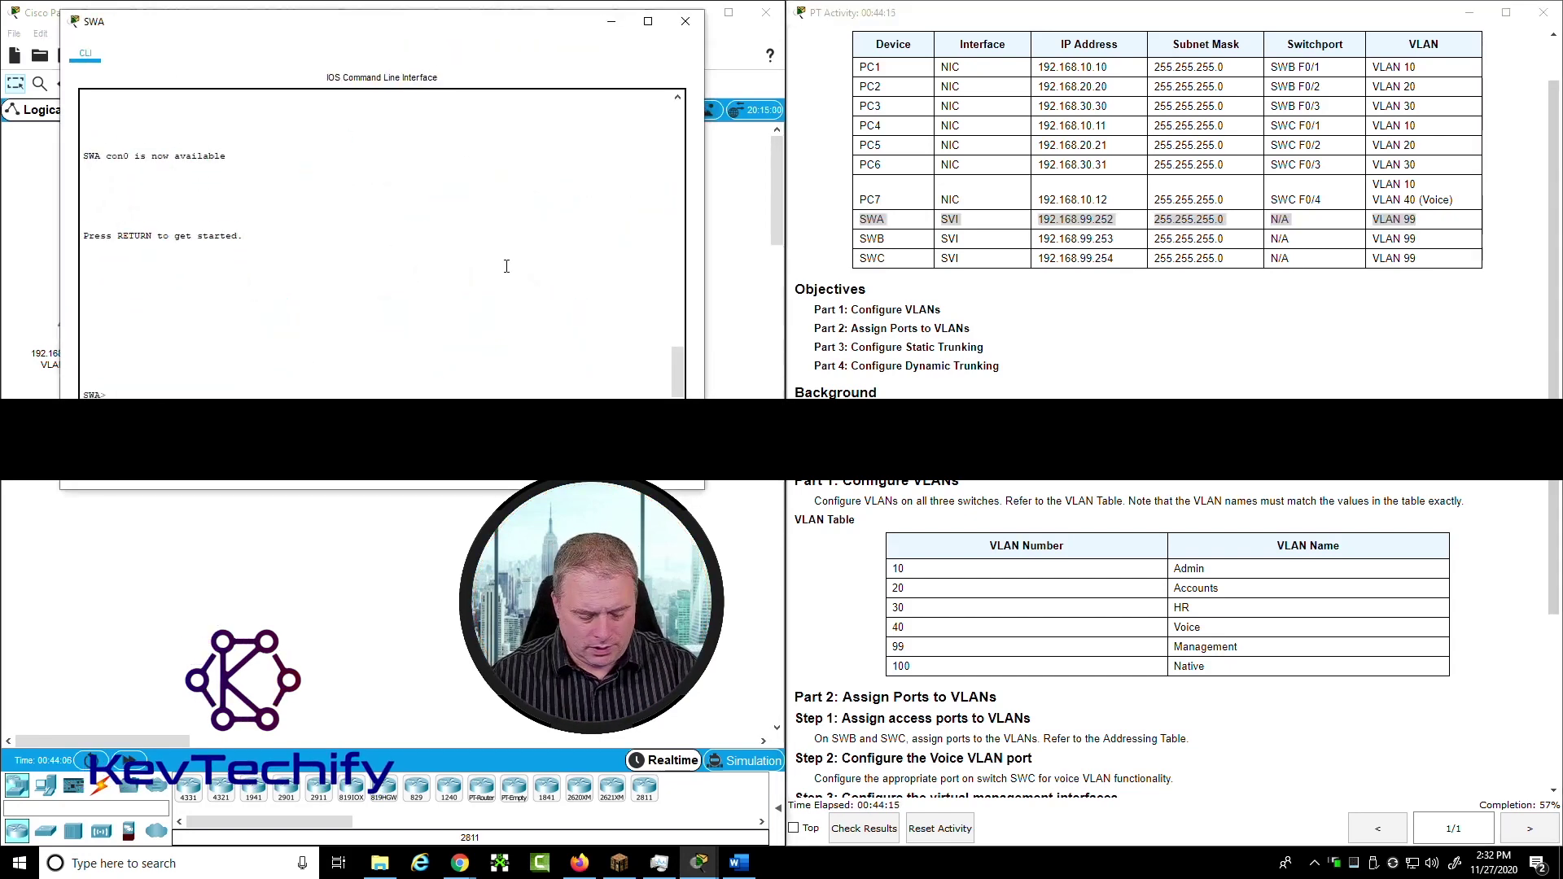
key("Return")
key("Return")
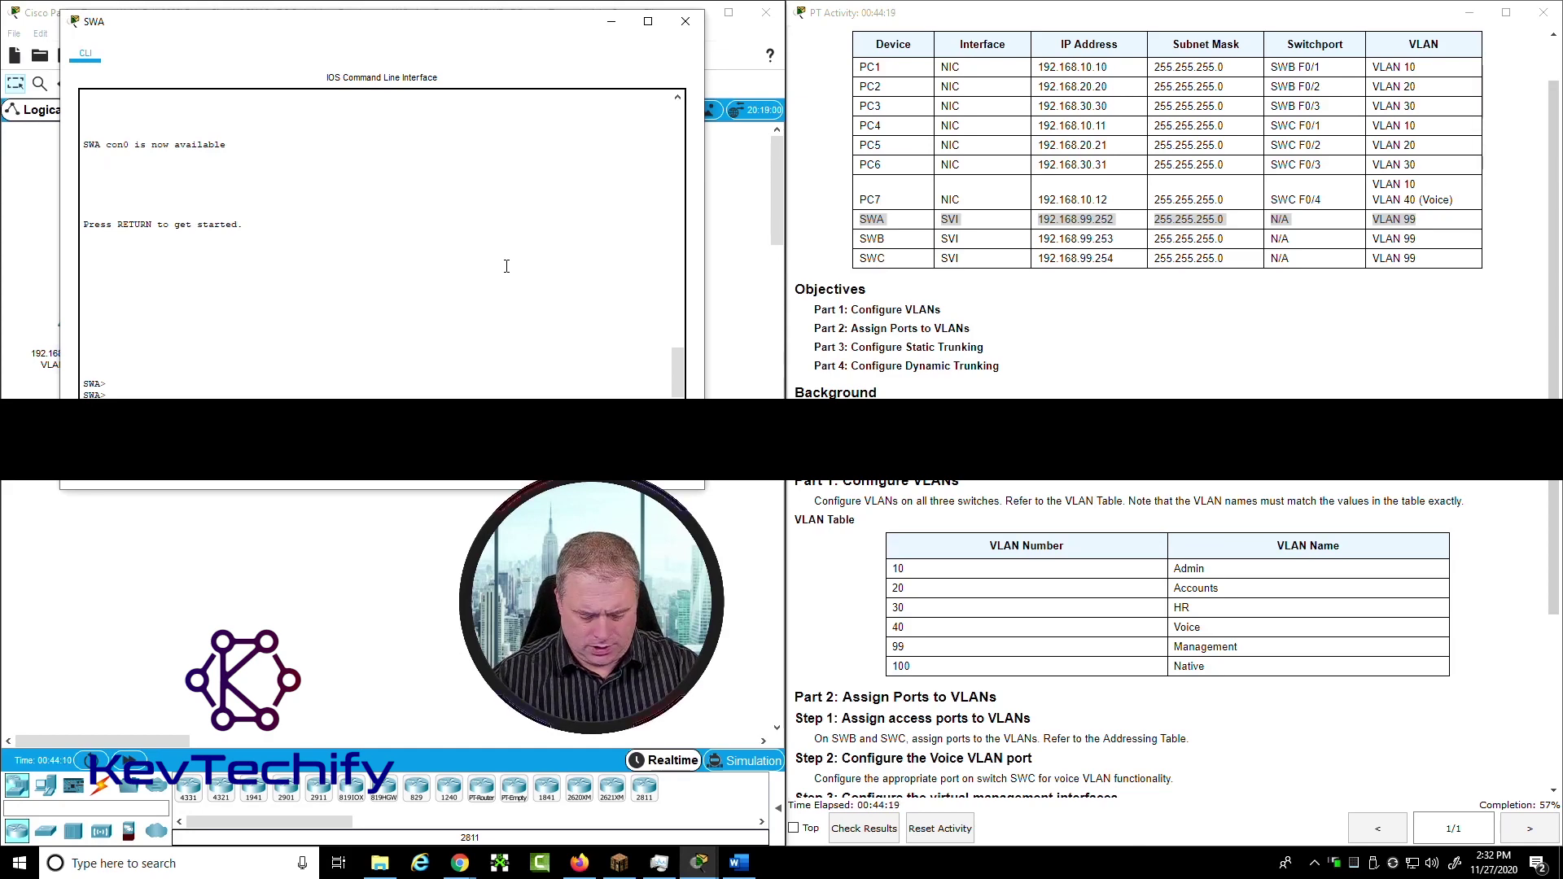
type("enable")
key("Return")
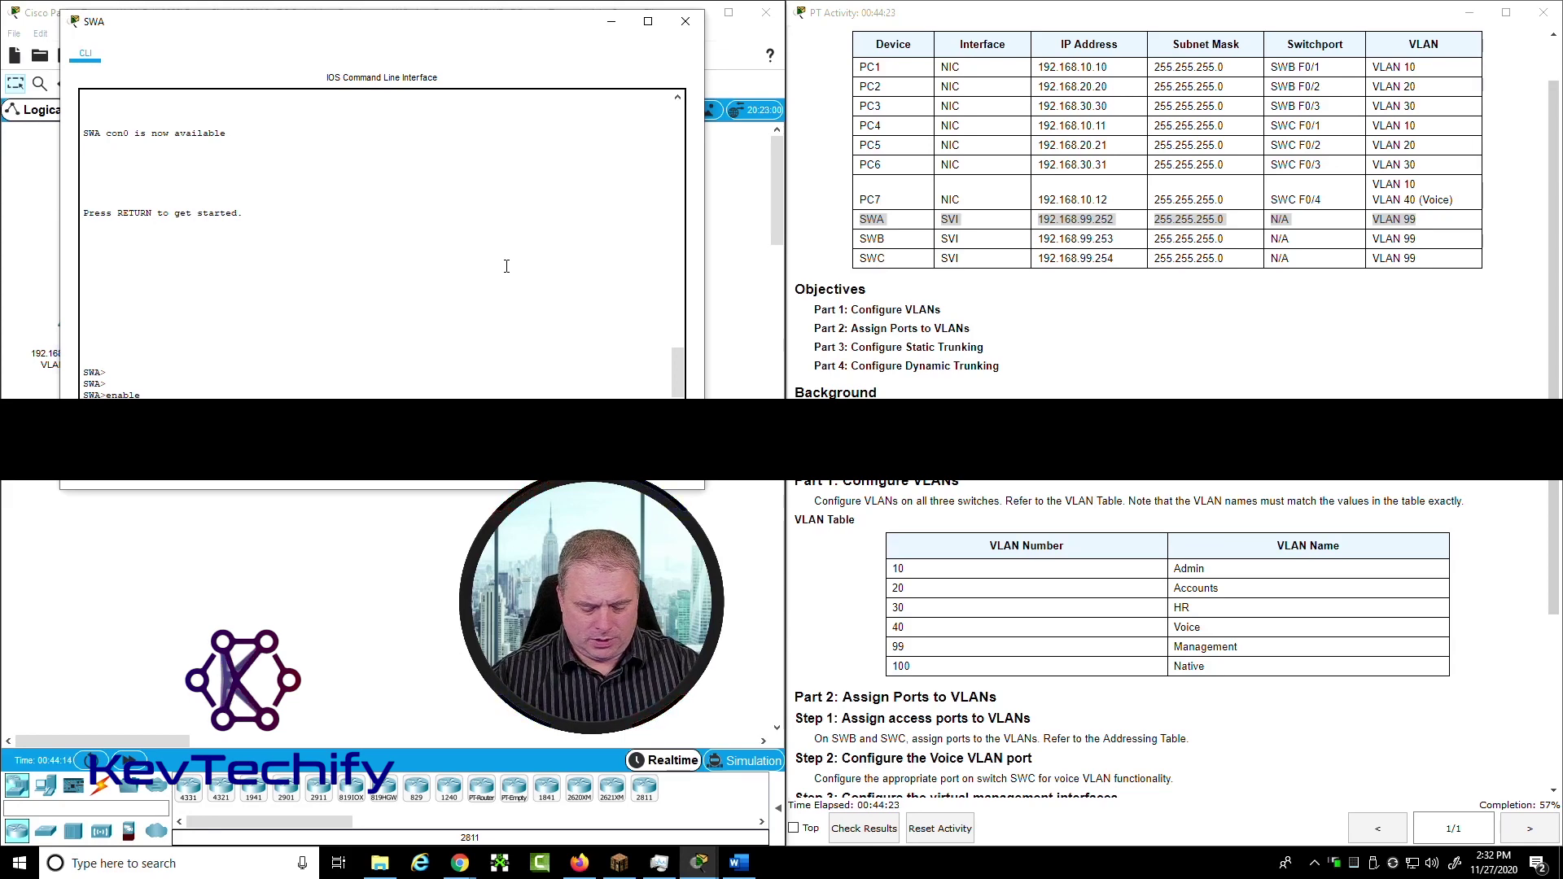
type("conf t")
key("Return")
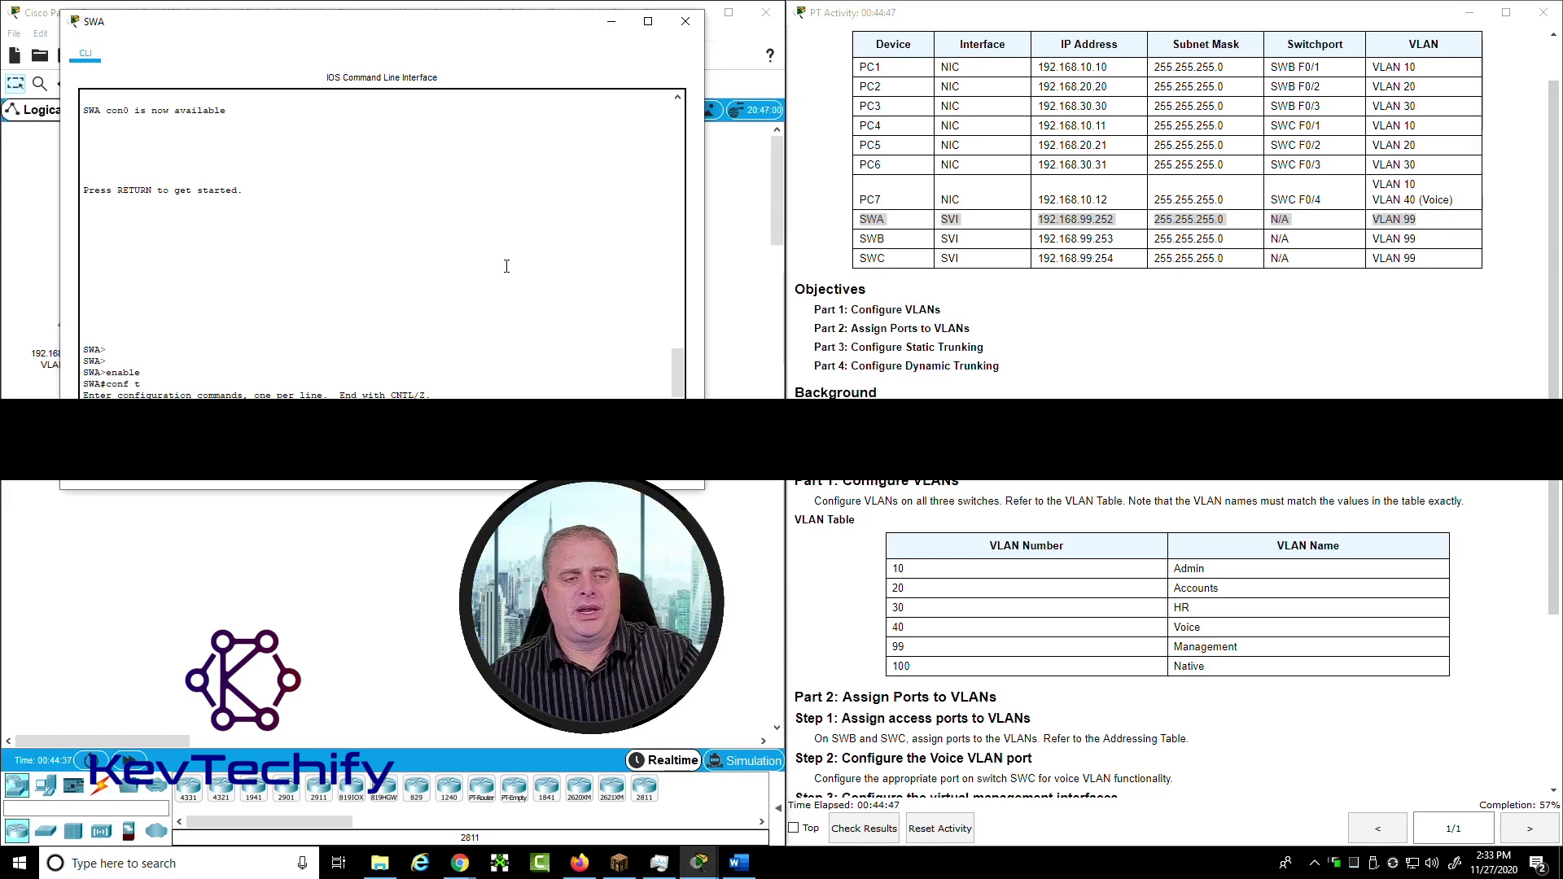
key("Return")
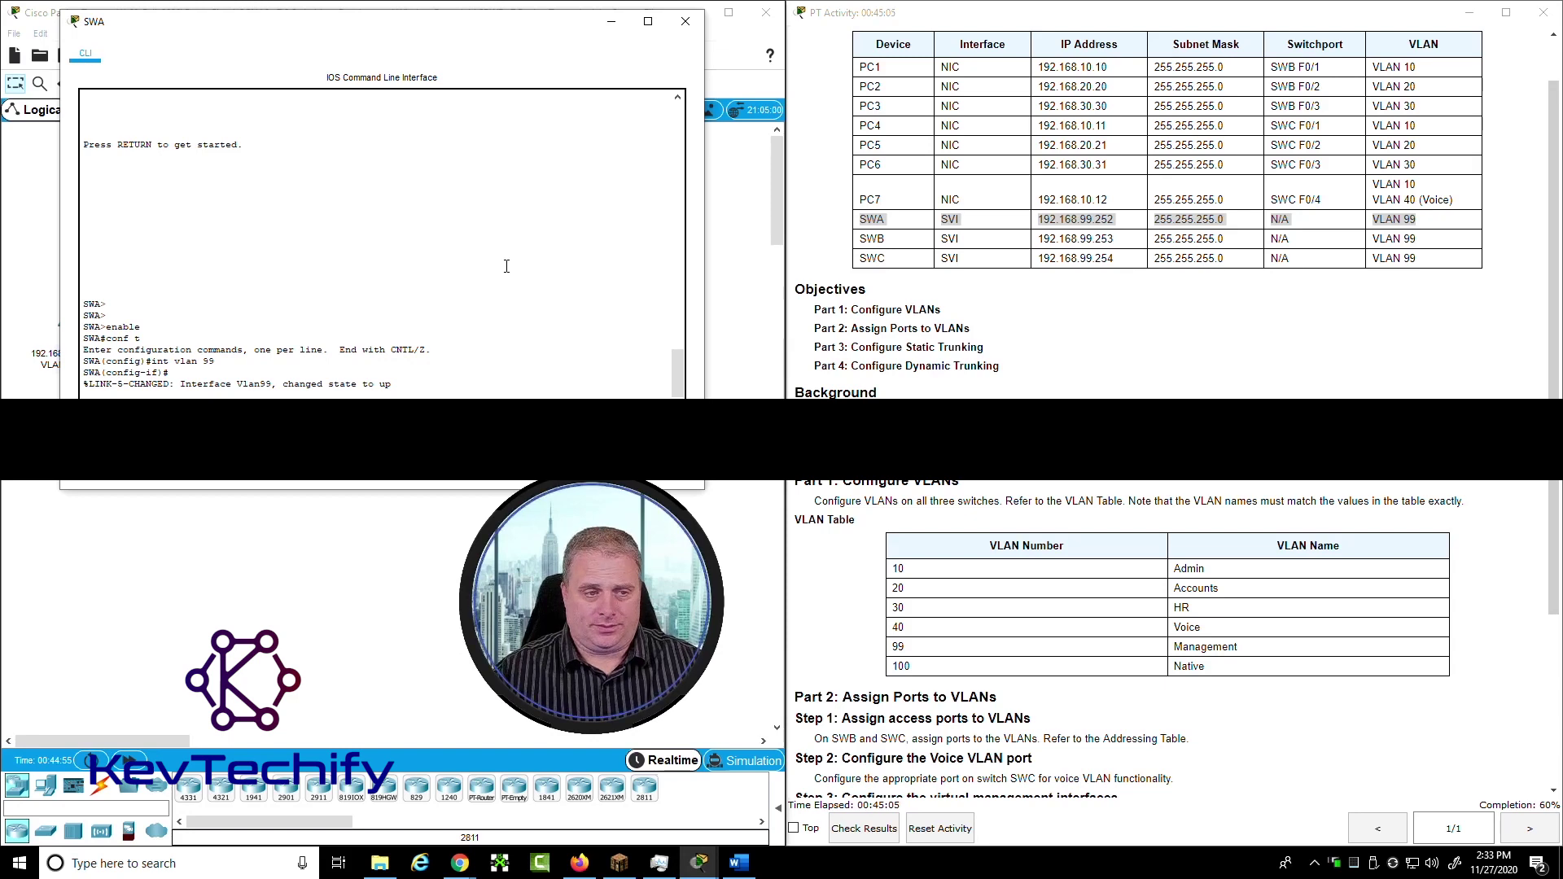
key("Return")
key("Return")
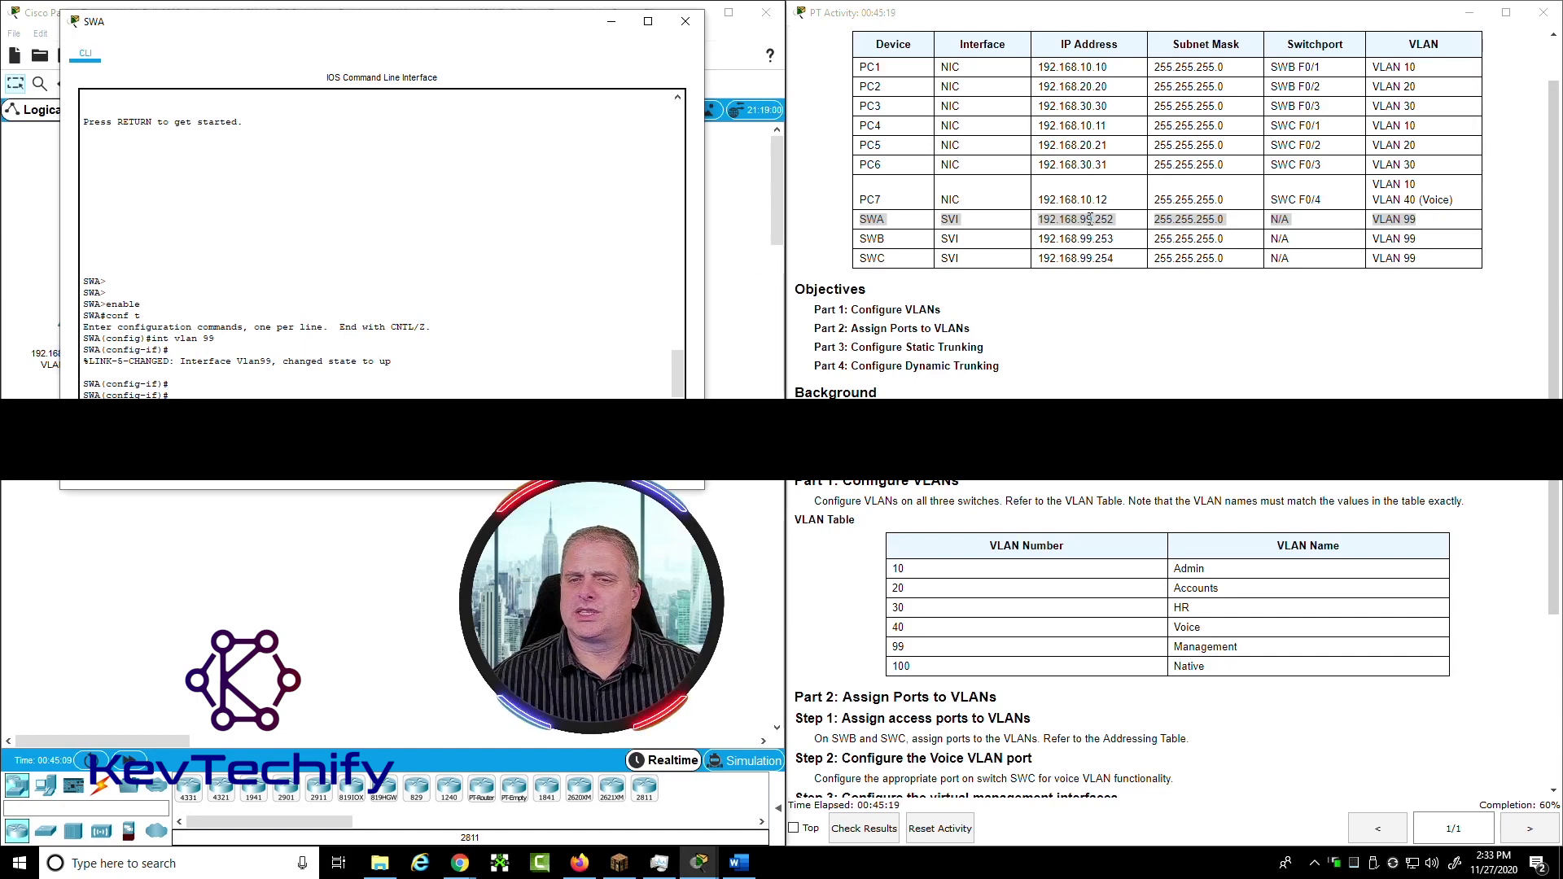
Assign IP address 192.168.99.252 with mask 255.255.255.0 to SWA's VLAN 99 interface, and exit configuration mode
left_click(1043, 218)
left_click_drag(1038, 218, 1114, 221)
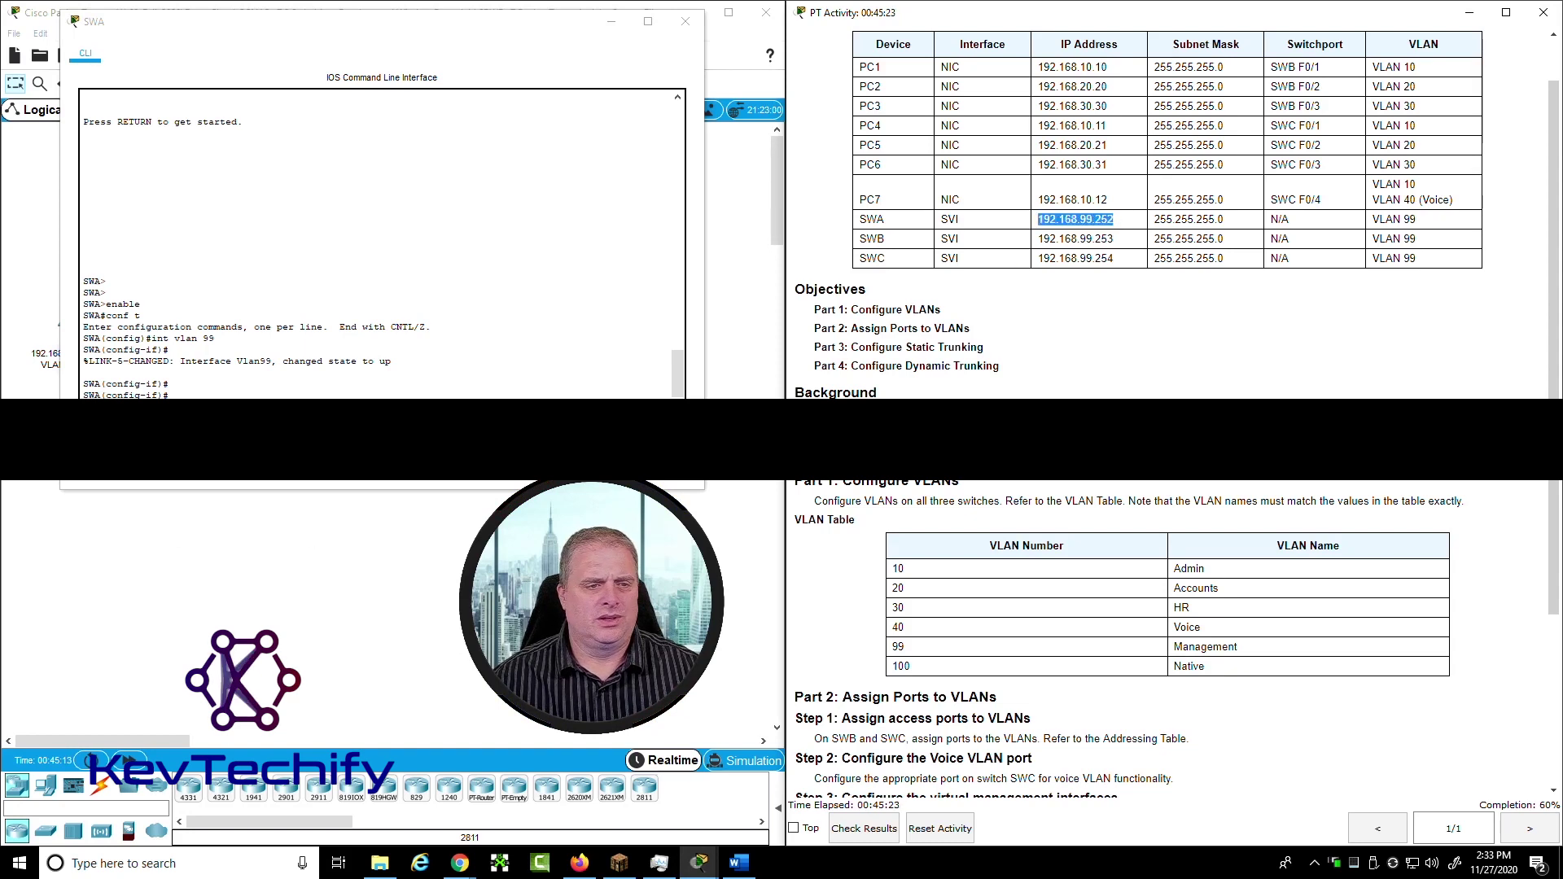
left_click(244, 456)
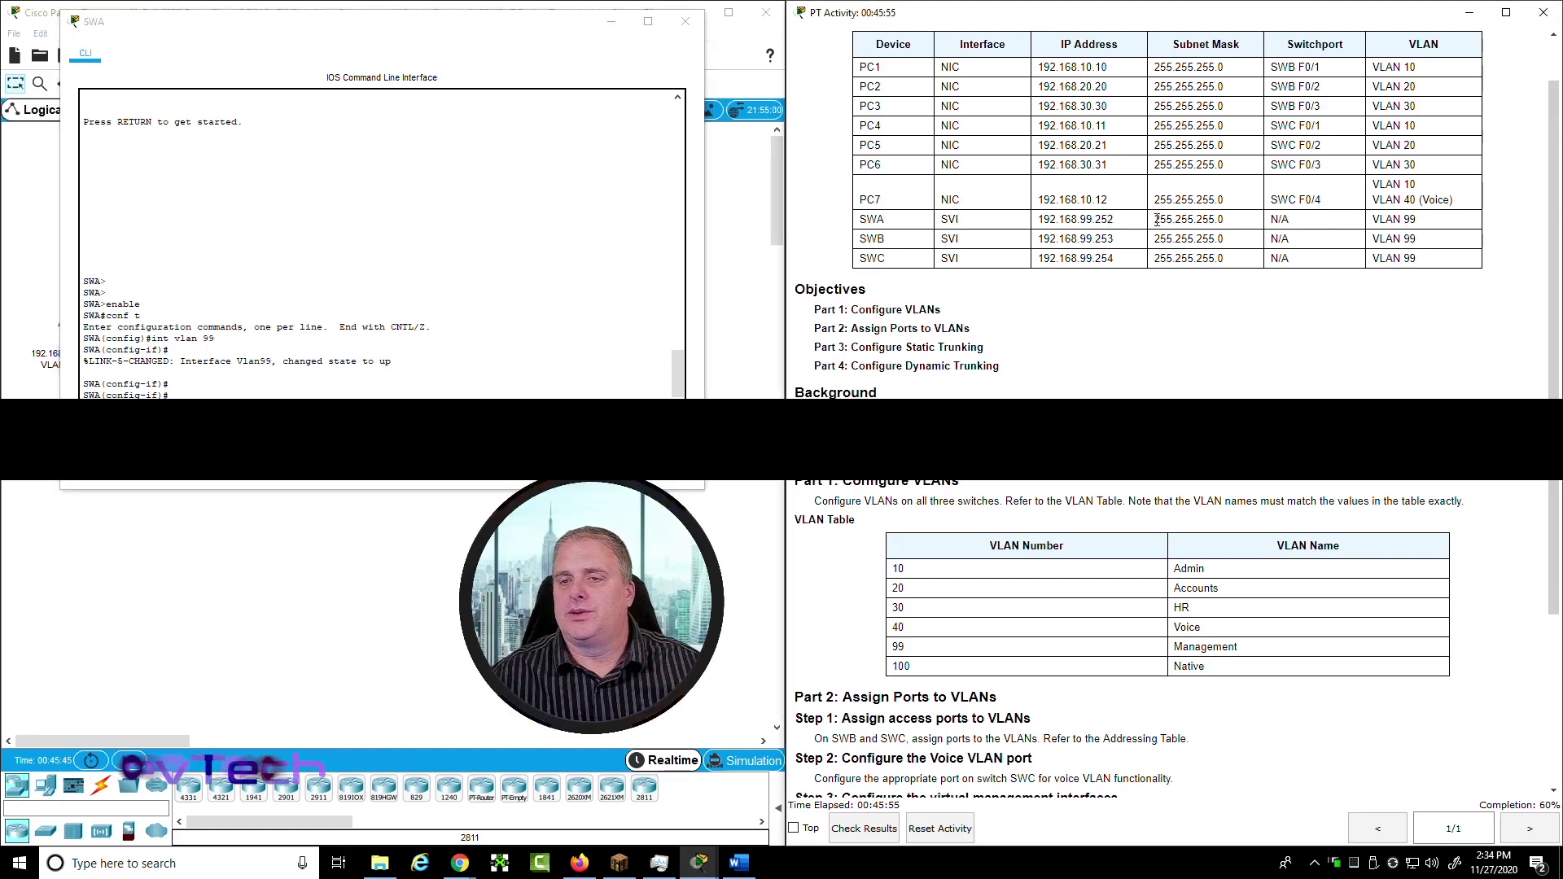
left_click_drag(1154, 220, 1241, 221)
left_click(632, 318)
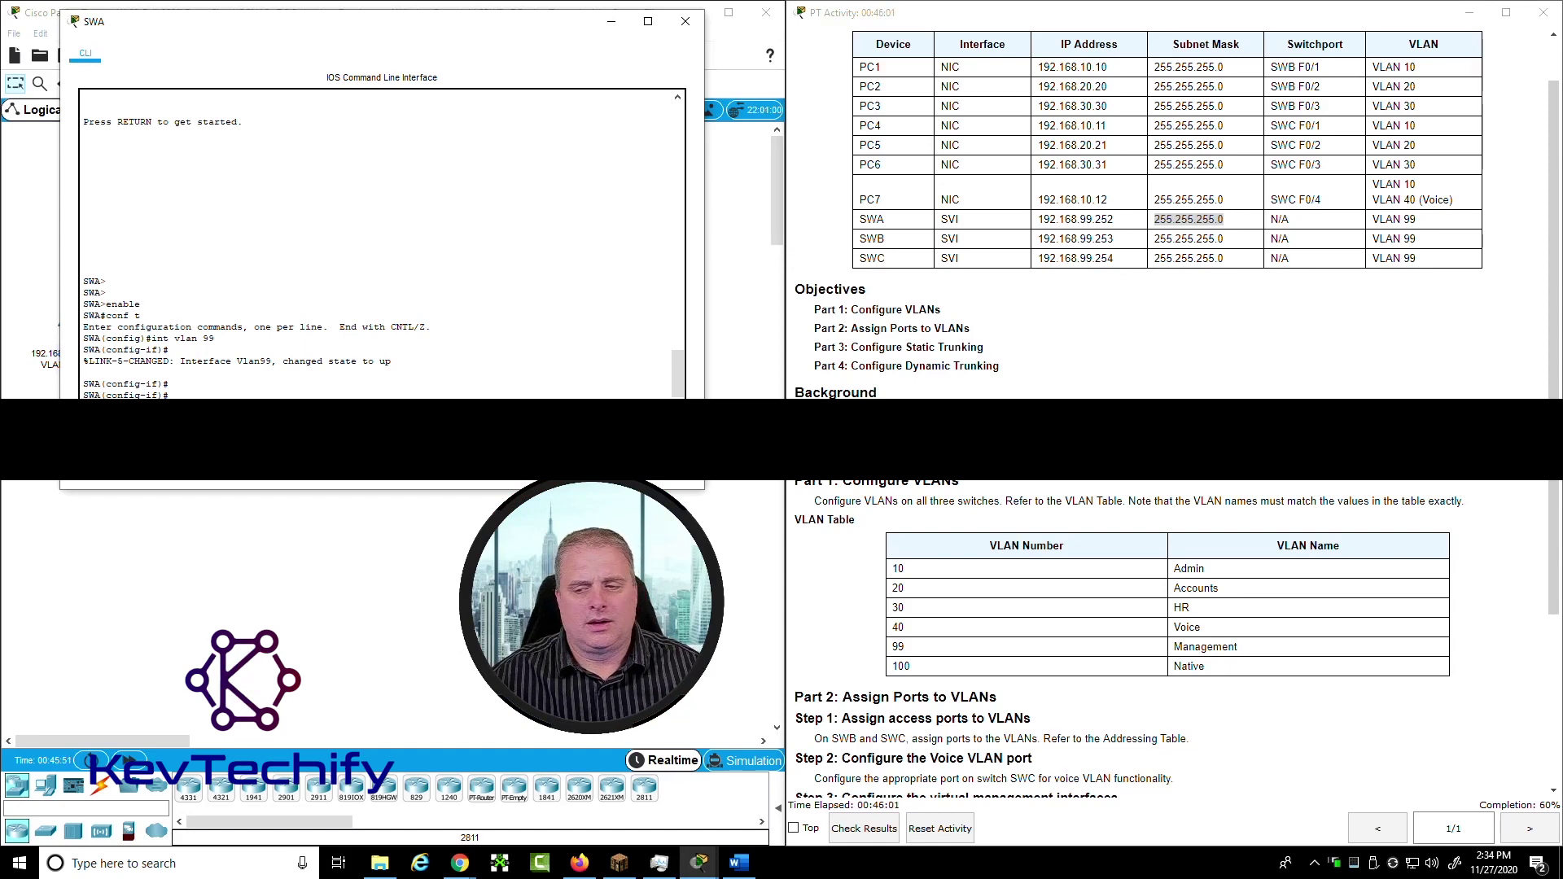
key("Return")
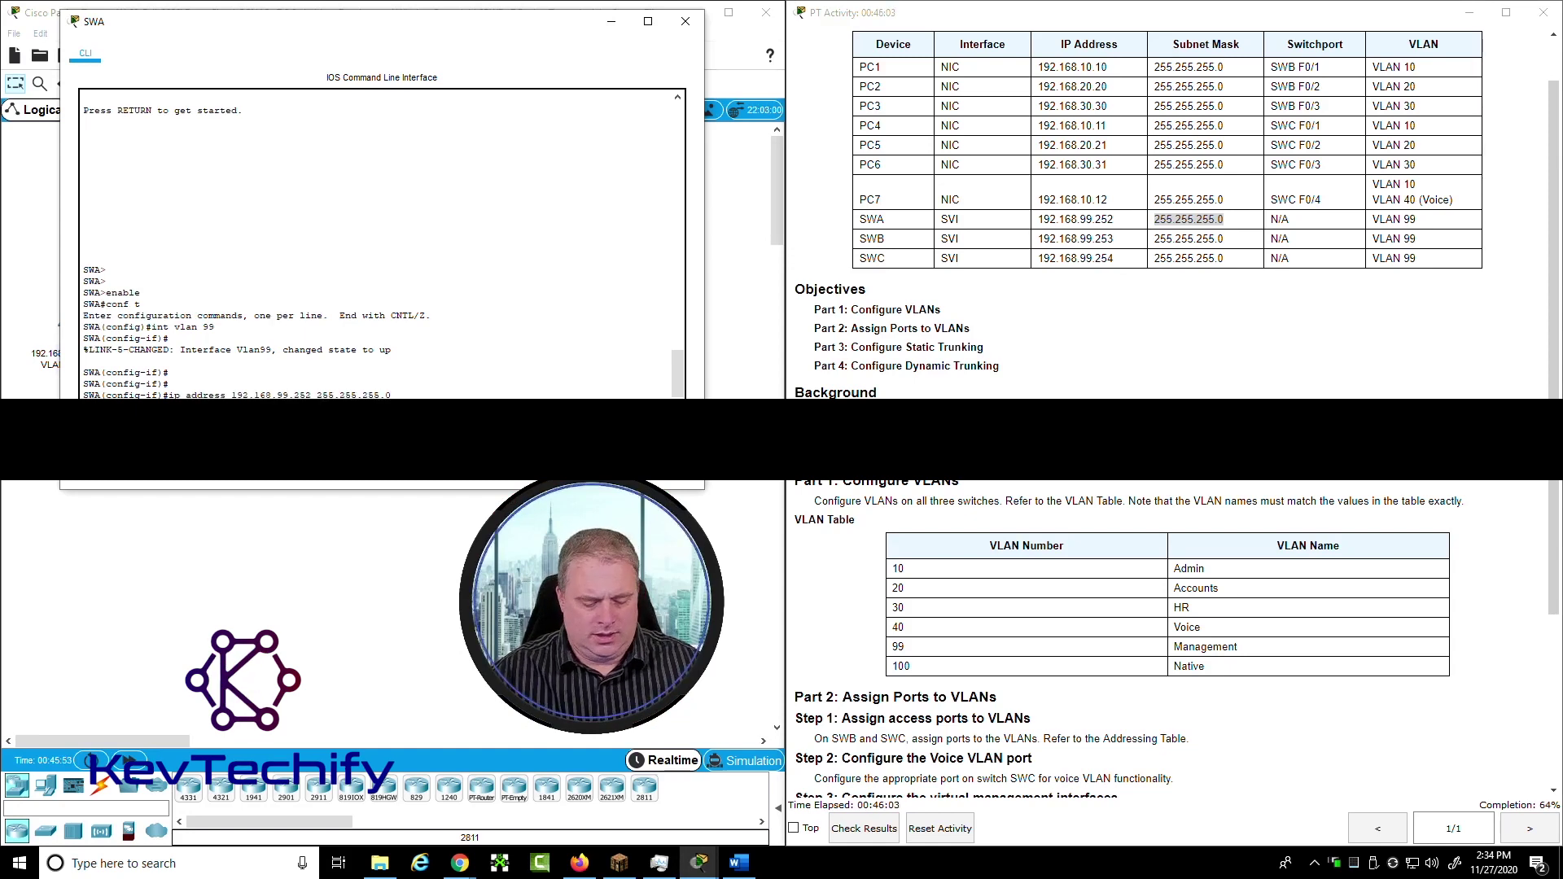
type("exit")
key("Return")
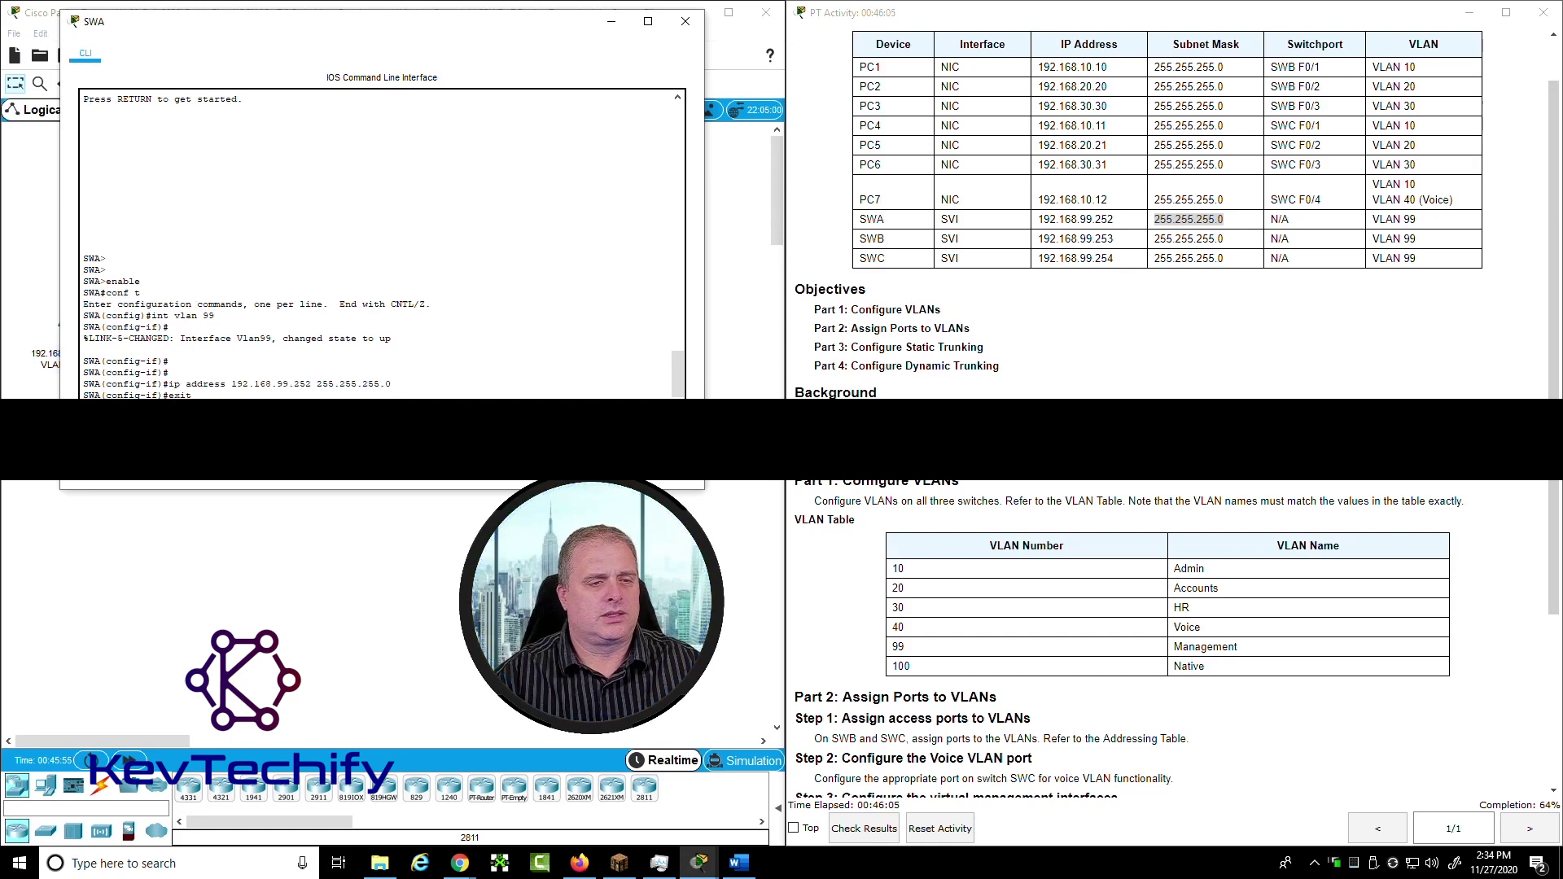
type("exit")
key("Return")
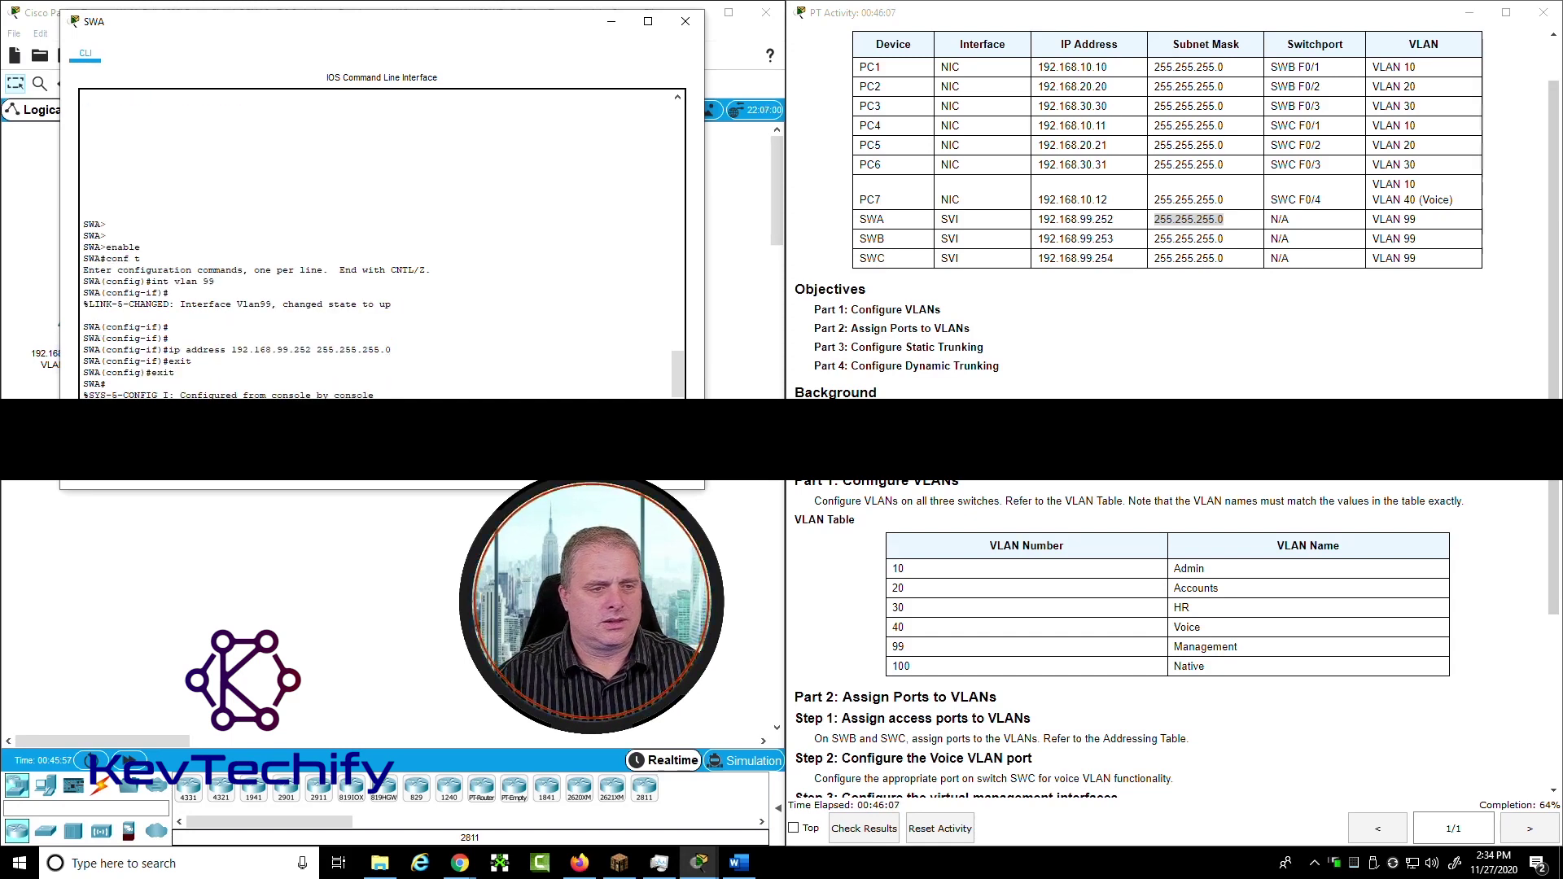
key("Return")
key("Return")
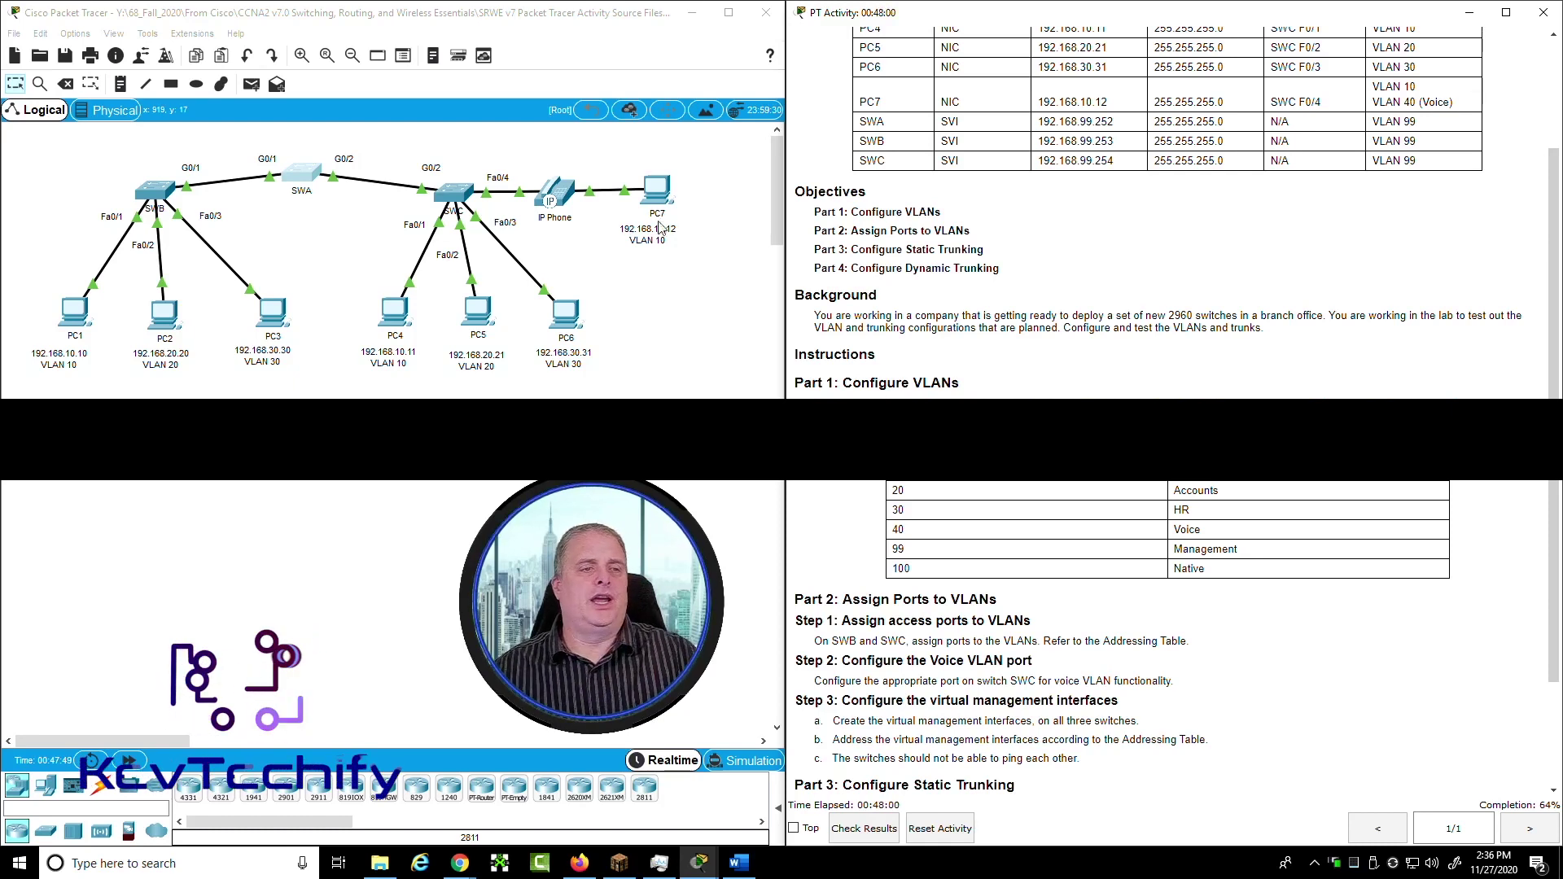
Open SWB's command line, enter global configuration mode and create the management interface VLAN 99
left_click(150, 190)
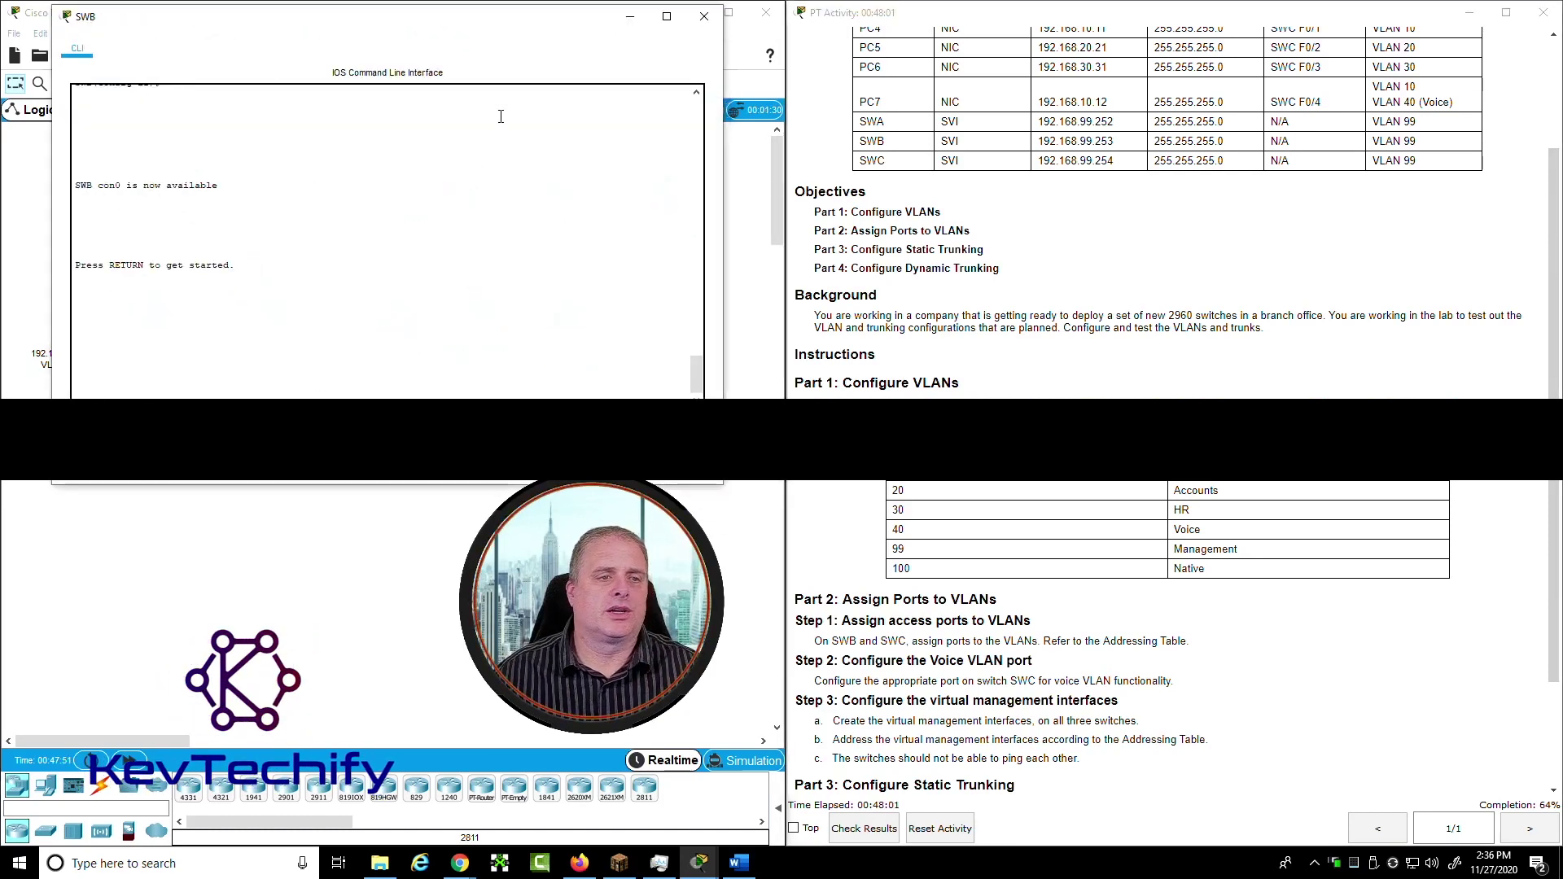
key("Return")
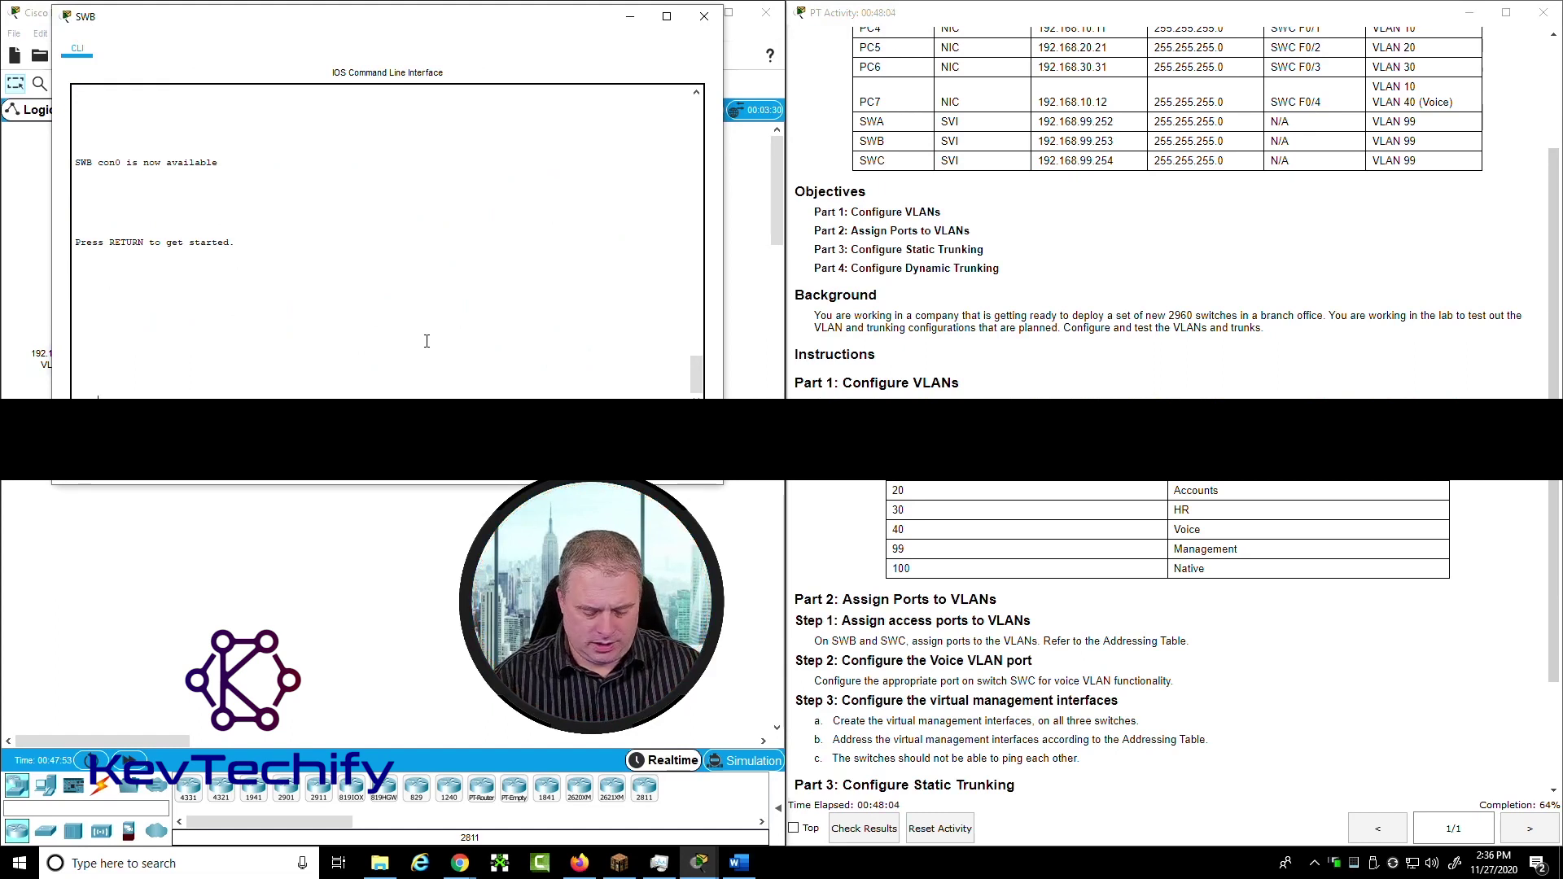
type("enable")
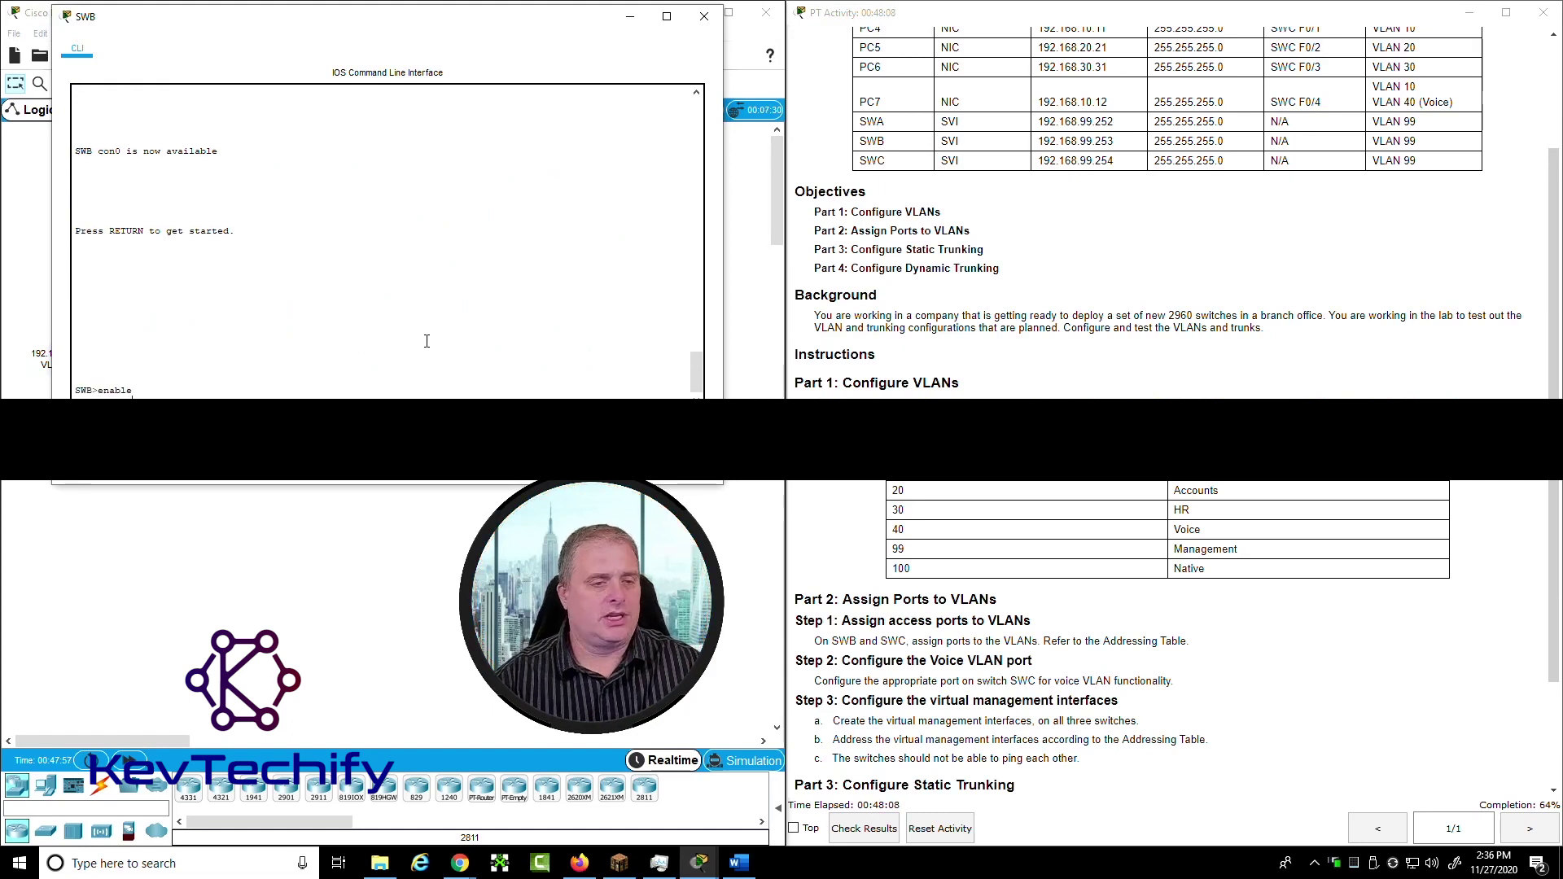
key("Return")
type("conf t")
key("Return")
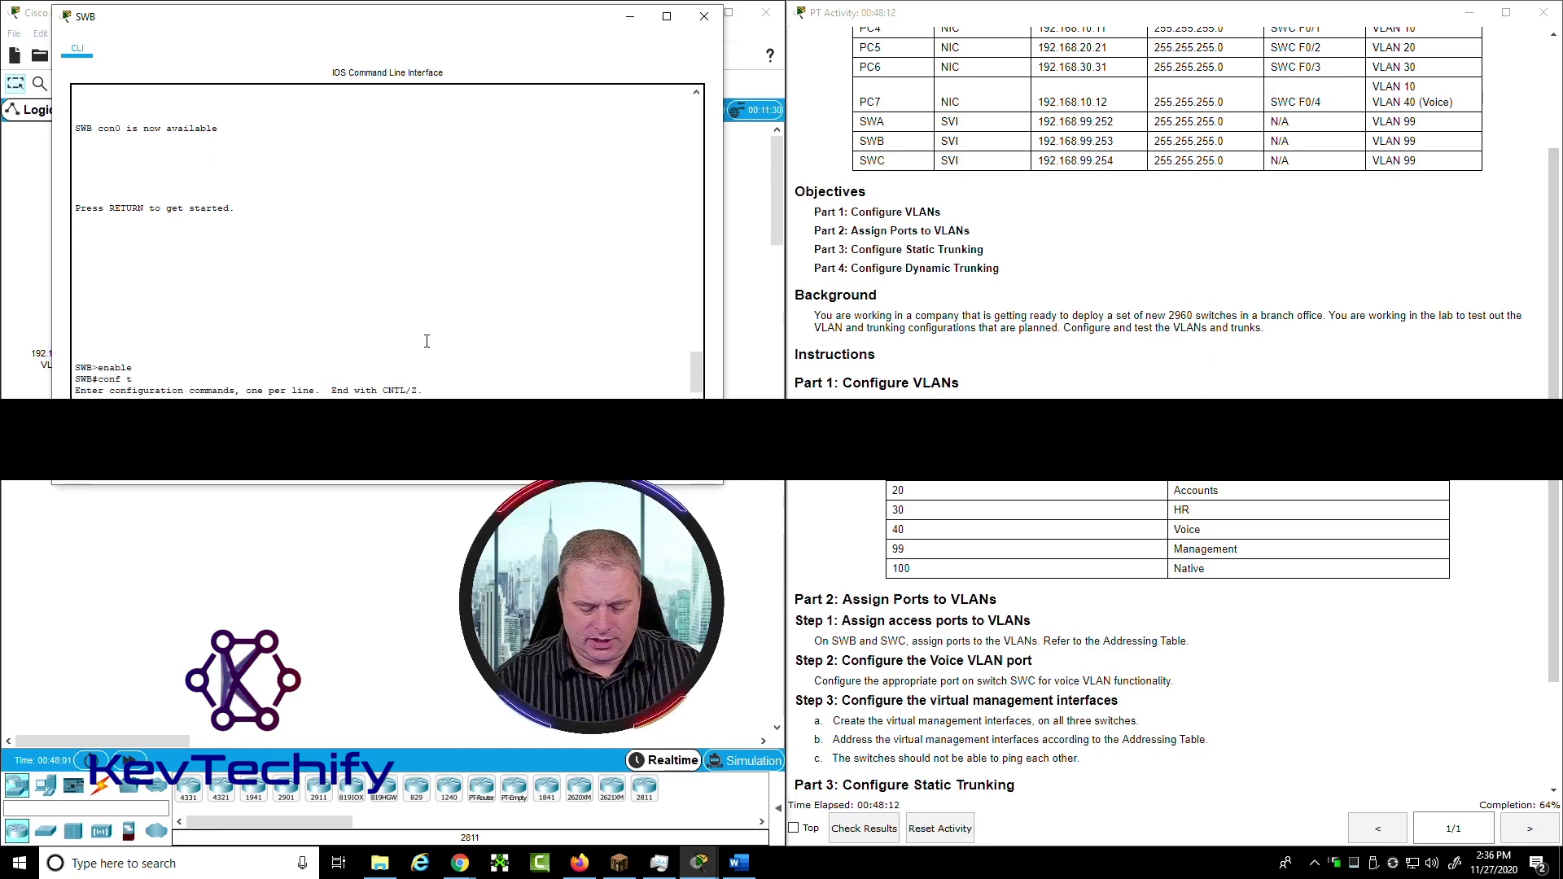
type("int vlan 99")
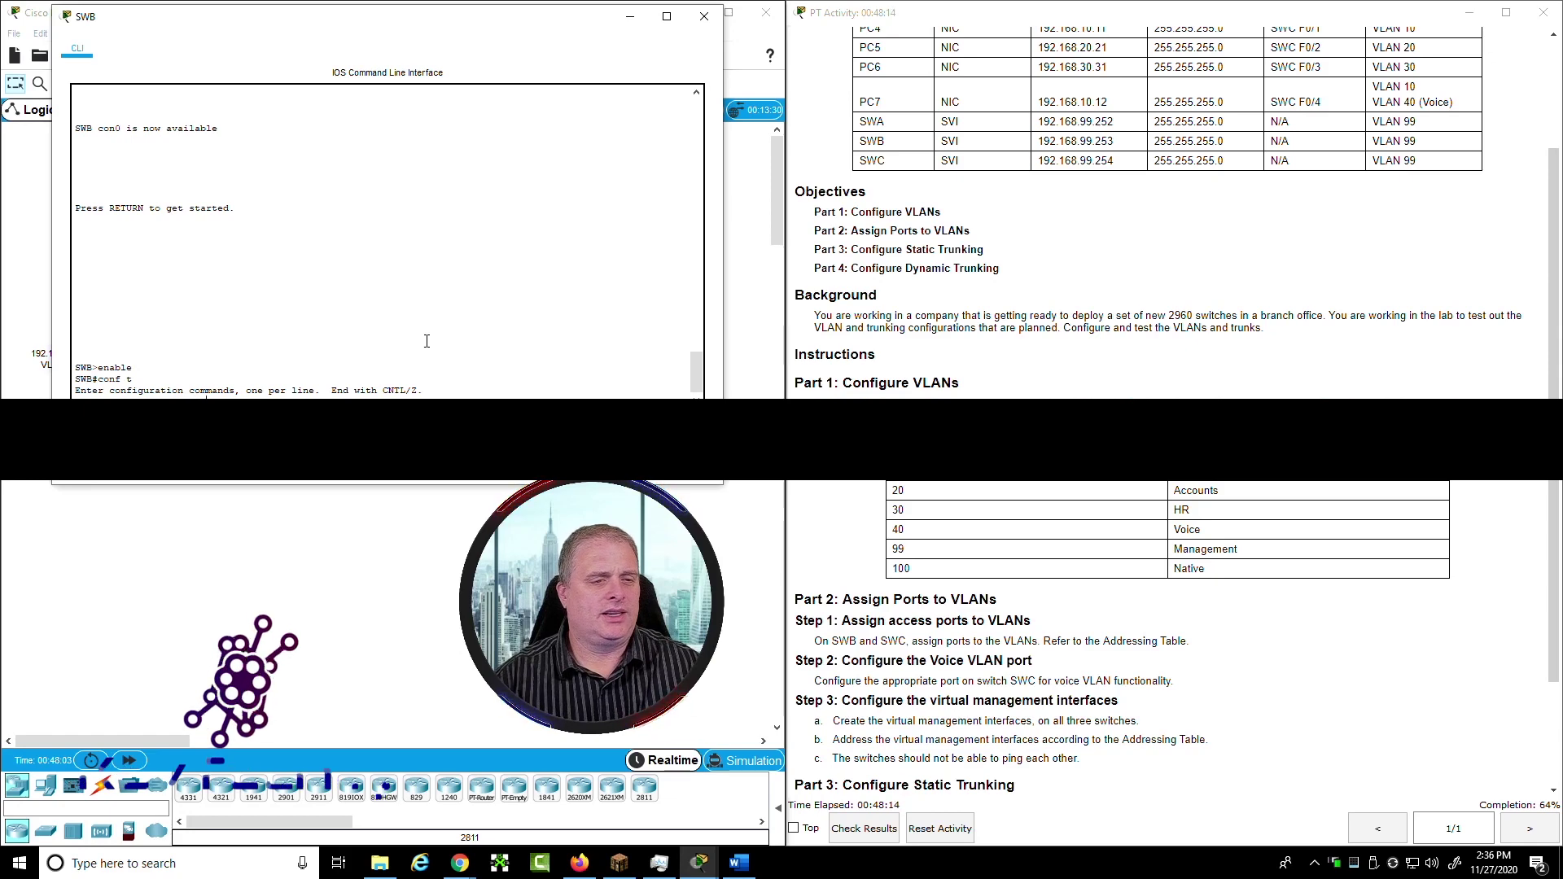
key("Return")
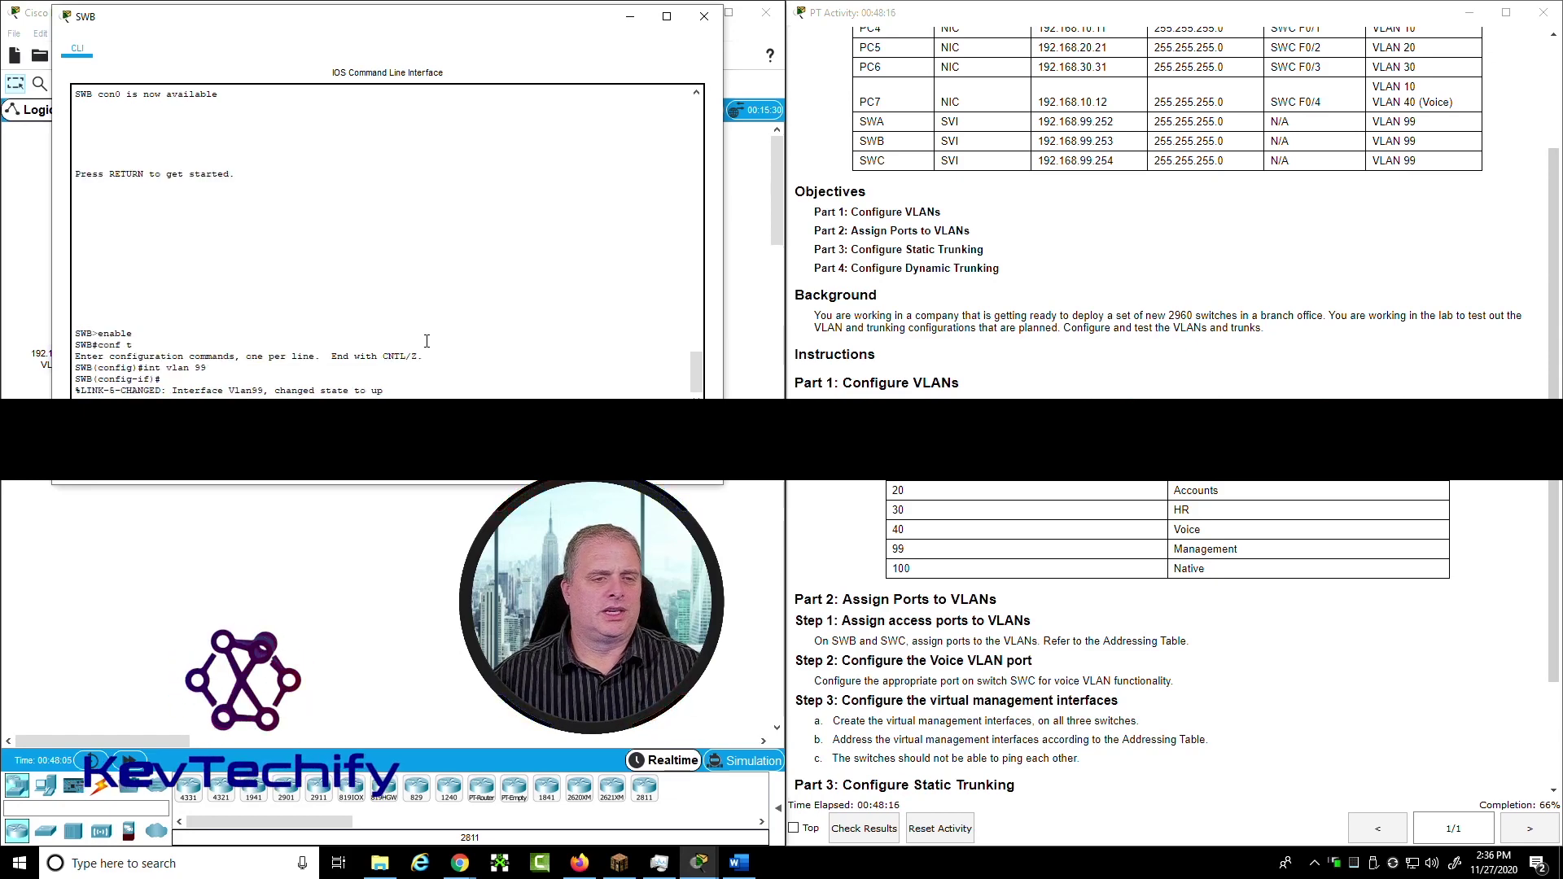
Assign IP address 192.168.99.253 with mask 255.255.255.0 to SWB's VLAN 99 interface, and exit configuration mode
key("Return")
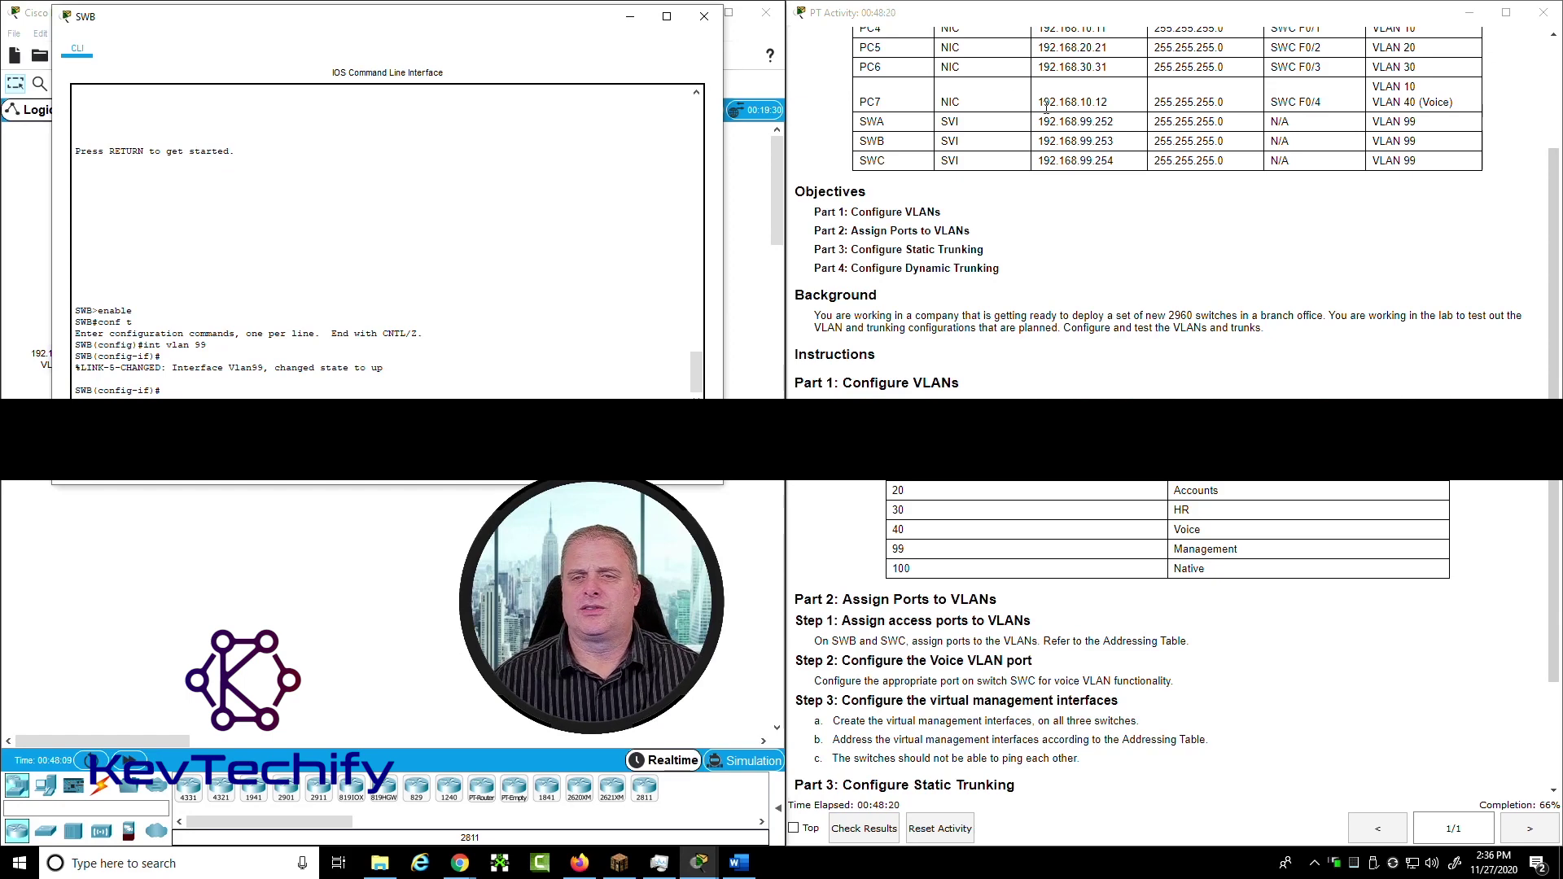
left_click(1025, 141)
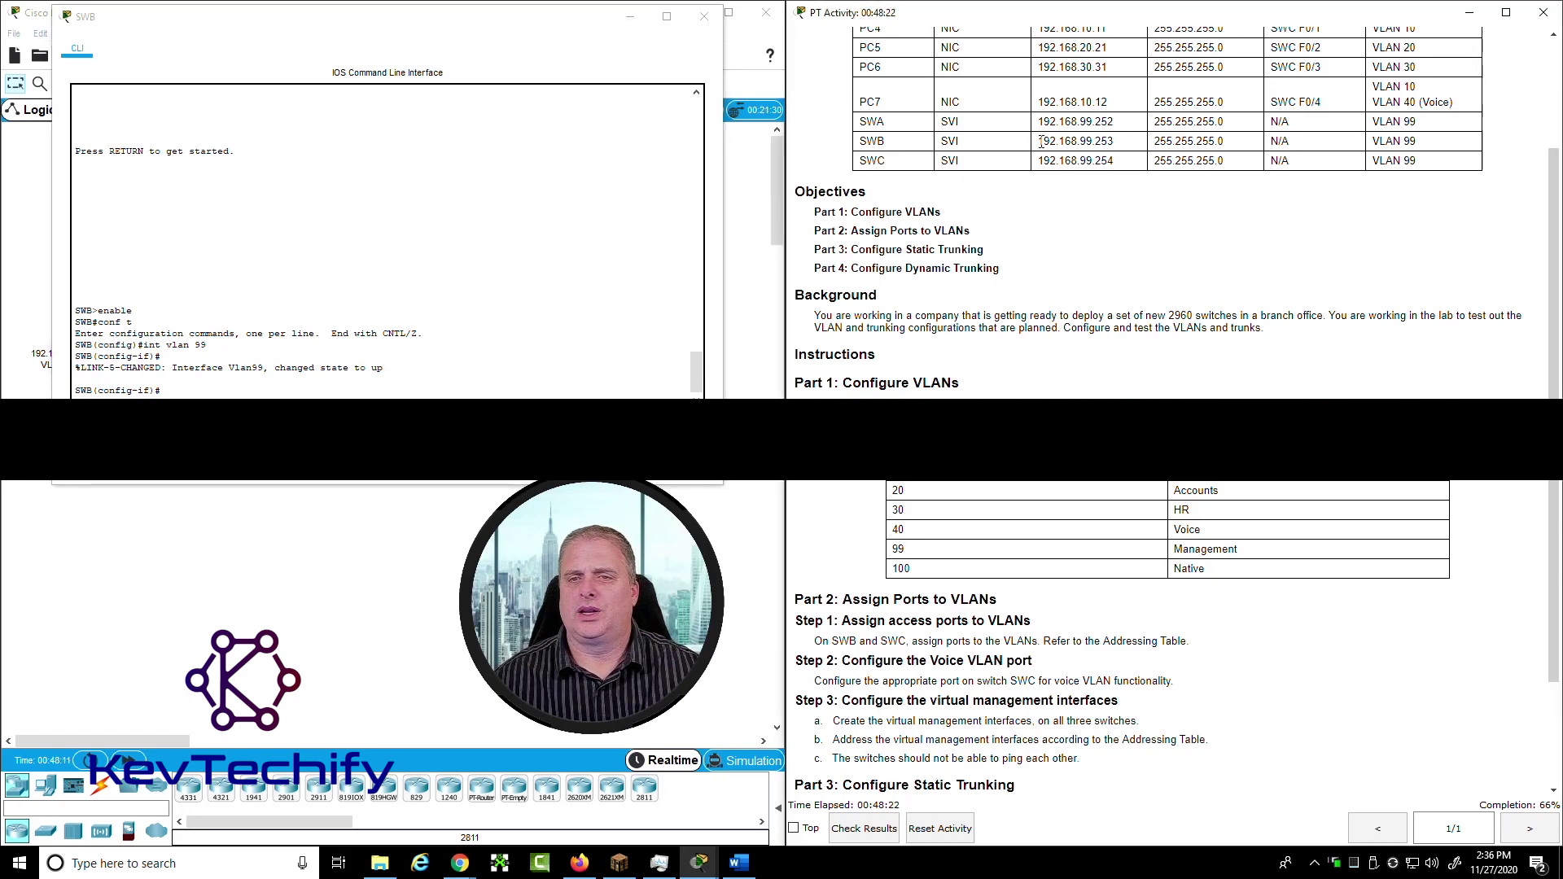
left_click_drag(1039, 141, 1238, 148)
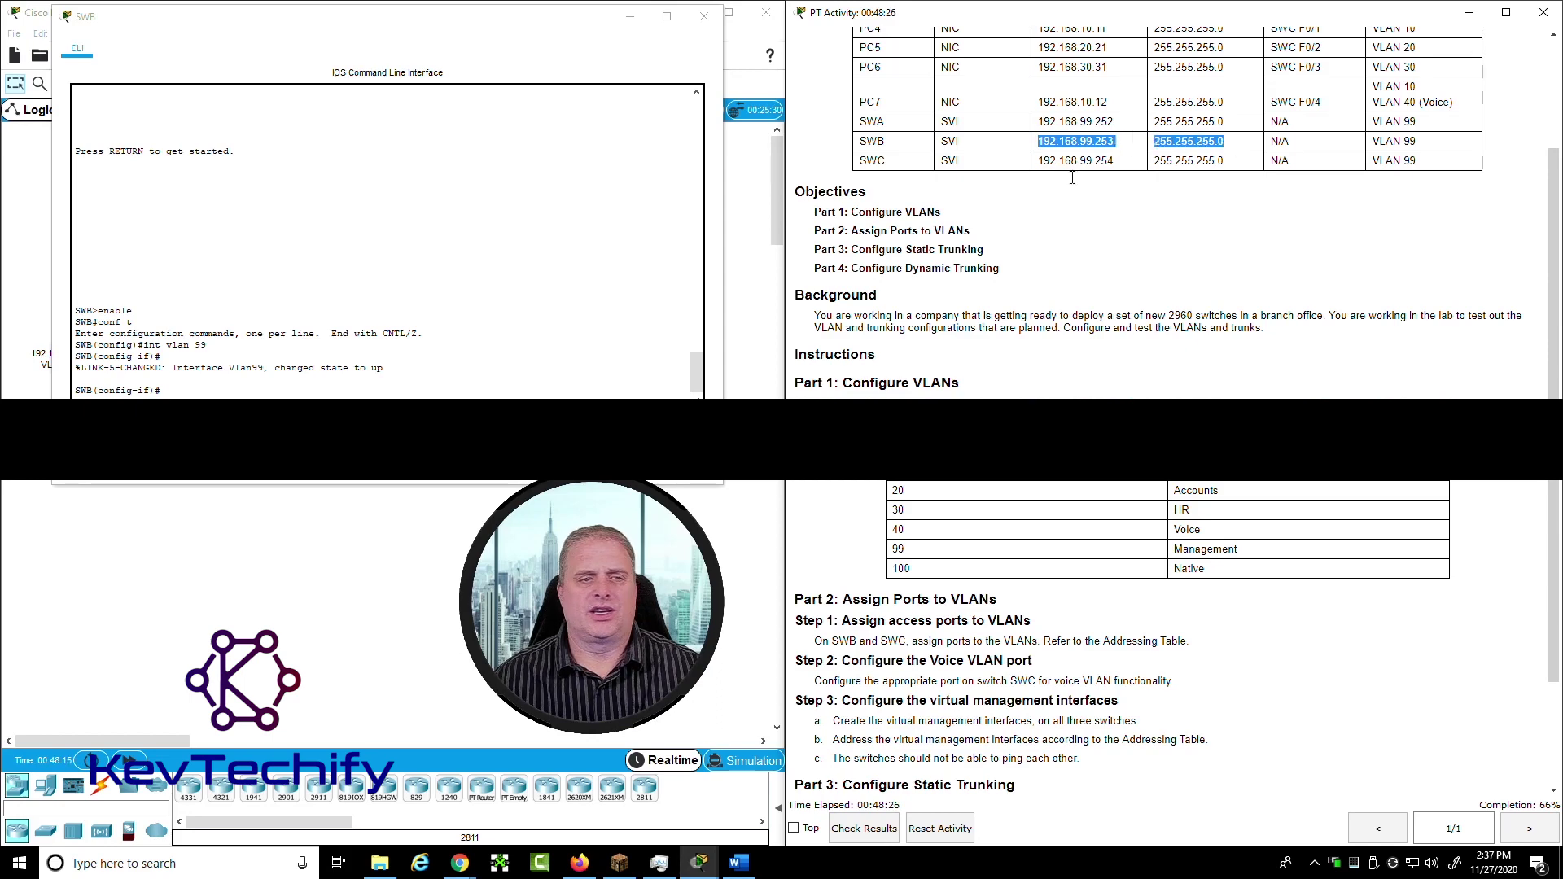
left_click(205, 397)
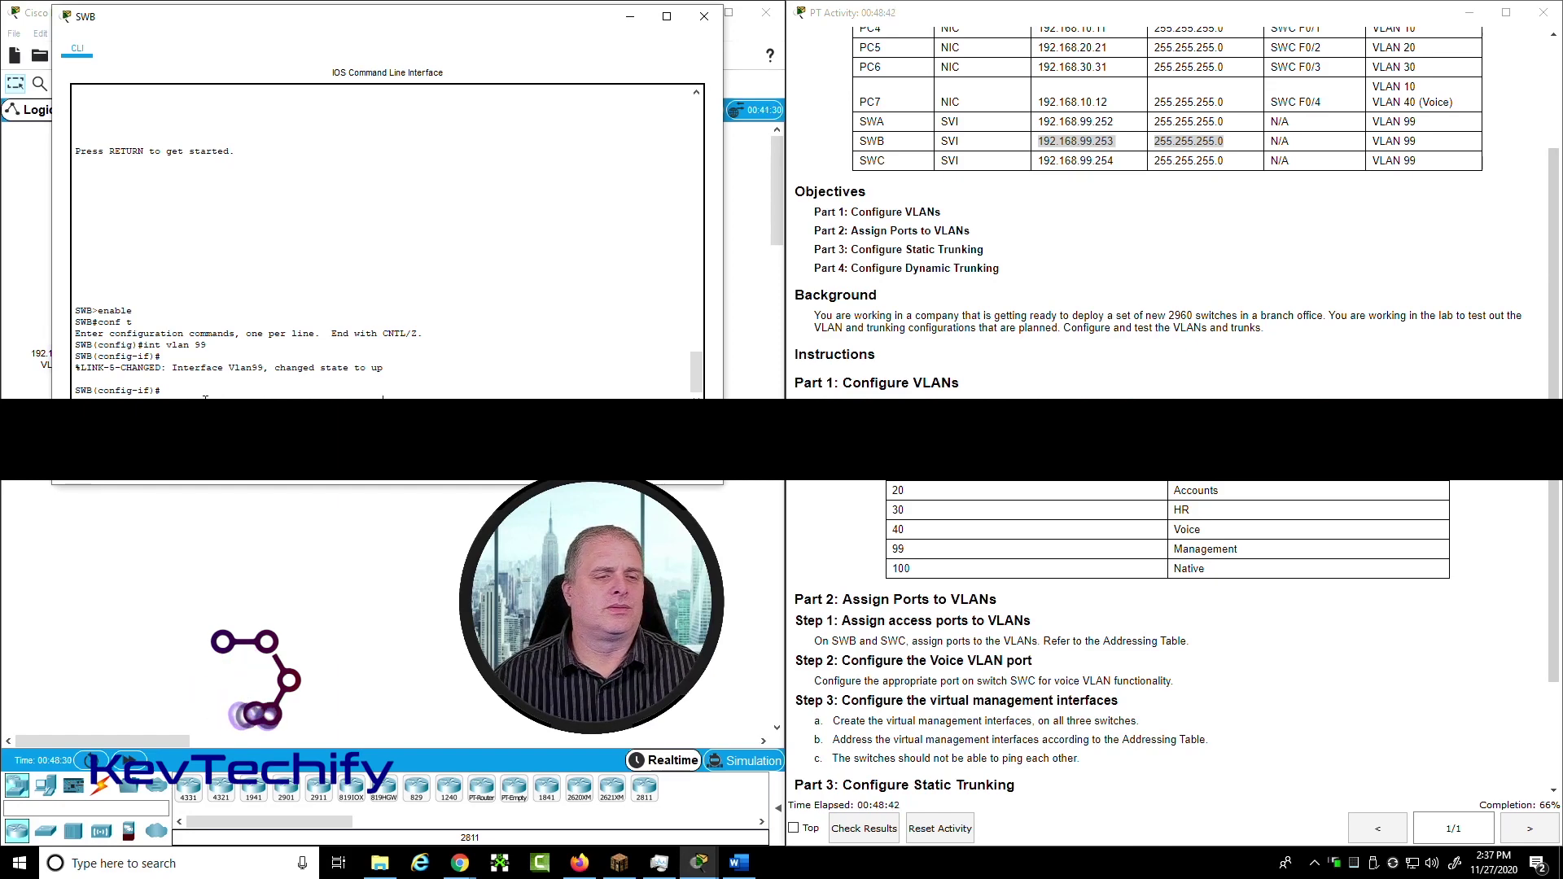
type("ip address 192.168.99.253 255.255.255.0")
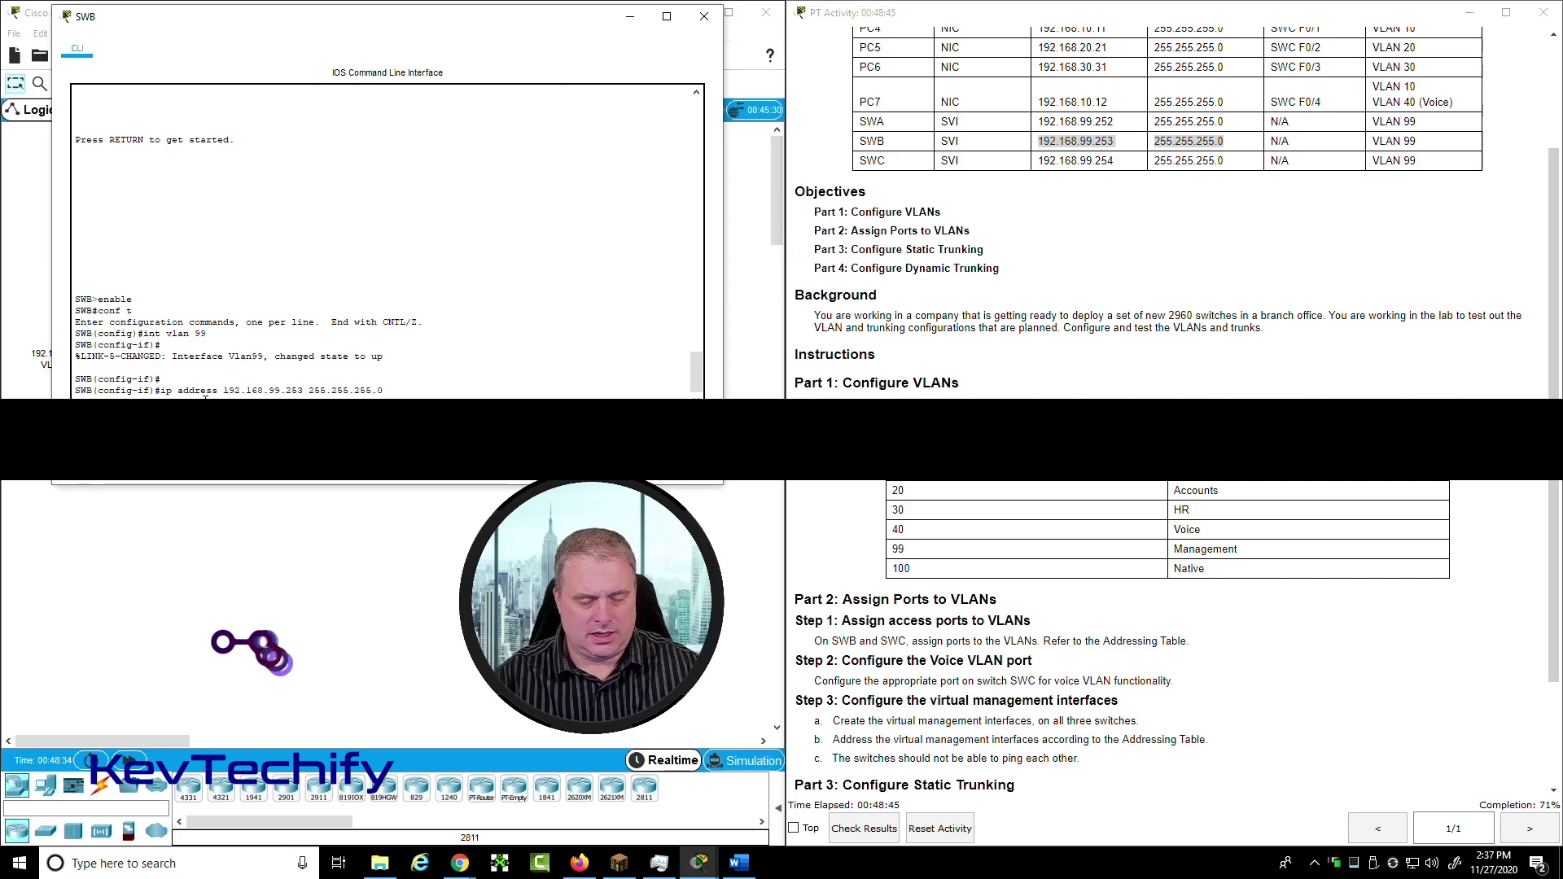
key("Return")
type("exit")
key("Return")
type("exit")
key("Return")
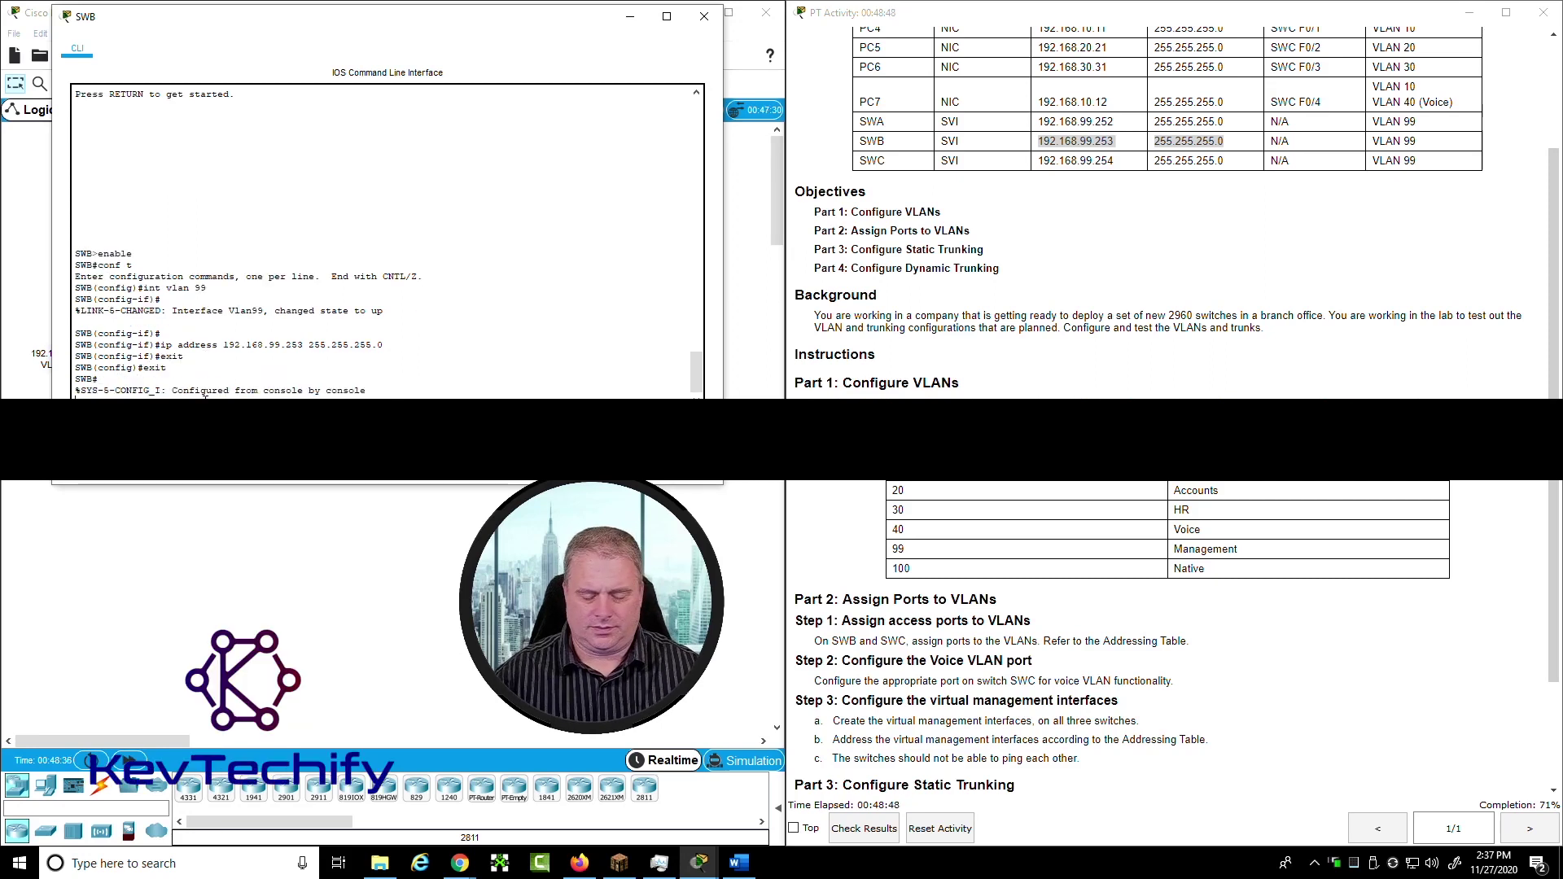
key("Return")
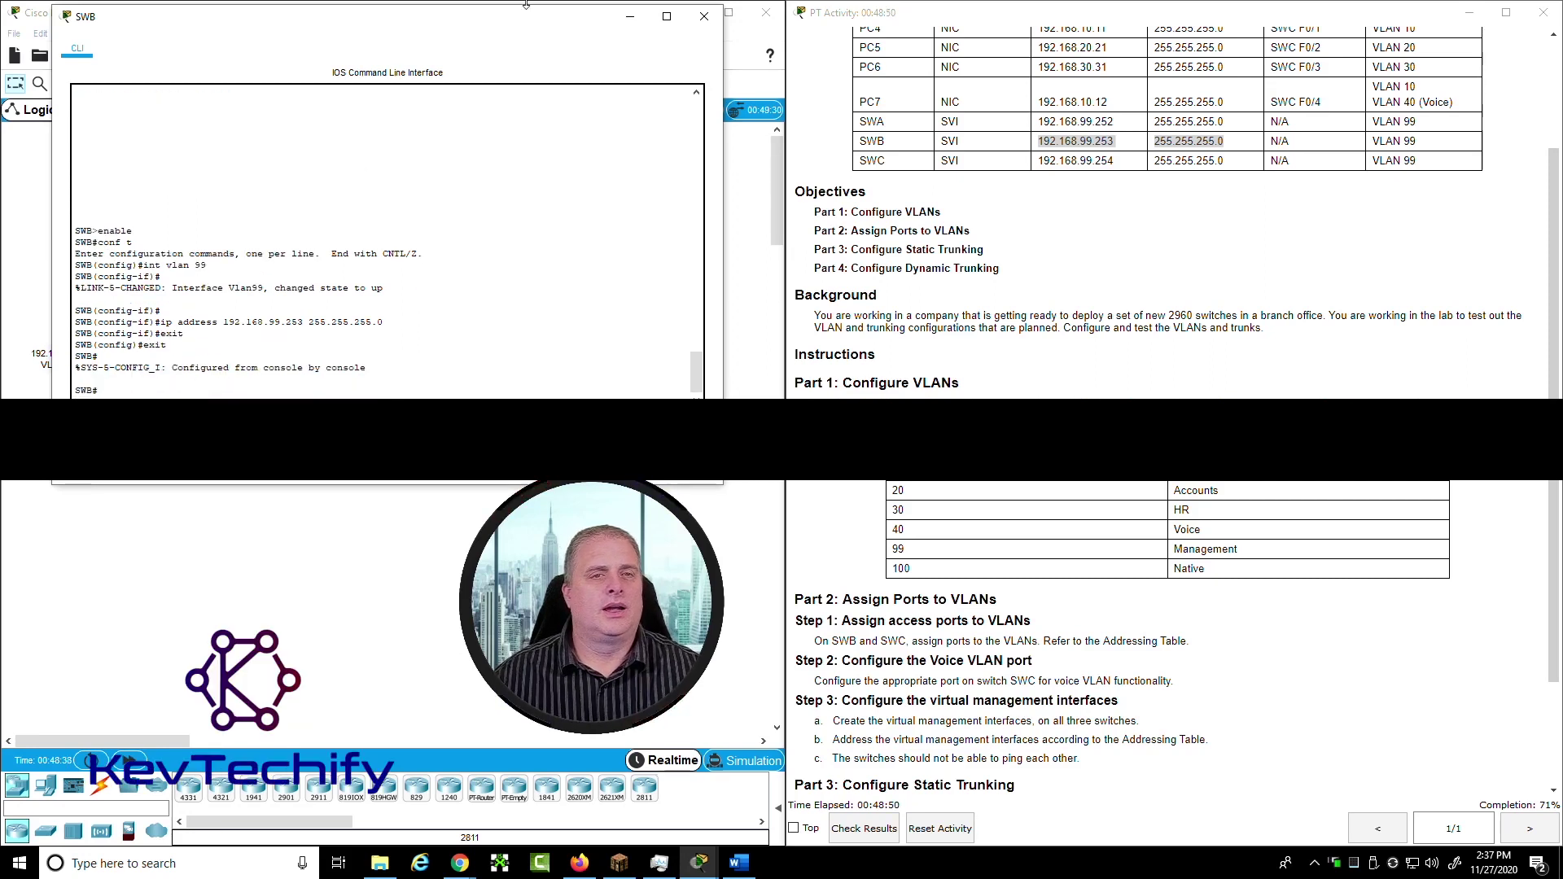
left_click(631, 17)
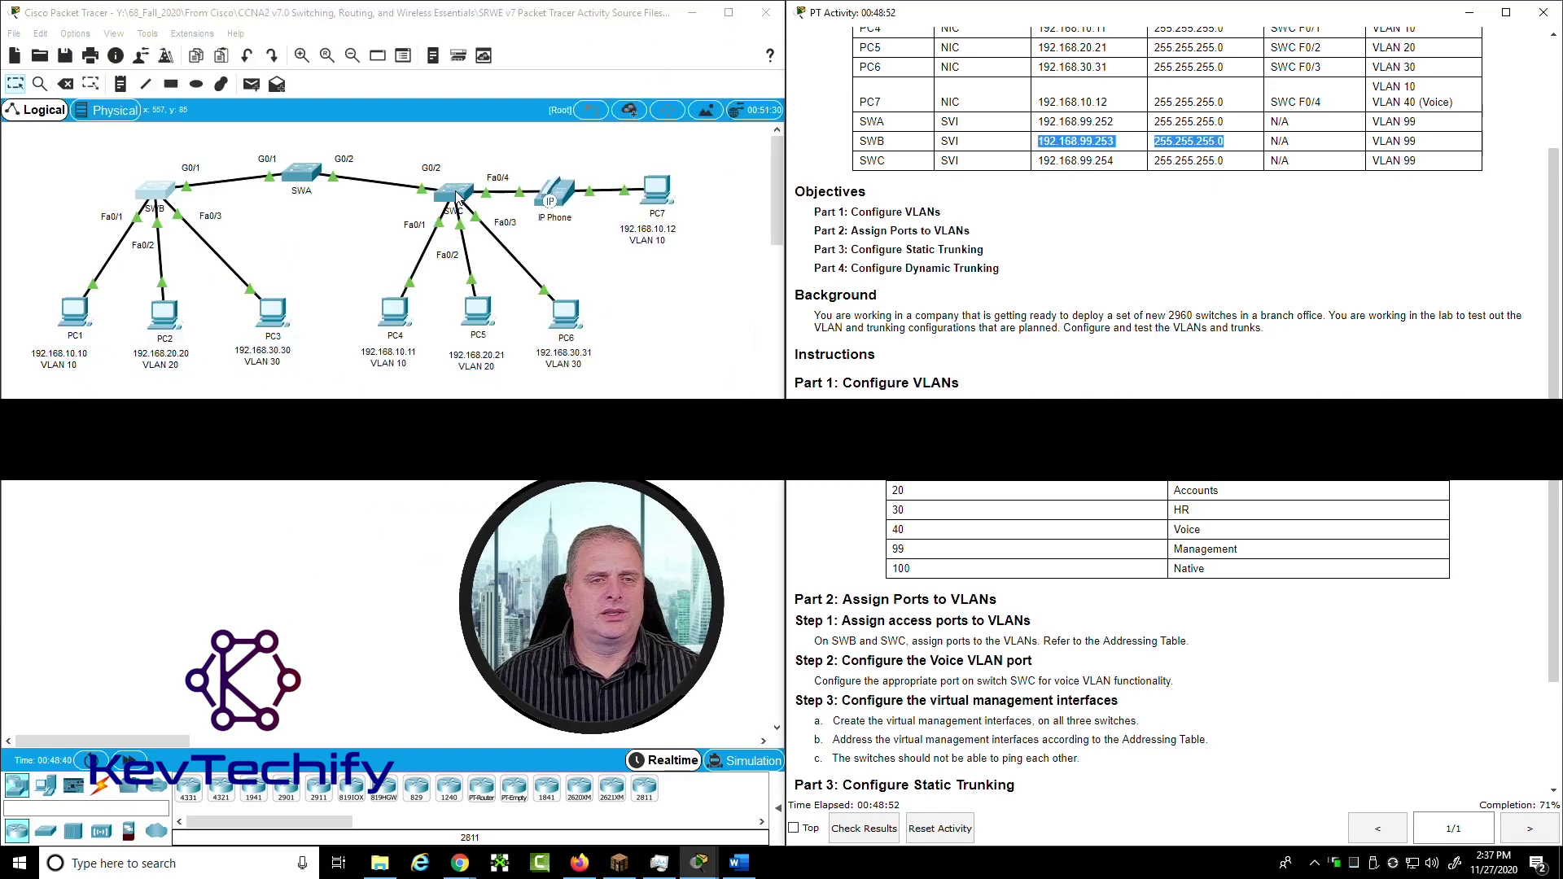
Open SWC's command line, enter global configuration mode and create the management interface VLAN 99
left_click(456, 194)
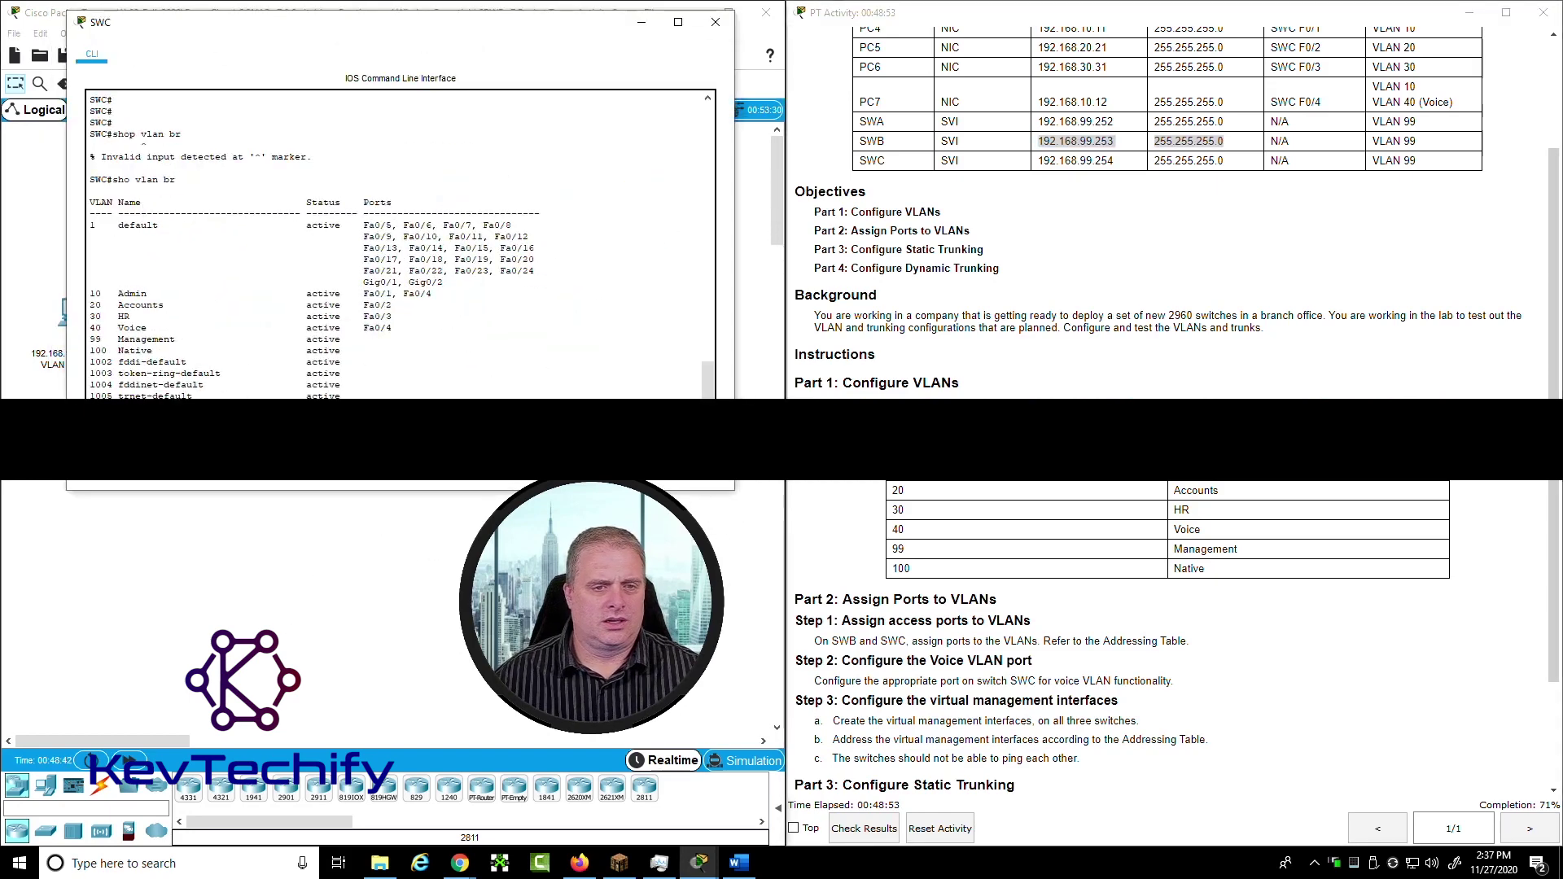
key("Return")
key("Return")
key("Return")
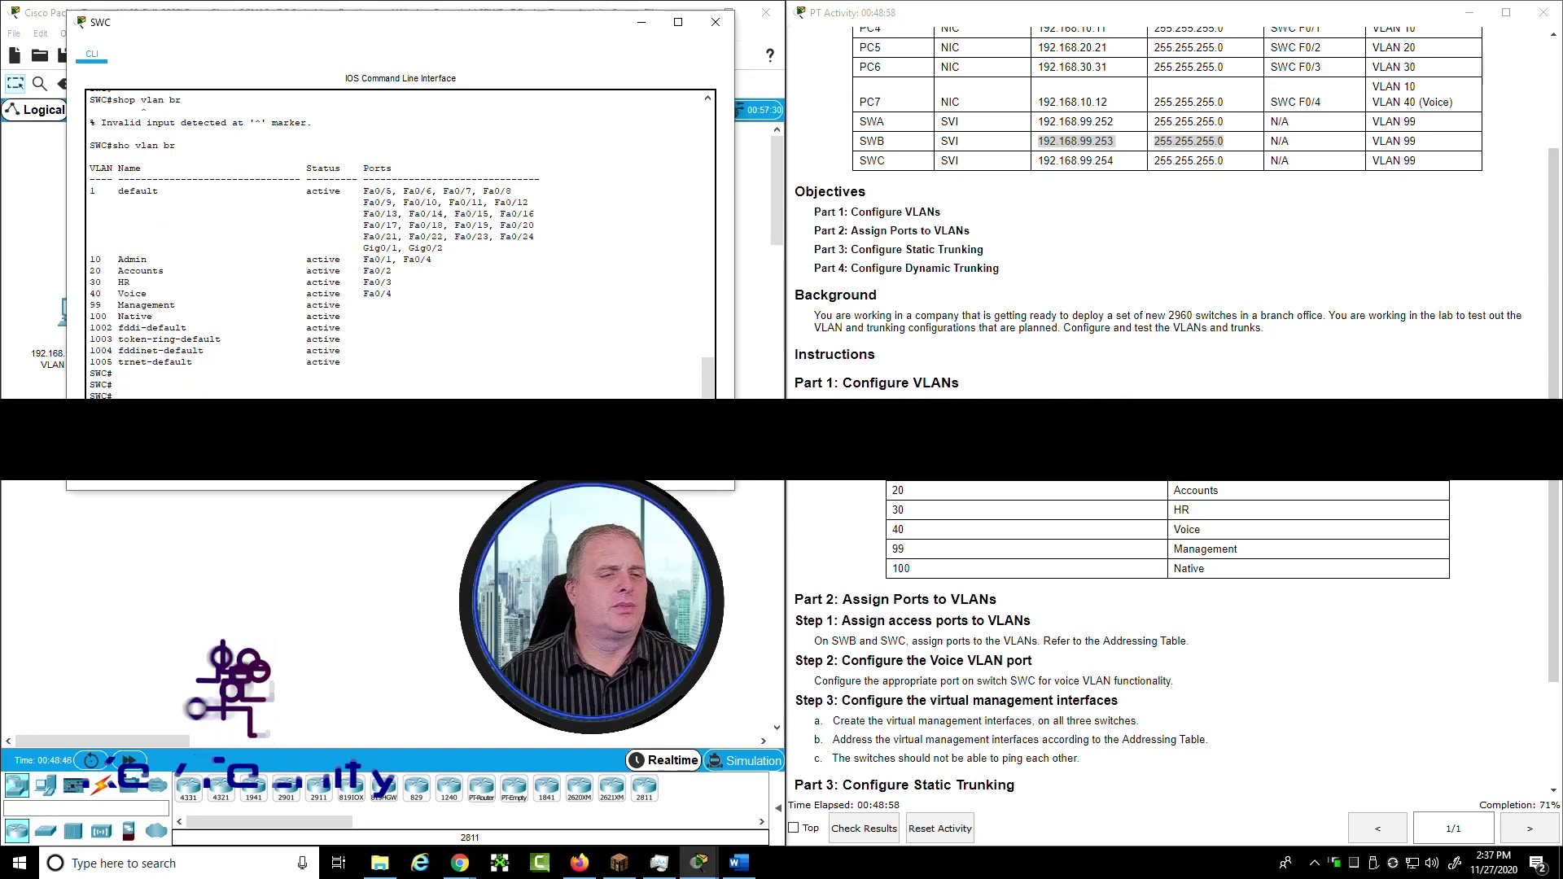
type("conf t")
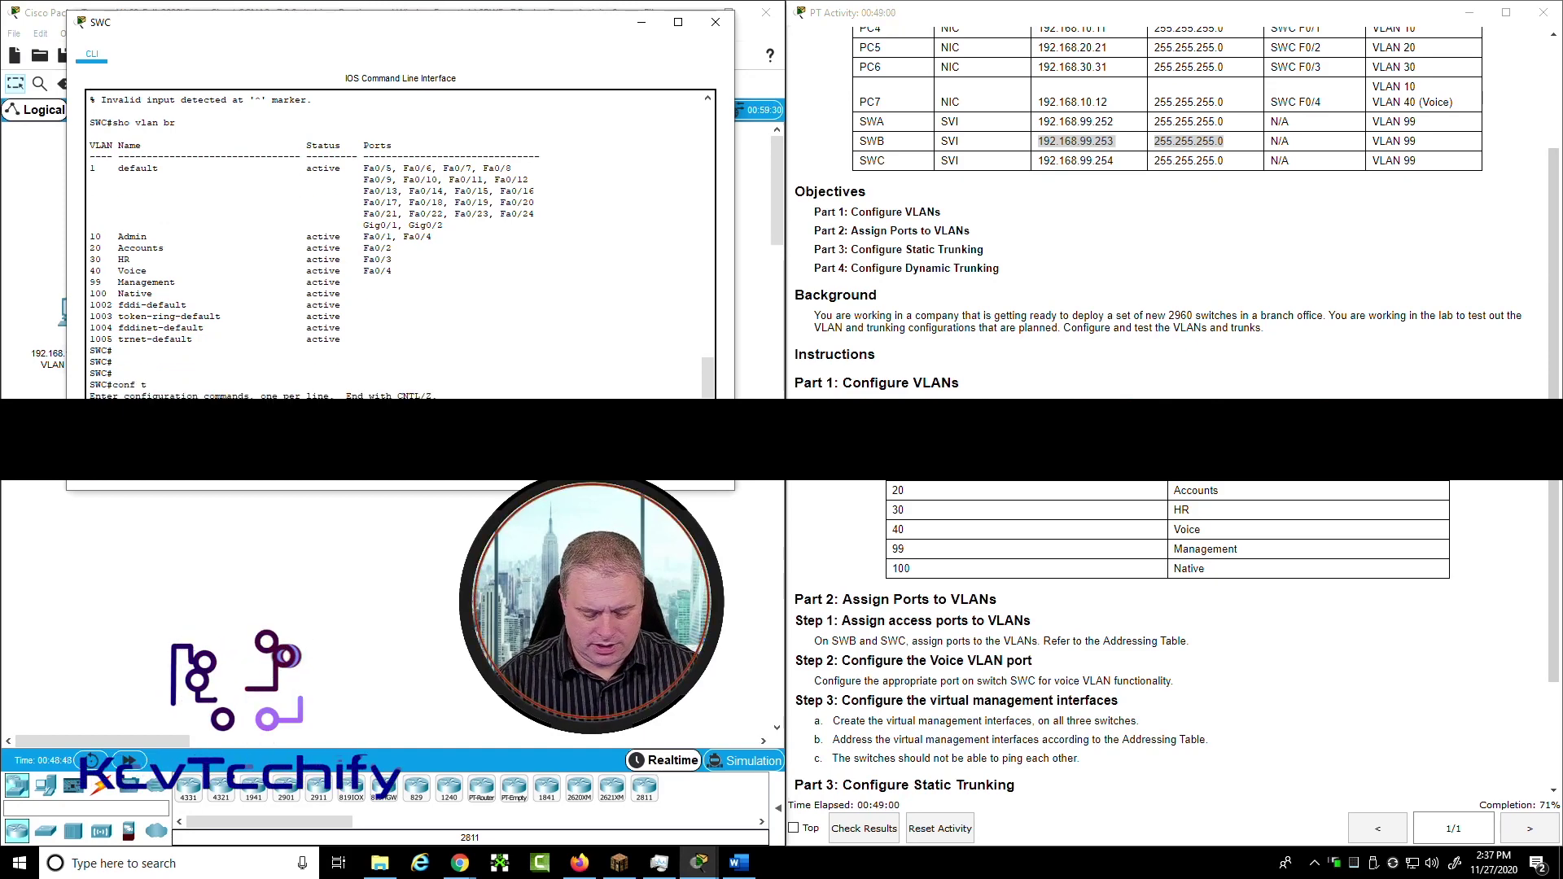
key("Return")
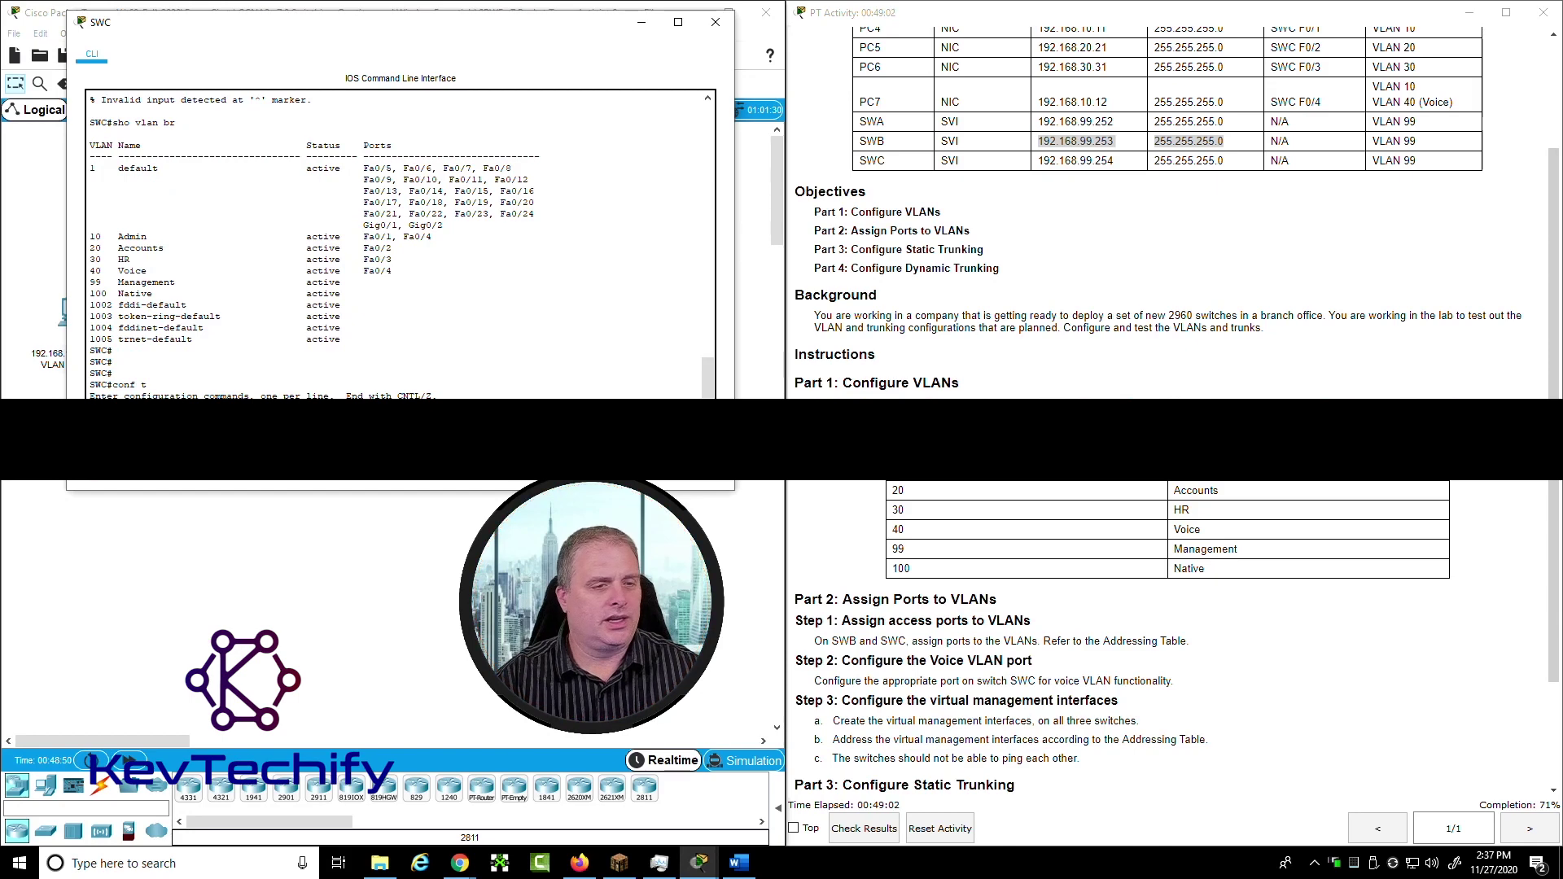
key("Return")
key("Return")
key("Return")
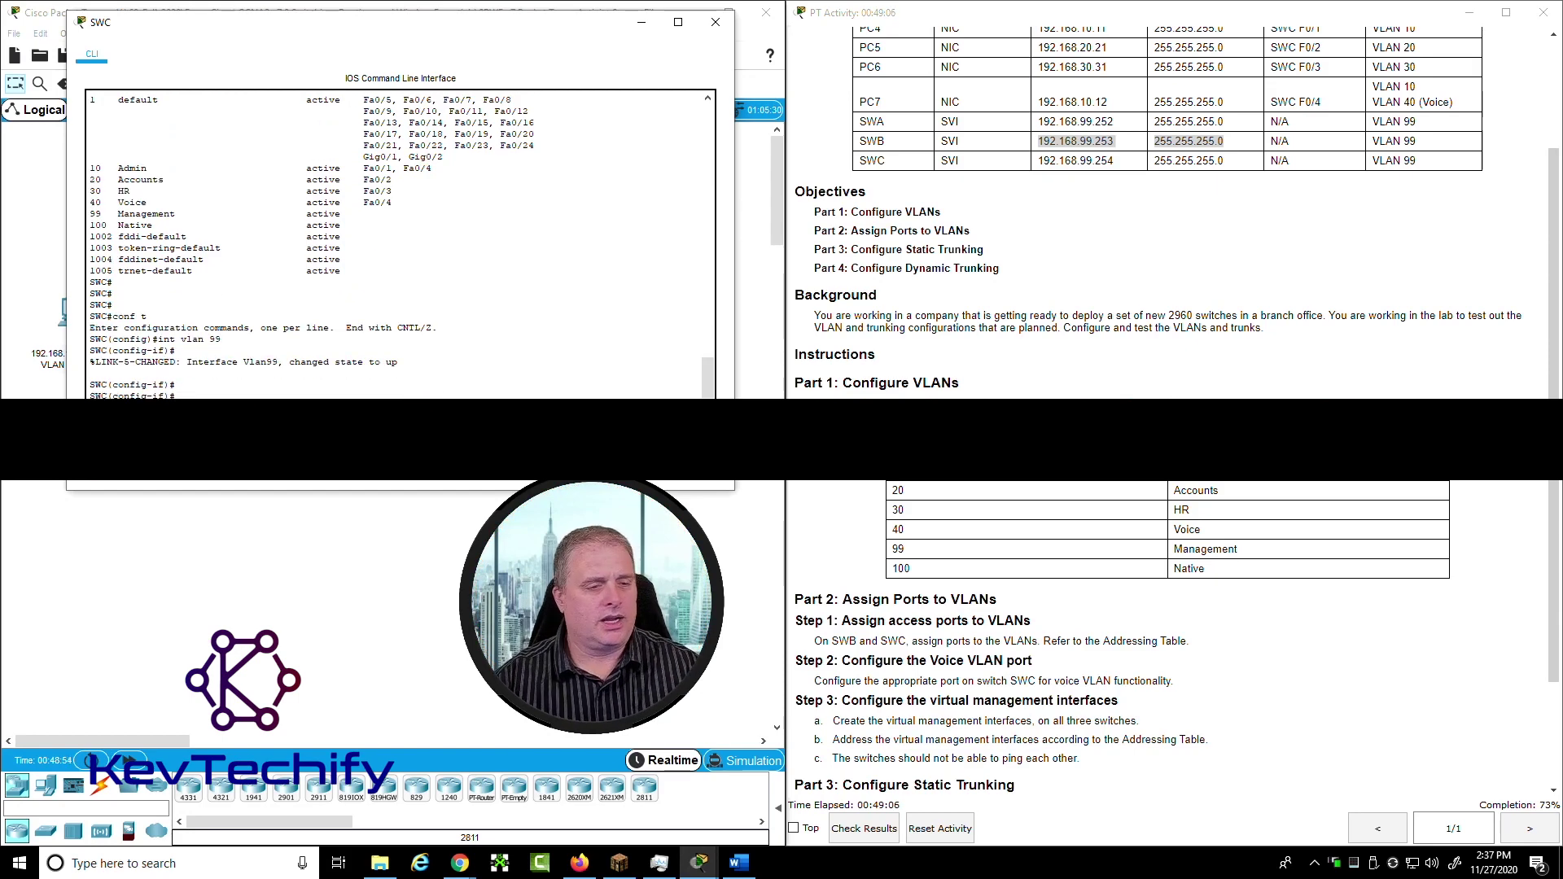
Assign IP address 192.168.99.254 with mask 255.255.255.0 to SWC's VLAN 99 interface, and exit configuration mode
left_click(1060, 163)
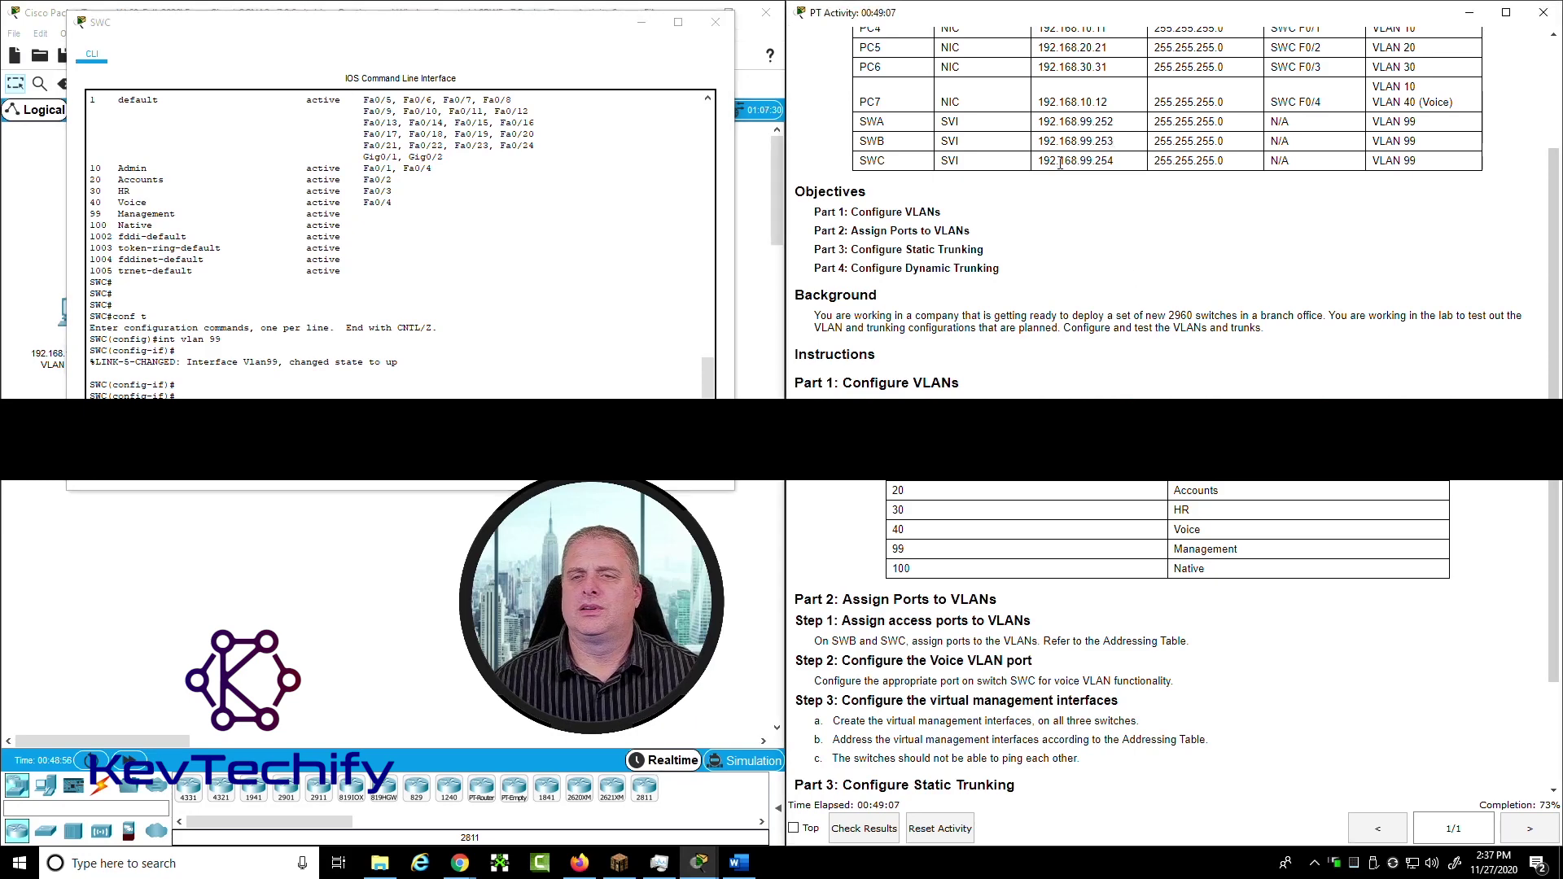
left_click_drag(1040, 161, 1248, 170)
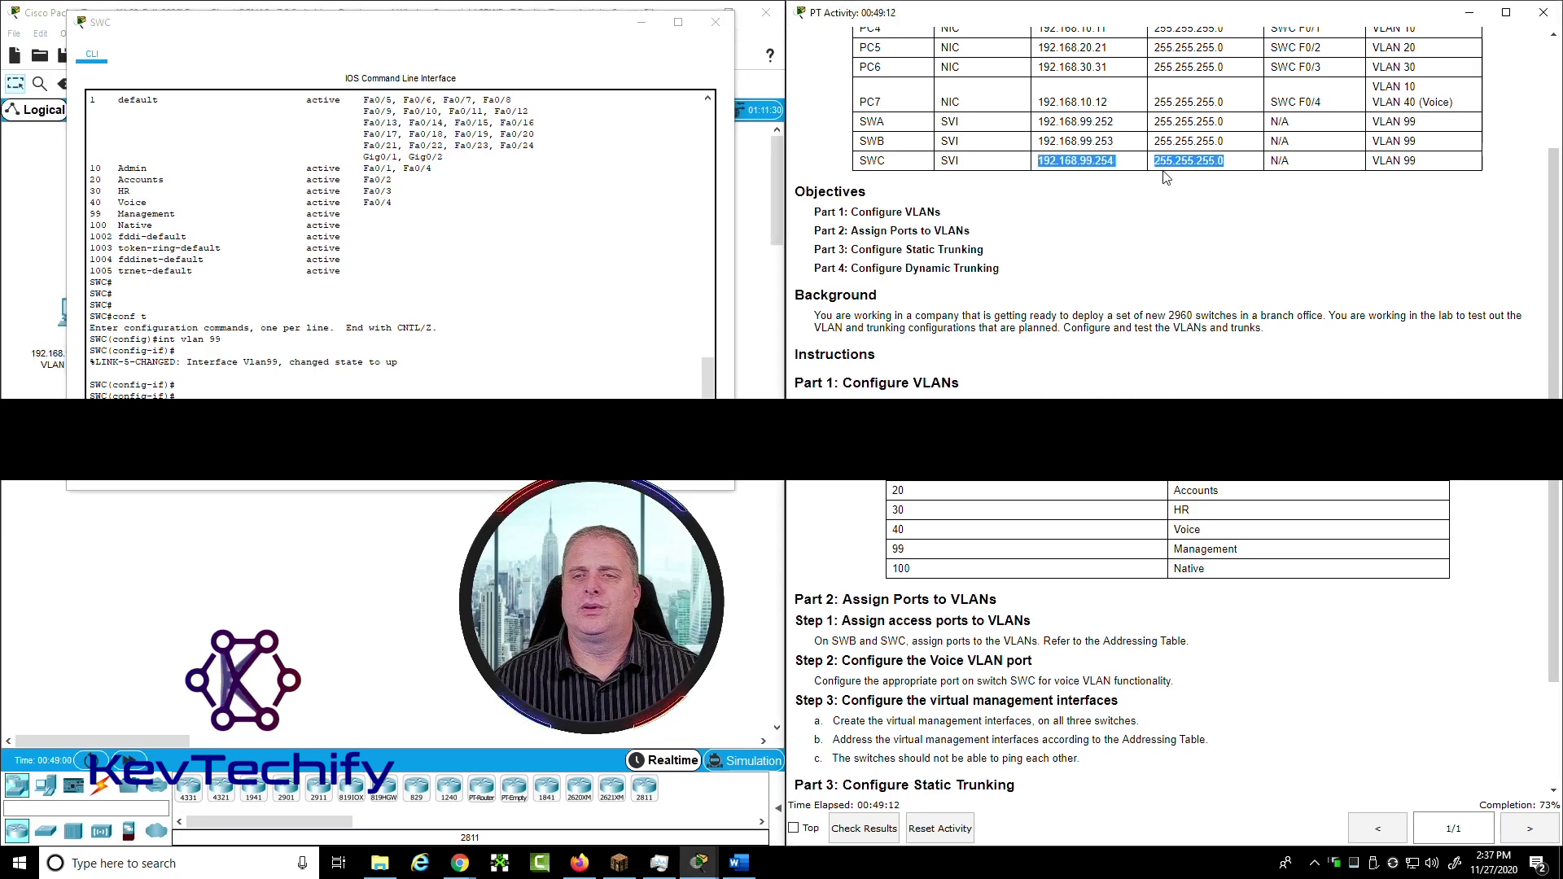
key("alt+Tab")
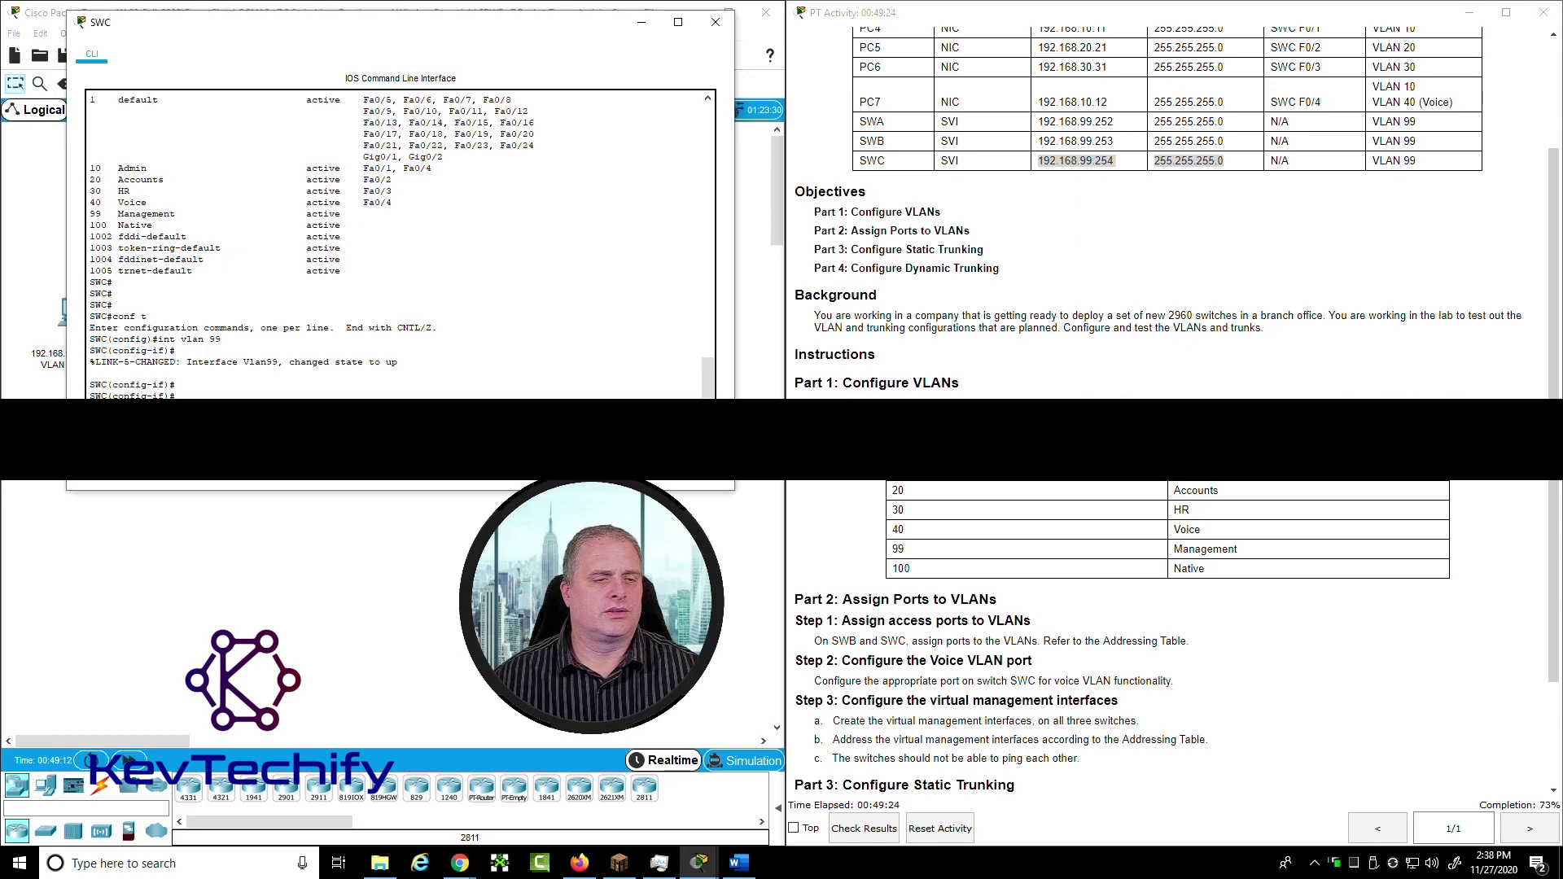
type("ip address 192.168.99.254 255.255.255.0")
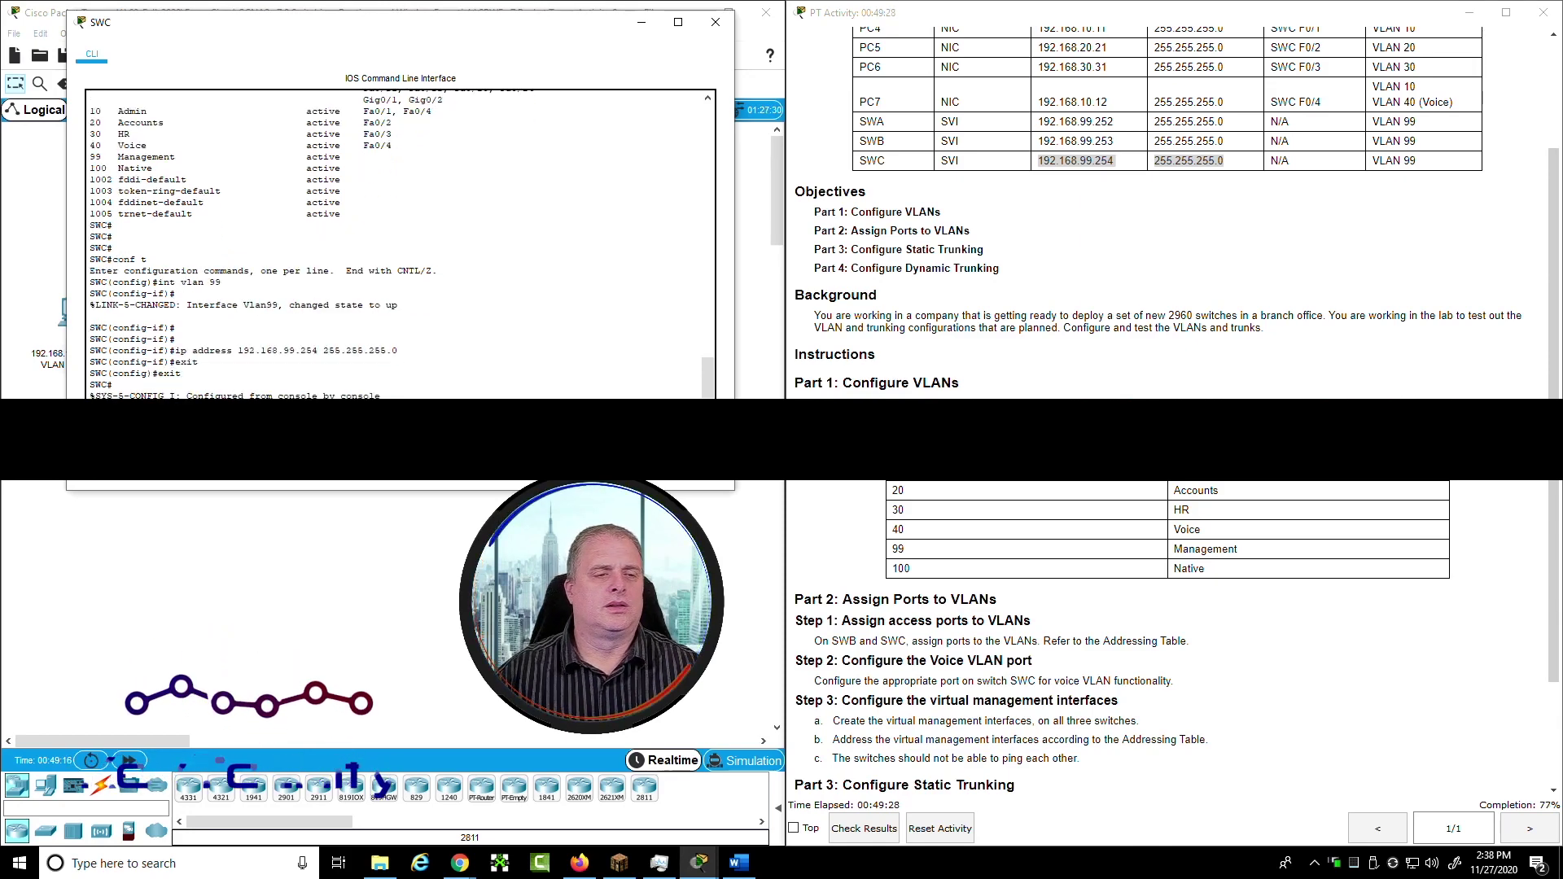
key("Return")
key("Return")
key("Return")
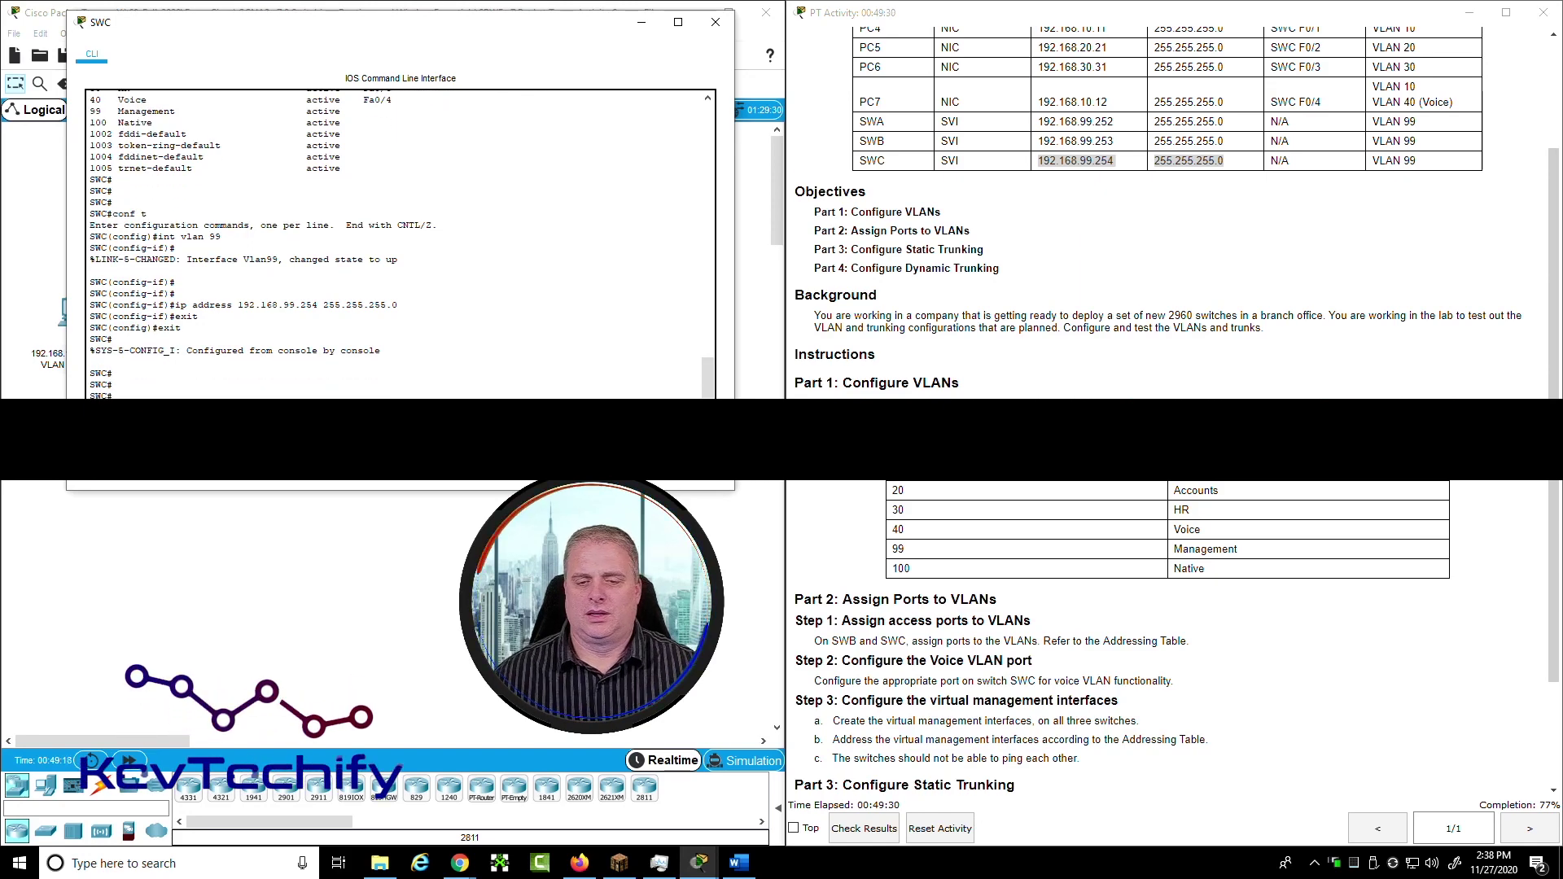
scroll(842, 651, "down", 1)
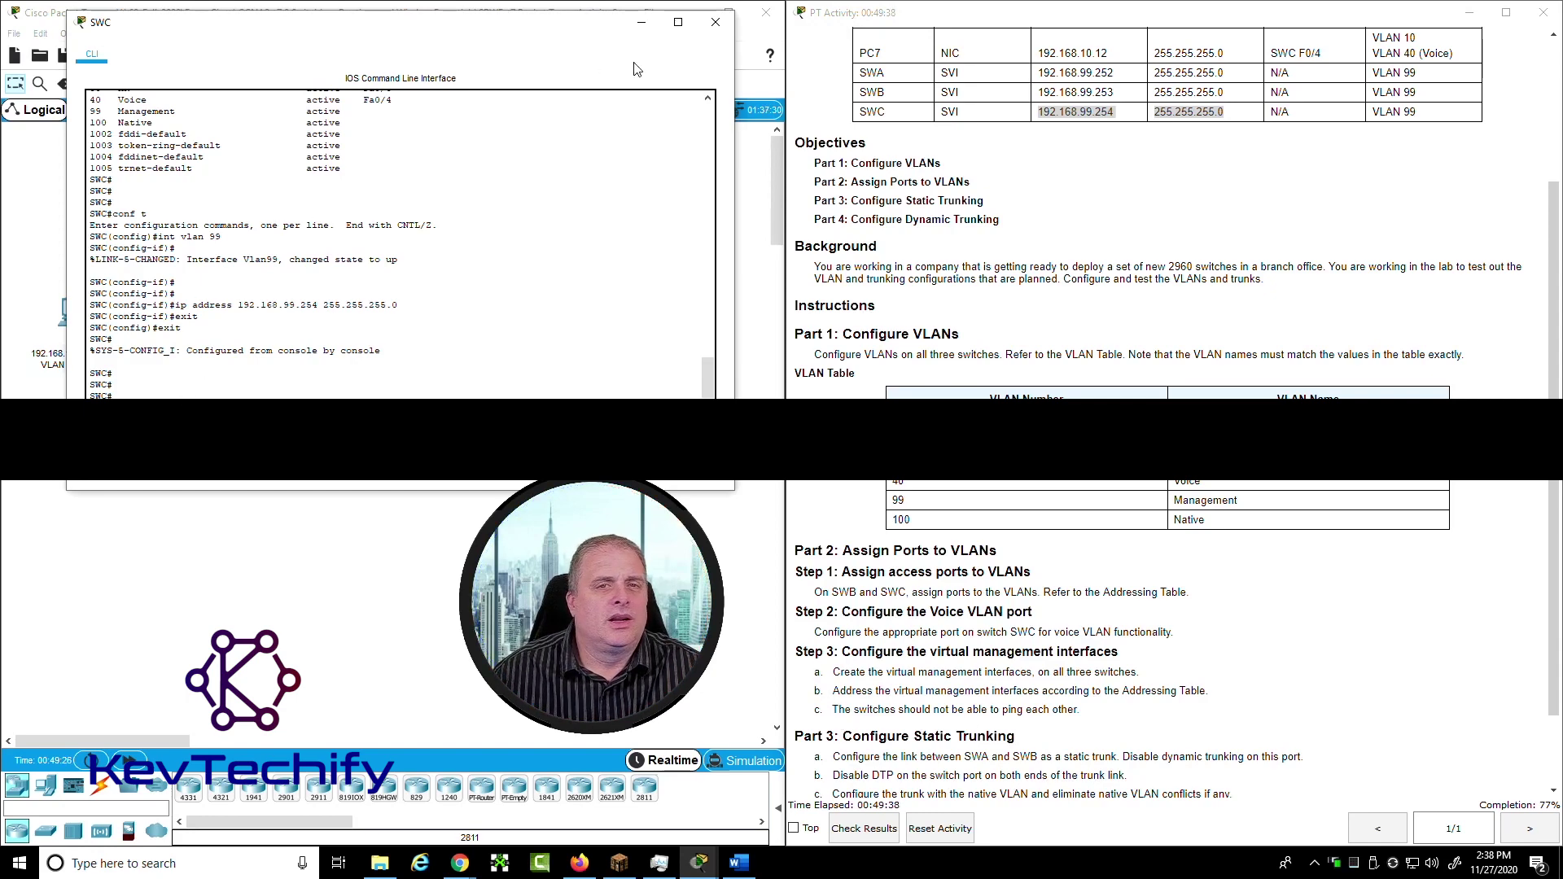
left_click(715, 22)
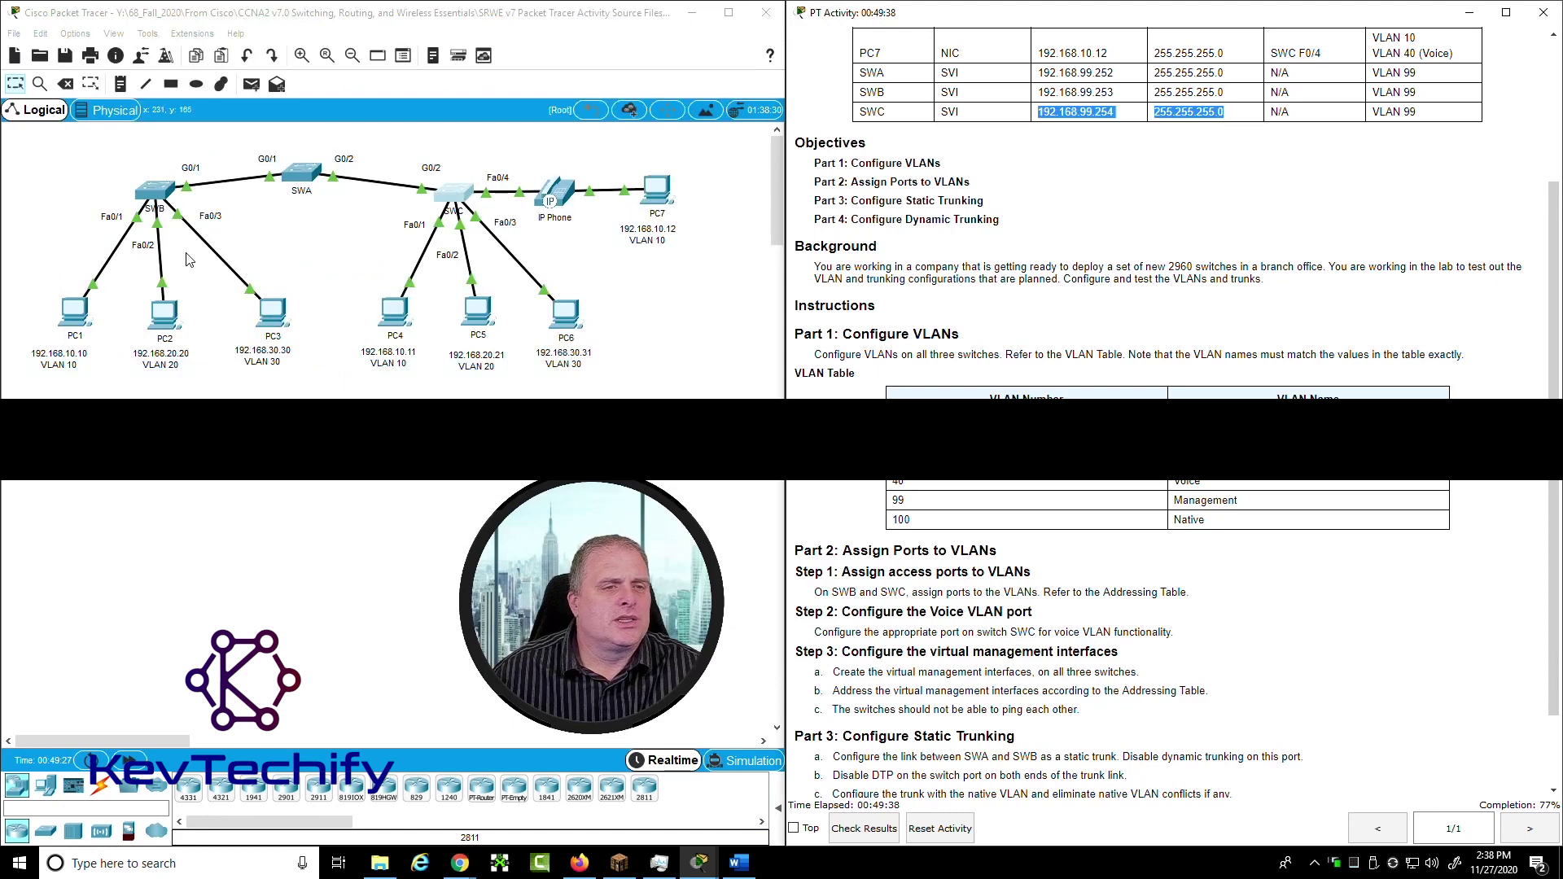
From SWA's command line, ping SWB at 192.168.99.253 and SWC at 192.168.99.254 to test connectivity
left_click(301, 184)
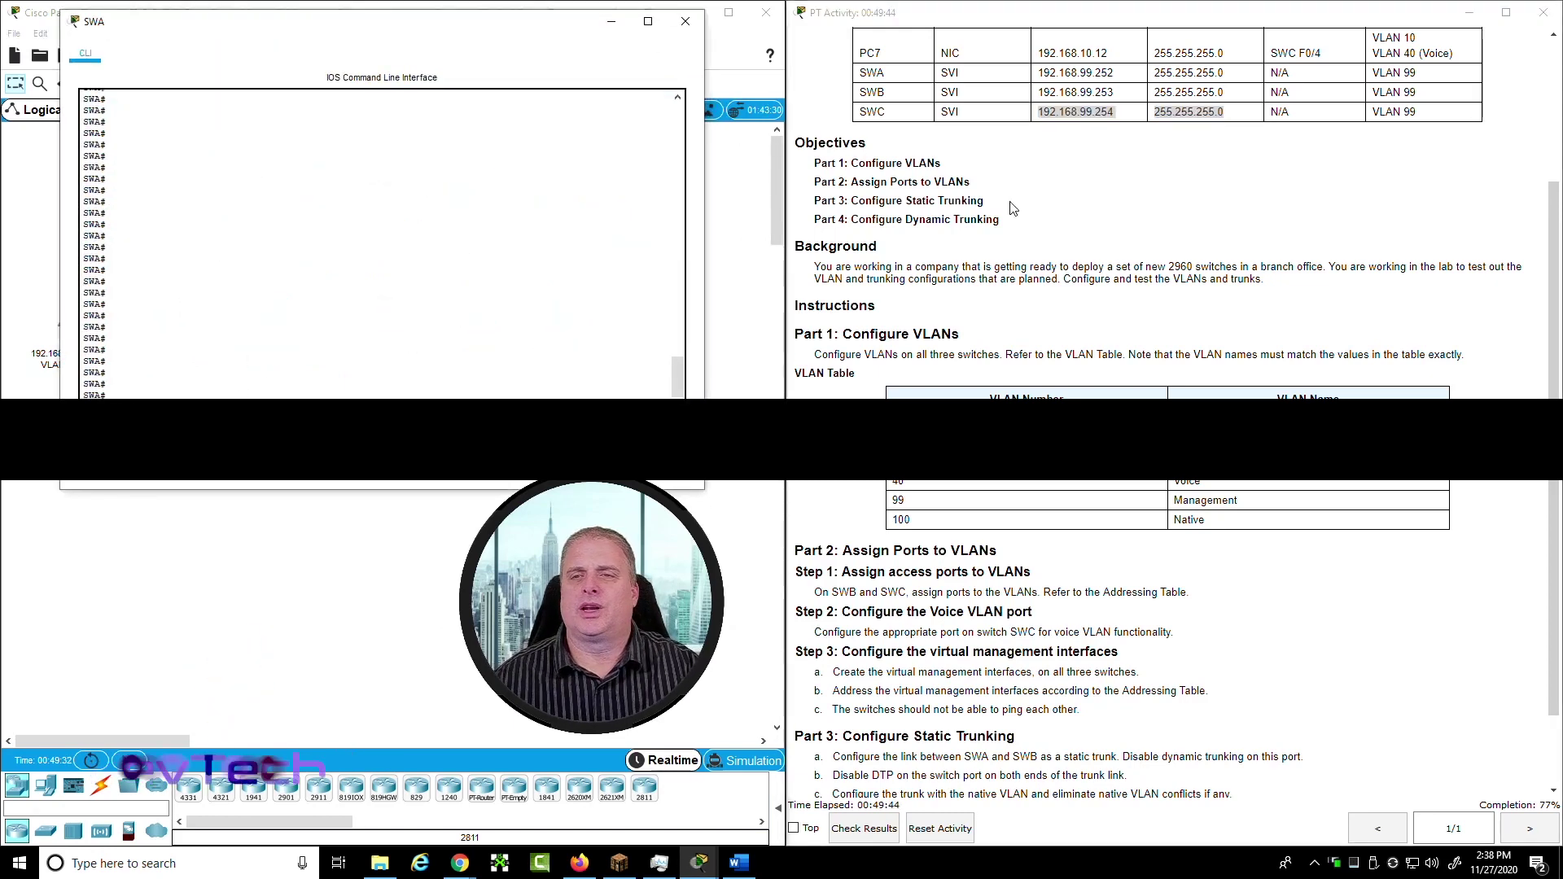
left_click(1114, 94)
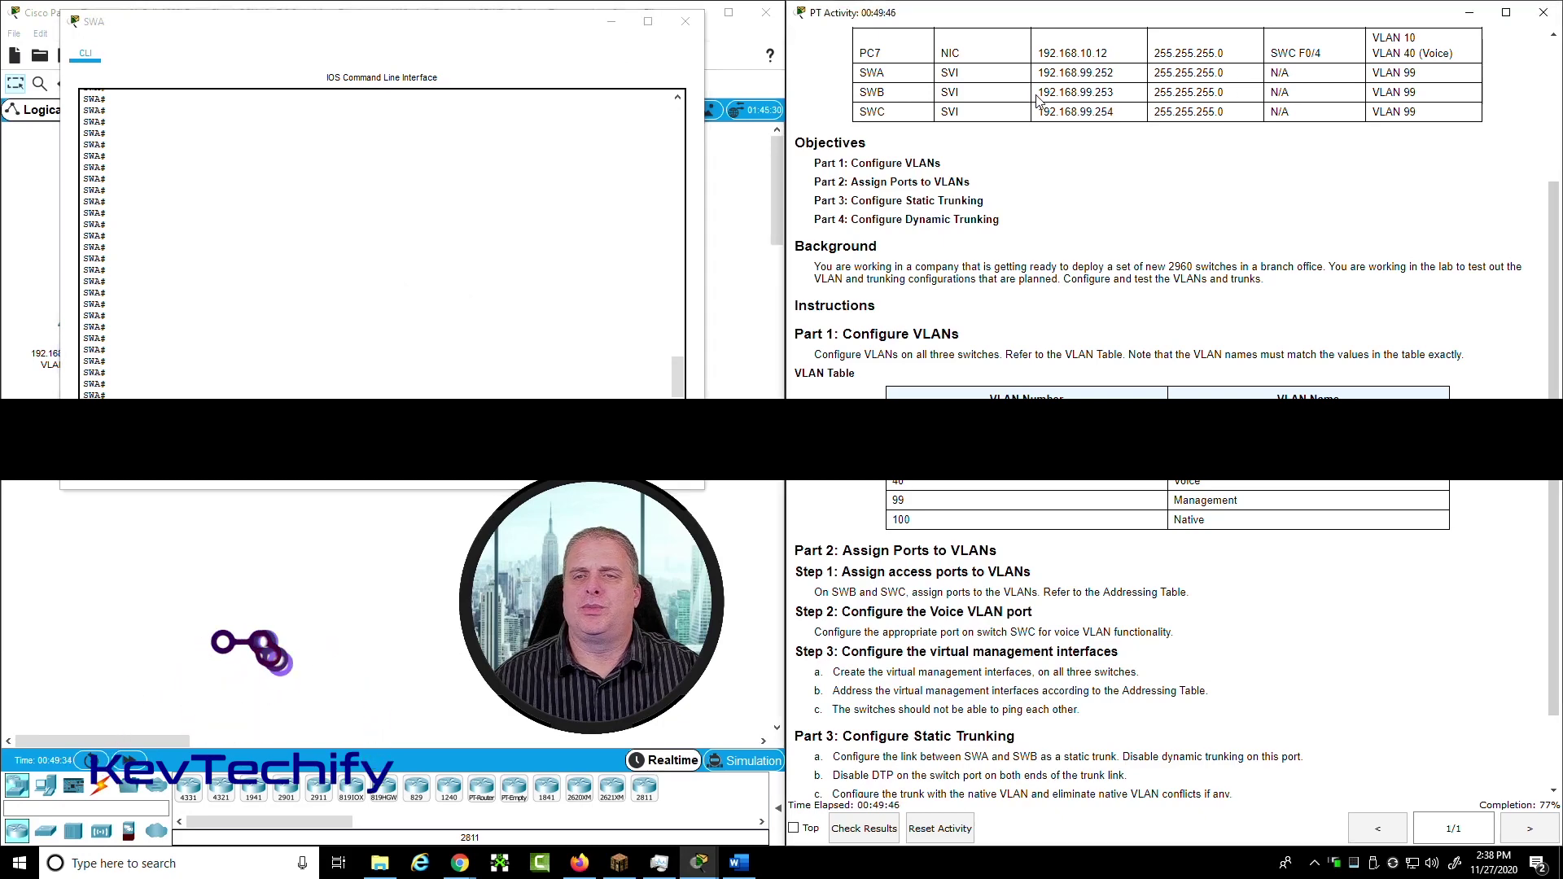
left_click_drag(1039, 92, 1121, 97)
key("ctrl+c")
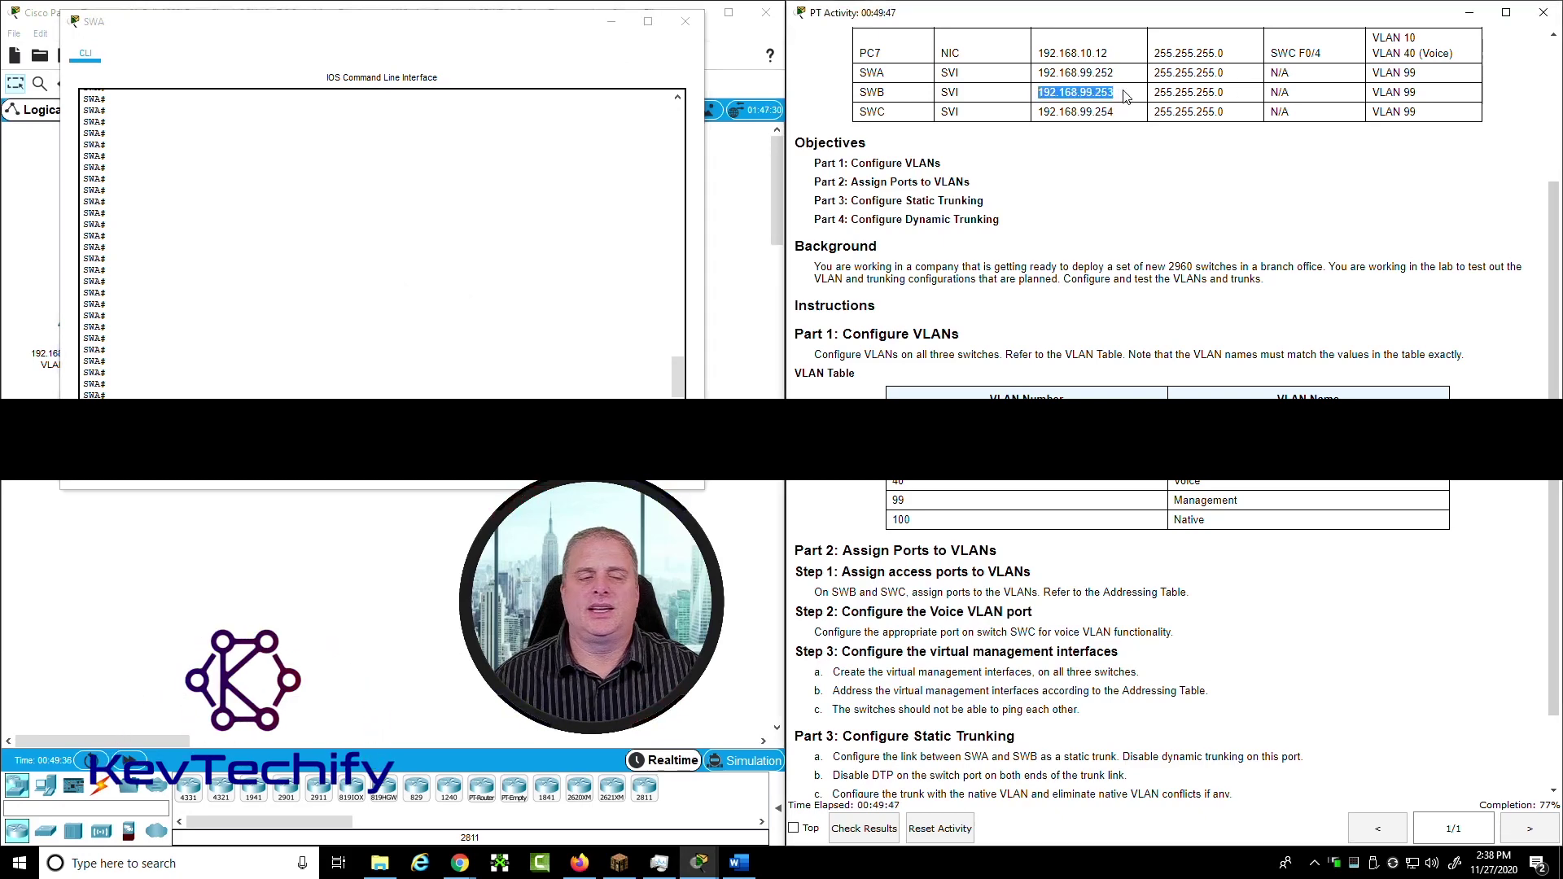
key("alt+Tab")
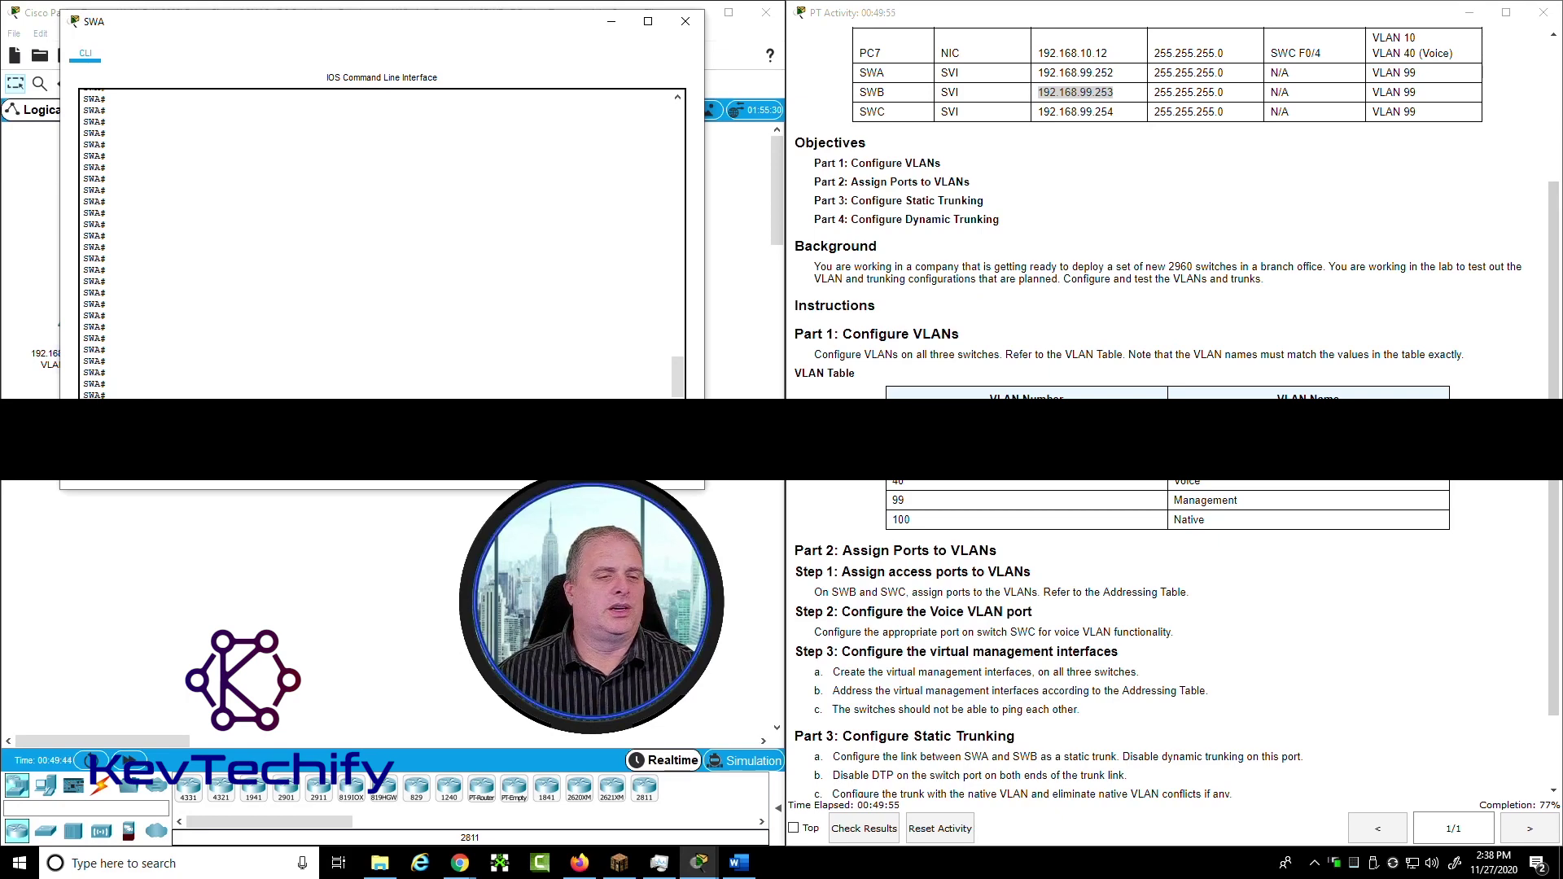
key("ctrl+v")
key("Return")
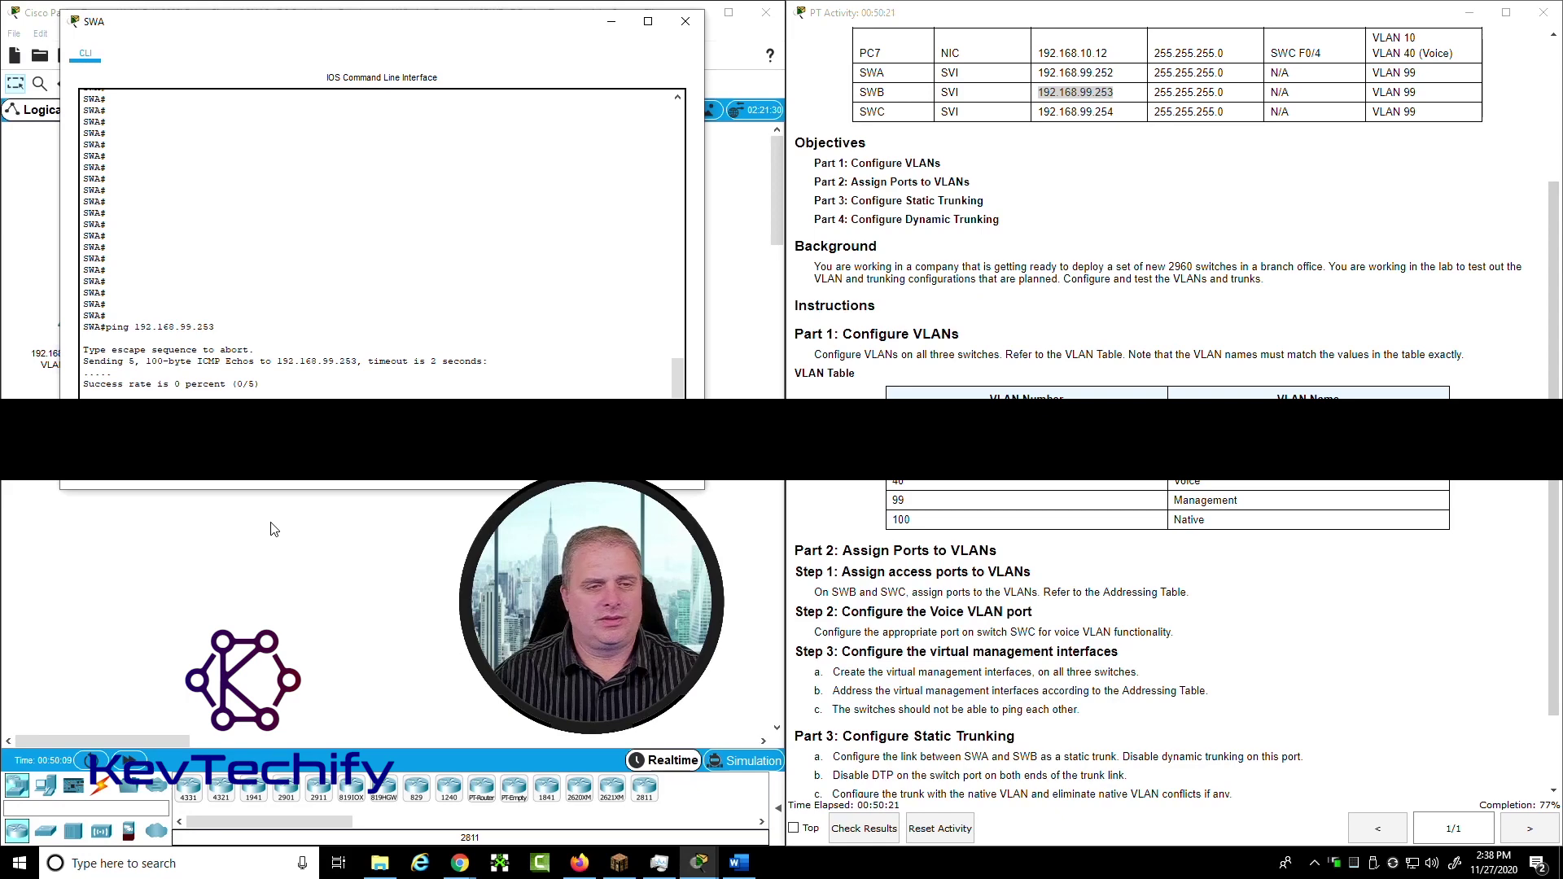
key("Return")
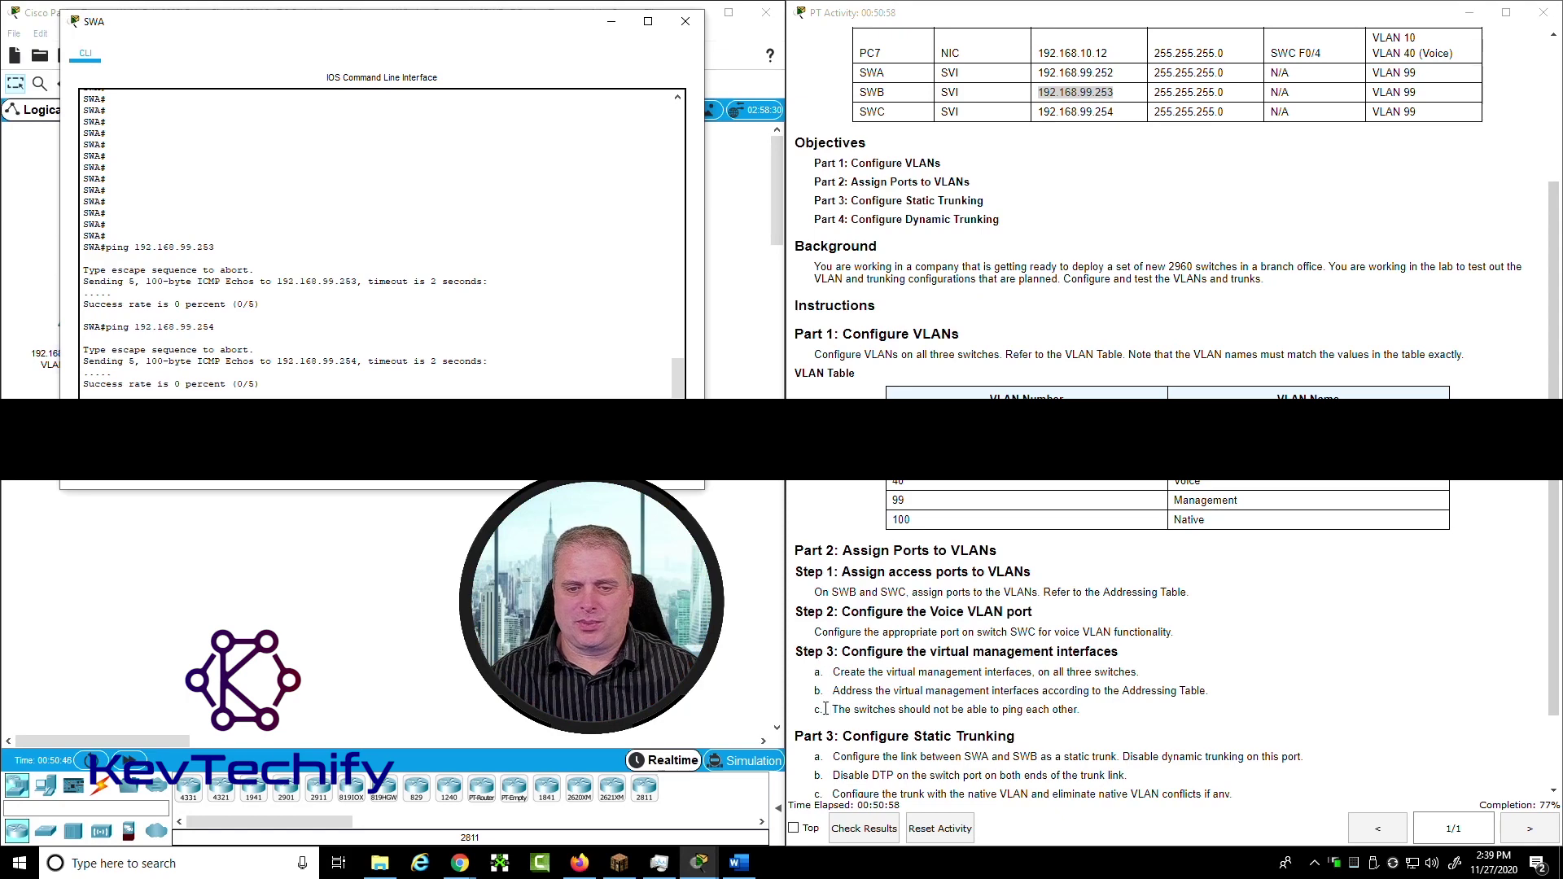
Read the Part 3 static trunking instructions and locate the G0/1 link between SWA and SWB in the topology
scroll(826, 709, "down", 1)
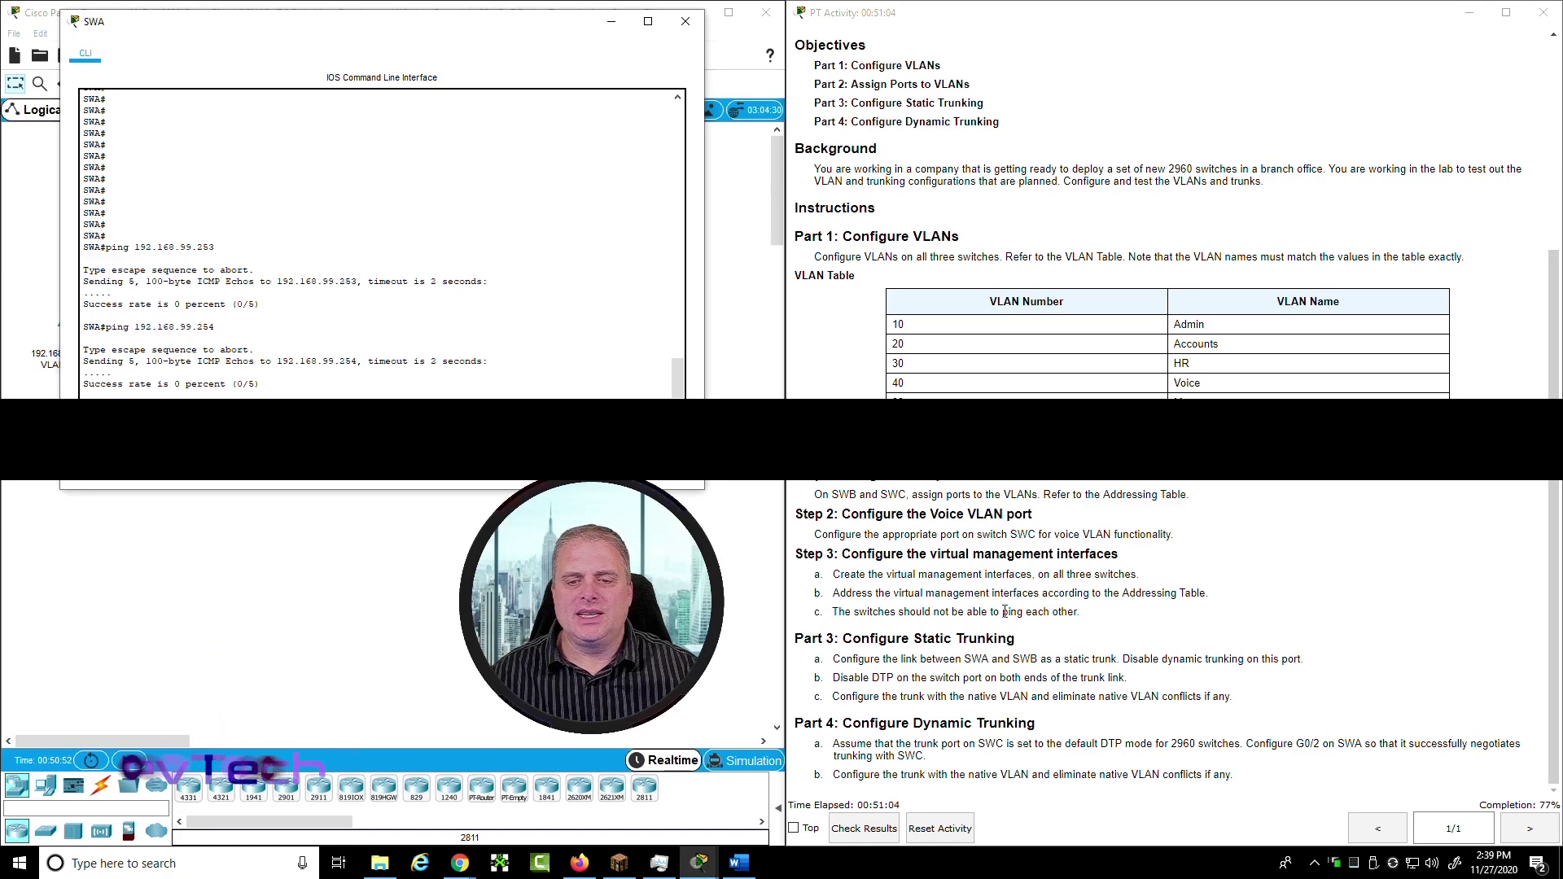
left_click(611, 23)
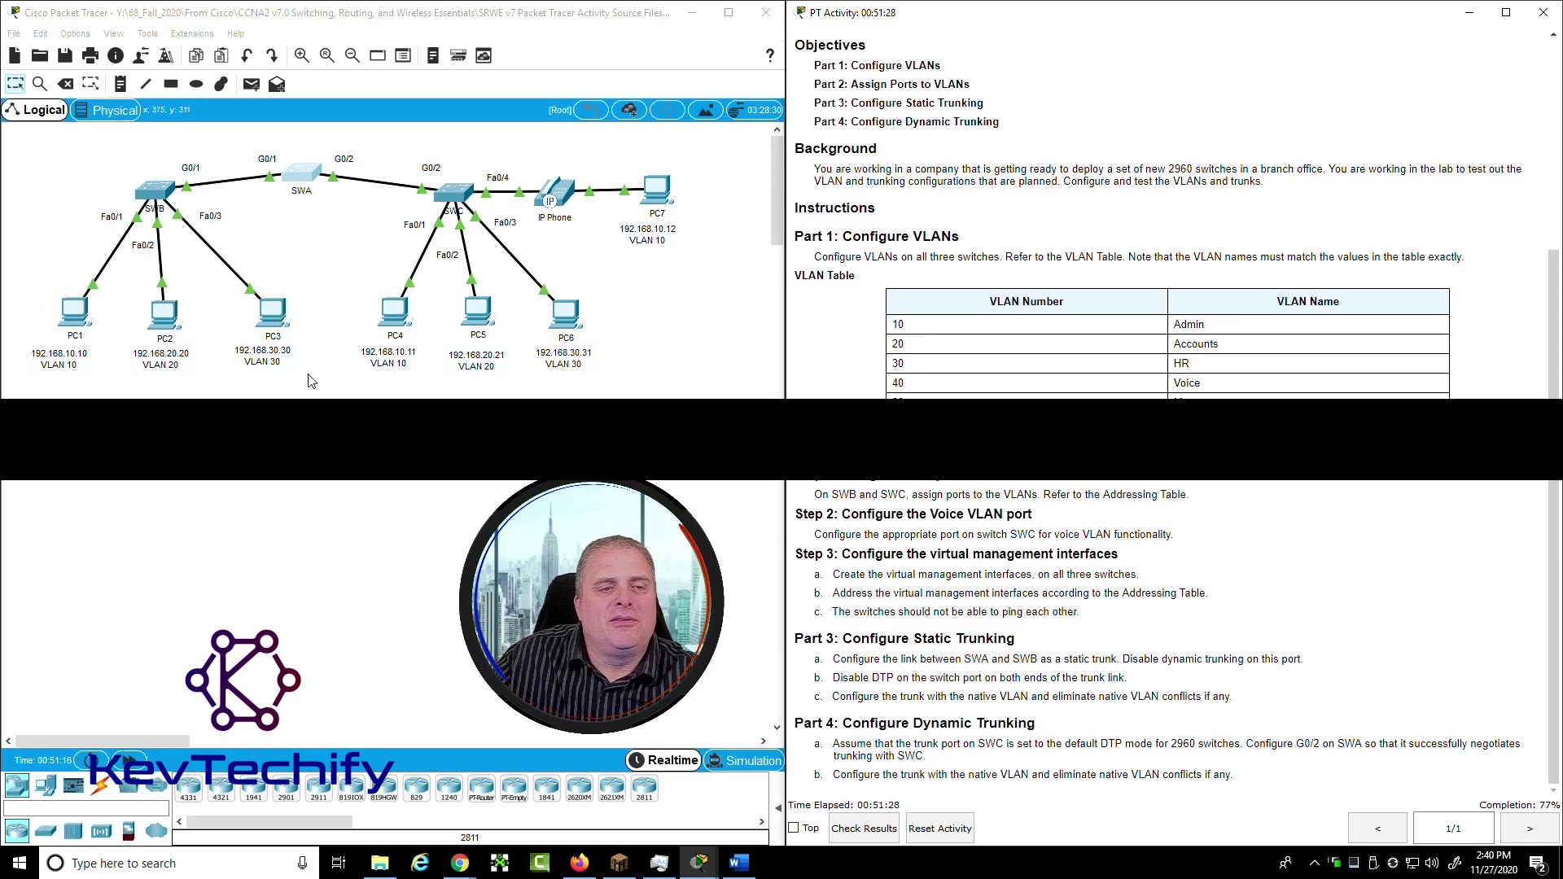
mouse_move(308, 374)
left_mouse_down()
mouse_move(31, 277)
mouse_move(289, 353)
mouse_move(151, 295)
mouse_move(41, 269)
mouse_move(304, 374)
left_mouse_up()
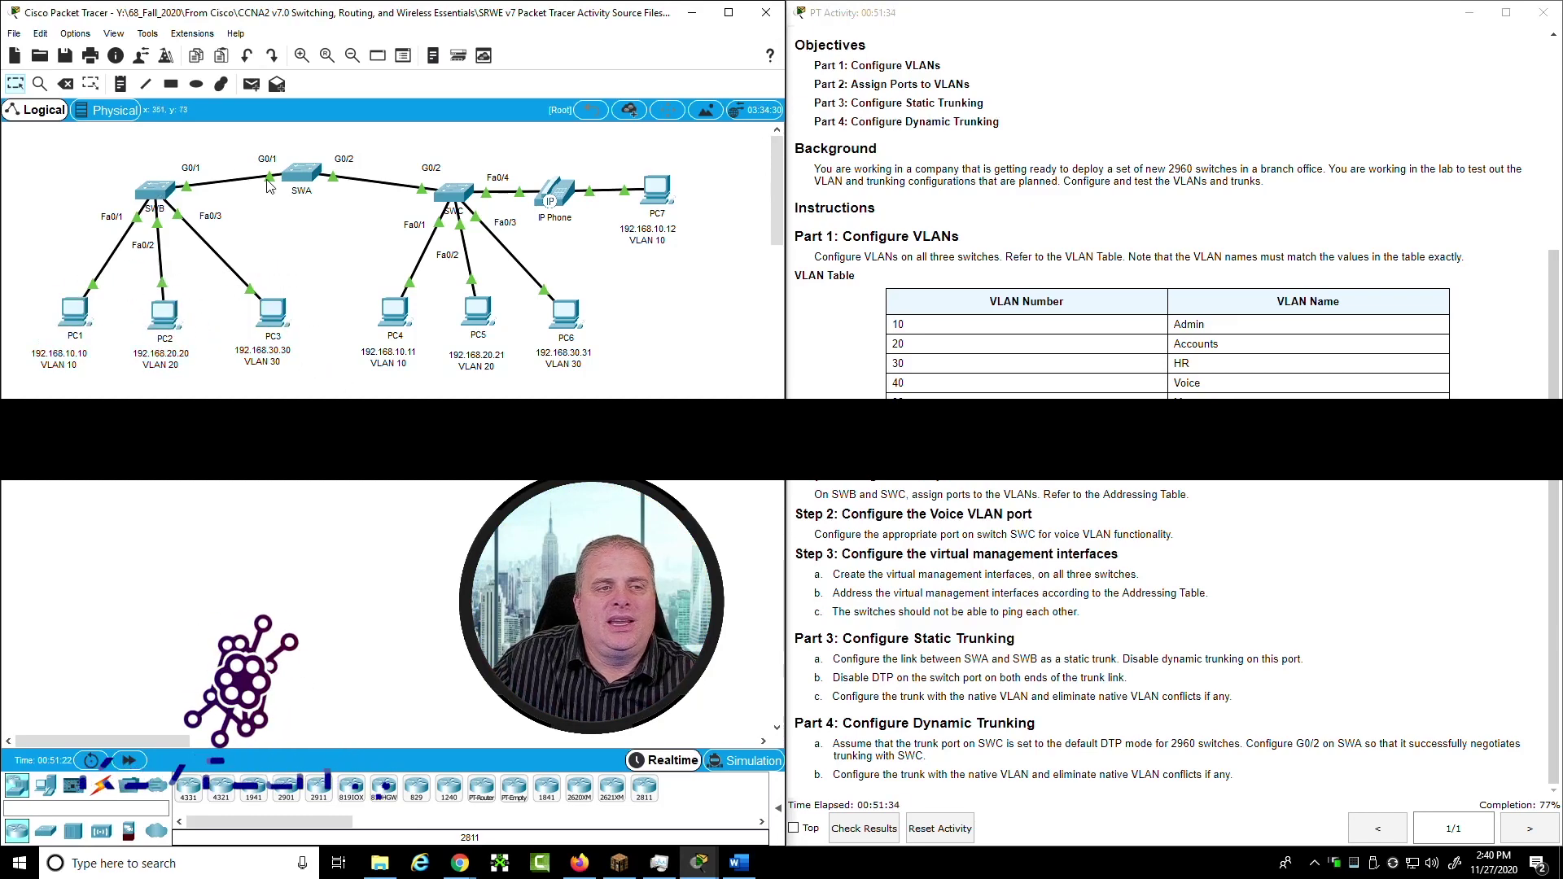
left_click_drag(174, 156, 289, 212)
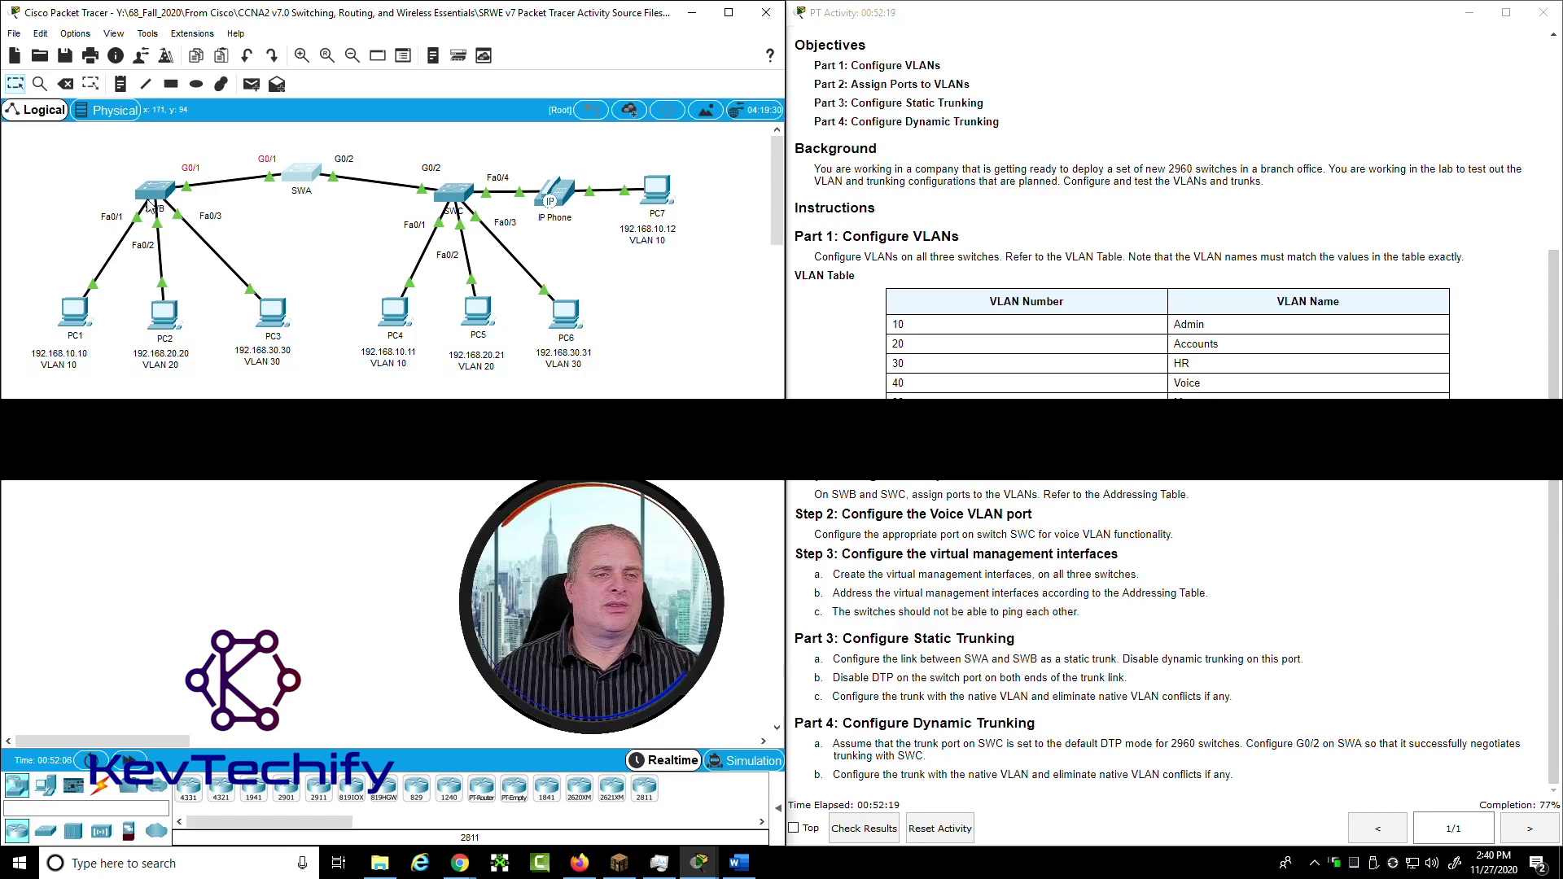
Reopen SWA's command line, arrange its window beside the instructions and enter global configuration mode
left_click(302, 180)
left_click_drag(694, 192, 200, 39)
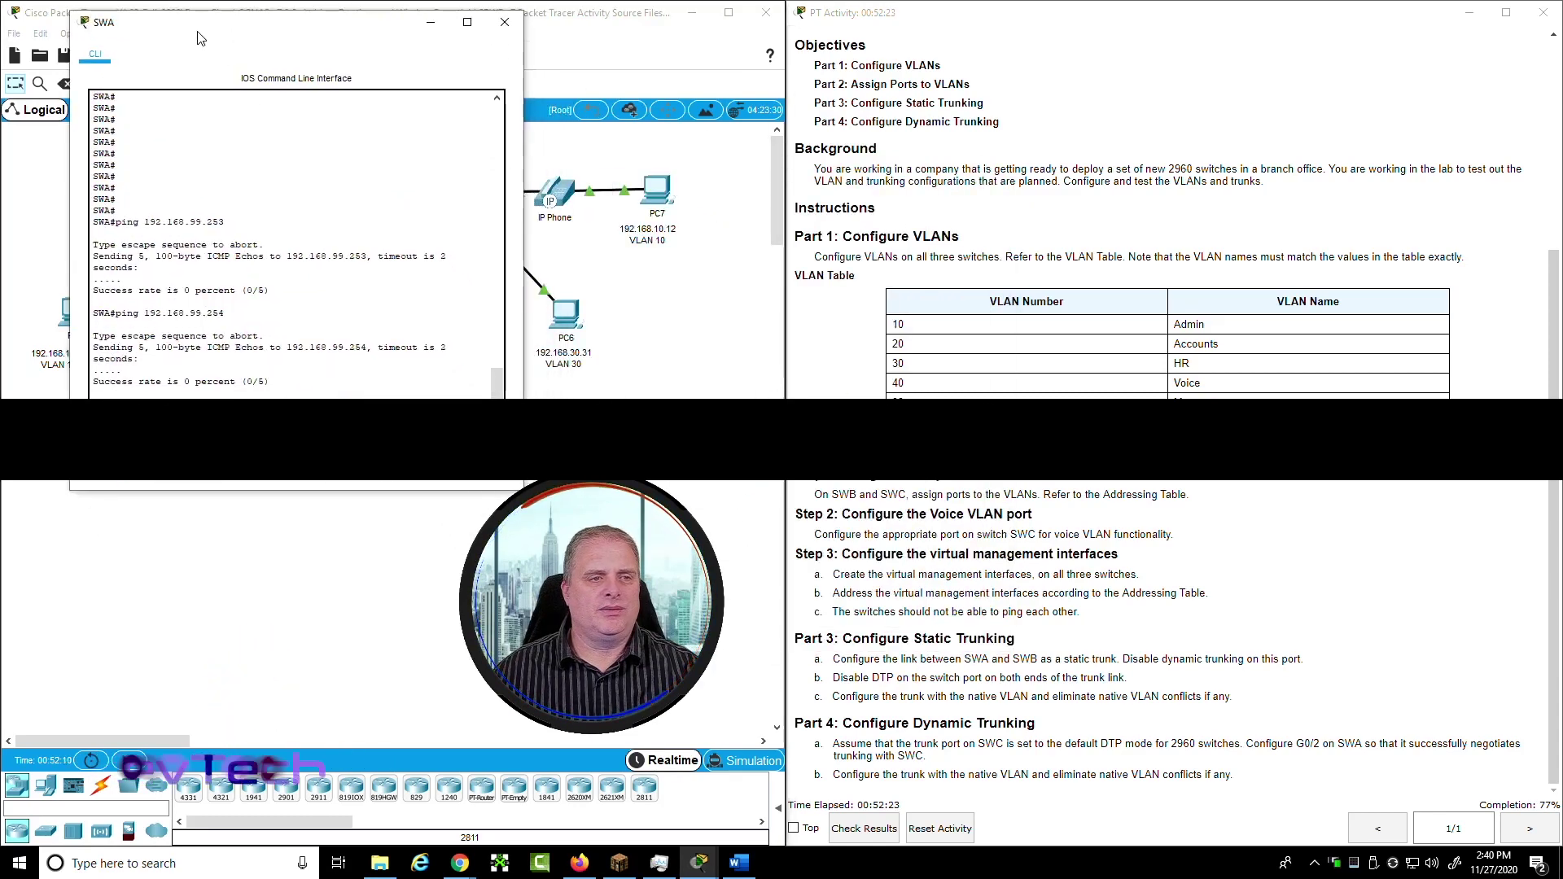
left_click_drag(524, 305, 734, 305)
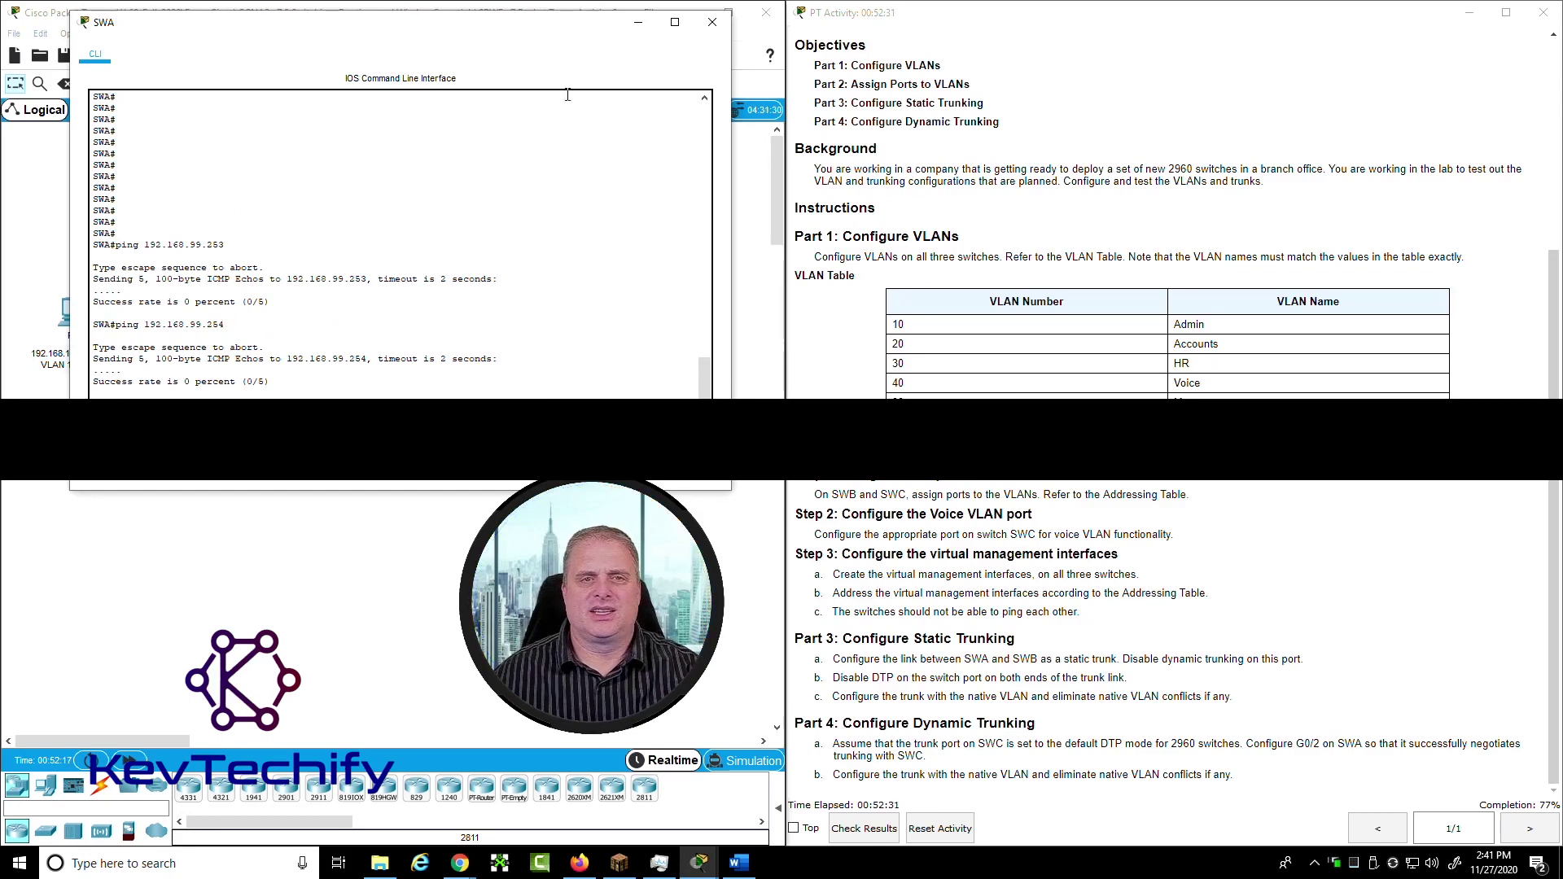
left_click_drag(465, 27, 1183, 84)
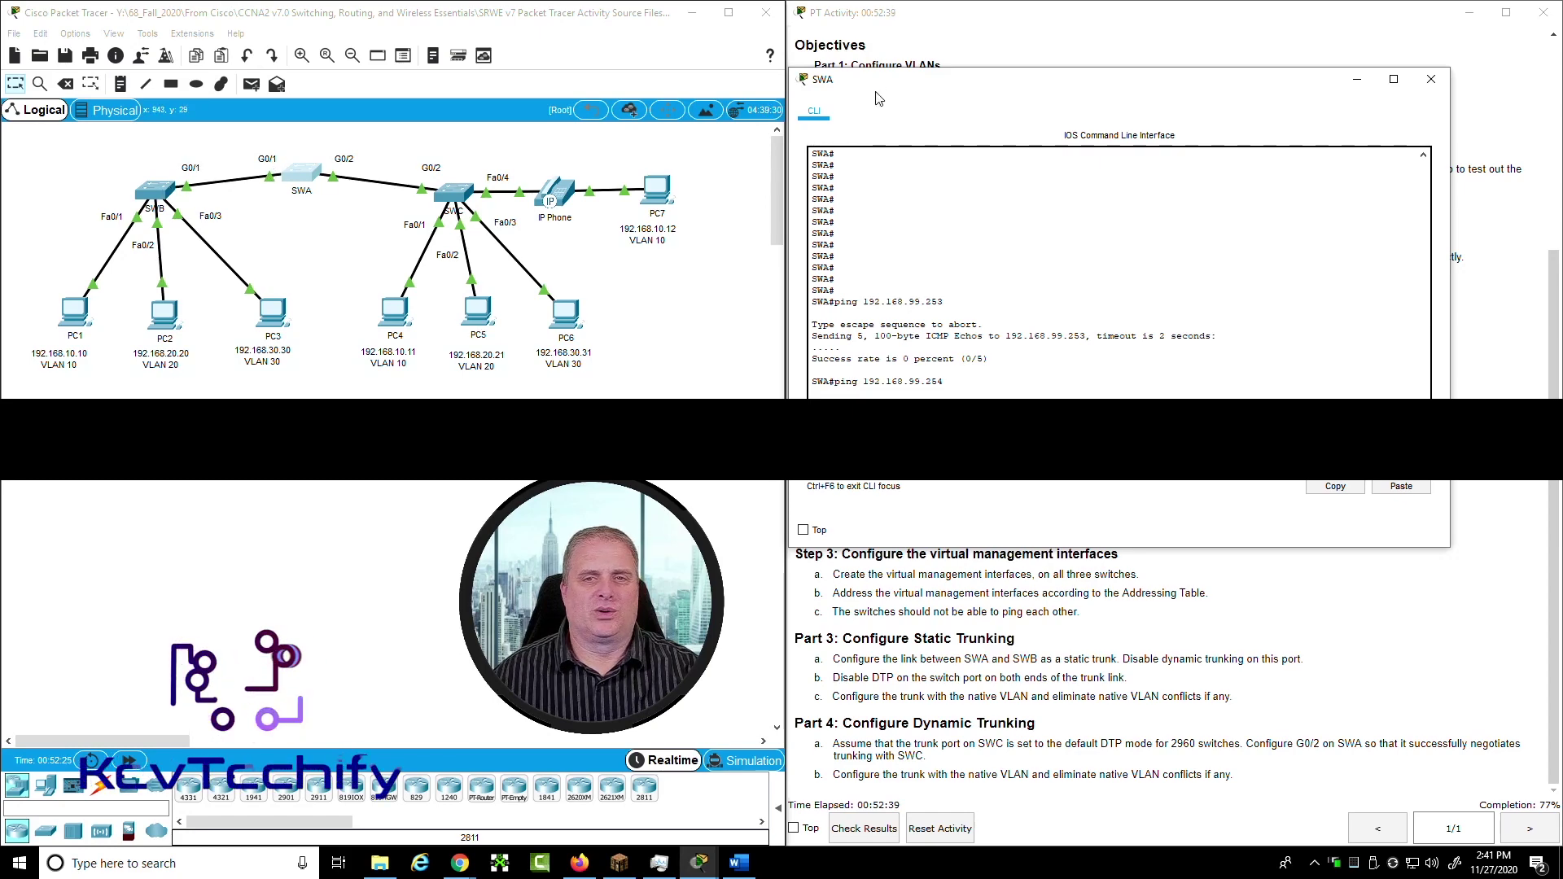
left_click_drag(890, 85, 203, 33)
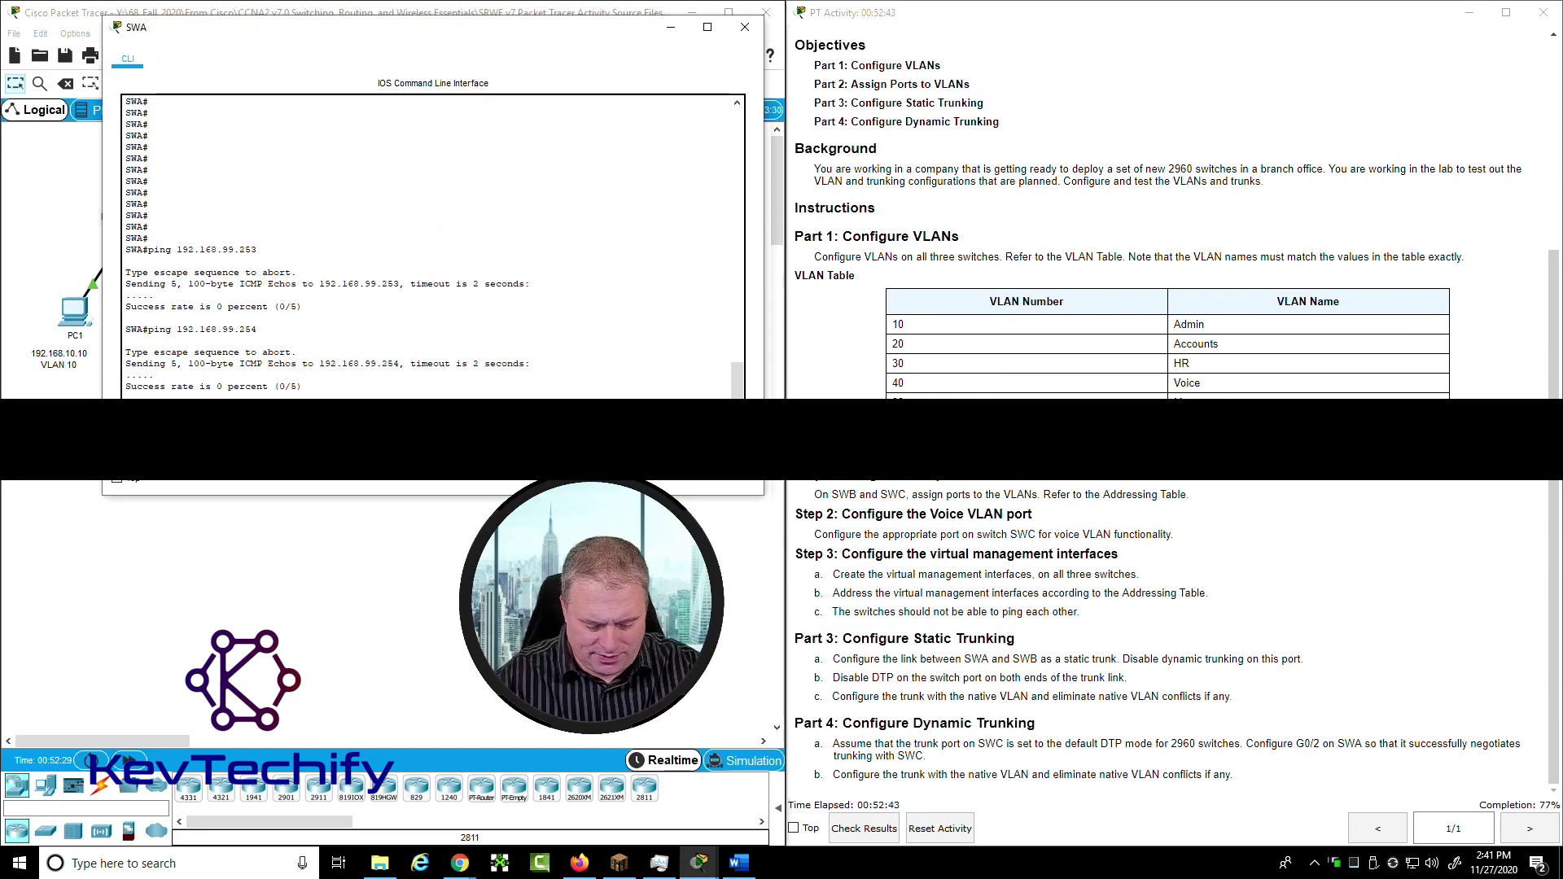
key("Return")
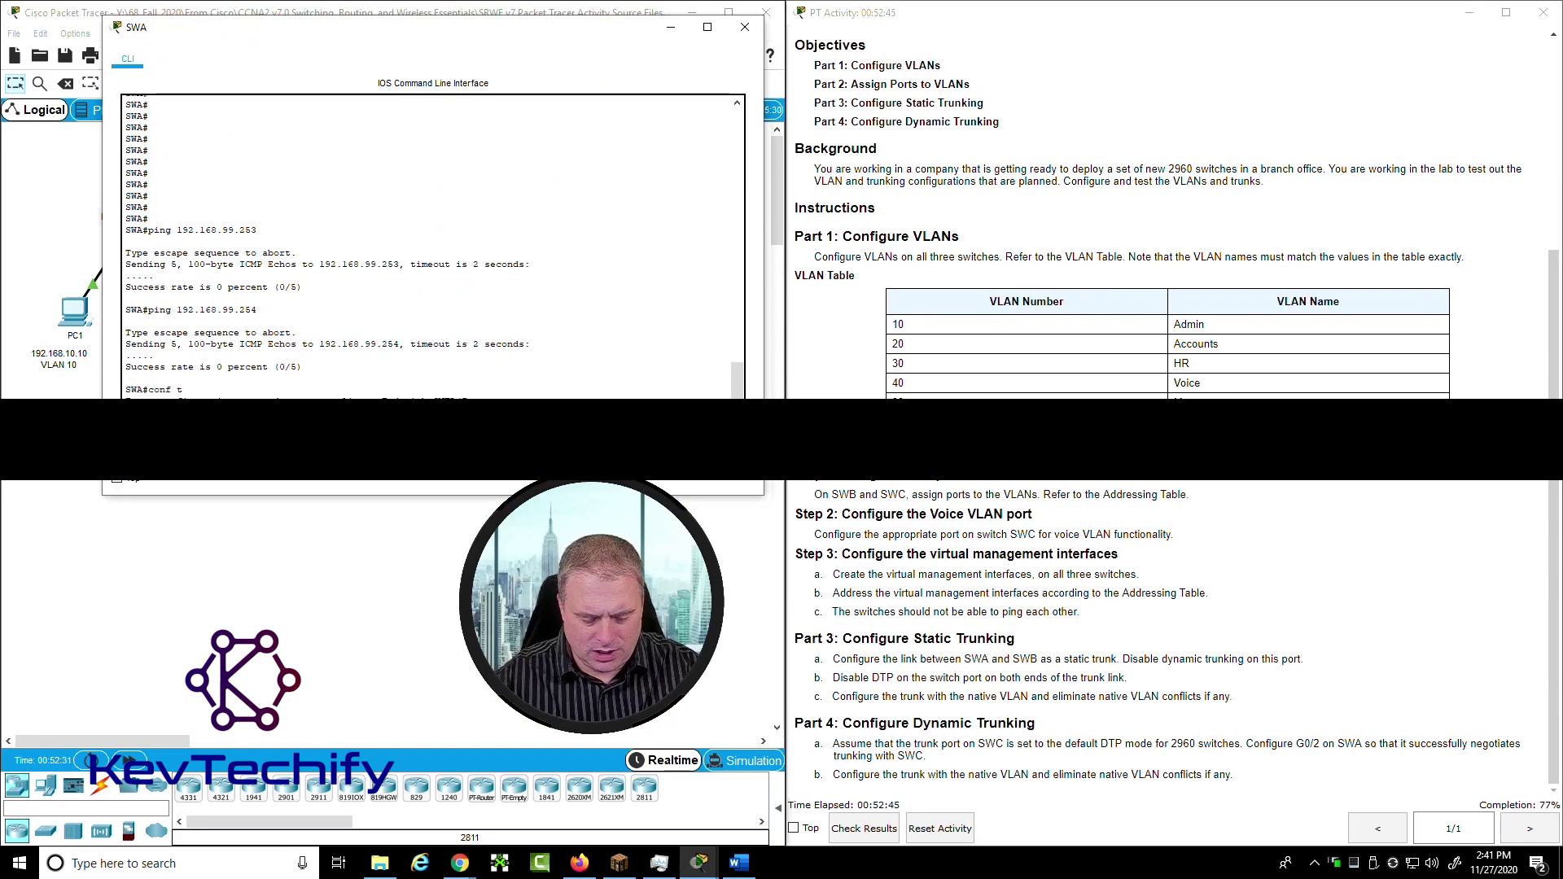
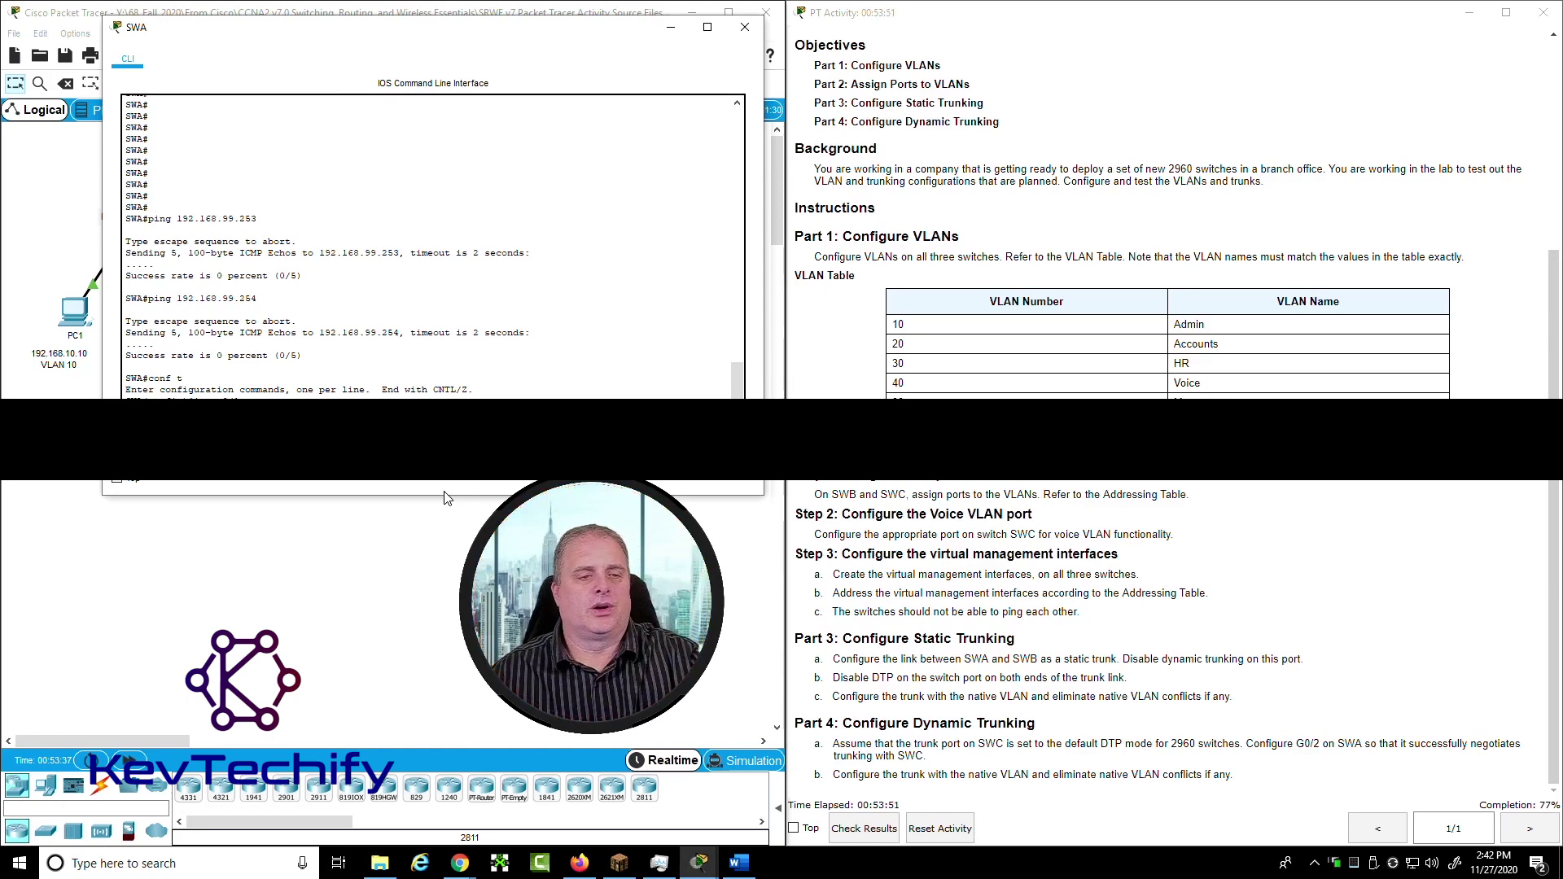
Set SWA's G0/1 interface to static trunk mode with switchport mode trunk
key("Return")
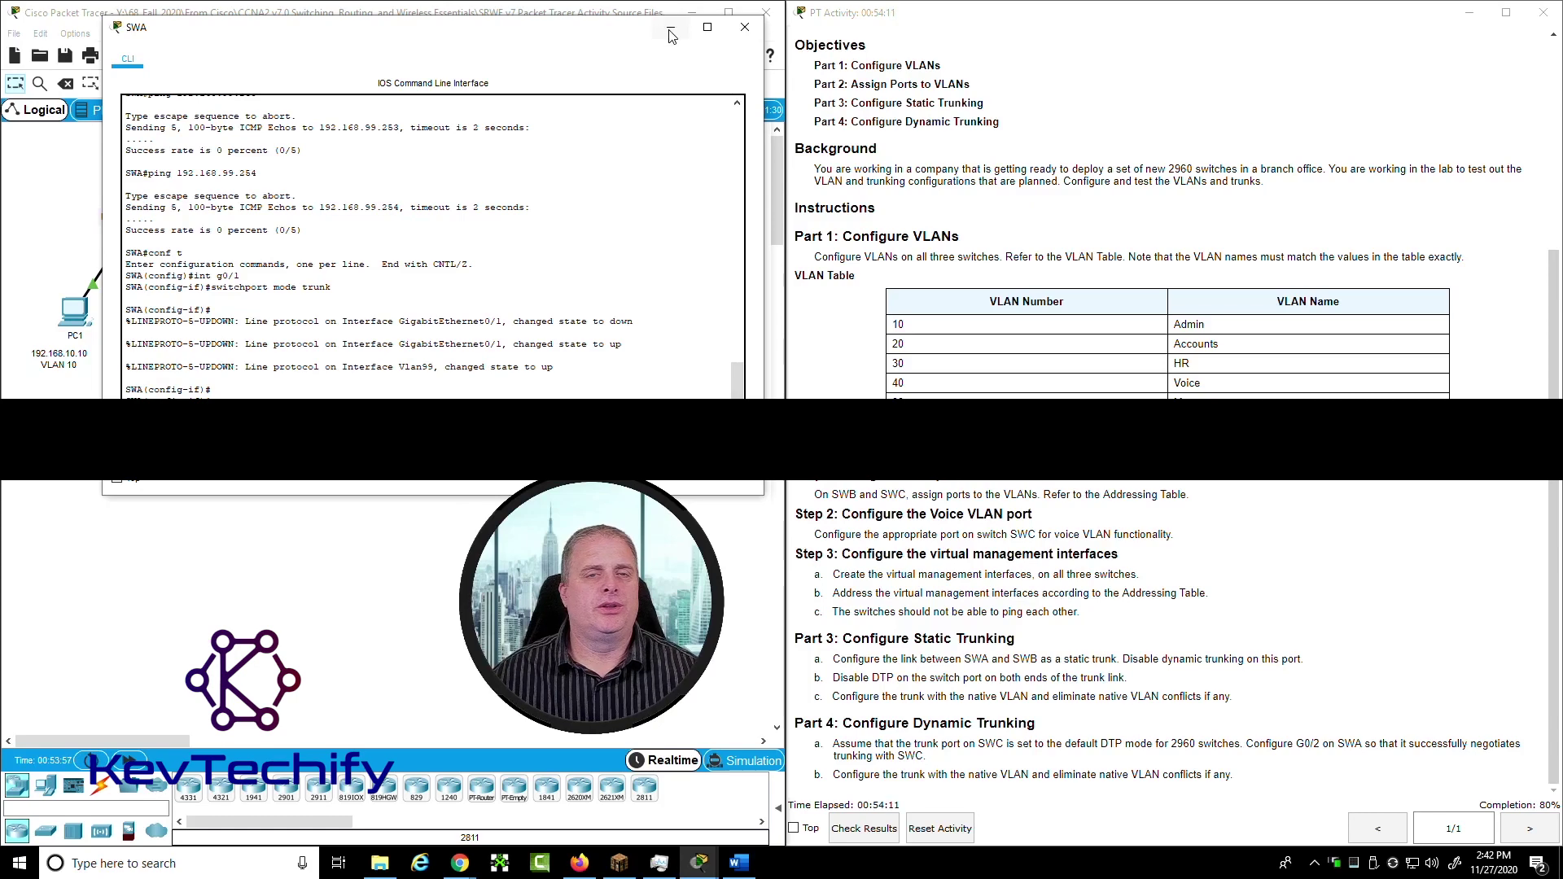
left_click(670, 27)
Open SWB's command line, enter global configuration mode and select interface g0/1
left_click(167, 213)
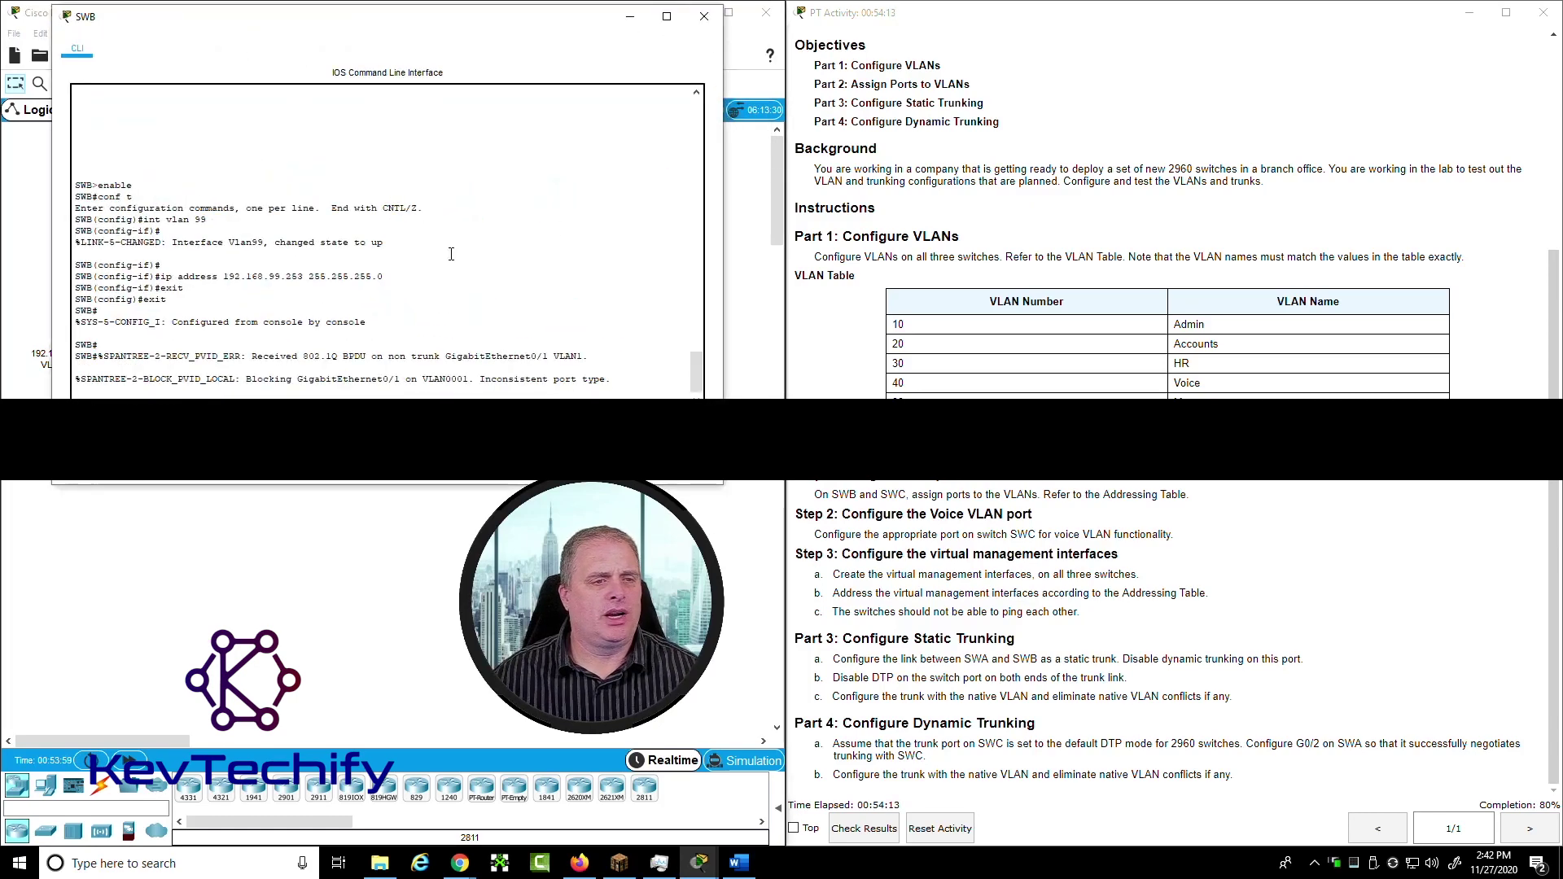
key("Return")
key("Return")
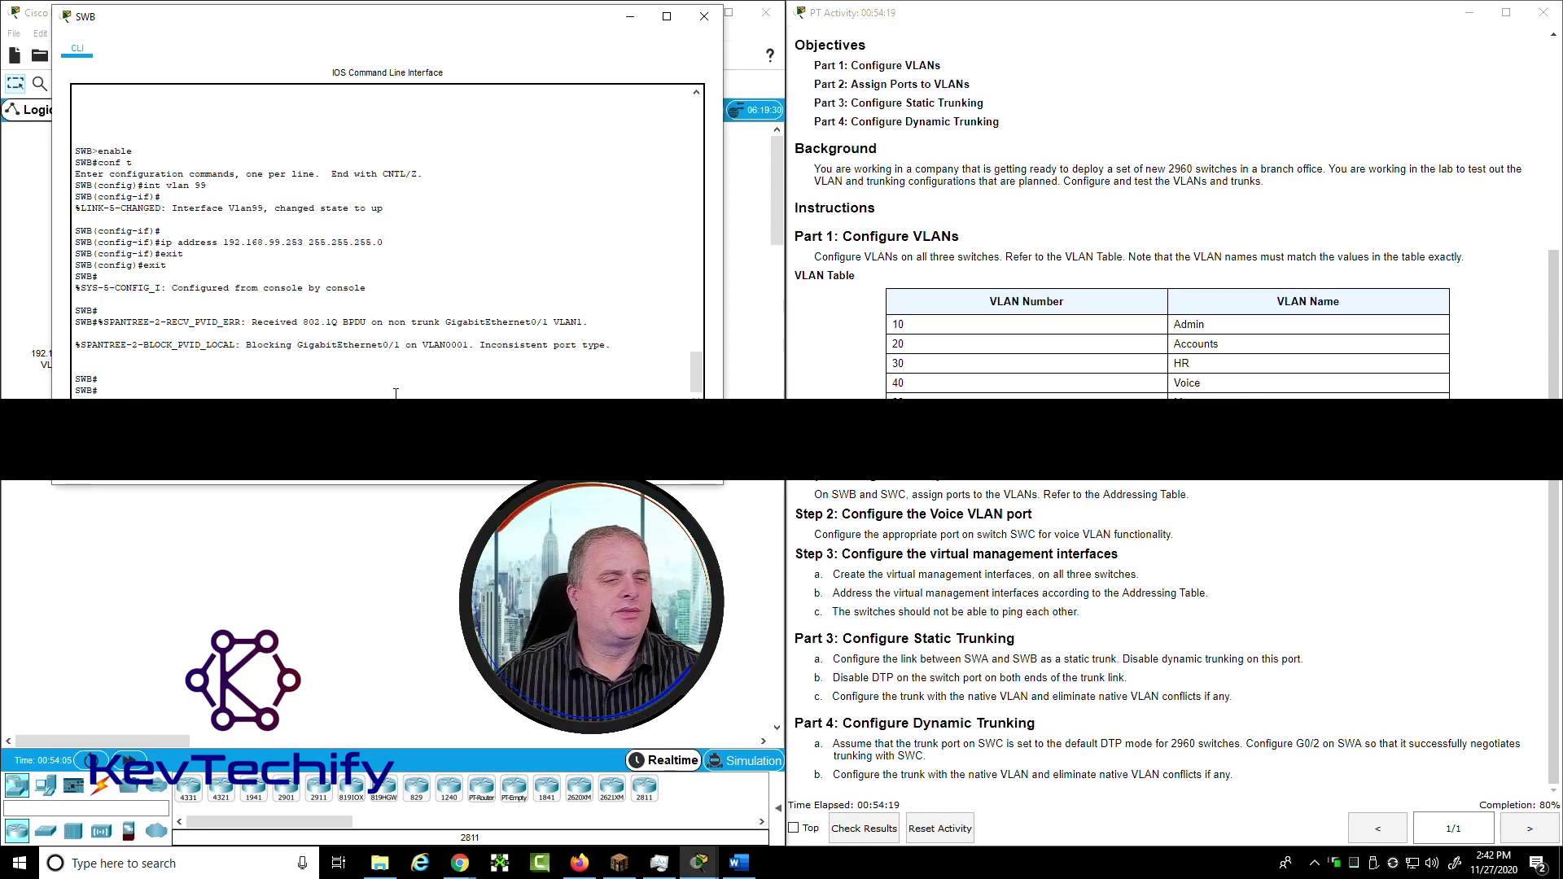
type("conf t")
key("Return")
type("int g")
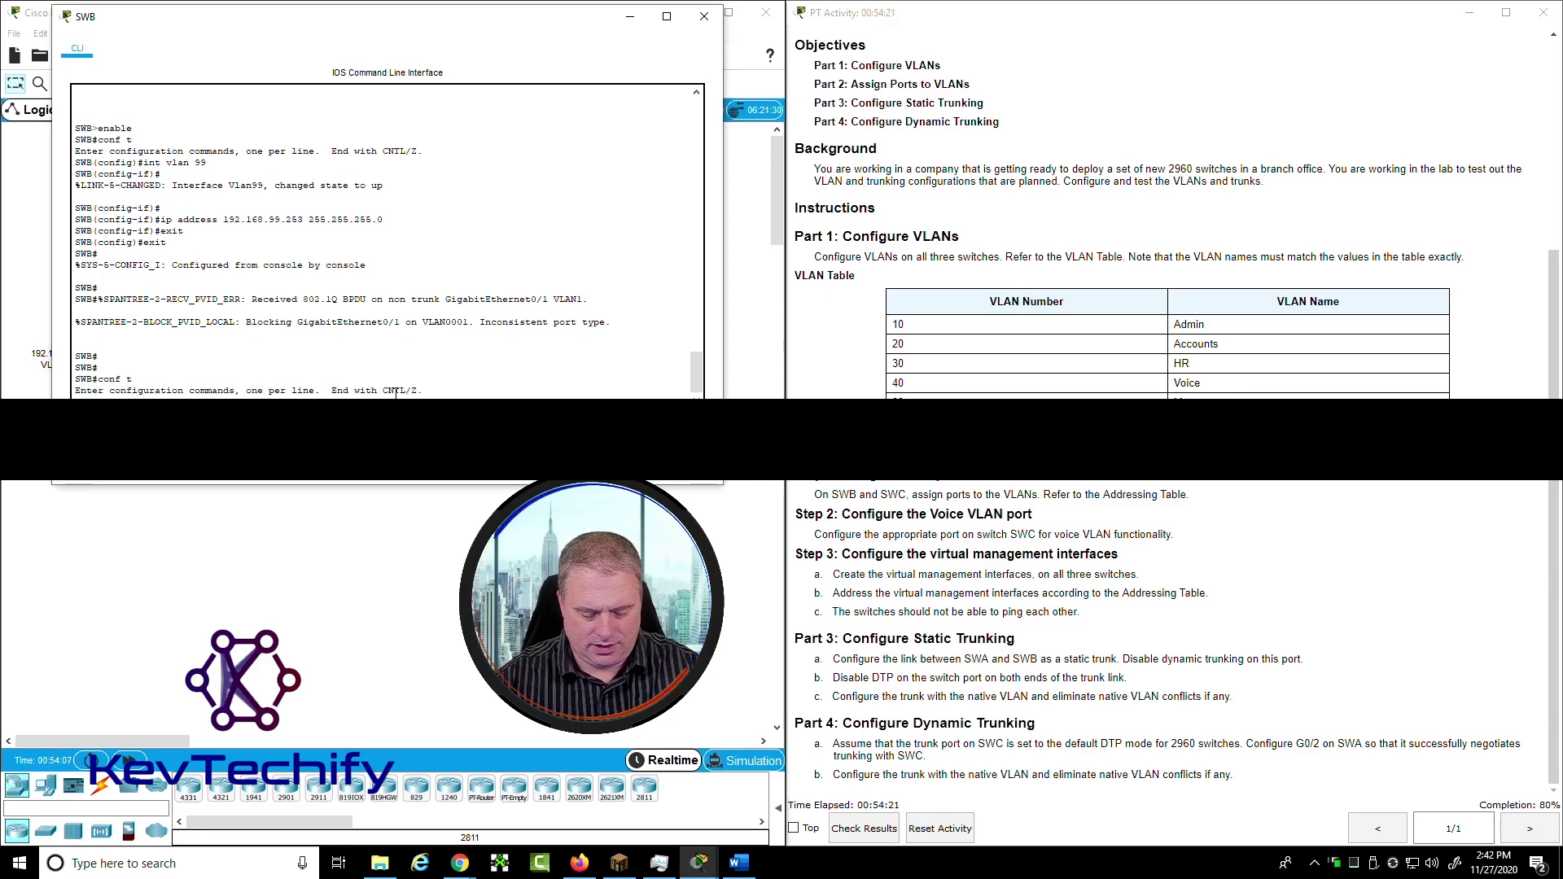
type("0/1")
key("Return")
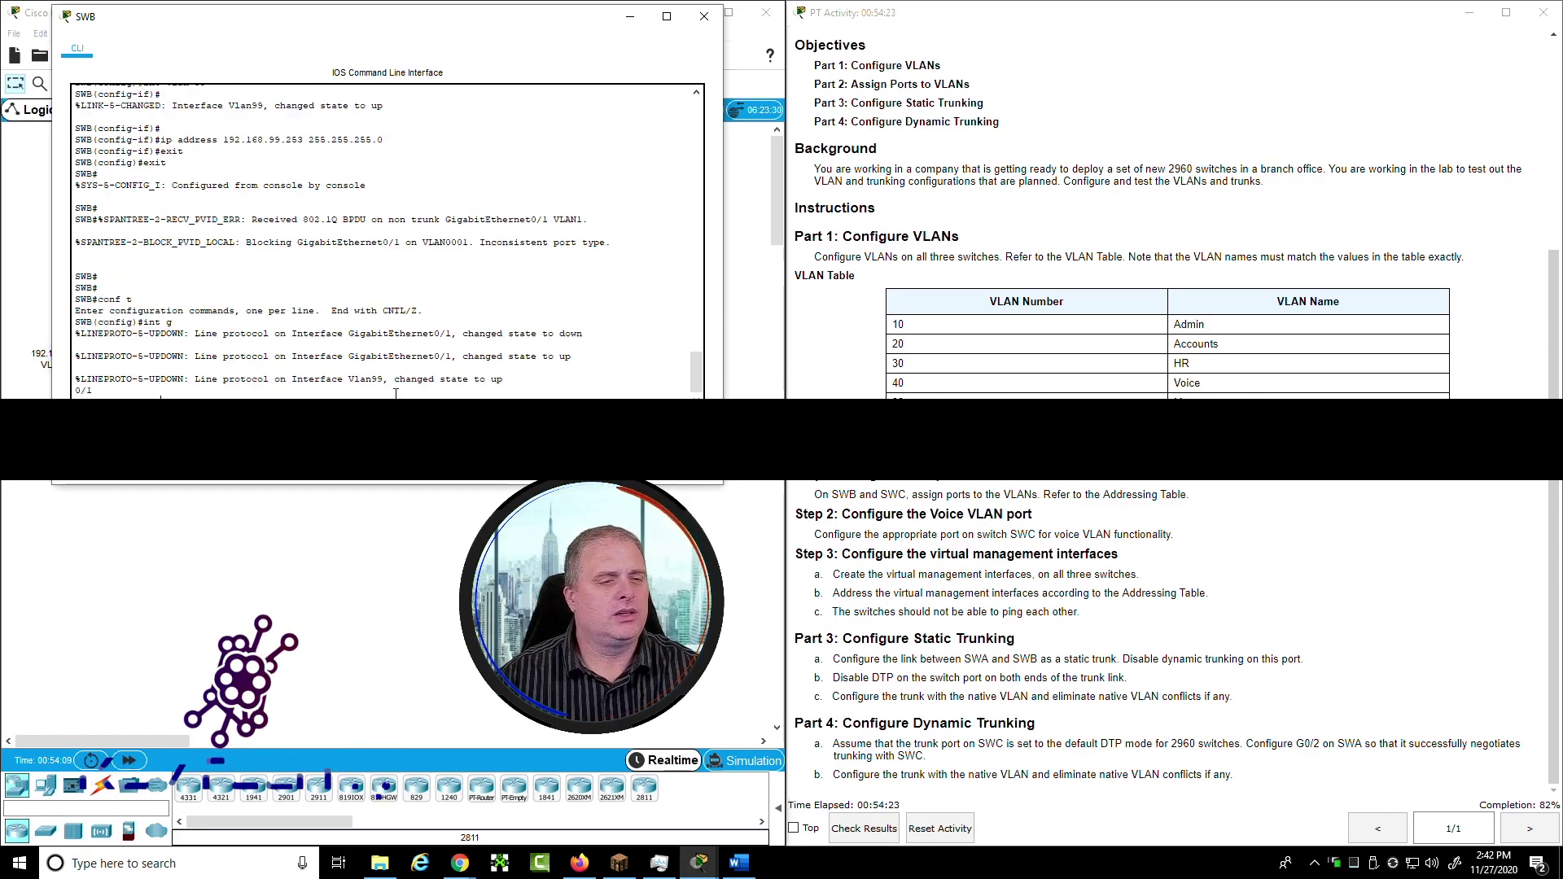
key("Return")
key("Return")
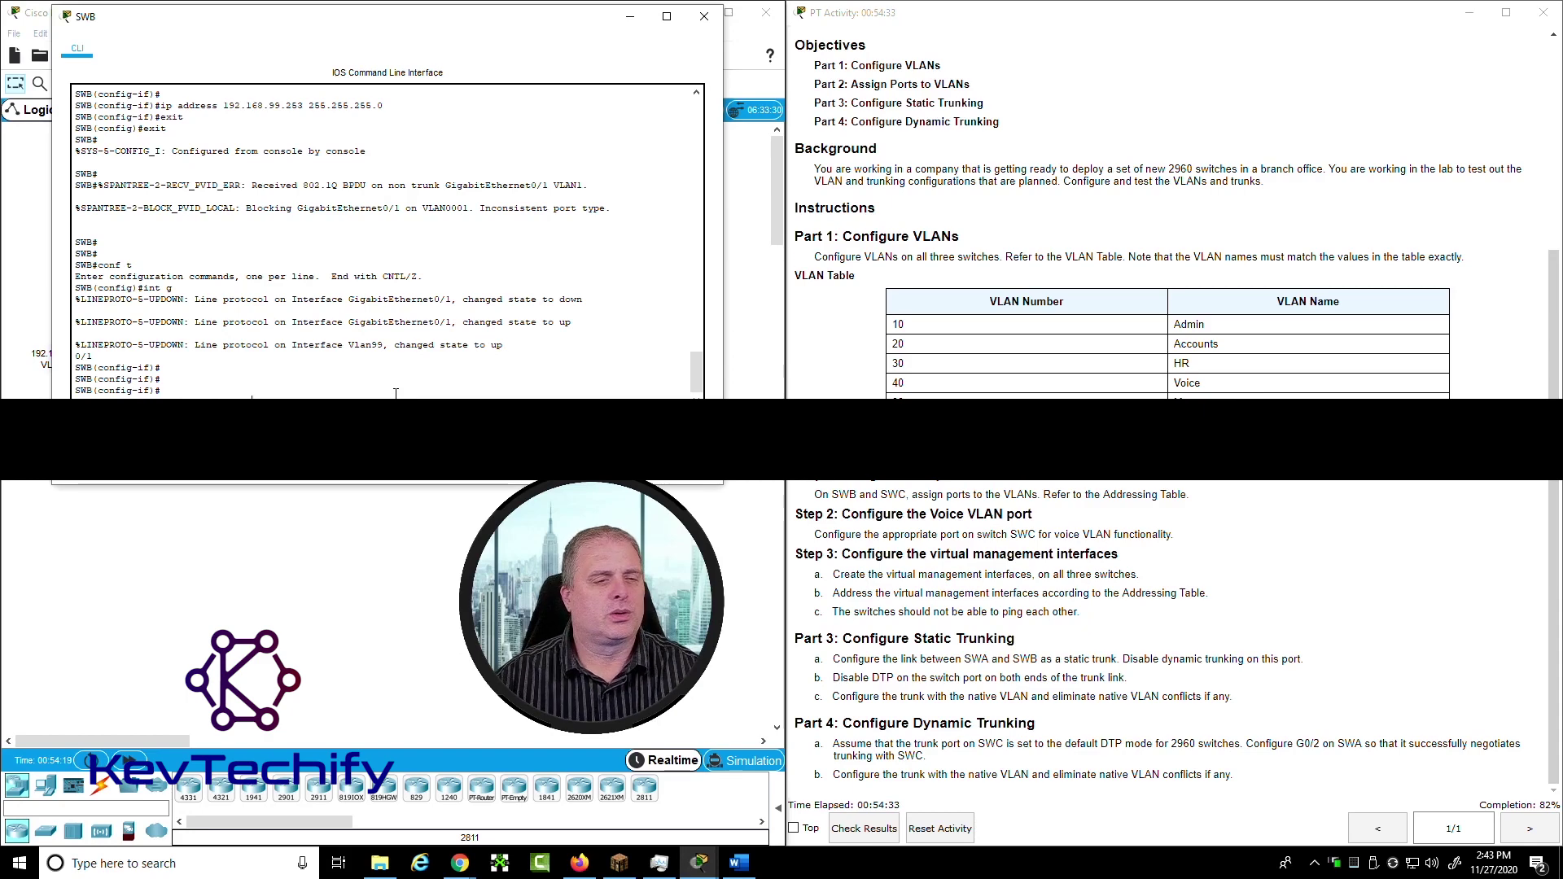
List and compare SWB's switchport mode options, and set its G0/1 interface to trunk mode
type("switchport mode ?")
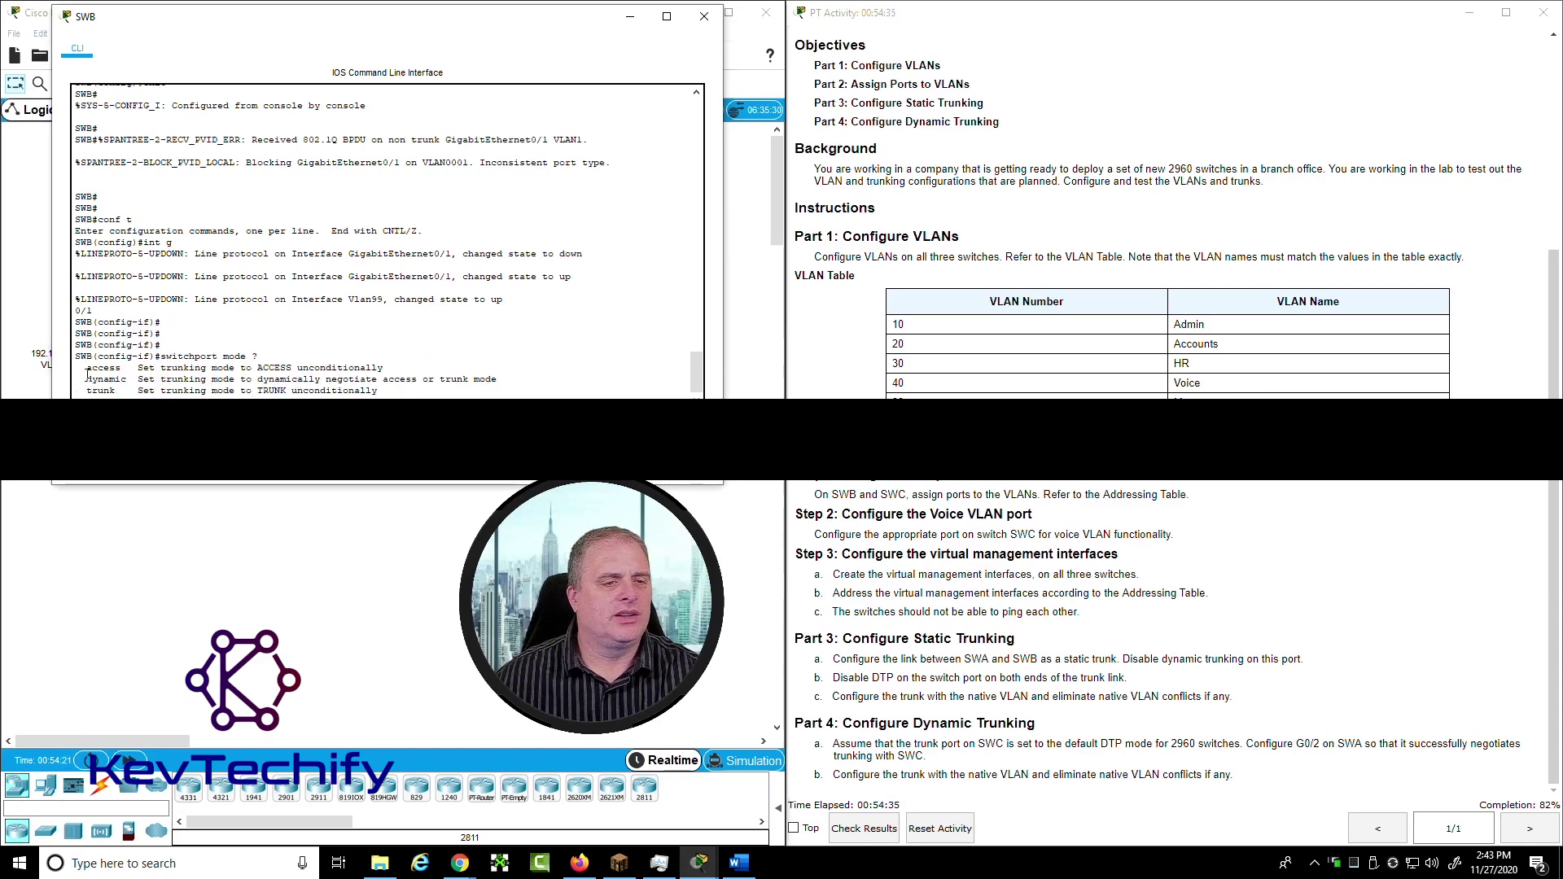
left_click_drag(87, 368, 374, 365)
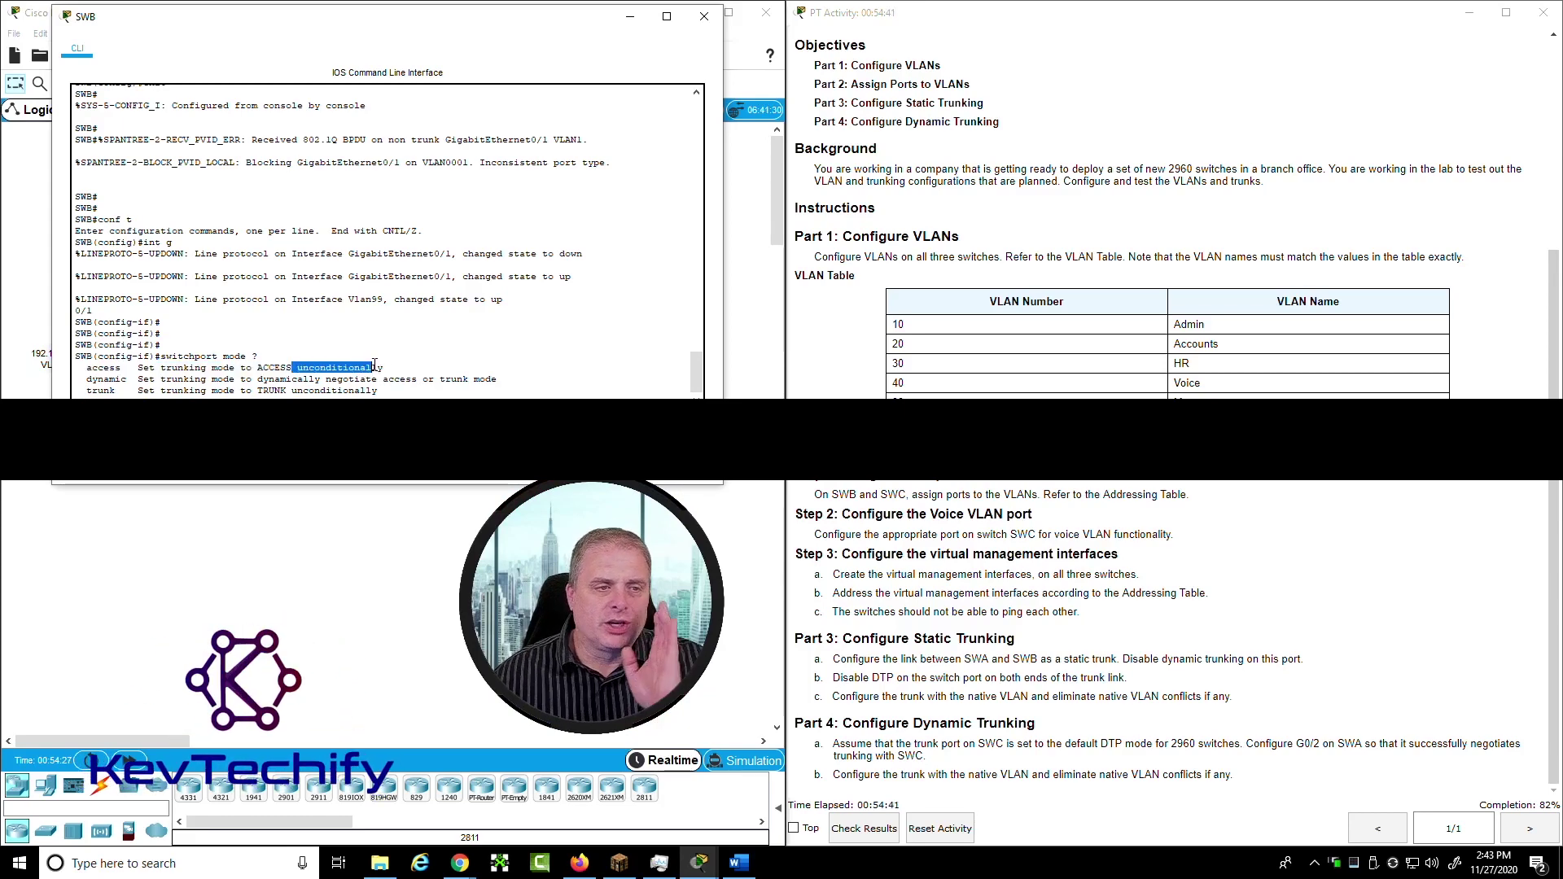
left_click_drag(87, 391, 344, 390)
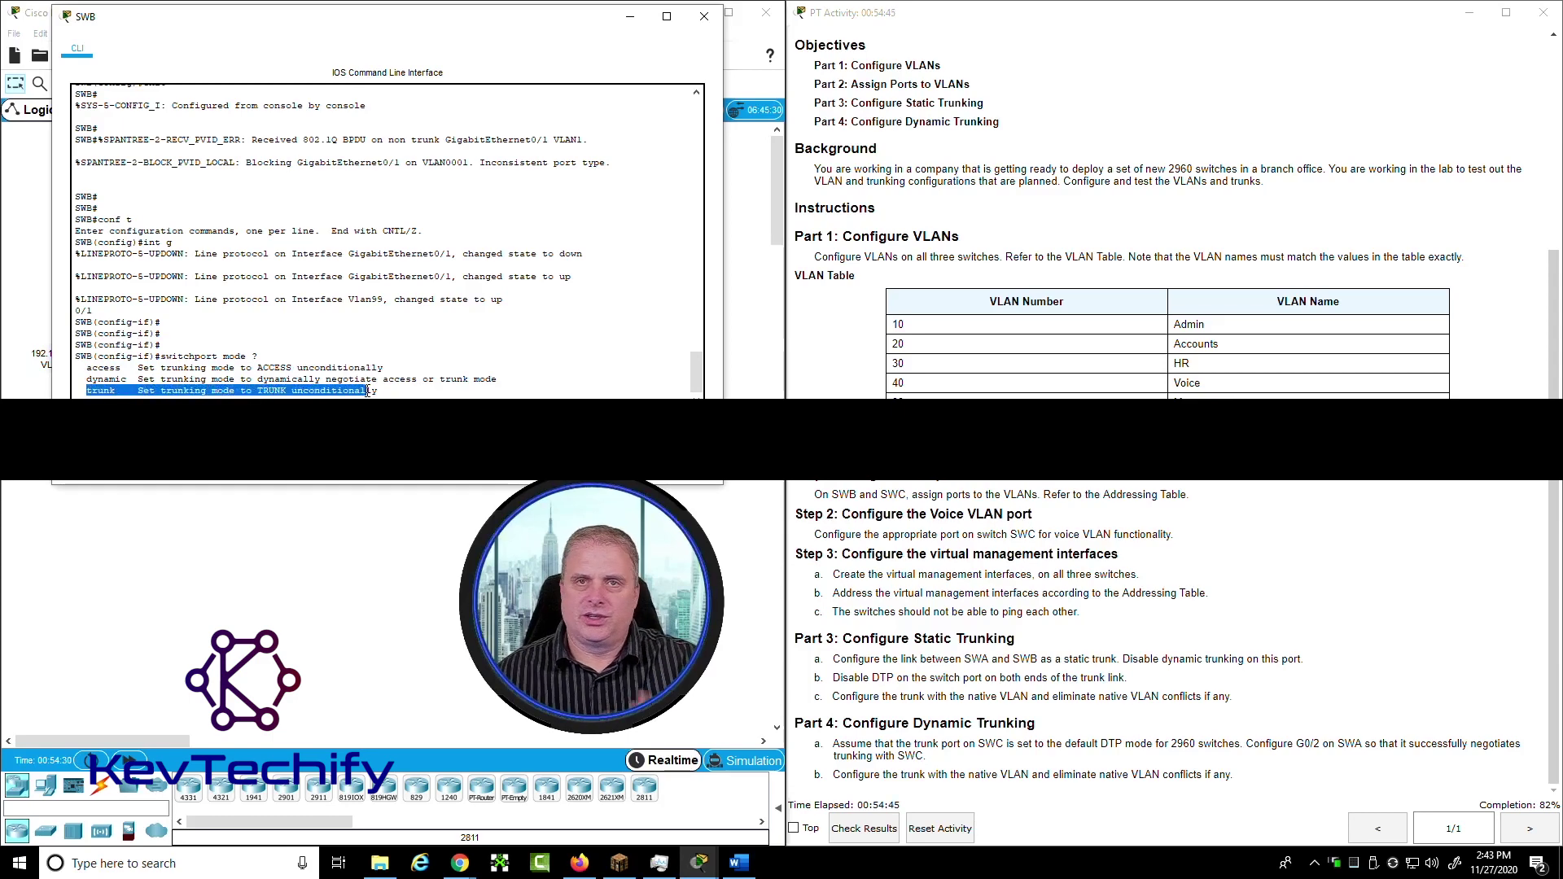
left_click(98, 389)
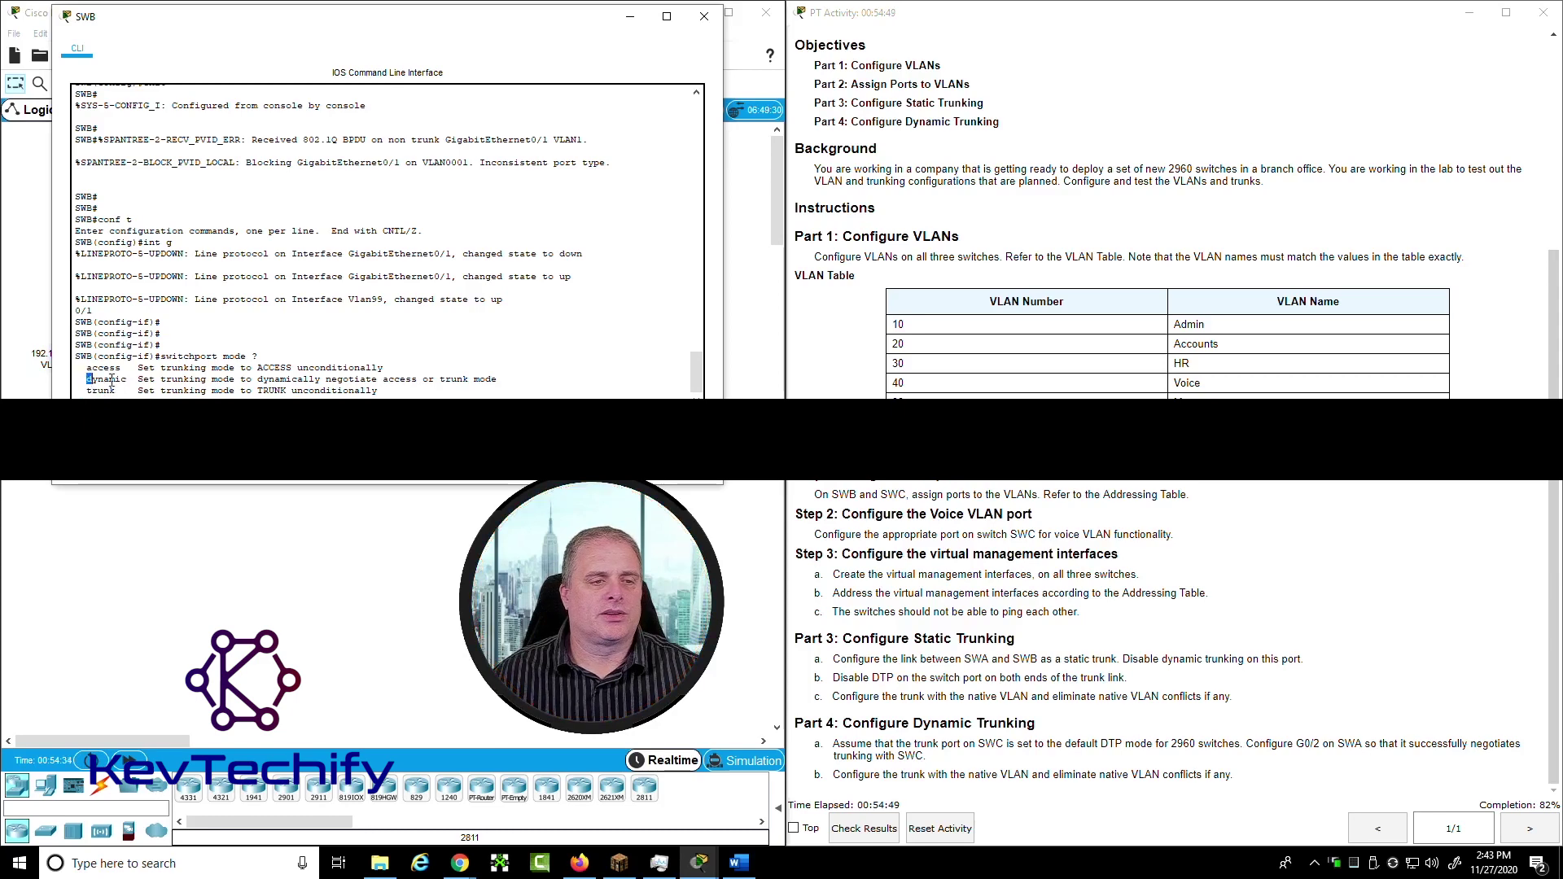
left_click_drag(112, 380, 498, 381)
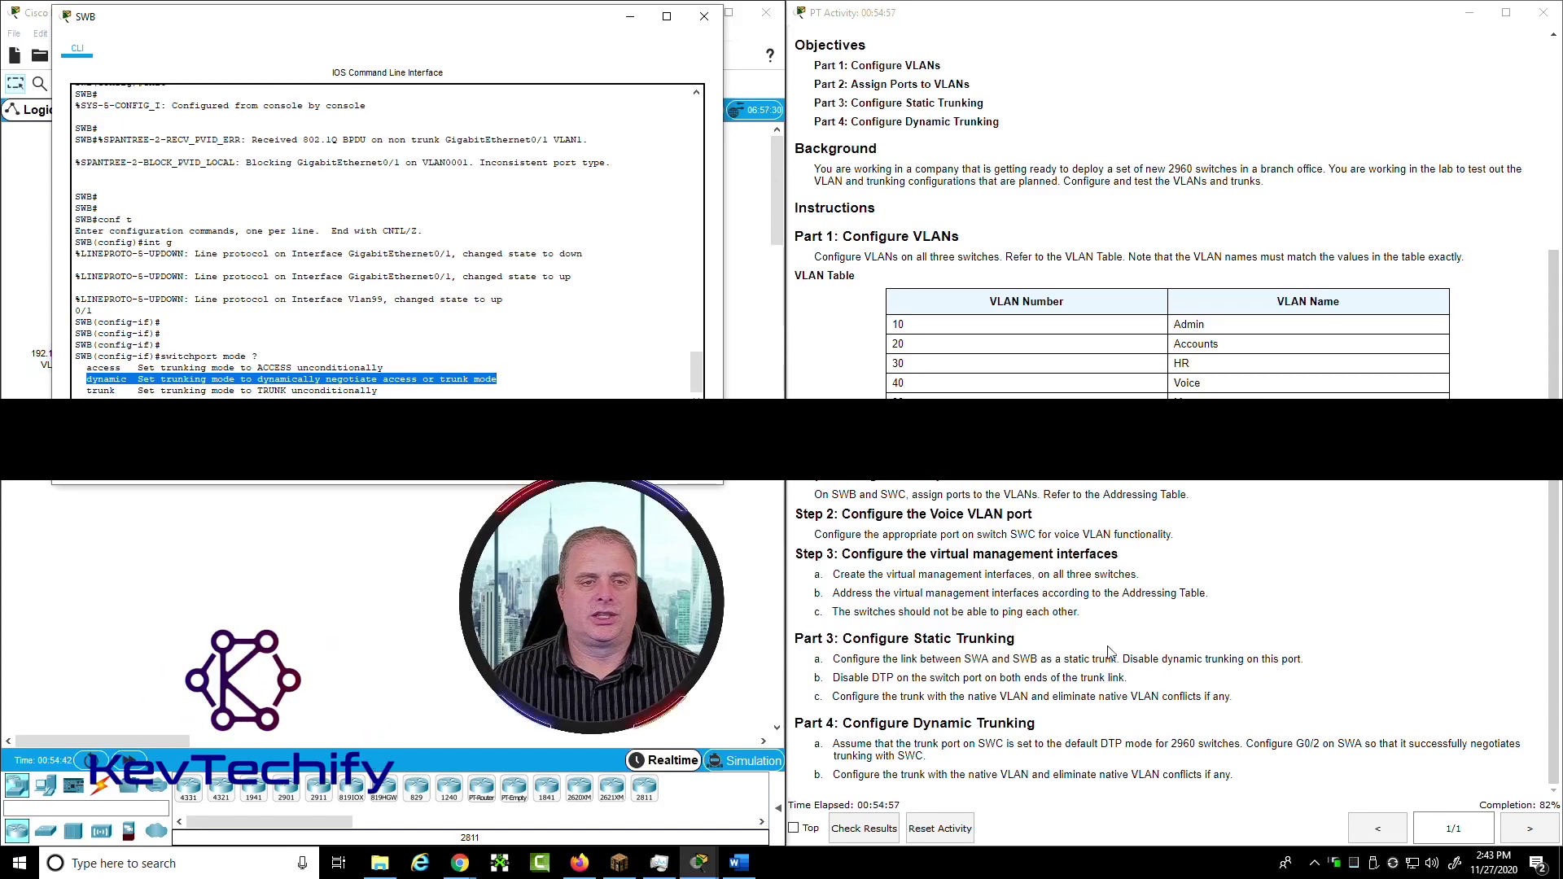
left_click(372, 347)
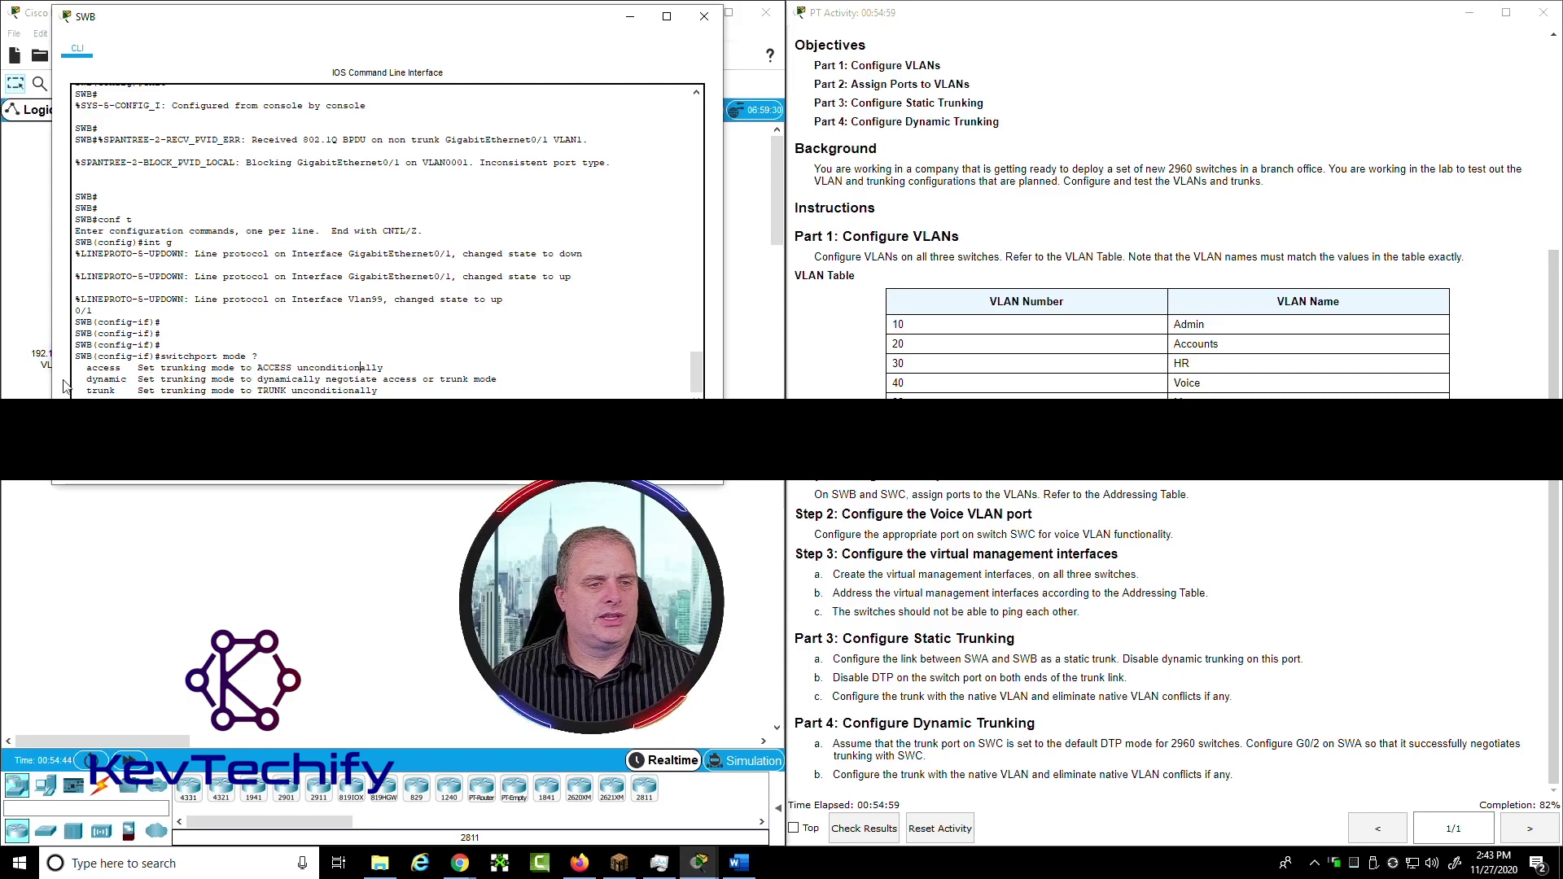
left_click_drag(87, 391, 393, 391)
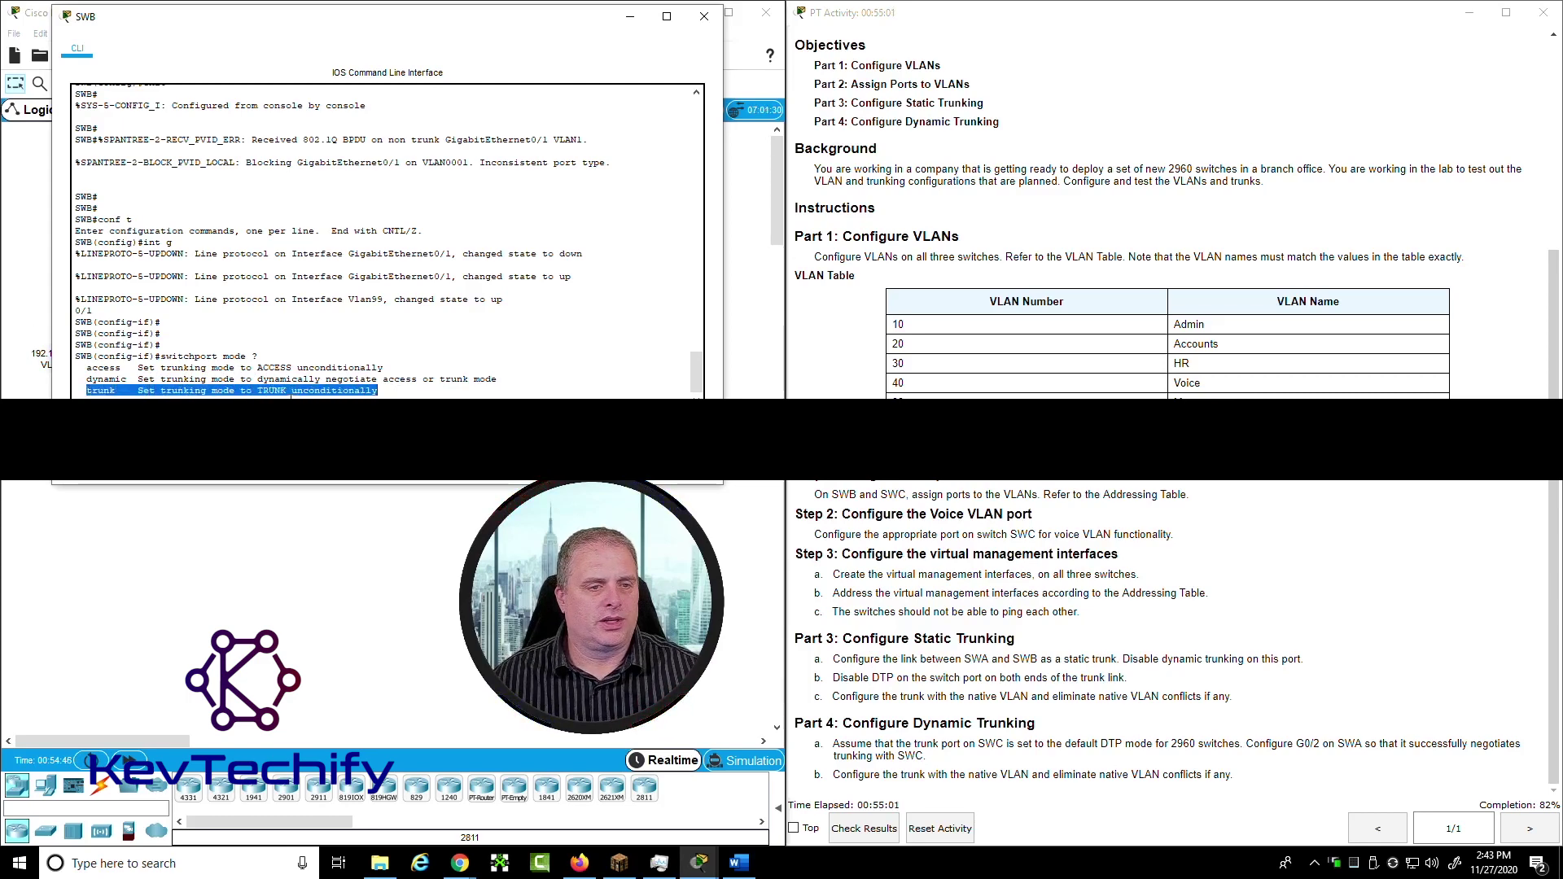
left_click(393, 391)
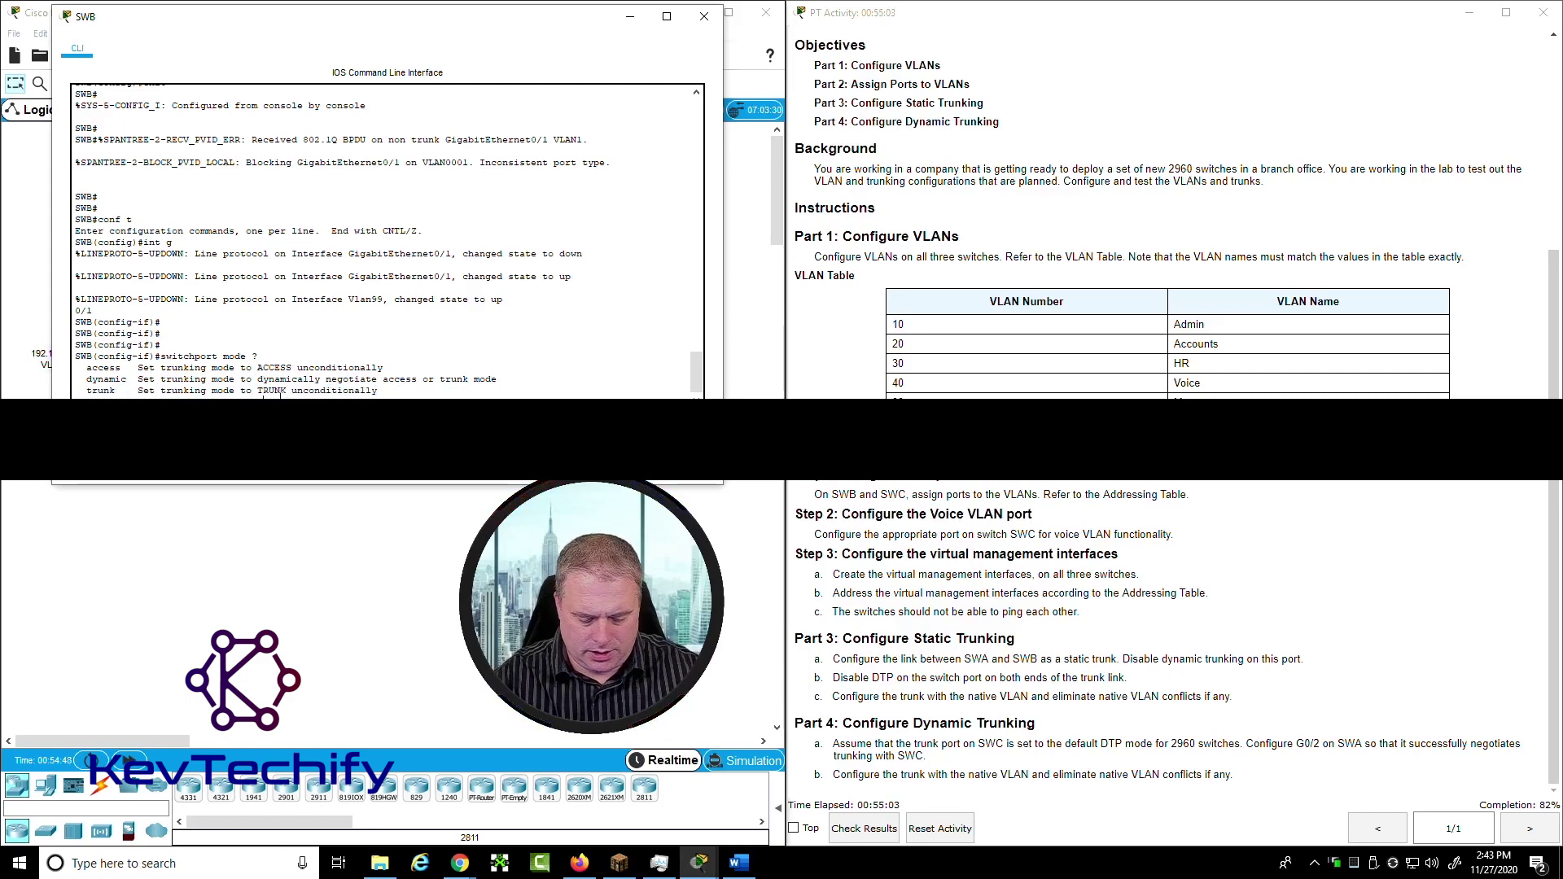
type("trunk")
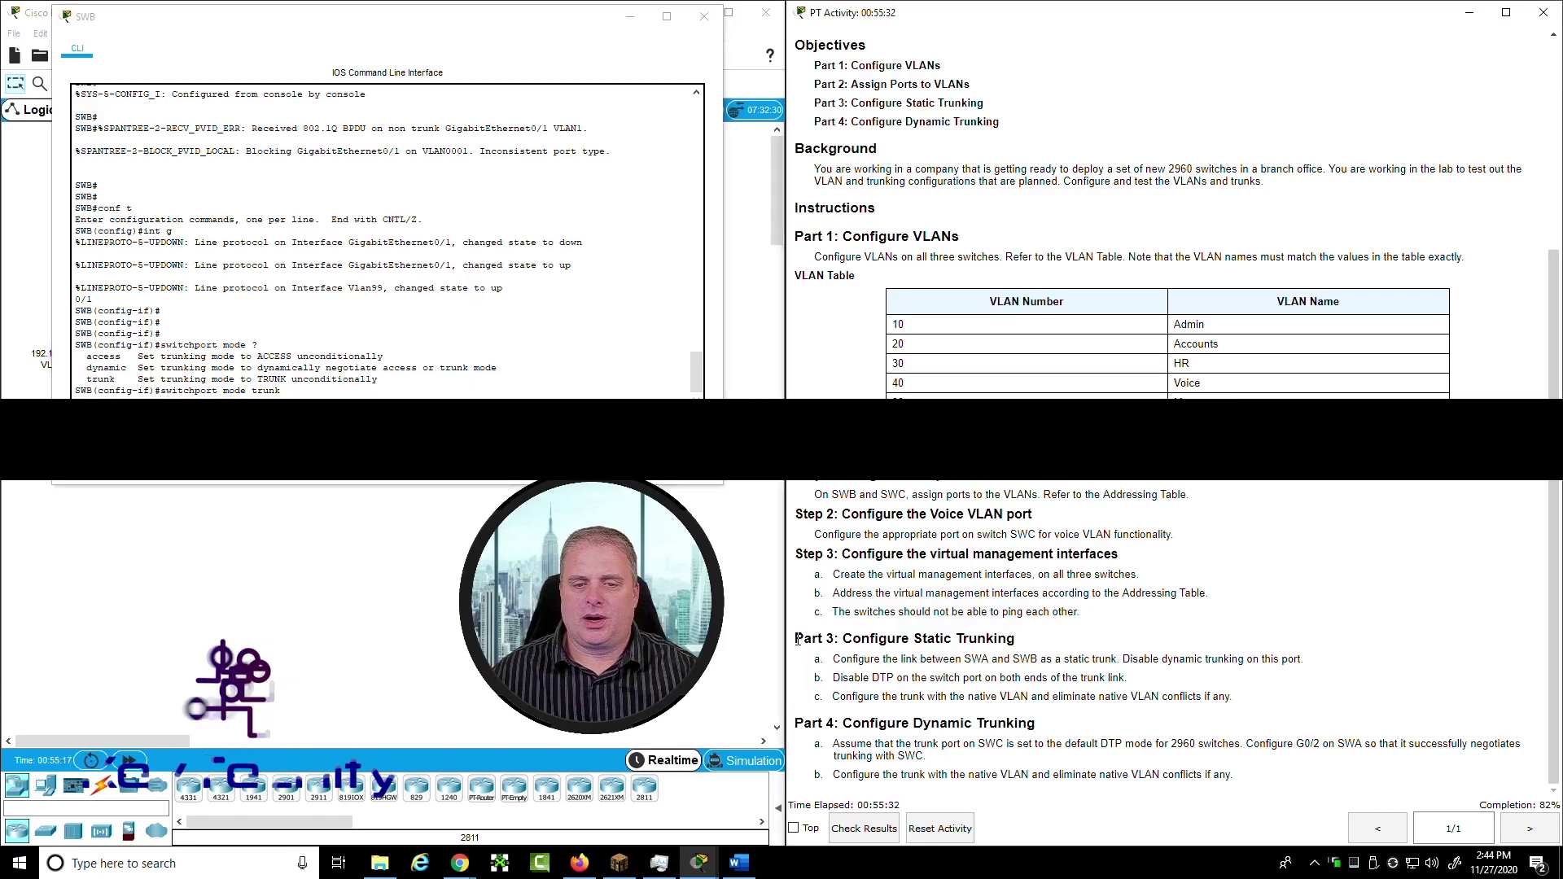
Read the Part 3 instruction on disabling DTP, and check in SWA's command line that interface g0/1 is selected
left_click_drag(794, 638, 1130, 686)
left_click(819, 677)
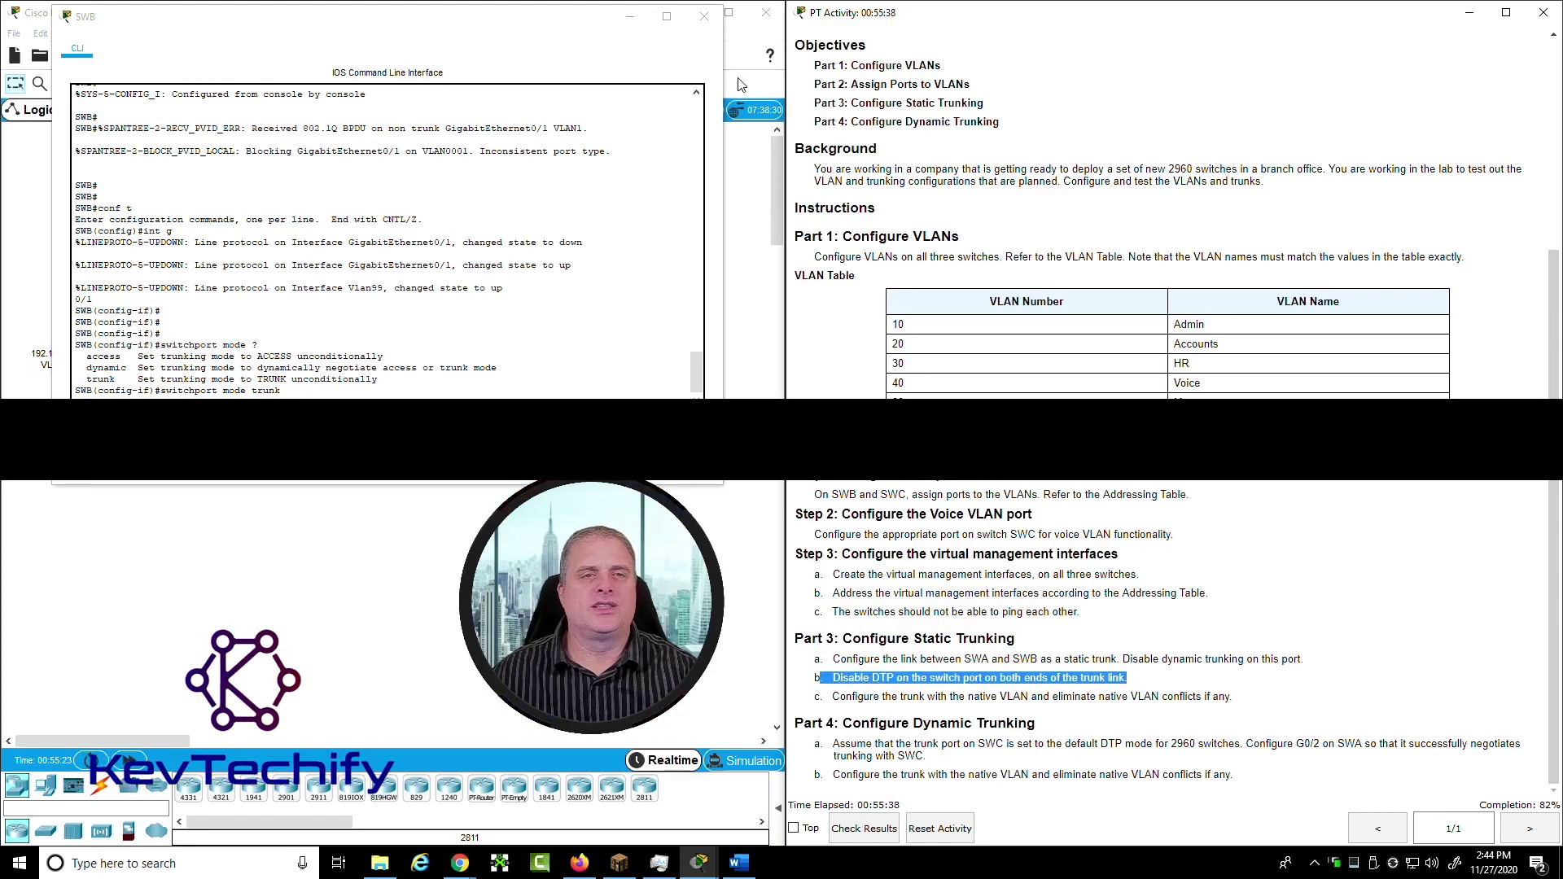
left_click(630, 17)
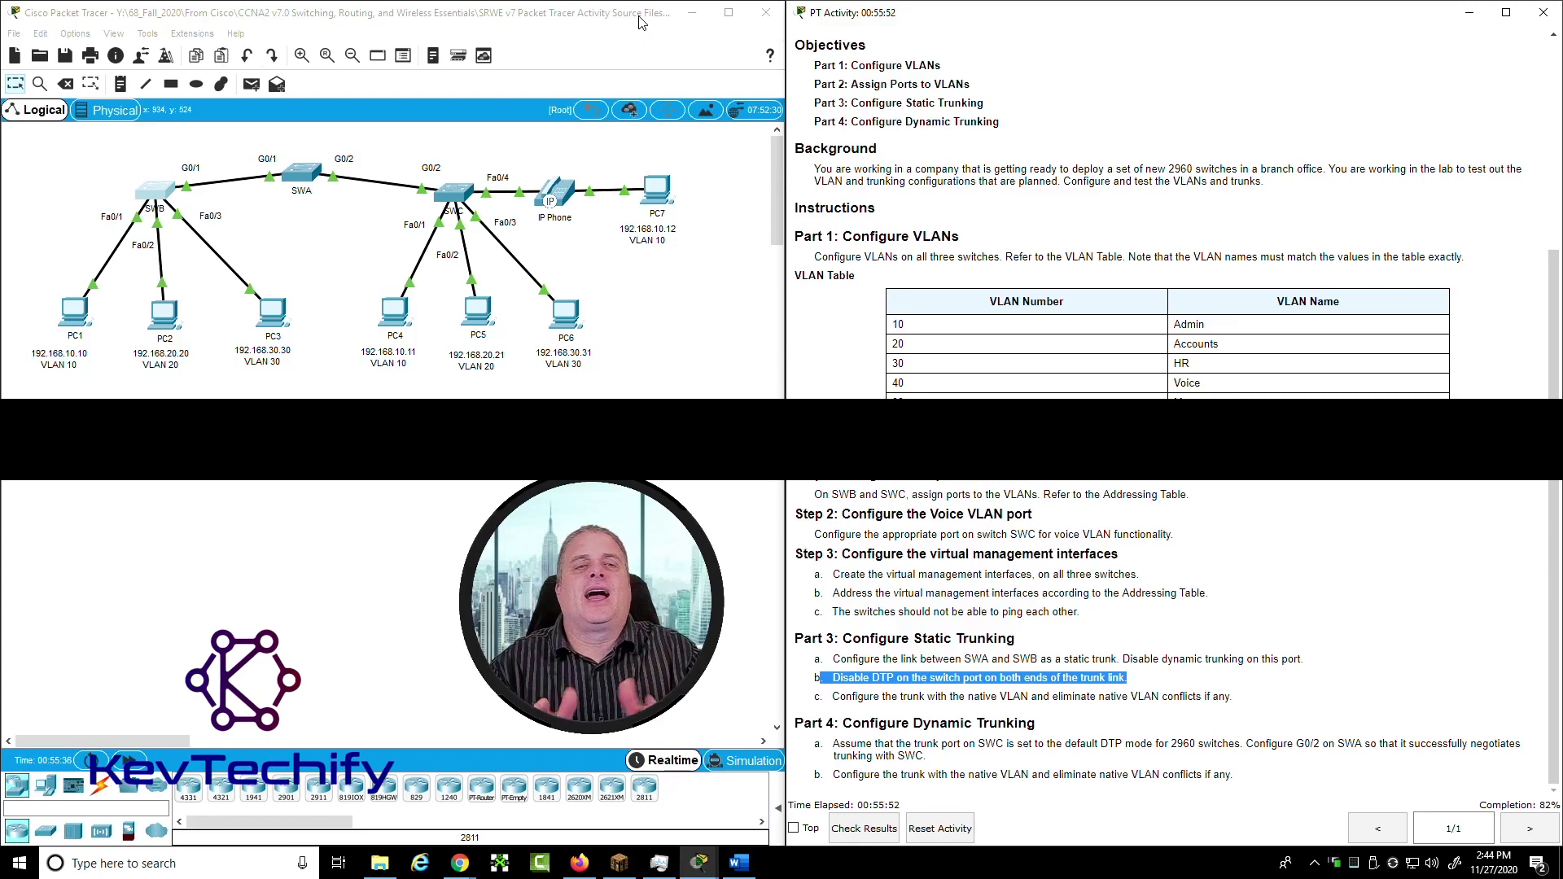
left_click(305, 173)
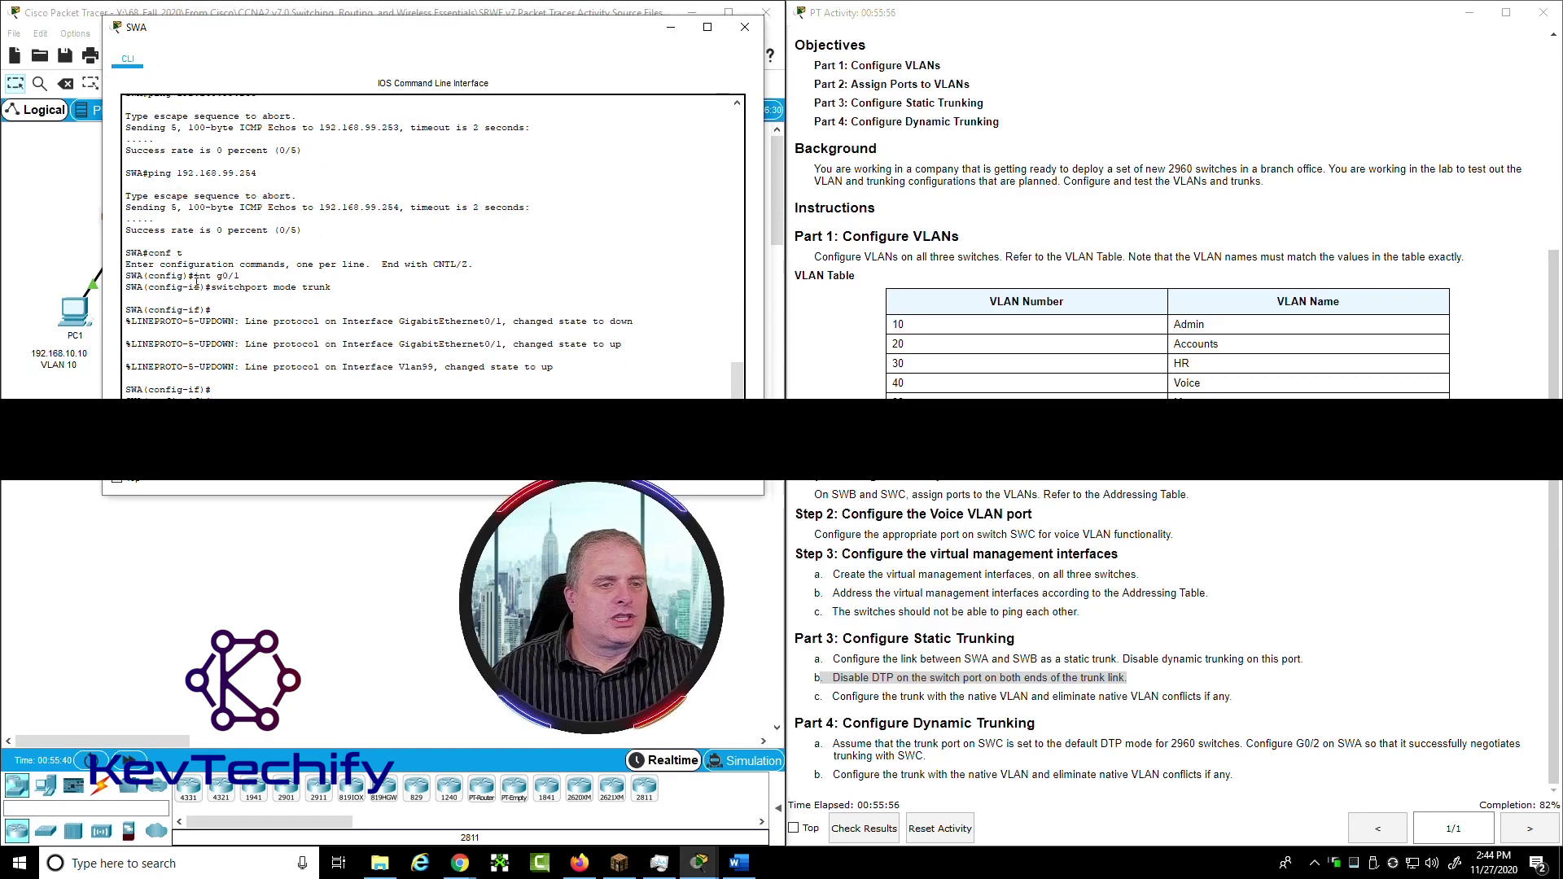
left_click_drag(196, 275, 274, 273)
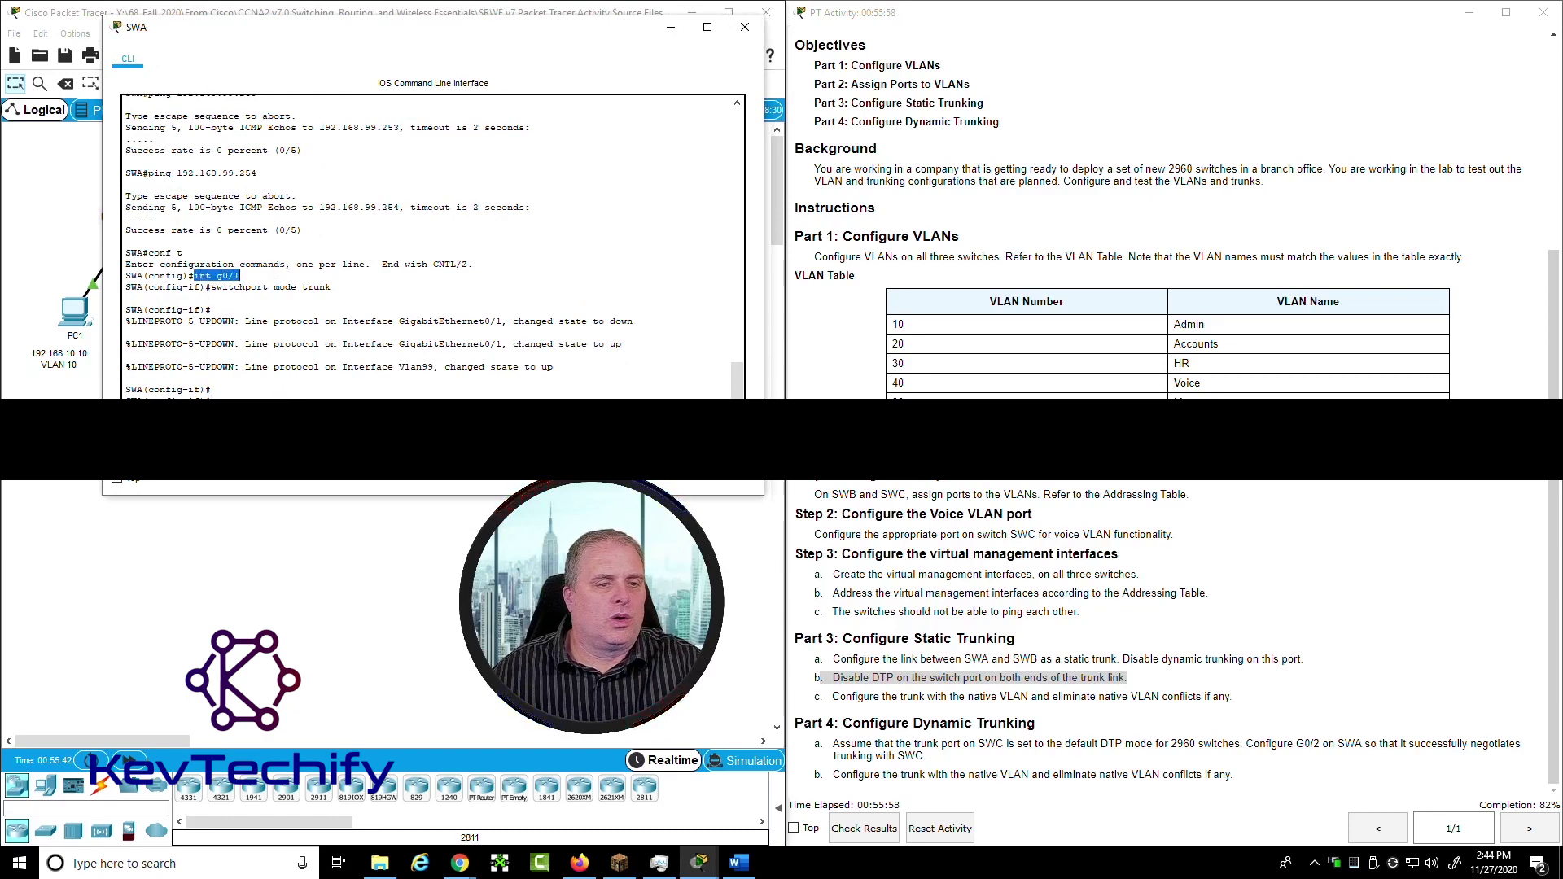
key("ctrl+c")
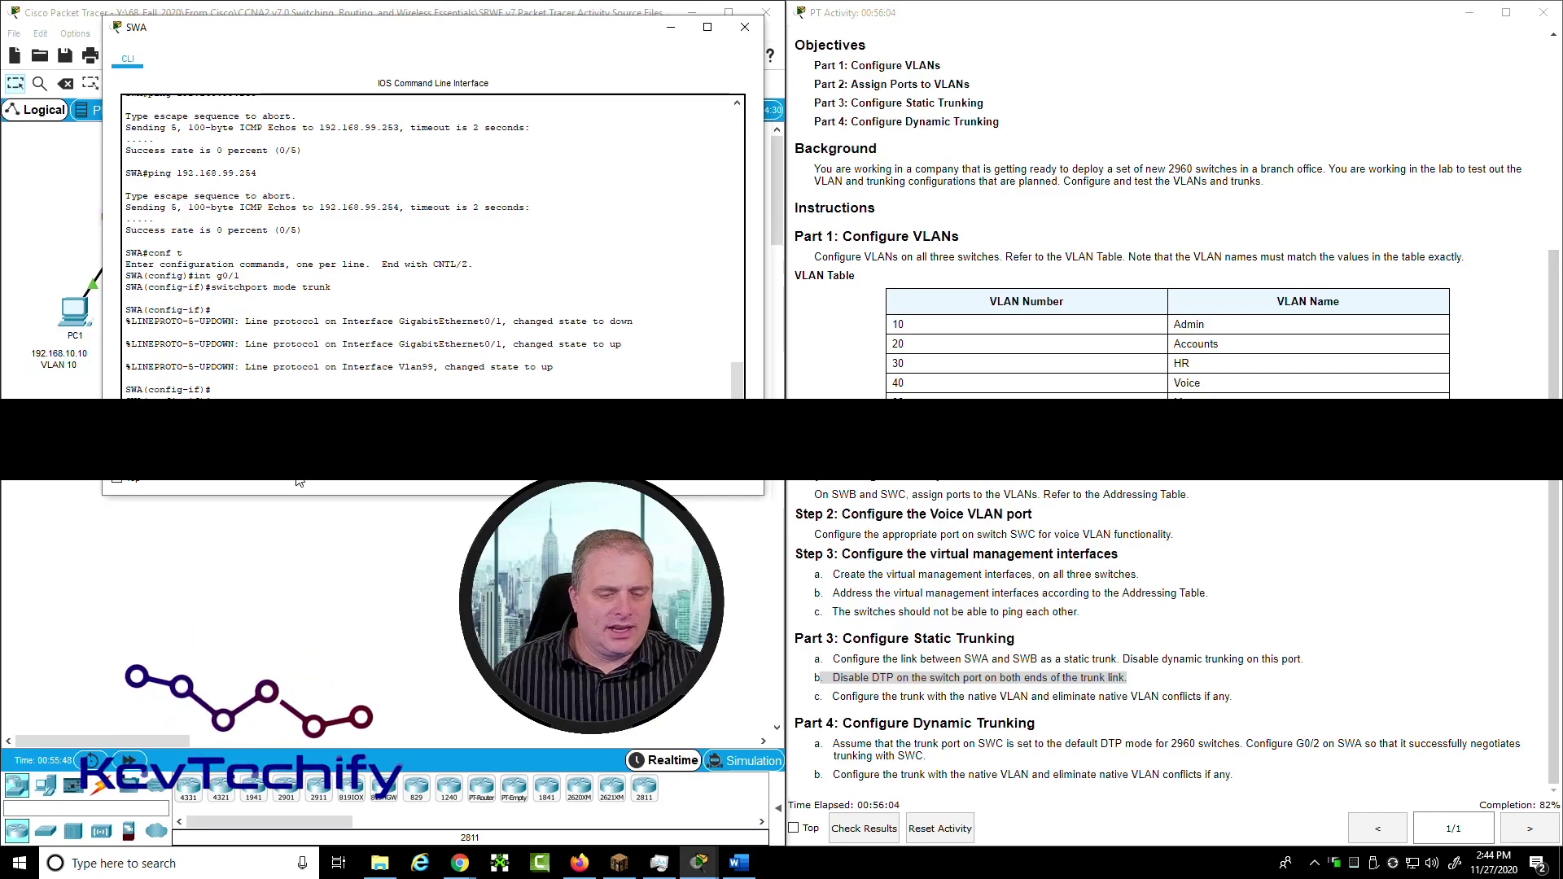
List SWA's switchport options and disable DTP on its G0/1 interface with switchport nonegotiate
type("switchport ?")
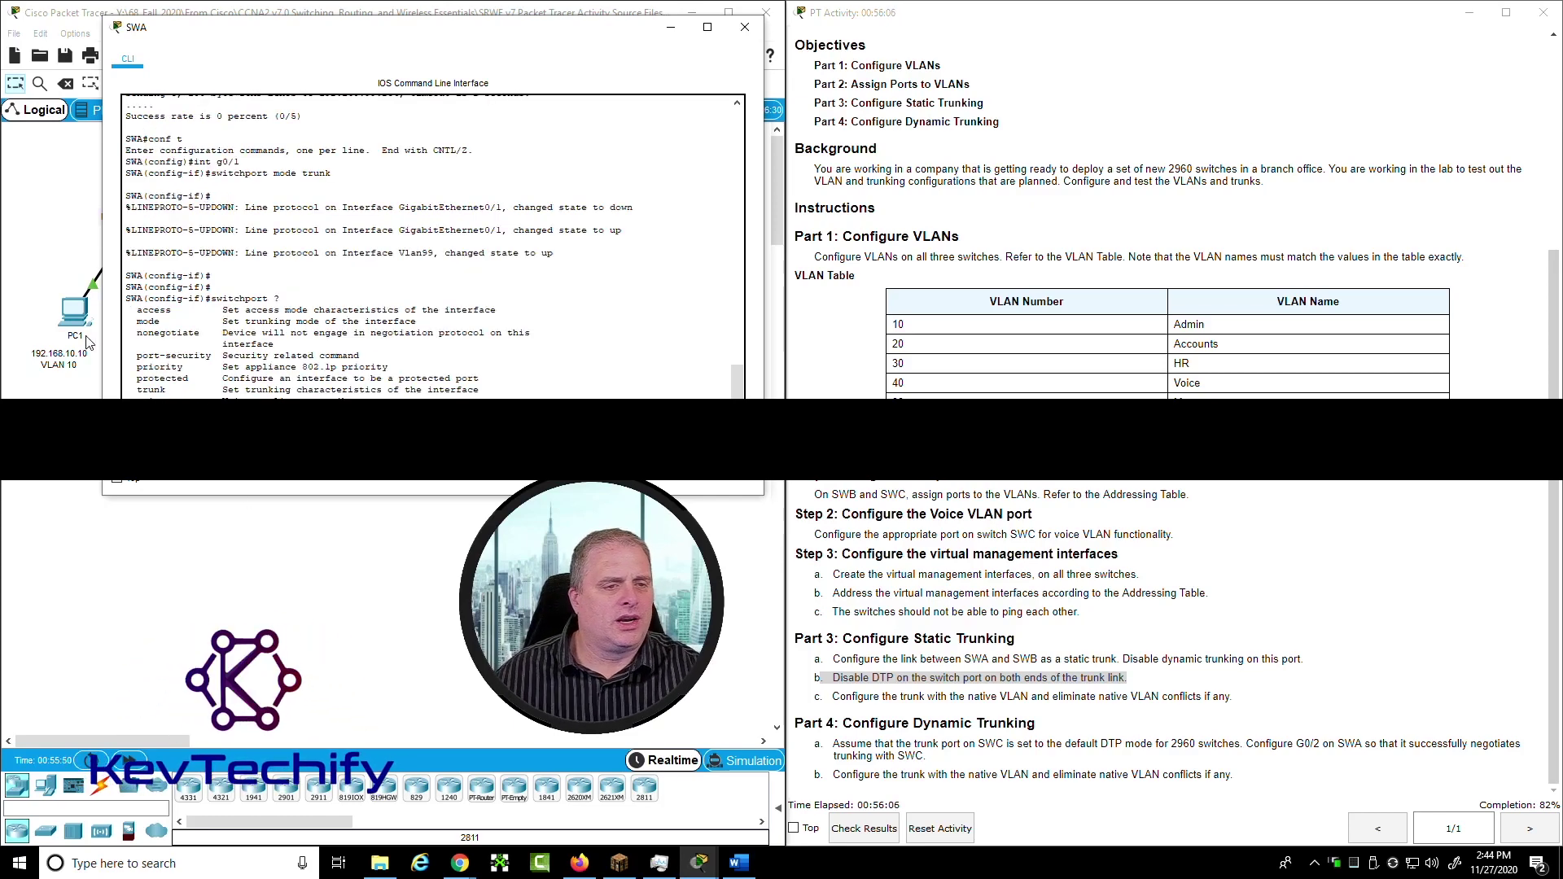
left_click_drag(136, 336, 283, 345)
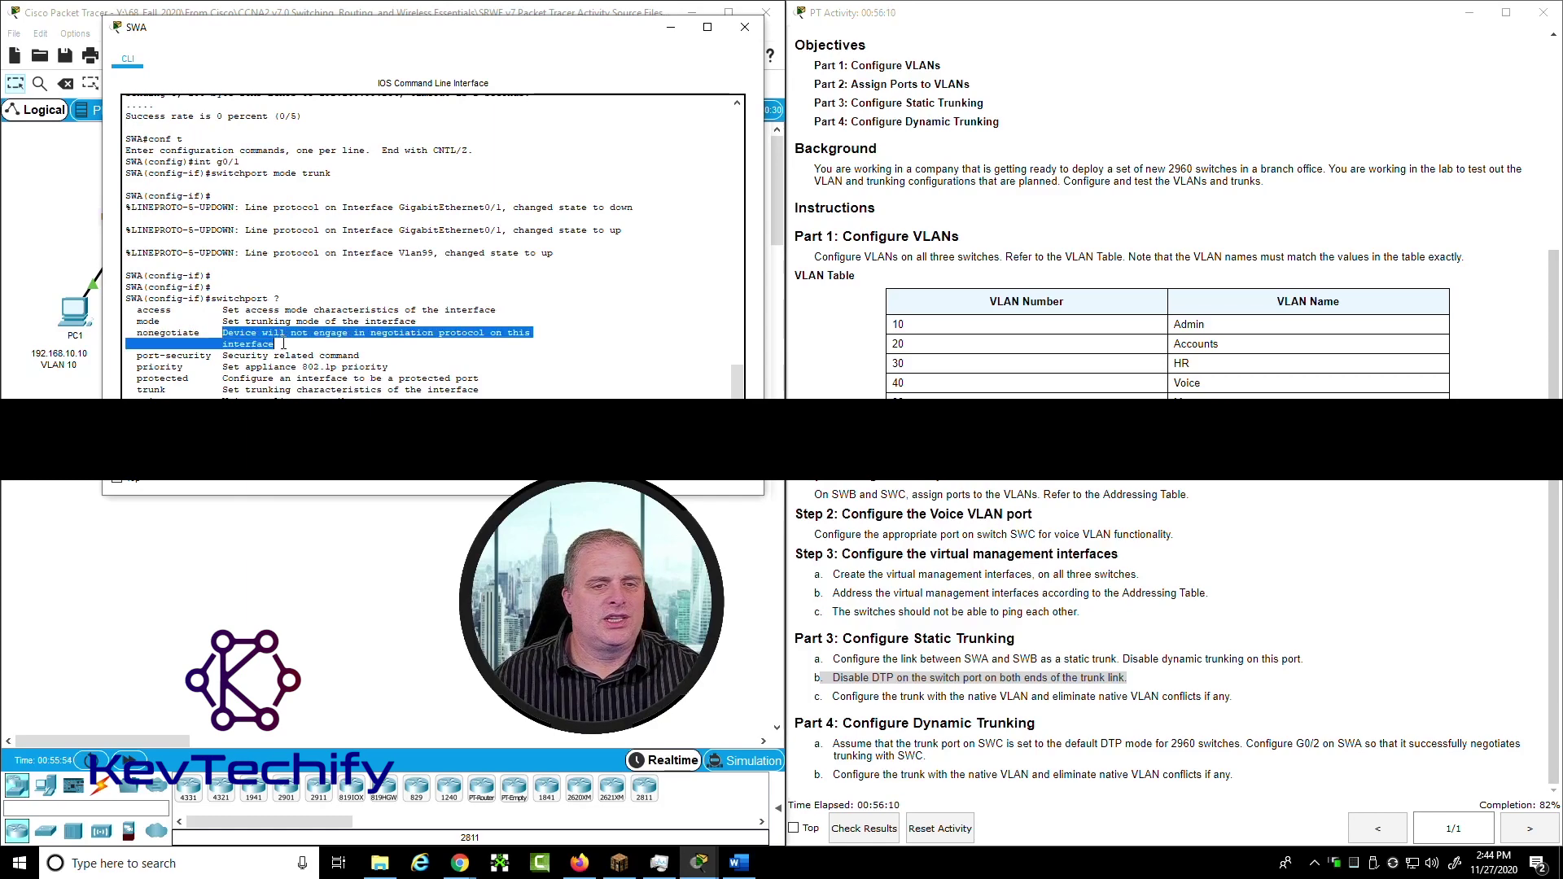
left_click(283, 344)
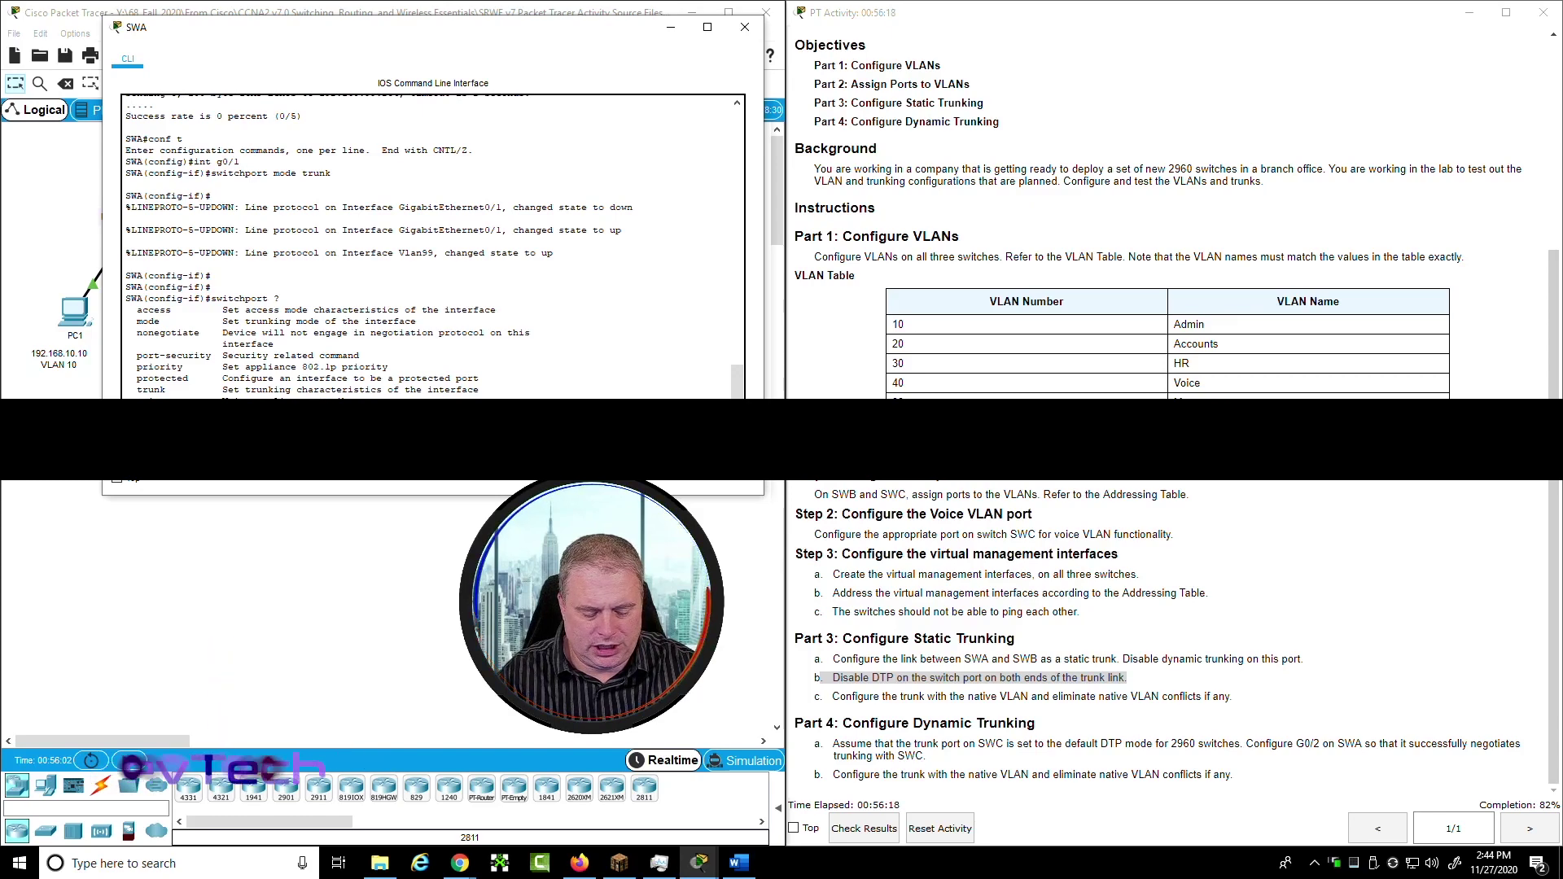
key("Return")
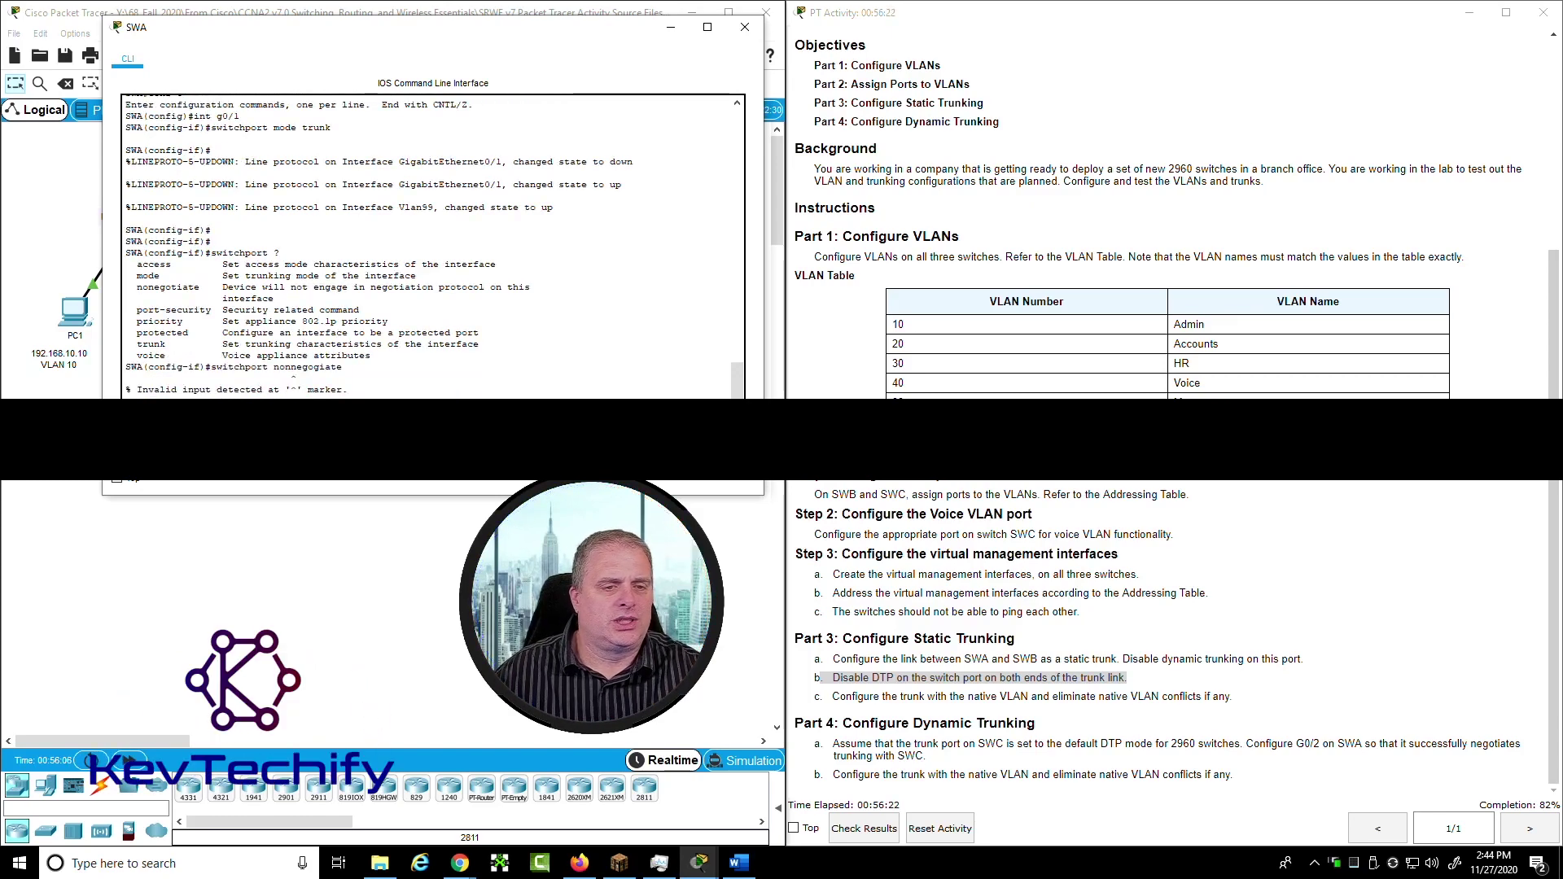
key("Return")
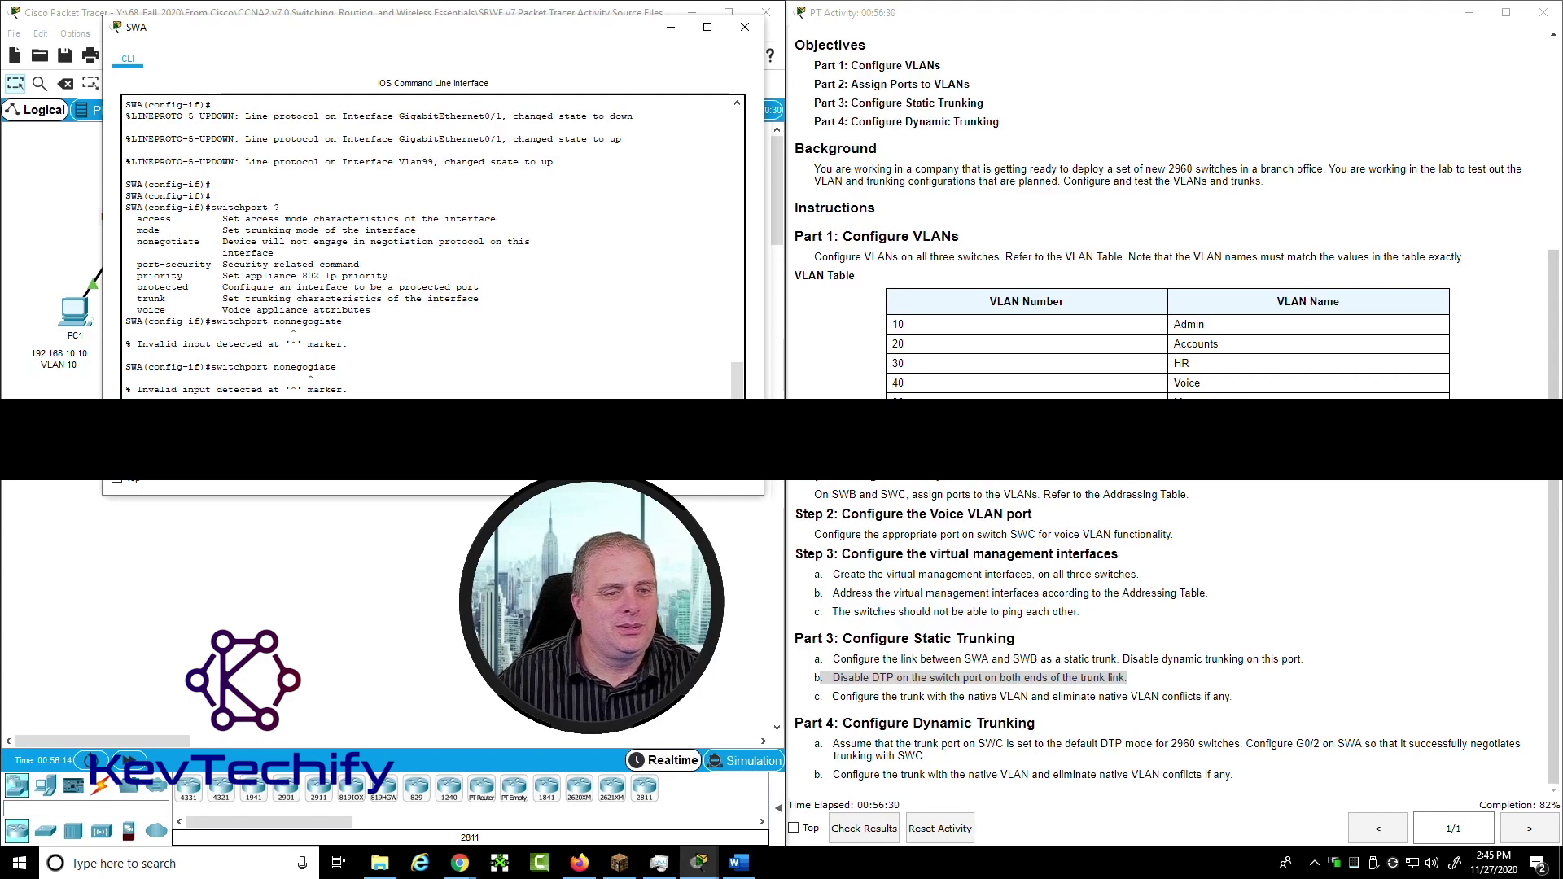
key("Return")
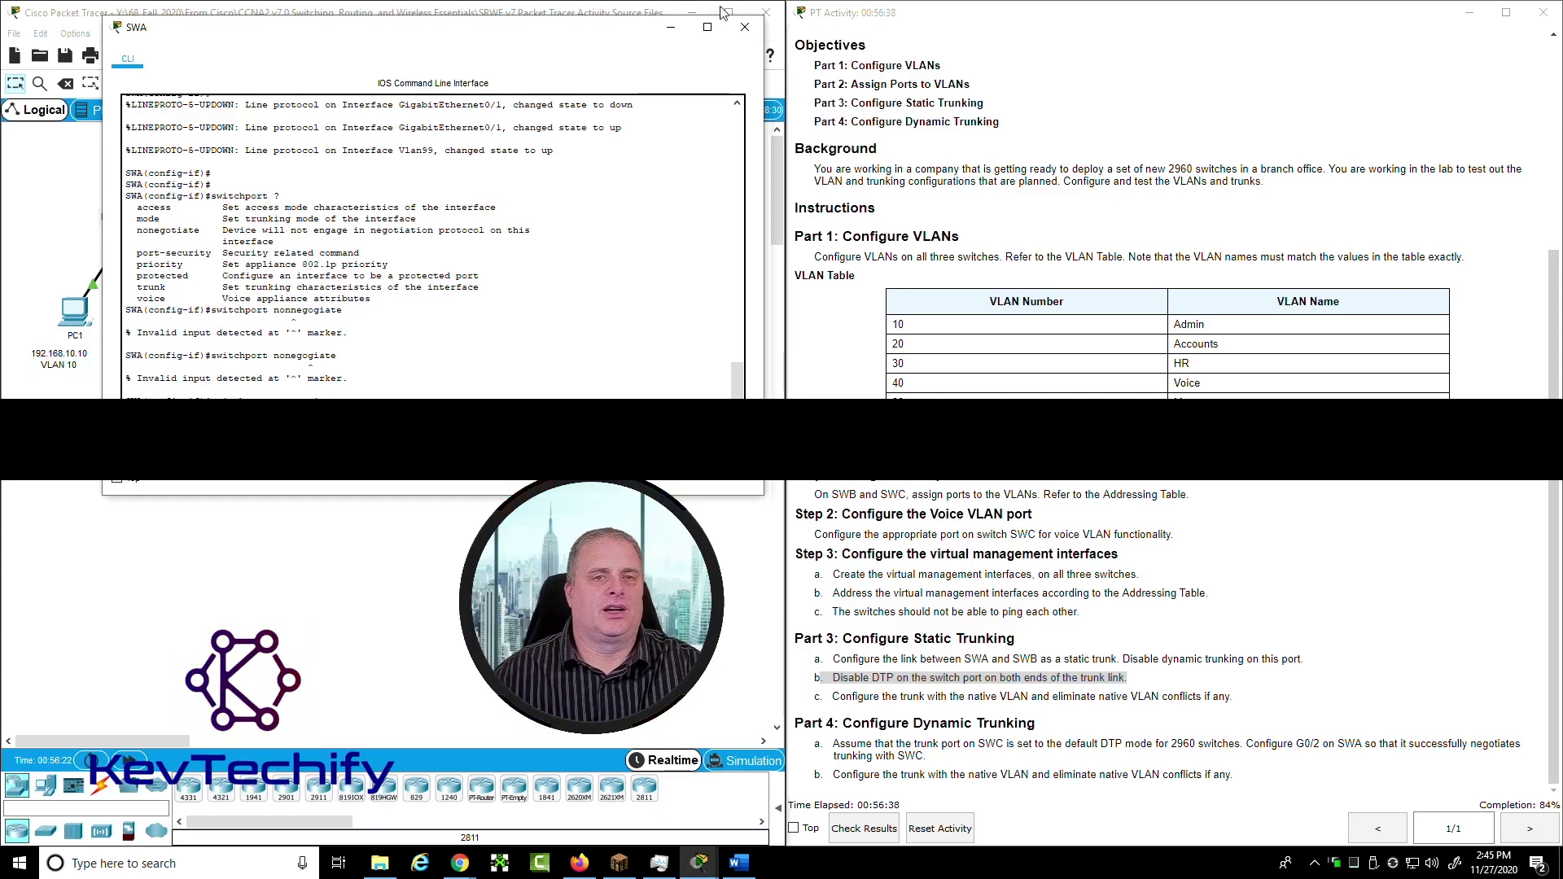
Apply switchport mode trunk and switchport nonegotiate to SWB's G0/1 interface
left_click(745, 27)
left_click(269, 194)
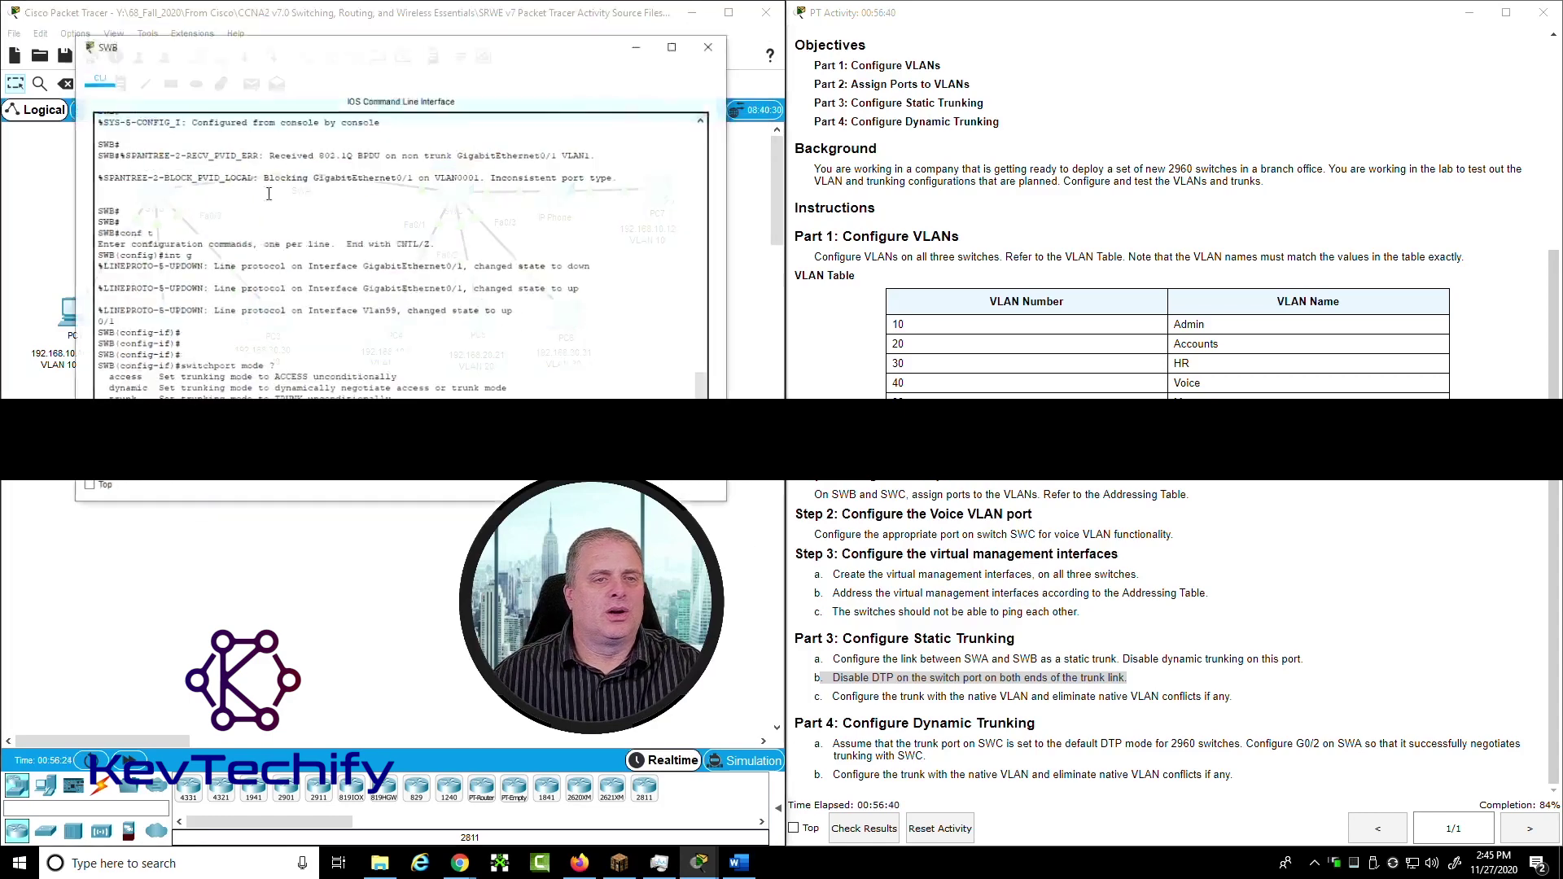
type("trunk")
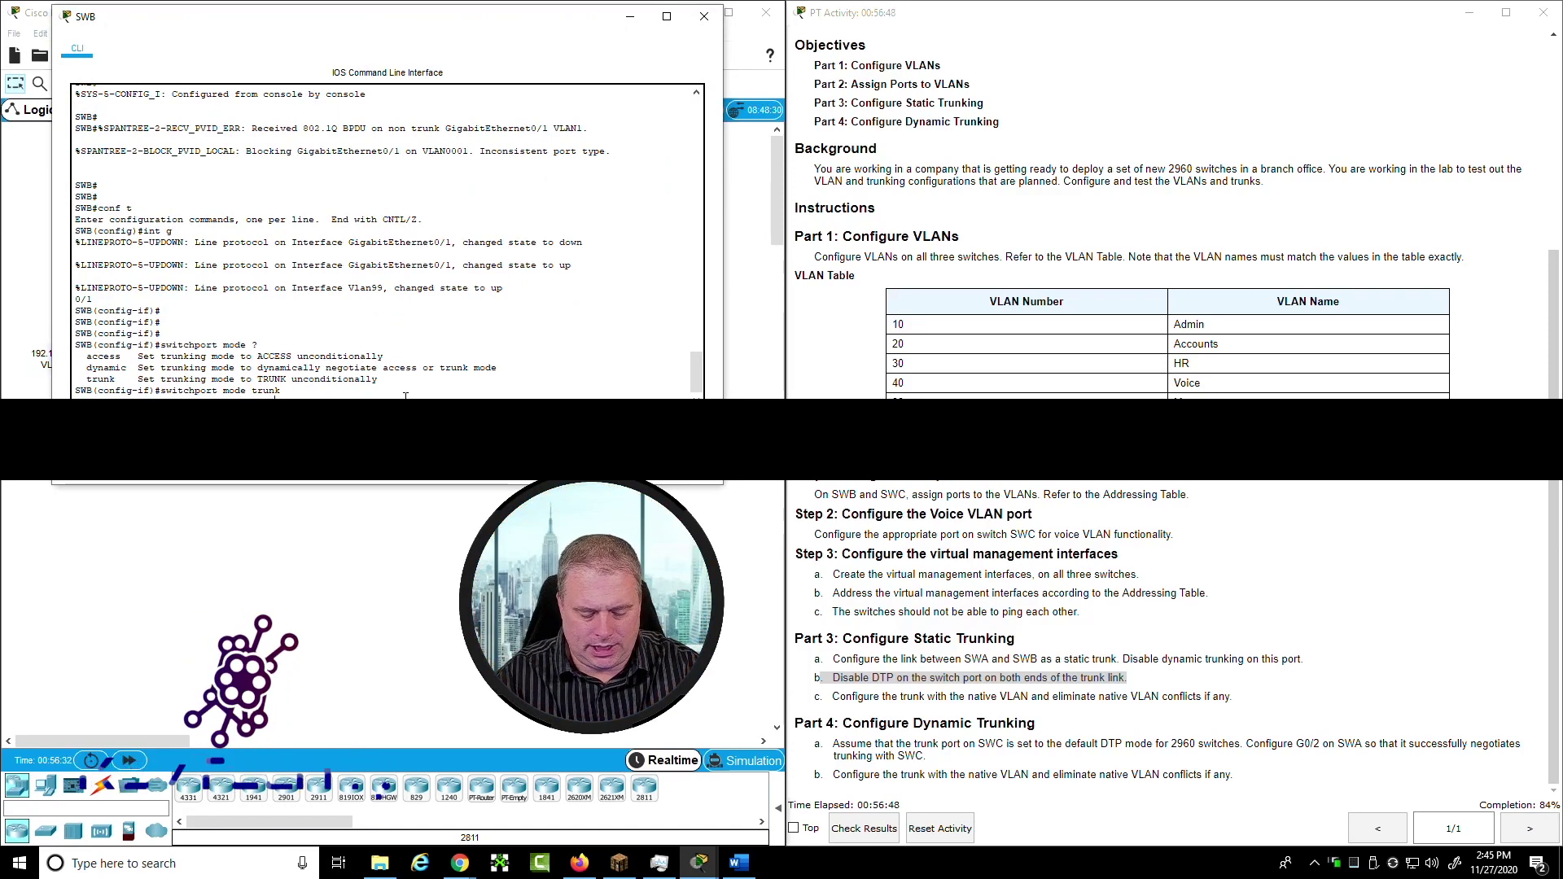
key("Return")
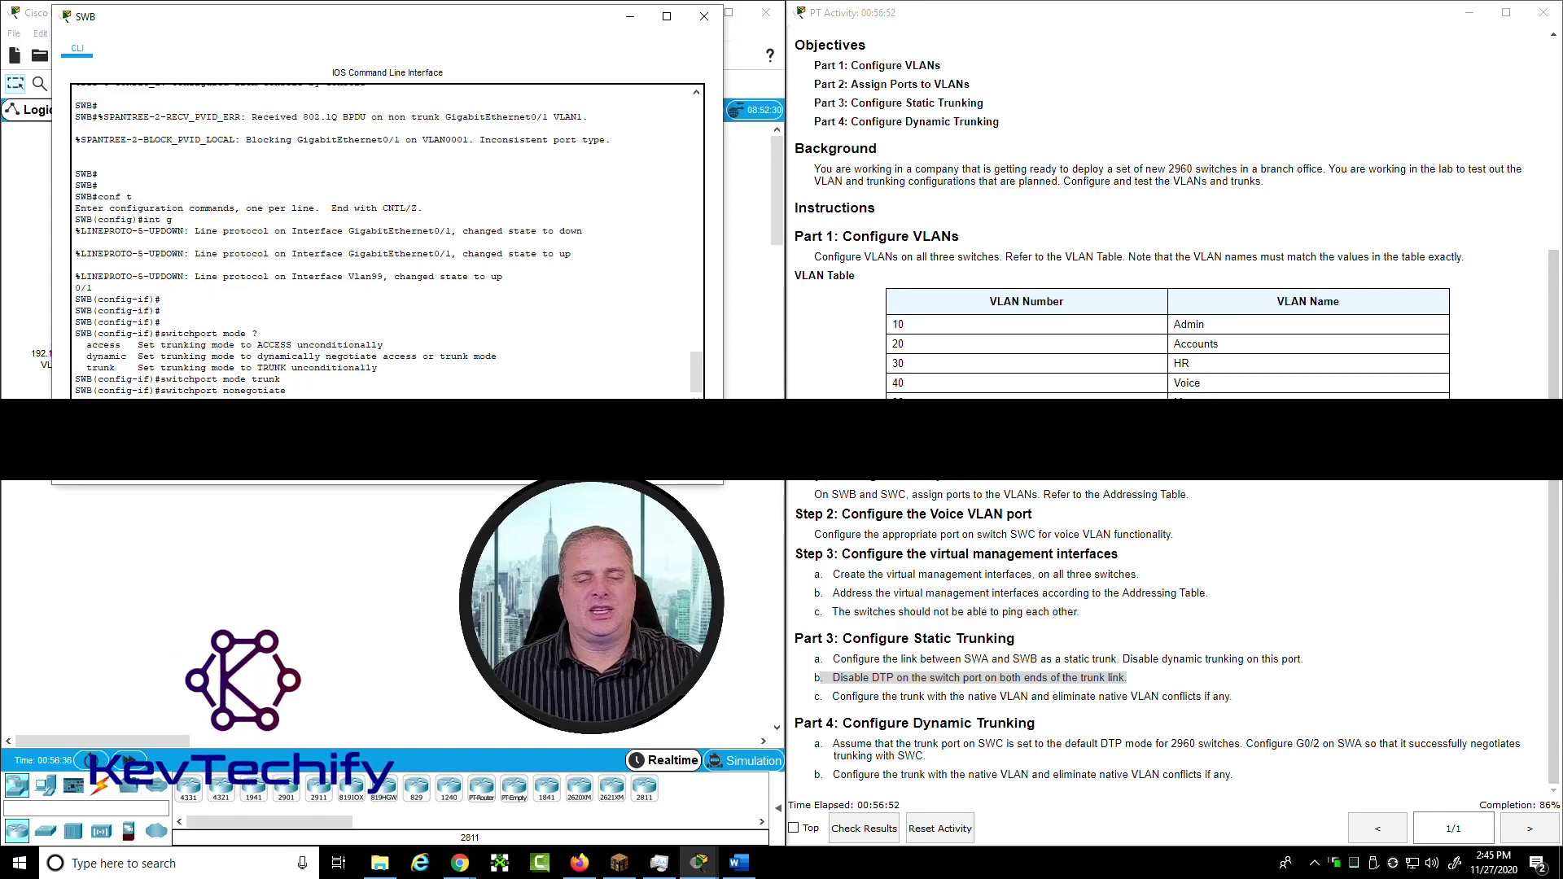
left_click(631, 18)
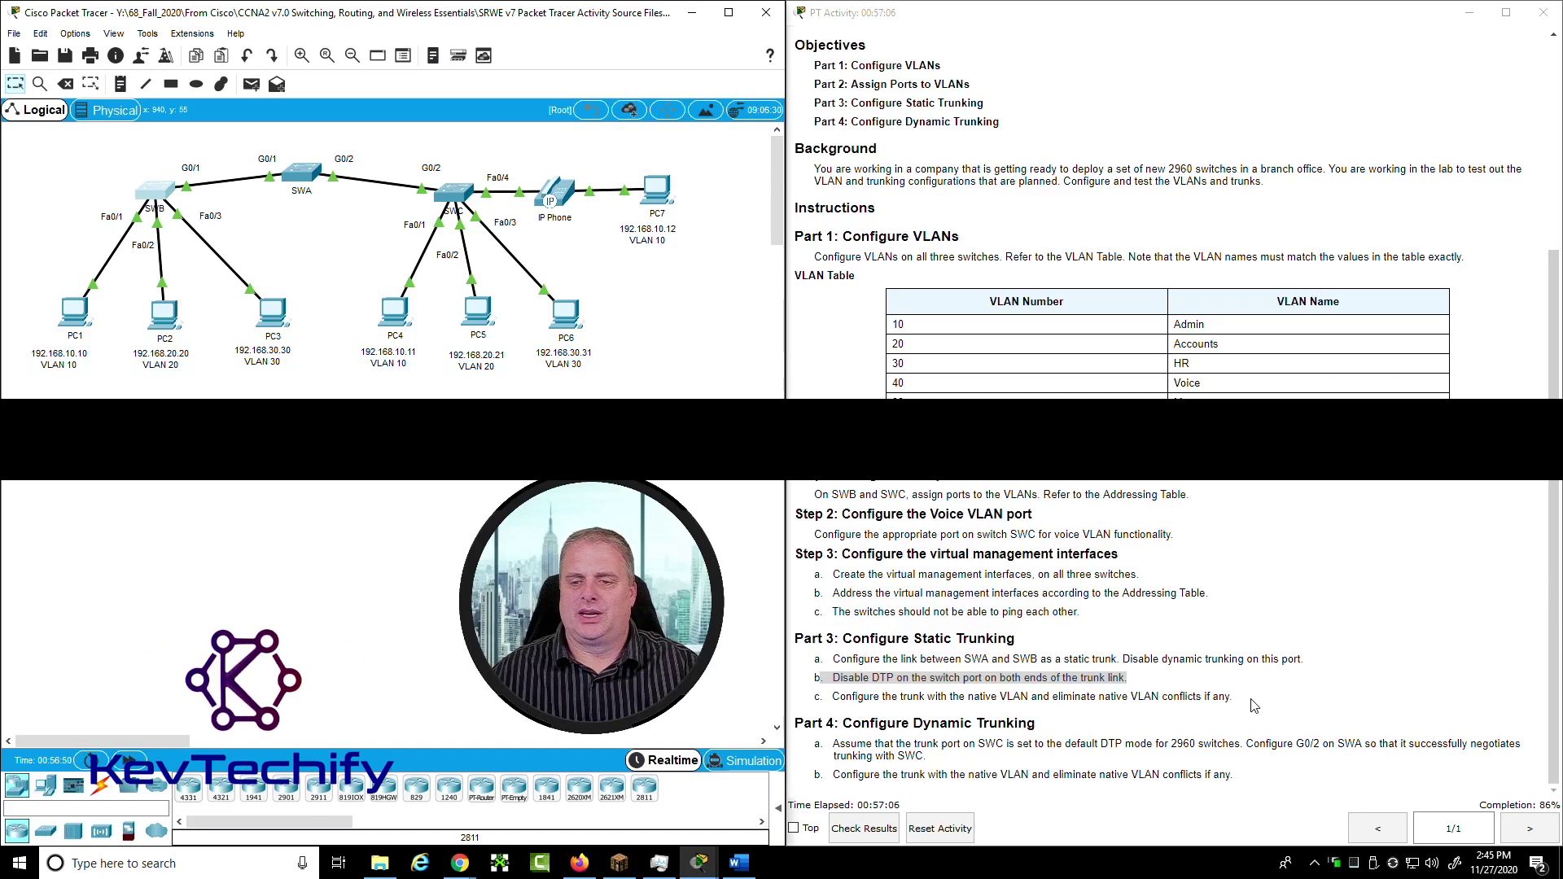
Set the native VLAN to 100 on SWA's G0/1 trunk with switchport trunk native vlan 100
left_click(1139, 678)
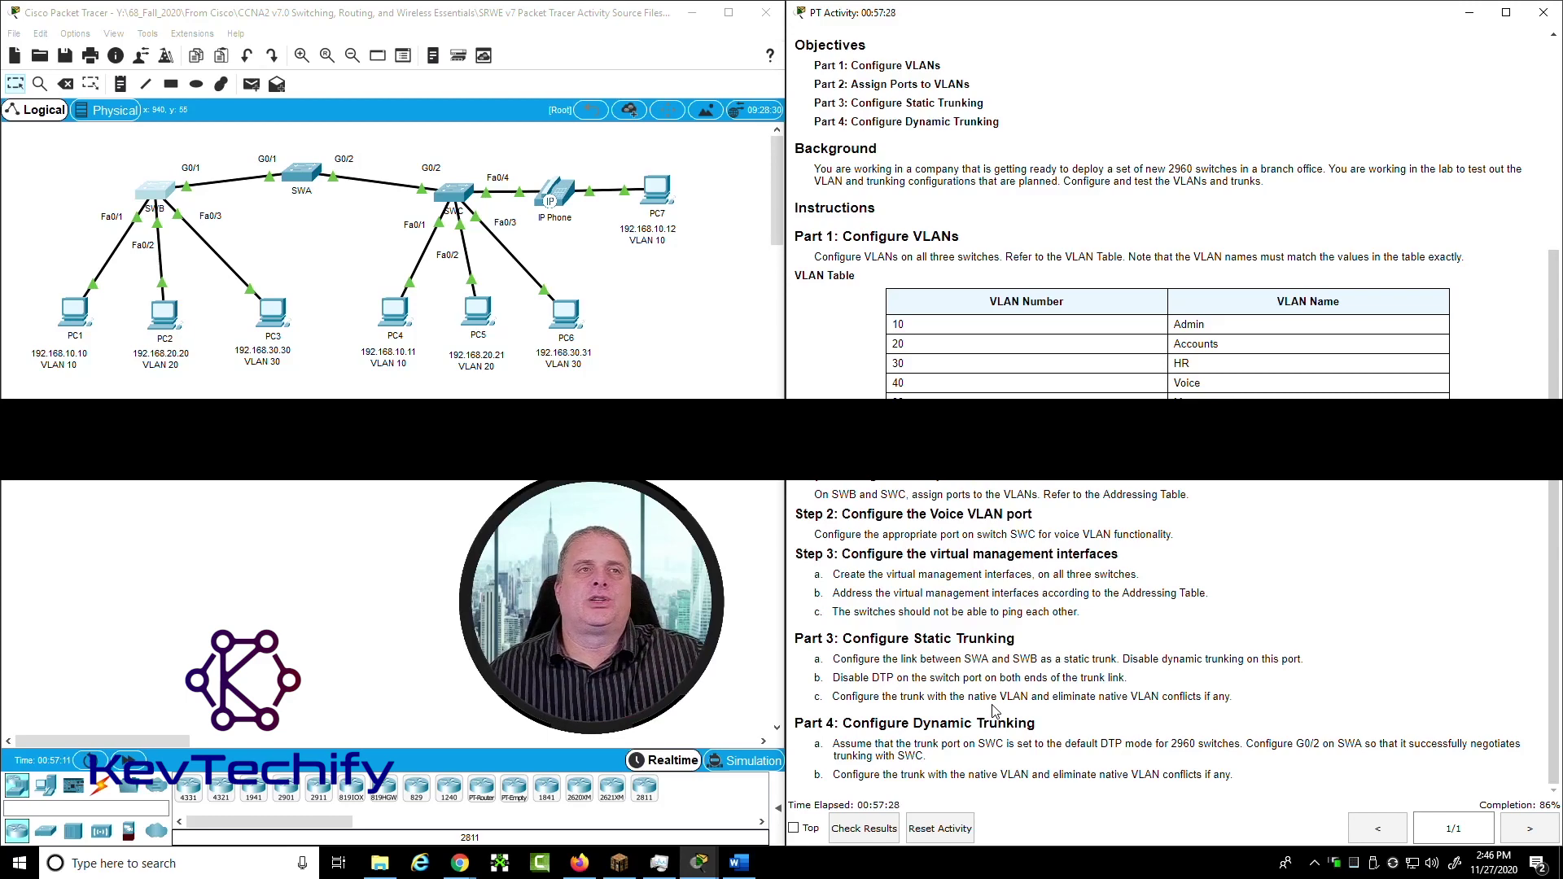
left_click(302, 185)
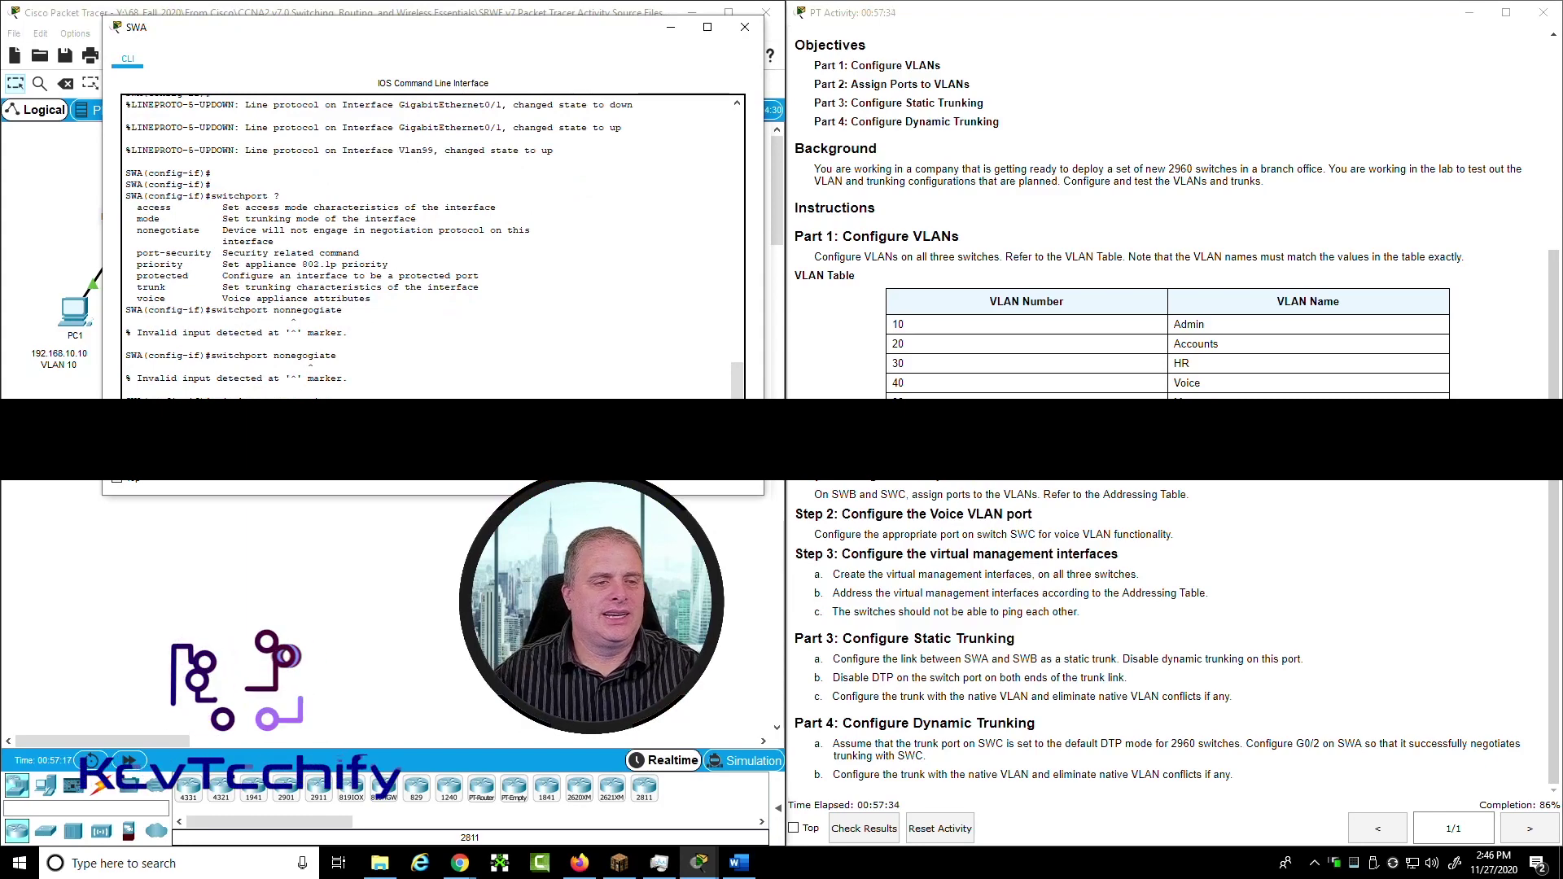
key("Return")
key("Return")
key("Return")
key("Return")
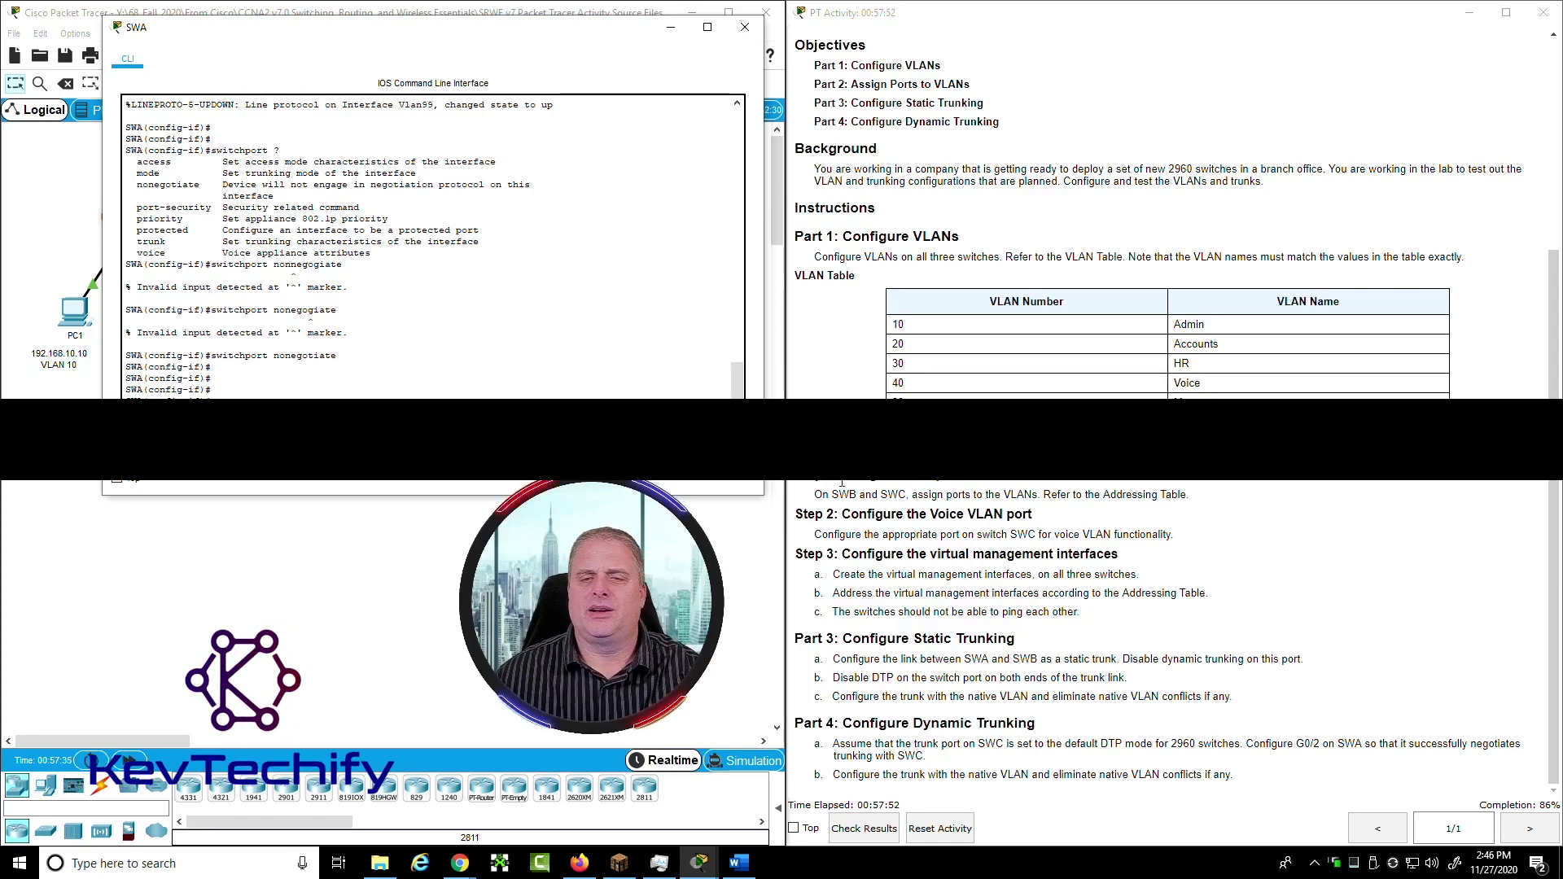
double_click(1205, 398)
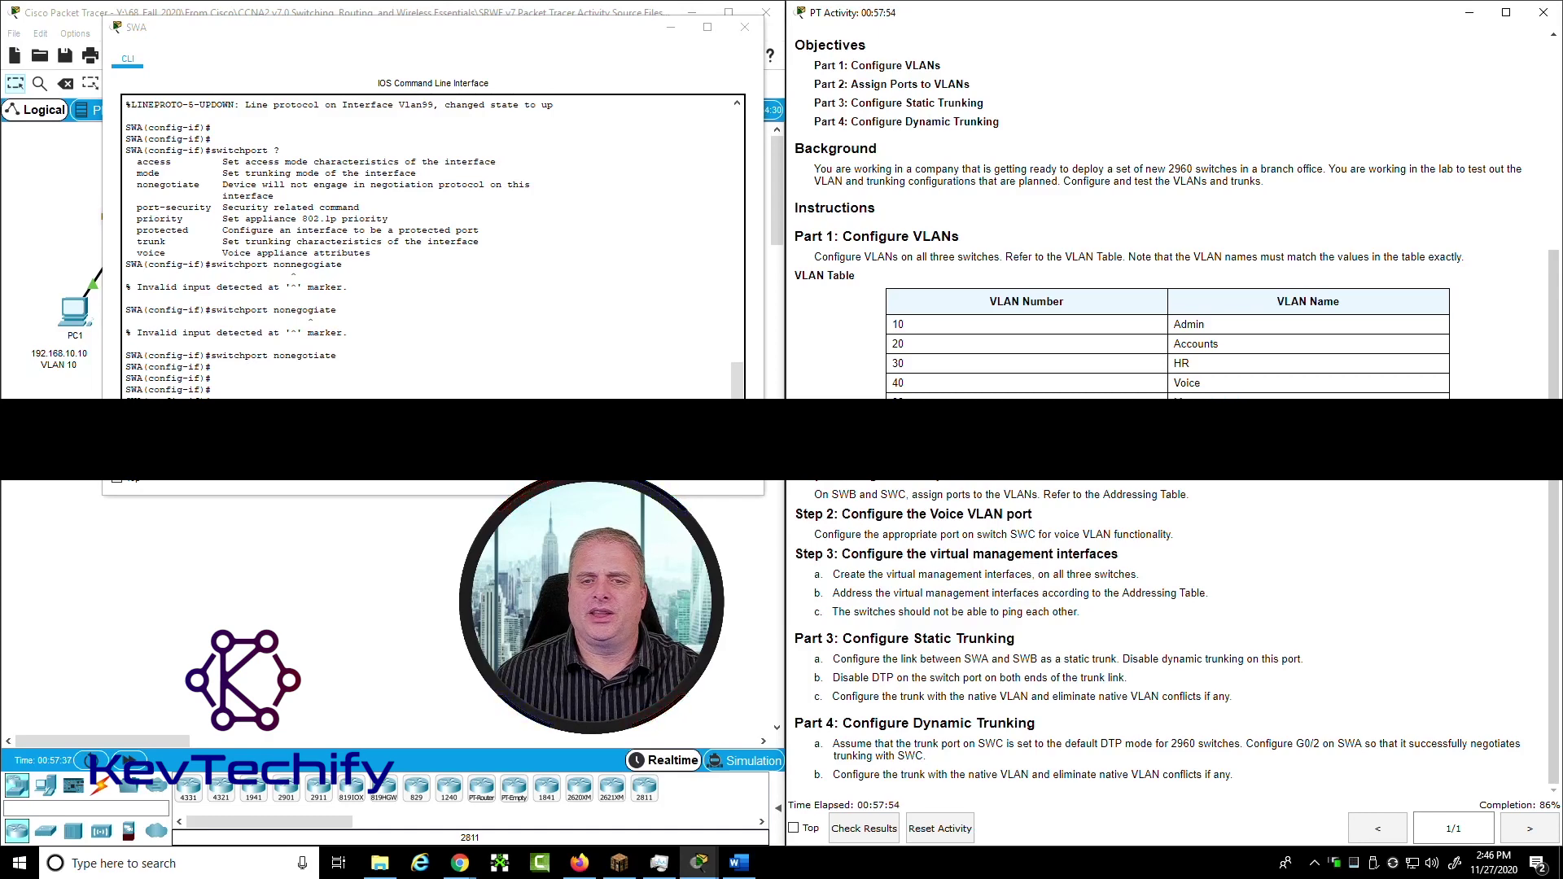
key("alt+Tab")
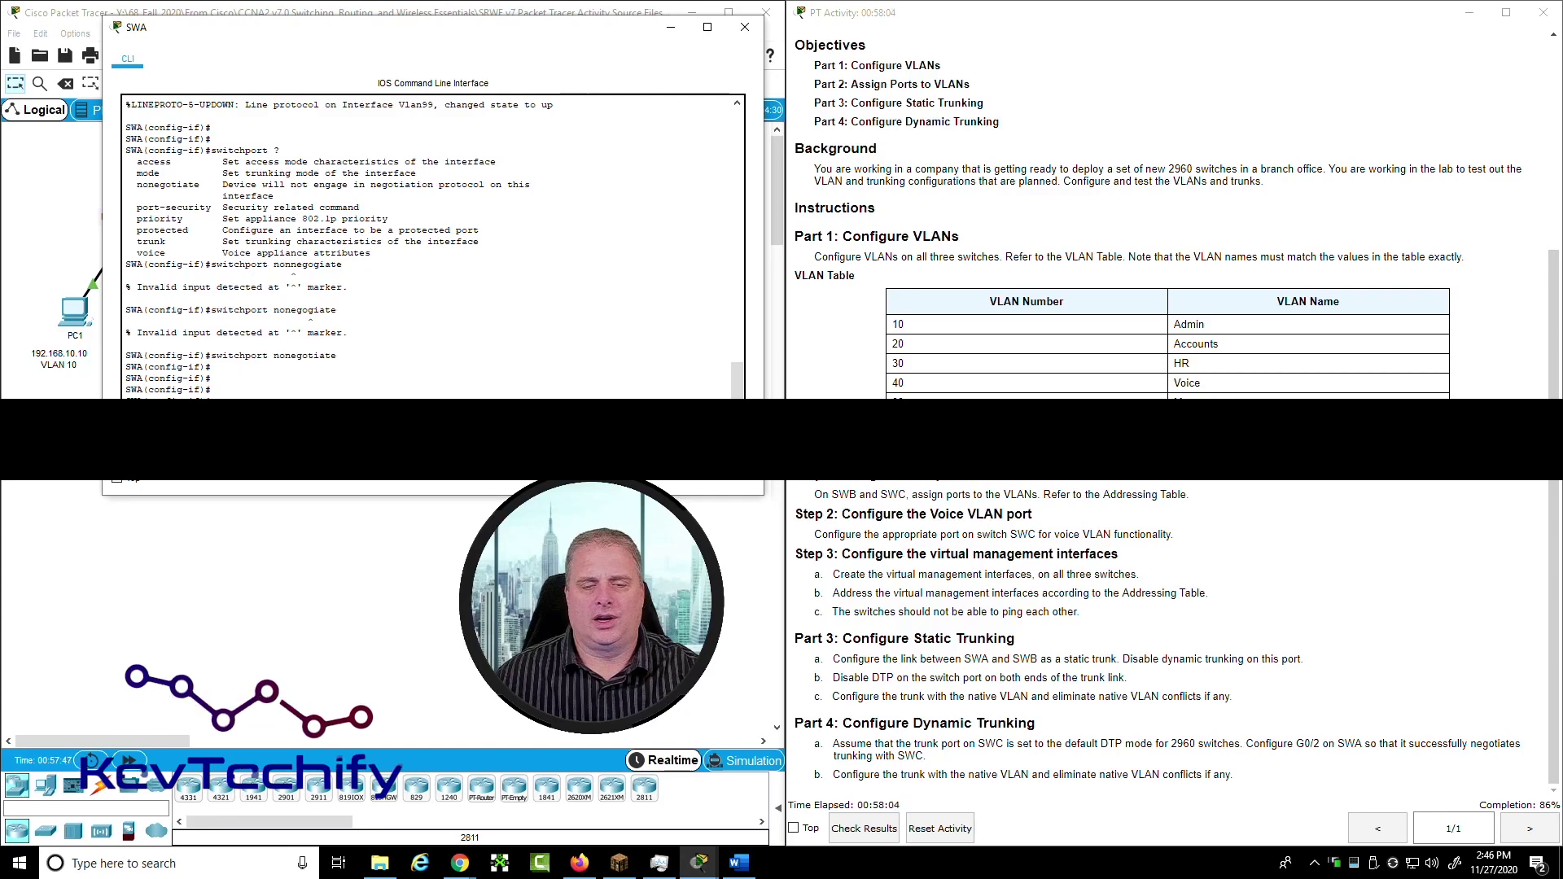
key("Return")
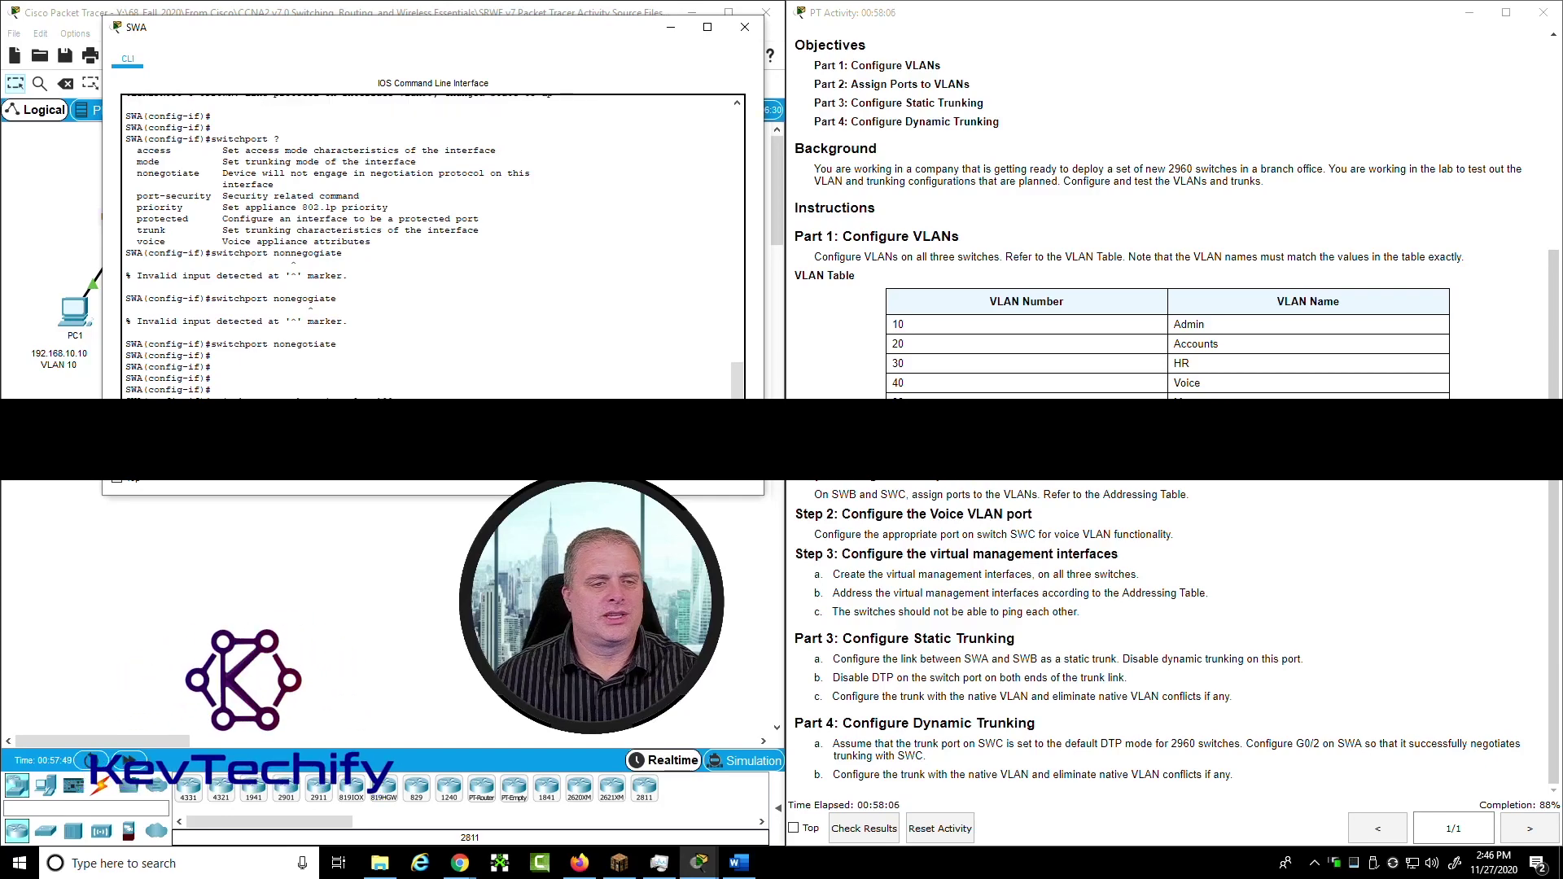
left_click(670, 27)
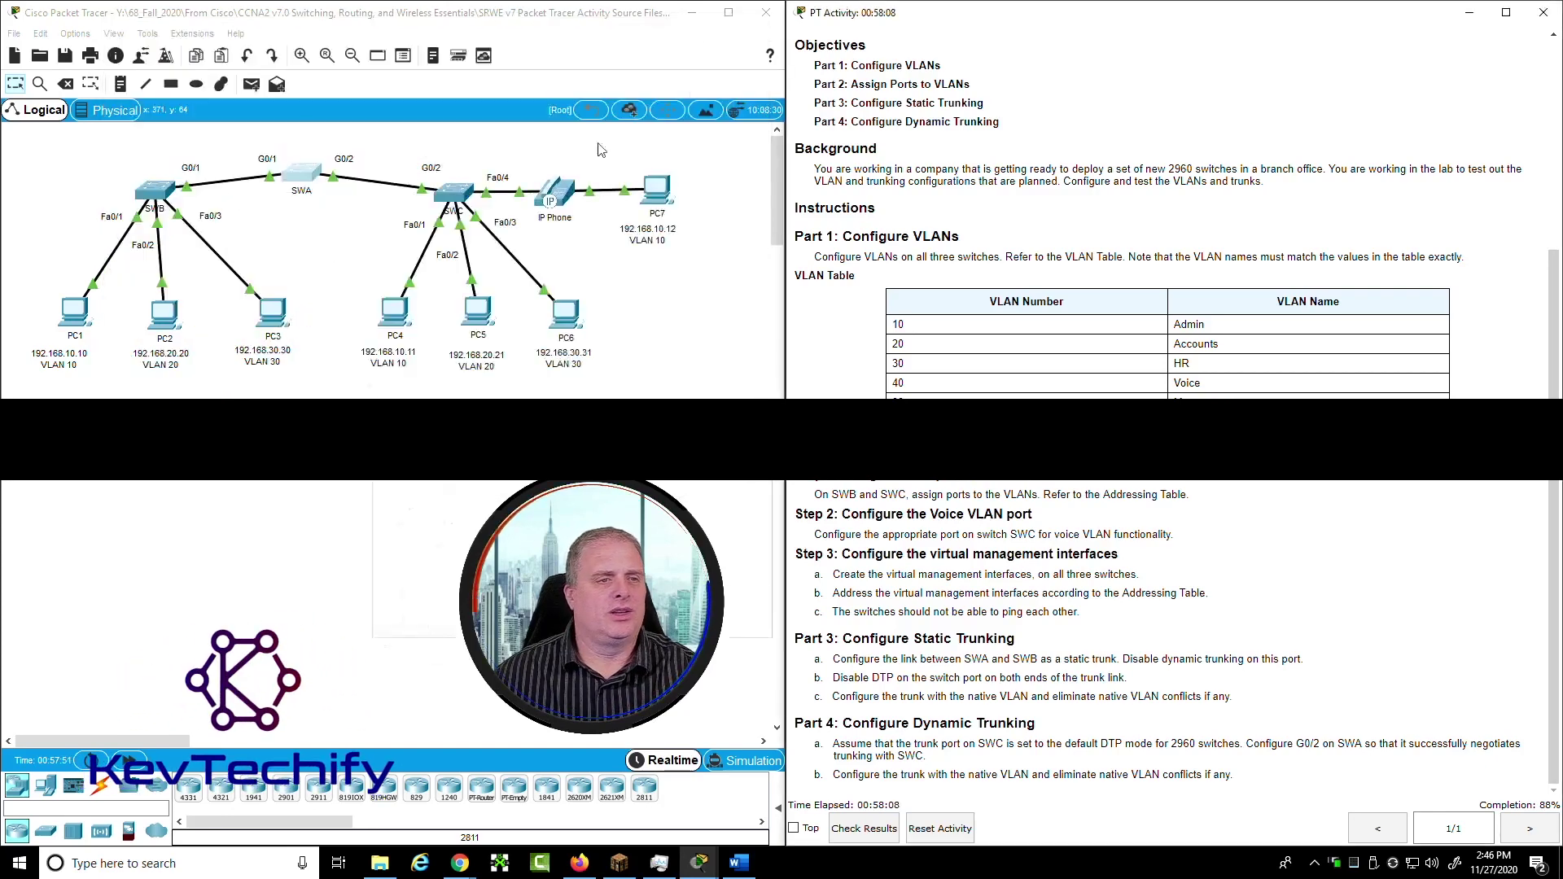
Read the spanning-tree messages in SWB's command line, and set native VLAN 100 on its G0/1 trunk with switchport trunk native vlan 100
left_click(653, 132)
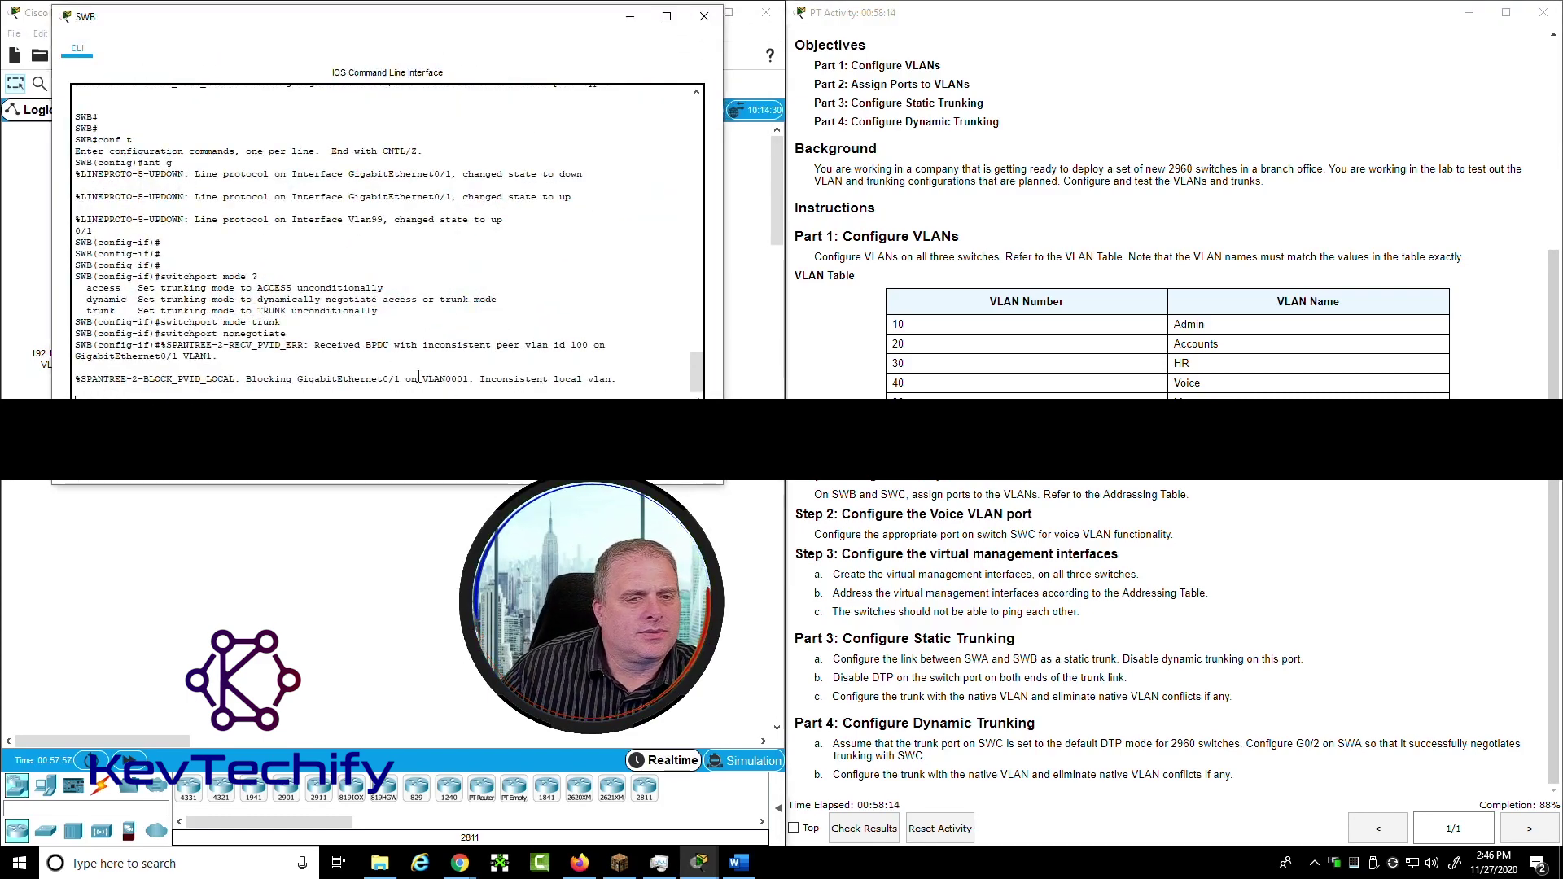
left_click_drag(315, 346, 219, 360)
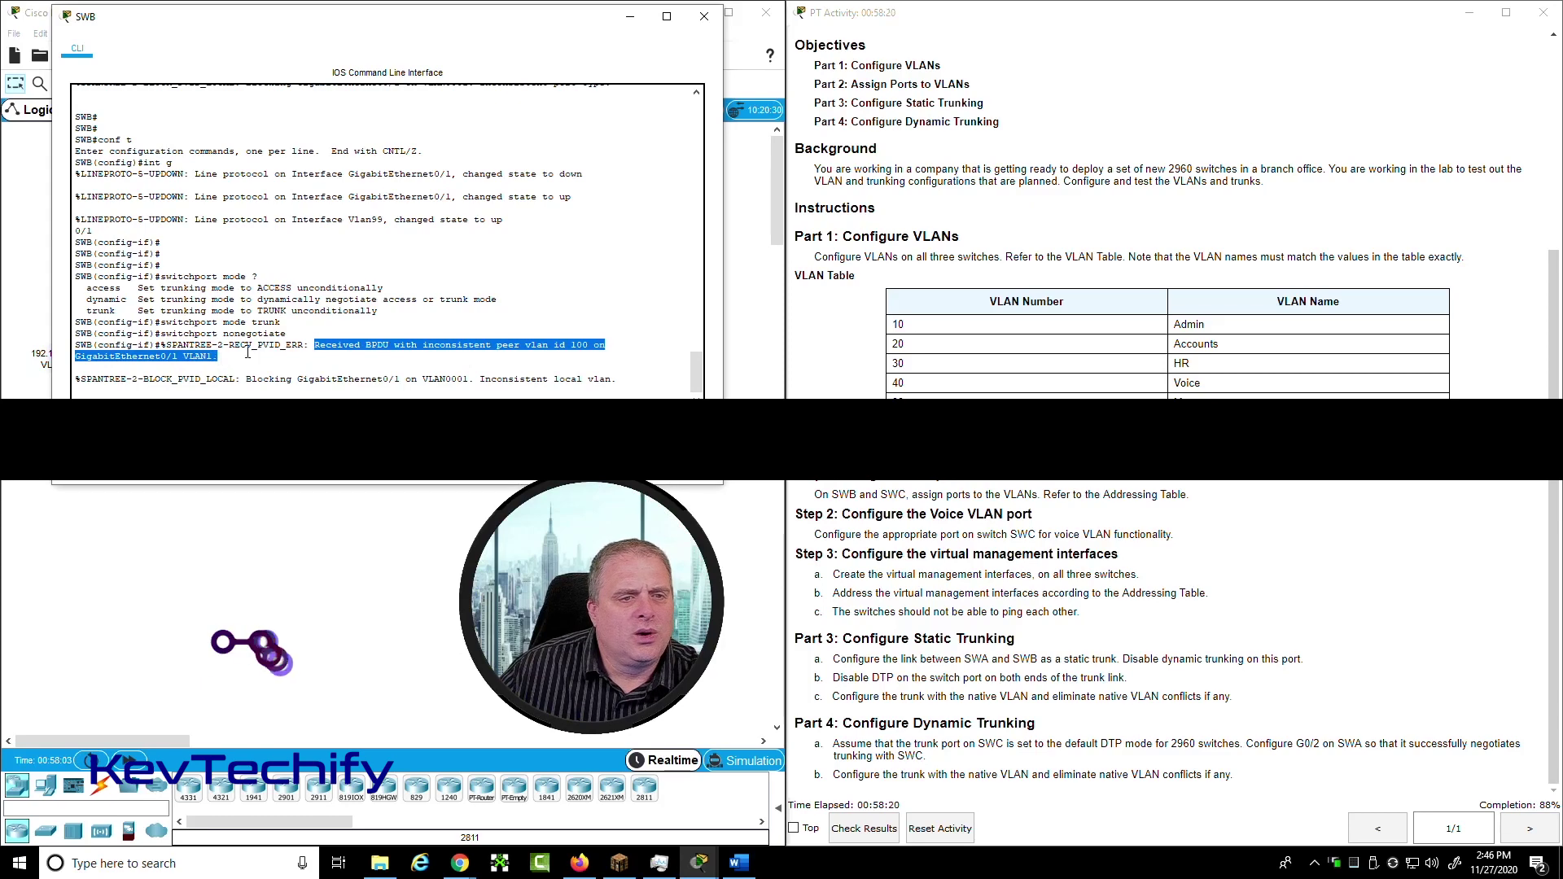
left_click_drag(171, 344, 574, 343)
left_click(521, 380)
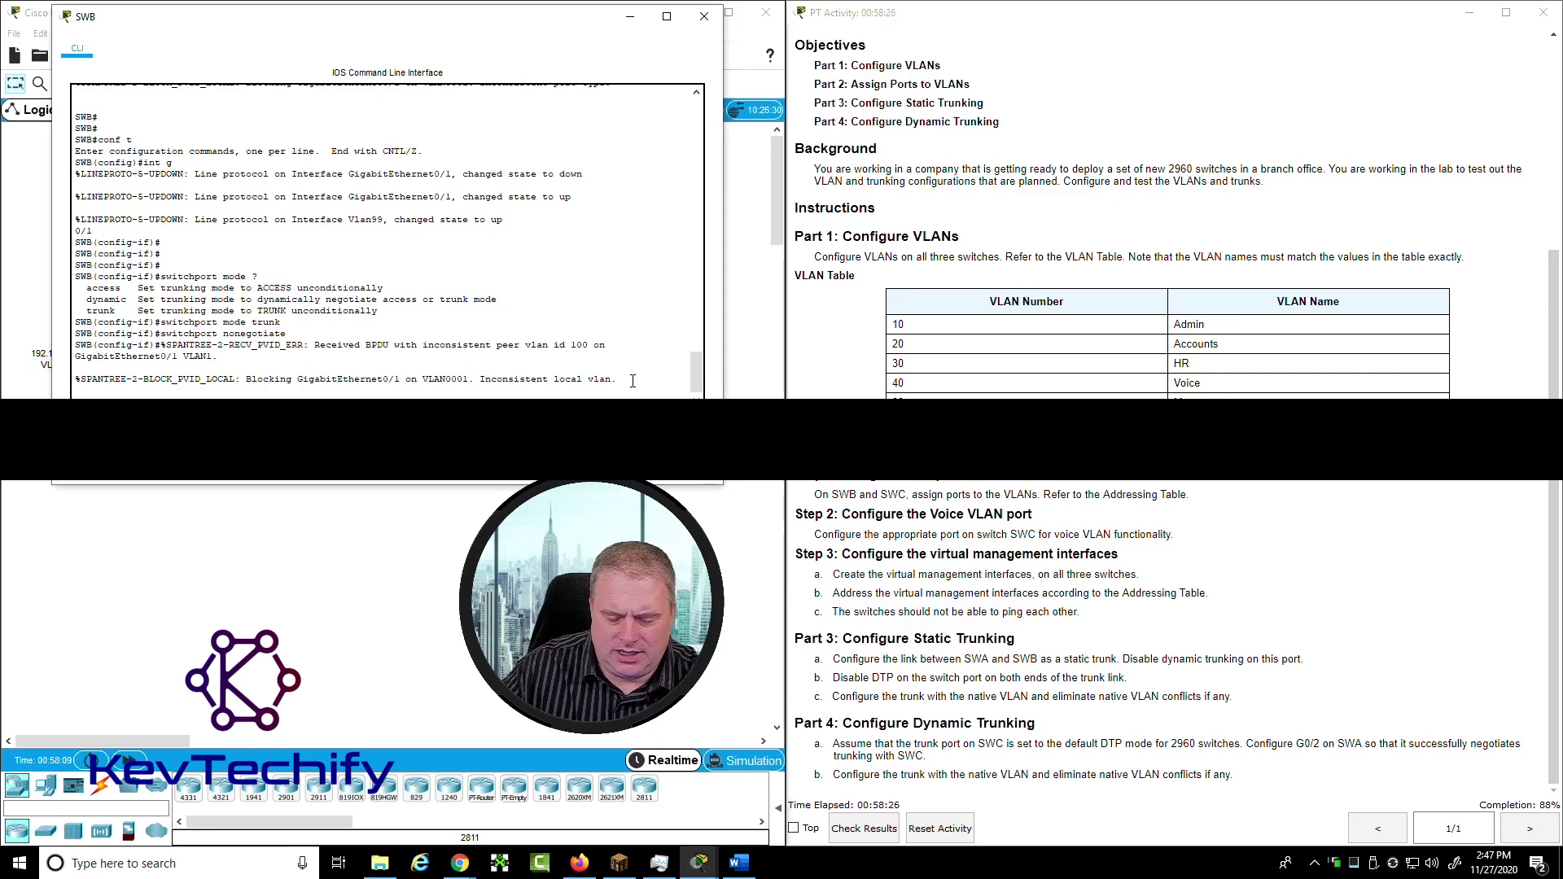
key("Return")
key("Return")
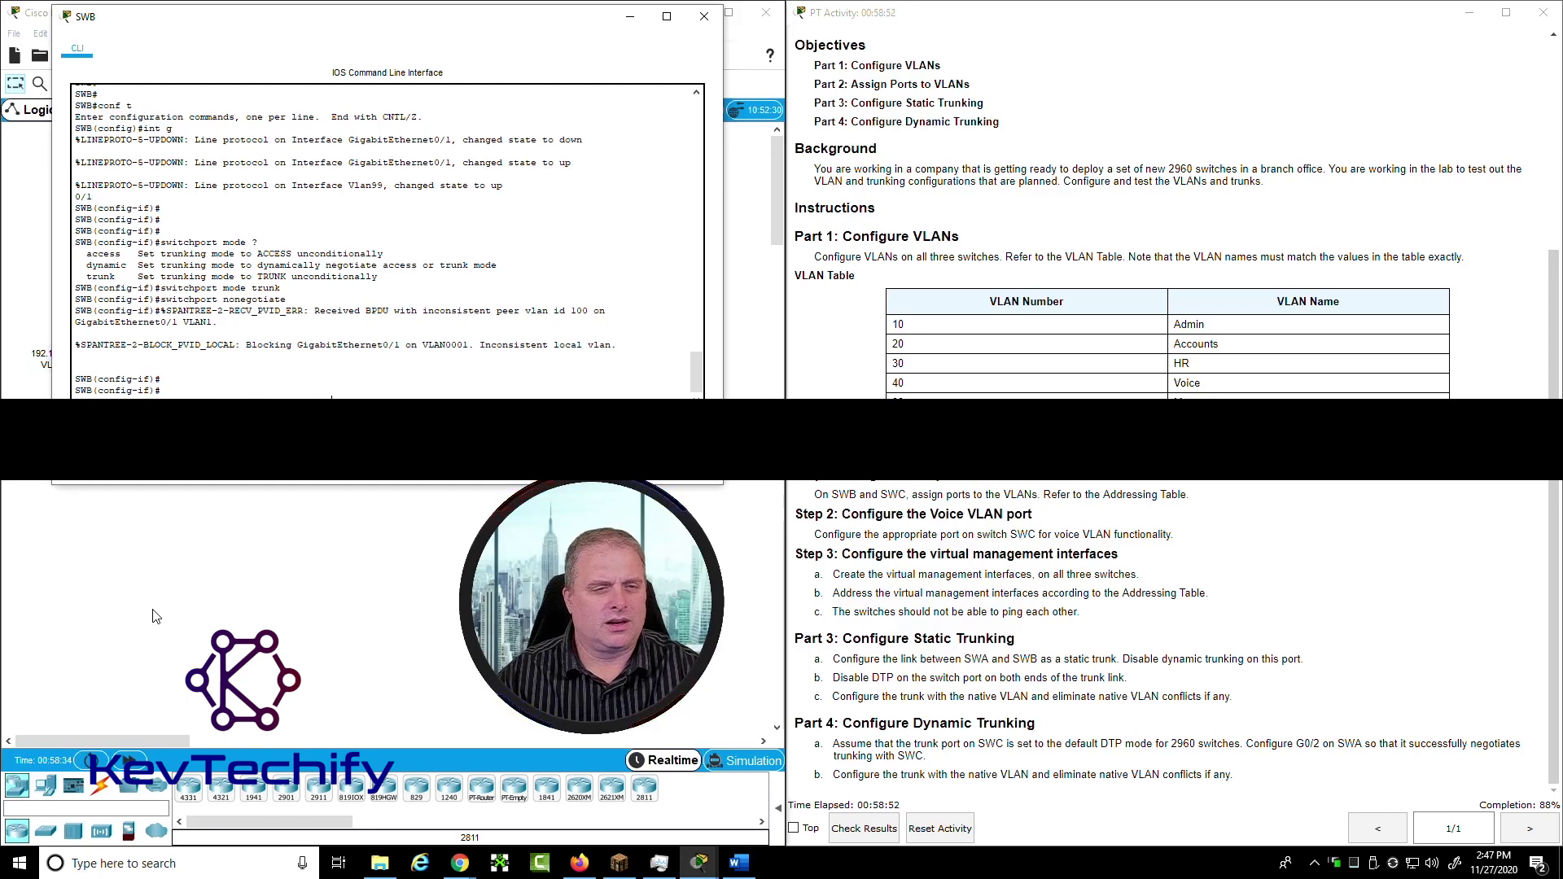
type("switchport trunk native vlan 100")
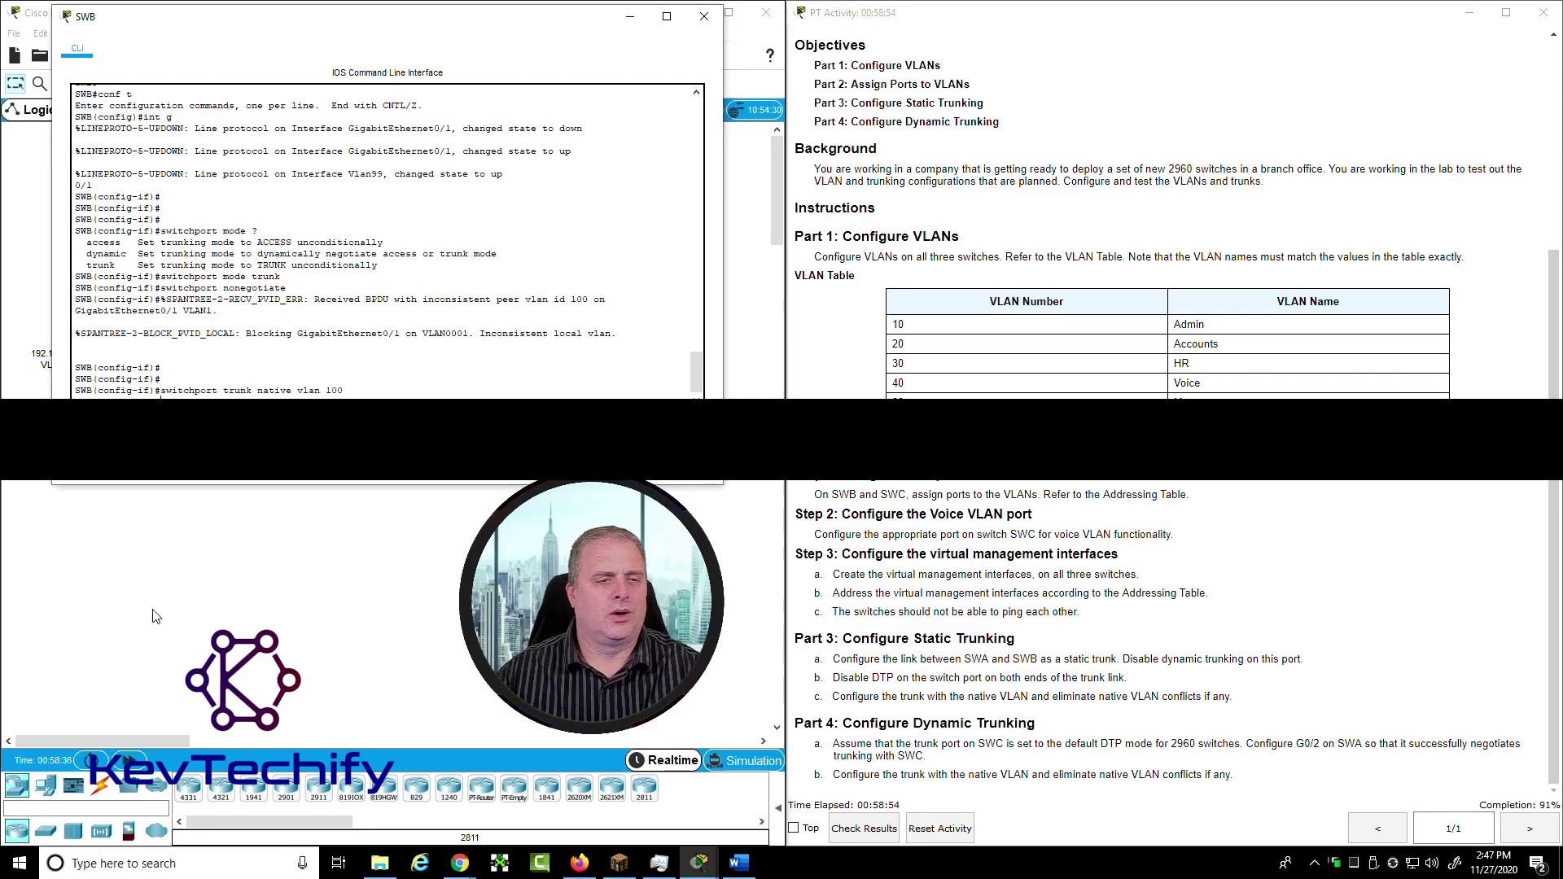
key("Return")
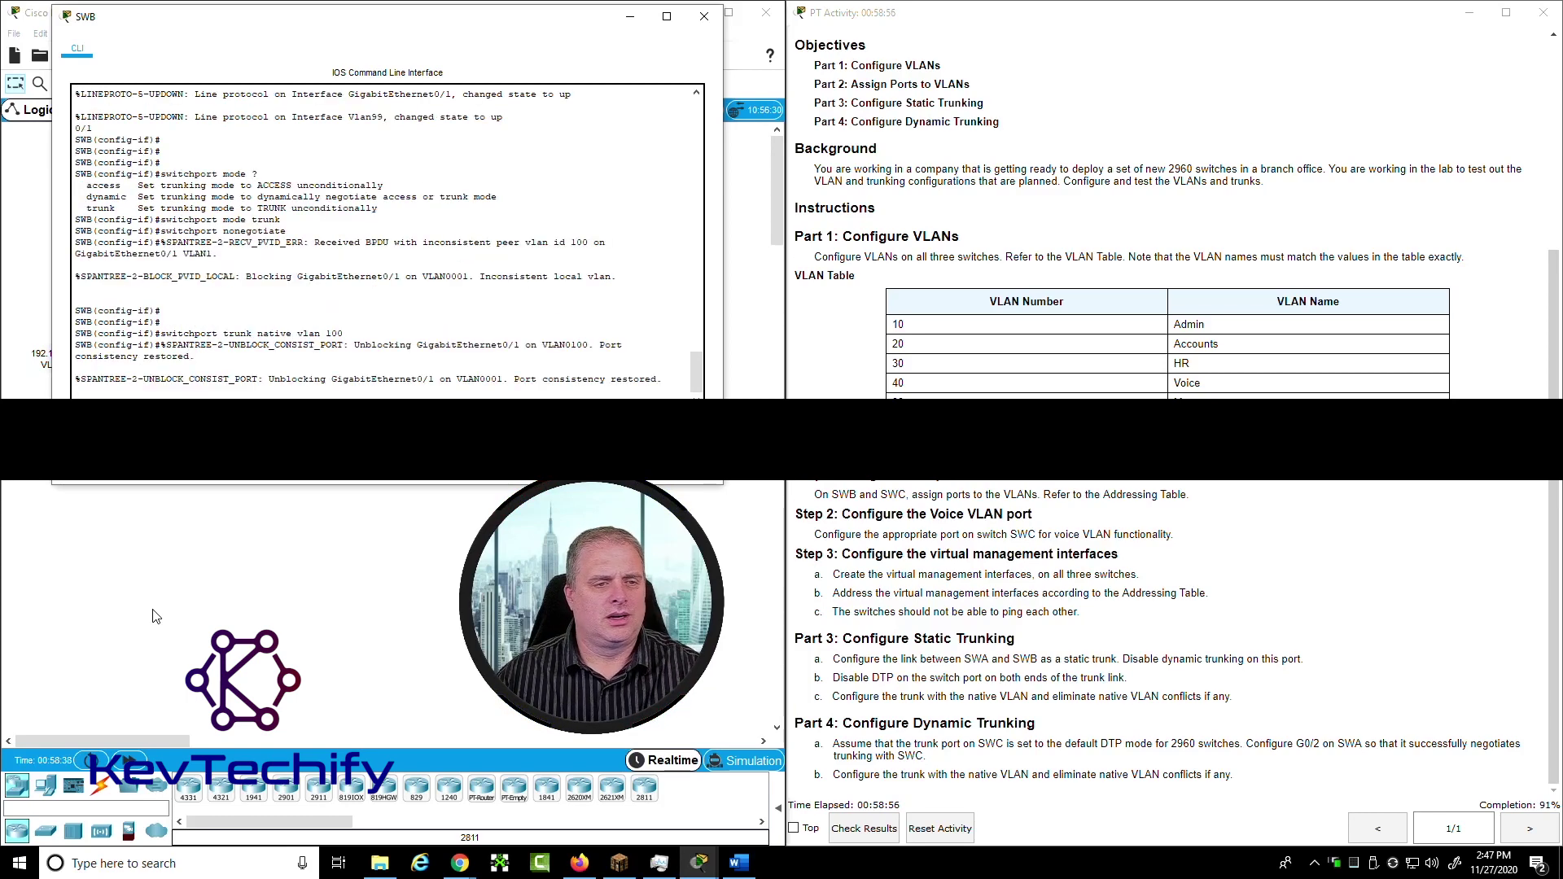
left_click_drag(248, 277, 610, 280)
left_click(271, 380)
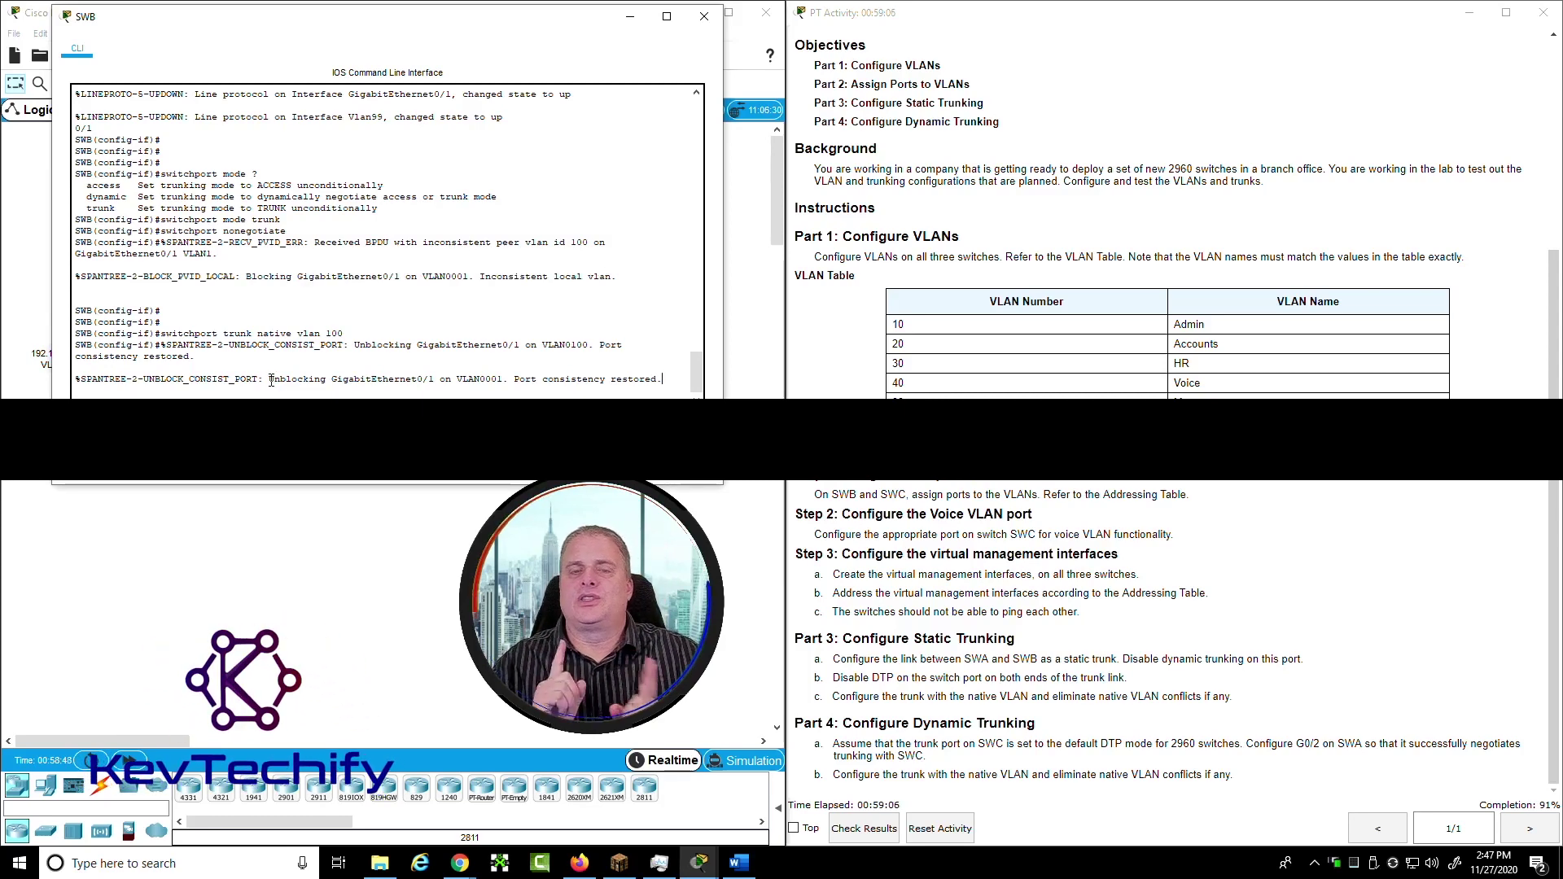
left_click_drag(273, 380, 618, 376)
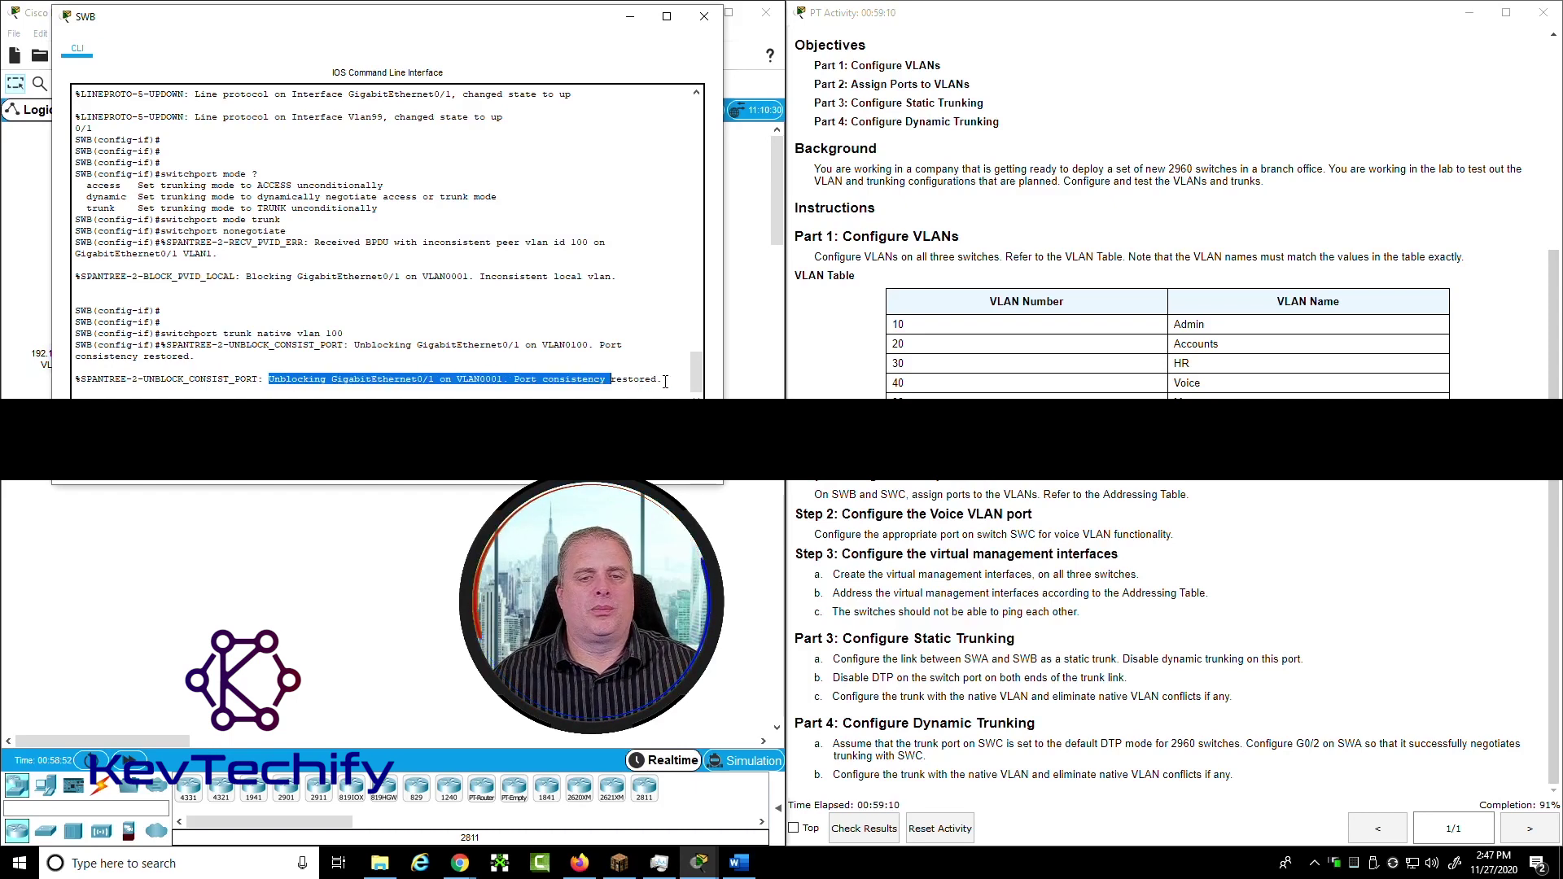
key("Return")
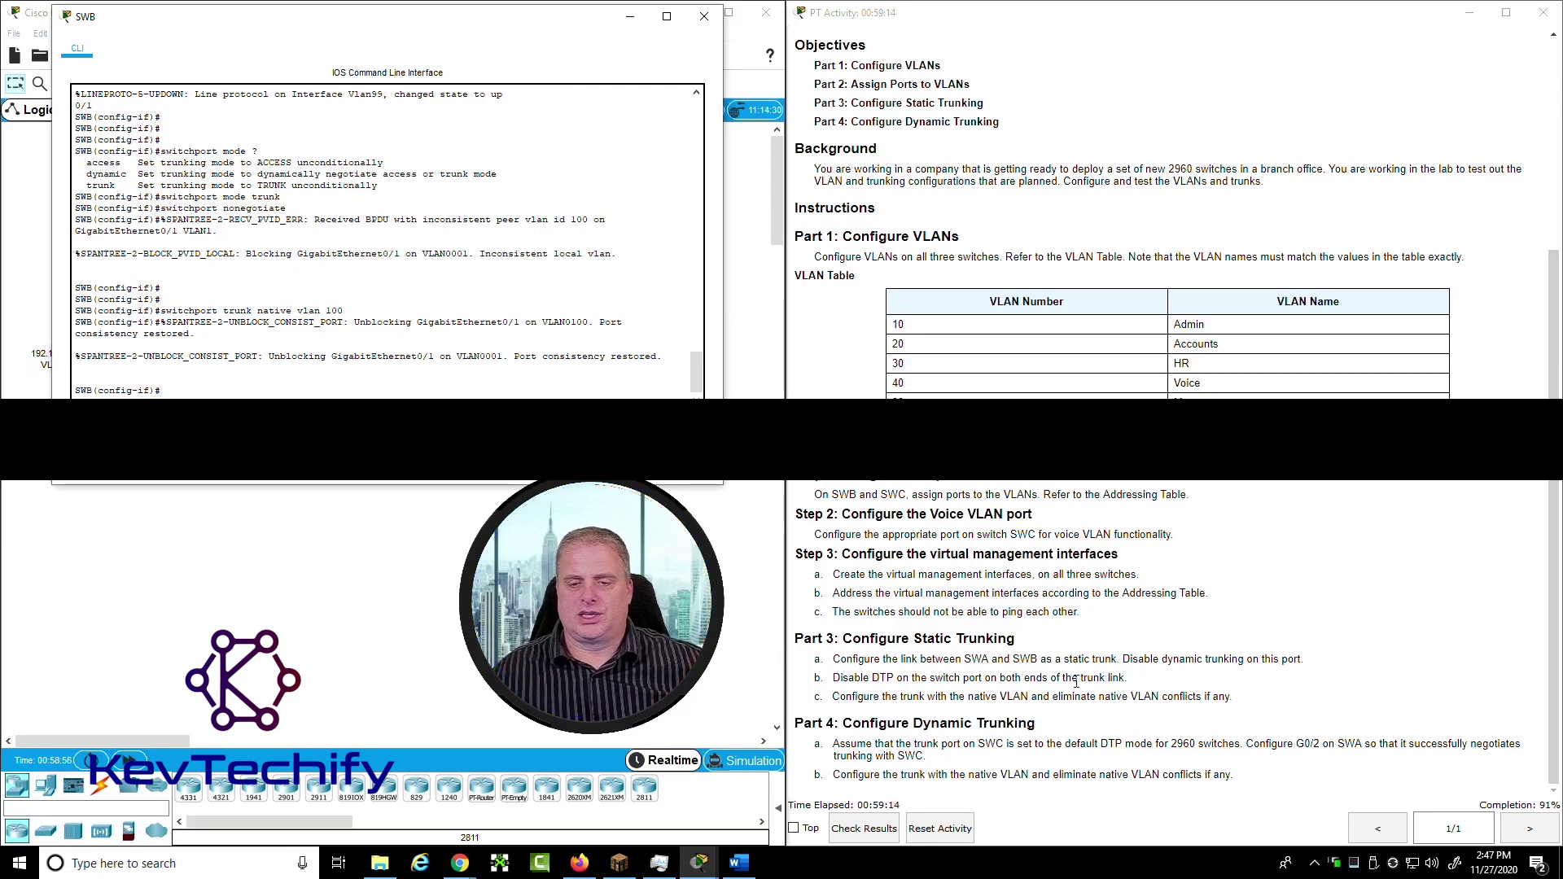
Exit SWB's interface and global configuration modes to return to the privileged EXEC prompt
left_click(986, 713)
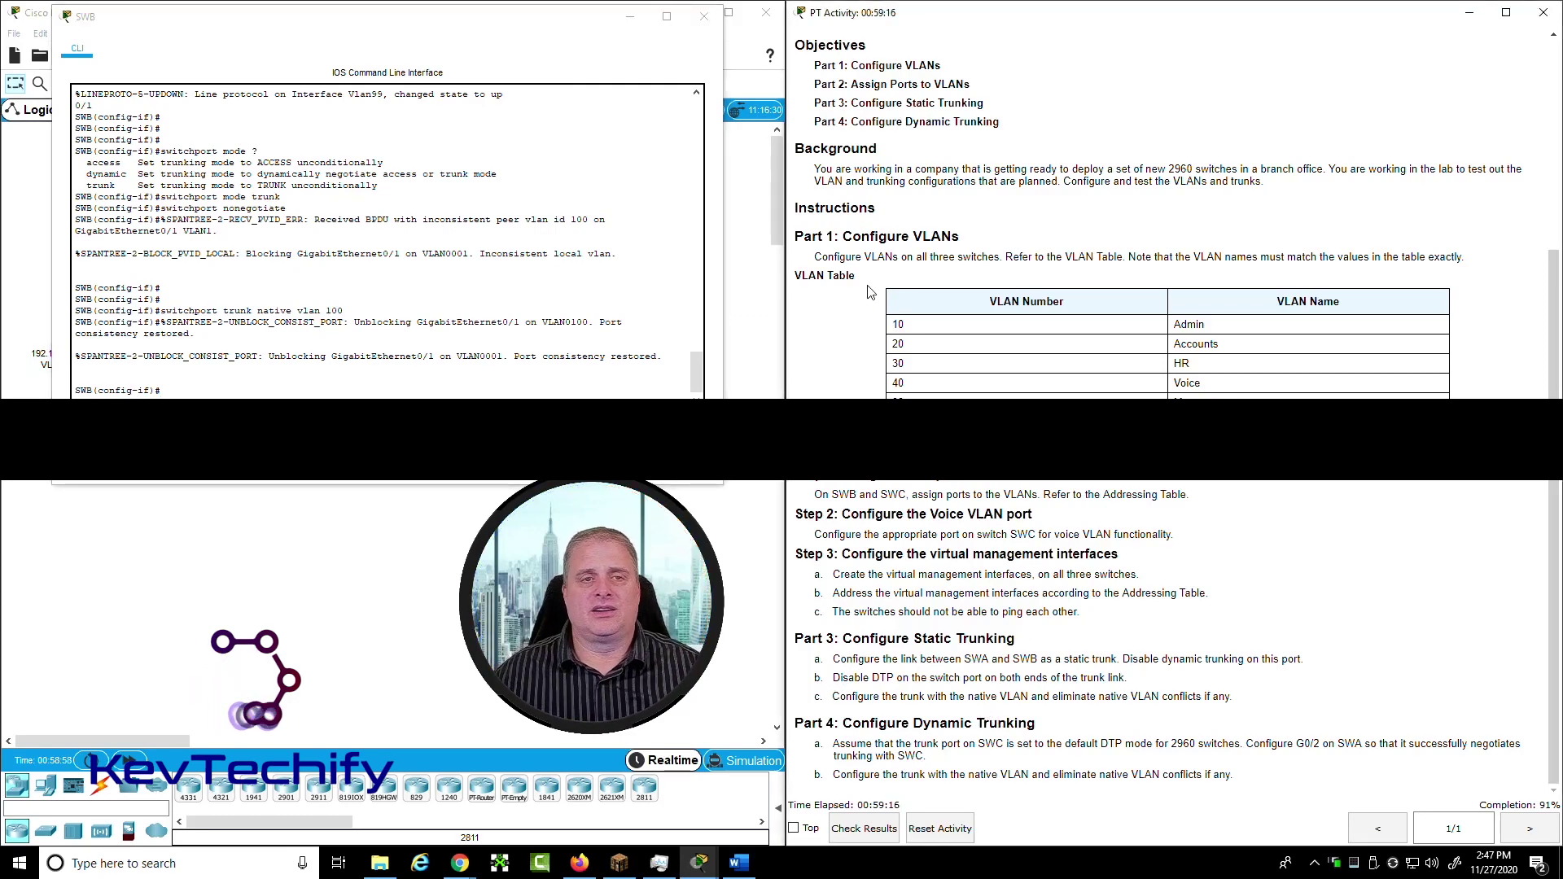
left_click_drag(420, 22, 1067, 22)
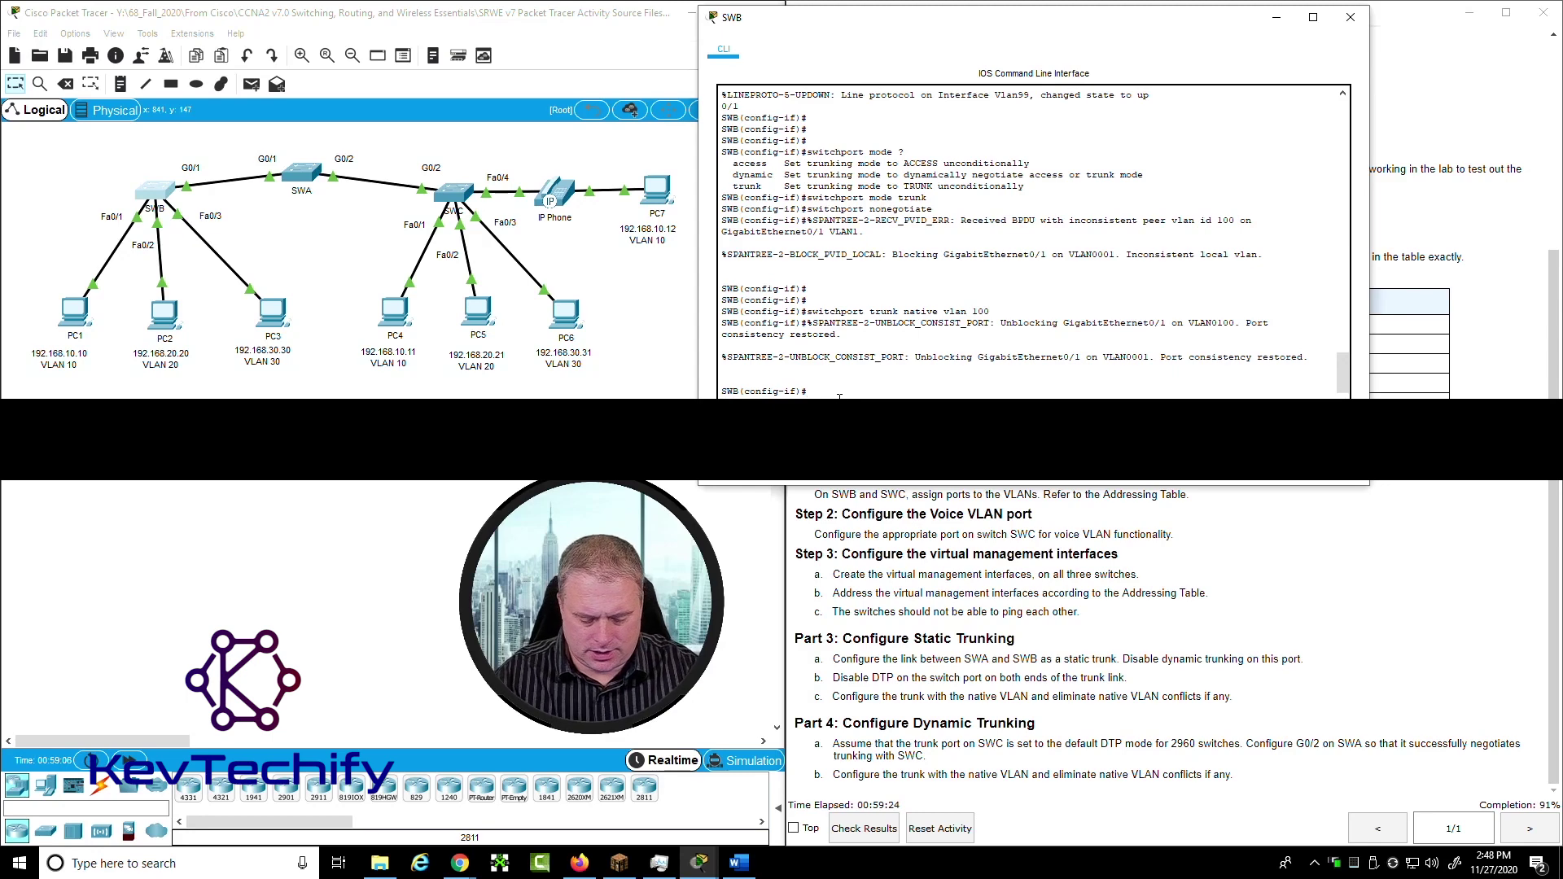
key("Return")
type("exit")
key("Return")
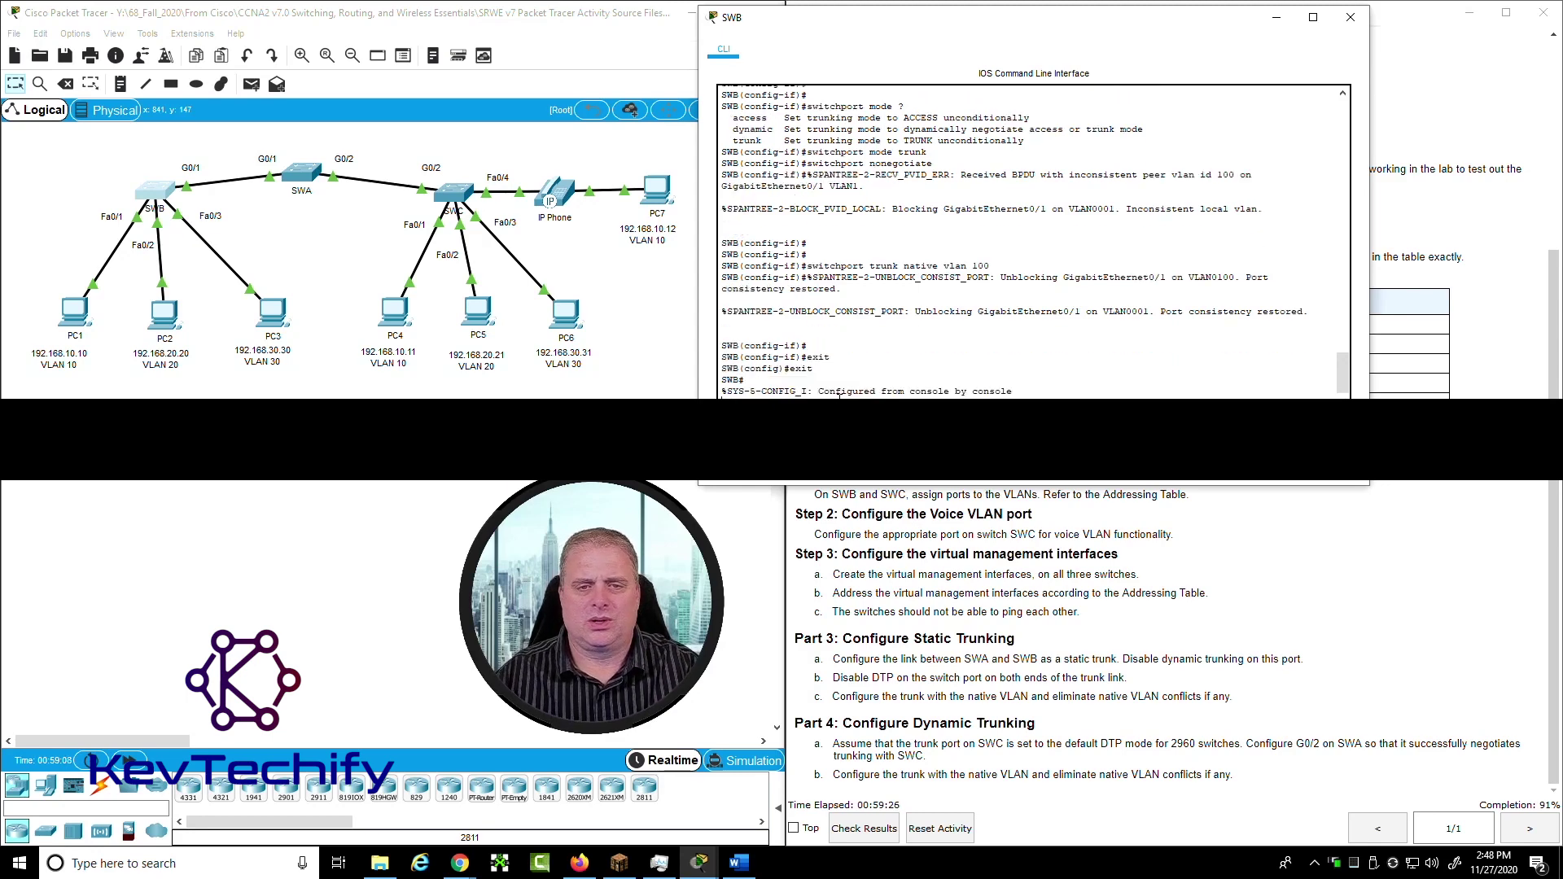
type("exit")
key("Return")
key("Return")
key("Return")
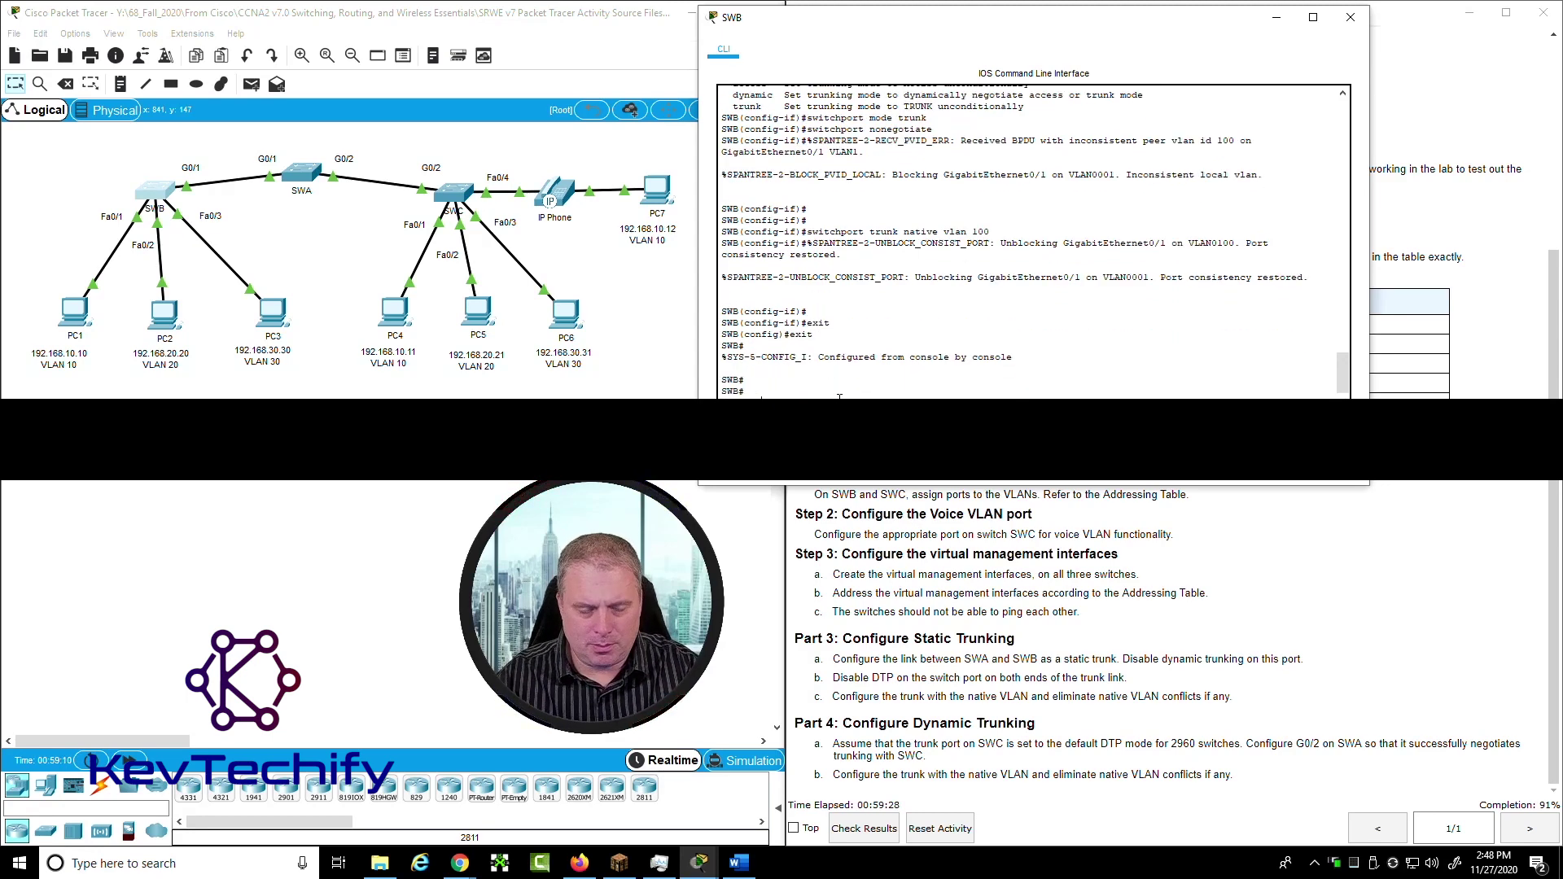
Copy SWA's SVI address 192.168.99.252 from the activity's Addressing Table
left_click_drag(1073, 31, 513, 59)
scroll(1139, 244, "up", 4)
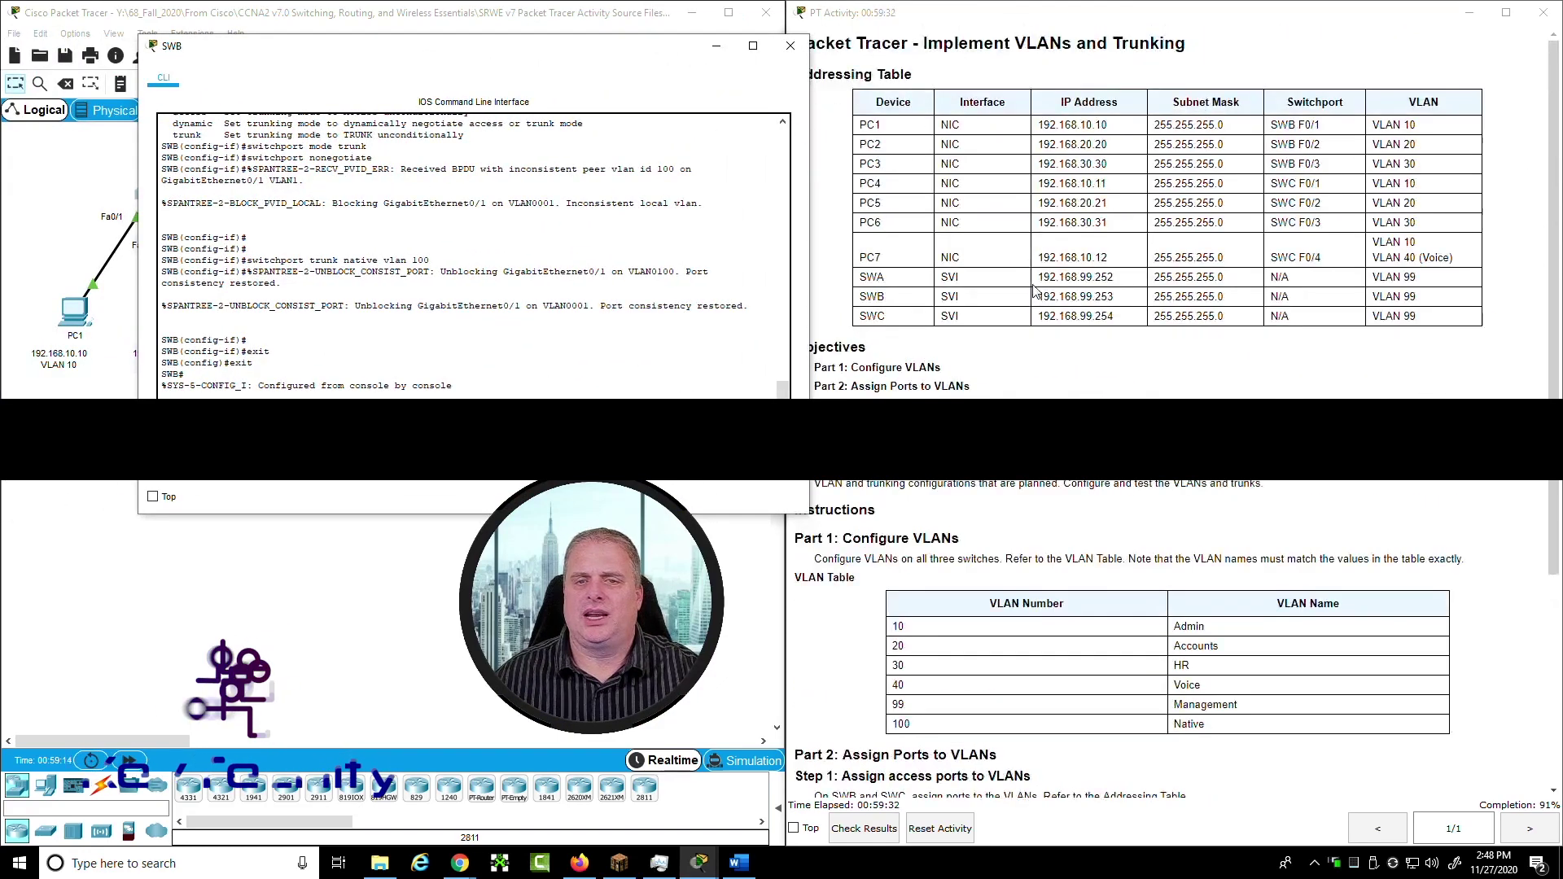
left_click_drag(1038, 276, 1113, 278)
key("ctrl+c")
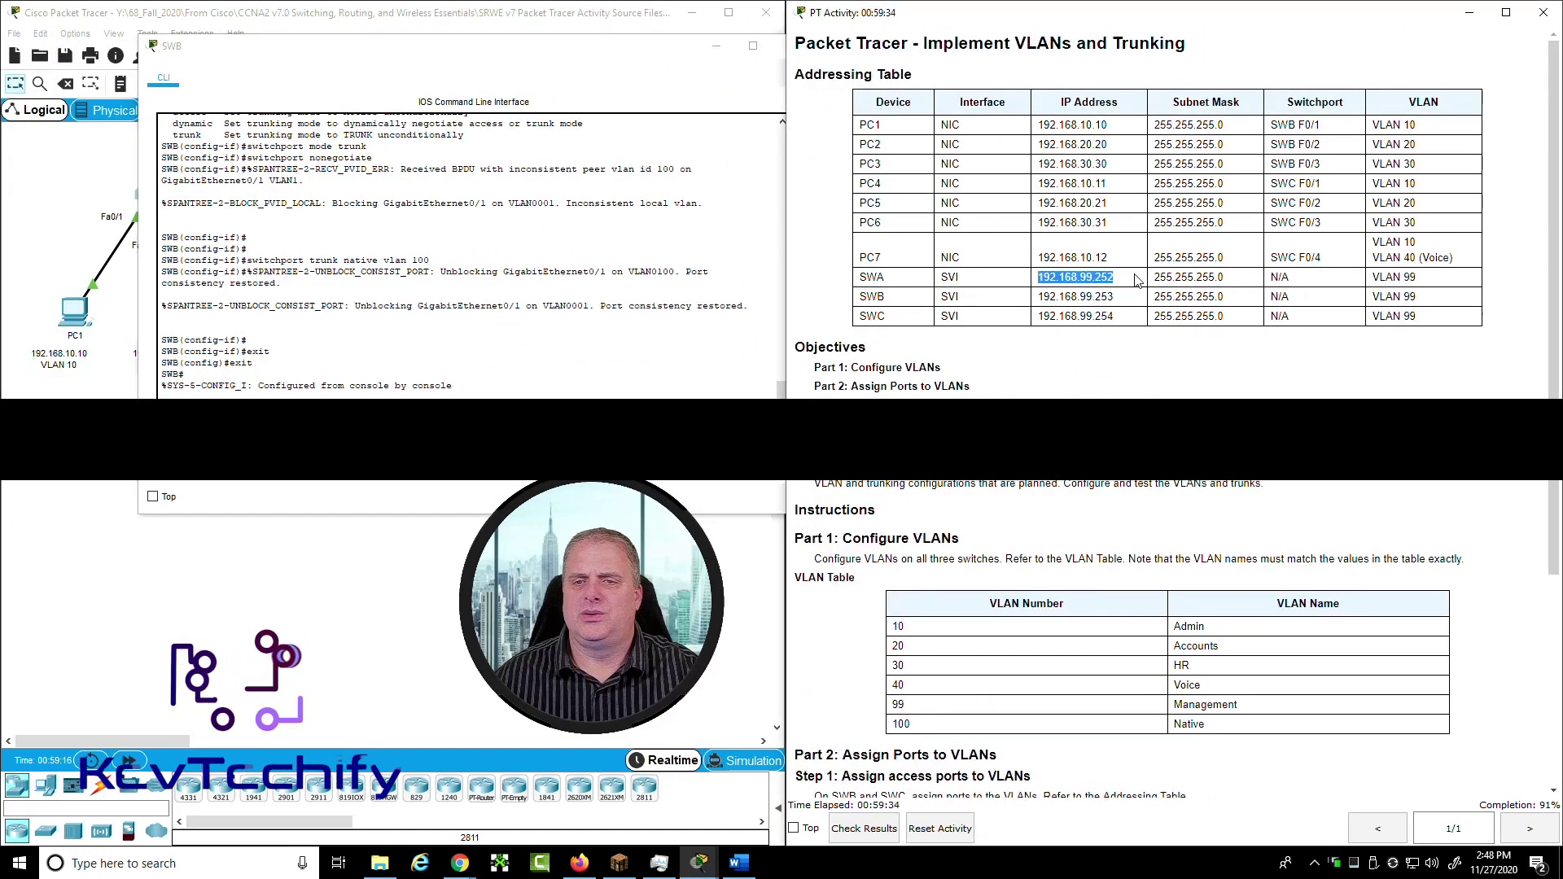
Ping SWA at 192.168.99.252 from SWB twice to test the trunk, and close SWB's command line
key("alt+Tab")
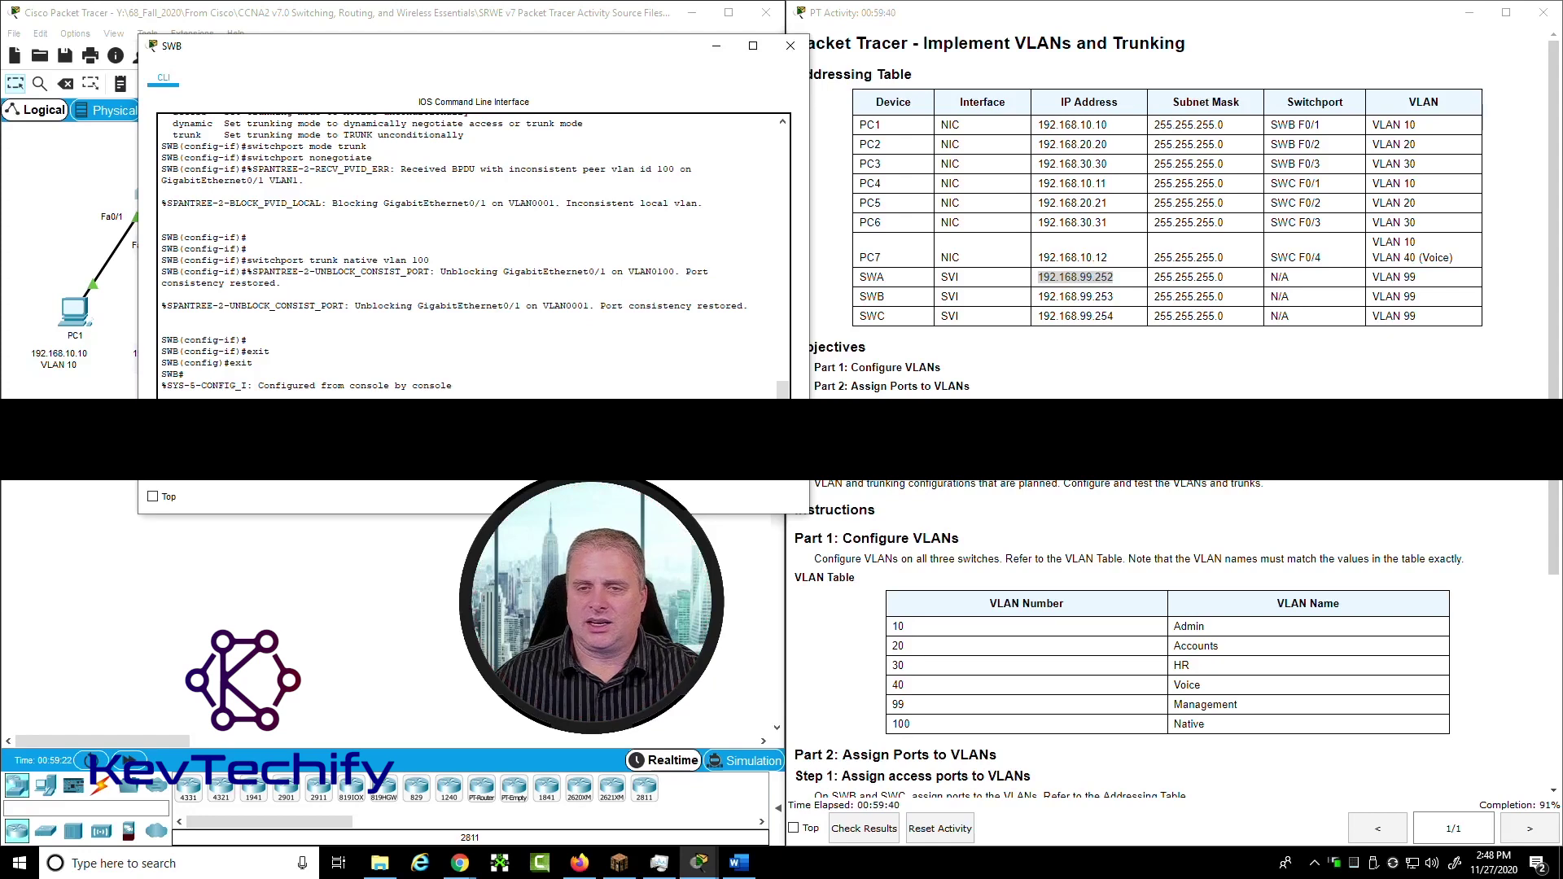
key("Return")
key("Return")
type("ping")
key("ctrl+v")
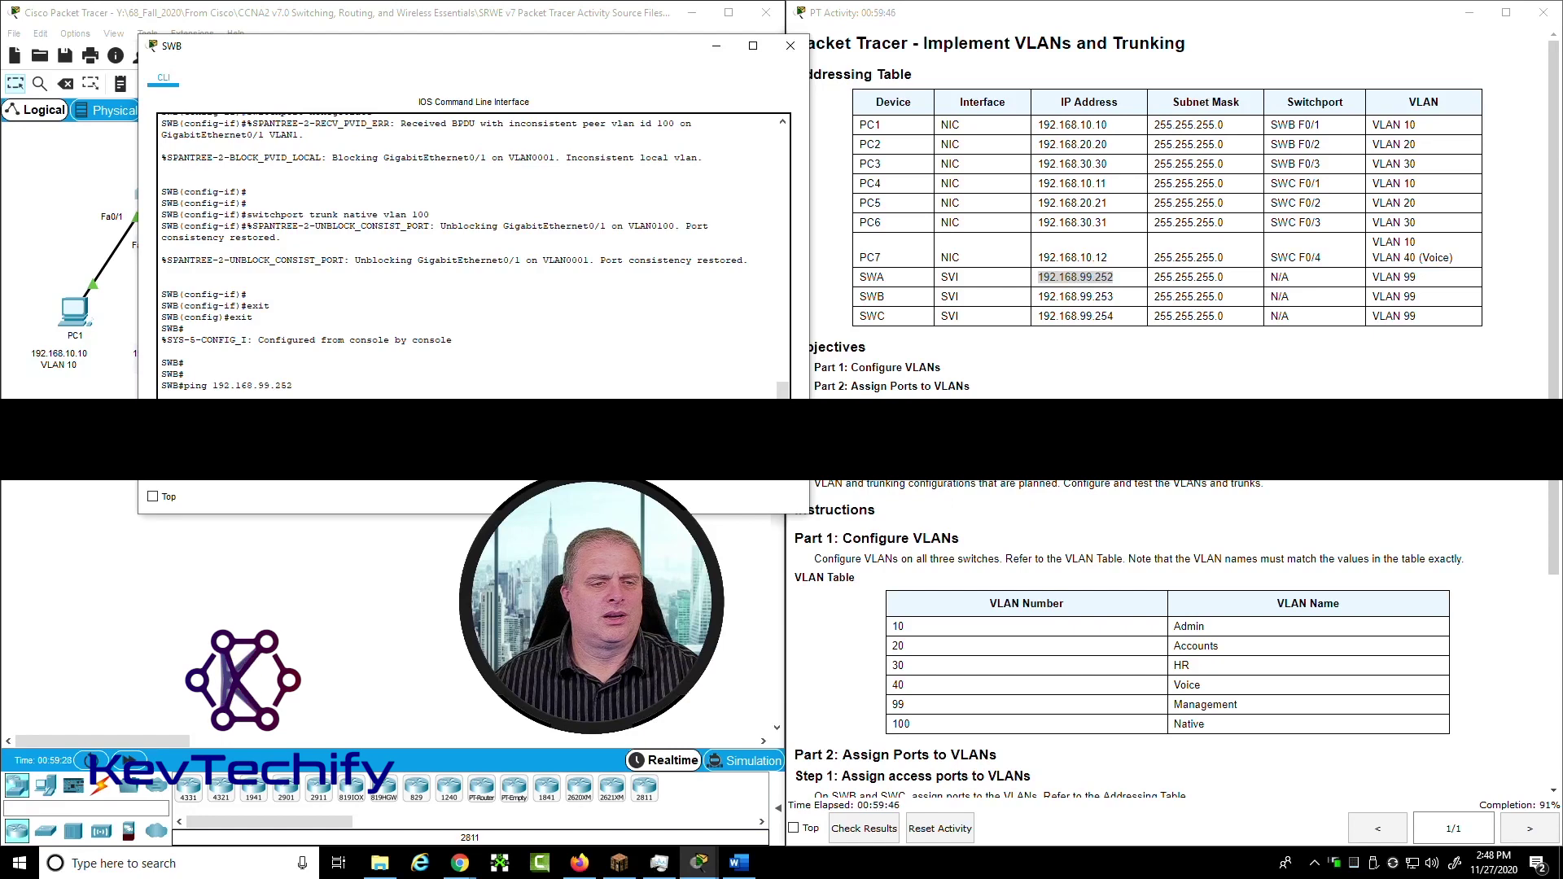
key("Return")
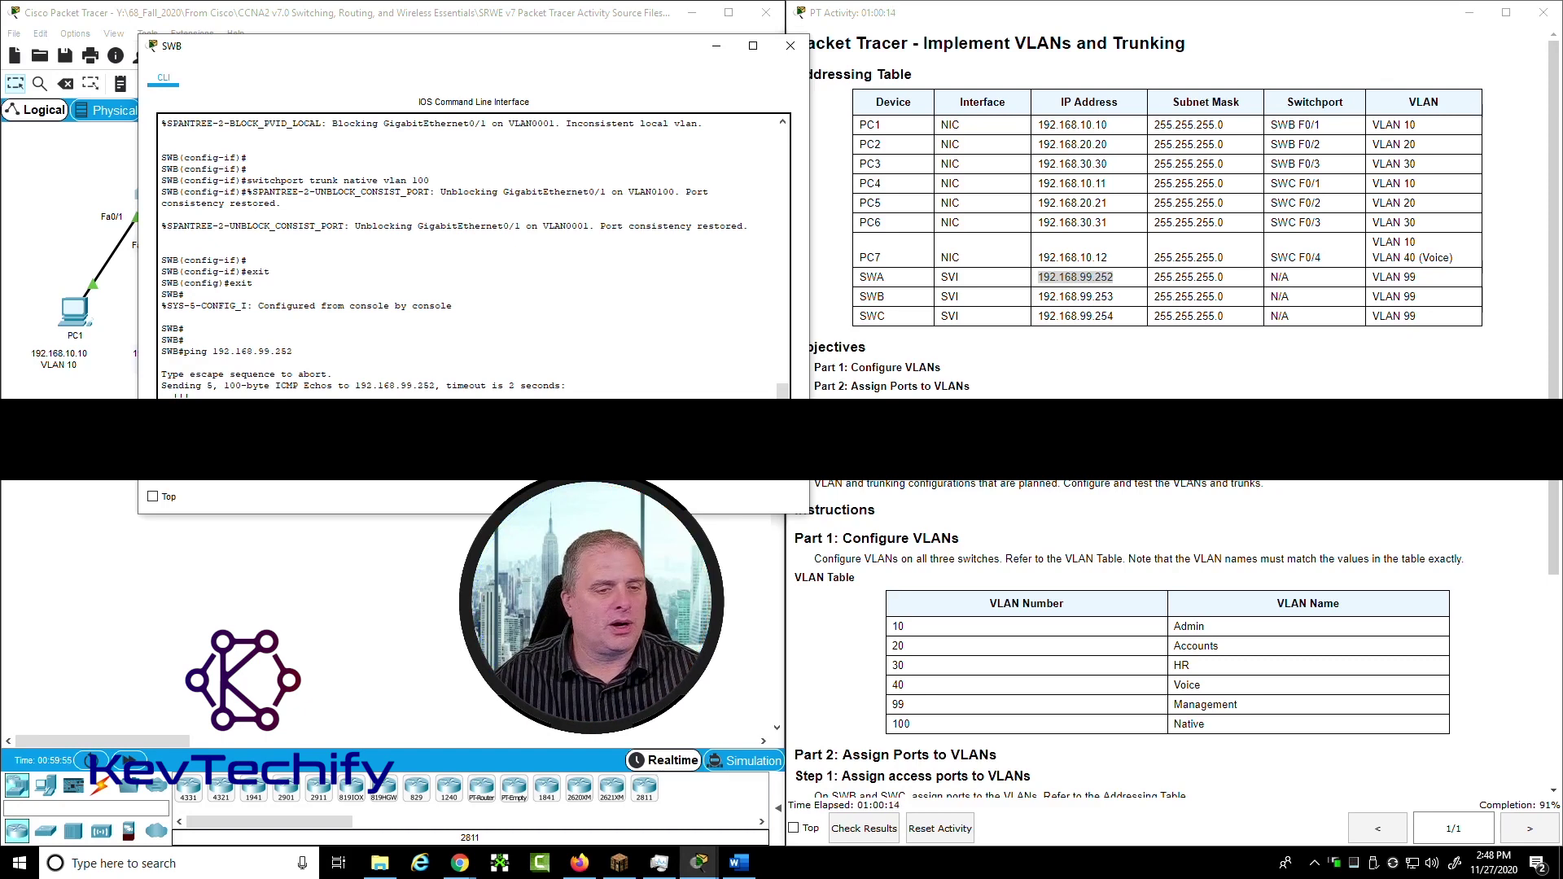
key("Up")
key("Return")
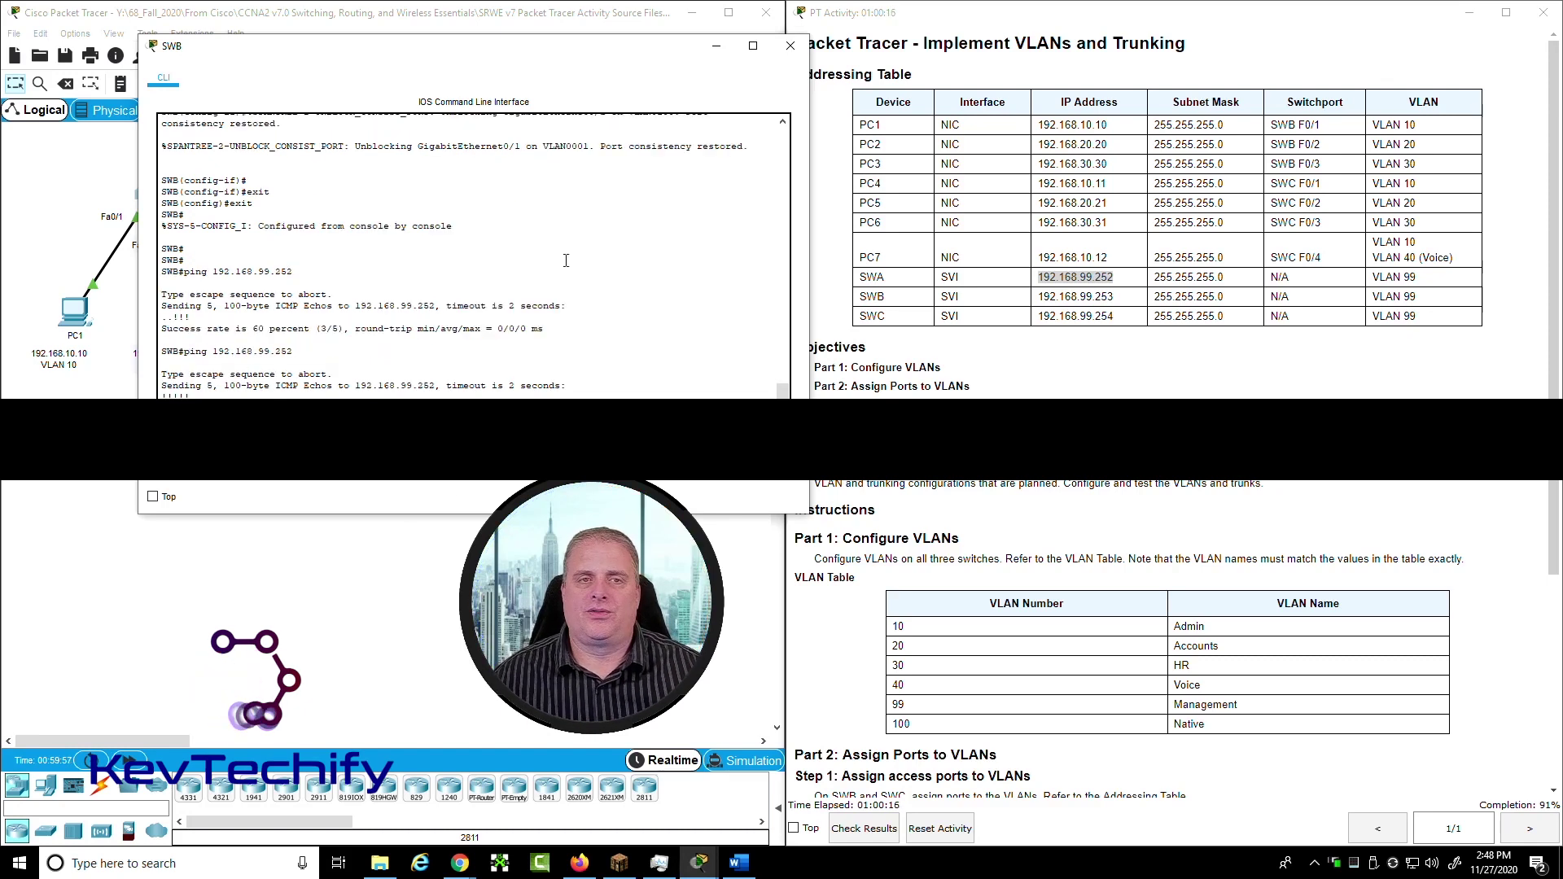
left_click(790, 46)
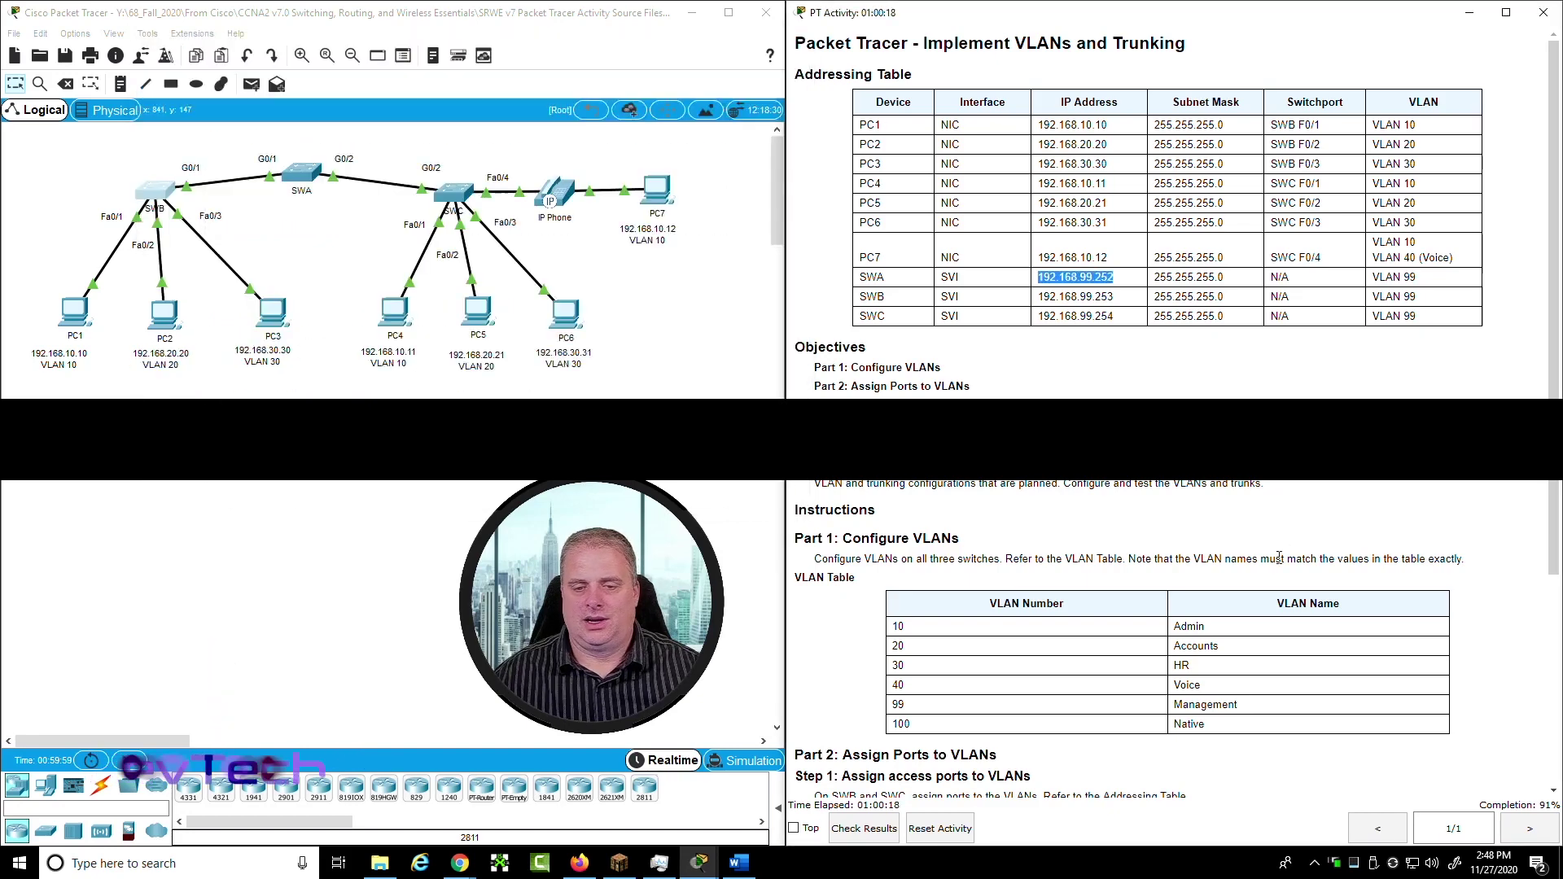
Read the Part 4 dynamic trunking instructions, the native VLAN message in SWA's command line, and SWA's port labels in the topology
scroll(1278, 559, "down", 3)
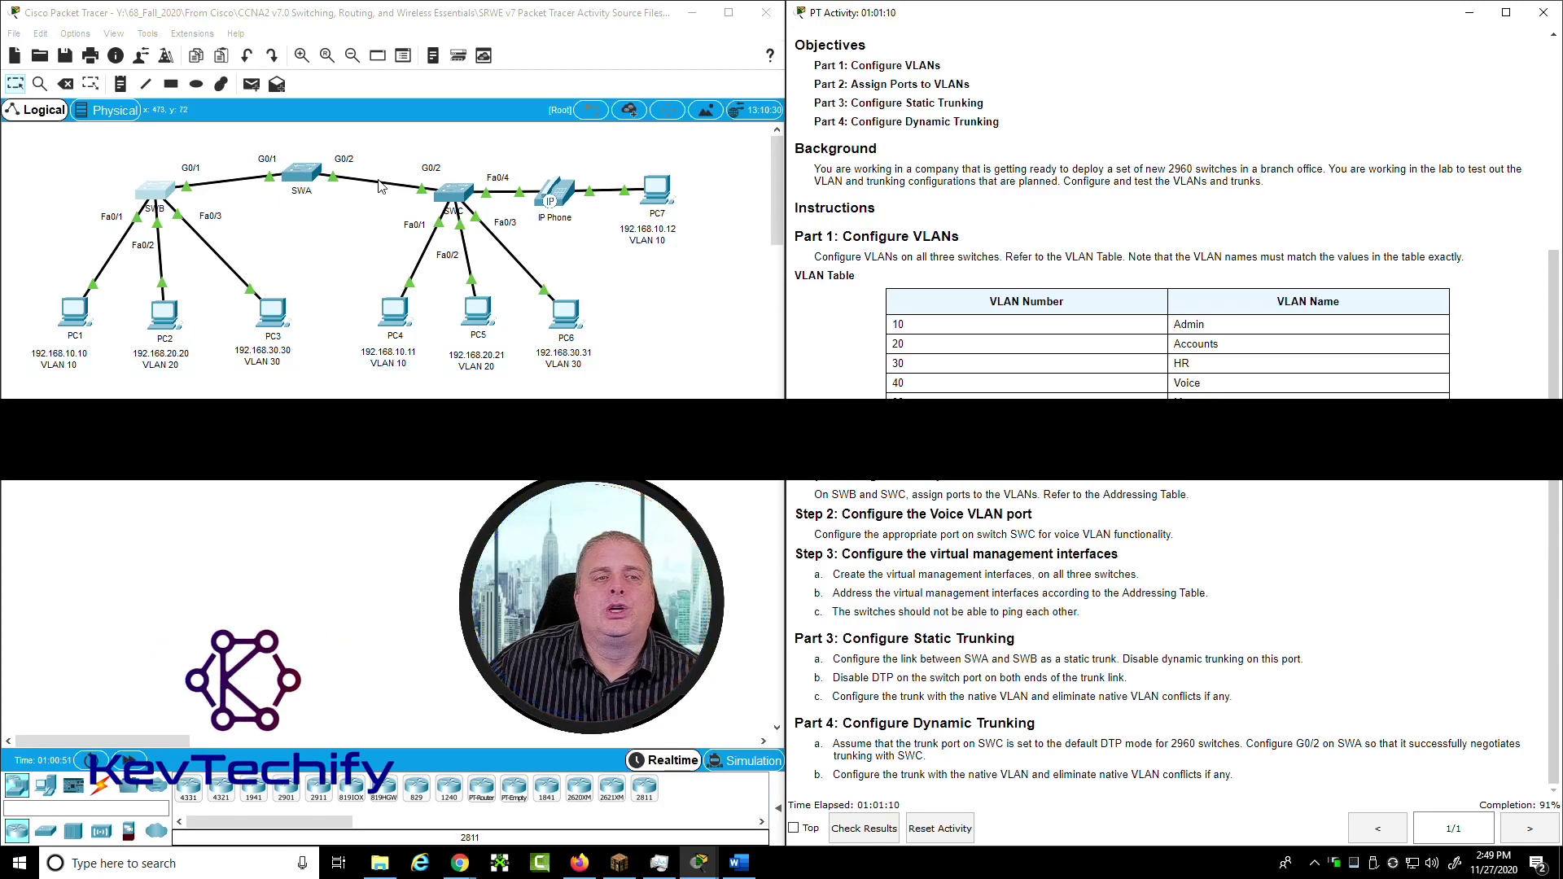
left_click(306, 179)
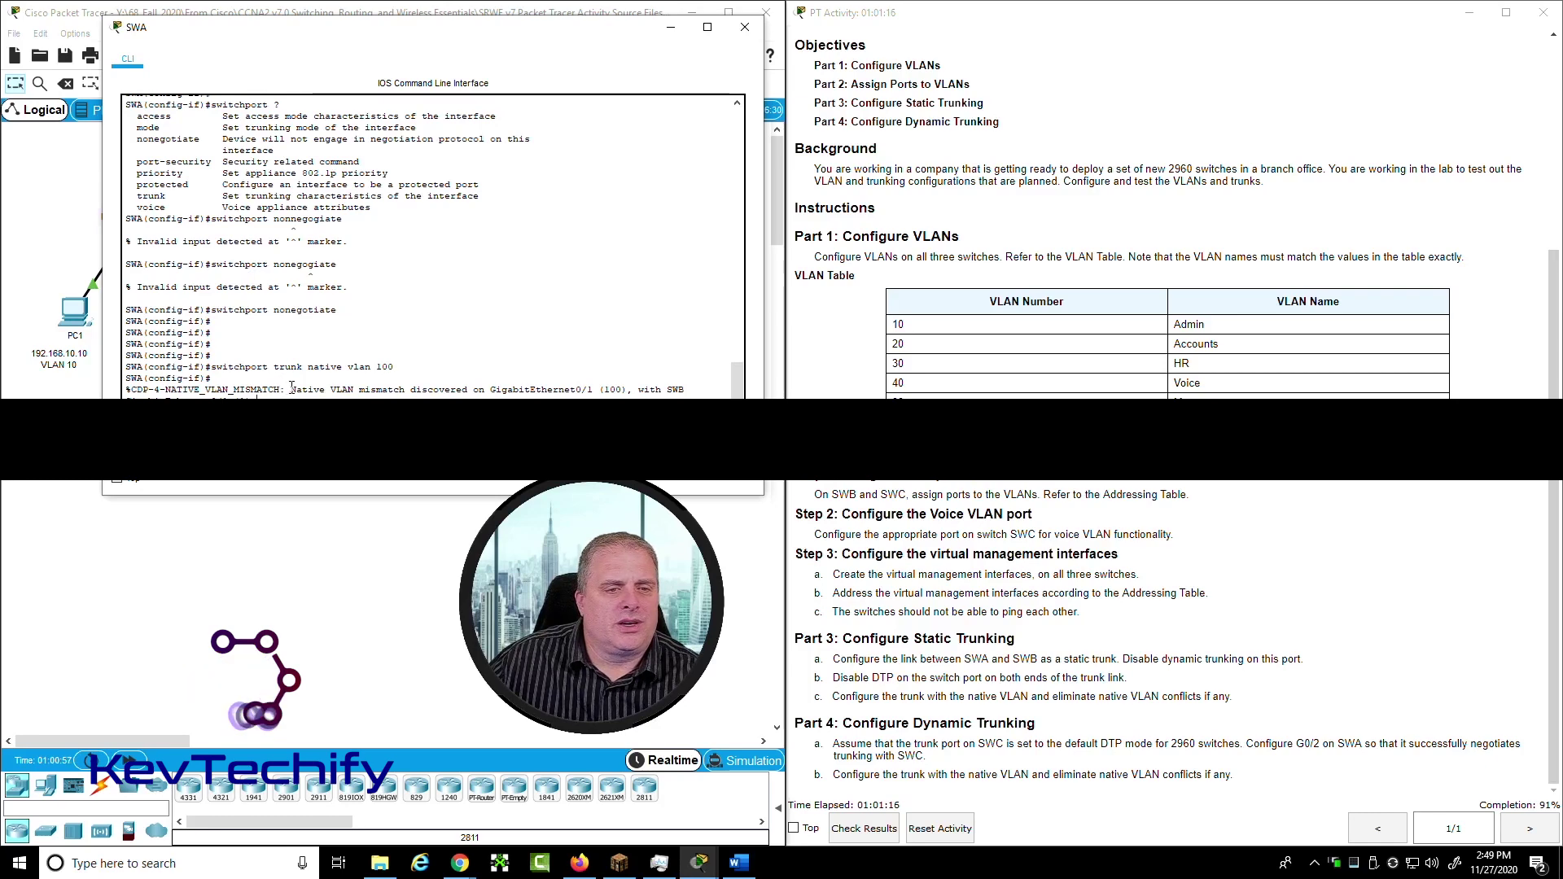
left_click_drag(290, 390, 322, 397)
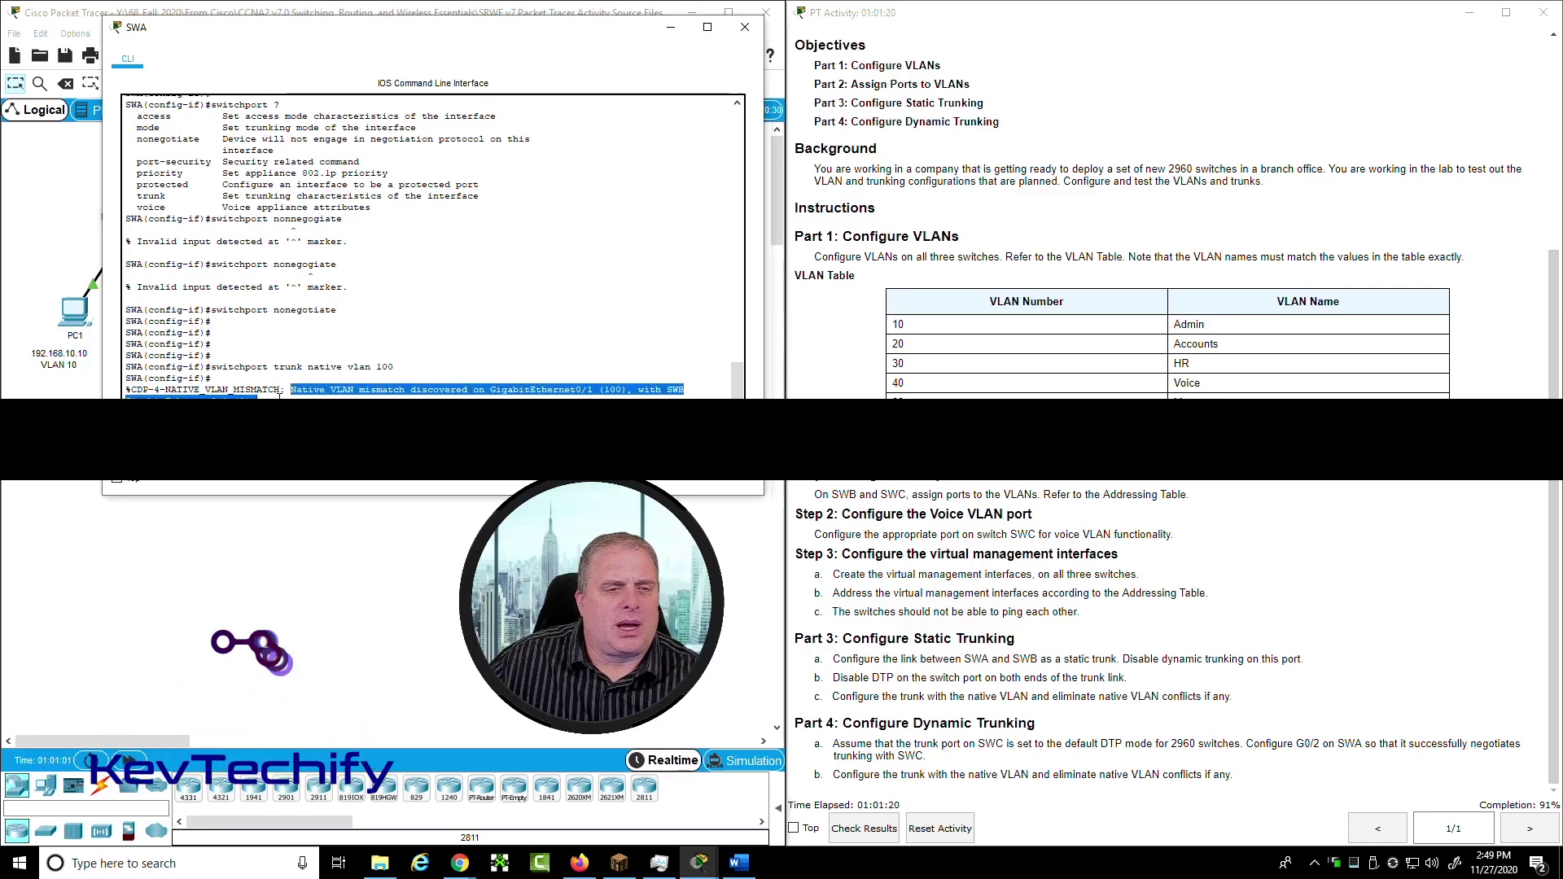
left_click(296, 397)
key("Return")
key("Return")
key("Return")
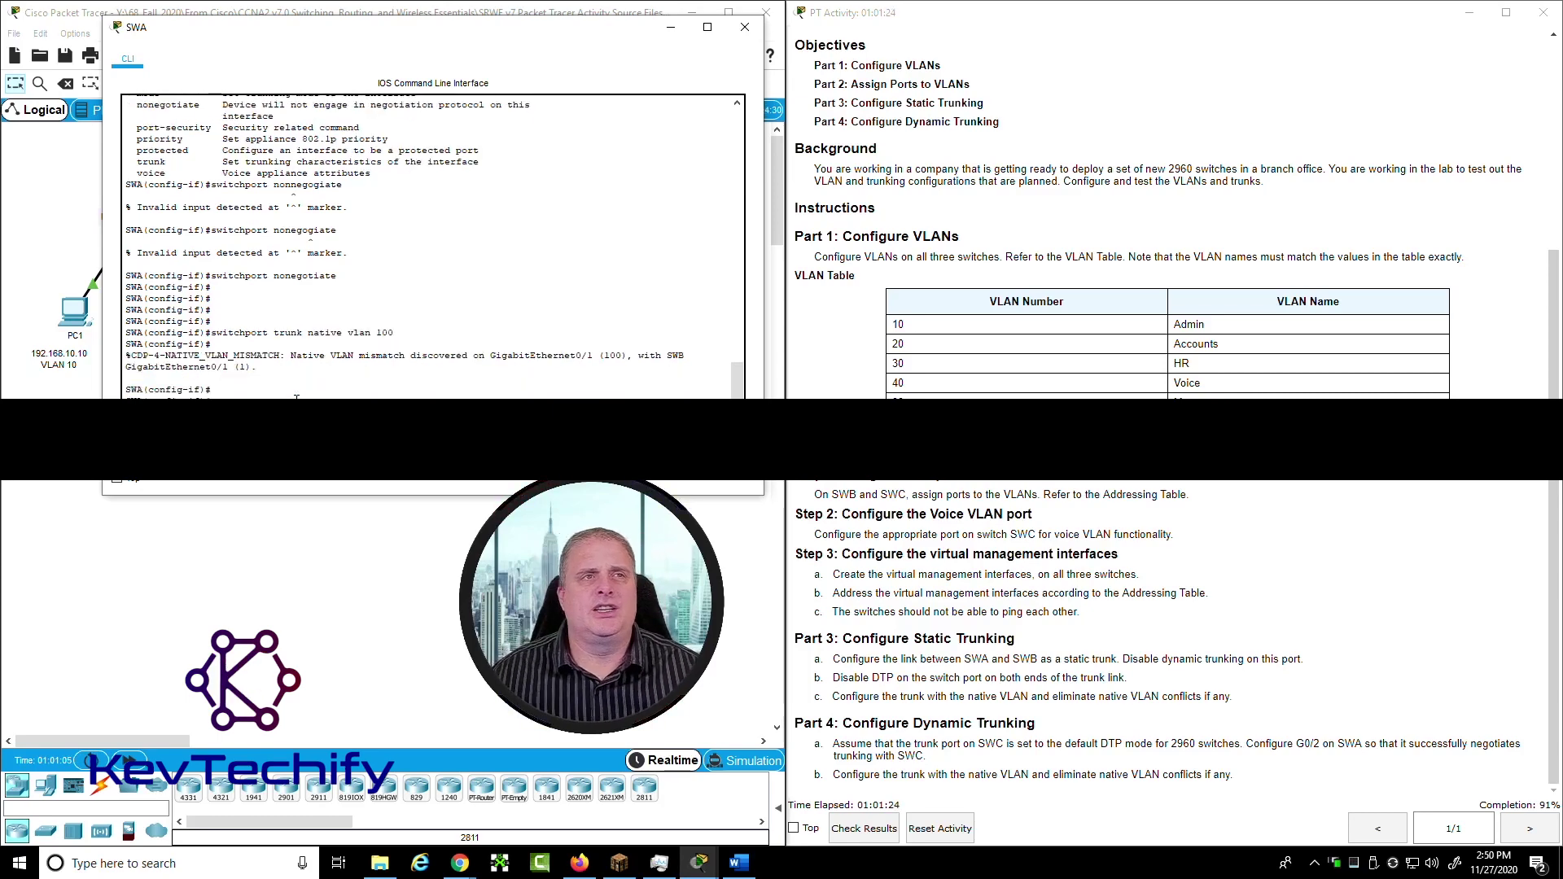
left_click_drag(478, 31, 1141, 102)
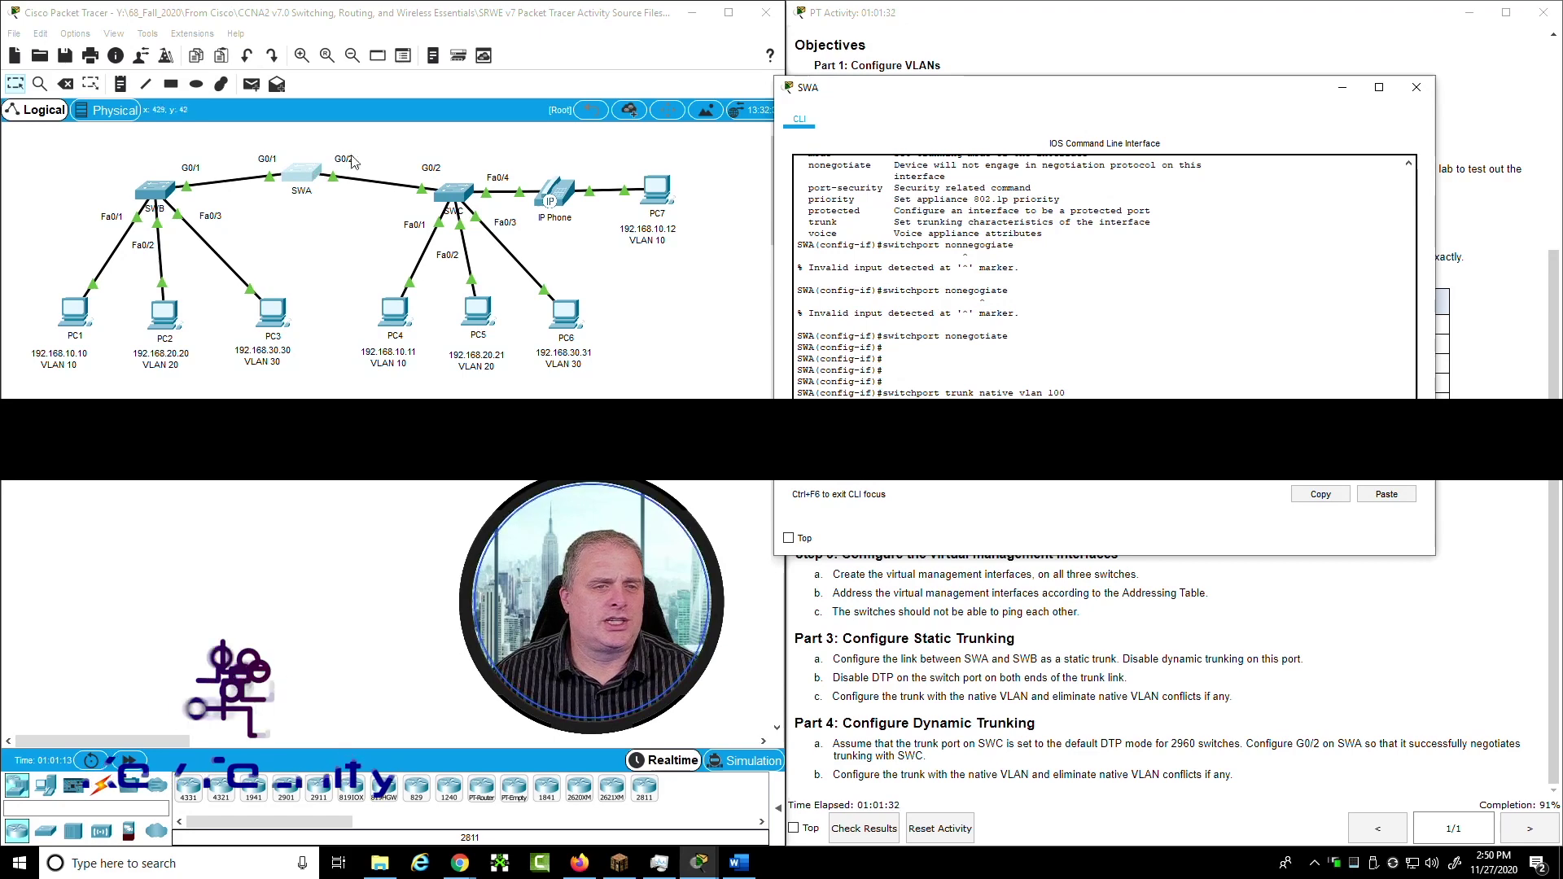
left_click_drag(883, 88, 189, 30)
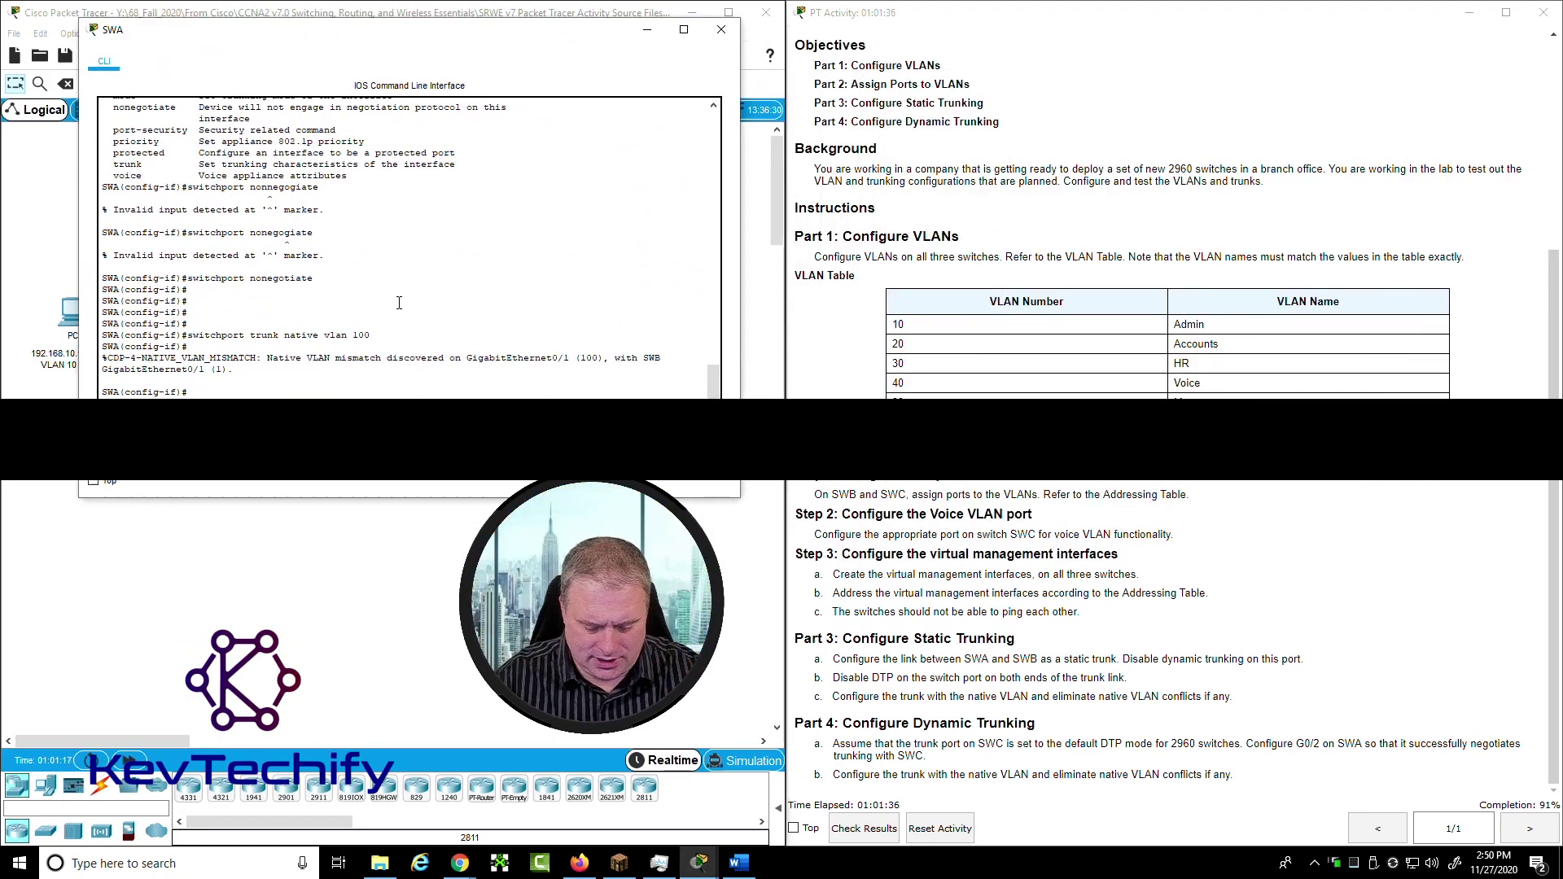
Enter interface g0/2 on SWA and list its available switchport mode options
key("Return")
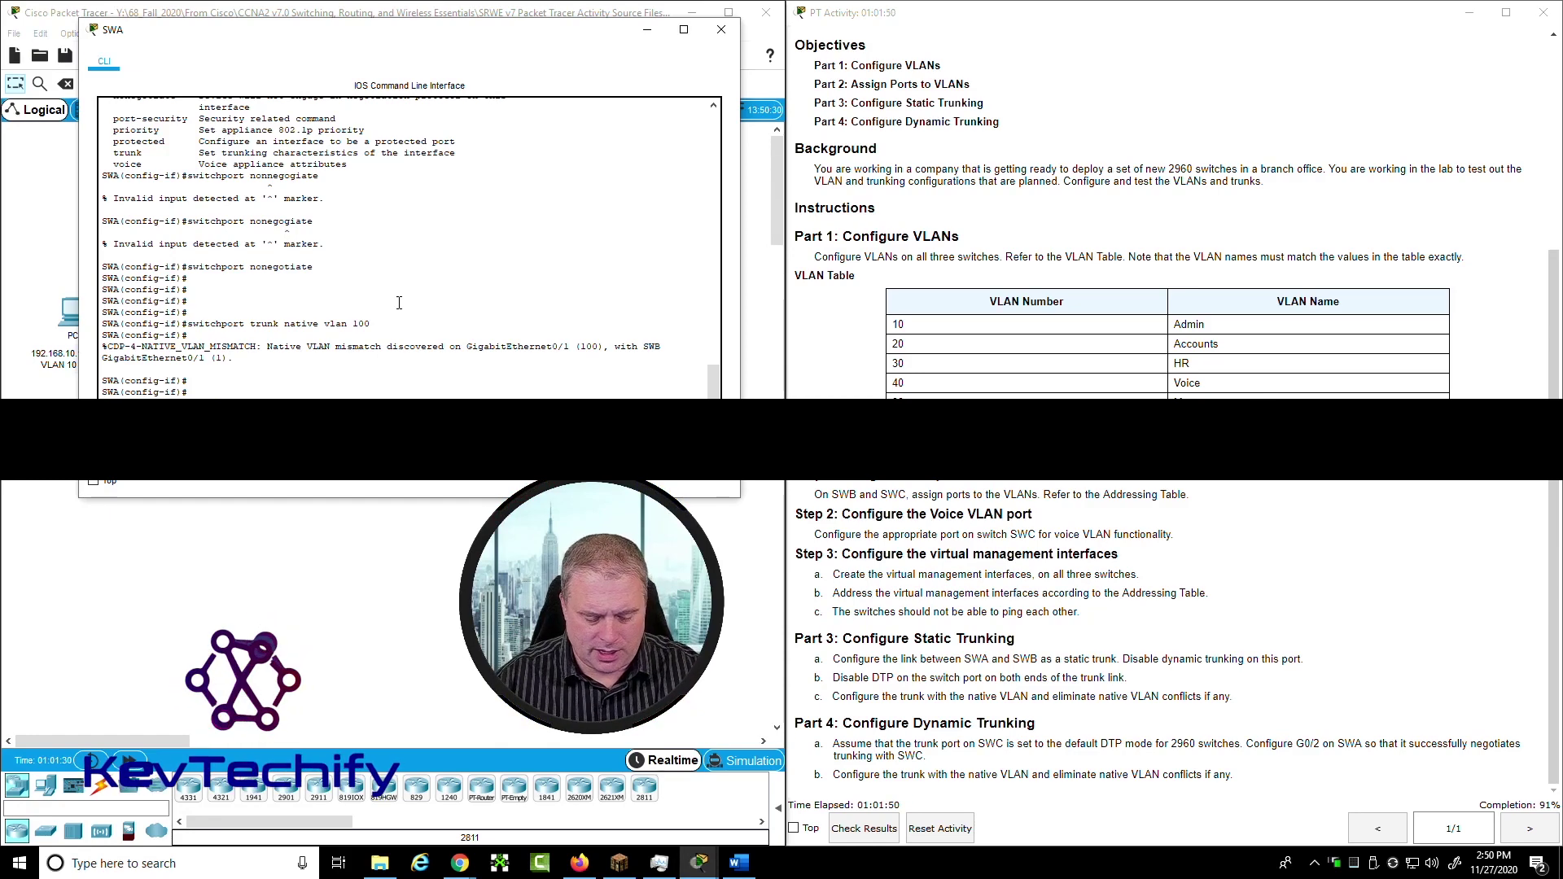
type("int g0/2")
key("Return")
type("switchport mode ?")
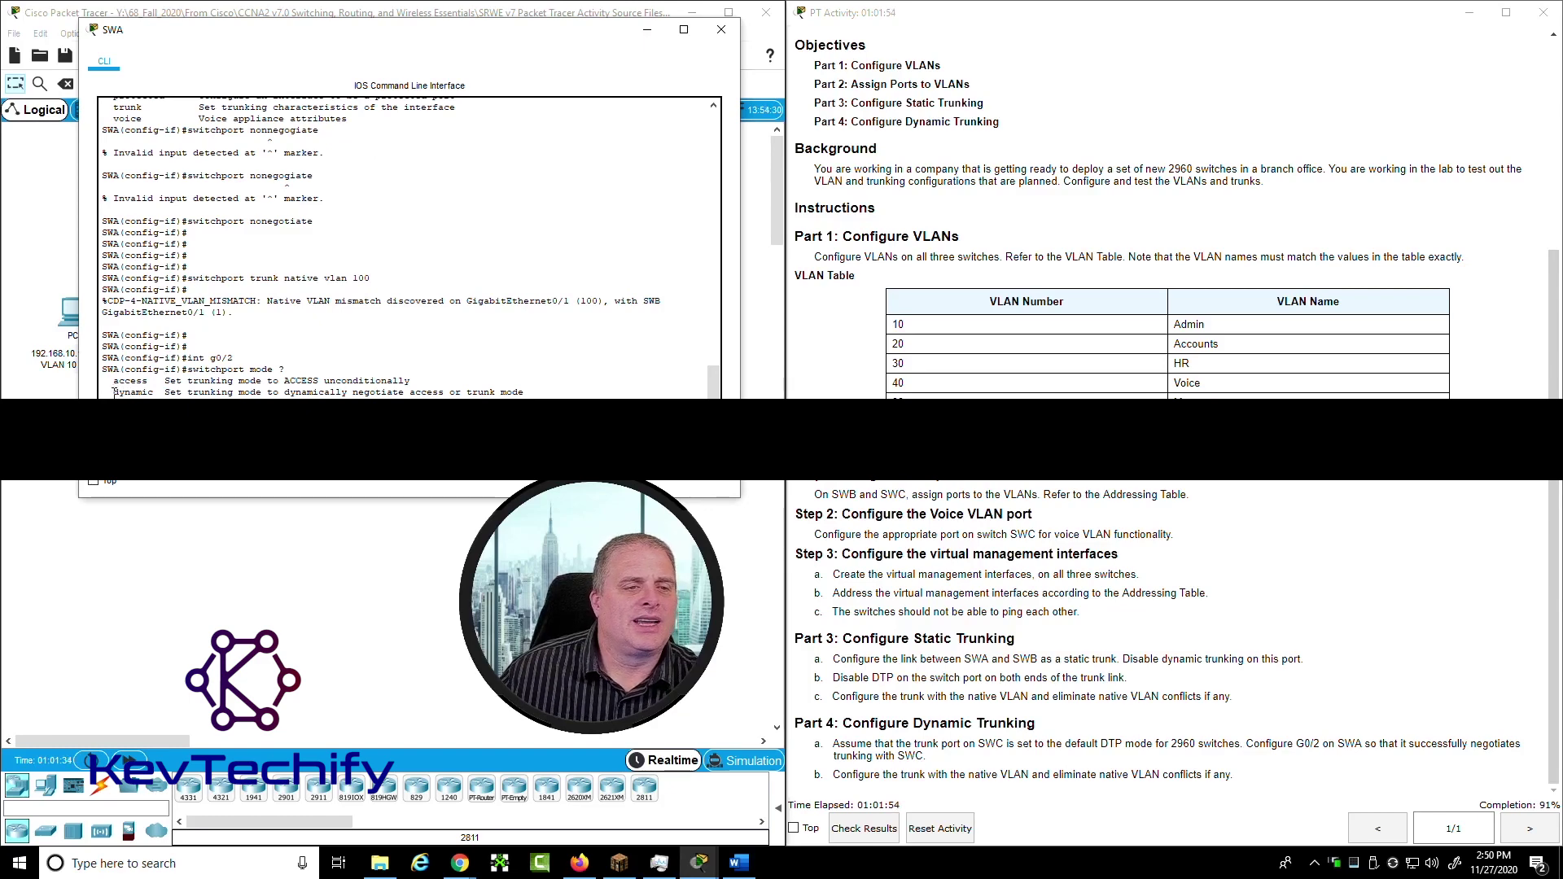
Review the switchport mode options for g0/2 on SWA and list the choices available under dynamic mode
left_click_drag(114, 391, 223, 382)
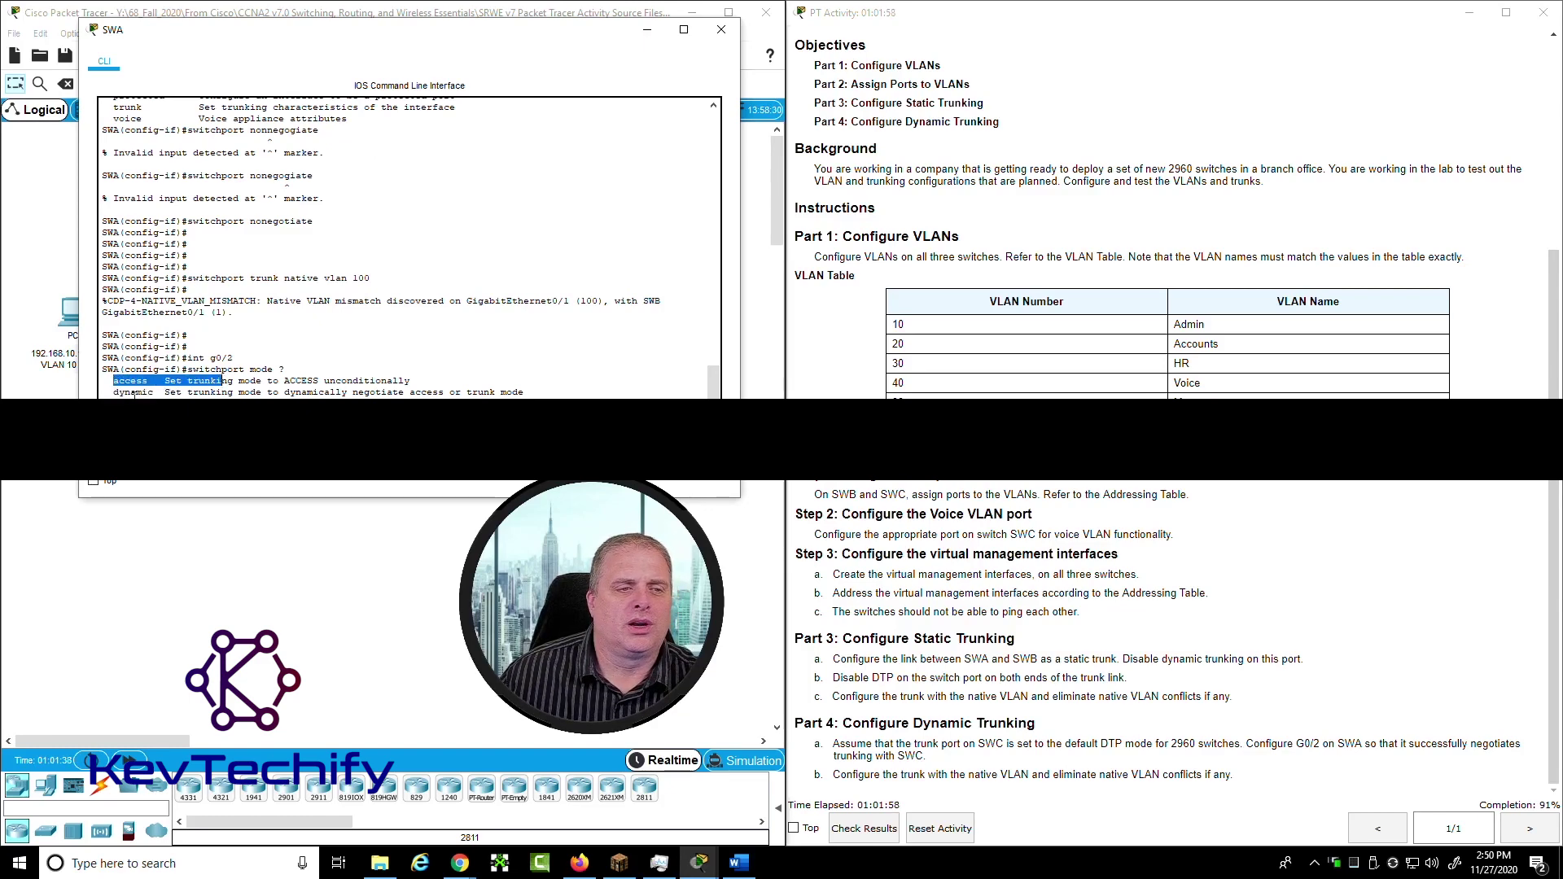
left_click_drag(114, 403, 180, 403)
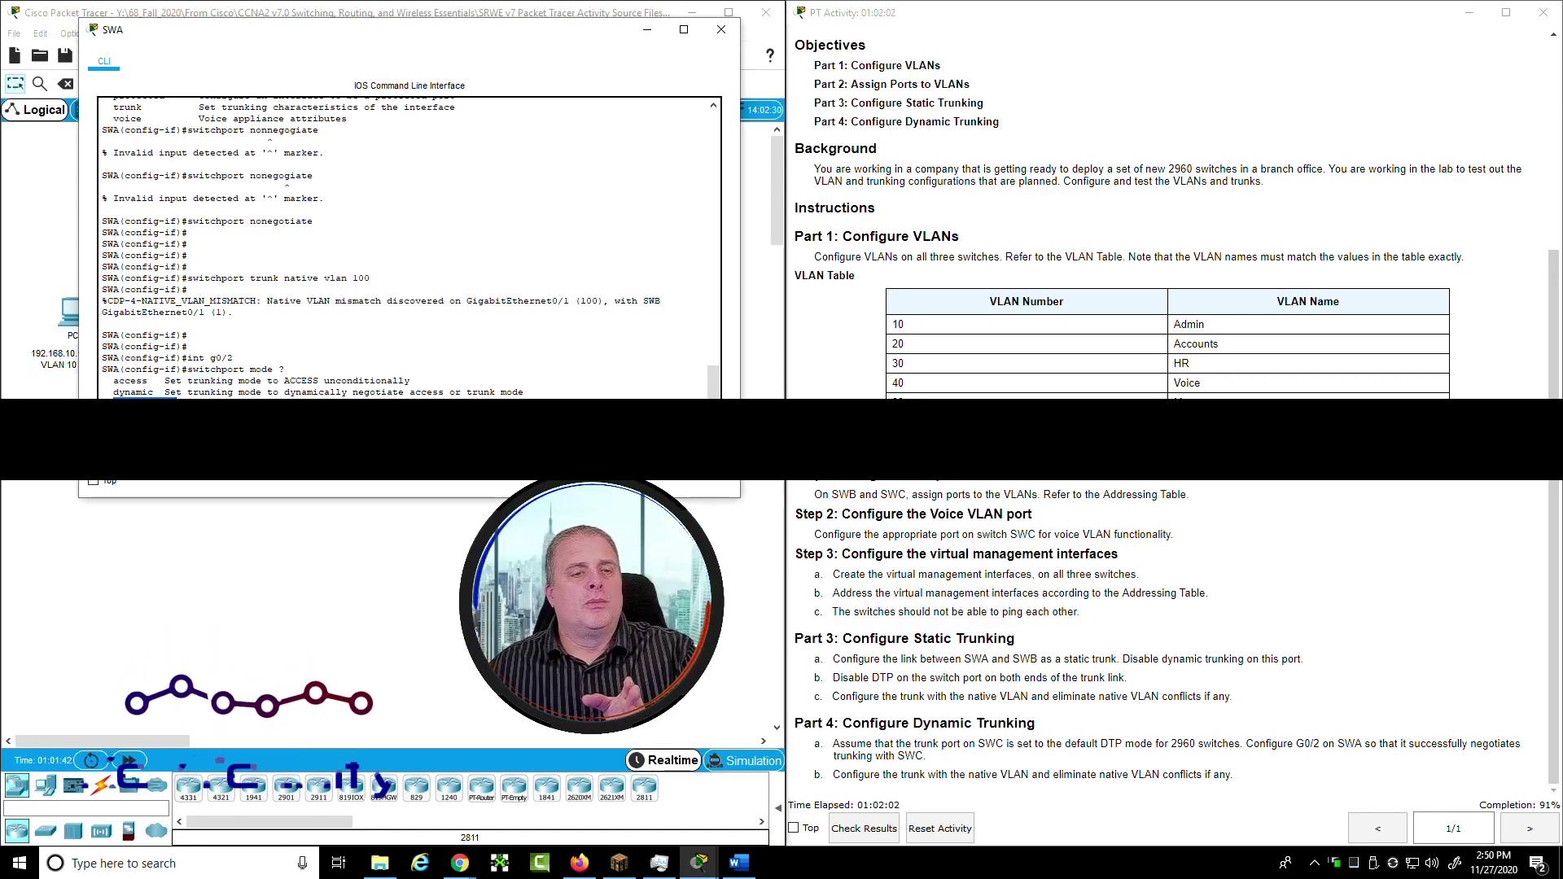
left_click_drag(317, 404, 409, 393)
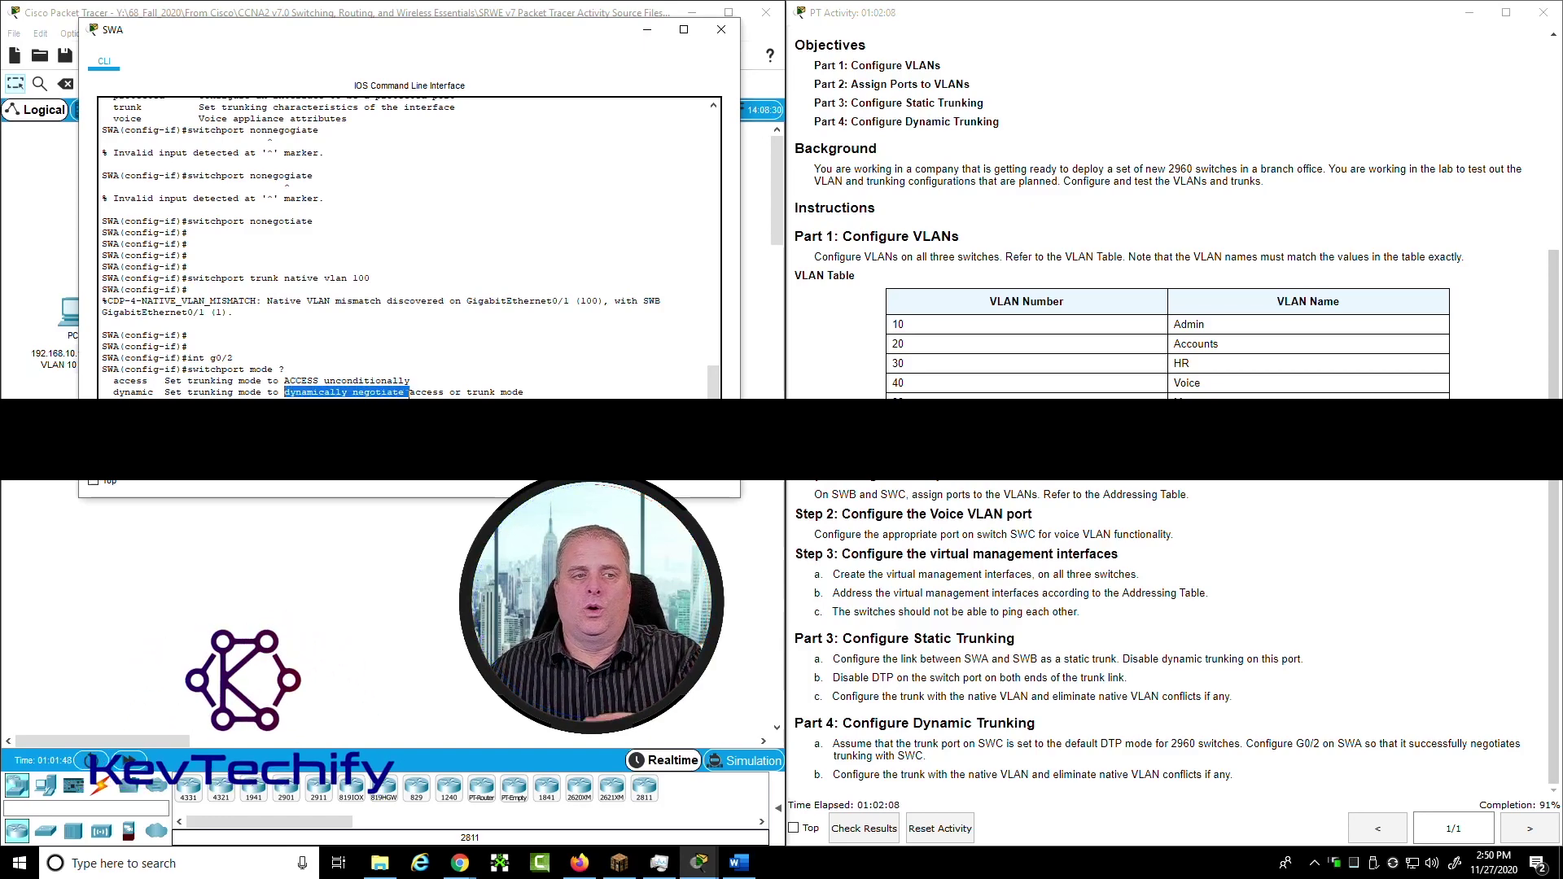
left_click_drag(113, 392, 156, 392)
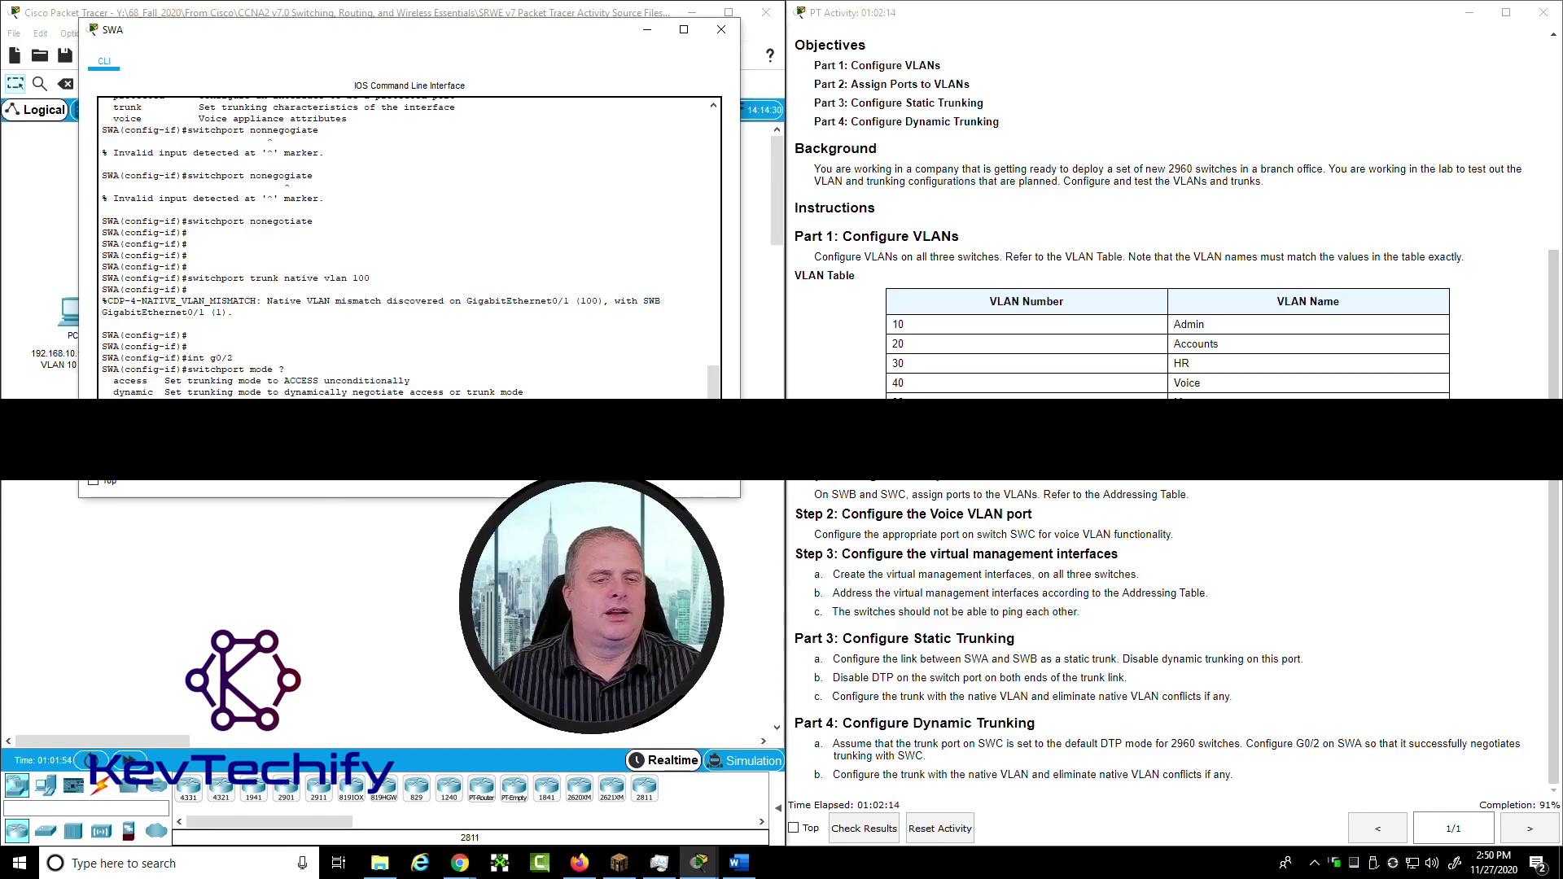
type("?")
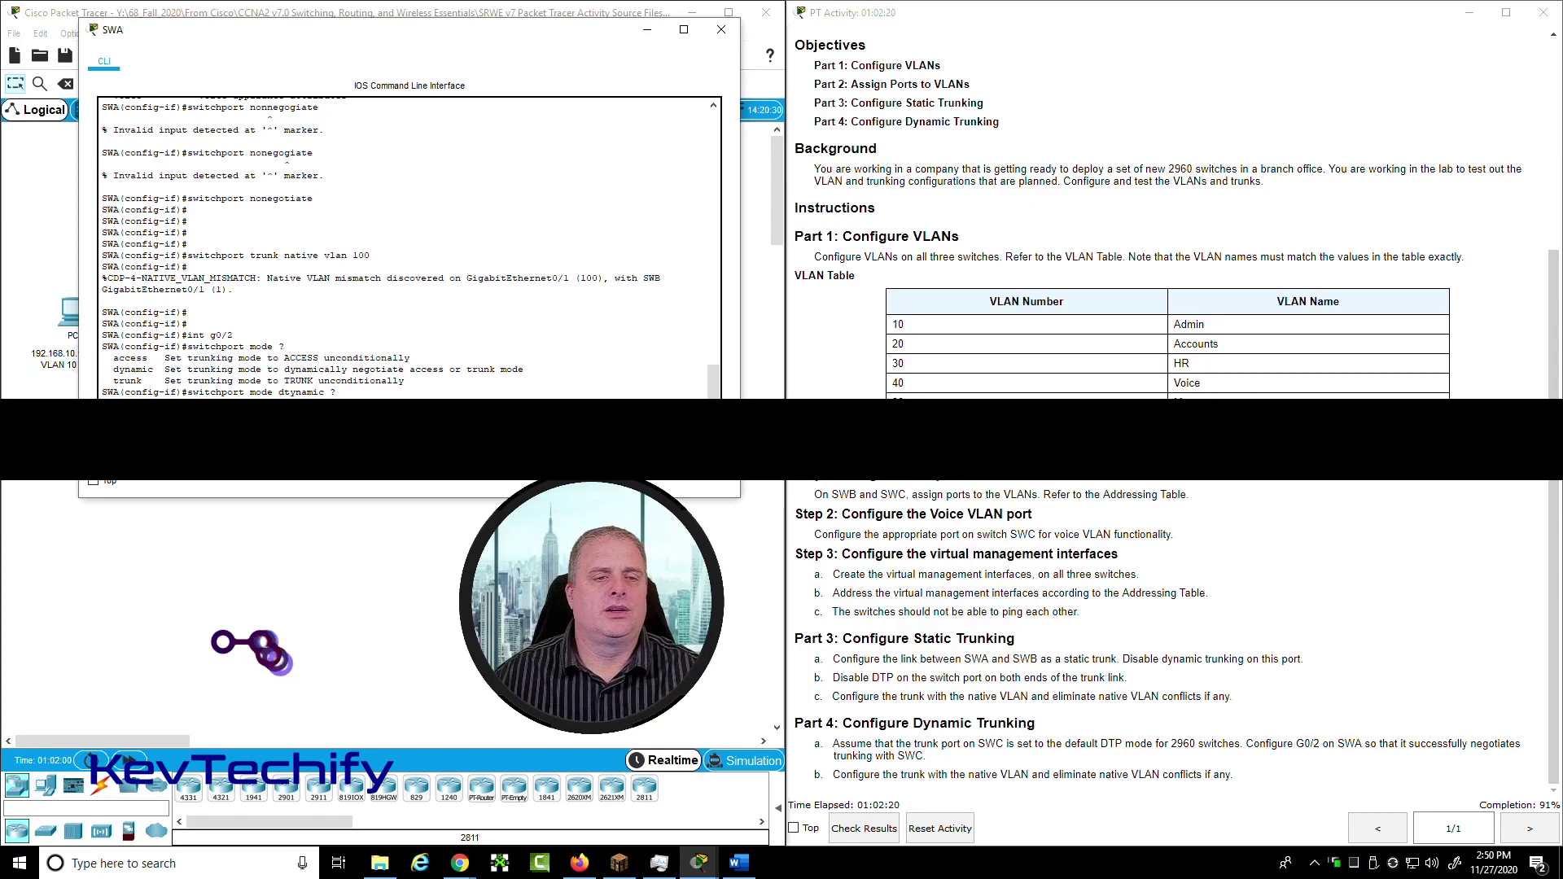
type("?")
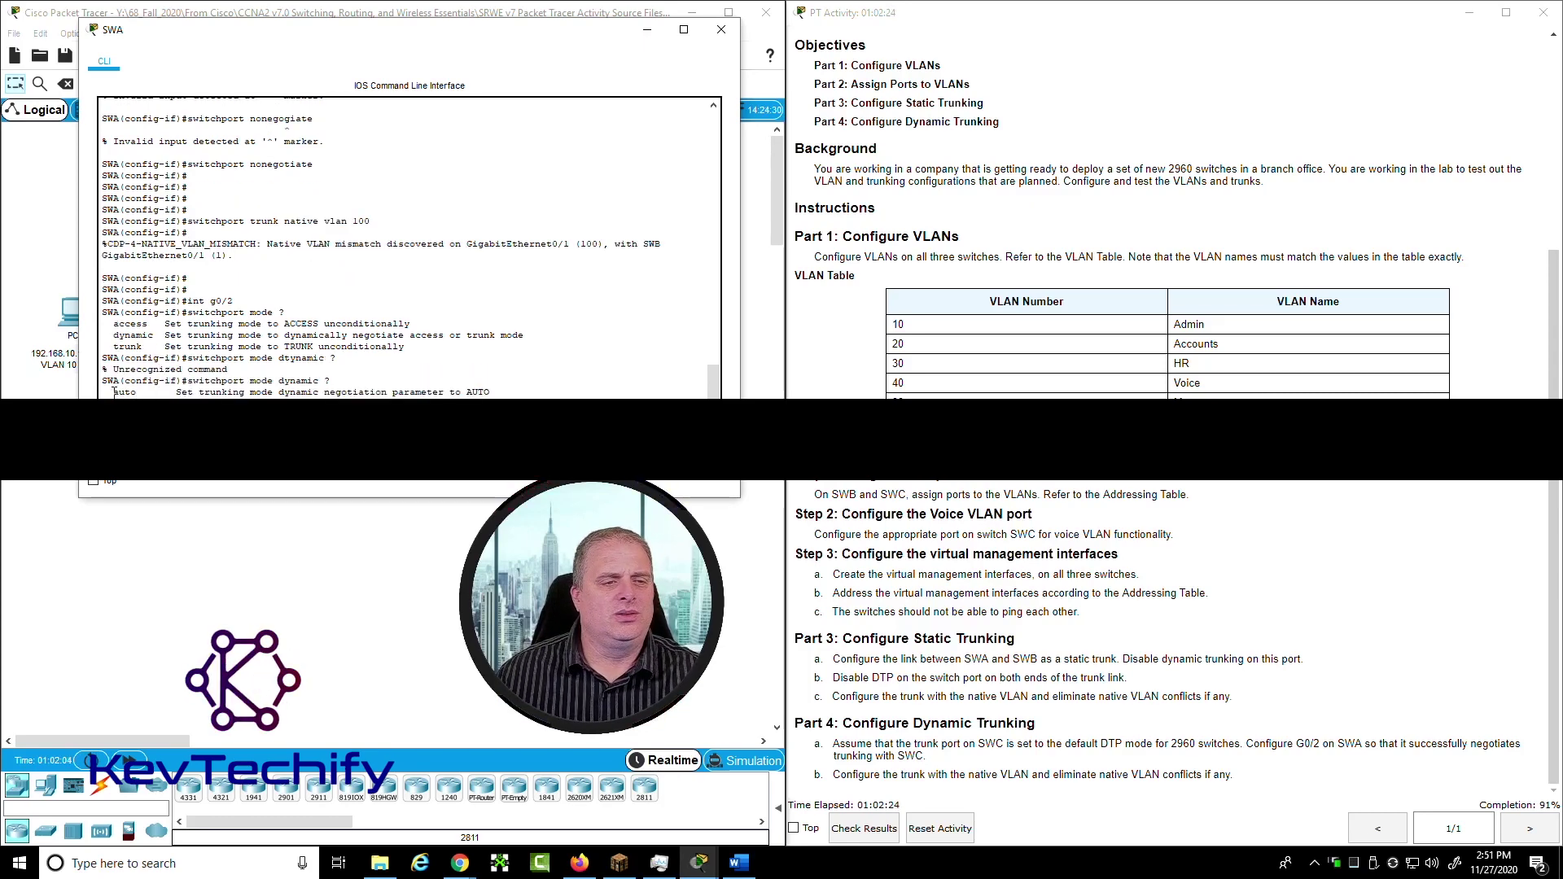
Review the auto and desirable options, and set SWA's g0/2 to switchport mode dynamic desirable
left_click_drag(114, 391, 490, 391)
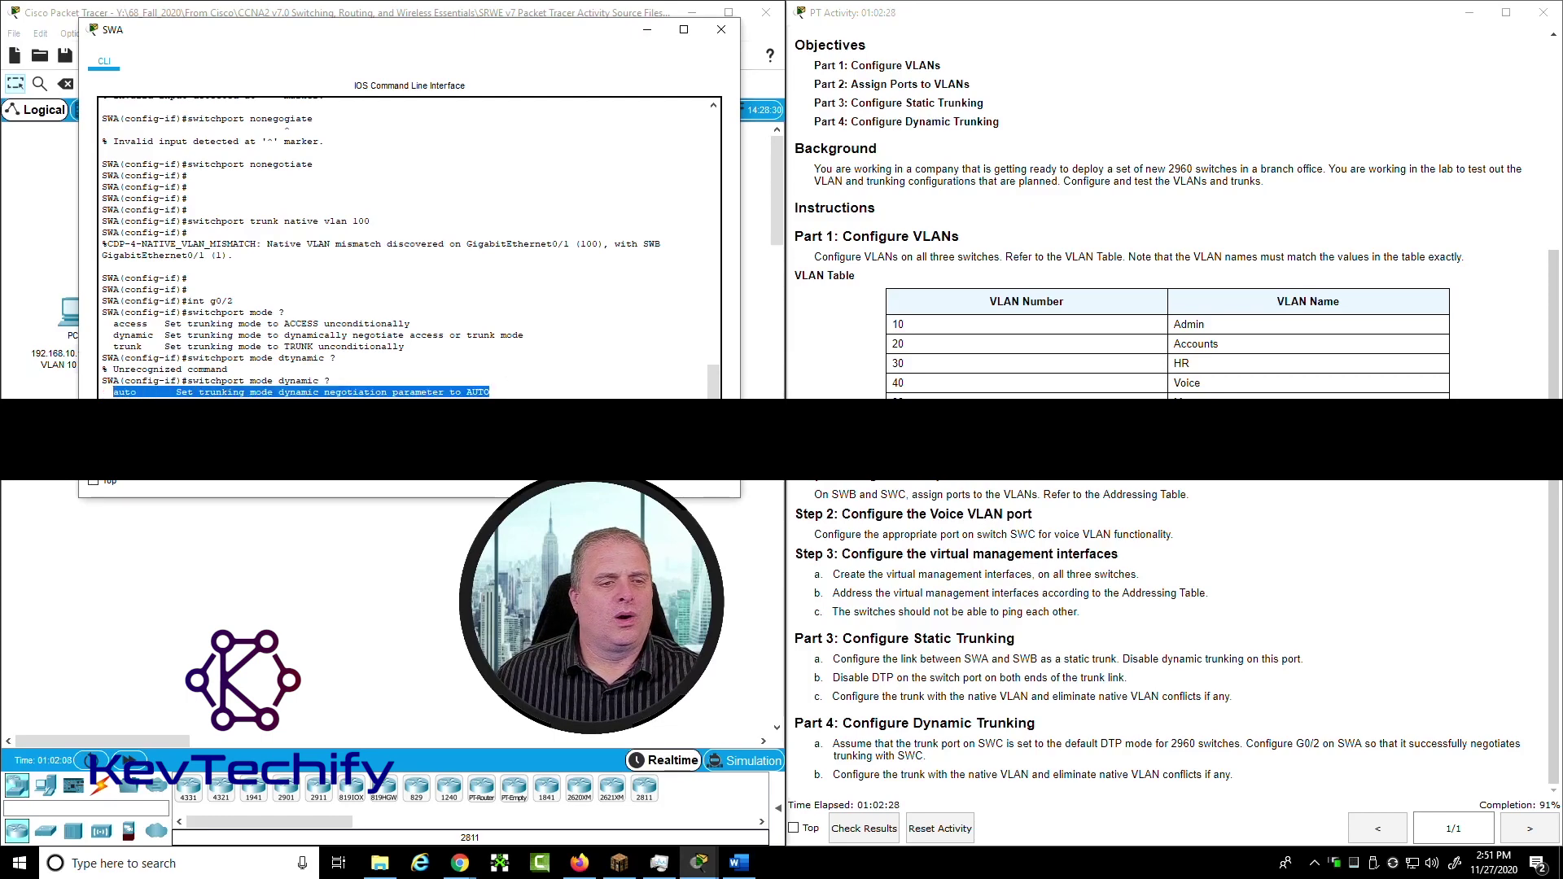
left_click_drag(114, 398, 519, 397)
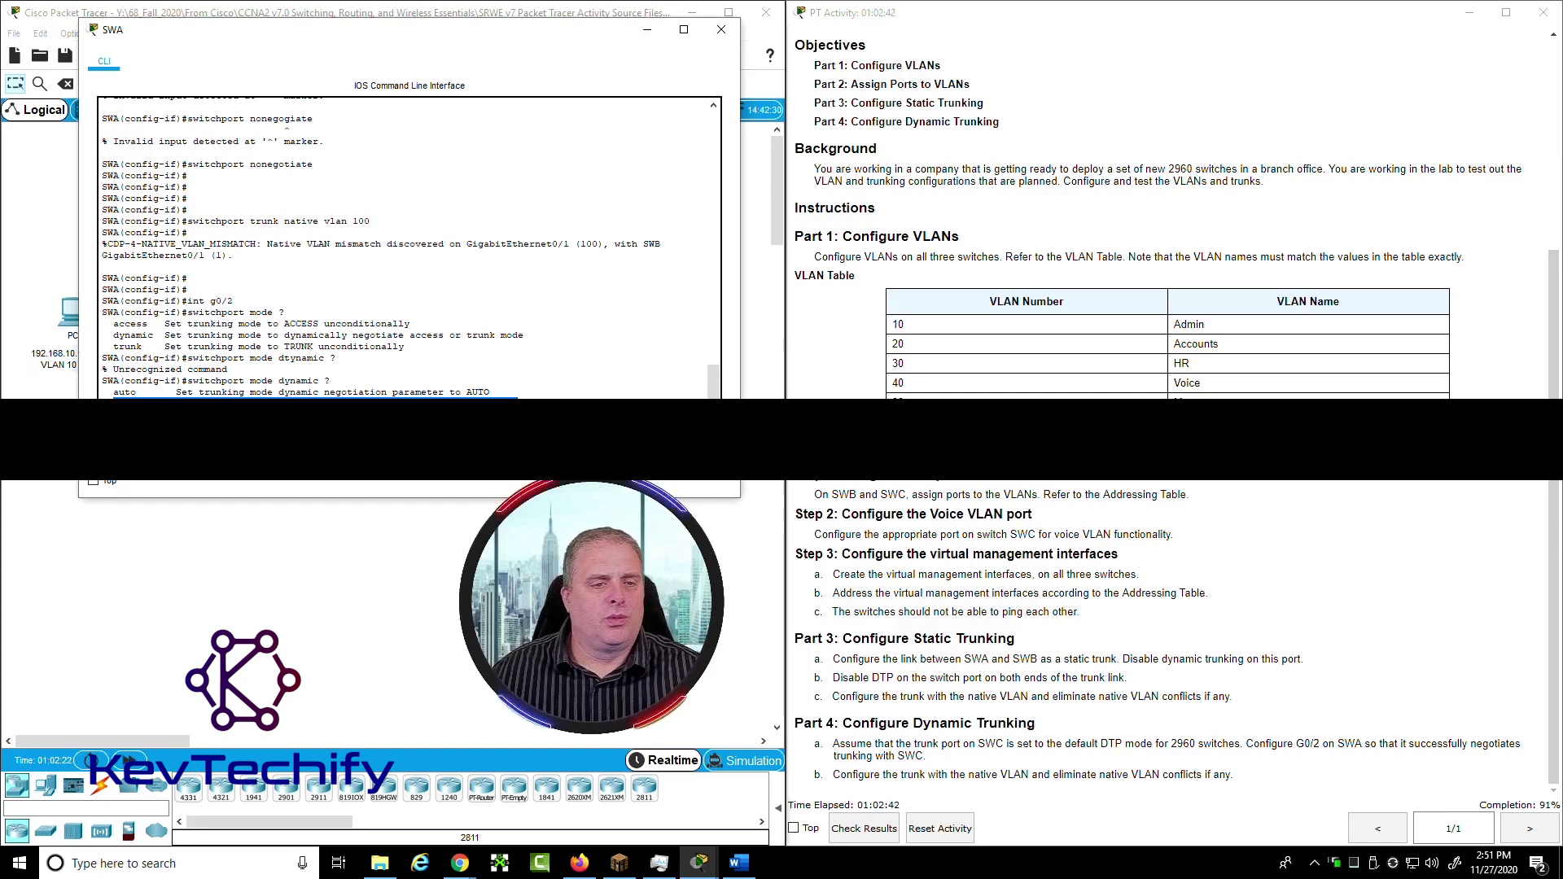
left_click(496, 394)
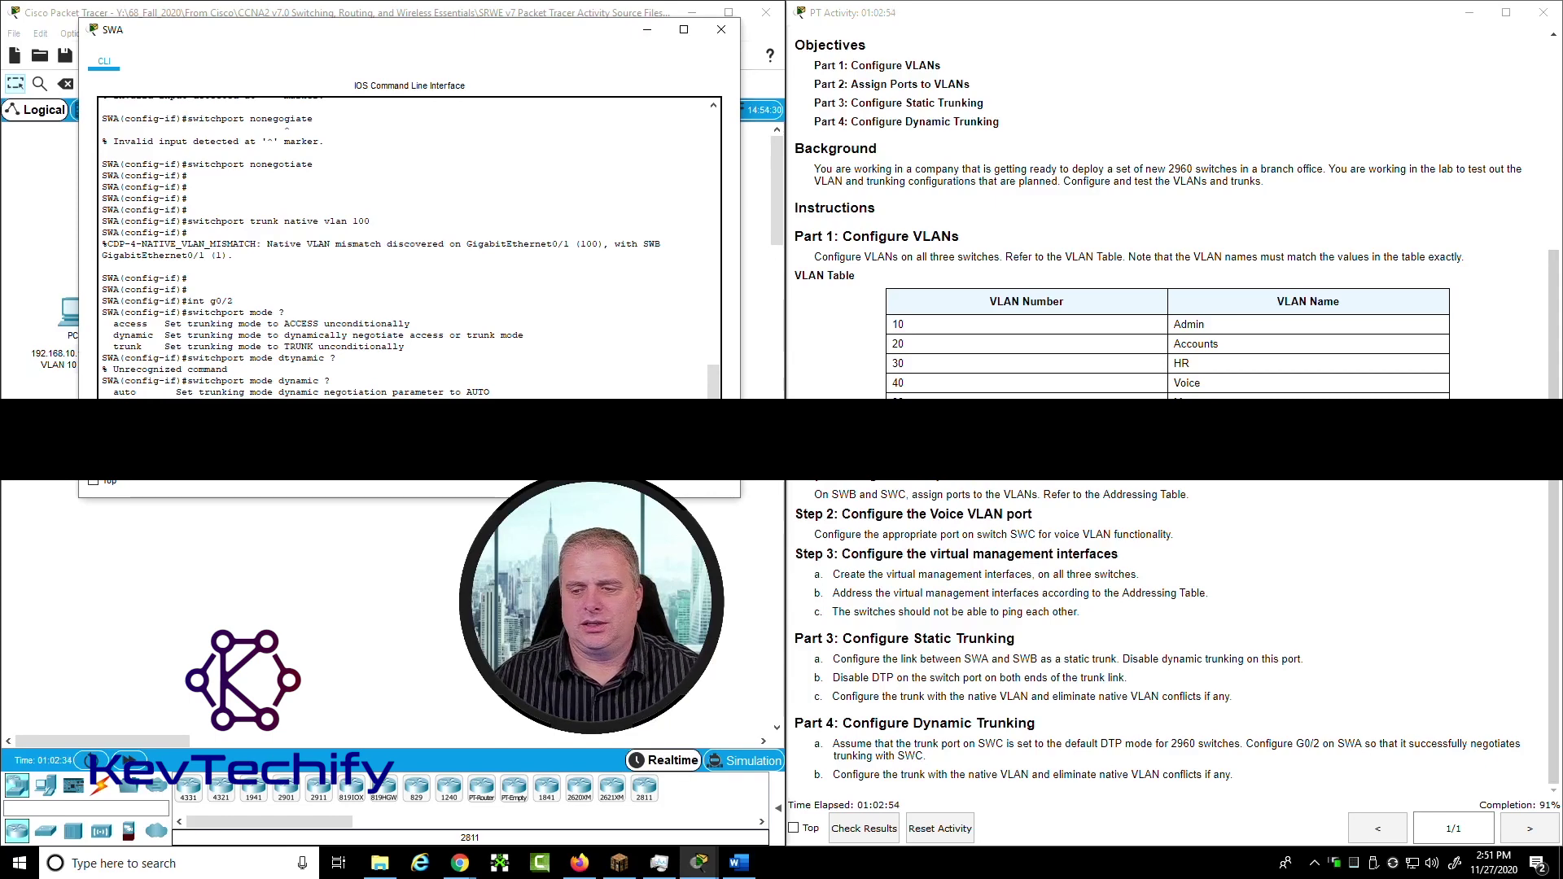
key("Return")
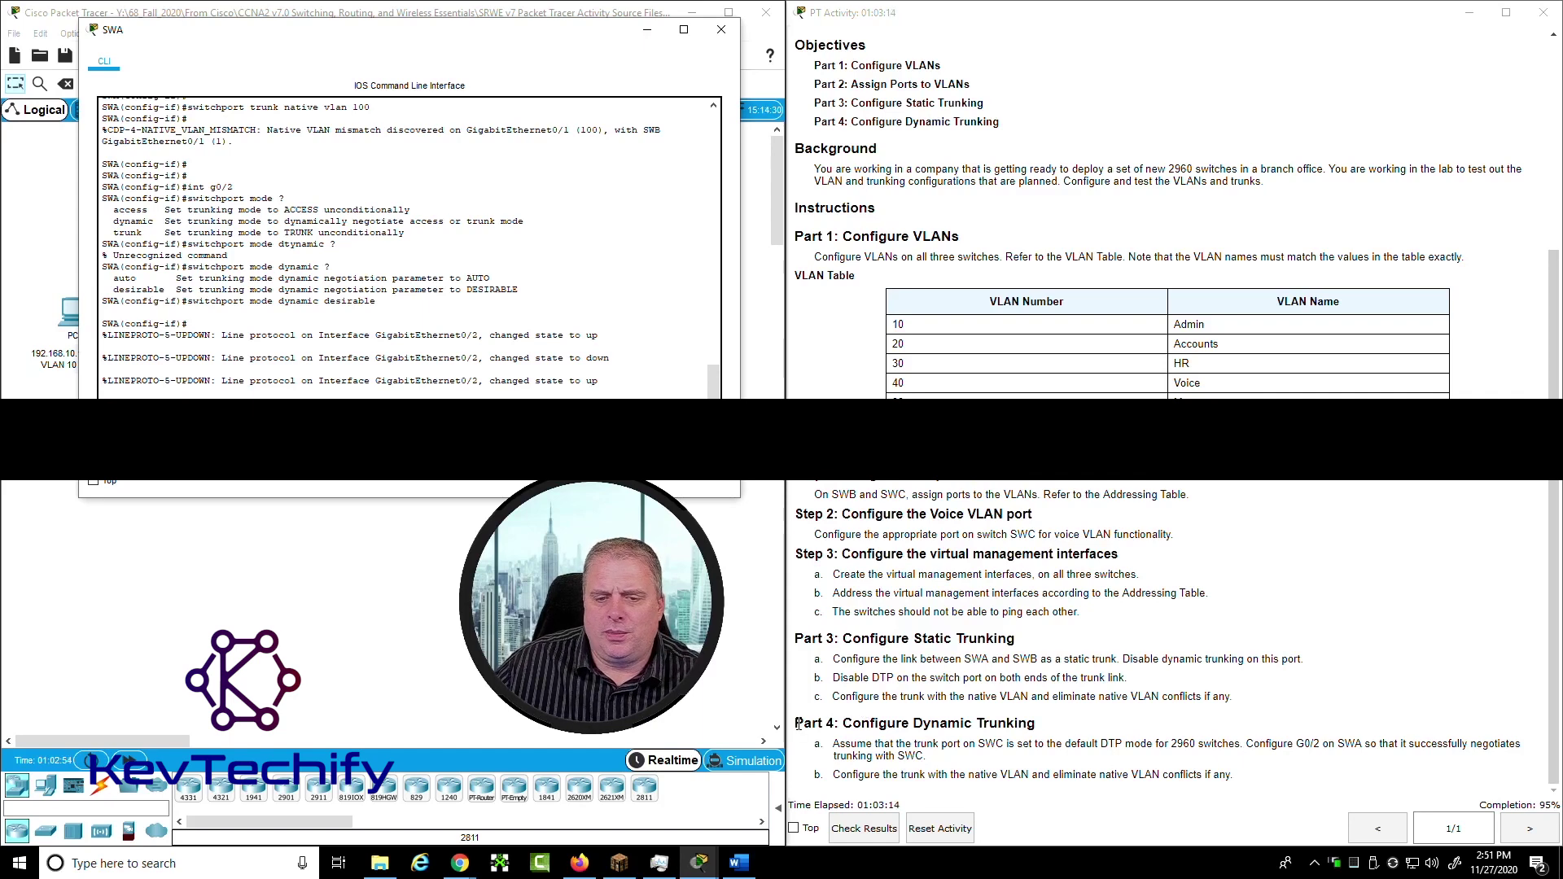
Check instruction b of Part 4 and set the trunk native VLAN on SWA's g0/2 to 100
left_click_drag(836, 779, 1252, 778)
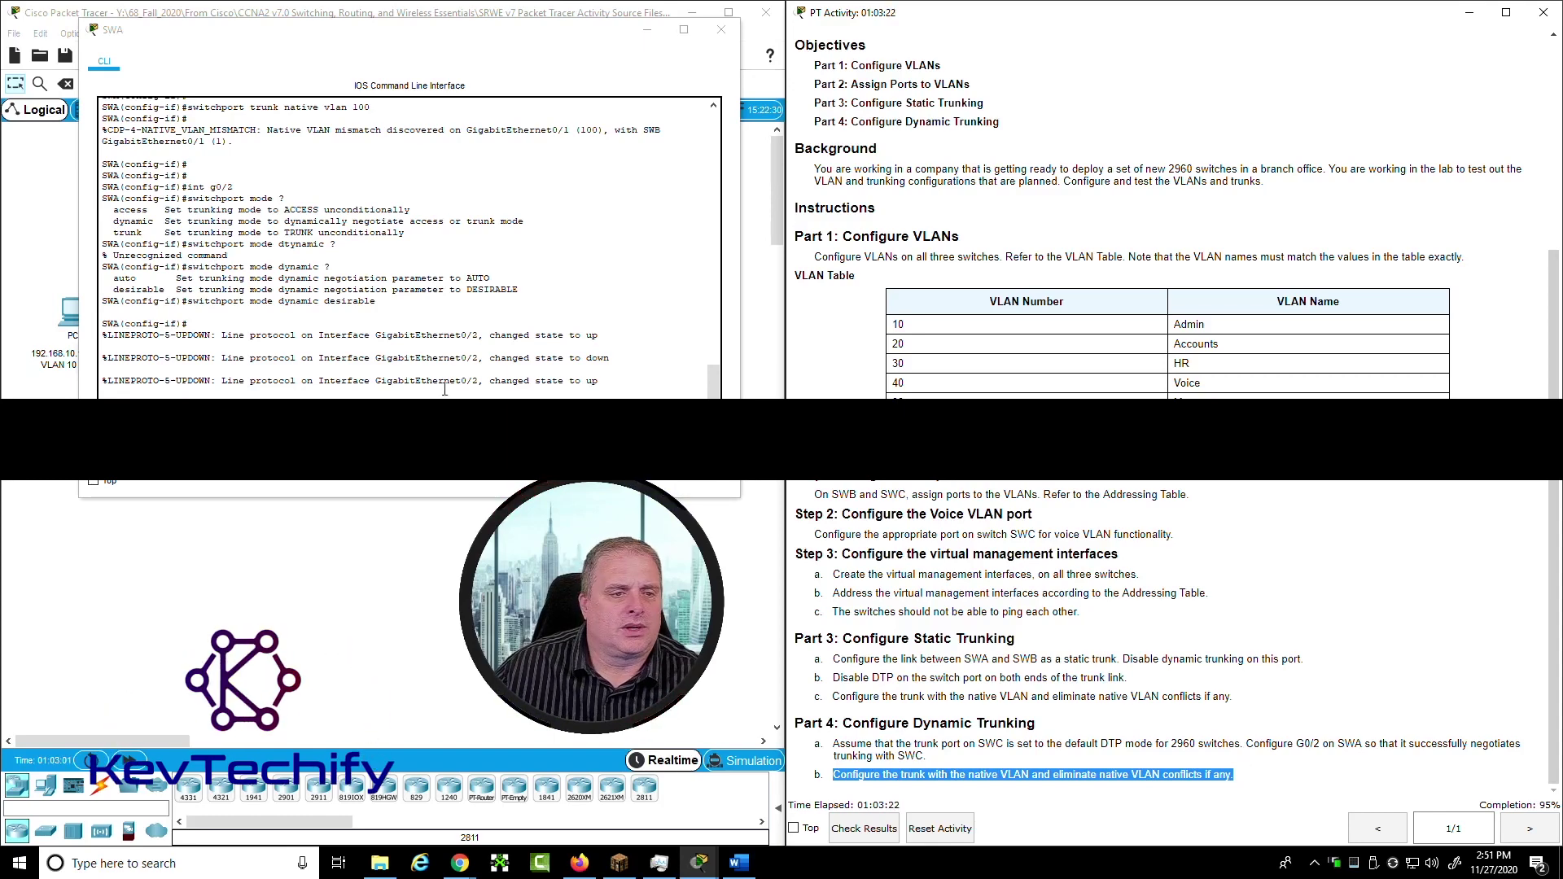
key("alt+Tab")
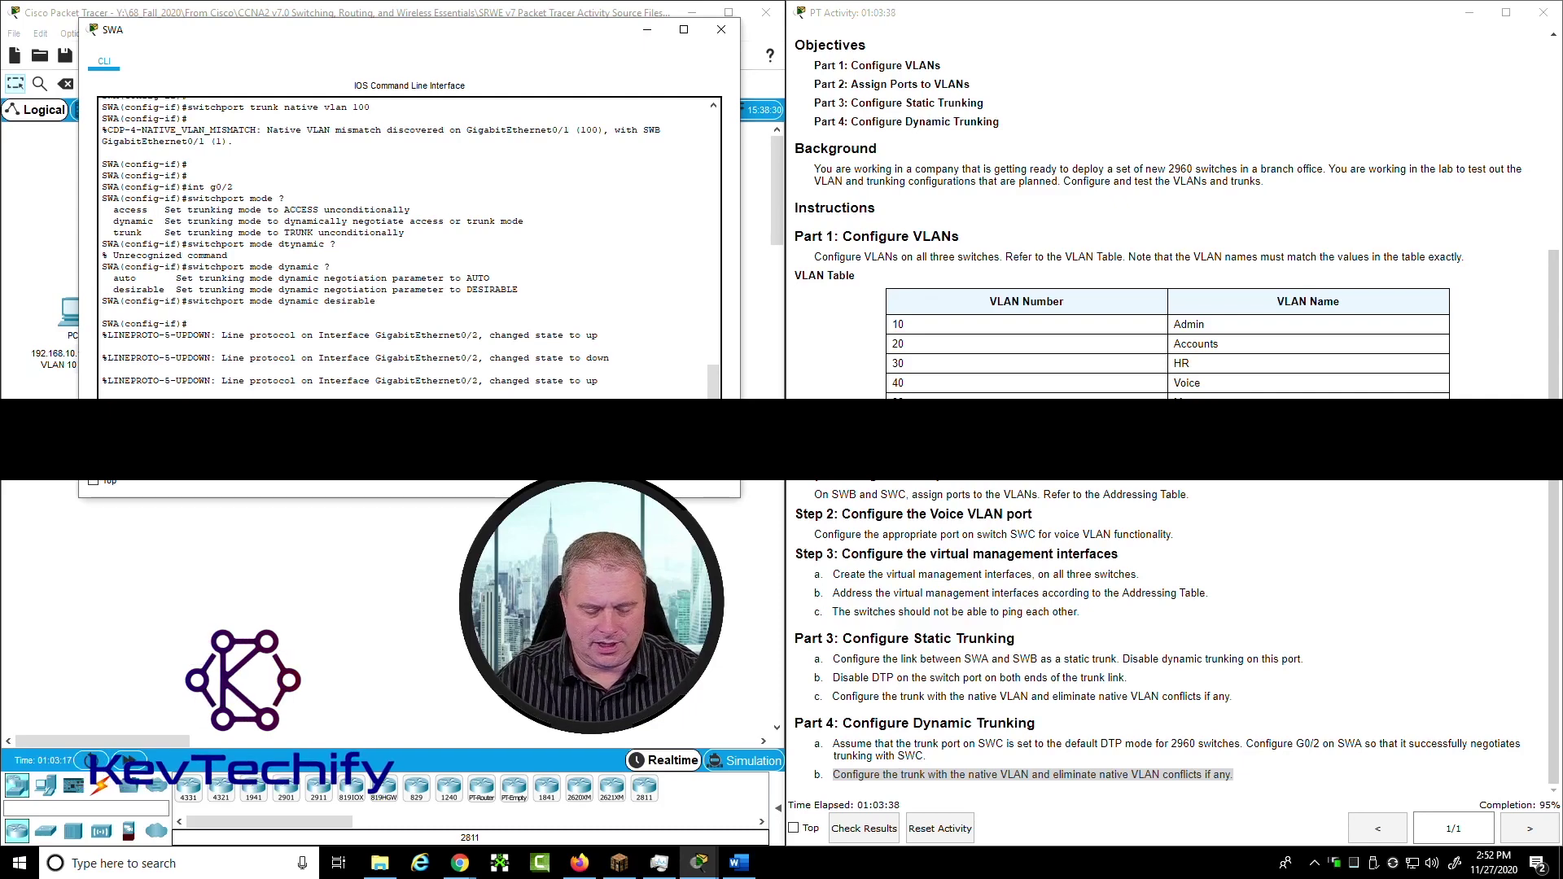
key("Return")
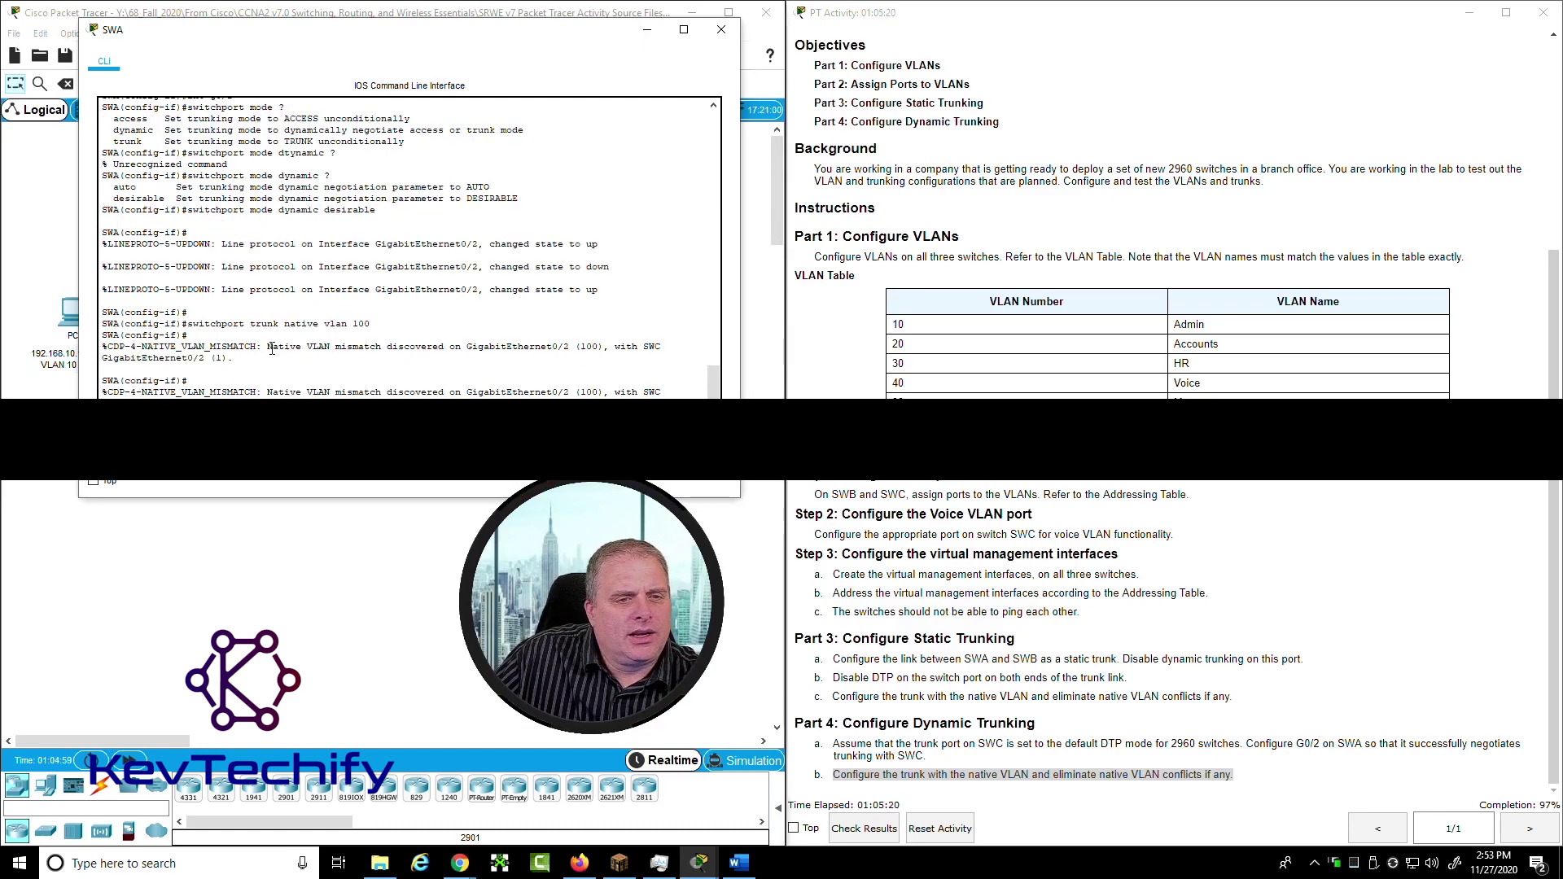
Examine the native VLAN mismatch message in SWA's command line for the VLAN numbers and the neighbouring switch
left_click_drag(268, 391, 589, 392)
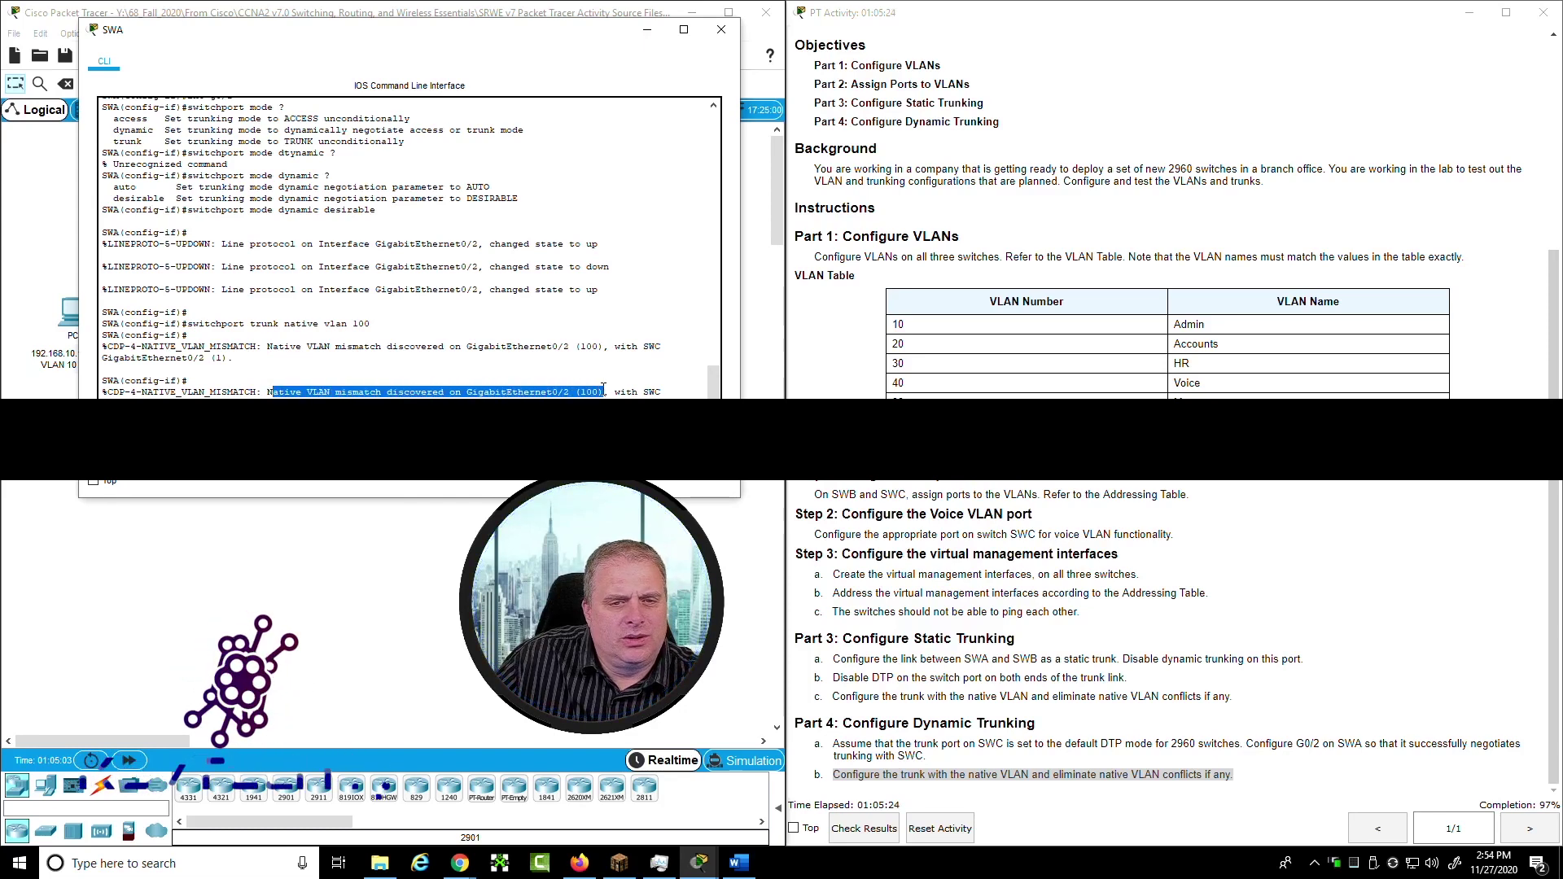
double_click(589, 392)
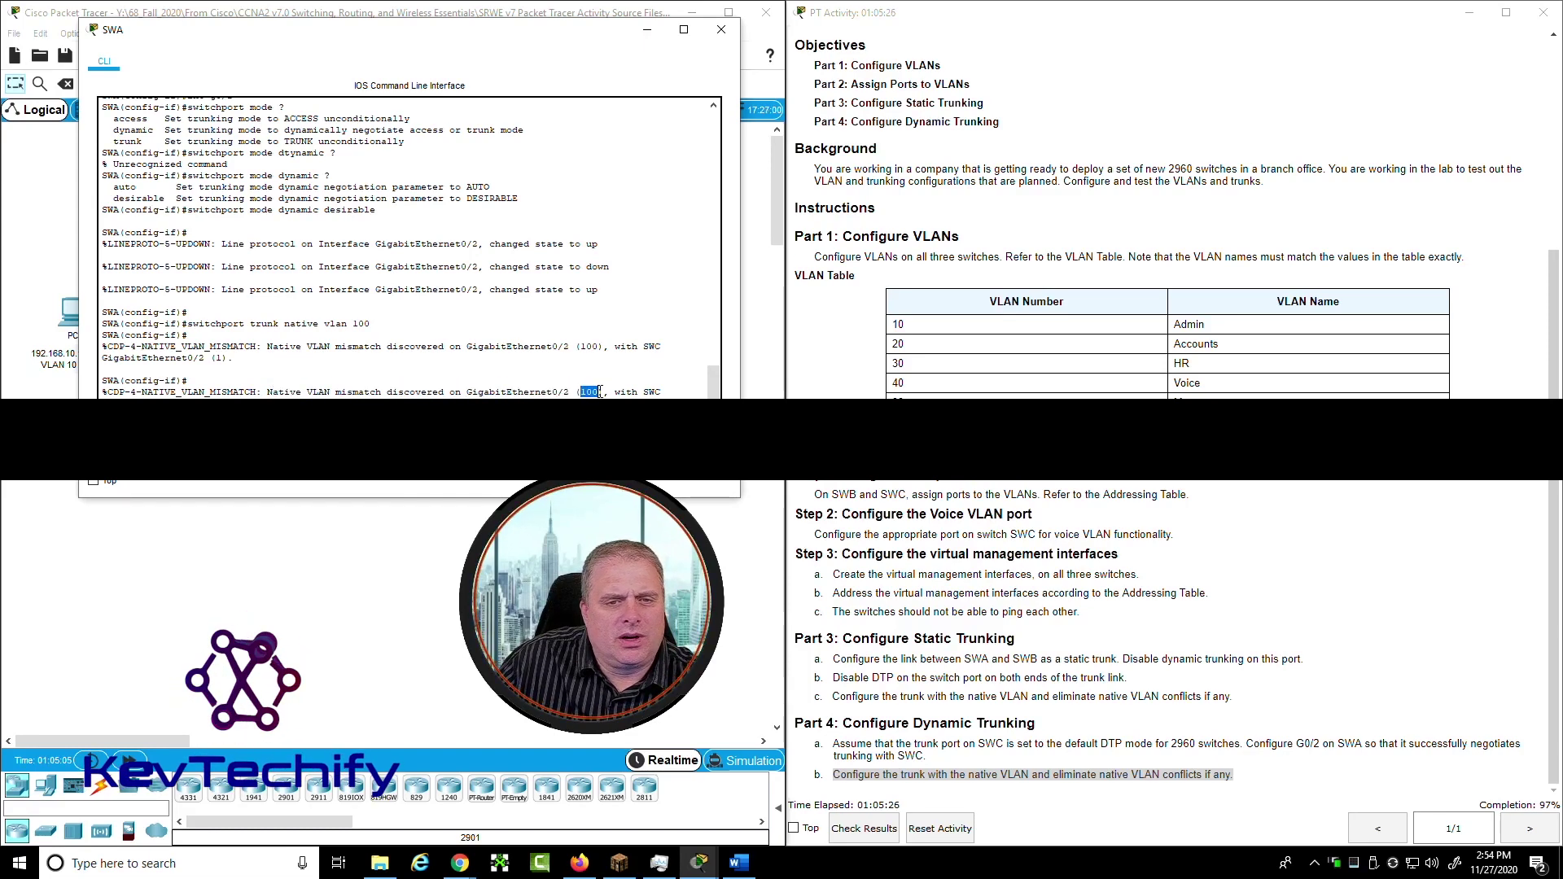
left_click_drag(616, 392, 662, 391)
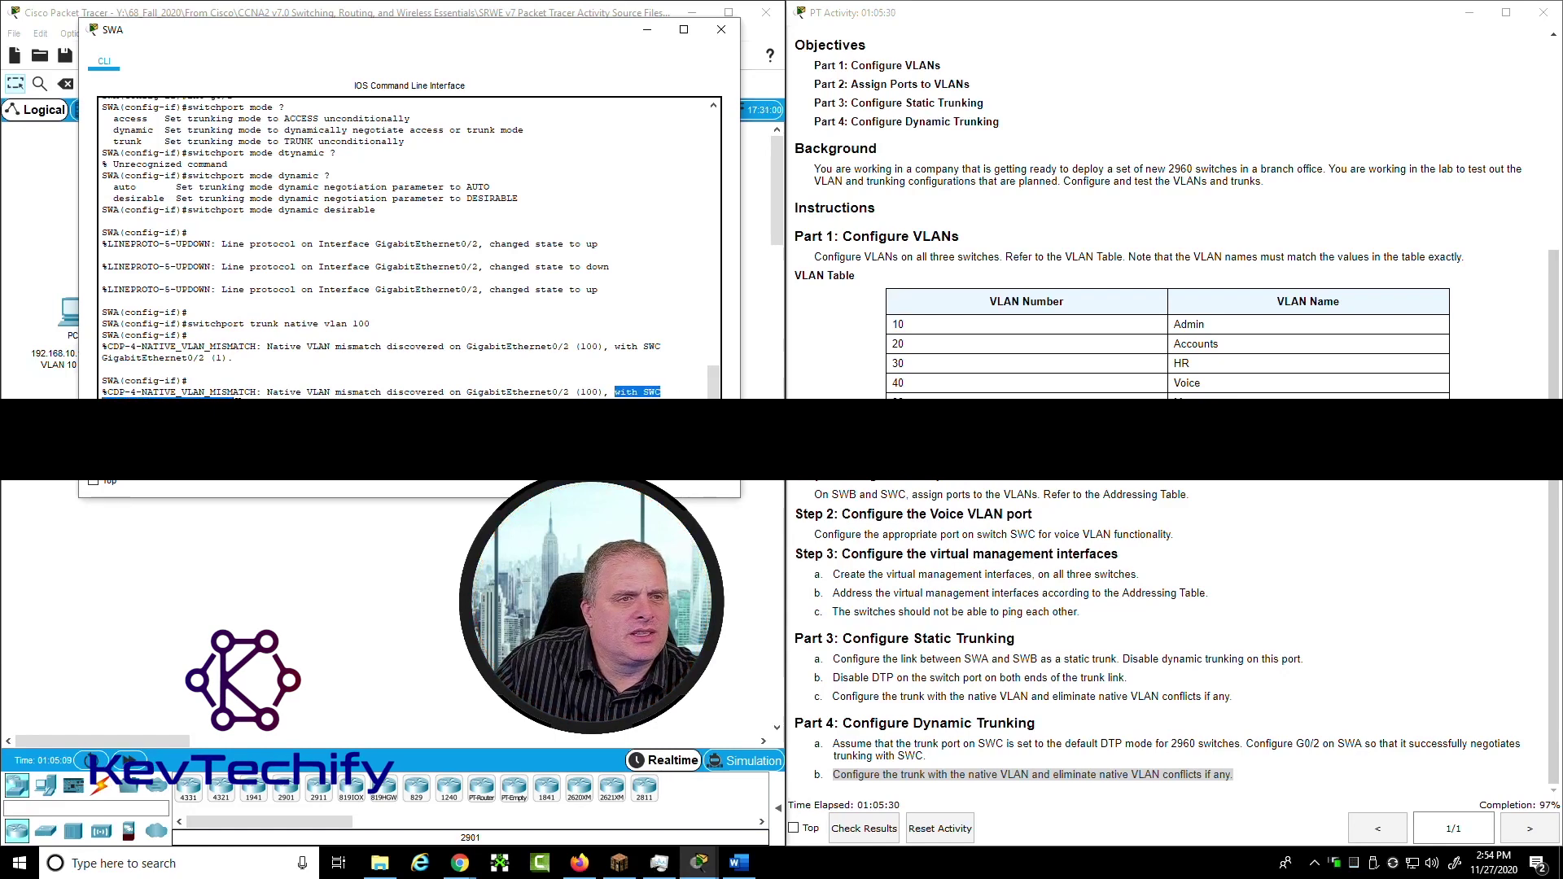
left_click(229, 398)
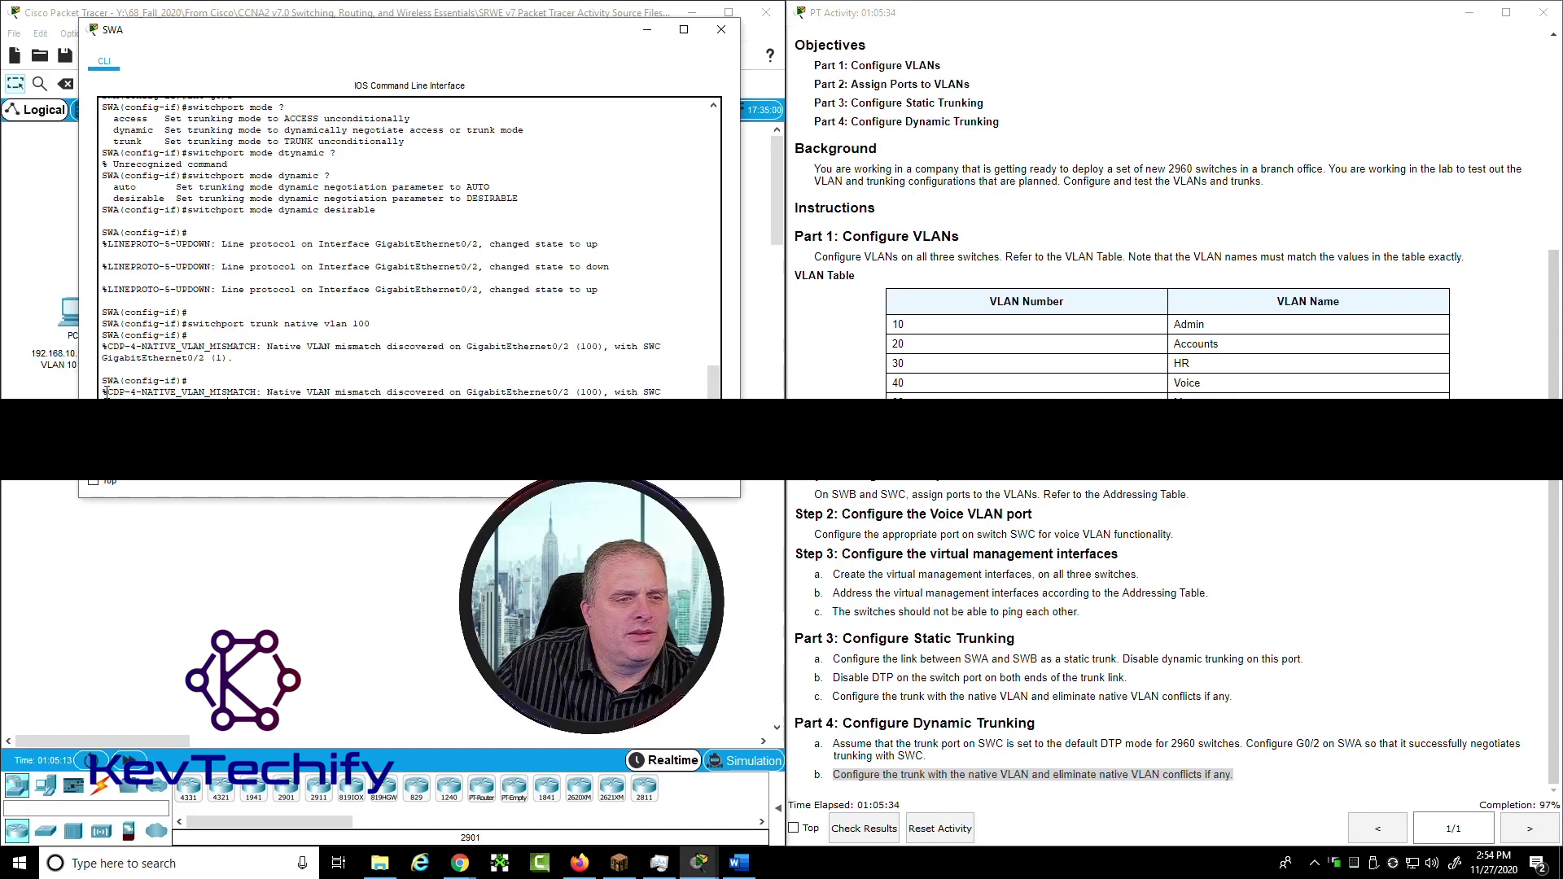
left_click_drag(103, 392, 246, 398)
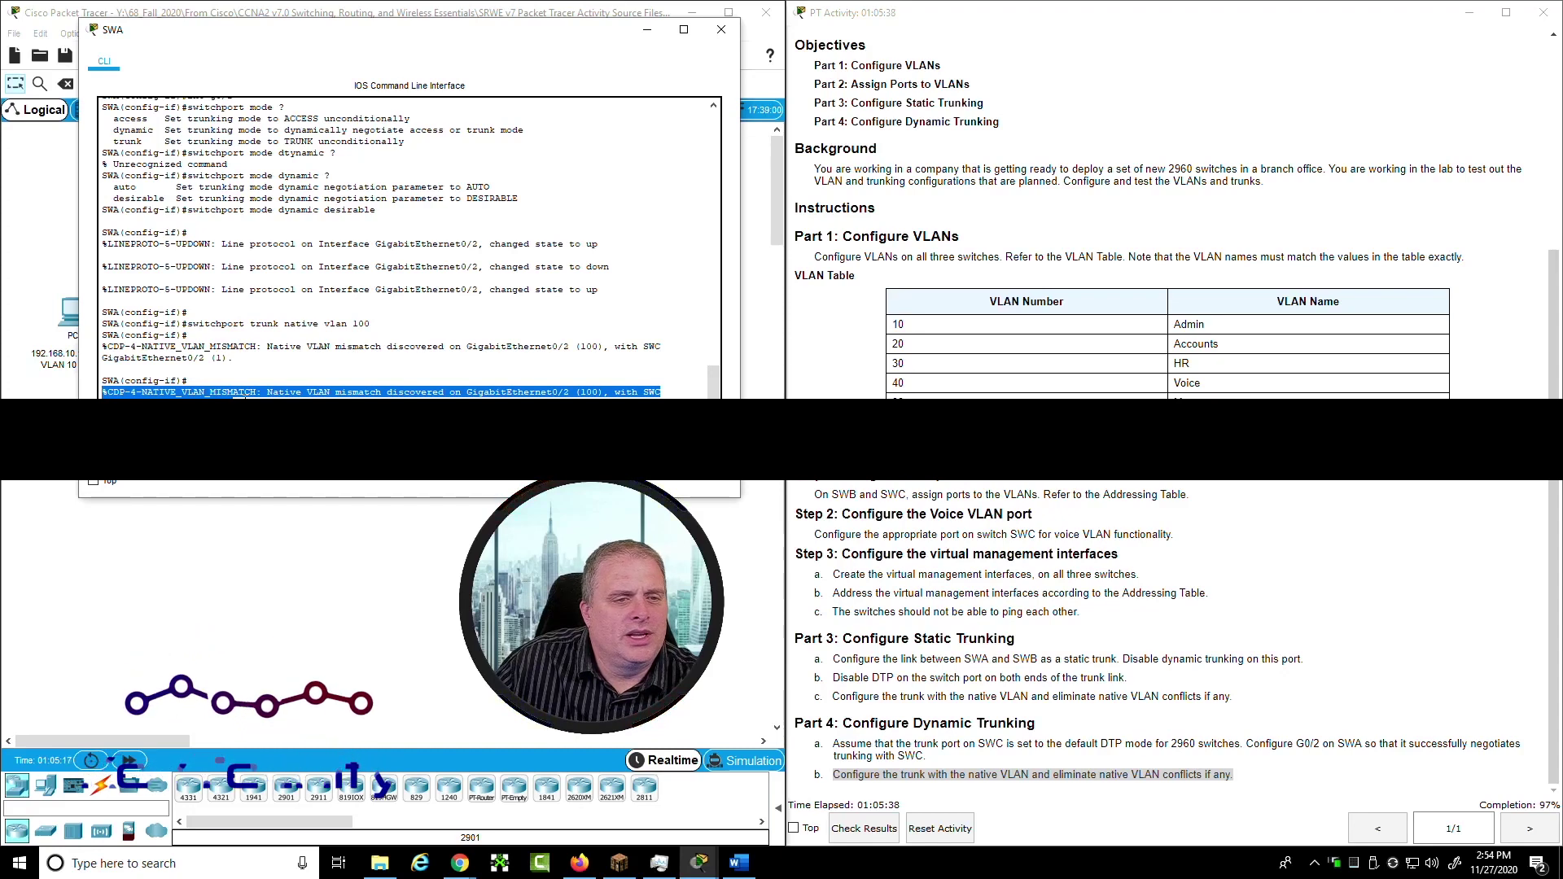
left_click(244, 396)
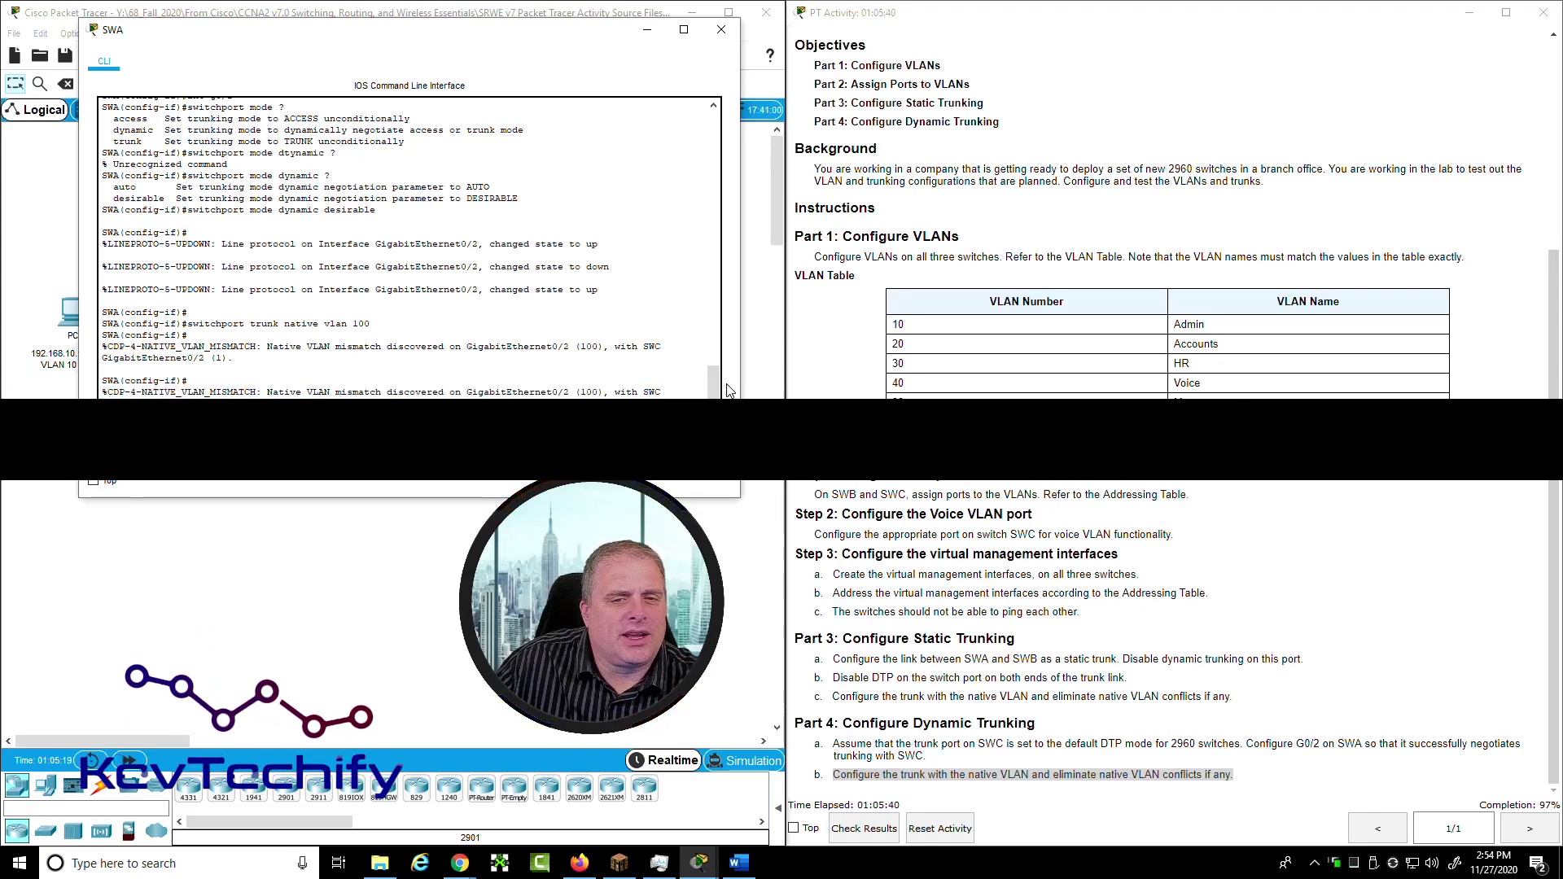
left_click_drag(641, 392, 558, 397)
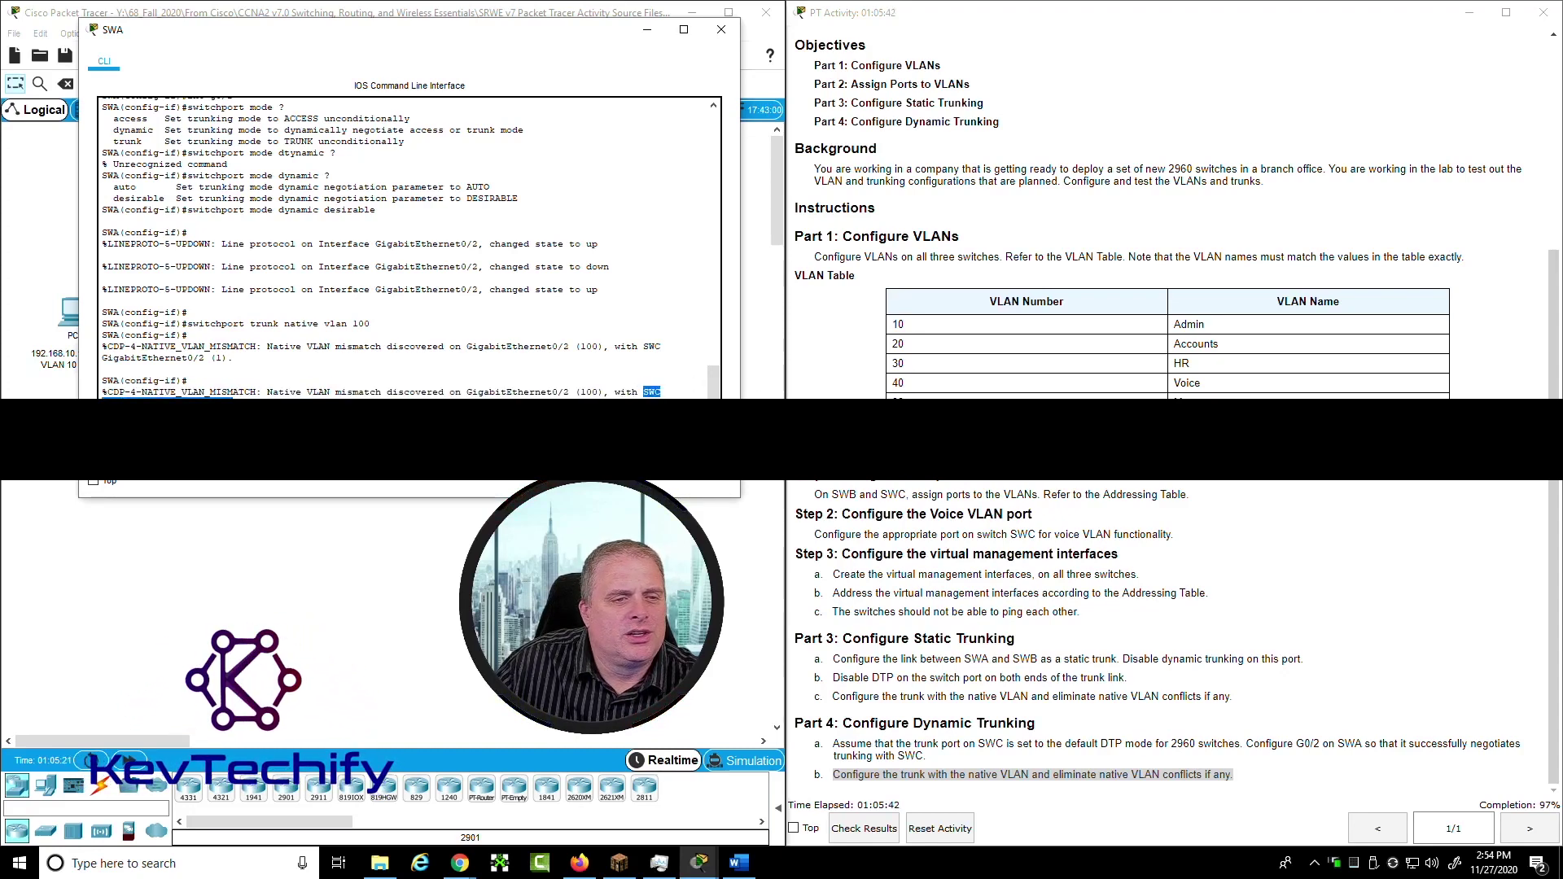
Minimize SWA's window, open SWC's command line, and enter global configuration mode through privileged mode
left_click(647, 31)
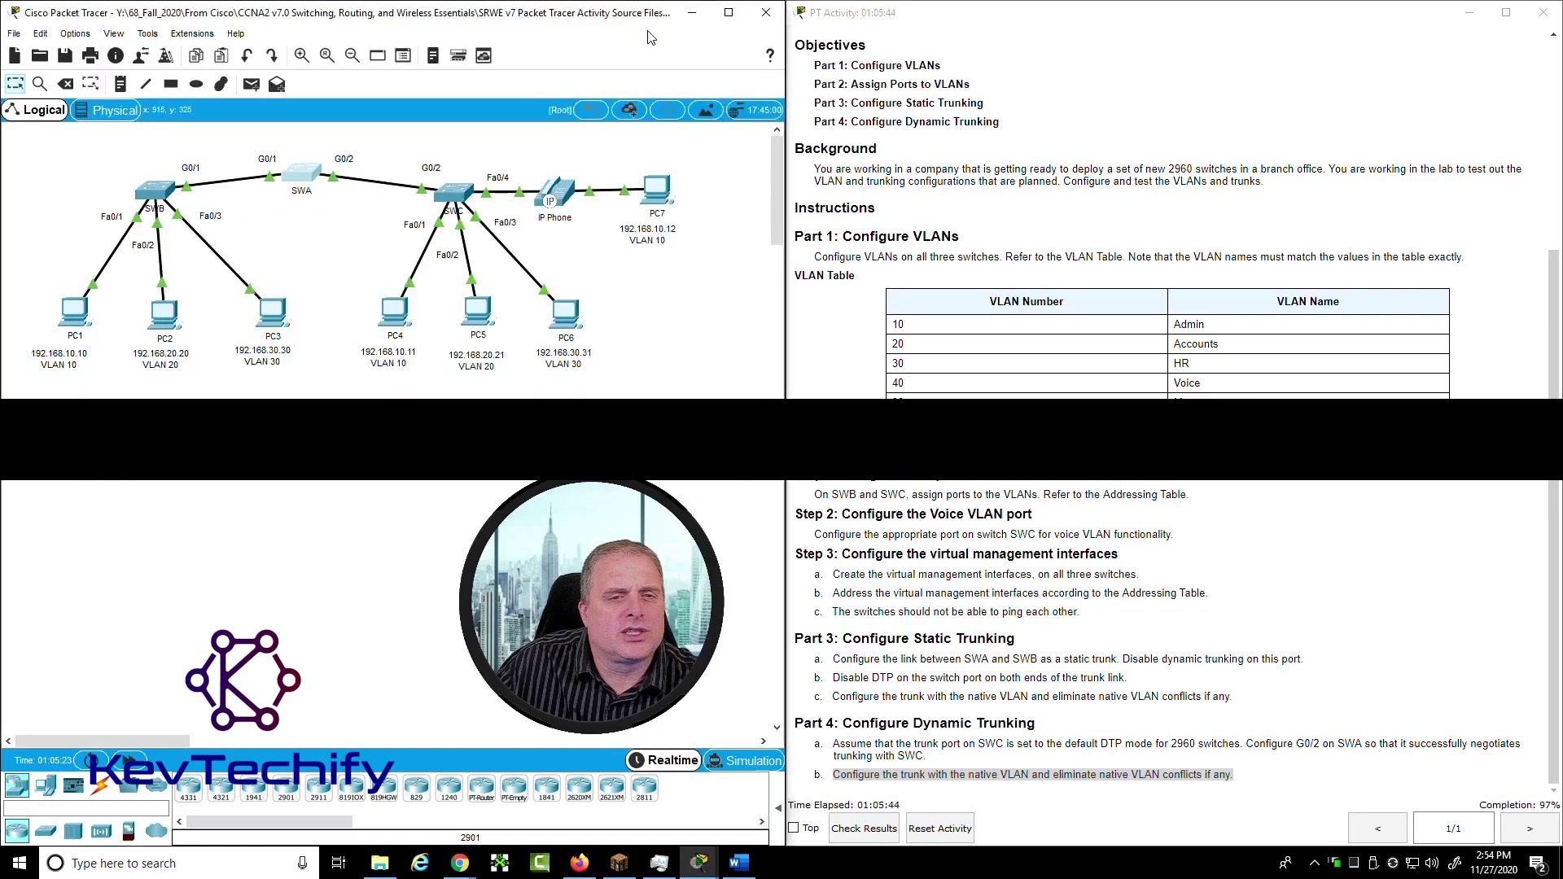
left_click(452, 197)
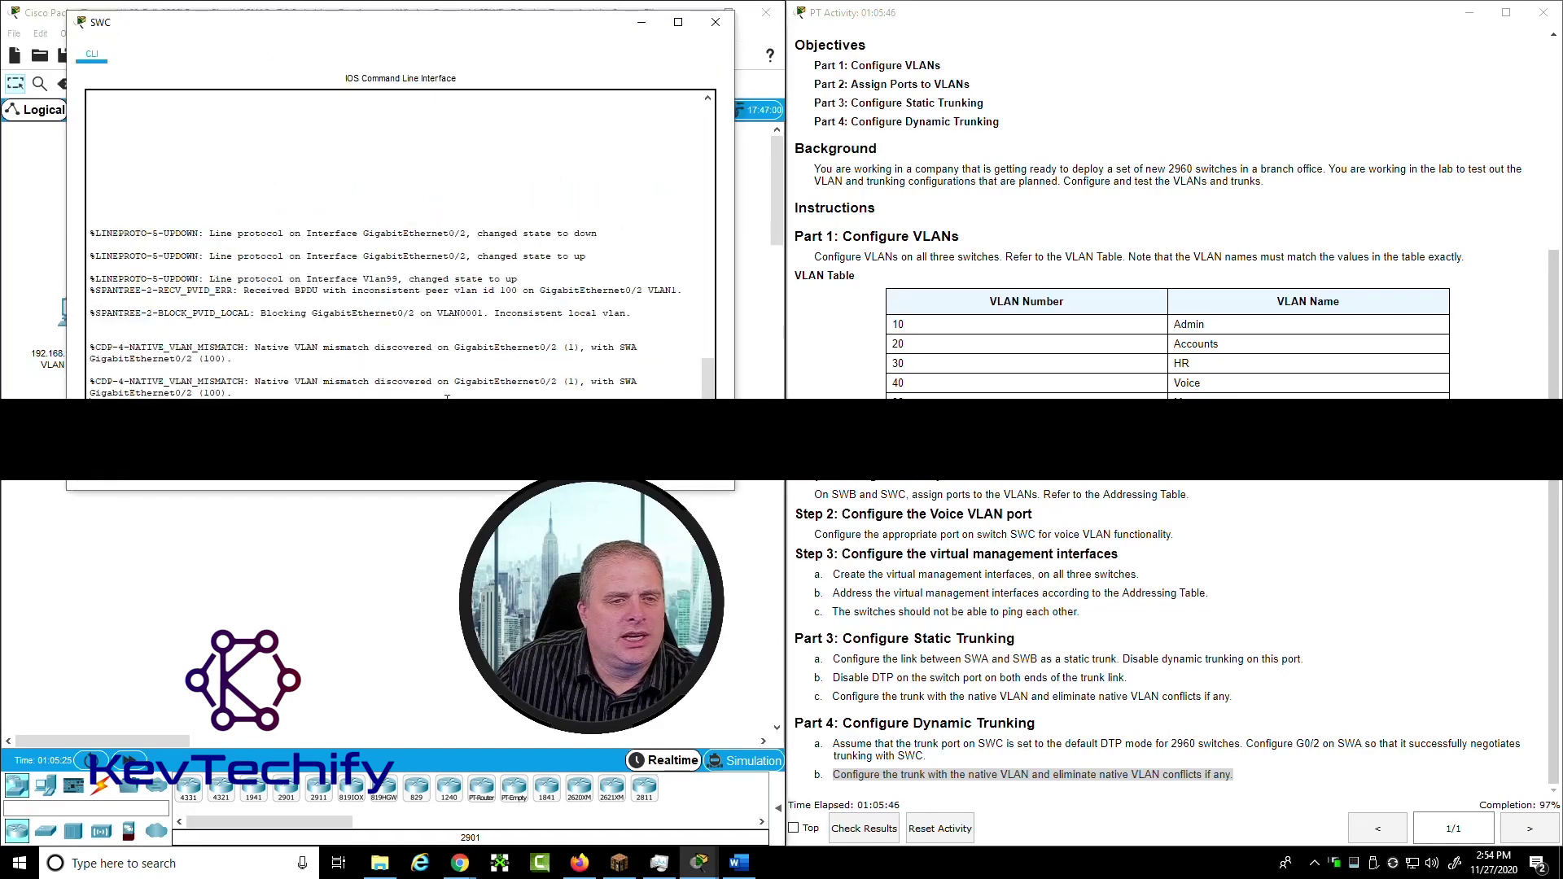
left_click_drag(255, 347, 622, 389)
key("Return")
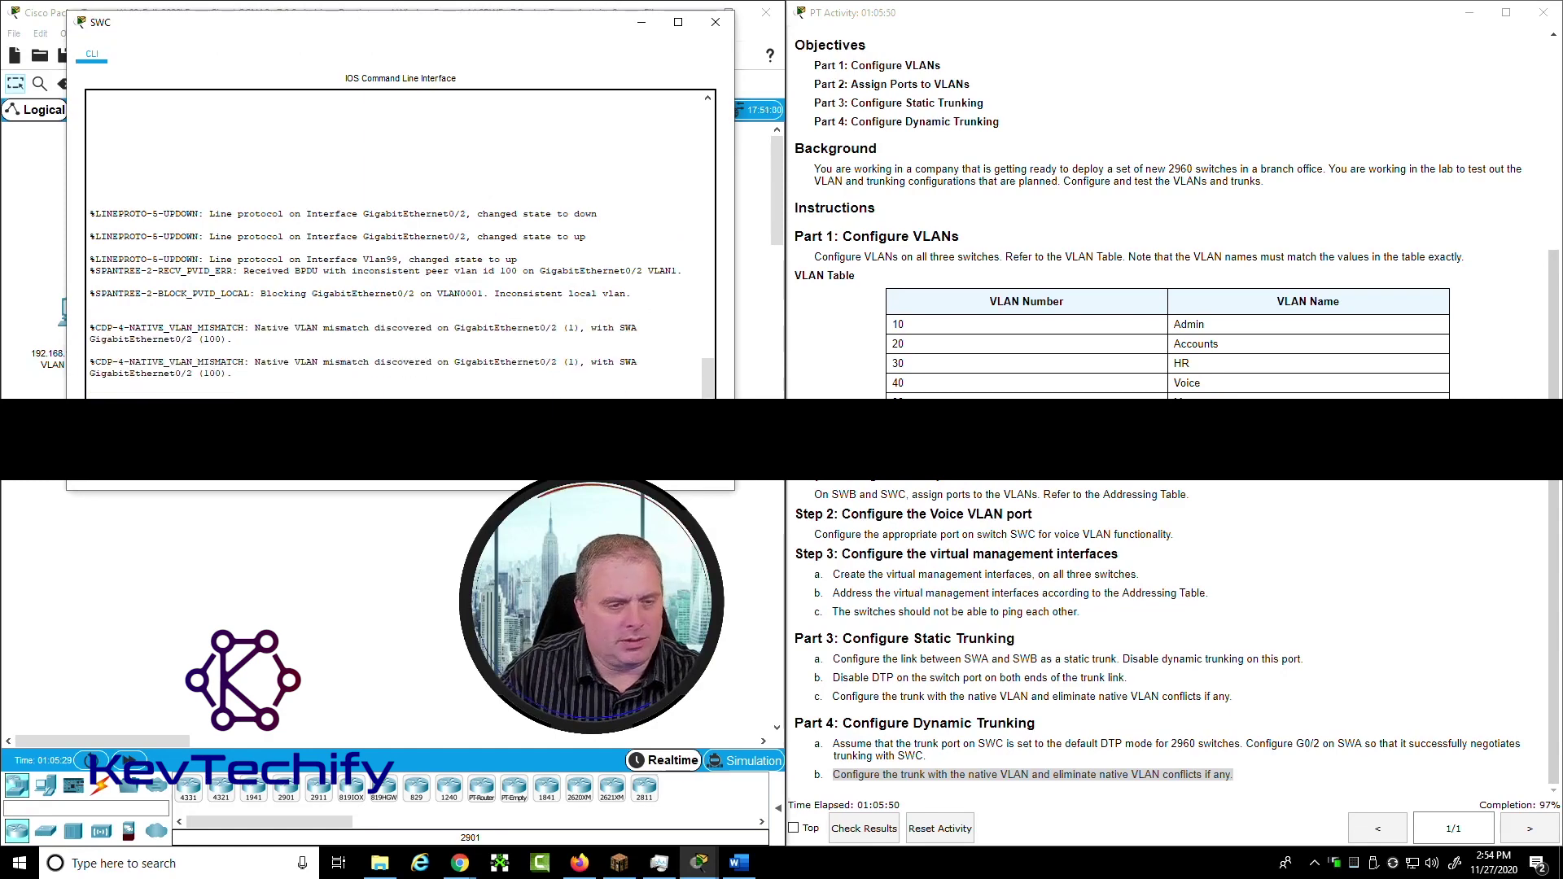
key("Return")
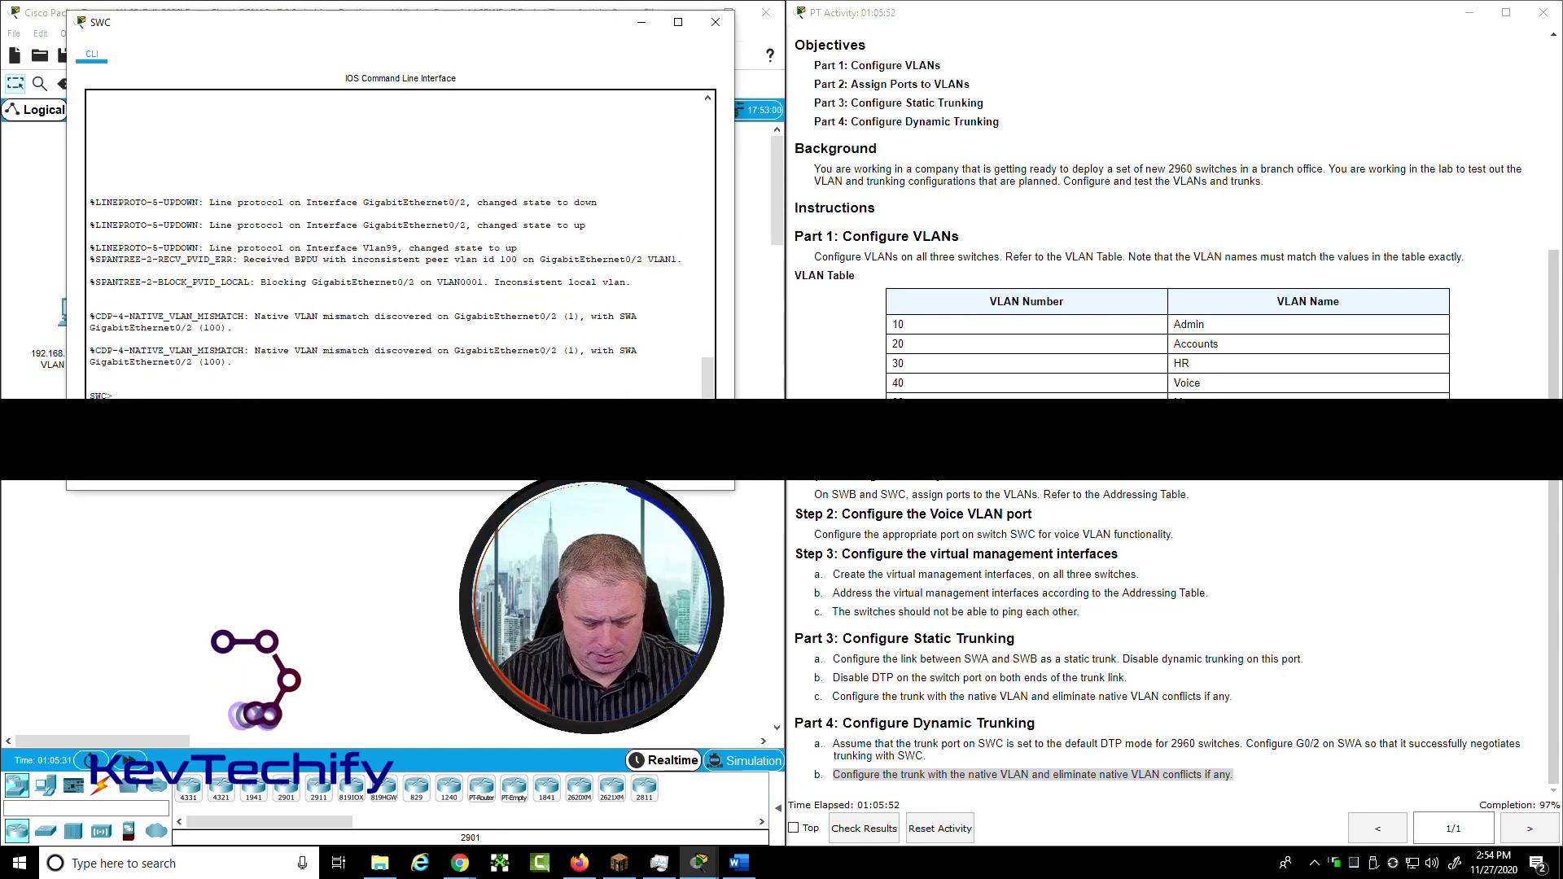
key("Return")
type("enable")
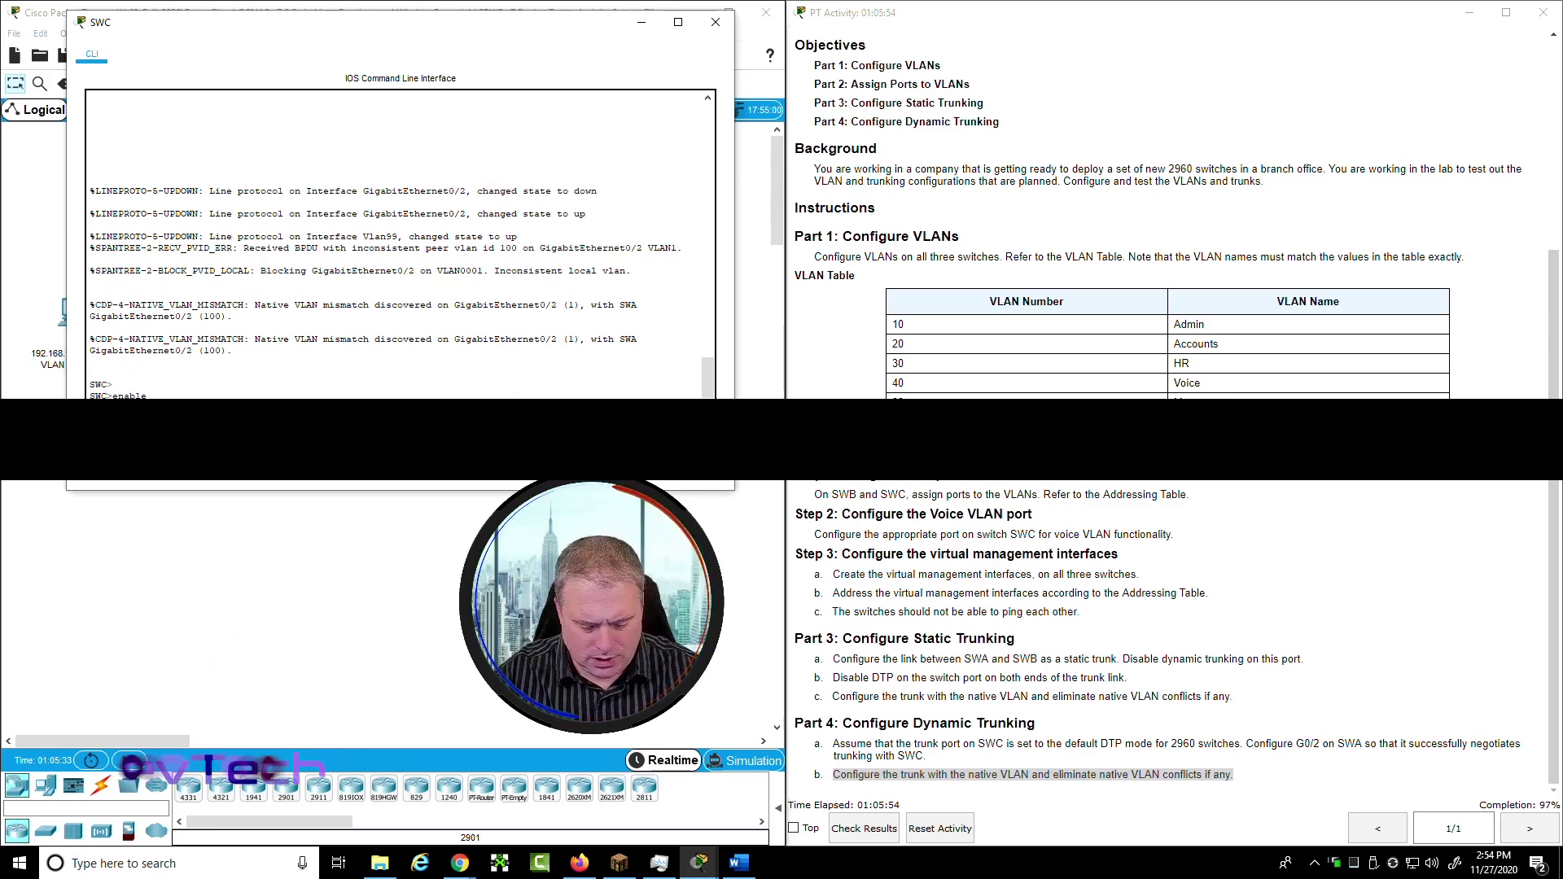
key("Return")
type("conf t")
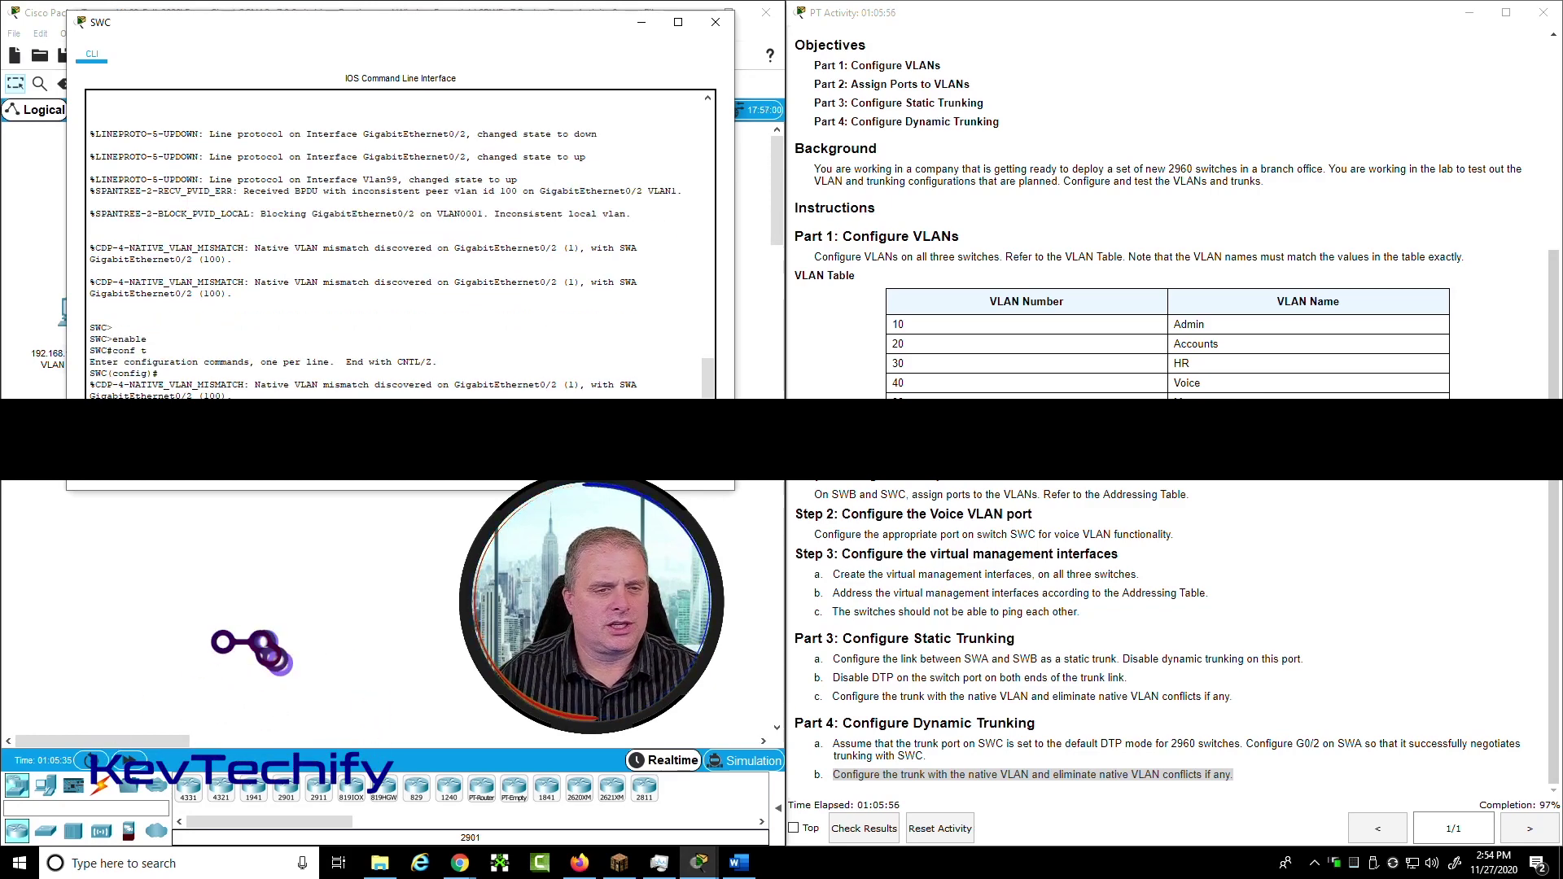
key("Return")
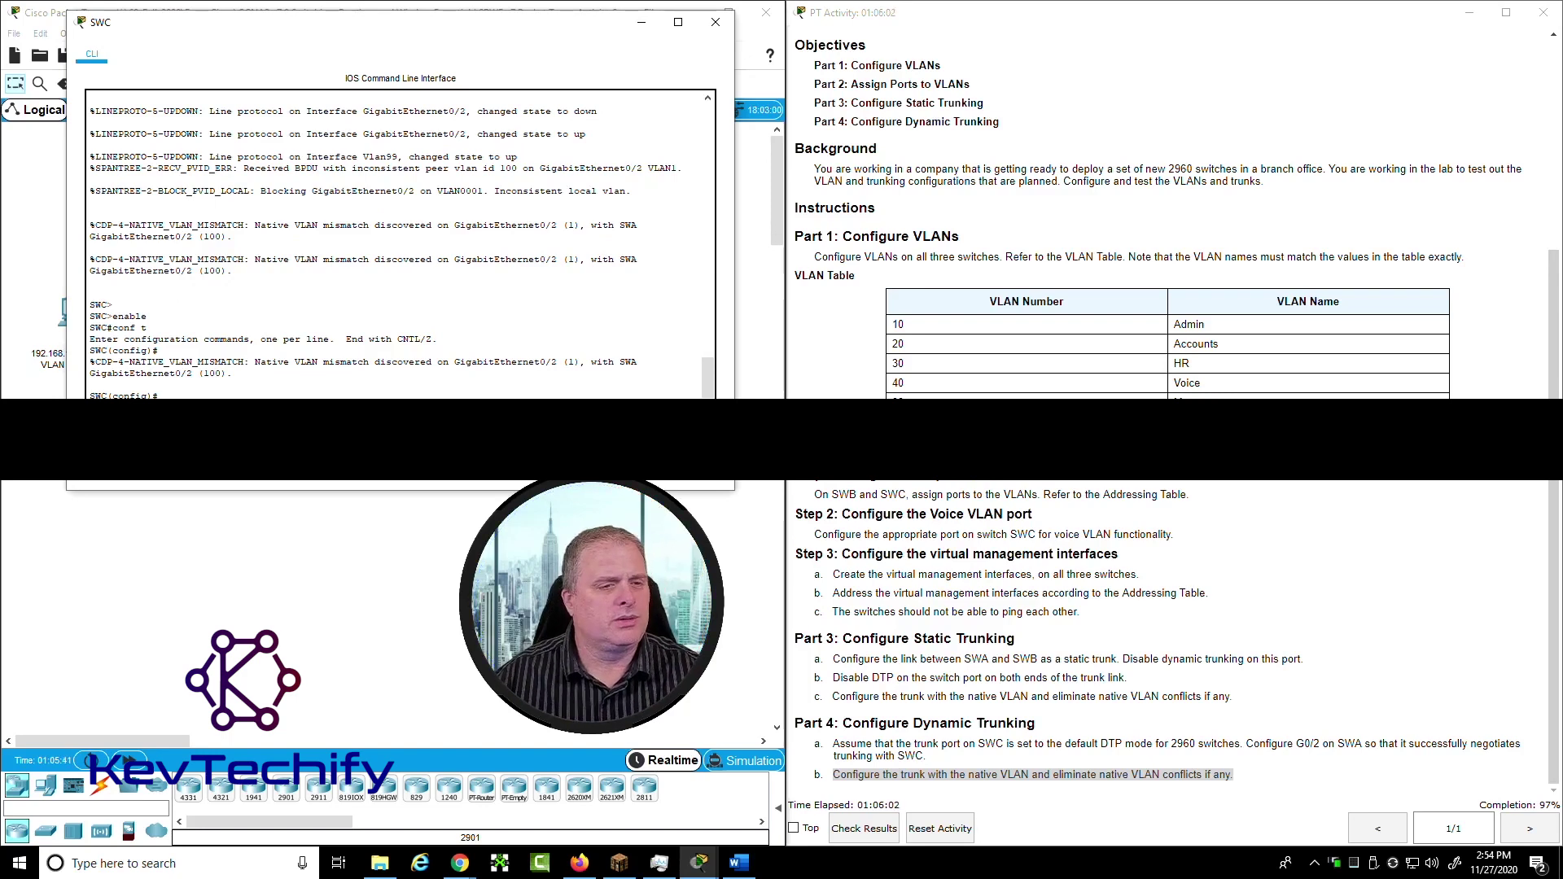
Set the trunk native VLAN on SWC's interface g0/2 to 100 and read the spanning-tree messages
key("Return")
type("int g0/2")
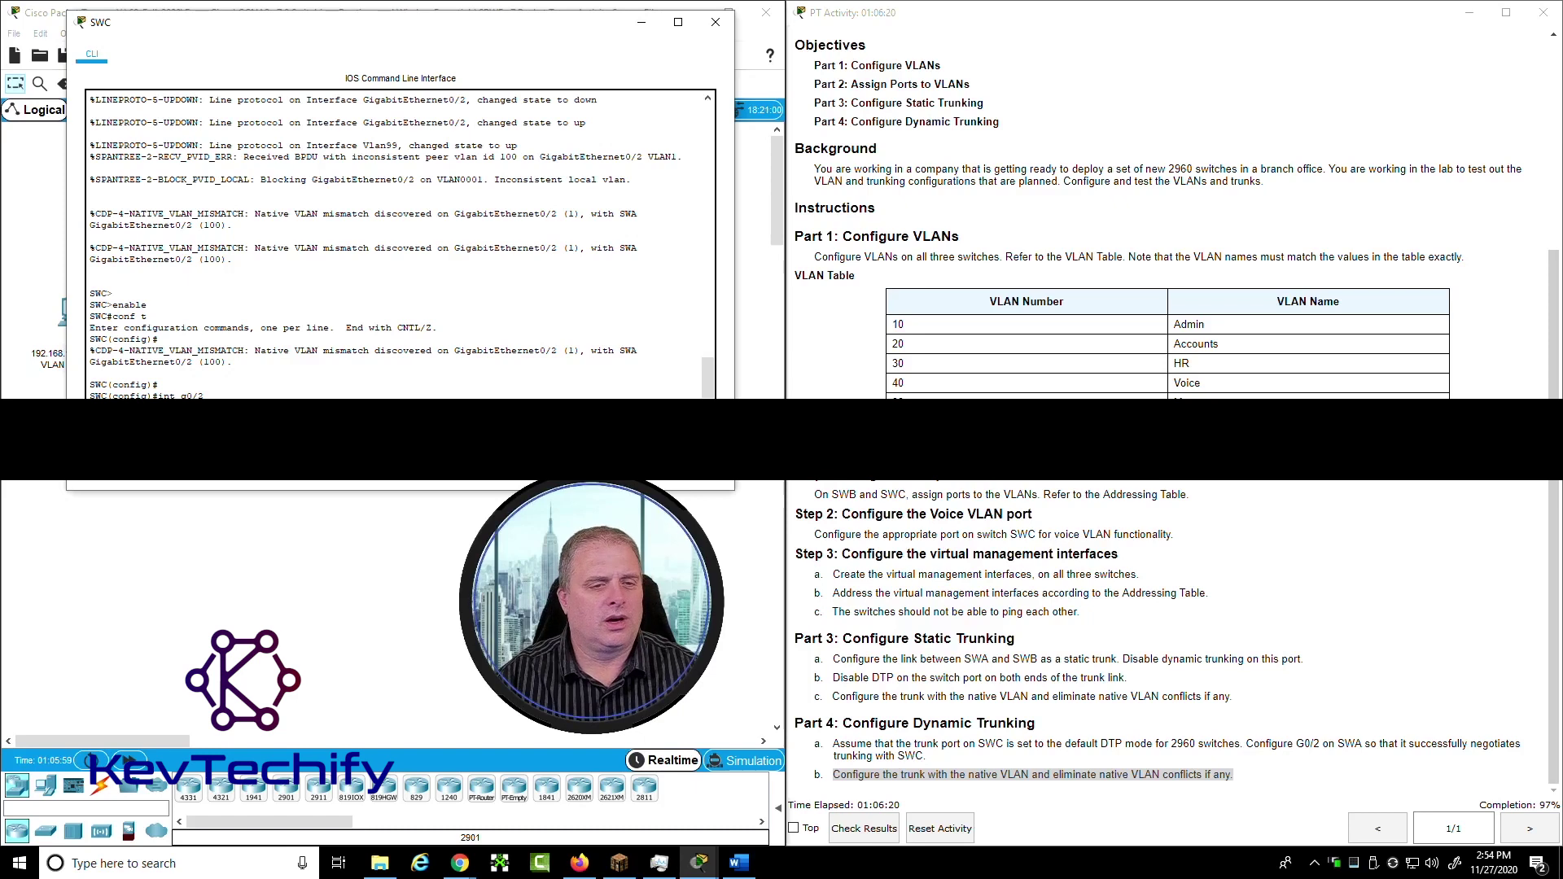
key("Return")
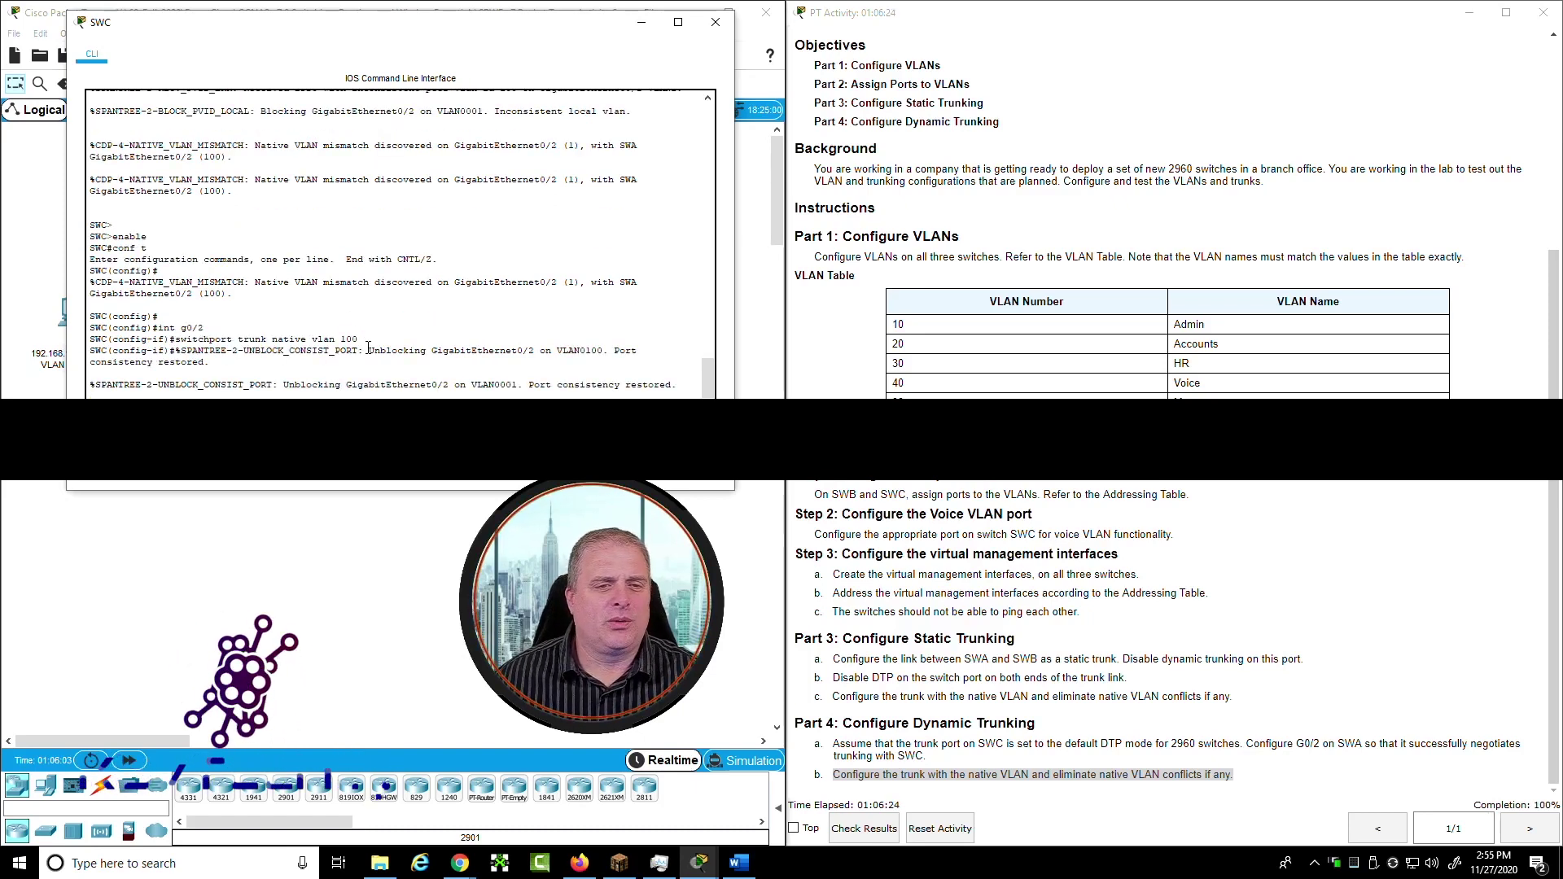
left_click_drag(369, 350, 598, 382)
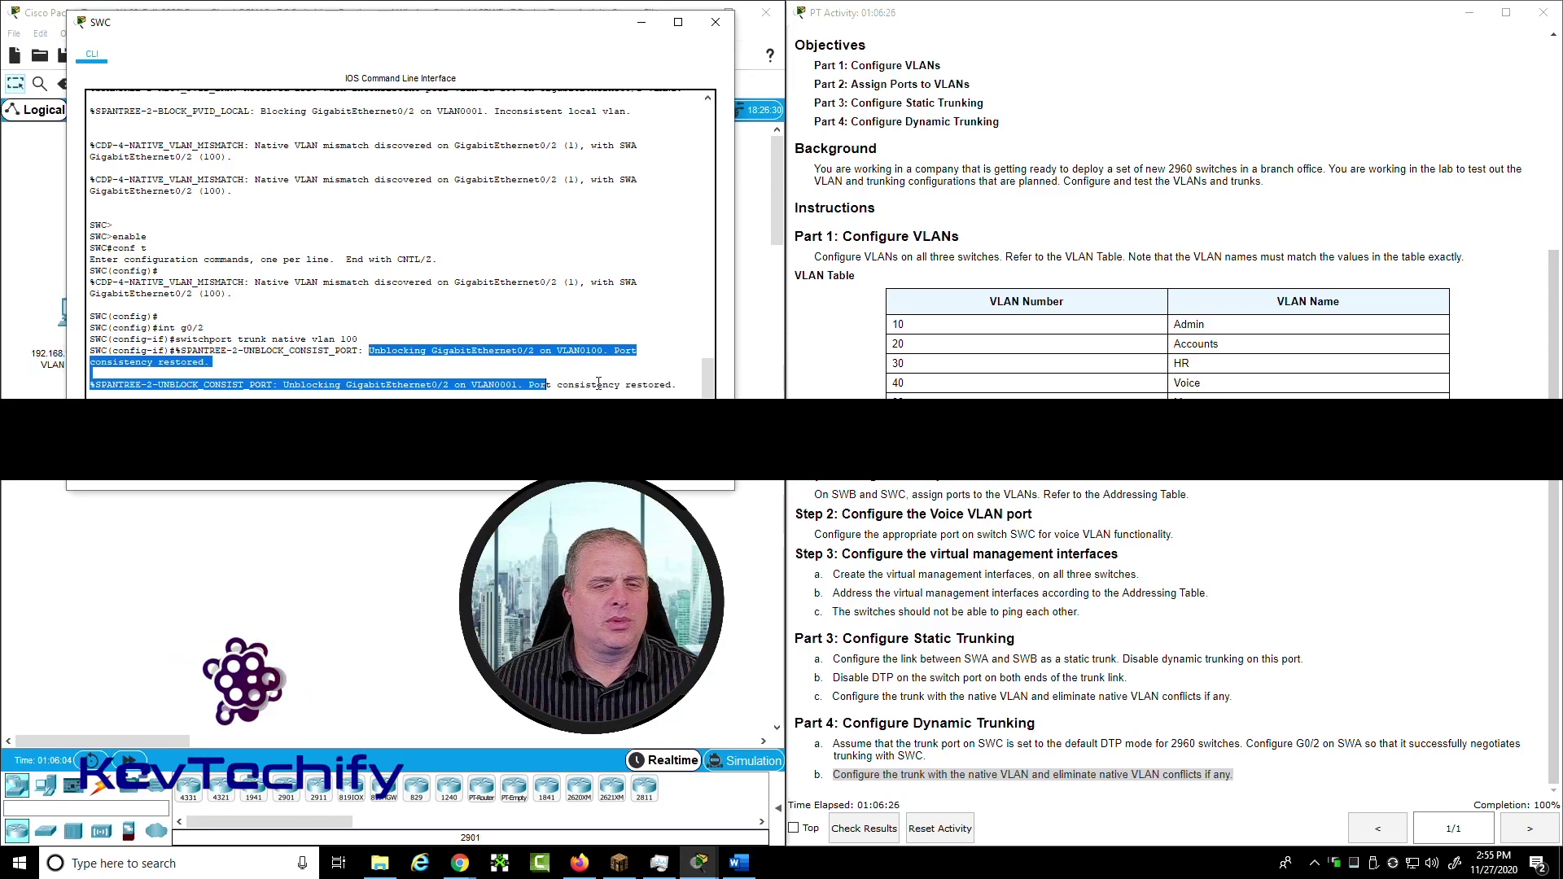
left_click(690, 384)
key("Return")
key("Return")
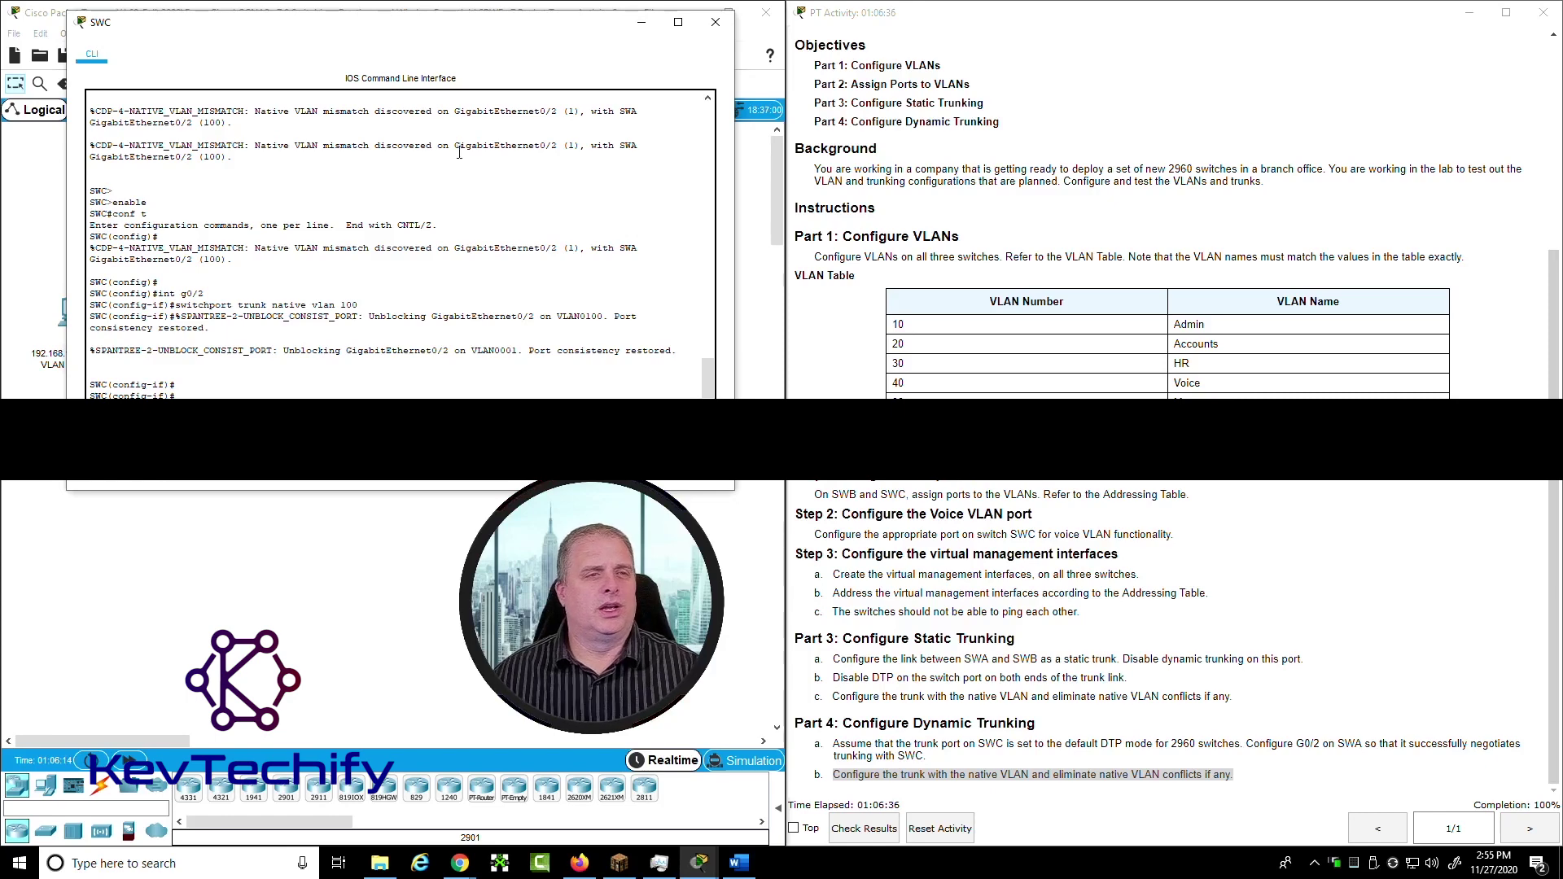
Move SWC's window off the topology and exit configuration mode back to the privileged prompt
left_click_drag(367, 22, 1062, 43)
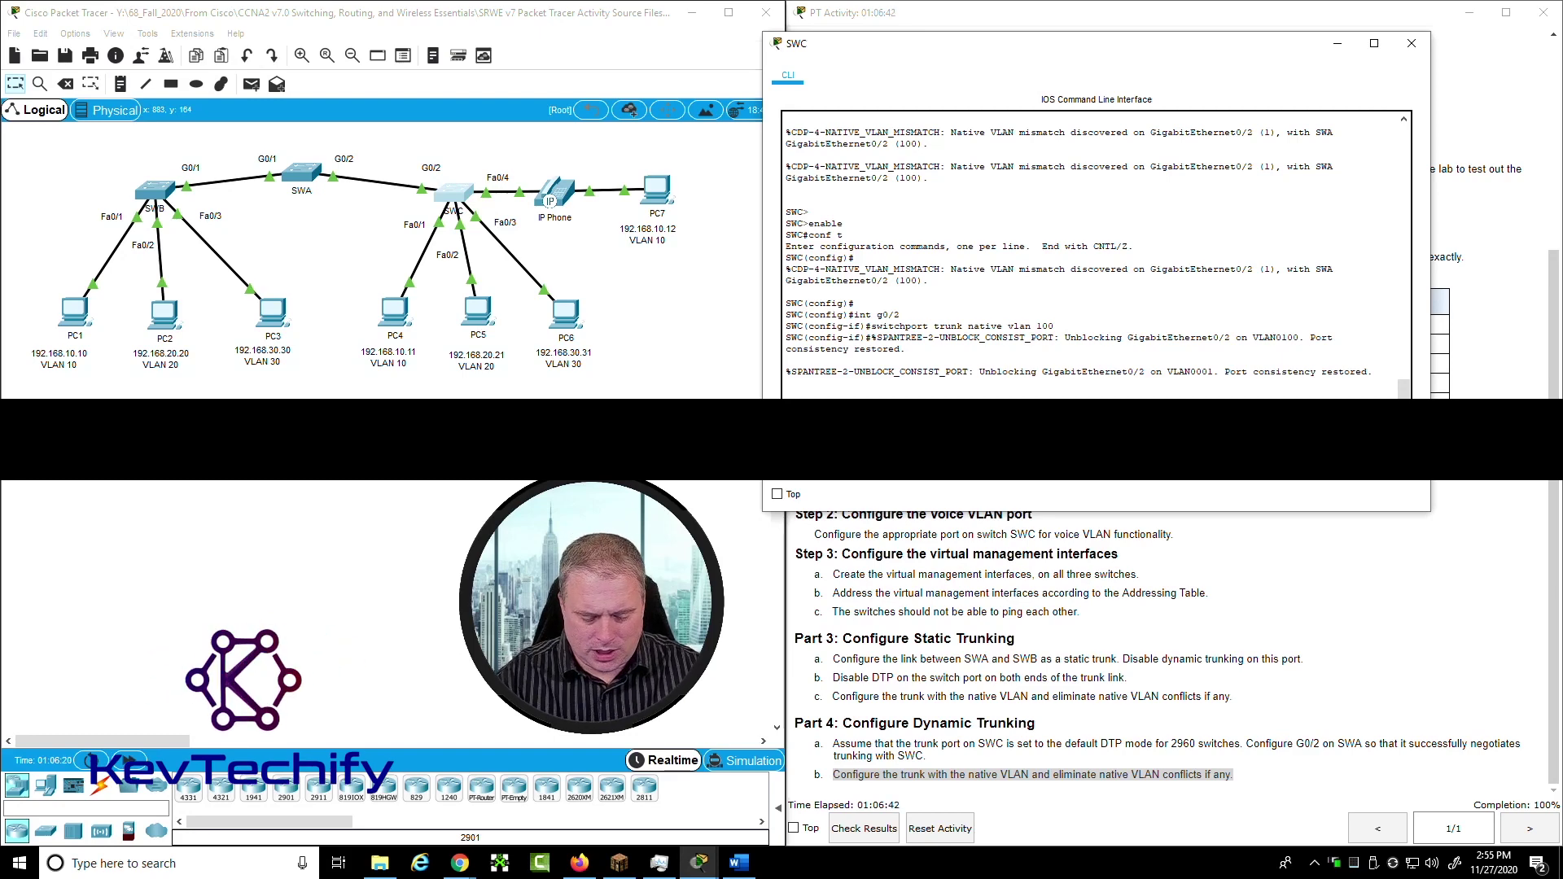
key("Return")
key("Return")
type("exit")
key("Return")
type("exit")
key("Return")
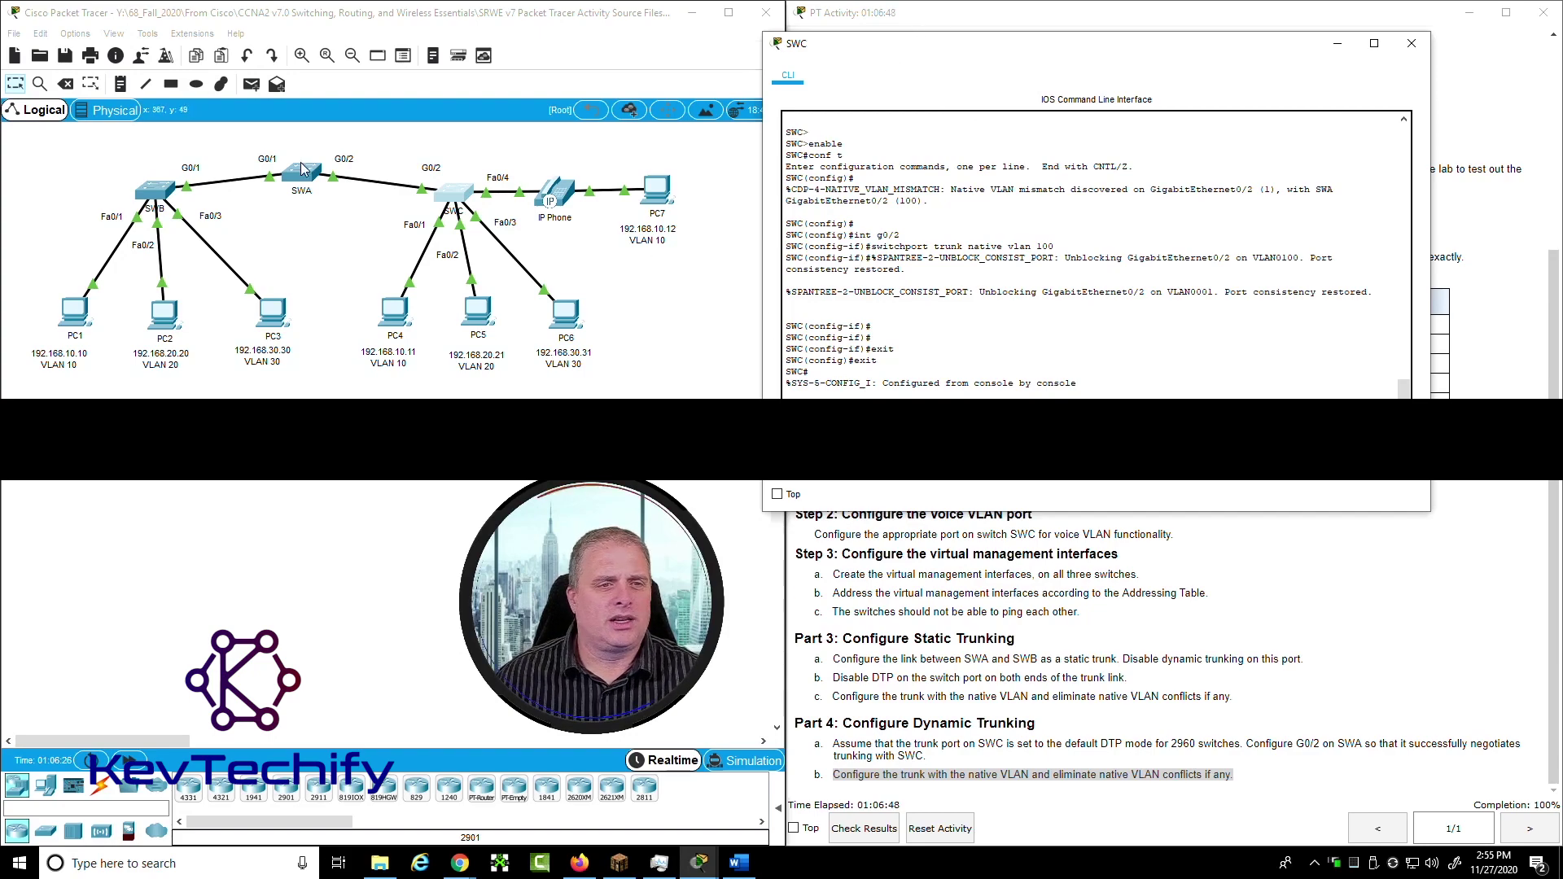
Move SWC's window clear of the activity instructions and copy SWA's IP address, 192.168.99.252, from the Addressing Table
left_click_drag(934, 51, 267, 56)
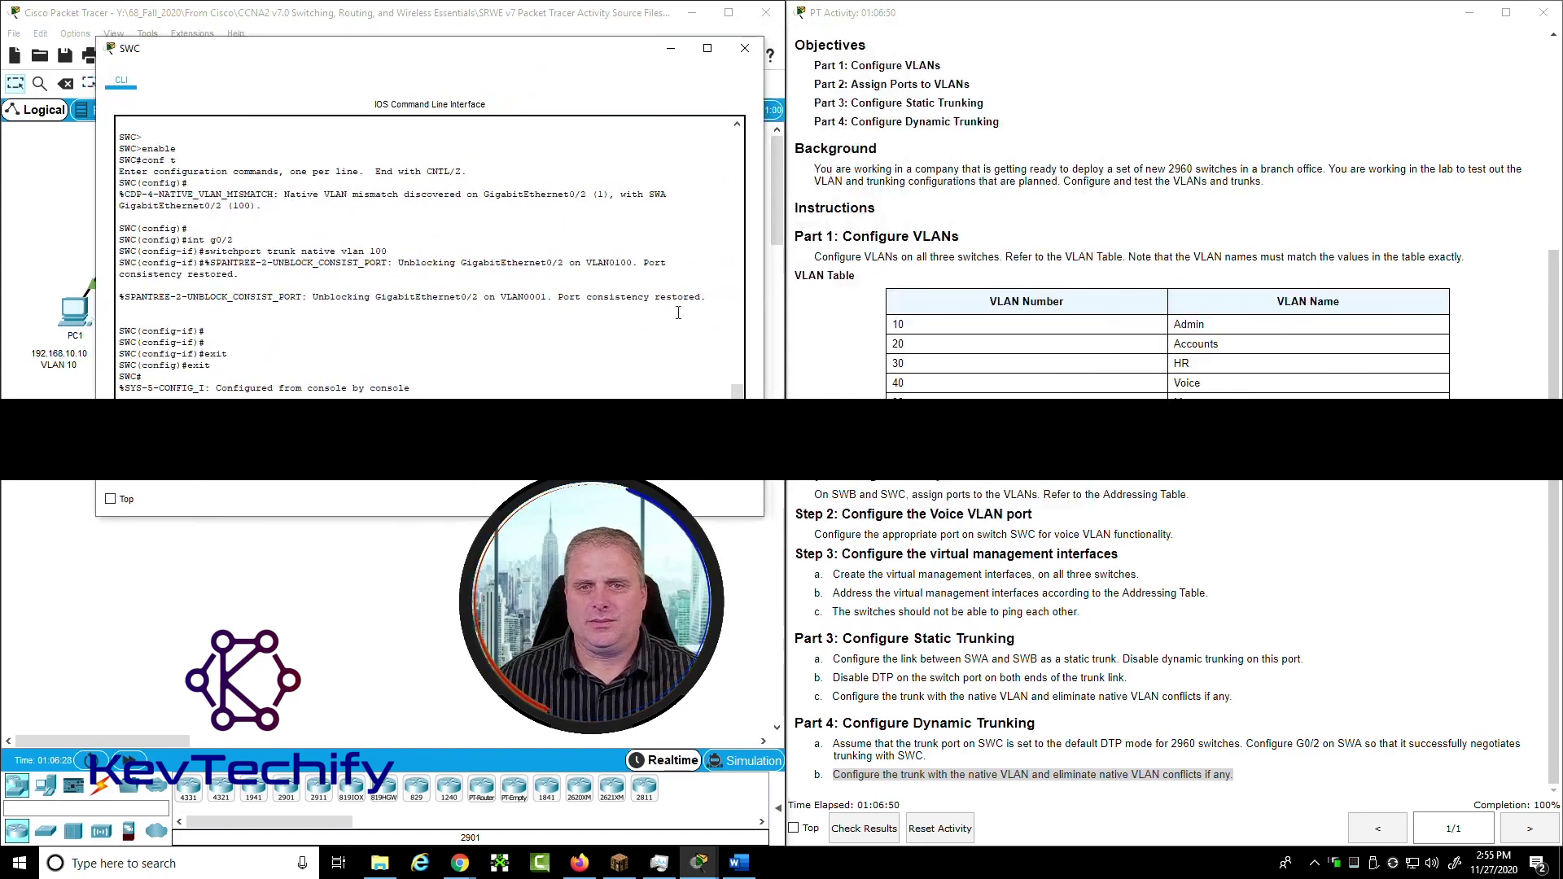
scroll(1002, 229, "up", 7)
scroll(1001, 228, "down", 1)
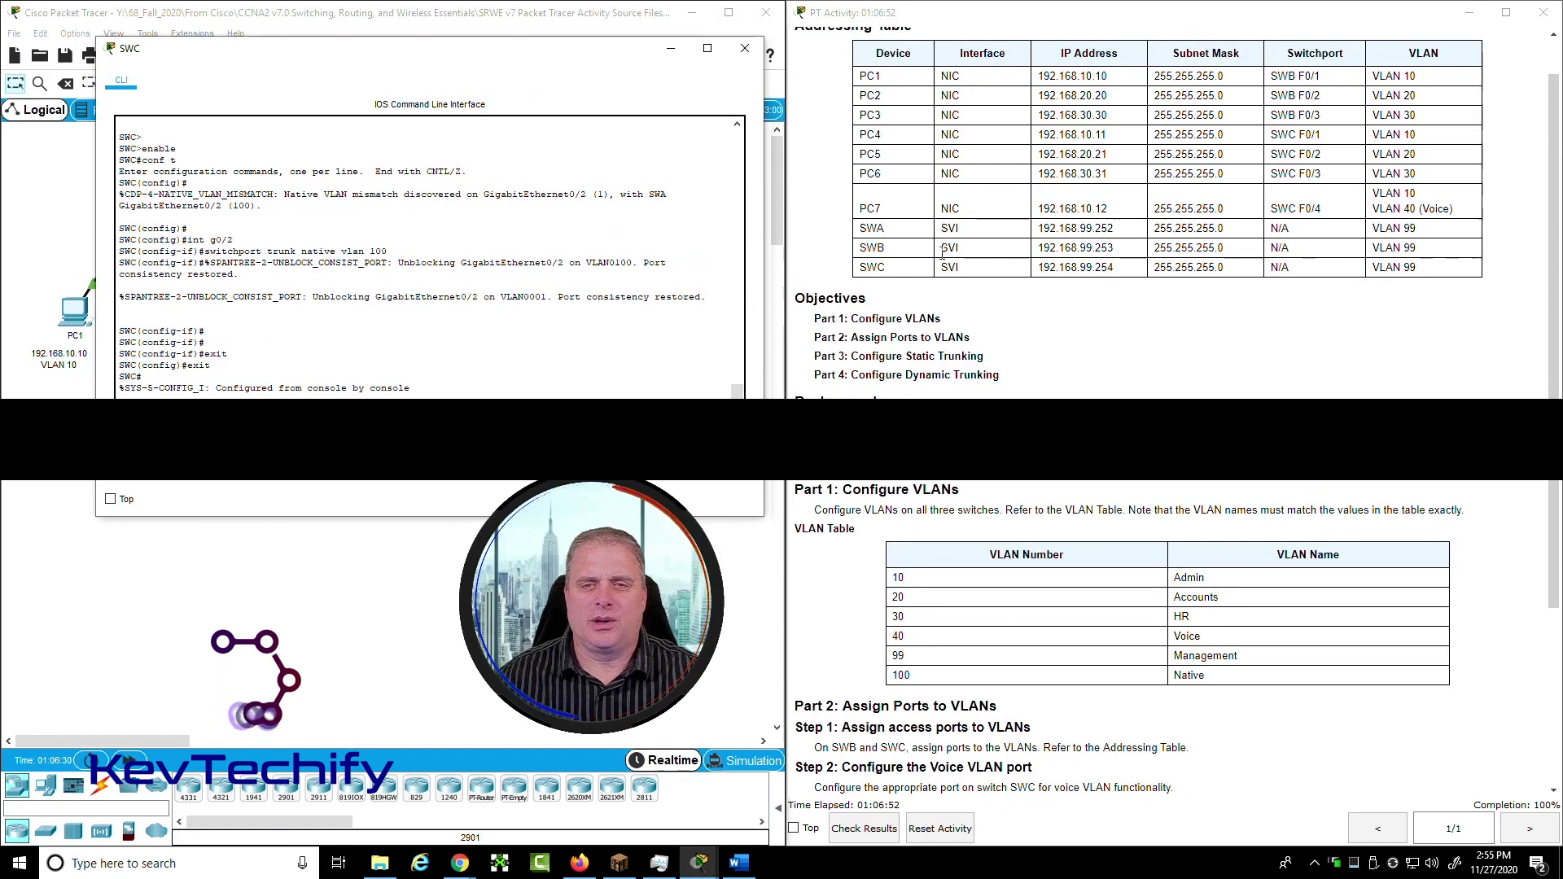
left_click_drag(1040, 231, 1119, 232)
key("ctrl+c")
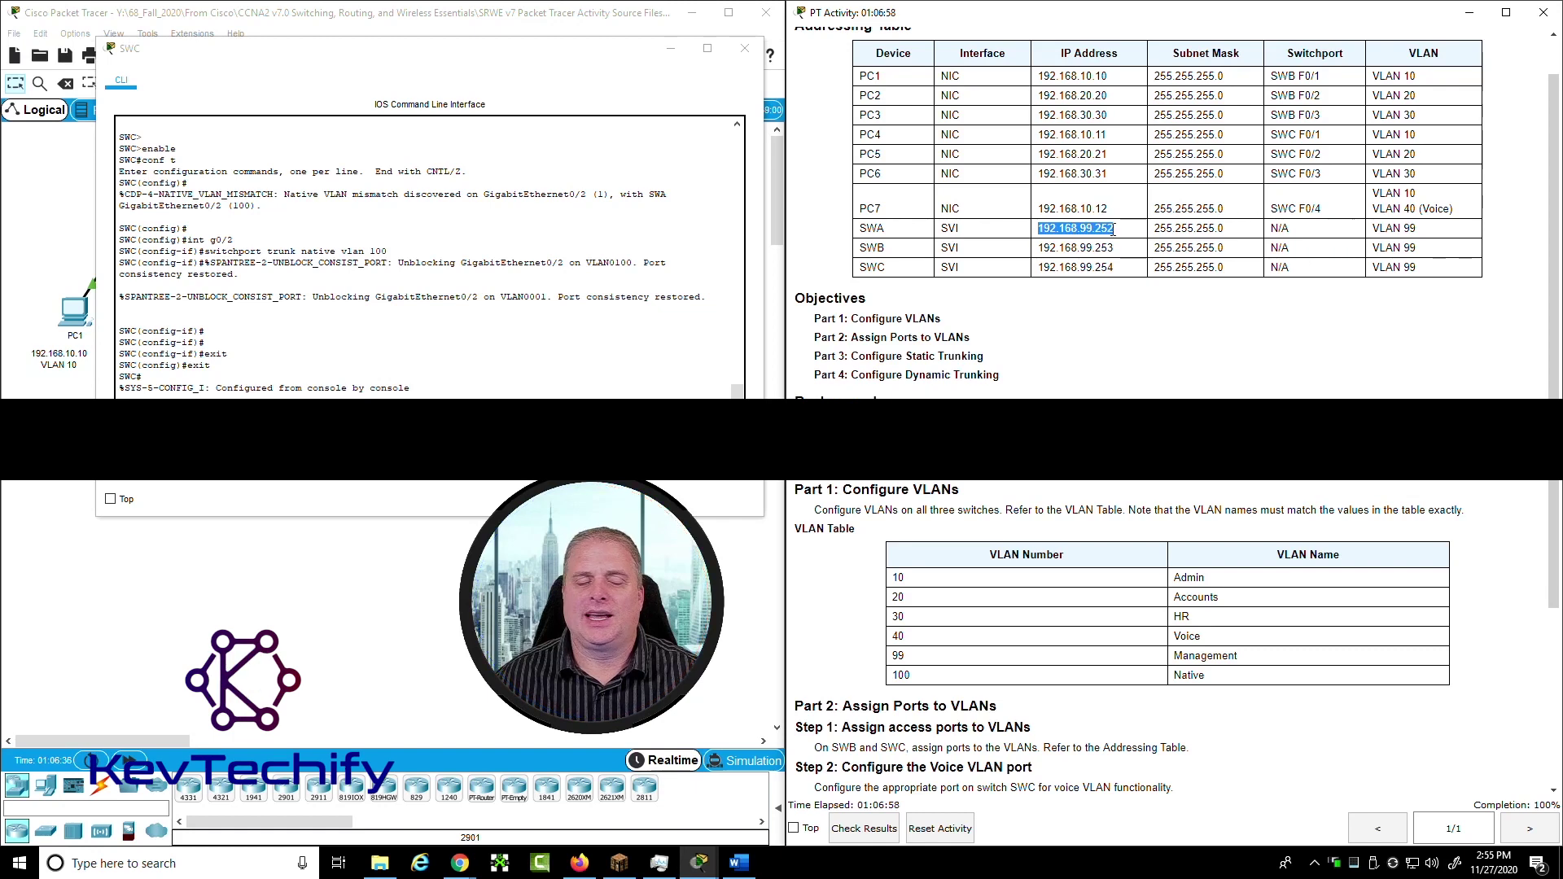
Ping SWA at 192.168.99.252 from SWC's privileged prompt, running the same ping a second time
key("alt+Tab")
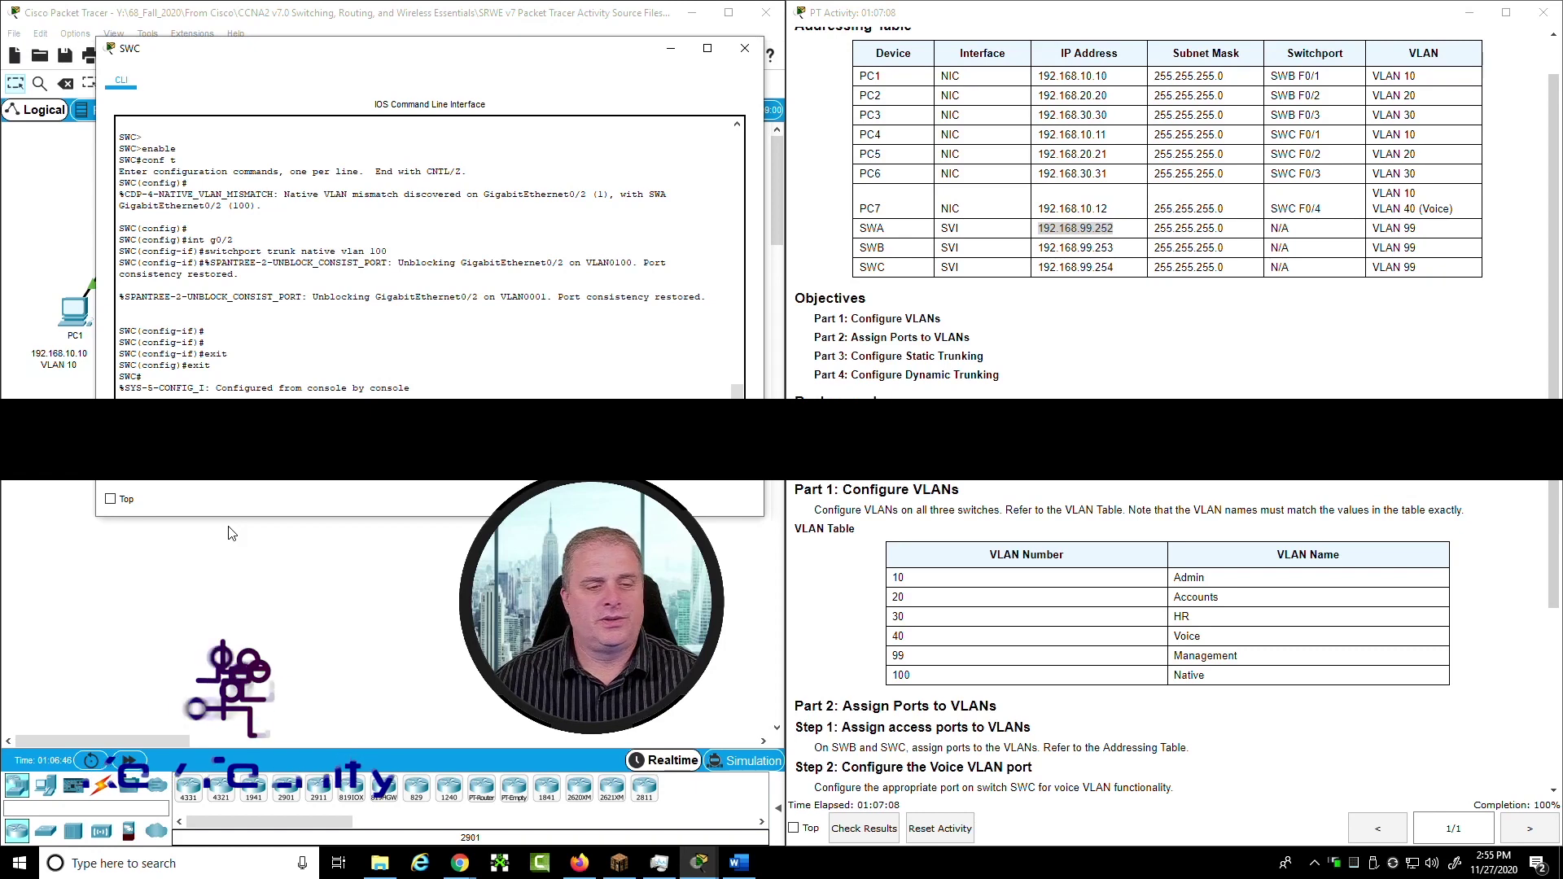
key("Return")
key("Return")
type("ping")
key("ctrl+v")
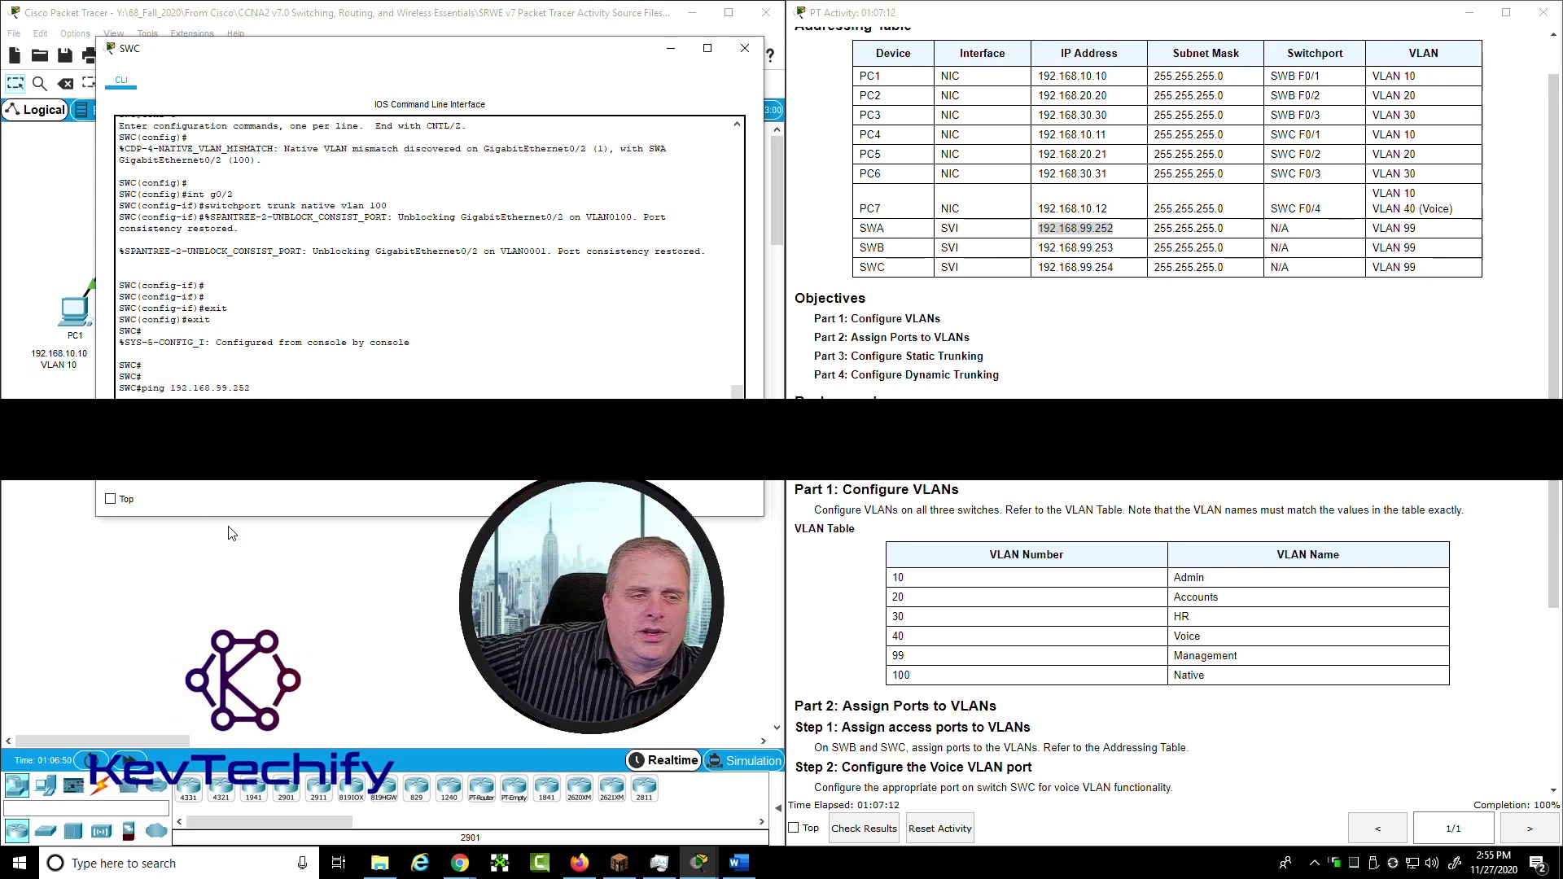
key("Return")
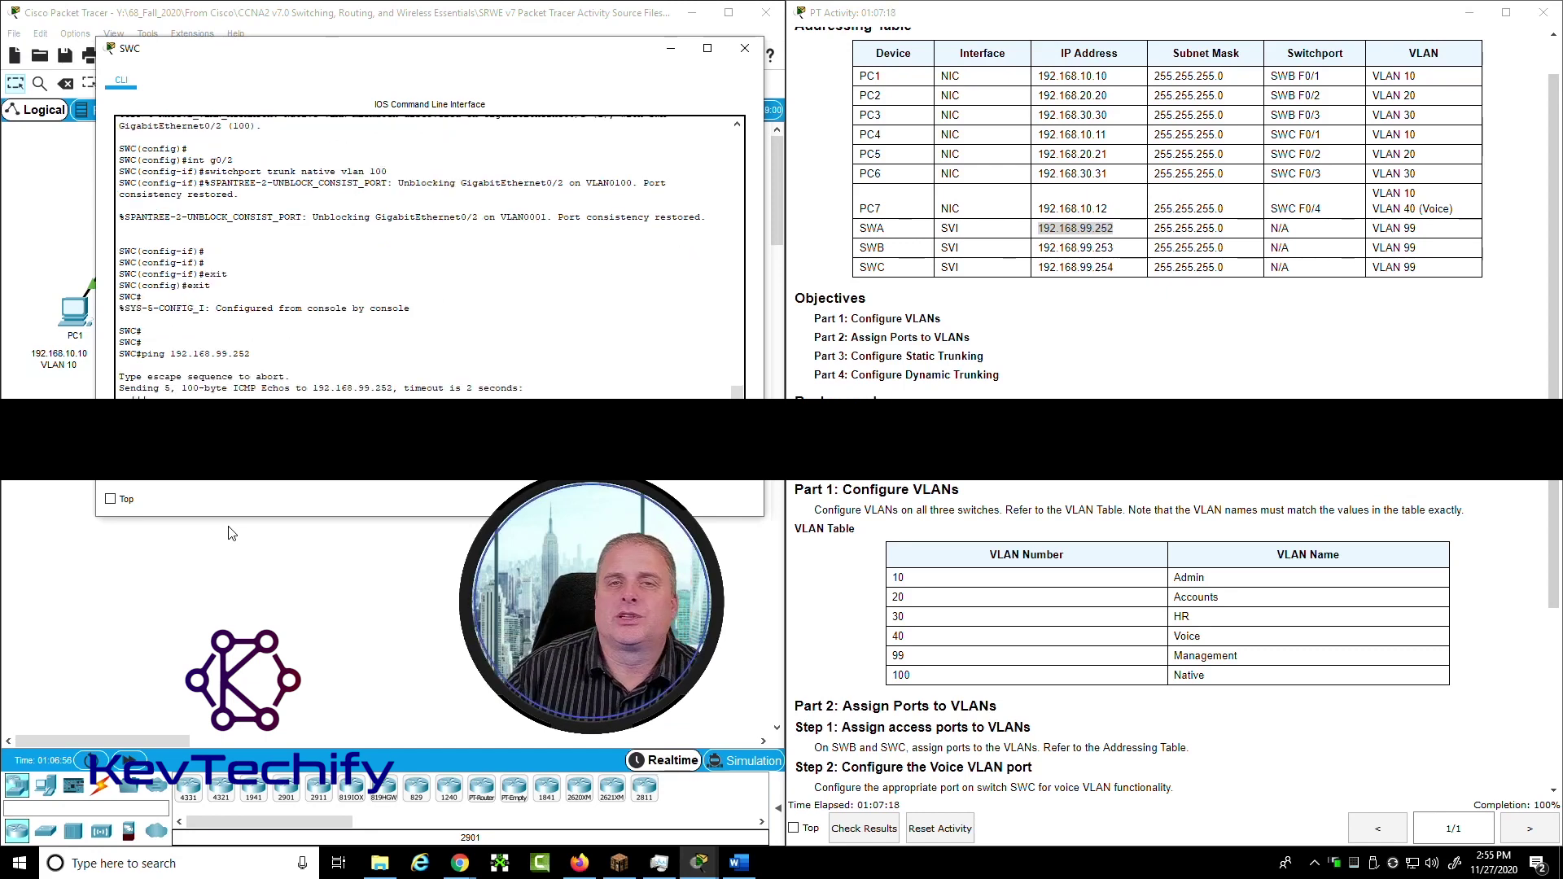
key("Up")
key("Return")
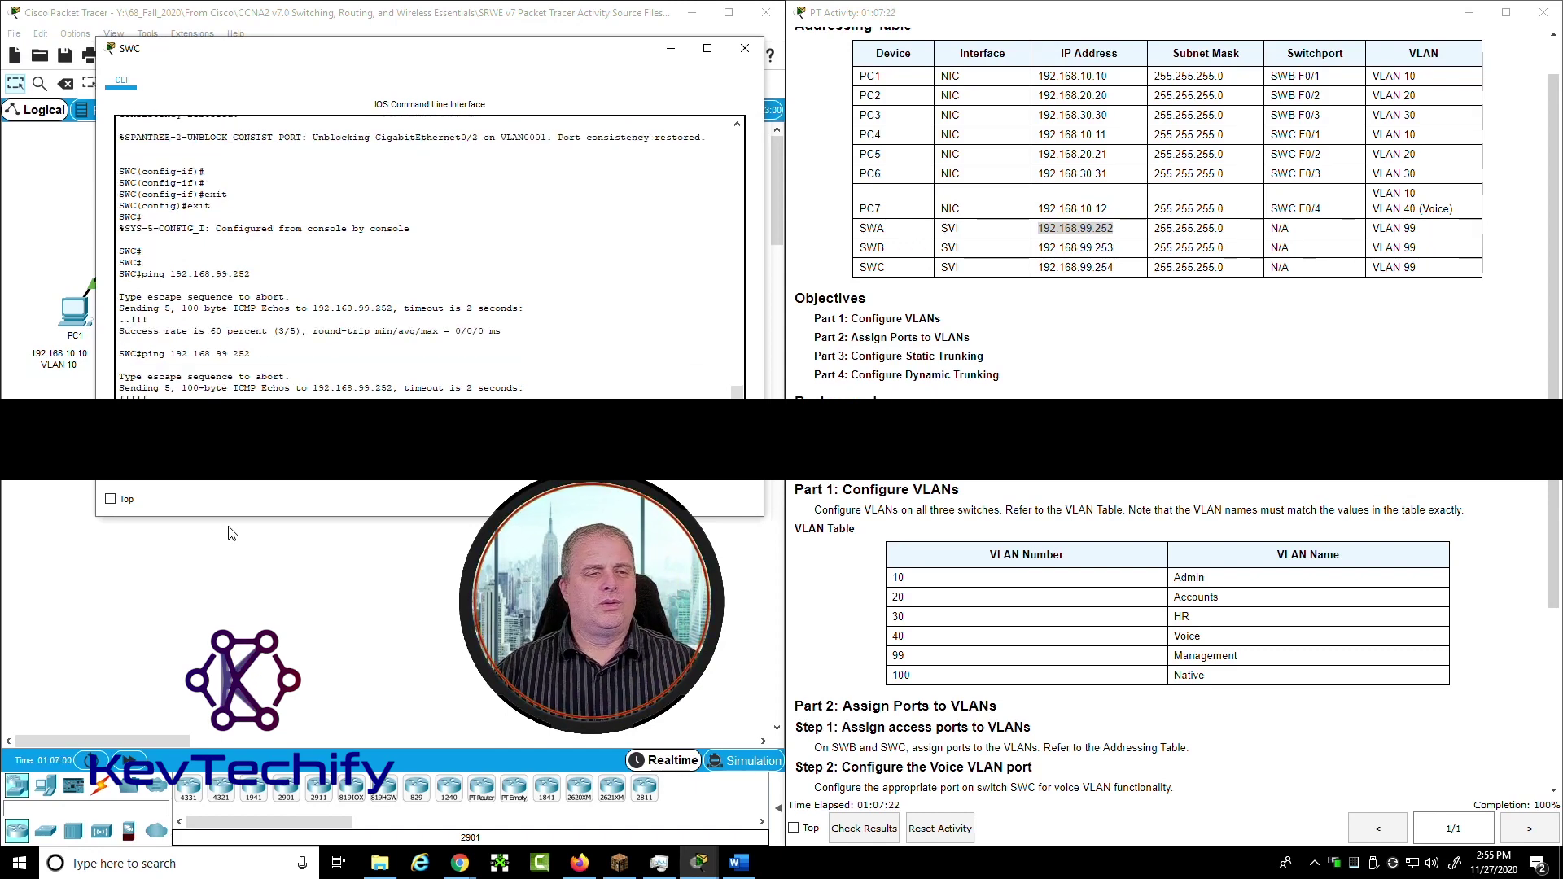
Run the activity's results check from the instructions and close SWC's window covering the results
scroll(1172, 407, "down", 1)
scroll(1172, 569, "down", 4)
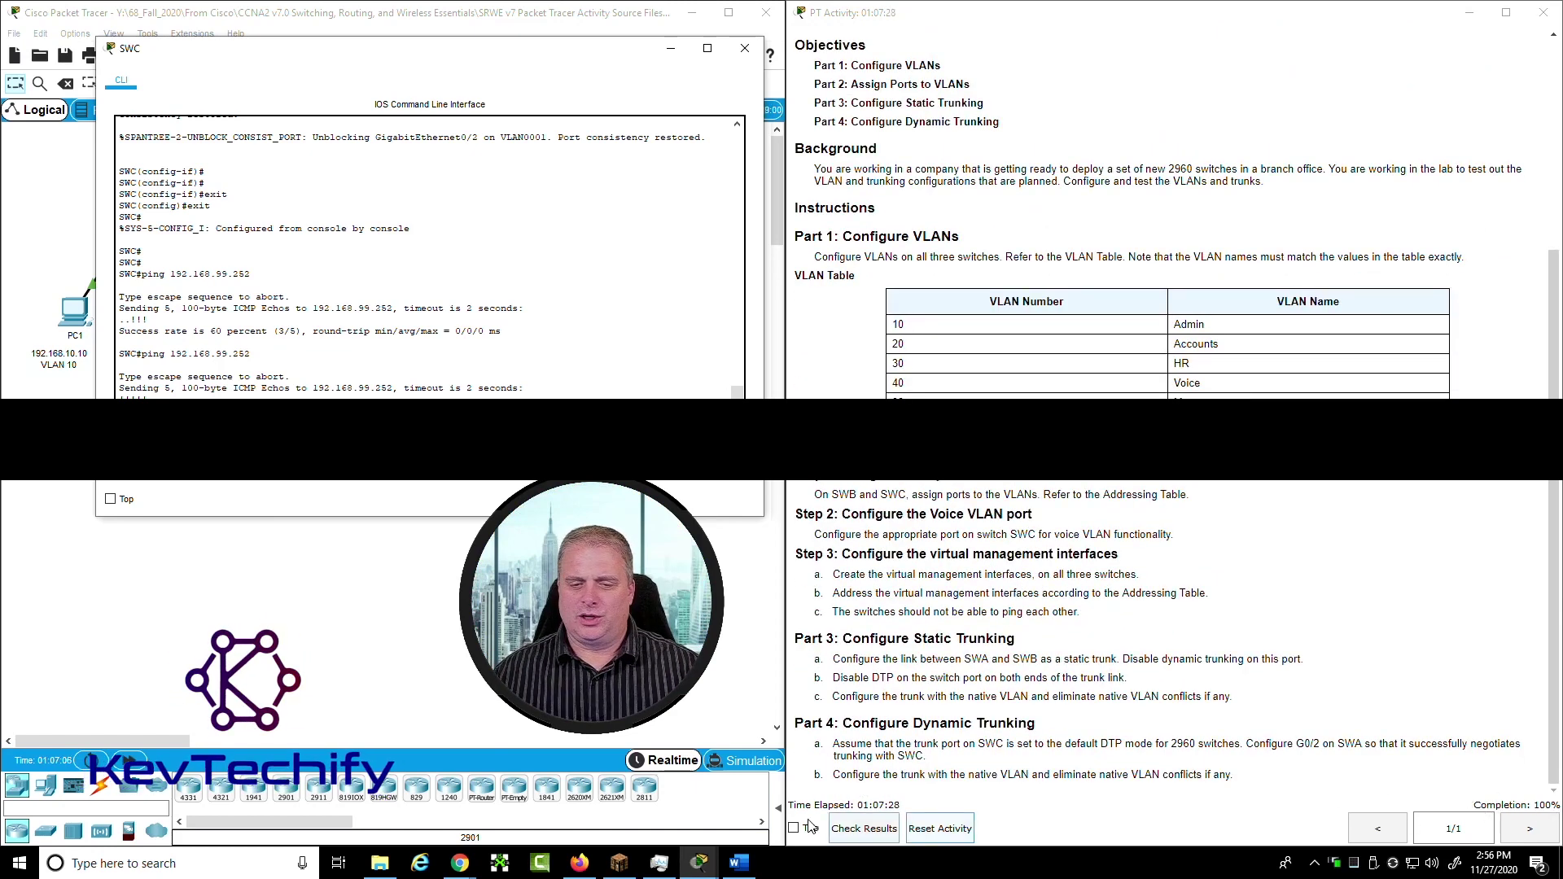
left_click(863, 829)
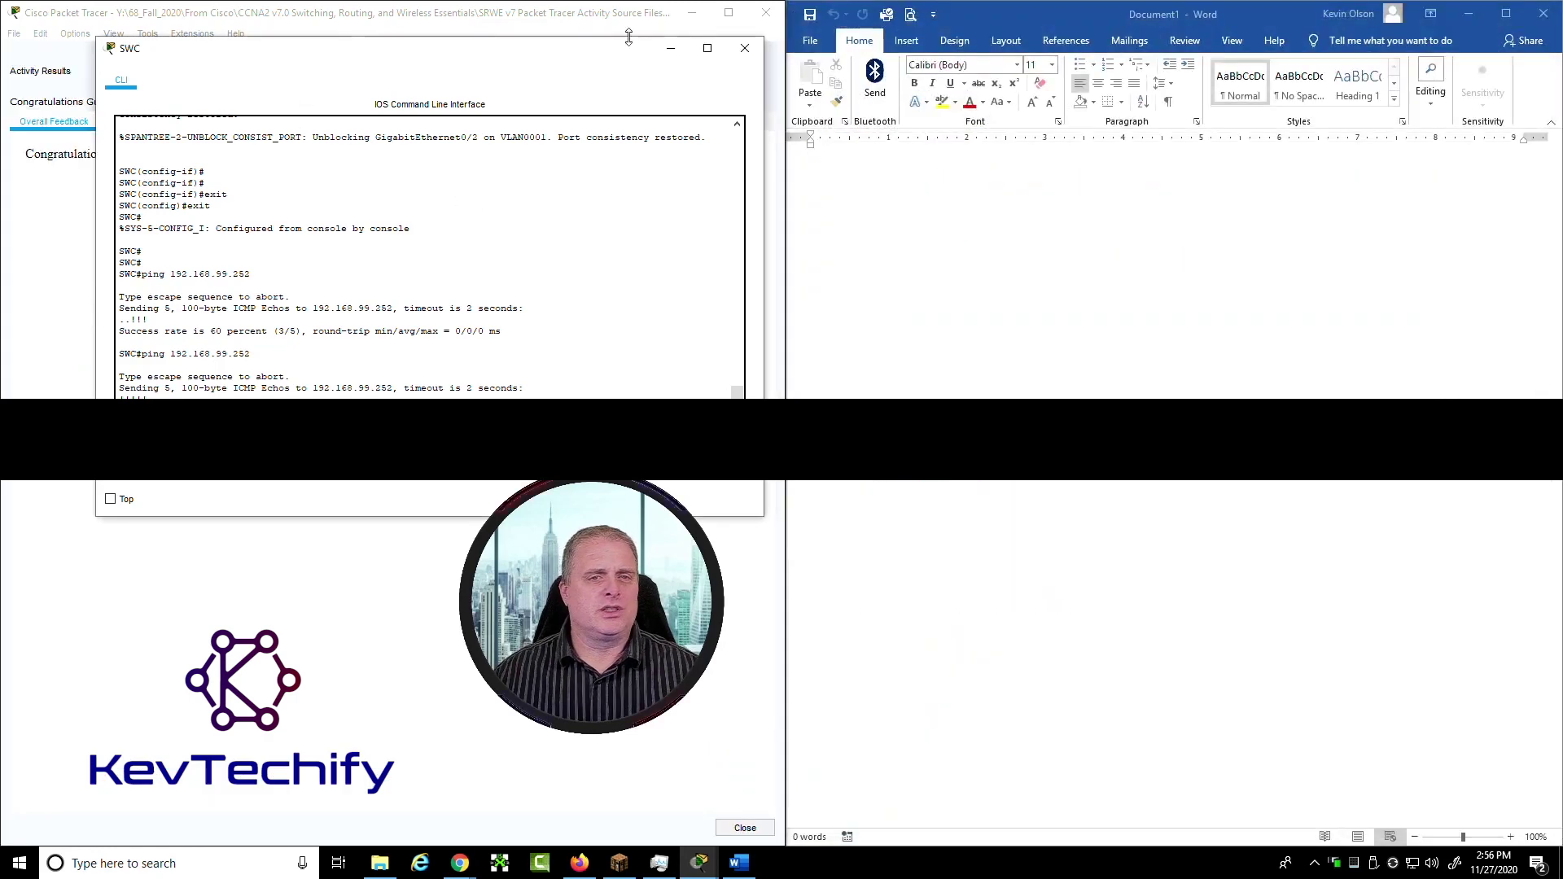
left_click(745, 47)
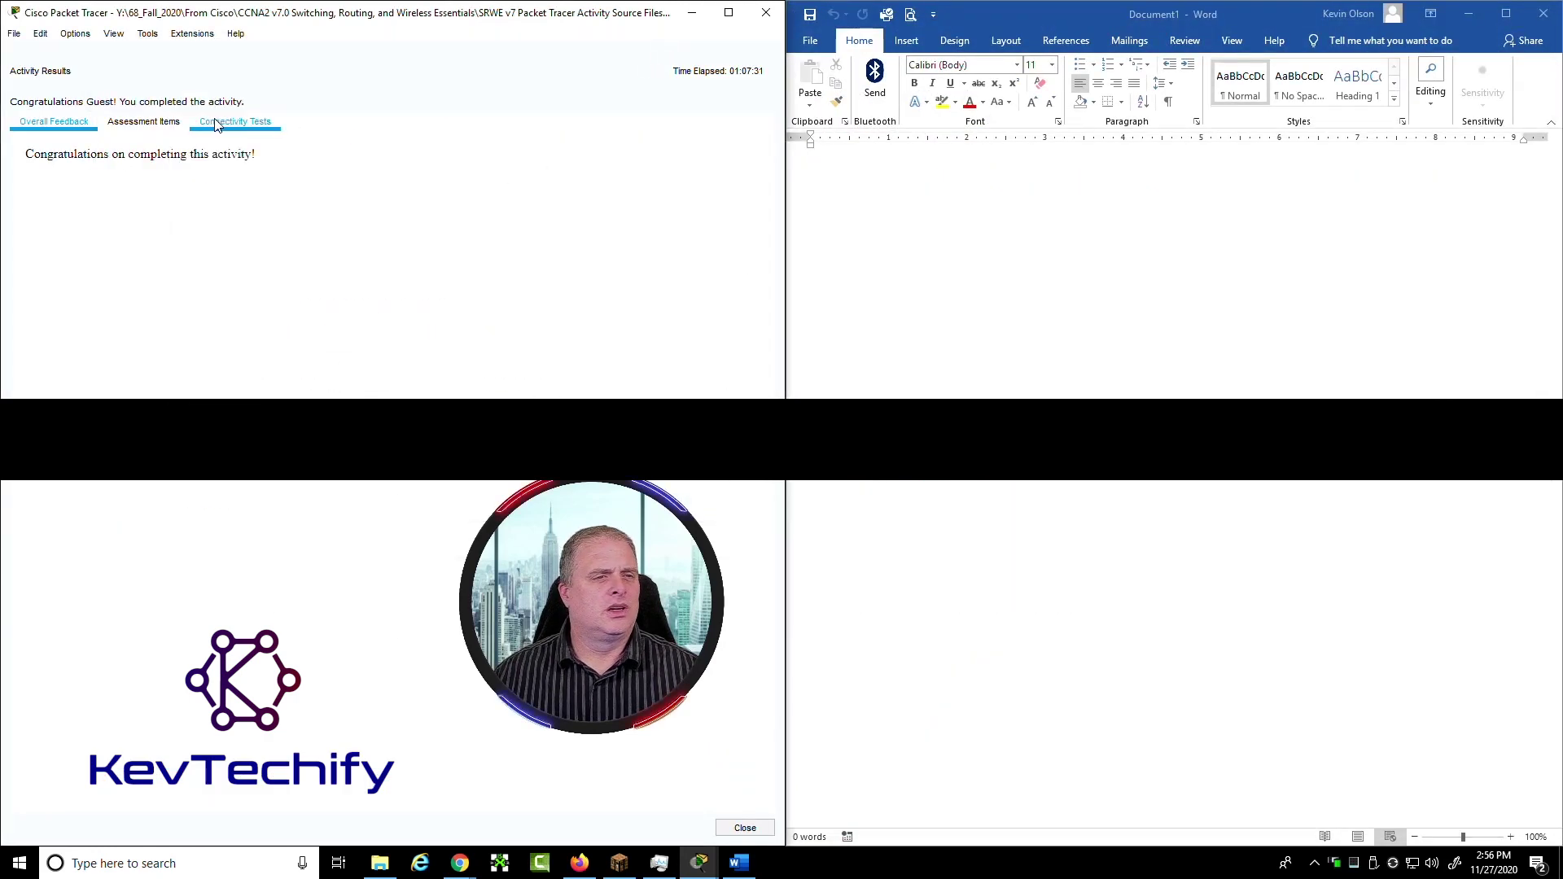
Review the status of each assessment item in the activity results for the VLAN, port and trunk settings
left_click(159, 128)
scroll(122, 241, "down", 12)
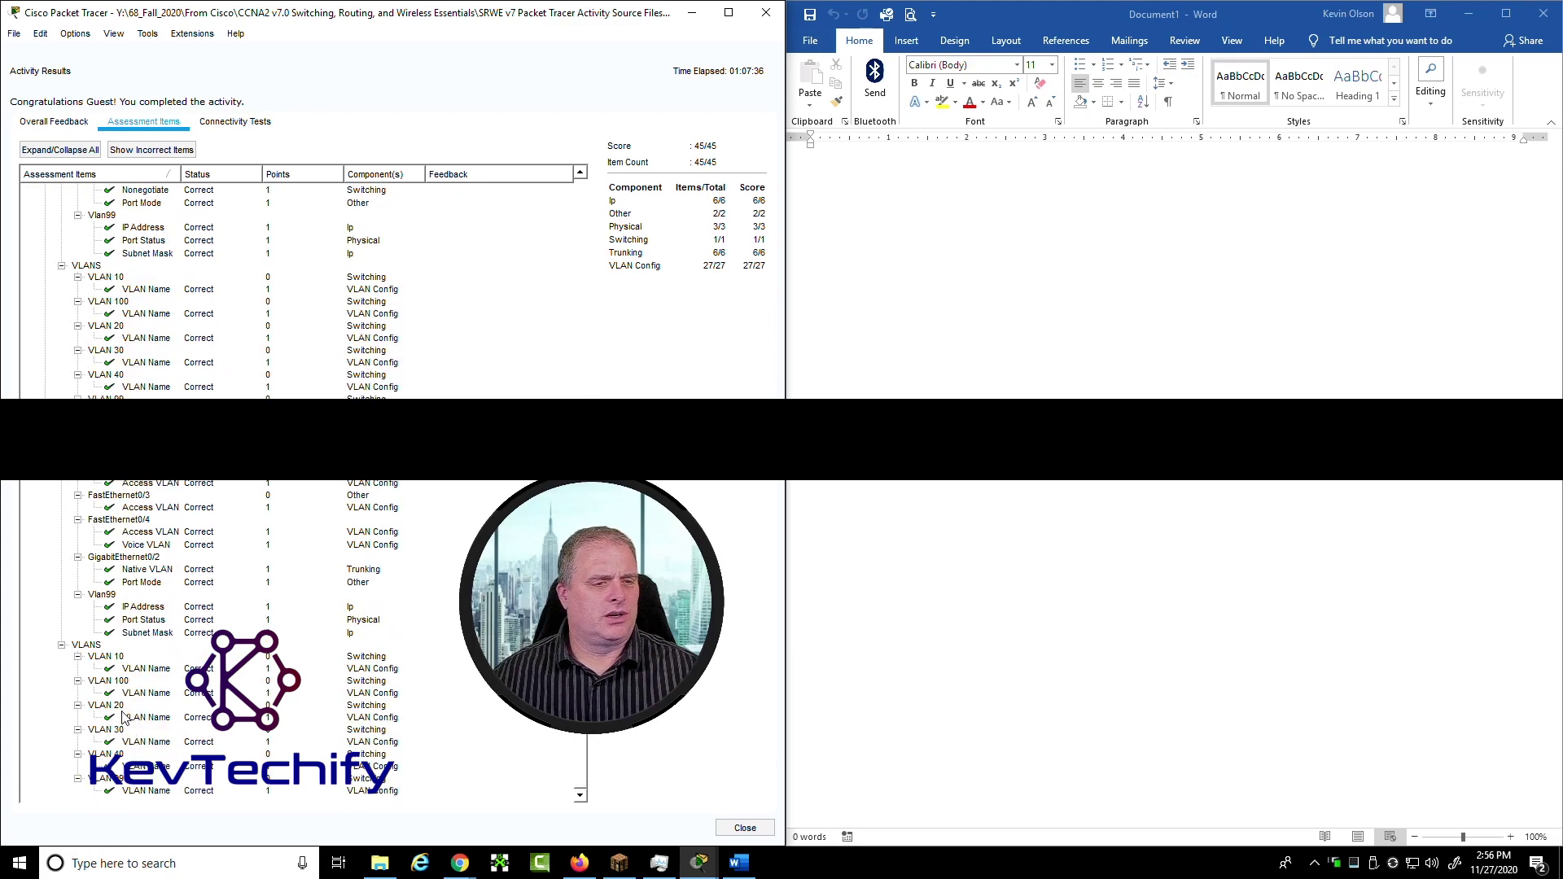
scroll(122, 716, "down", 5)
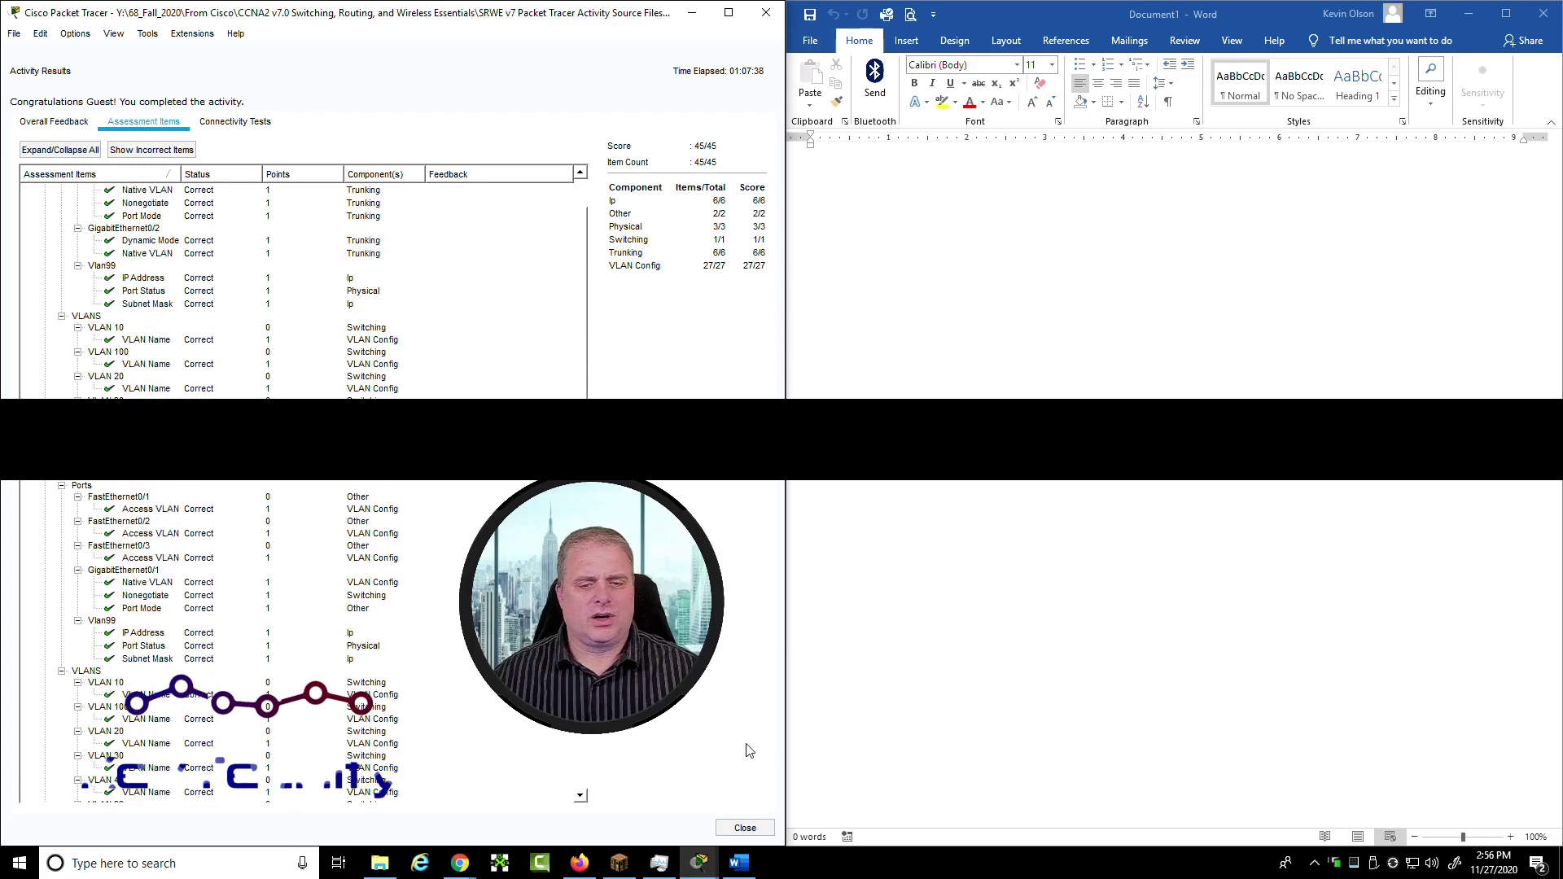